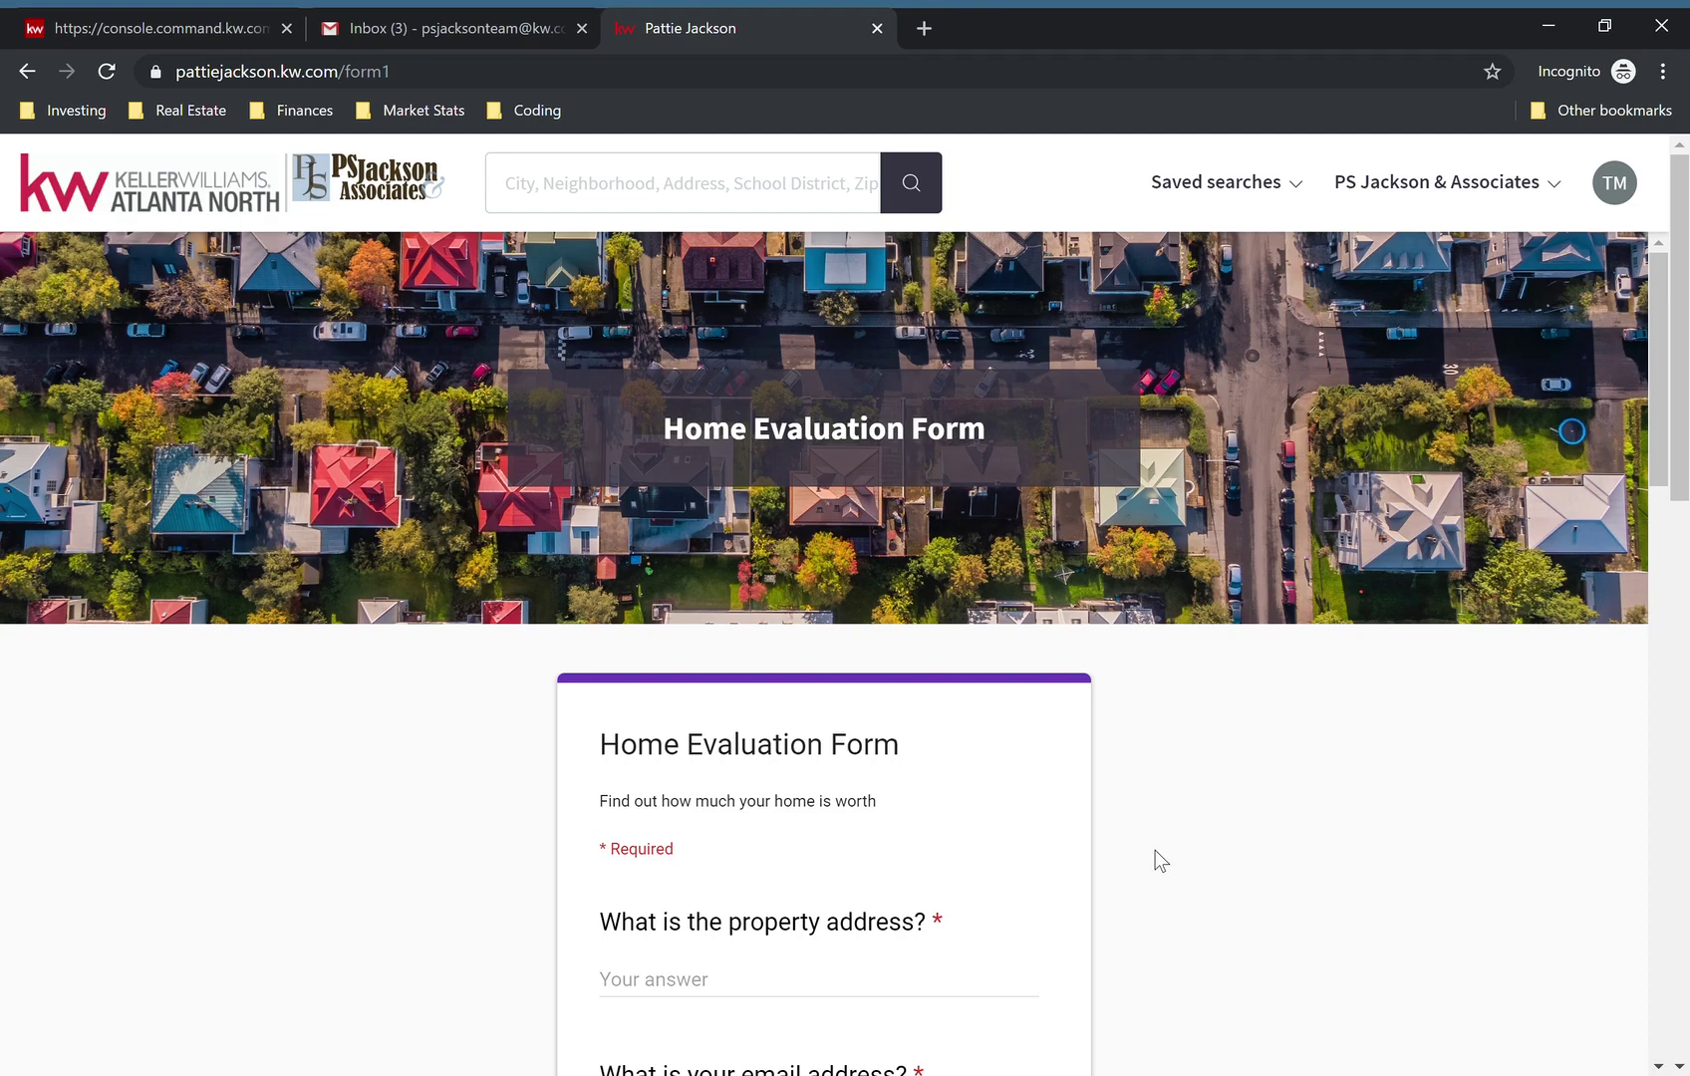
- From the Gmail apps launcher, open Google Forms through More > Forms
{"action": "scroll", "coordinate": [1154, 852], "scroll_direction": "down", "scroll_amount": 1}
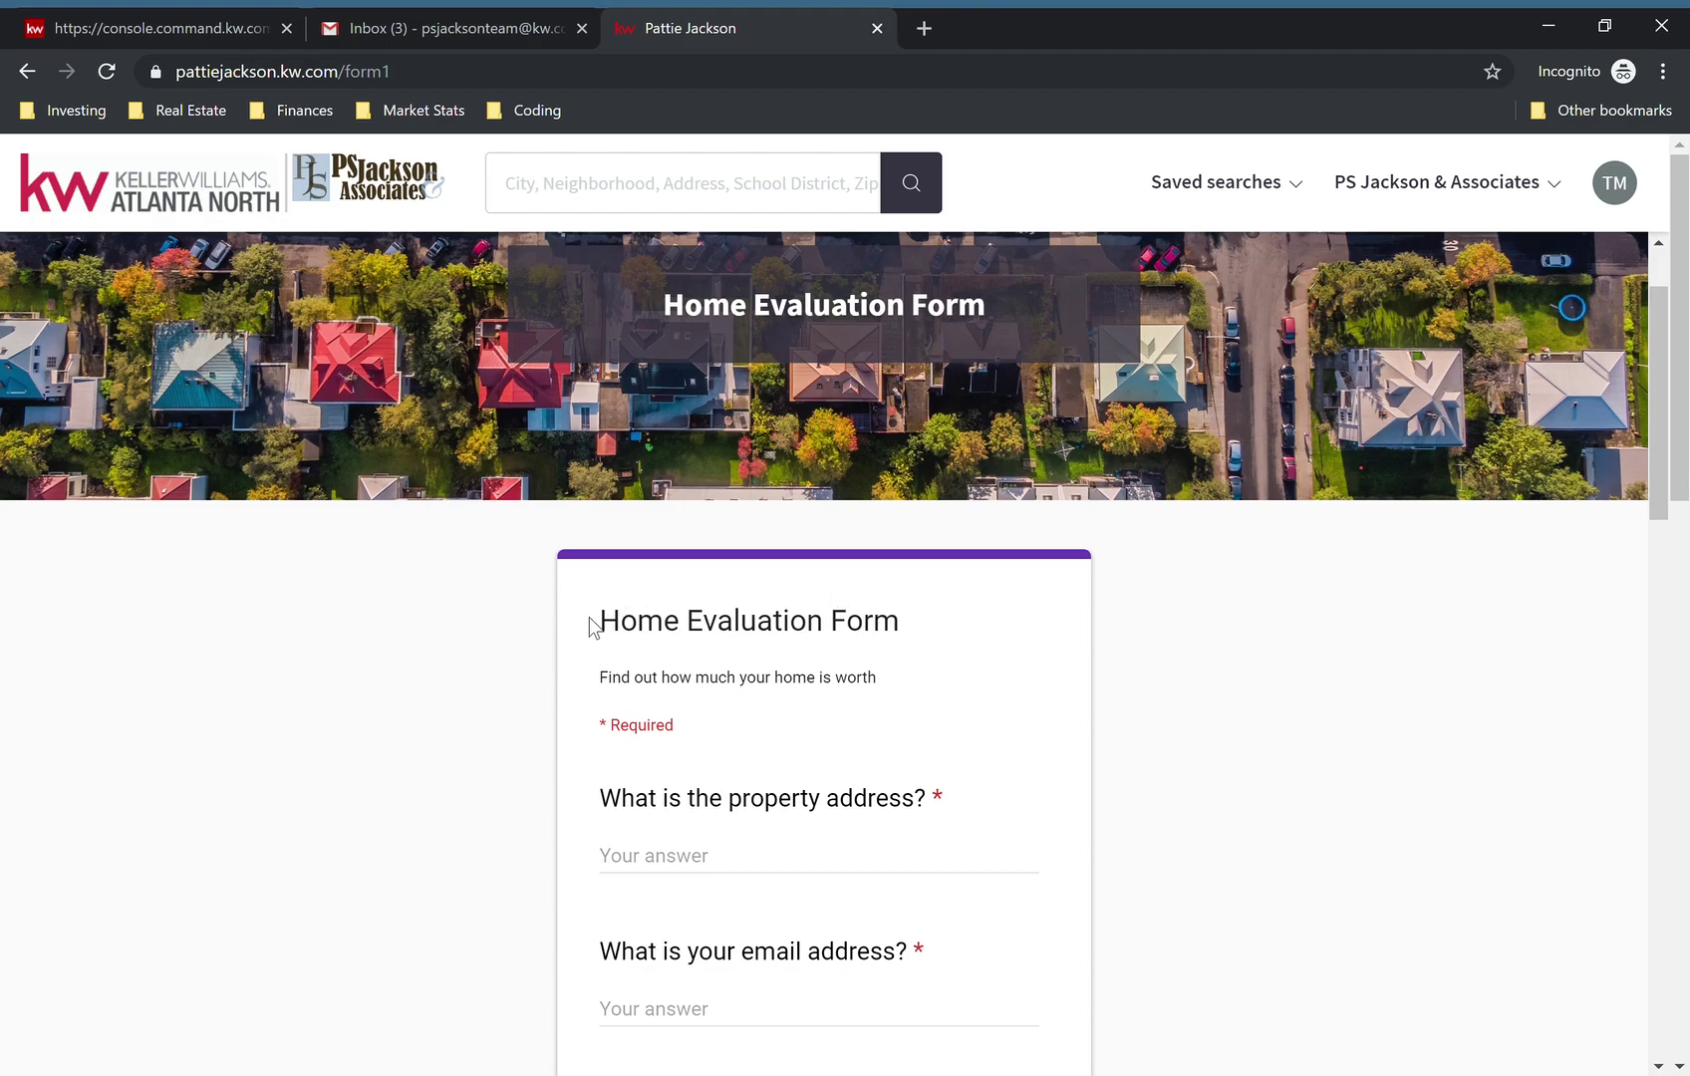
{"action": "scroll", "coordinate": [777, 633], "scroll_direction": "down", "scroll_amount": 1}
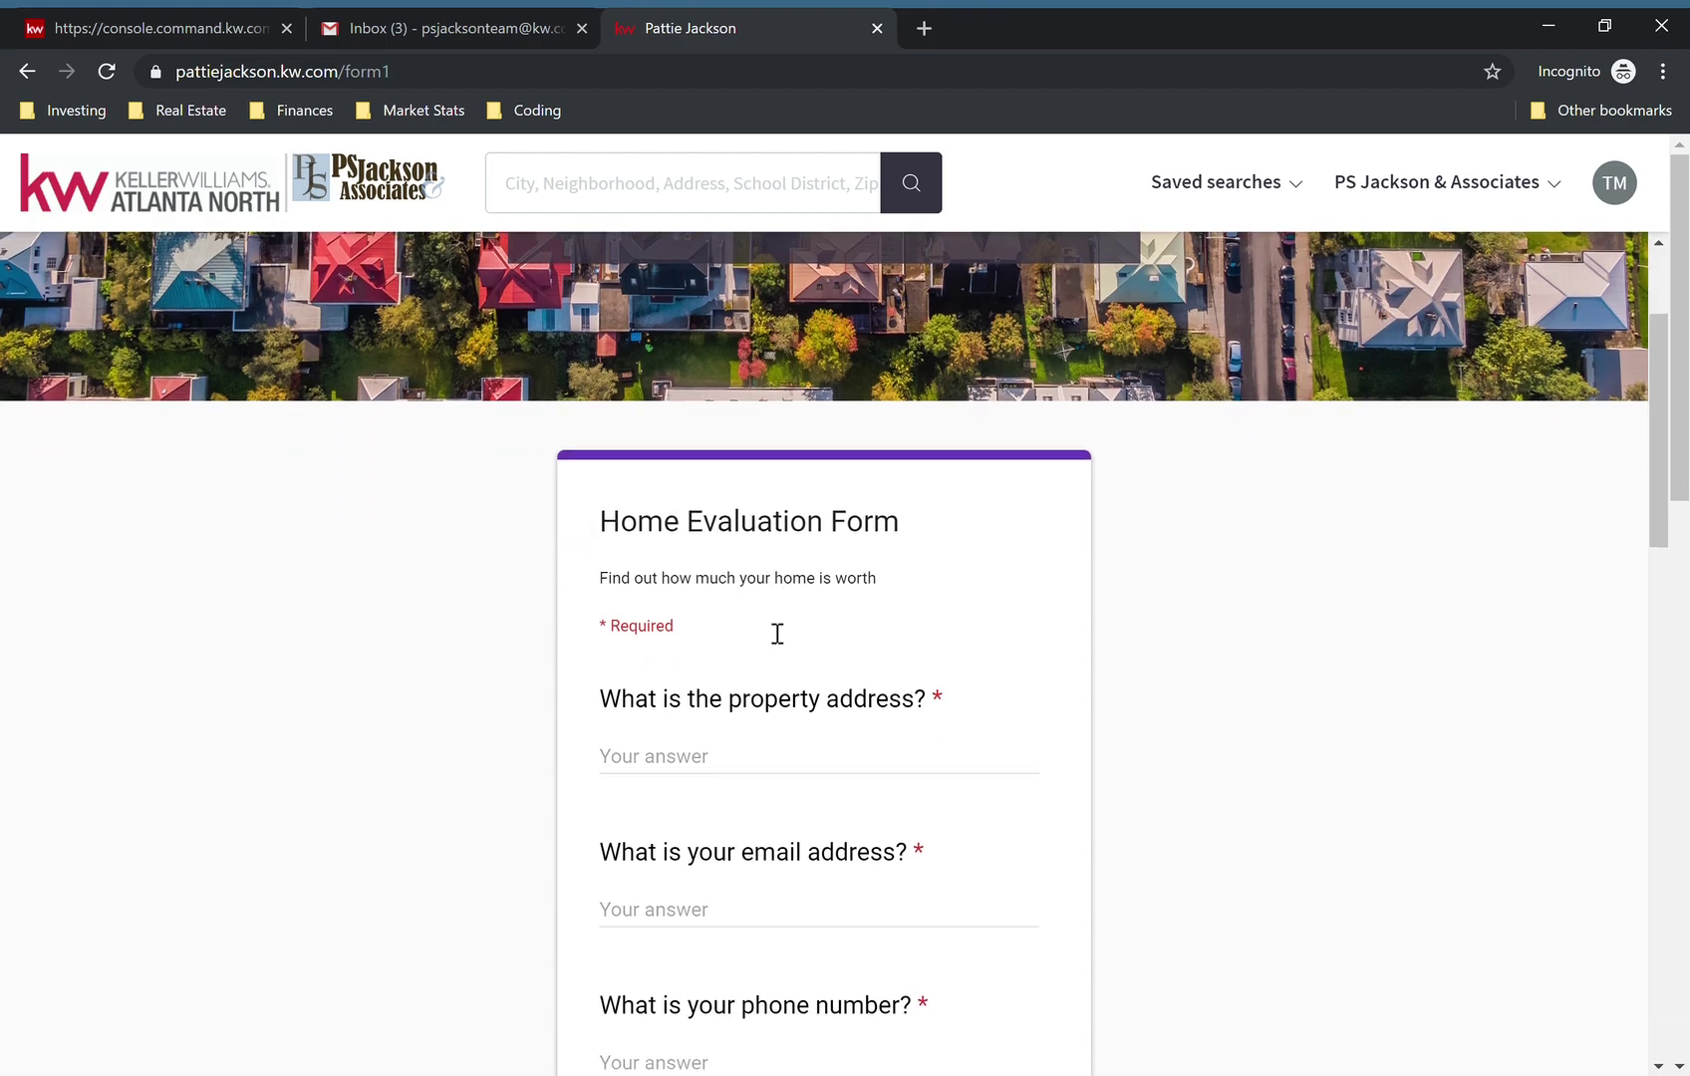
{"action": "scroll", "coordinate": [777, 634], "scroll_direction": "down", "scroll_amount": 1}
{"action": "scroll", "coordinate": [777, 634], "scroll_direction": "down", "scroll_amount": 12}
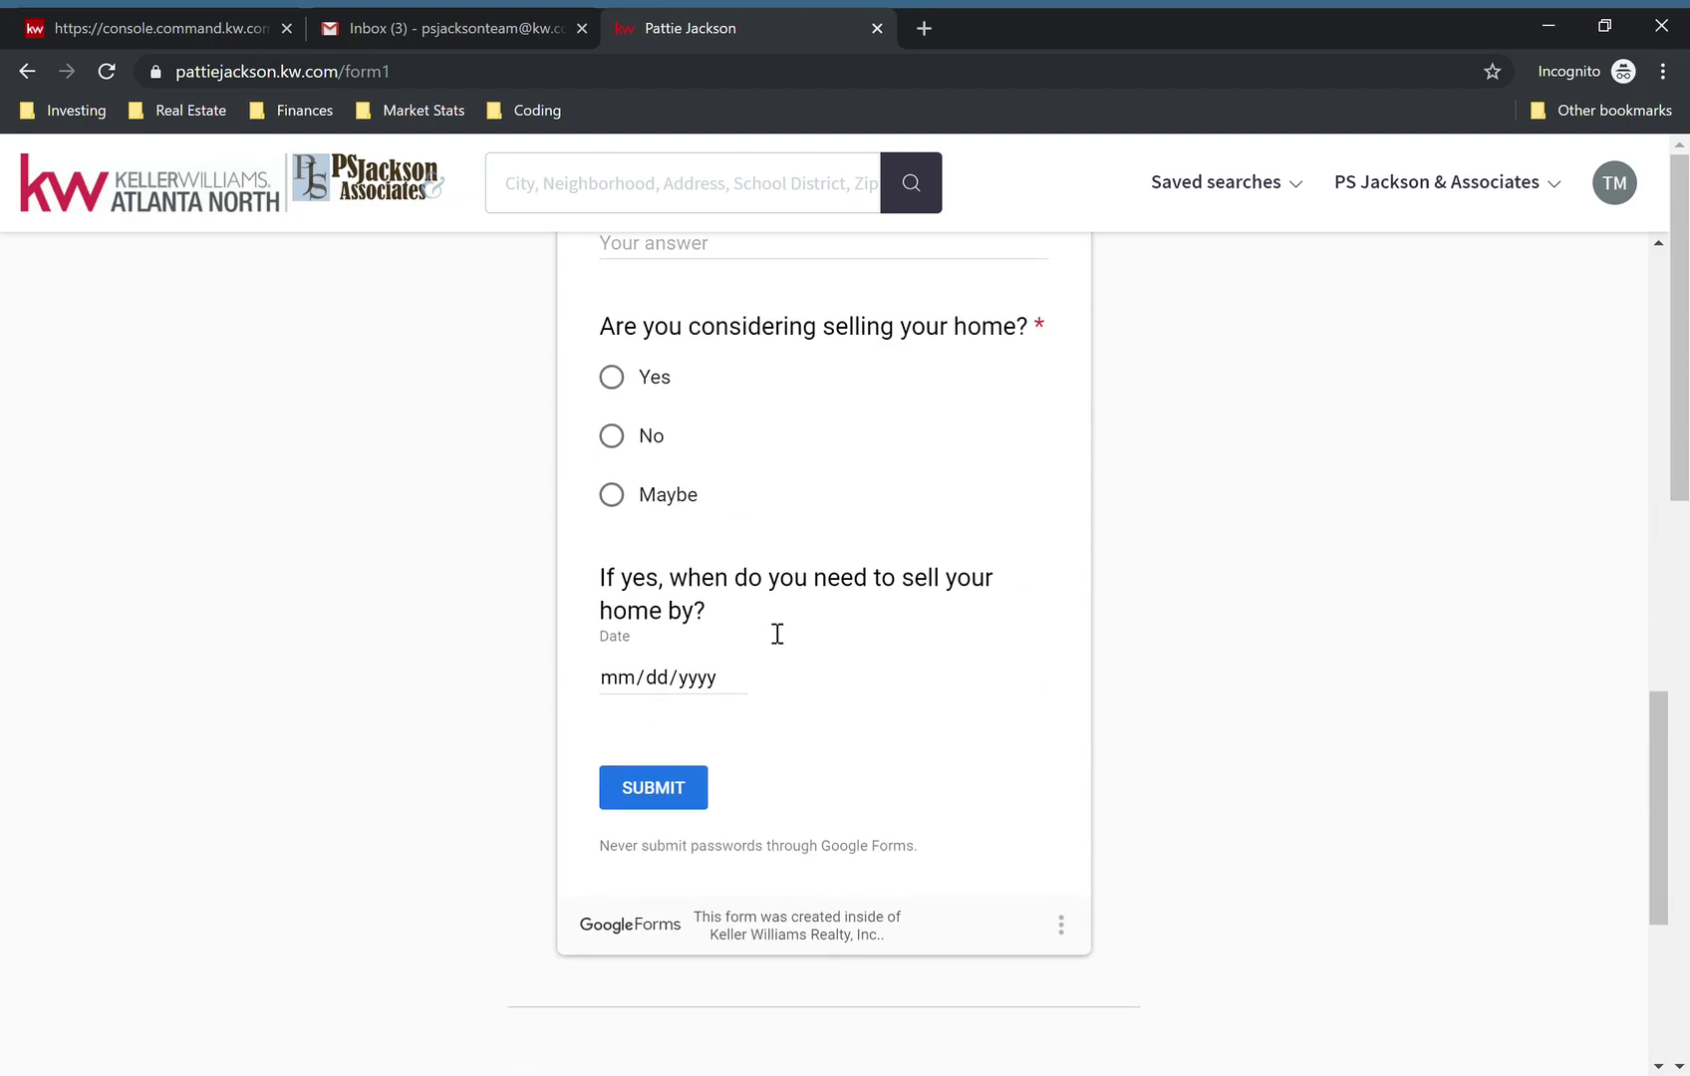
{"action": "scroll", "coordinate": [838, 531], "scroll_direction": "up", "scroll_amount": 12}
{"action": "scroll", "coordinate": [838, 531], "scroll_direction": "up", "scroll_amount": 7}
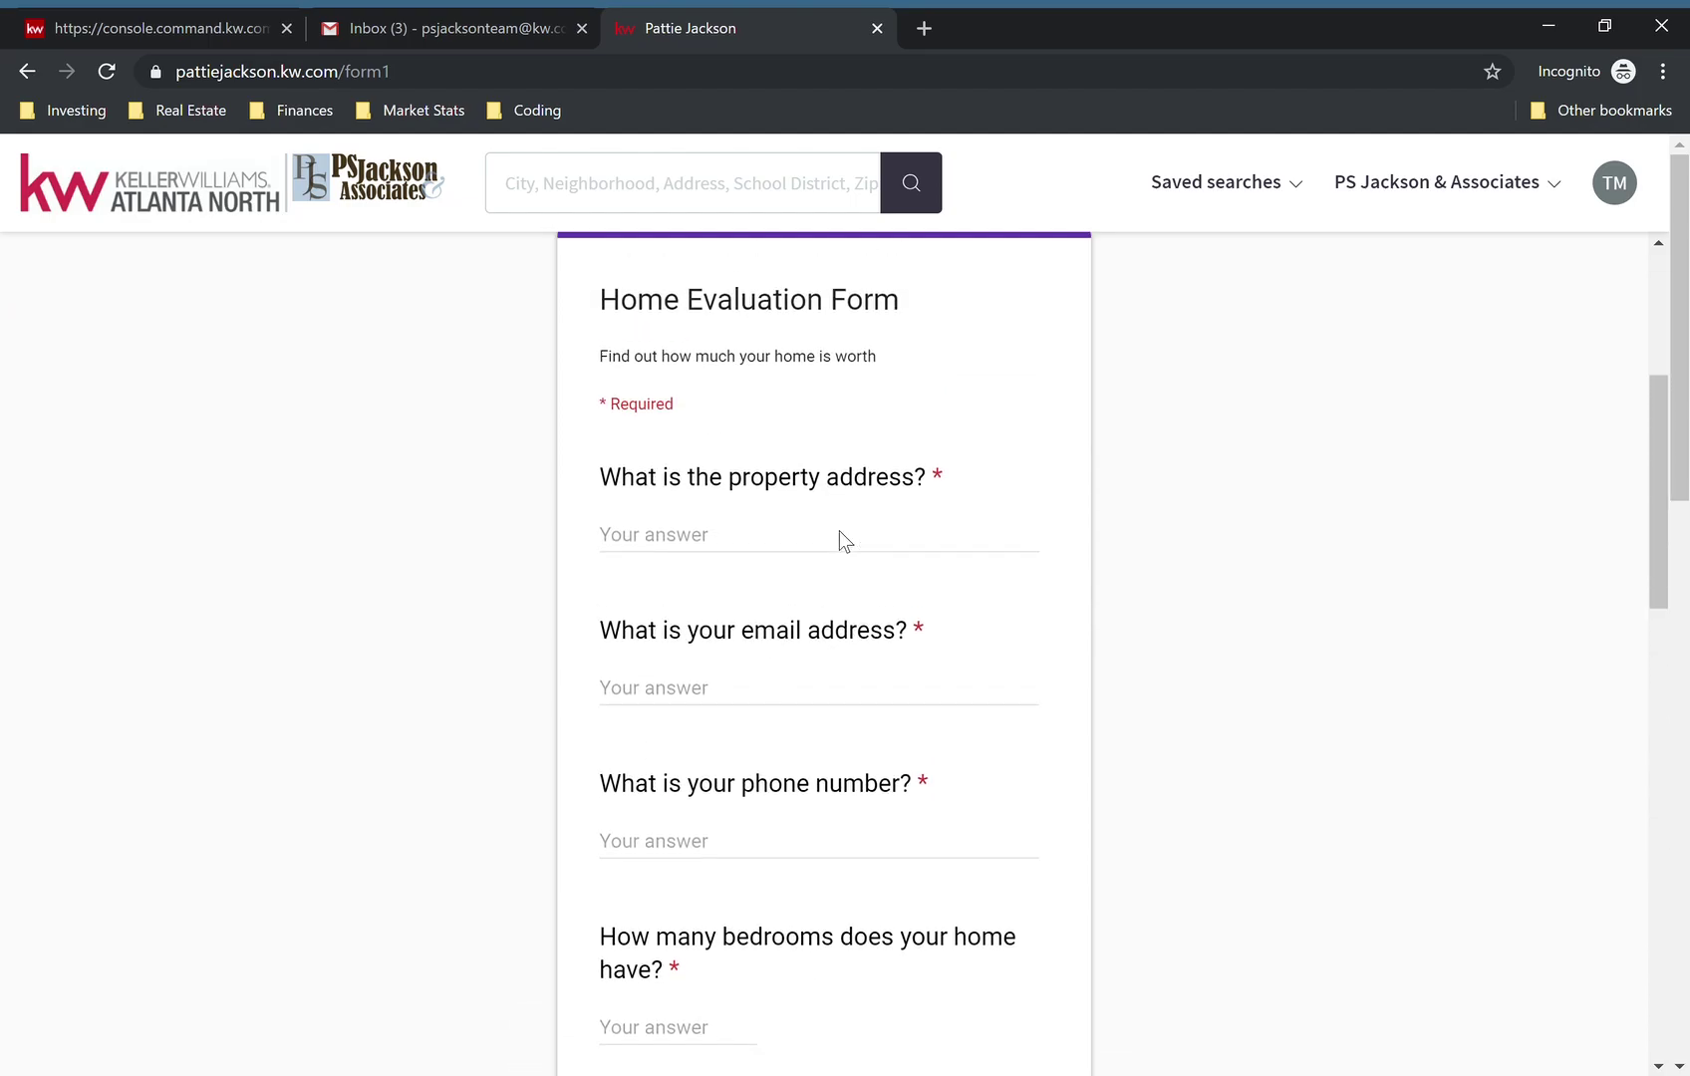
{"action": "scroll", "coordinate": [843, 541], "scroll_direction": "down", "scroll_amount": 3}
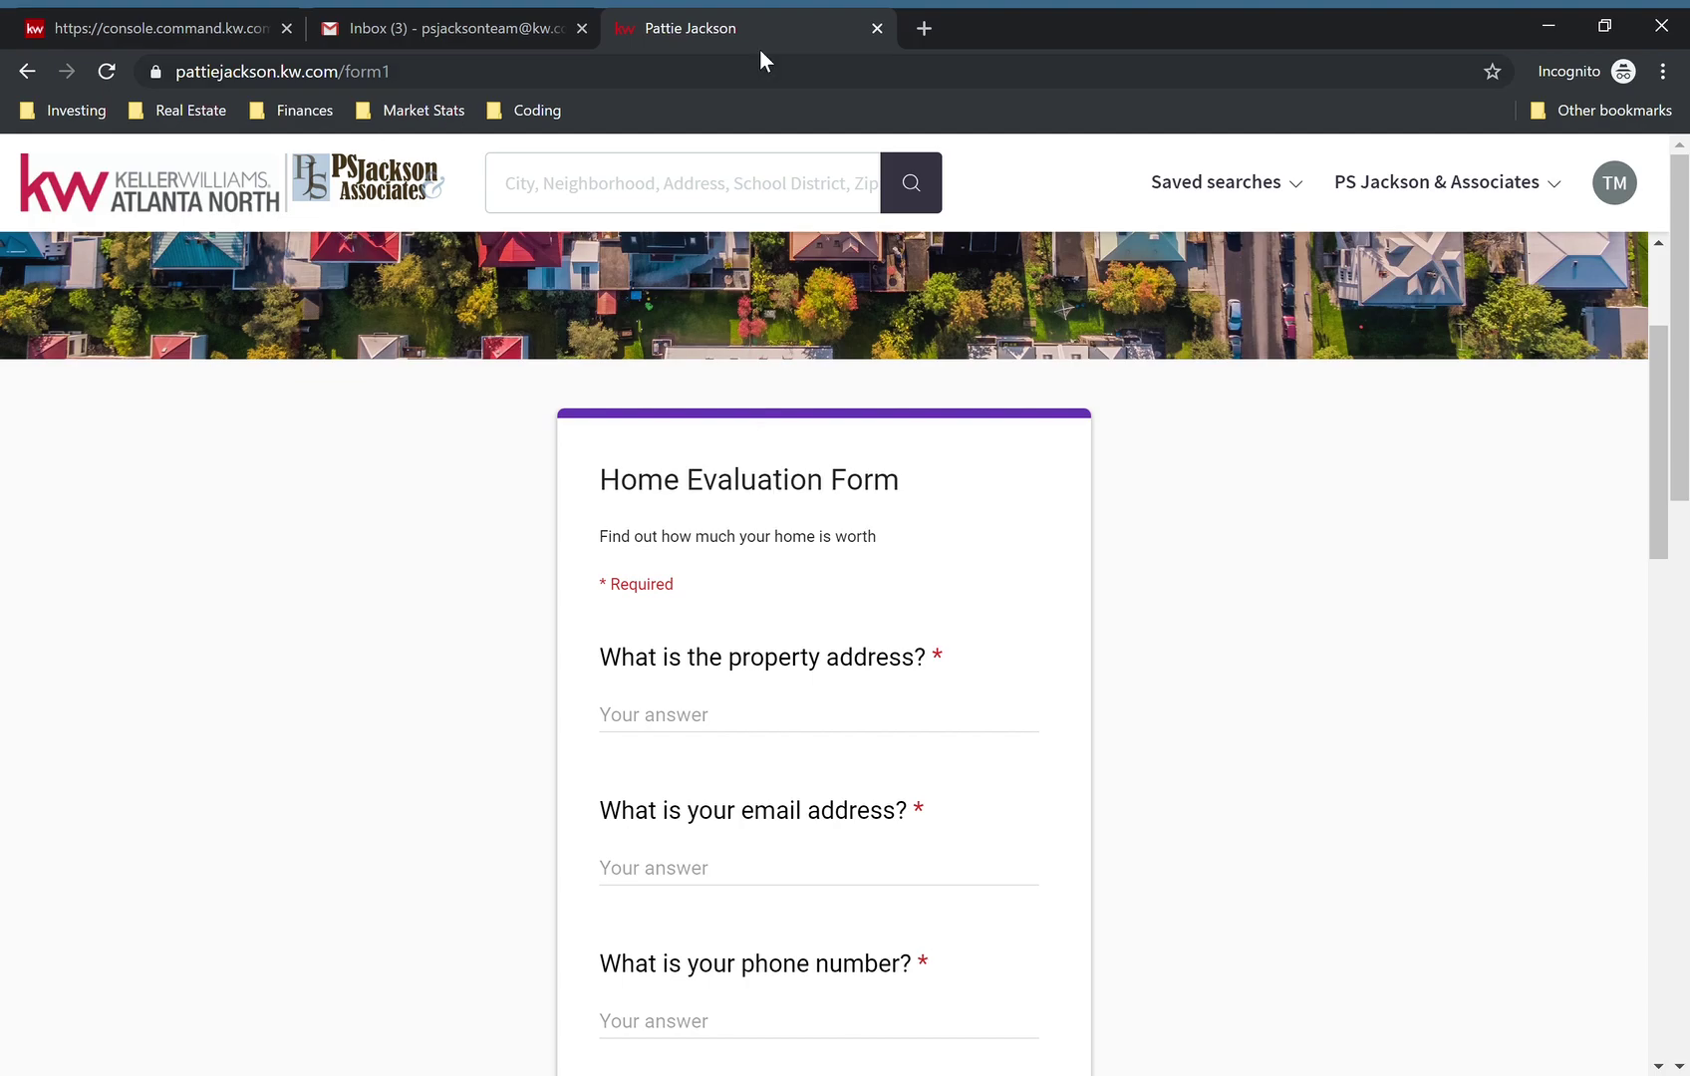
{"action": "left_click", "coordinate": [451, 24]}
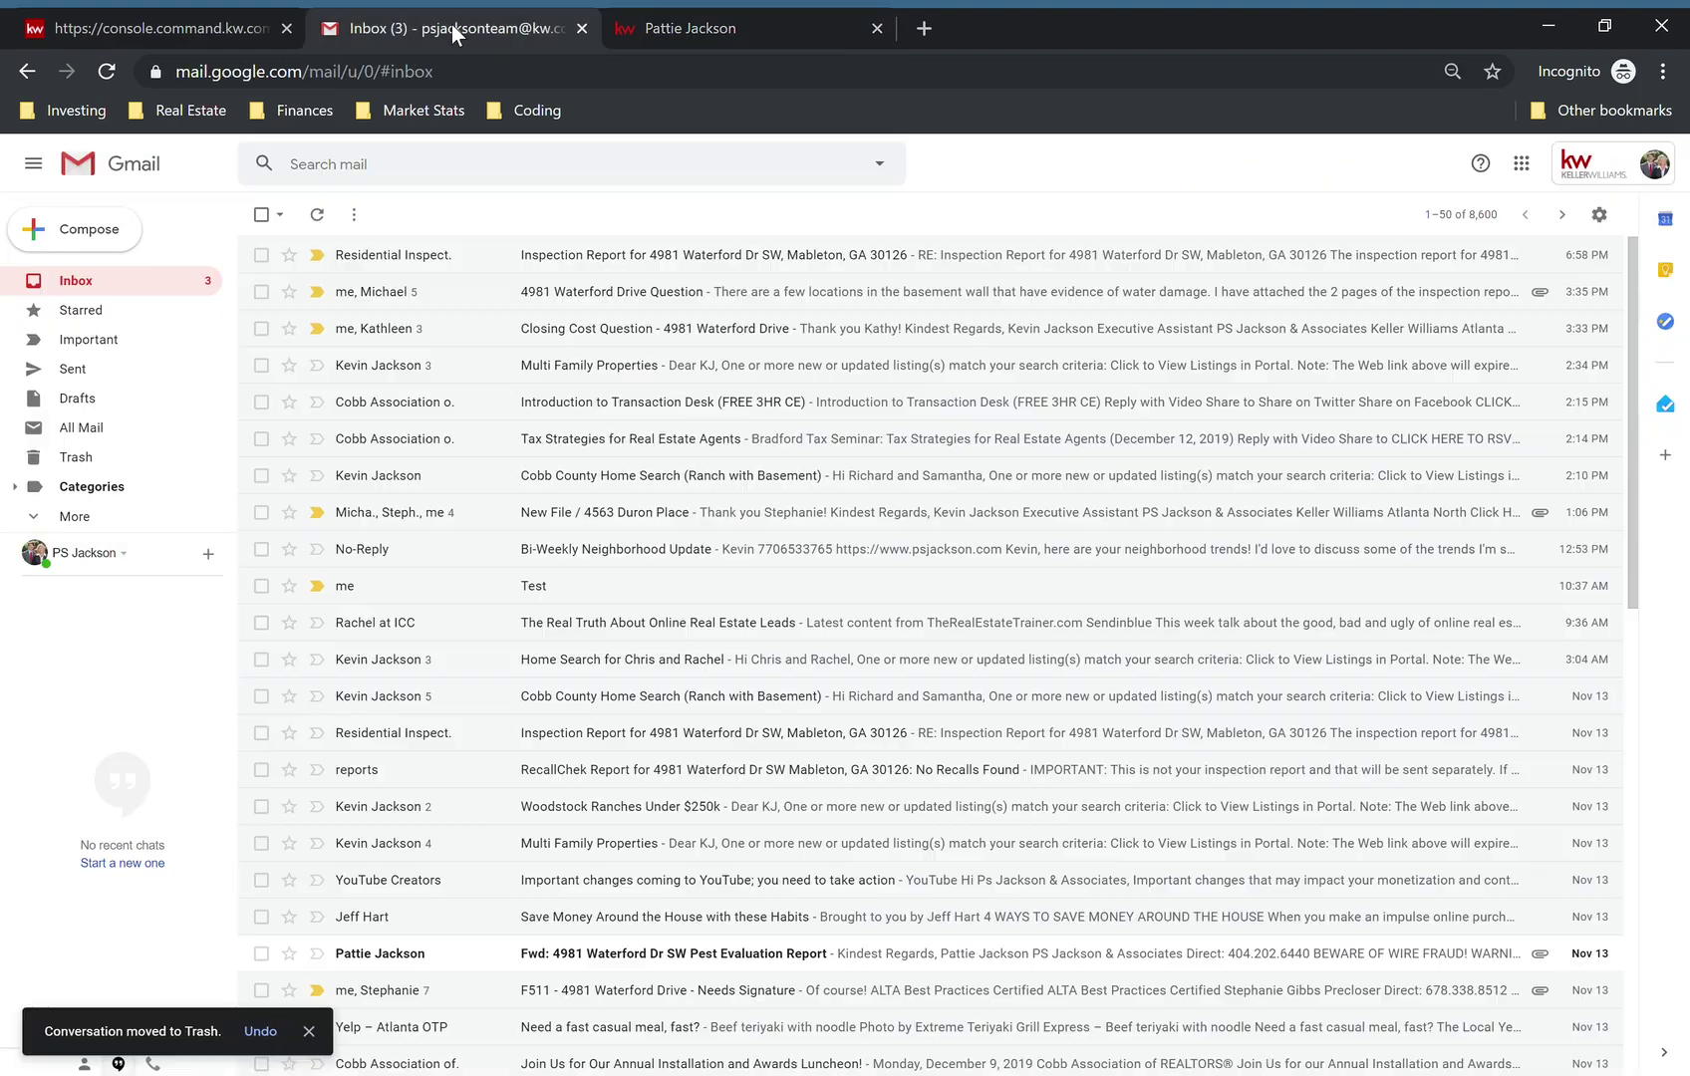
{"action": "left_click", "coordinate": [1523, 163]}
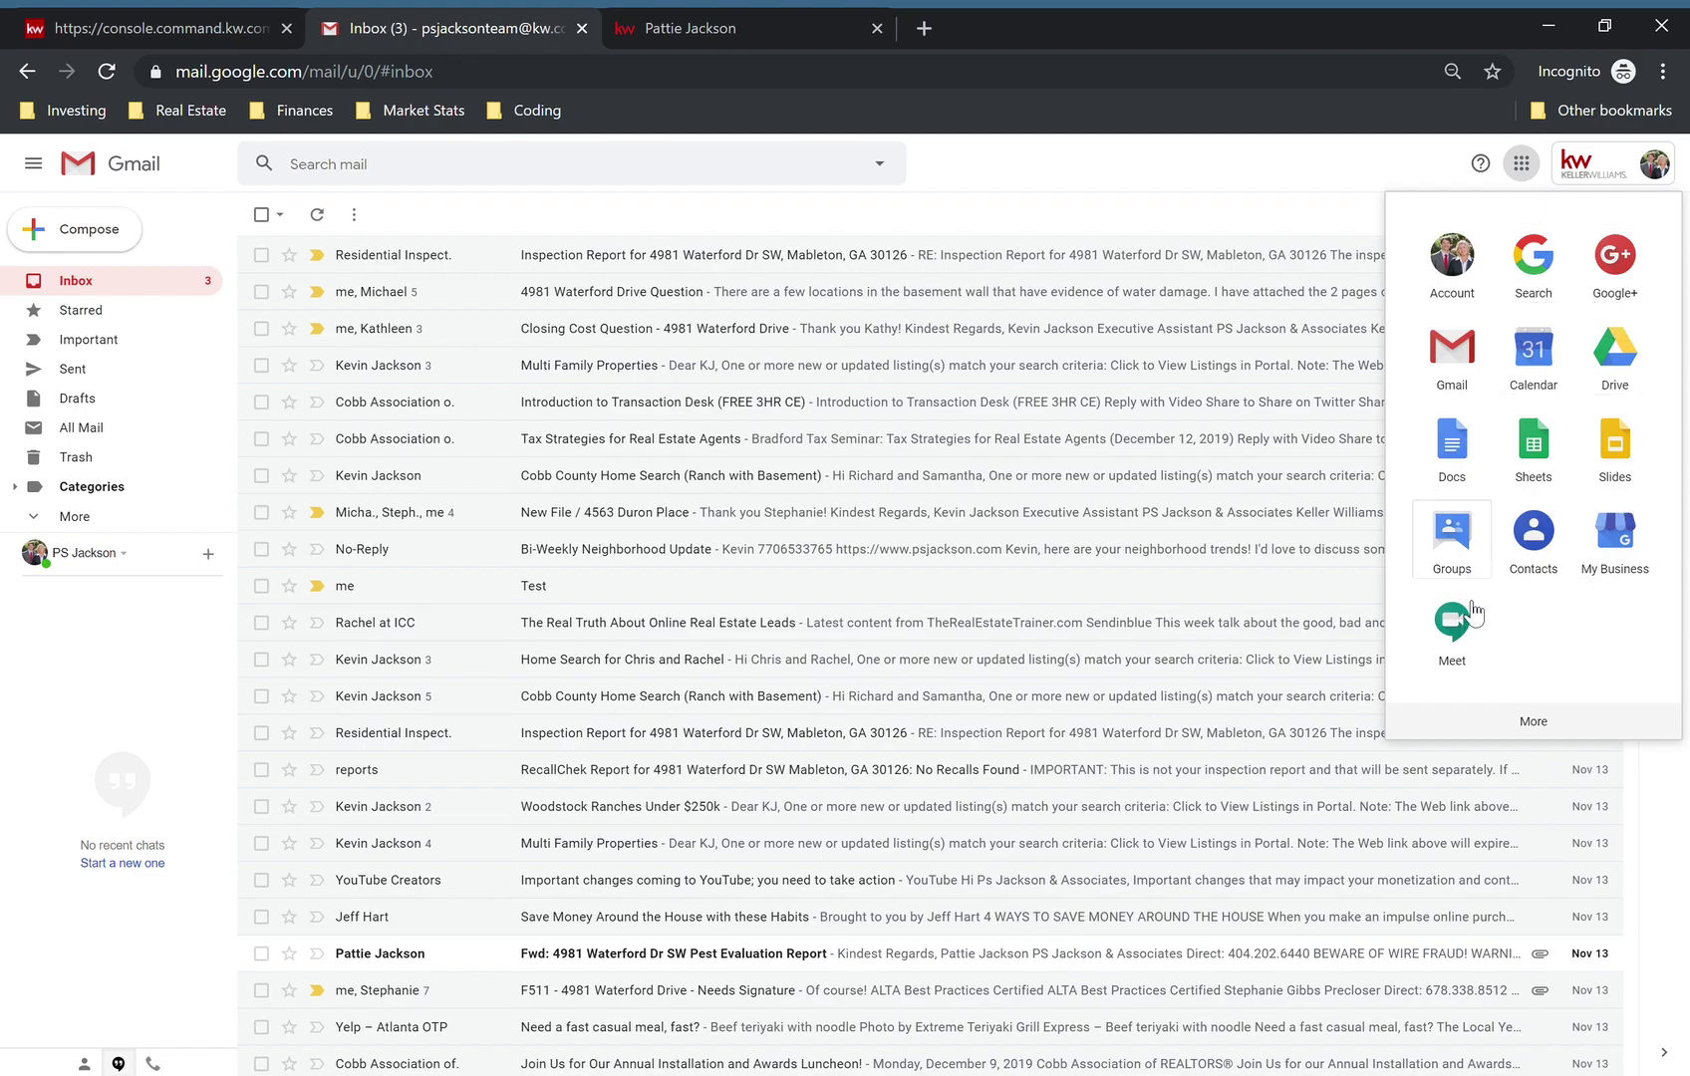
{"action": "left_click", "coordinate": [1537, 723]}
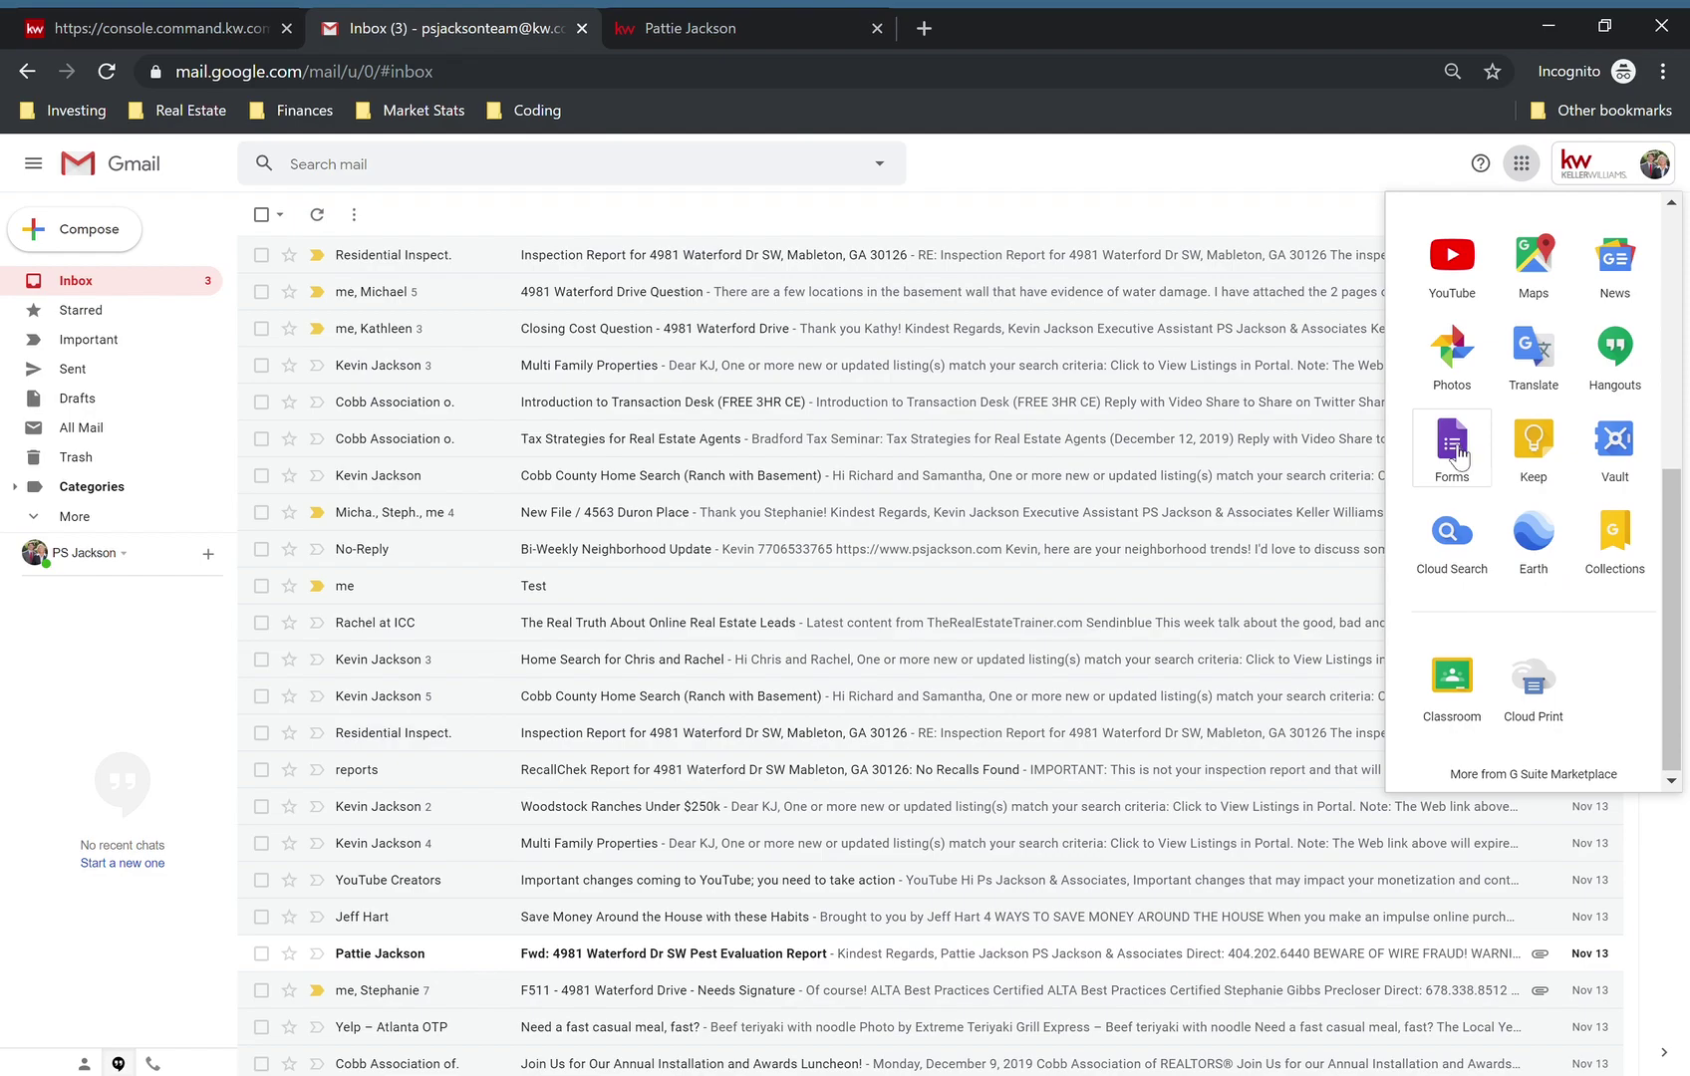
{"action": "left_click", "coordinate": [1455, 450]}
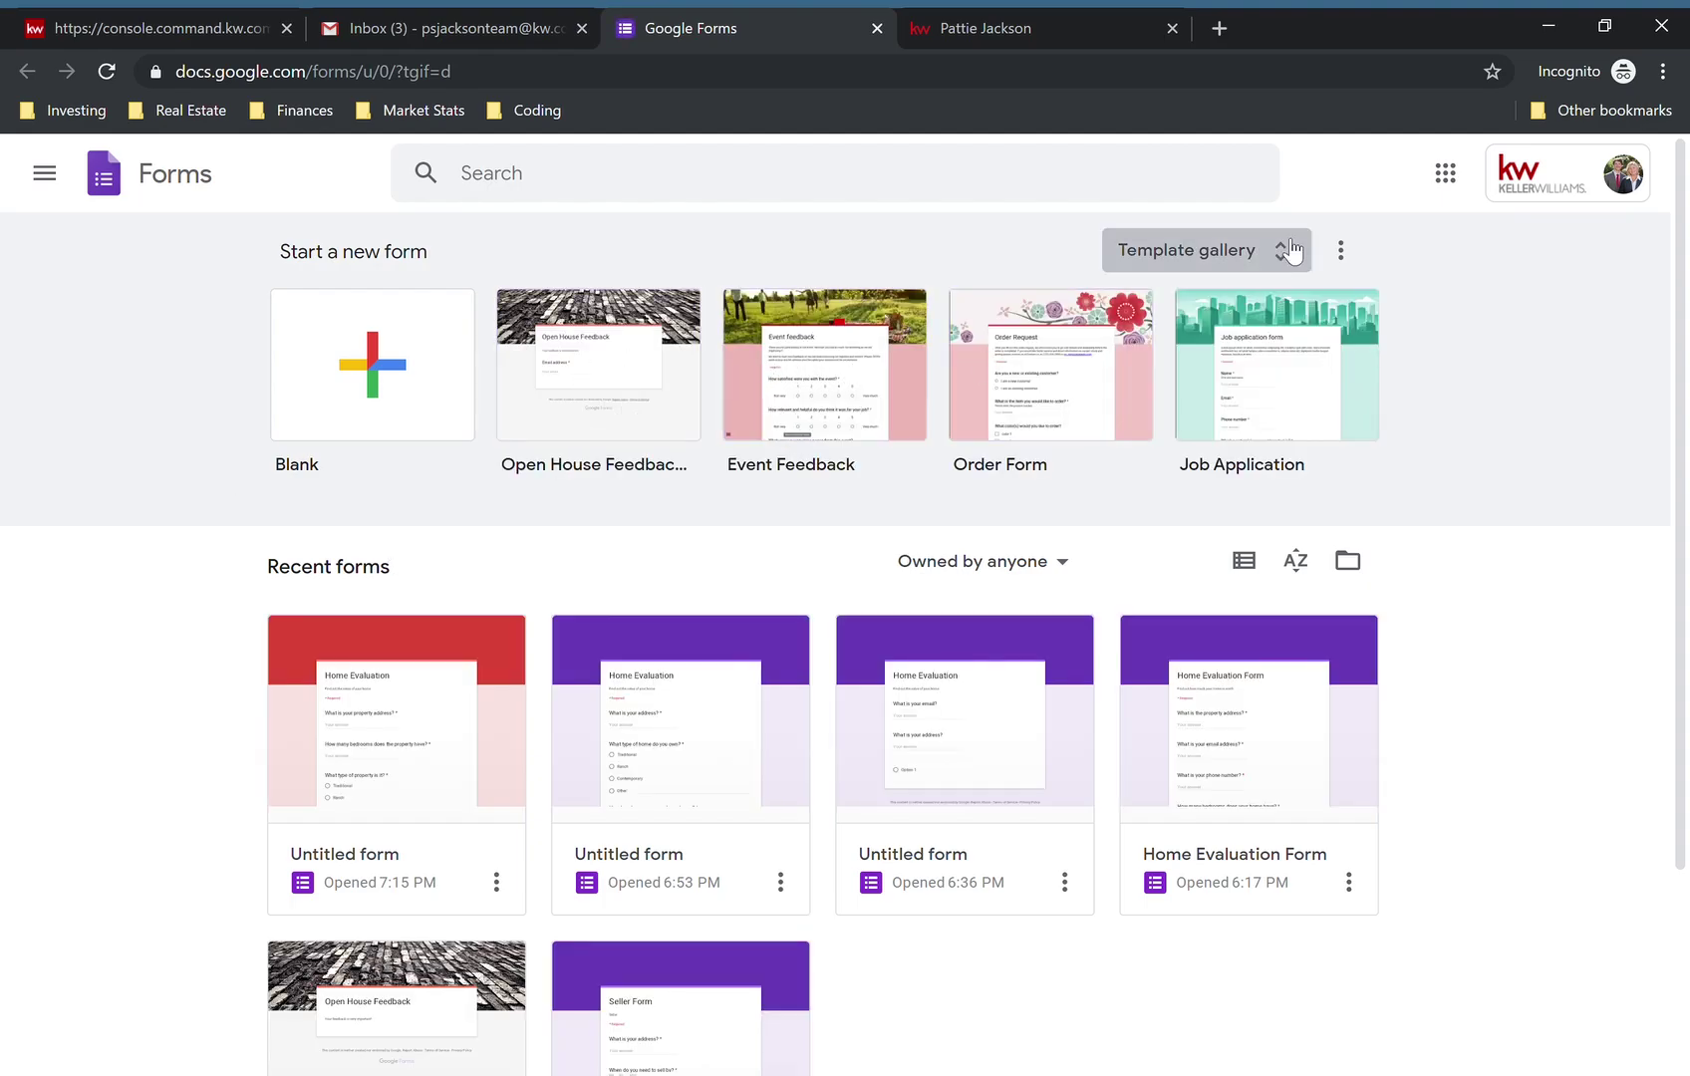
{"action": "left_click", "coordinate": [1201, 257]}
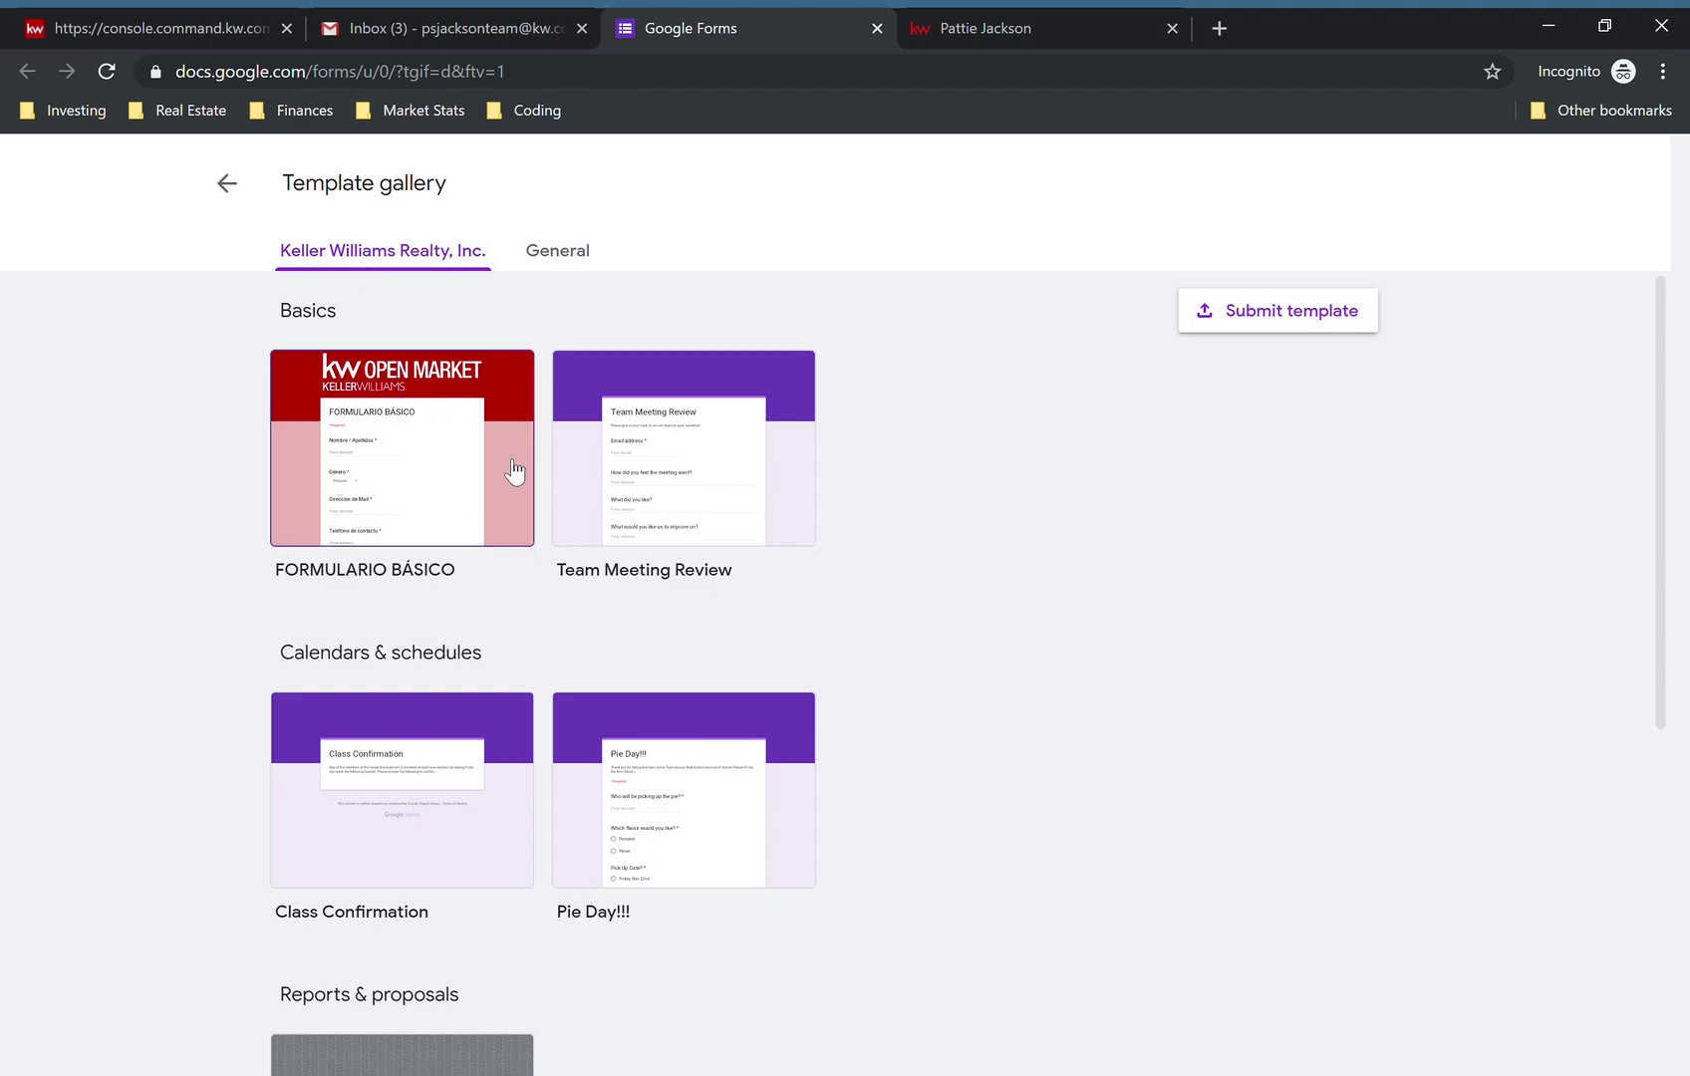
{"action": "left_click", "coordinate": [555, 252]}
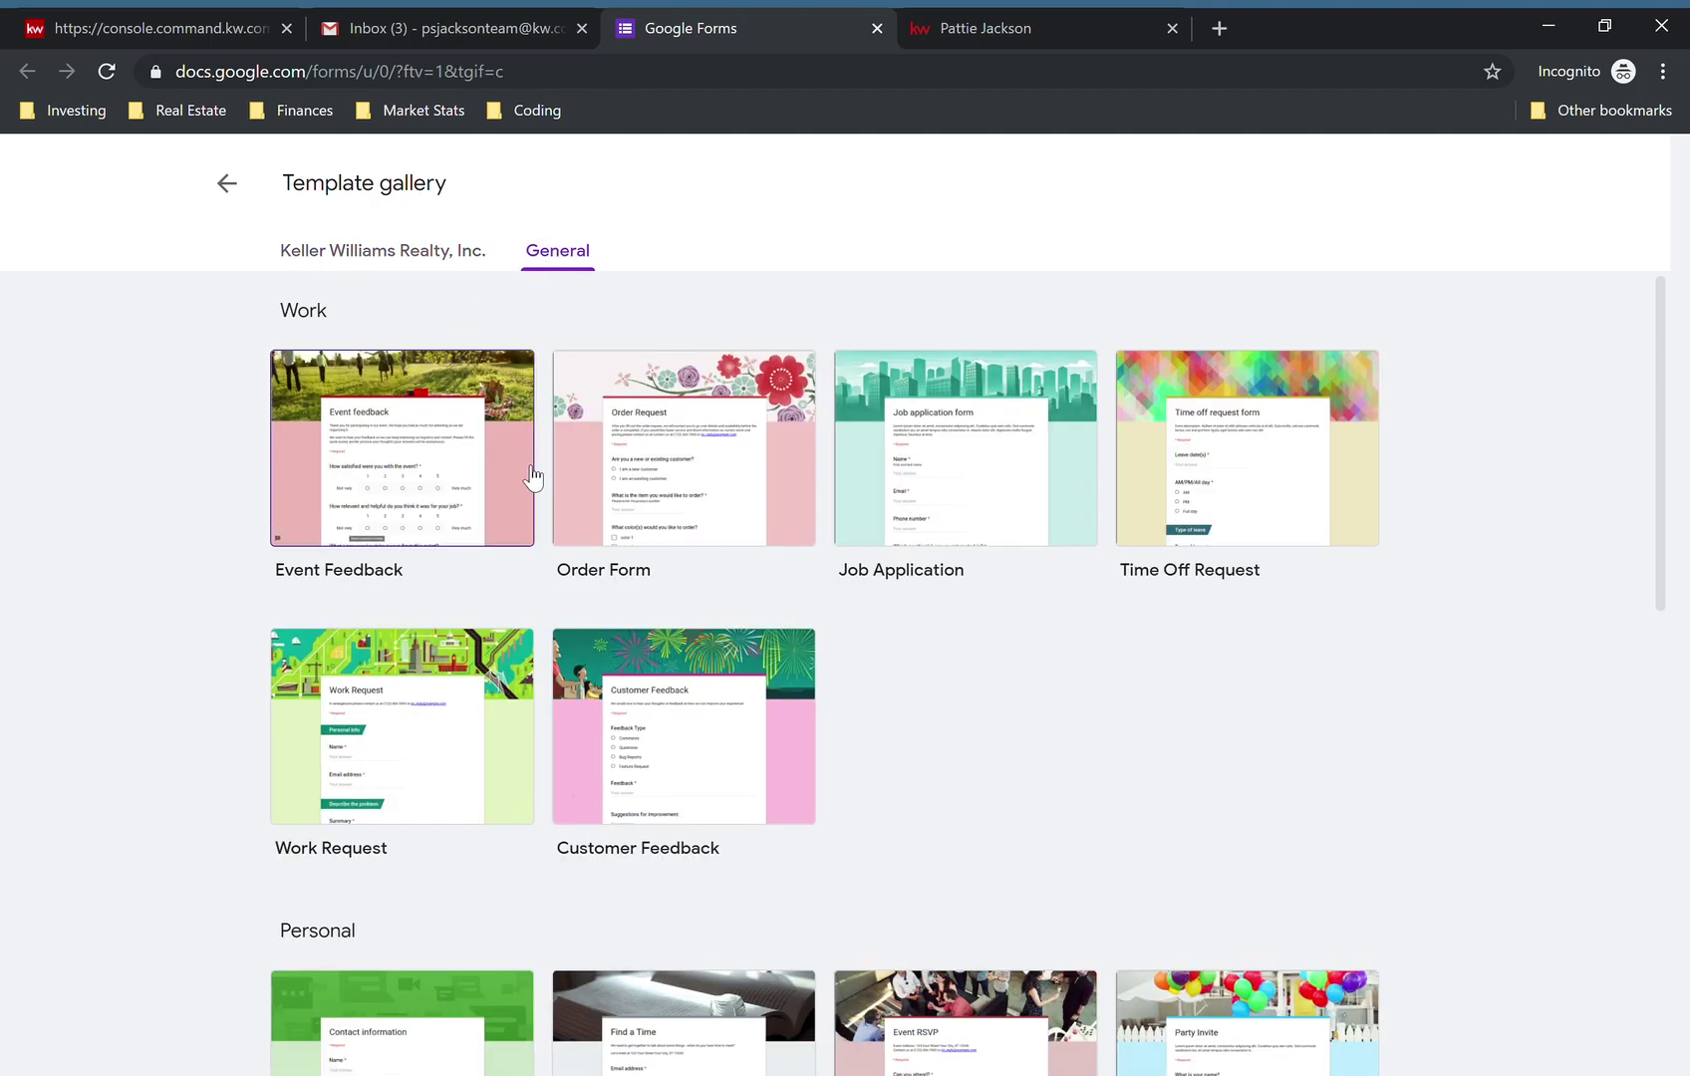
{"action": "scroll", "coordinate": [611, 509], "scroll_direction": "down", "scroll_amount": 1}
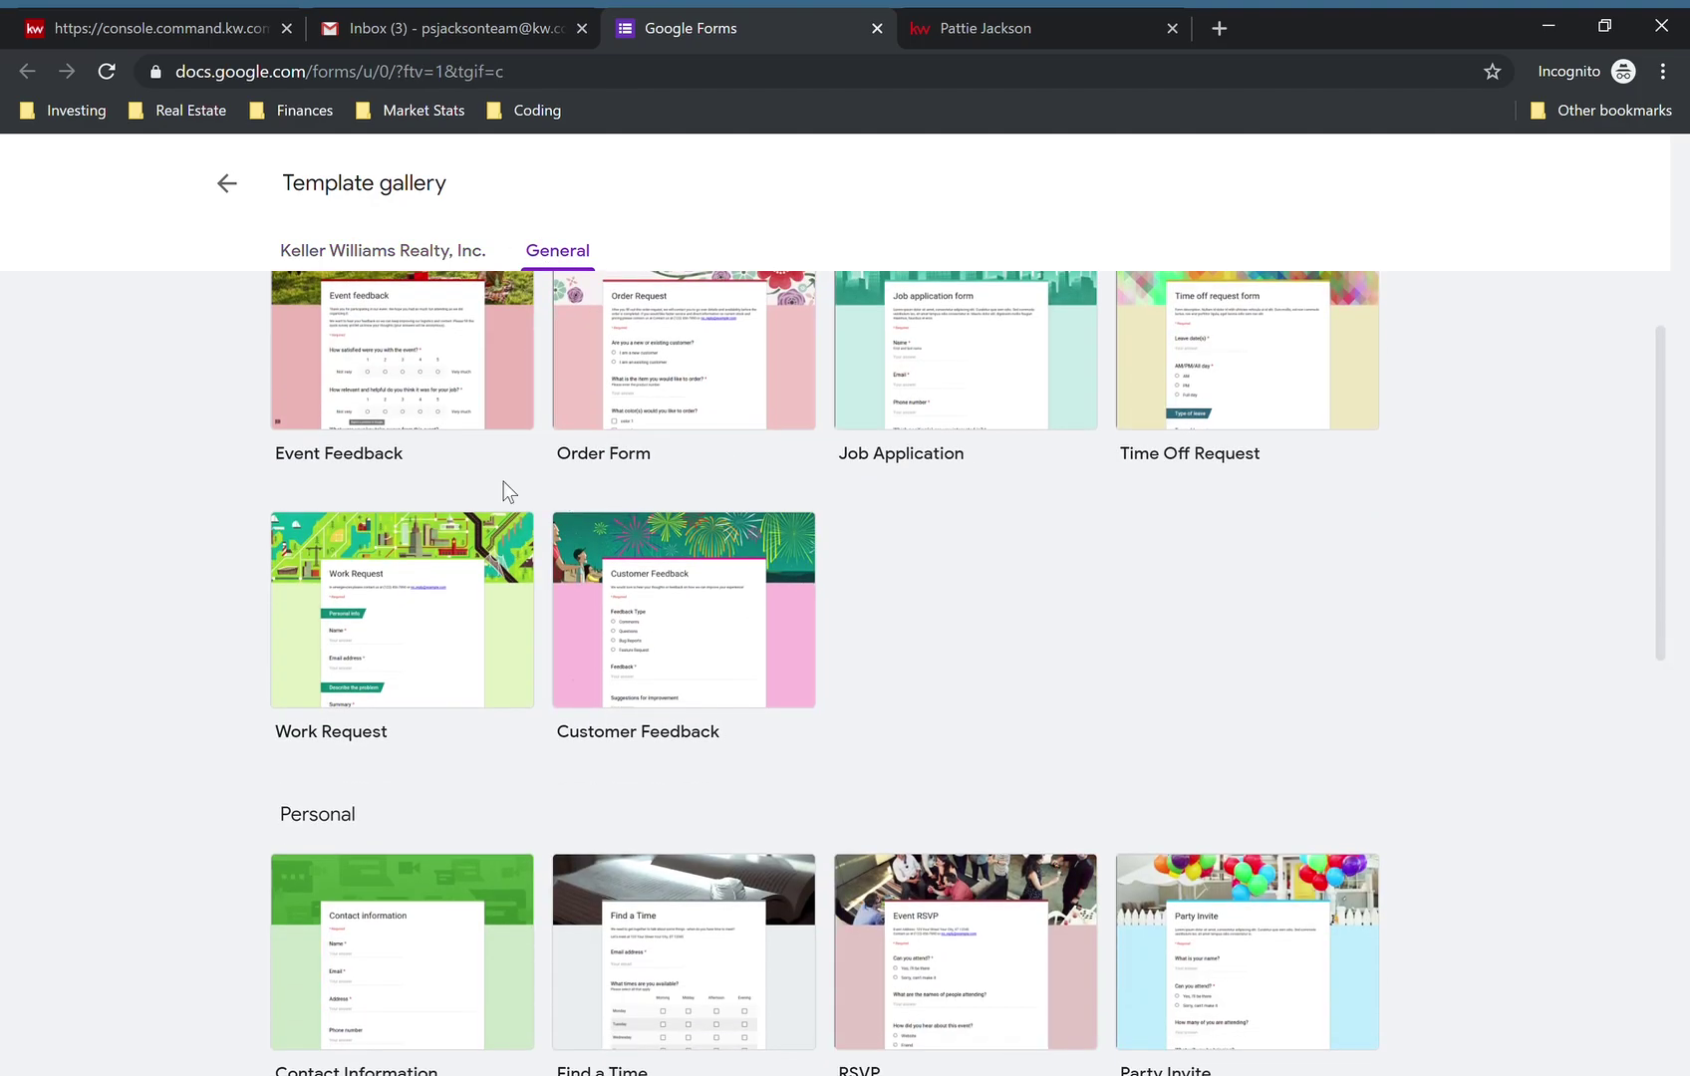
{"action": "scroll", "coordinate": [994, 635], "scroll_direction": "down", "scroll_amount": 5}
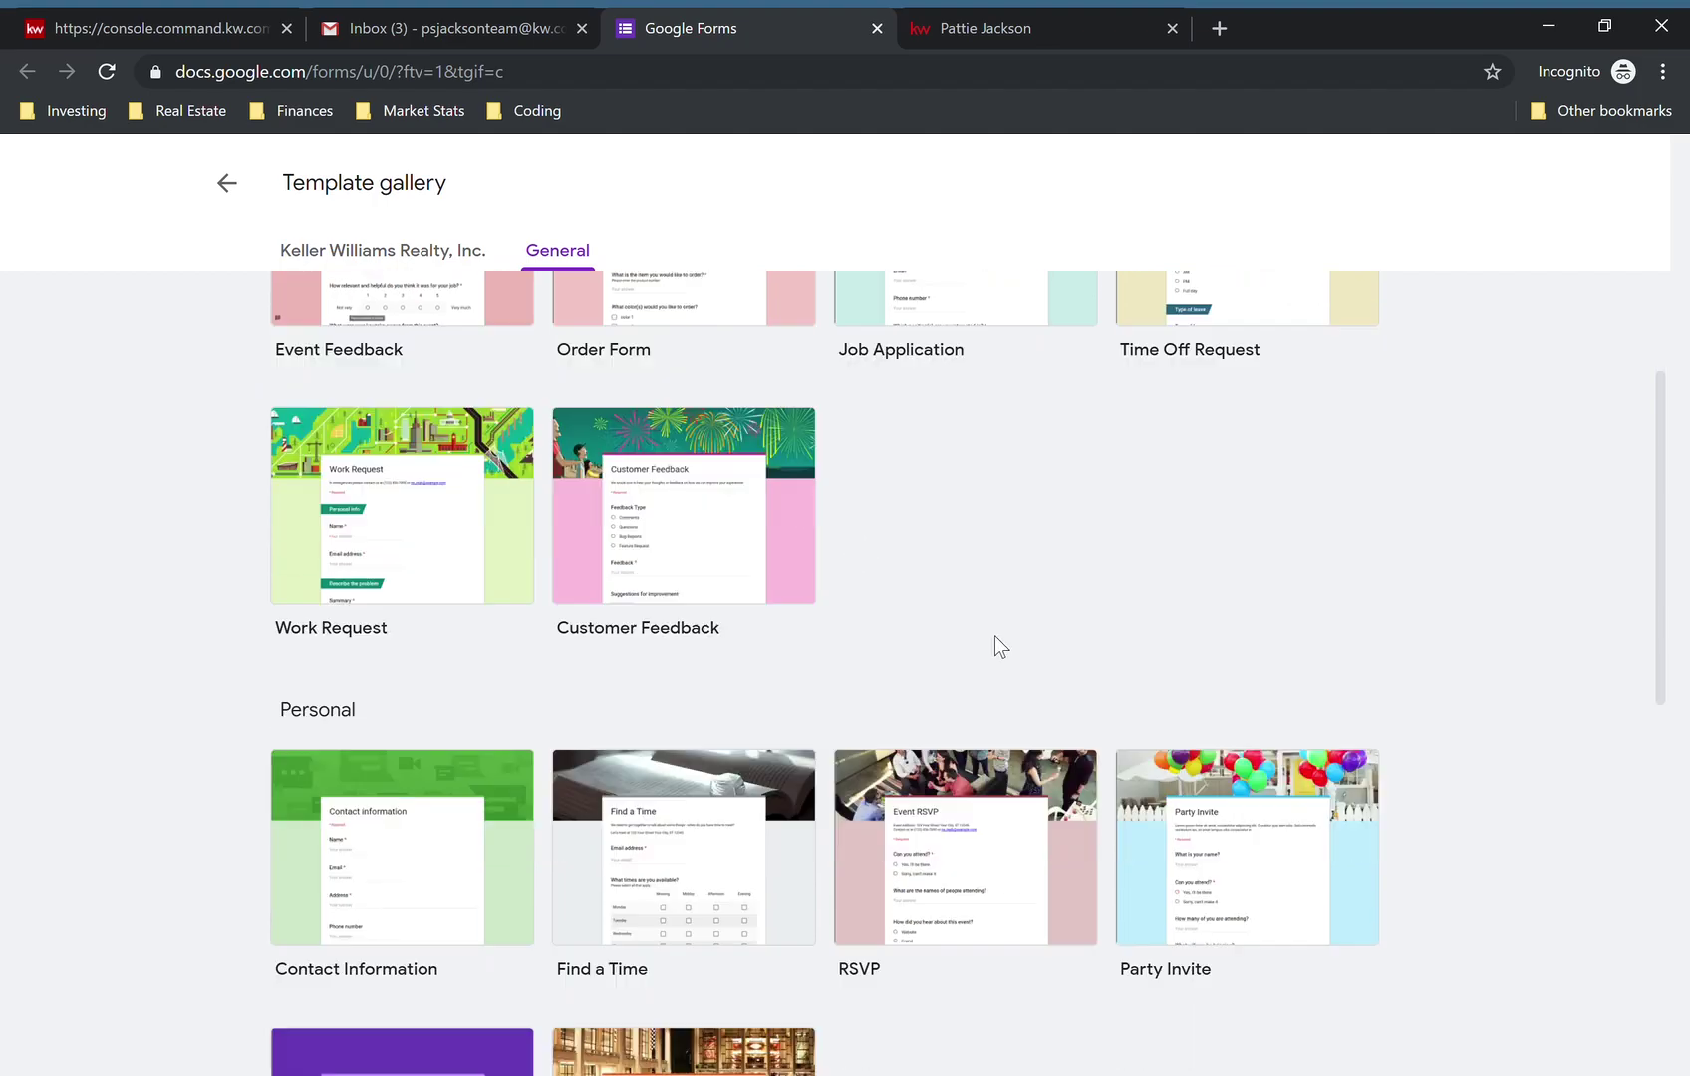
{"action": "scroll", "coordinate": [995, 635], "scroll_direction": "down", "scroll_amount": 4}
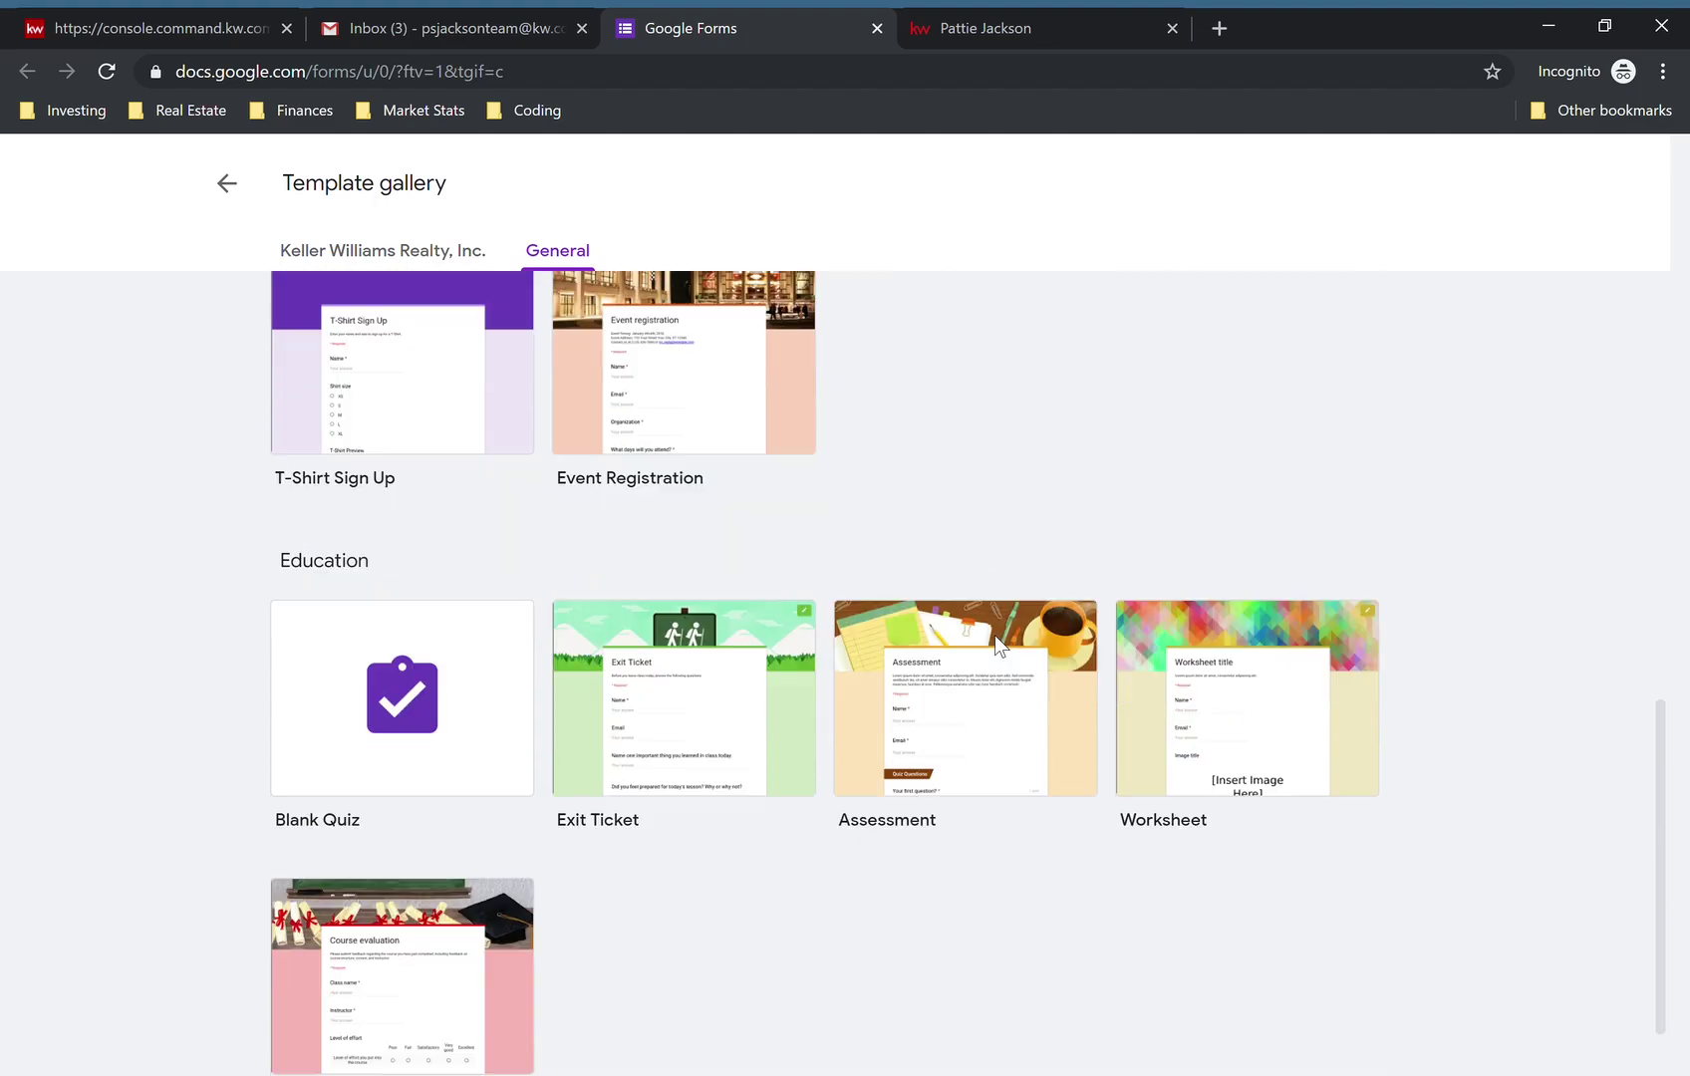
{"action": "scroll", "coordinate": [995, 635], "scroll_direction": "up", "scroll_amount": 9}
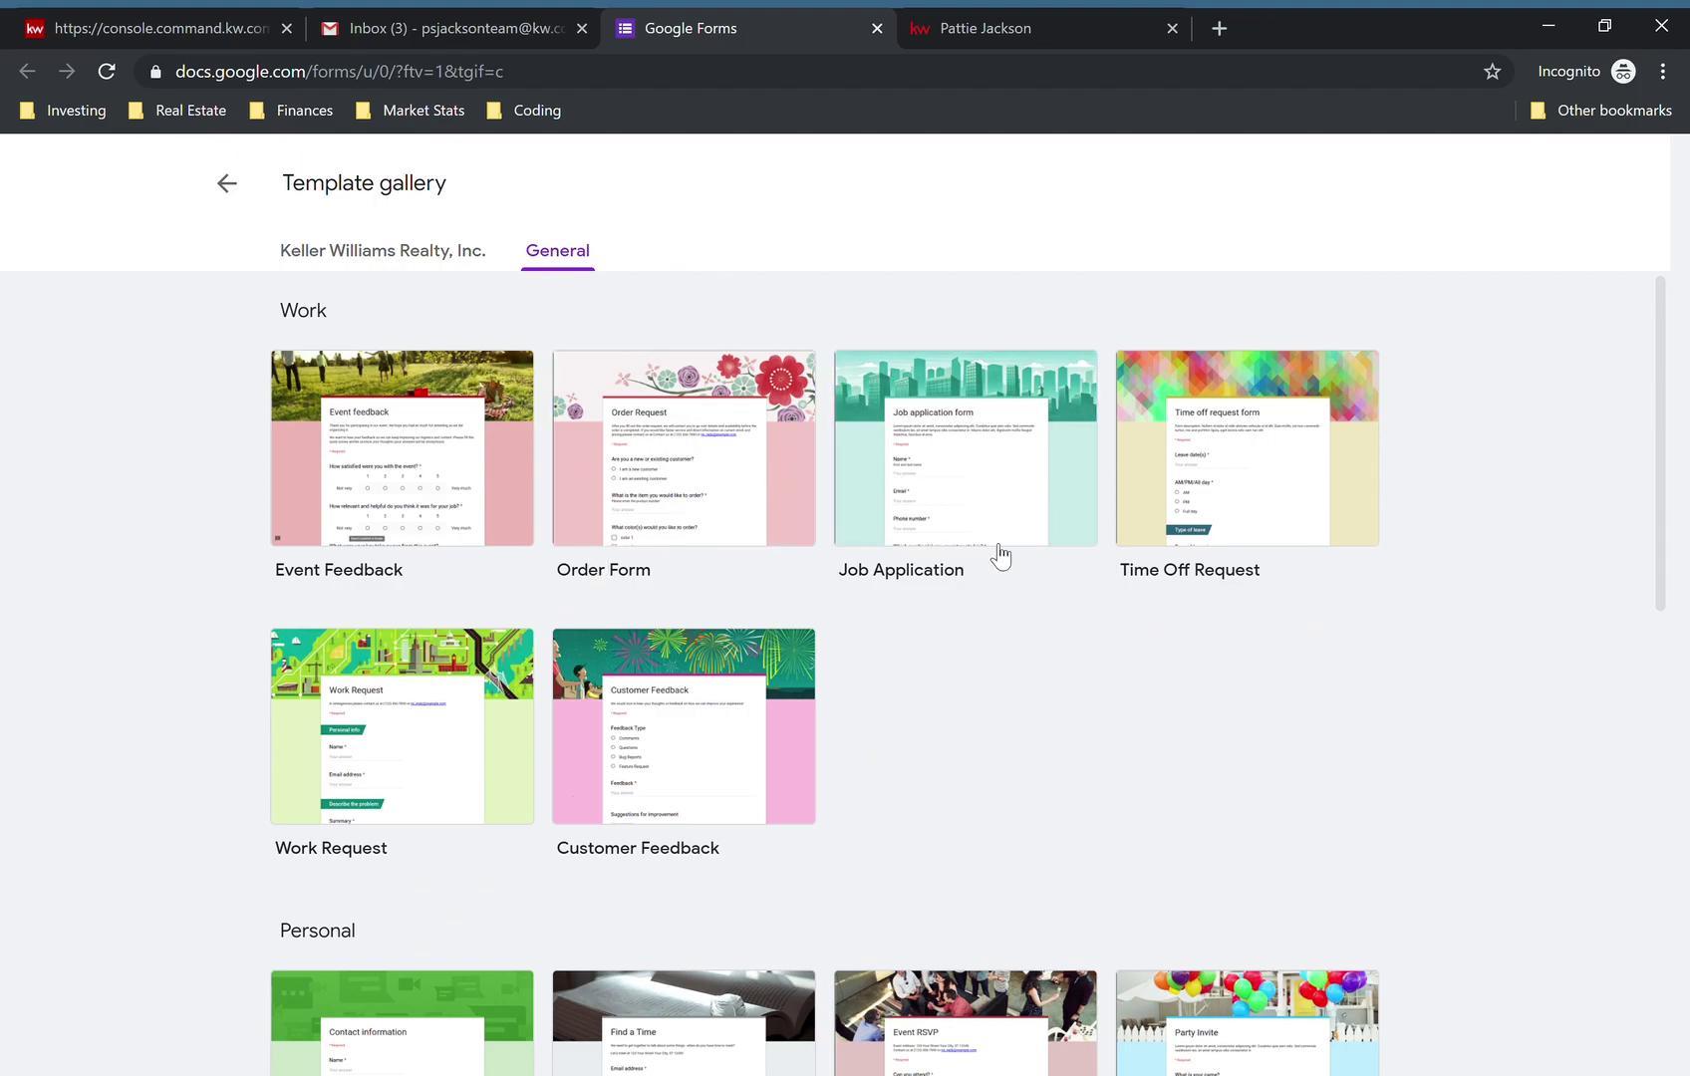
{"action": "left_click", "coordinate": [227, 185]}
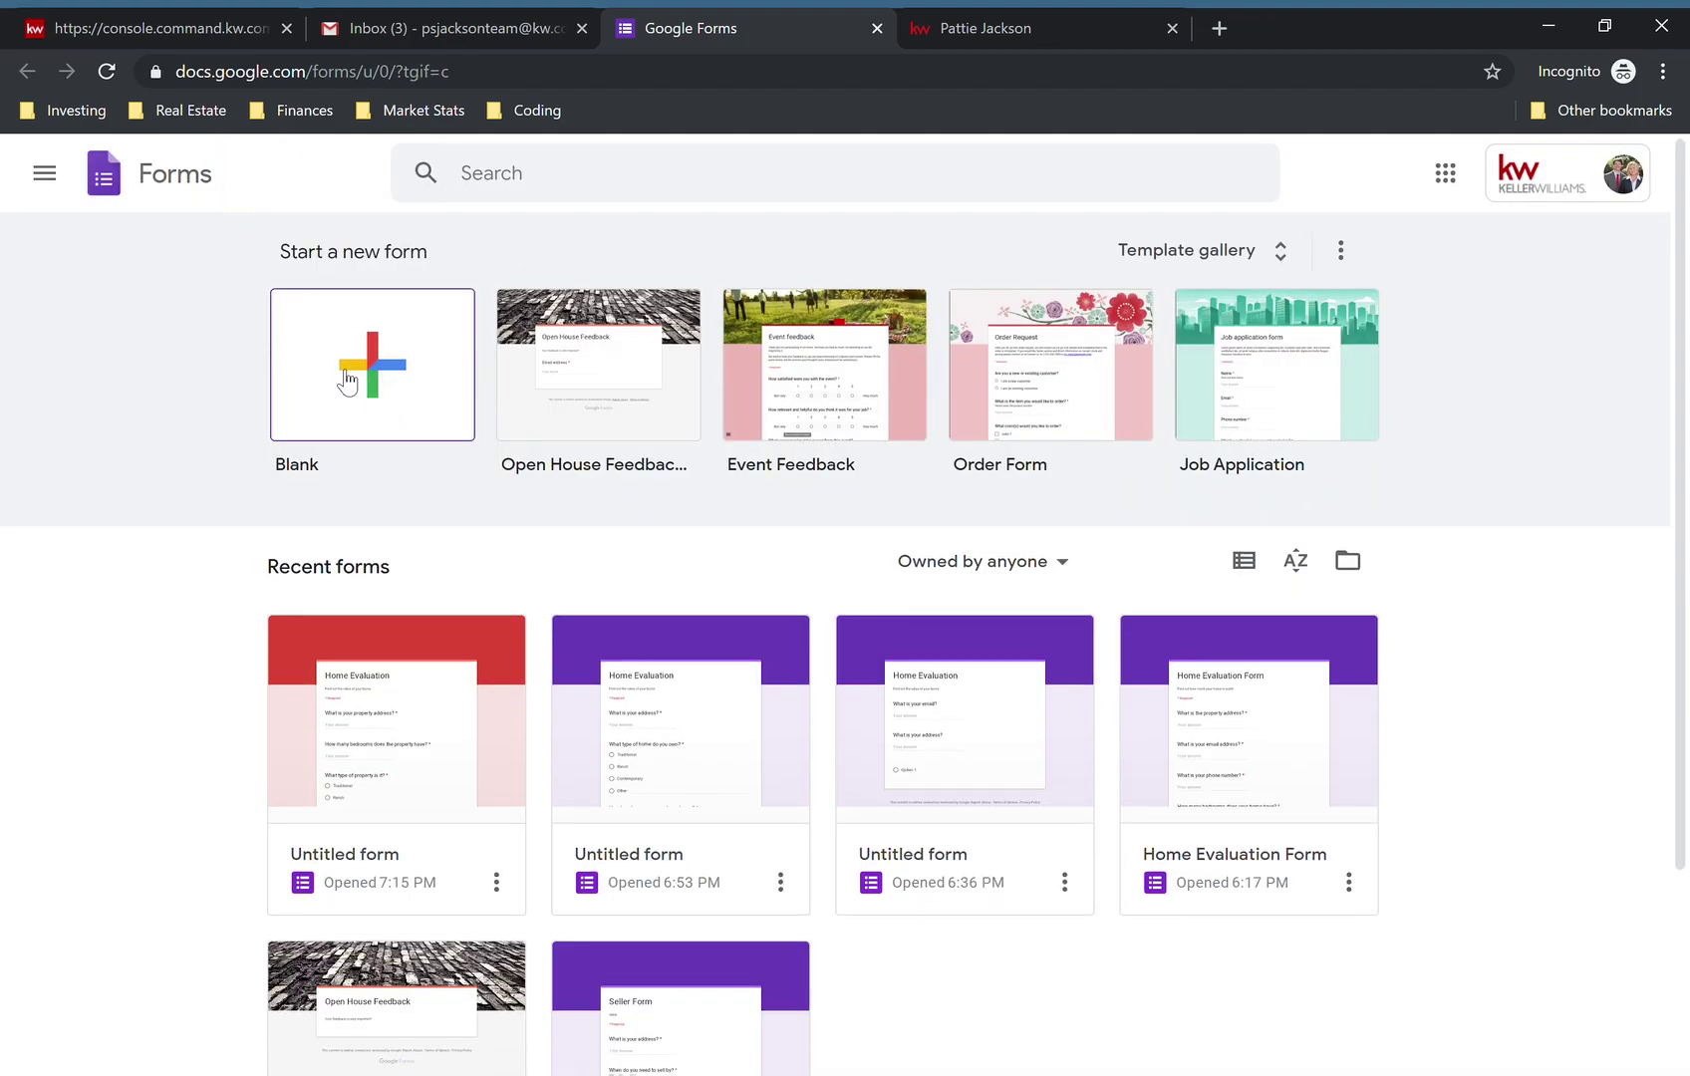
- Create a blank form titled 'Home Evaluation'
{"action": "left_click", "coordinate": [380, 370]}
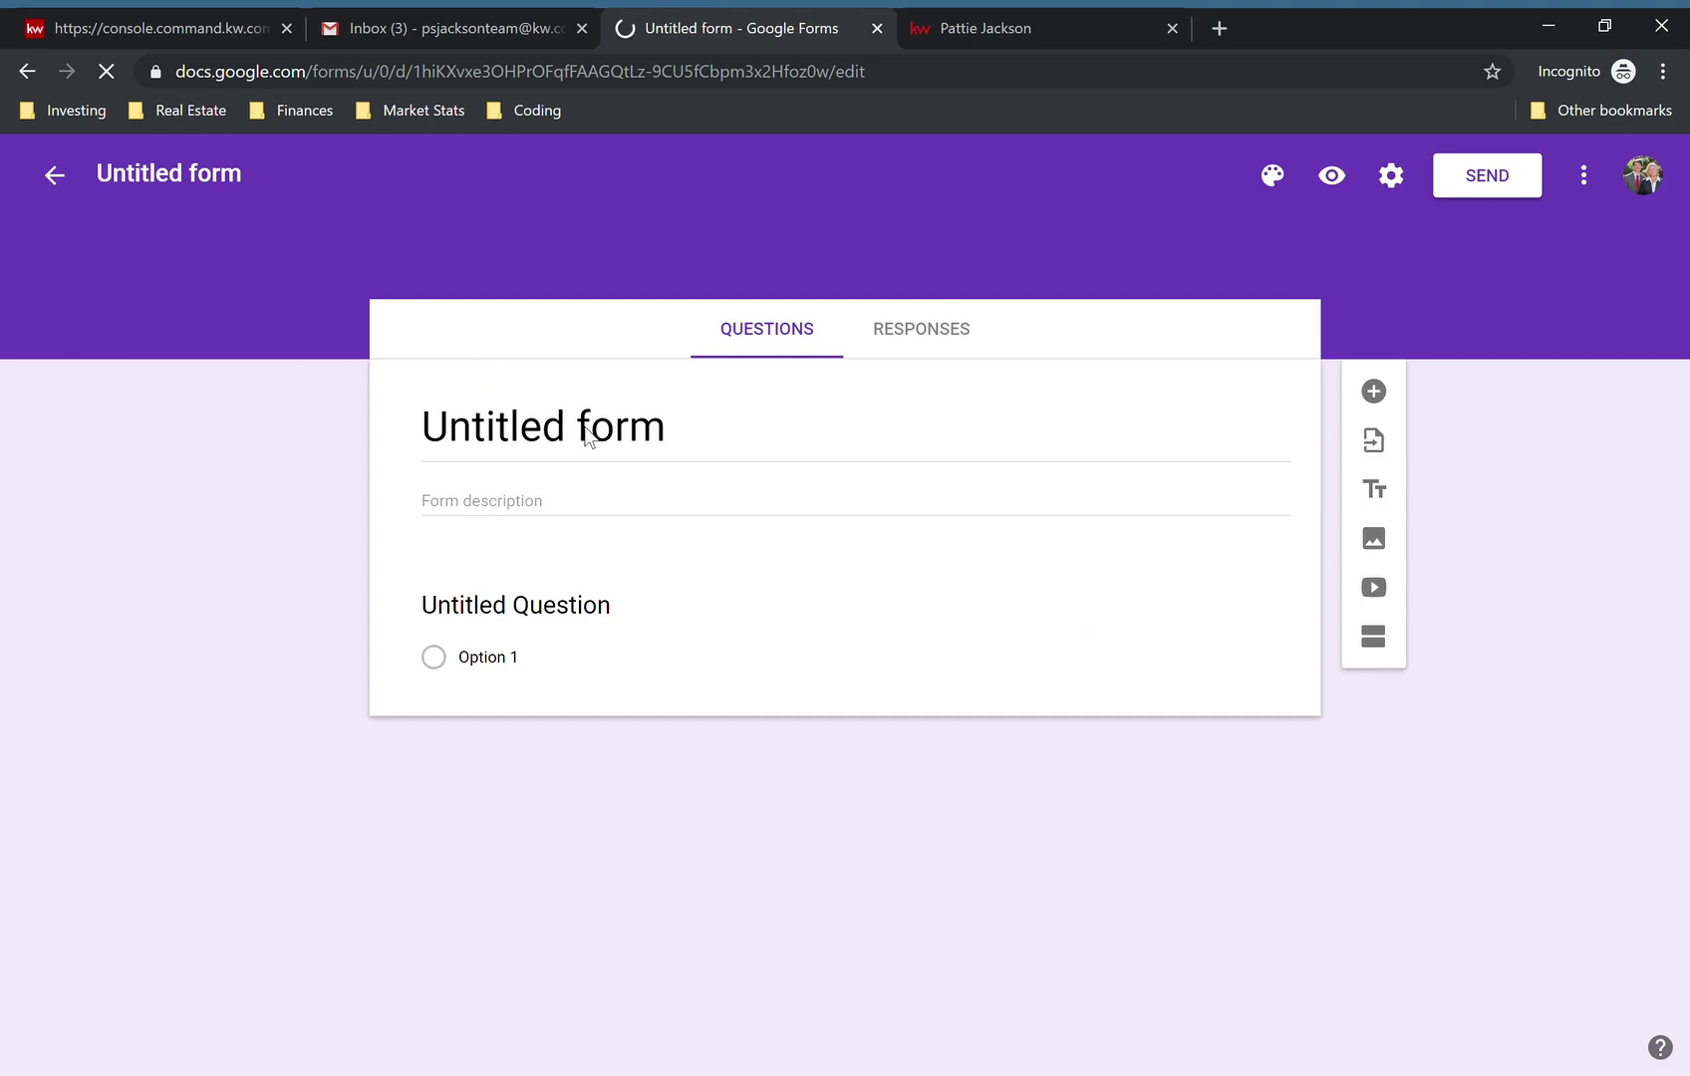
{"action": "left_click", "coordinate": [545, 442]}
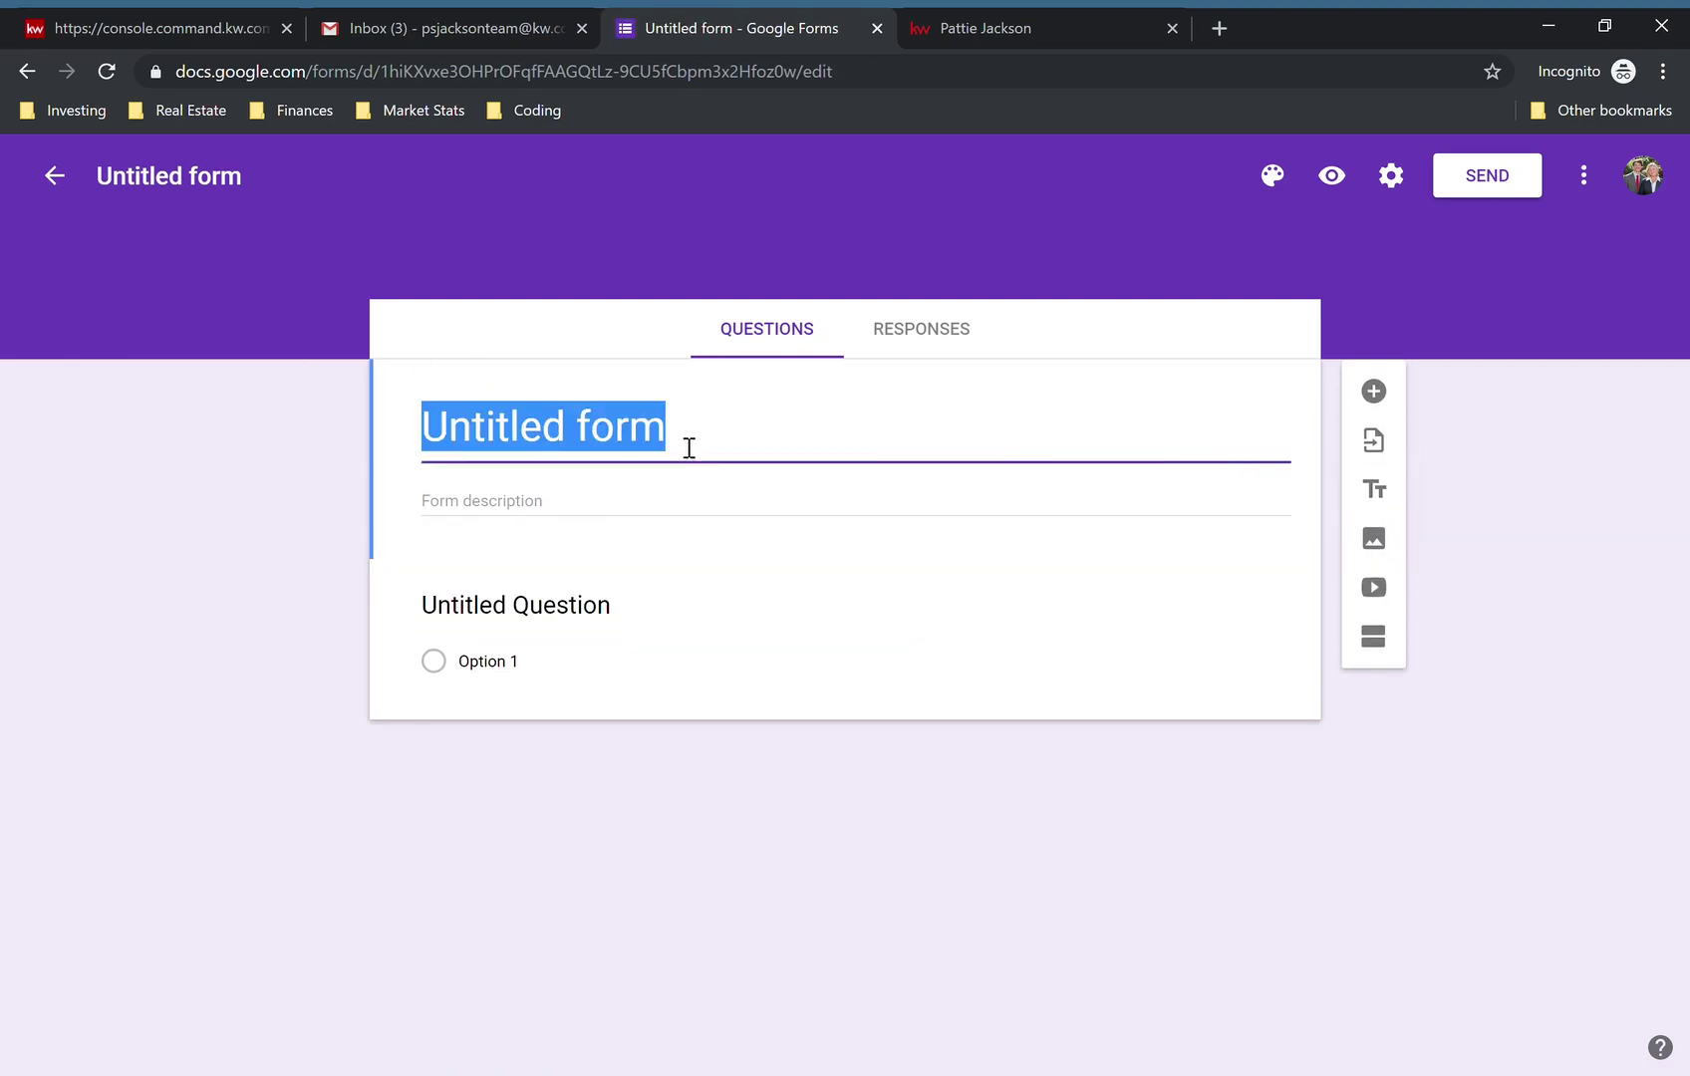
{"action": "type", "text": "Home e"}
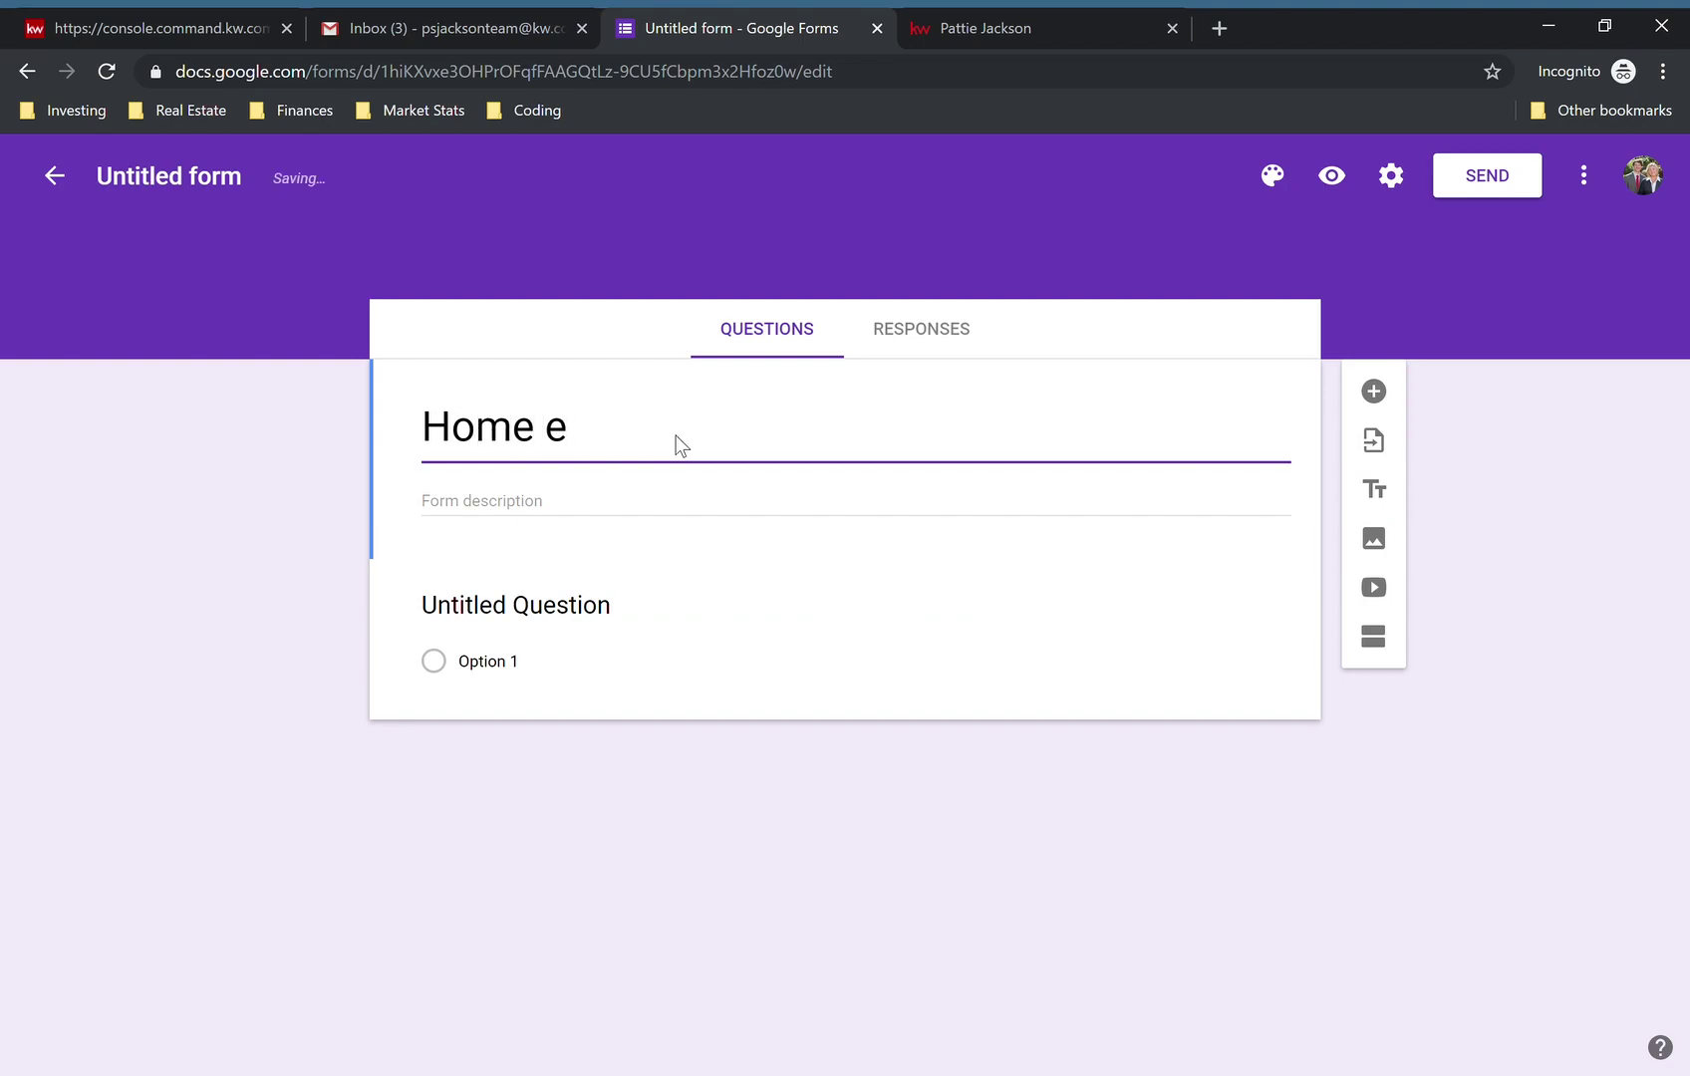
{"action": "key", "text": "BackSpace"}
{"action": "type", "text": "Evaluation"}
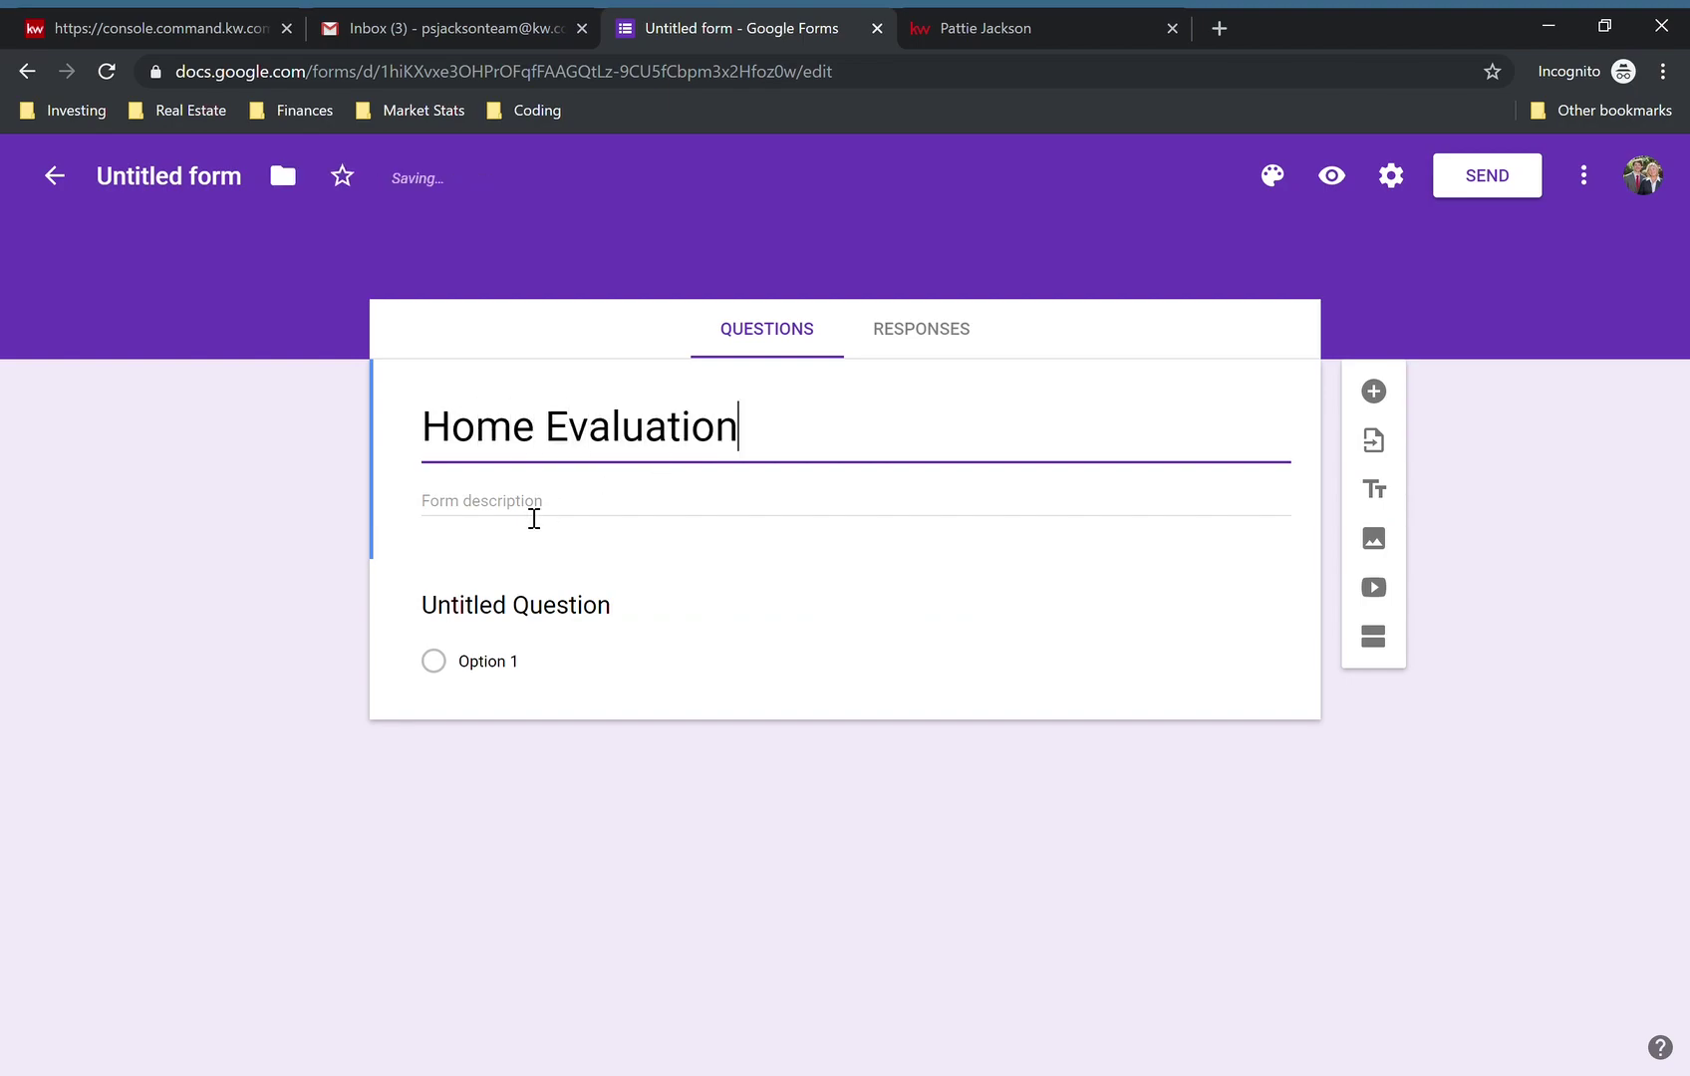
- Add the description 'Find out the value of your home'
{"action": "left_click", "coordinate": [534, 517]}
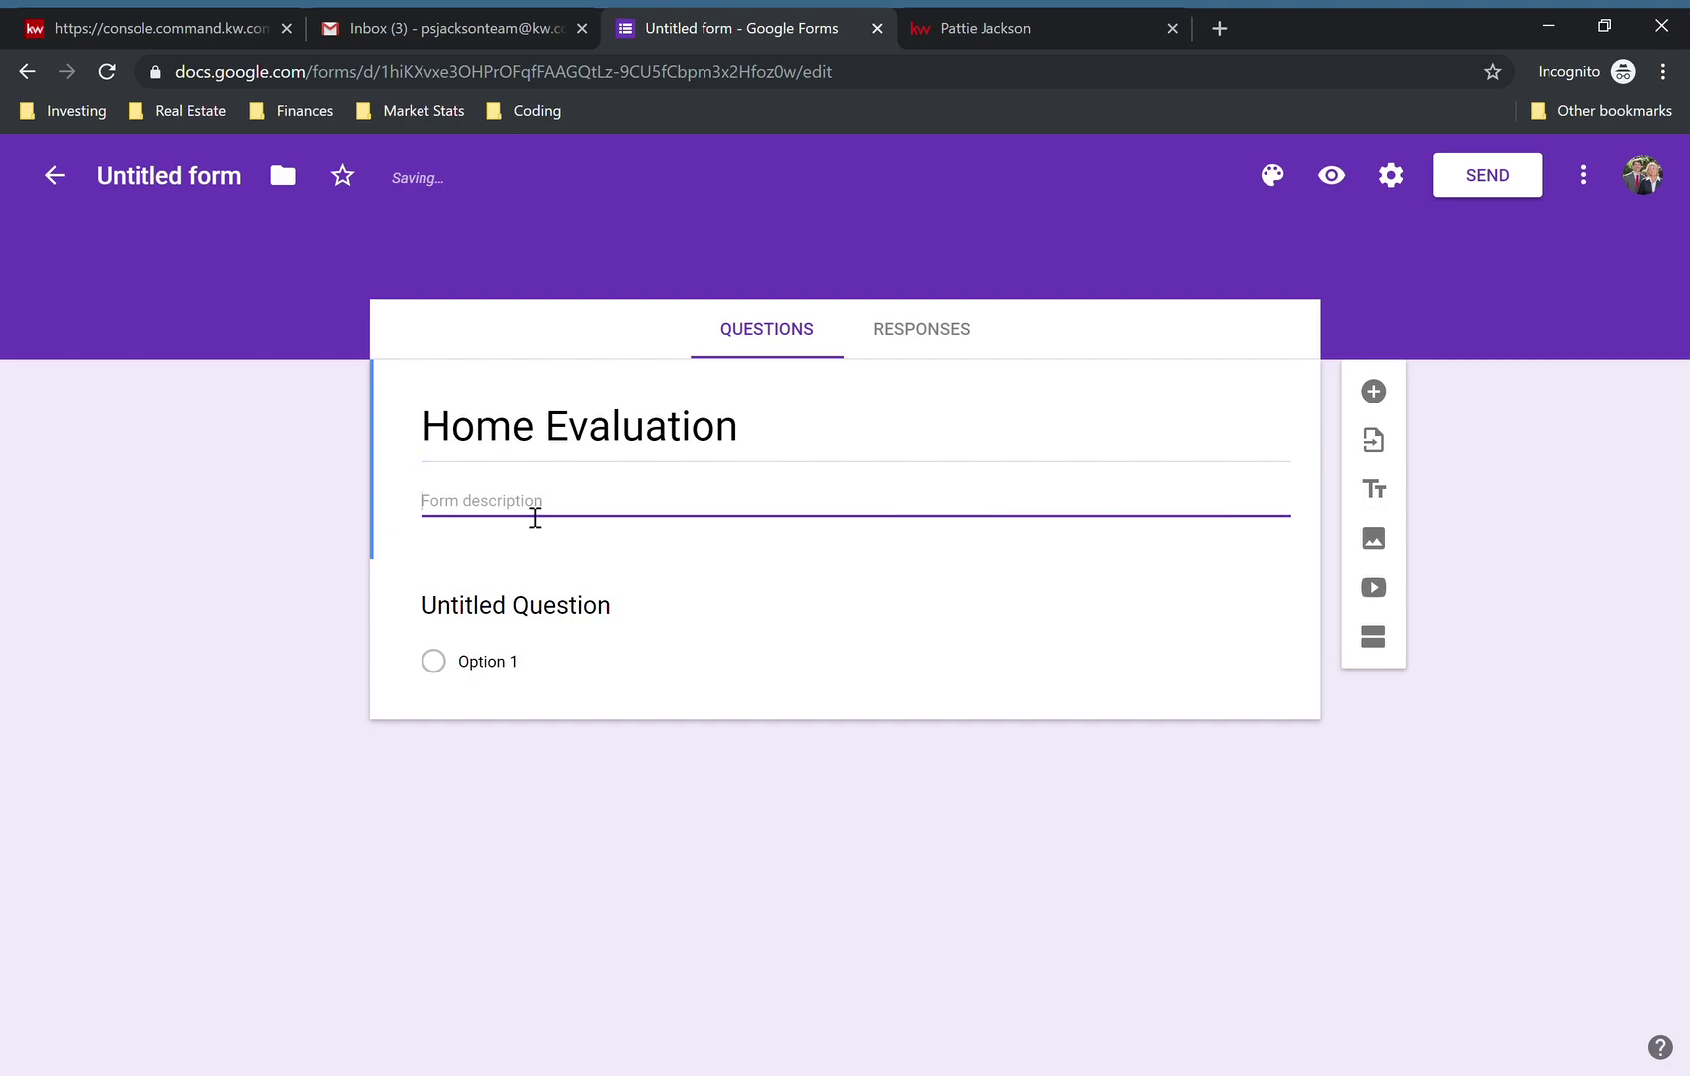
{"action": "type", "text": "Learn"}
{"action": "key", "text": "ctrl+BackSpace"}
{"action": "type", "text": "Find out the value of your home"}
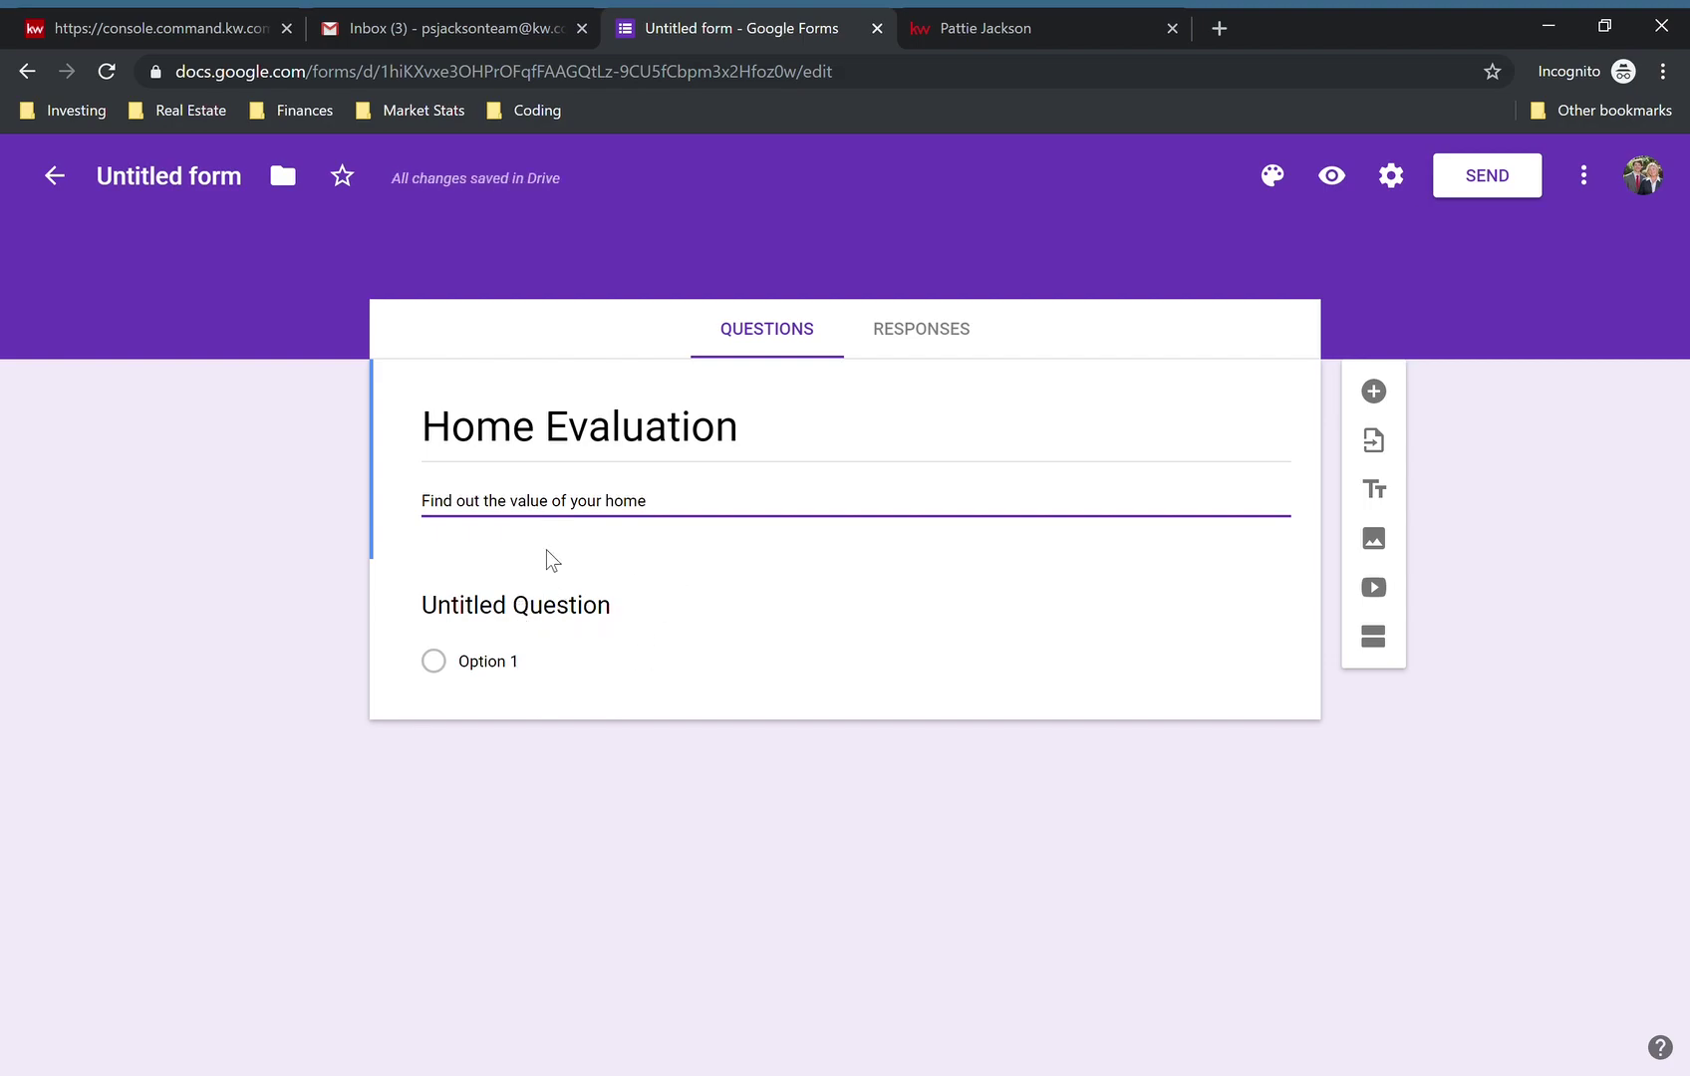
- Retitle the first question 'What is the property address?'
{"action": "left_click", "coordinate": [515, 622]}
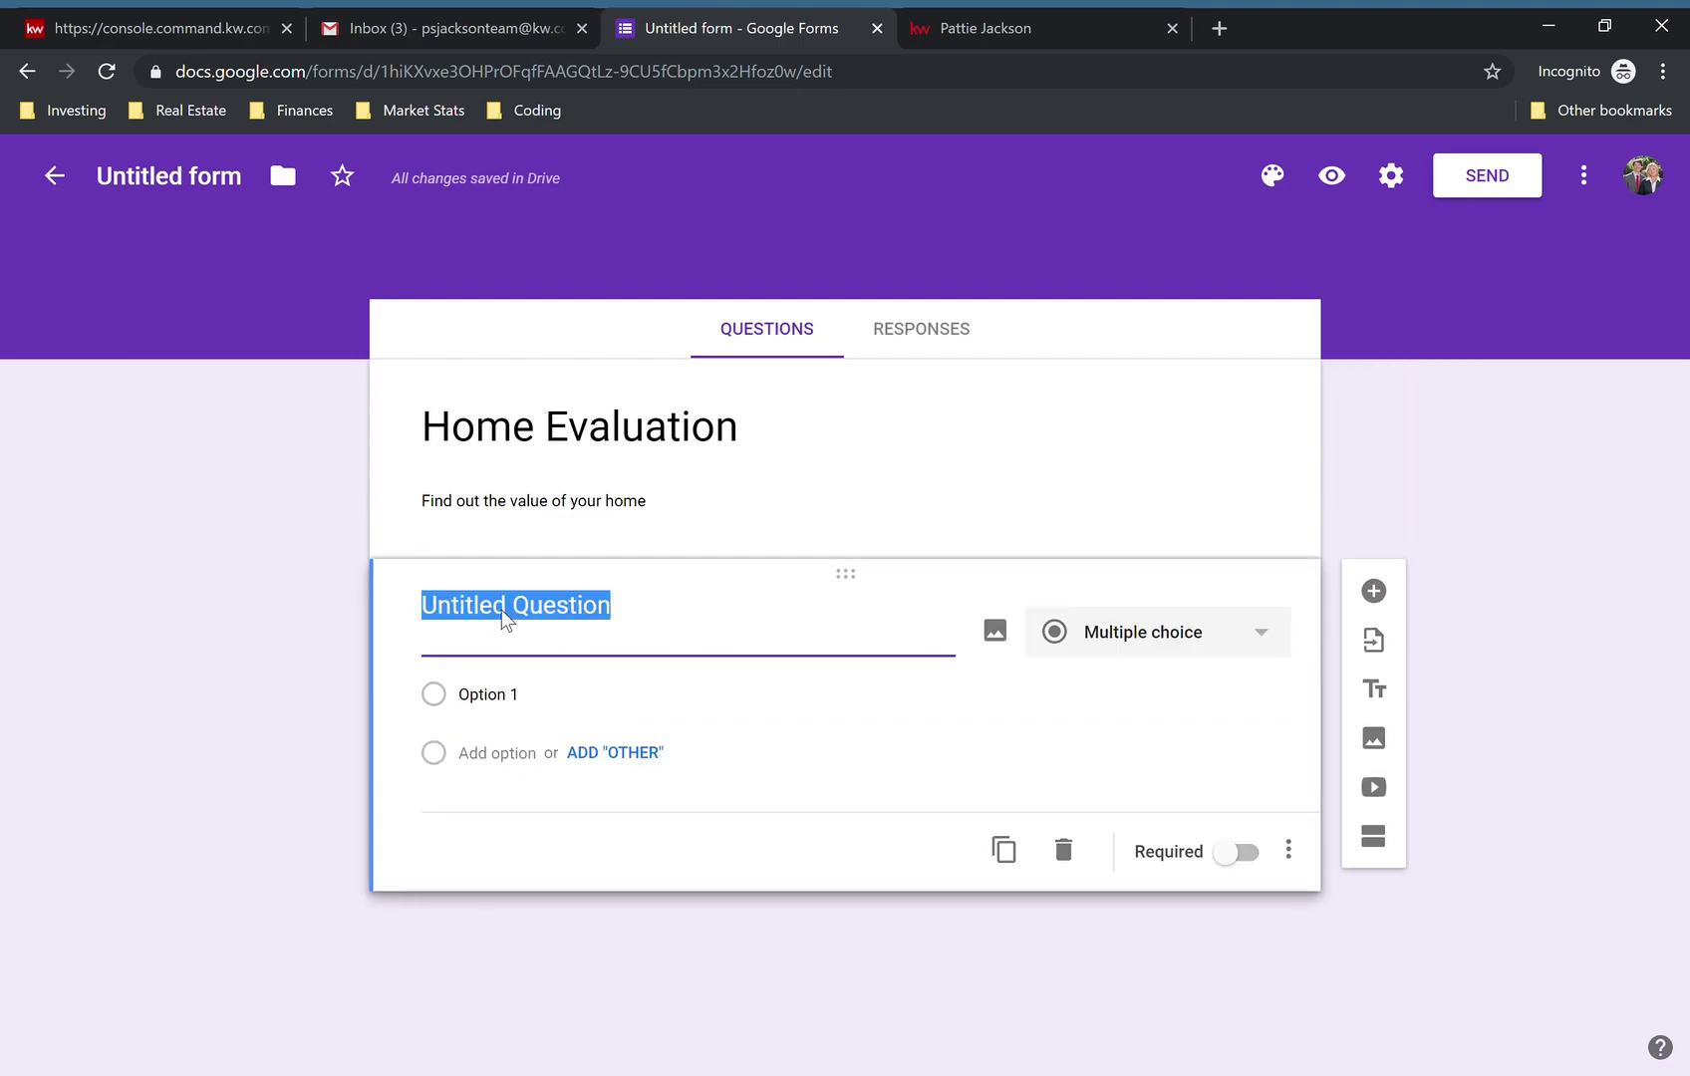
{"action": "key", "text": "BackSpace"}
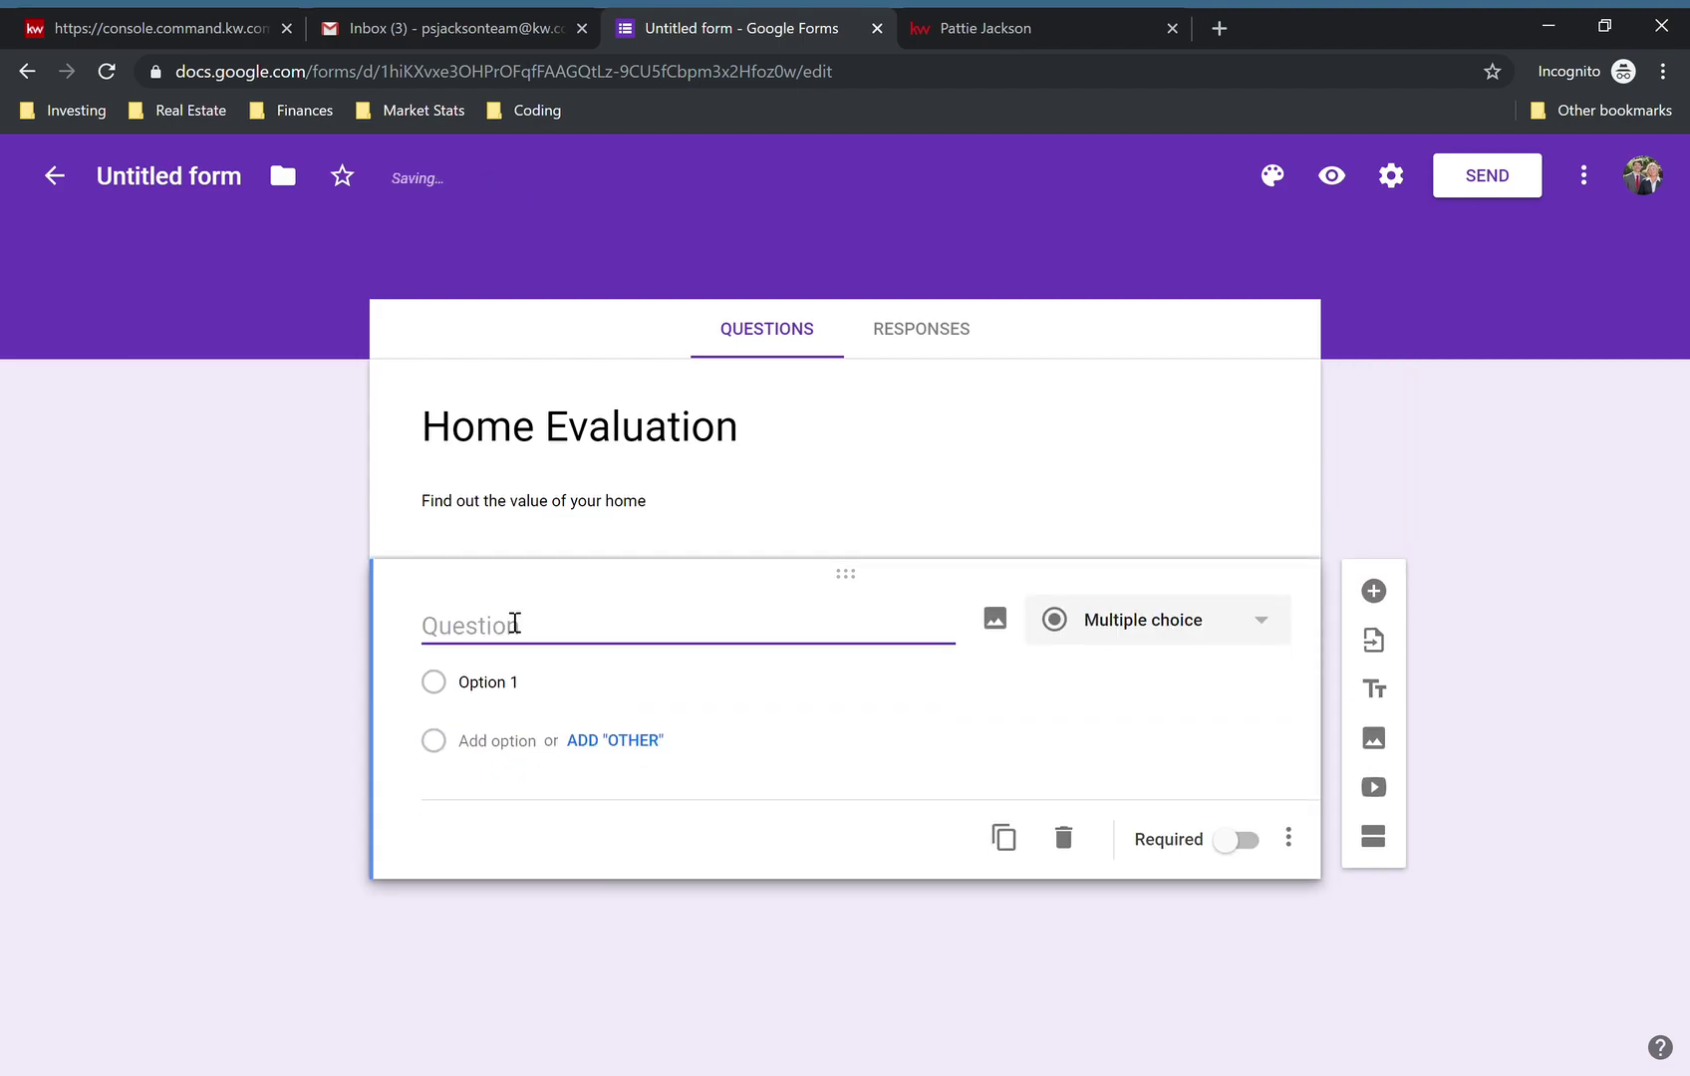
{"action": "type", "text": "What i"}
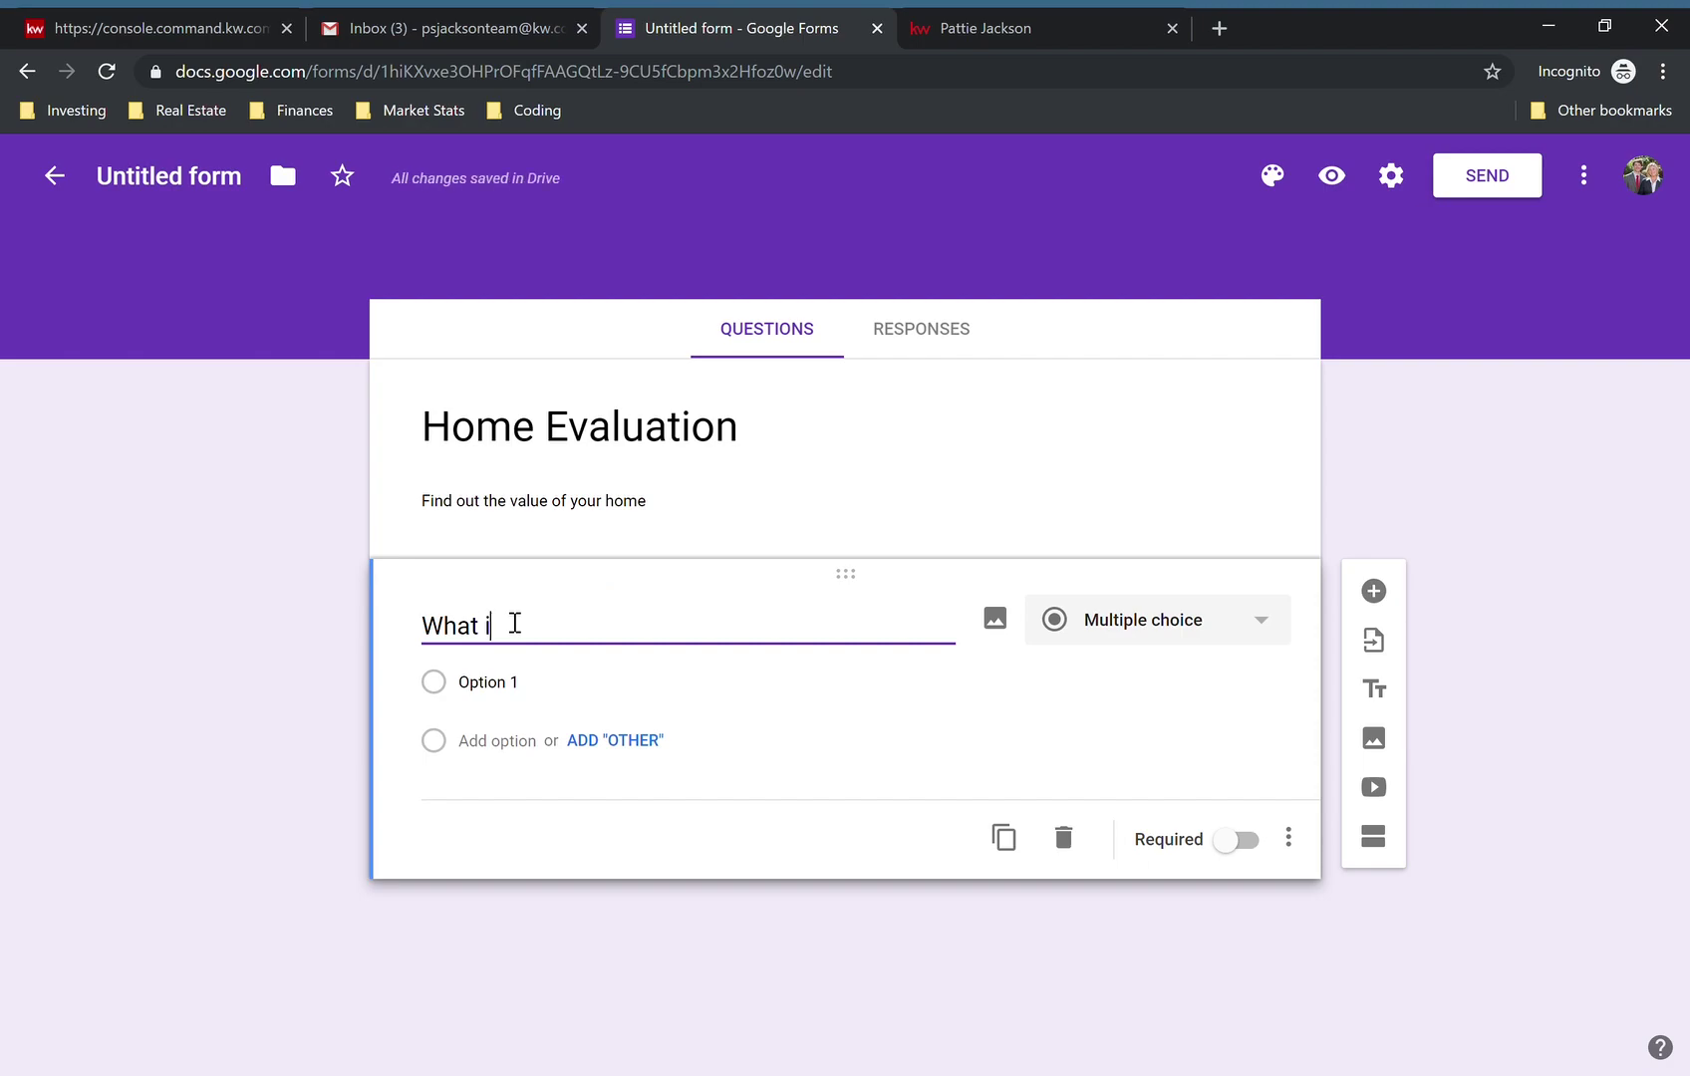
{"action": "type", "text": "s the pro"}
{"action": "key", "text": "BackSpace"}
{"action": "type", "text": "roperty add"}
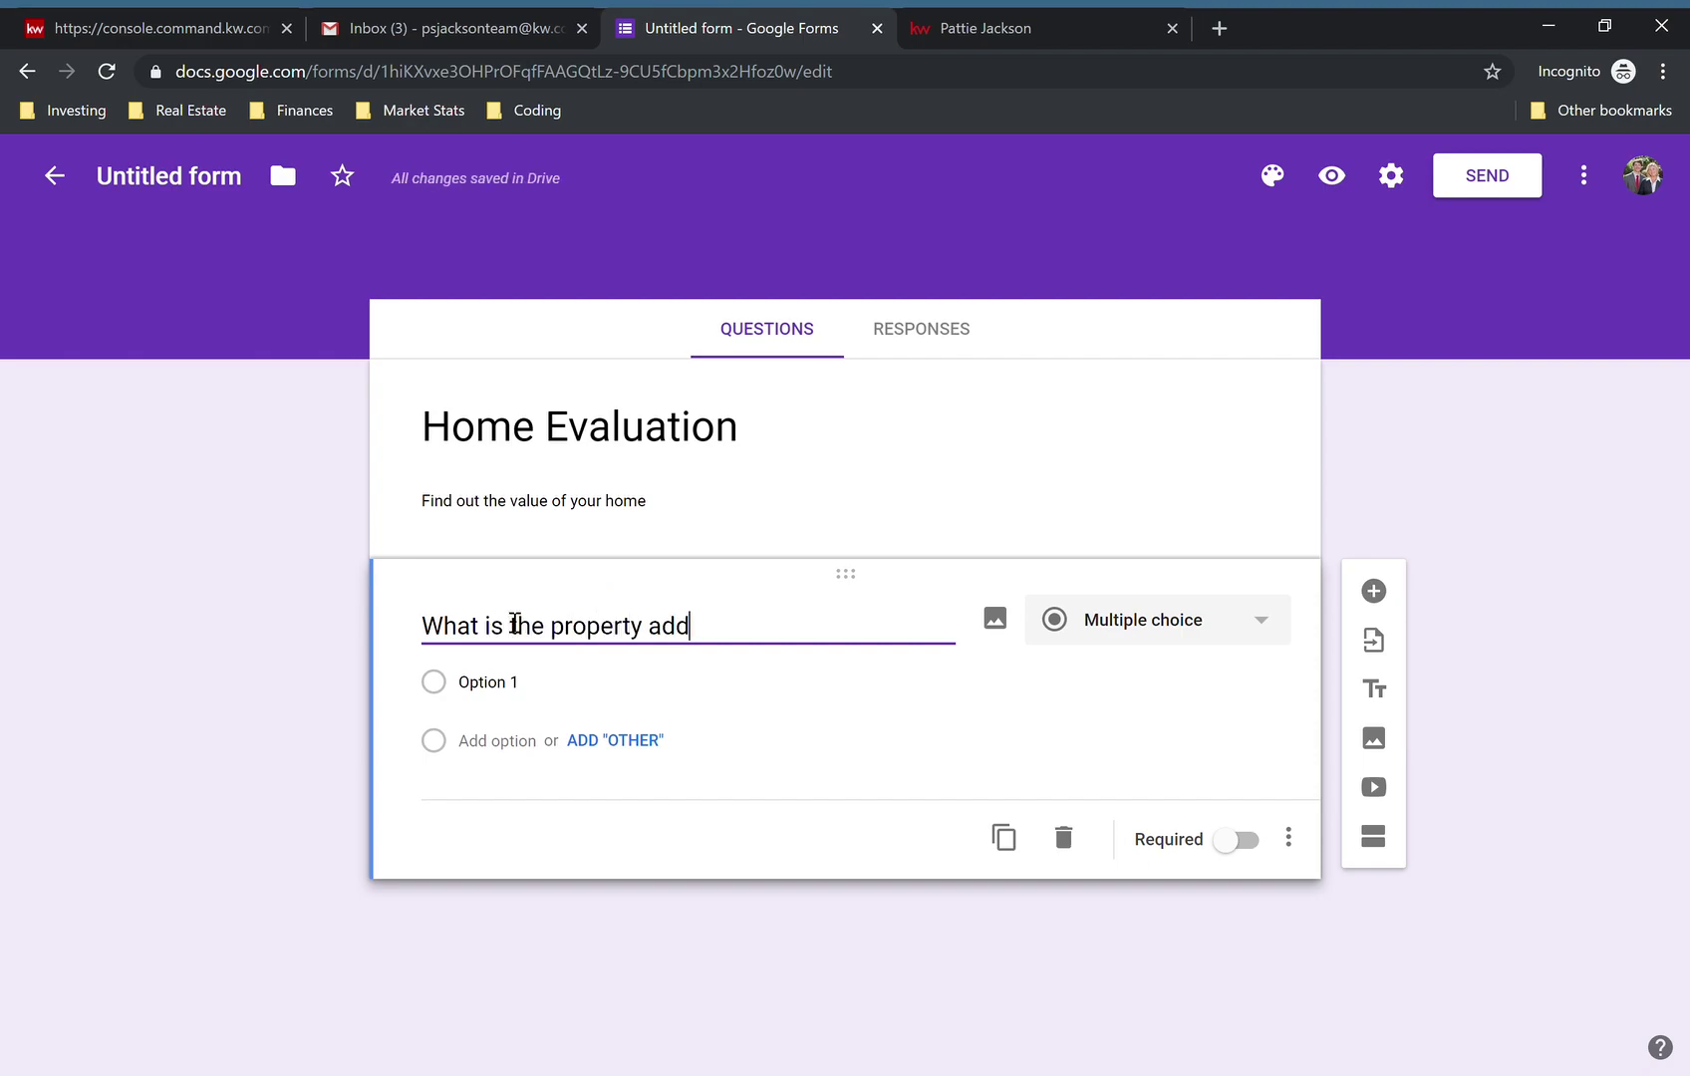
{"action": "type", "text": "ress?"}
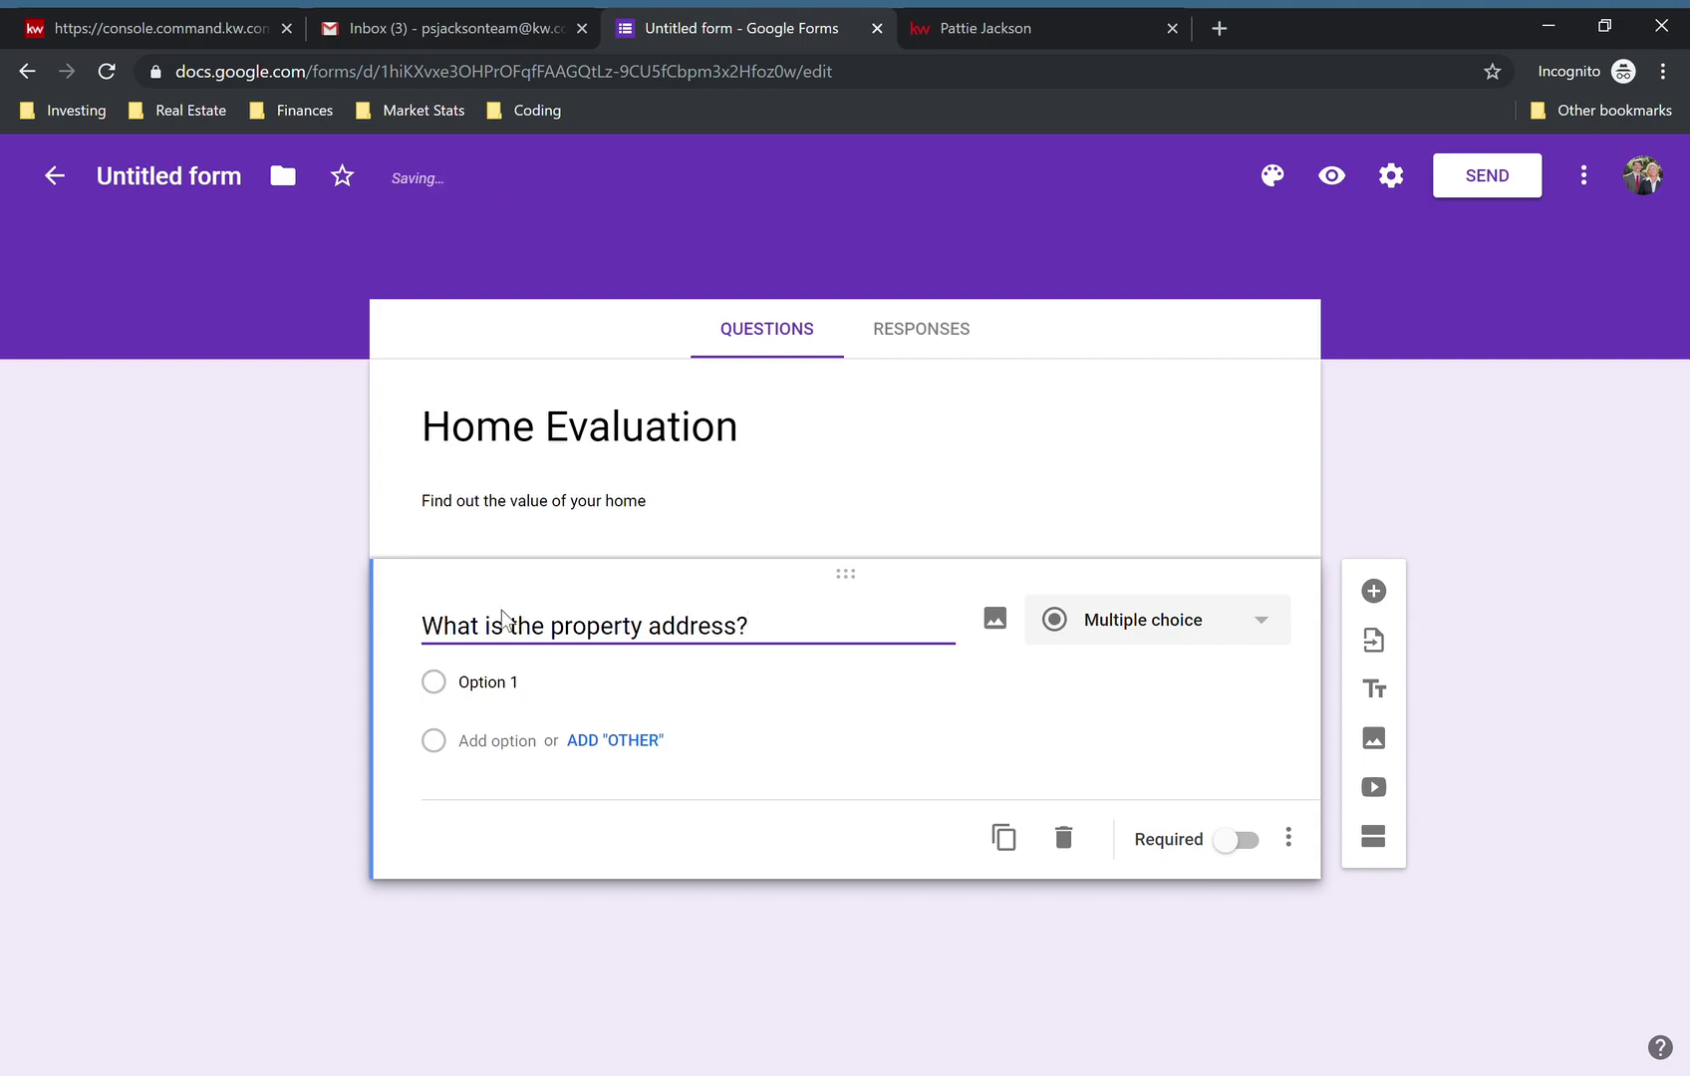
{"action": "left_click", "coordinate": [1152, 632]}
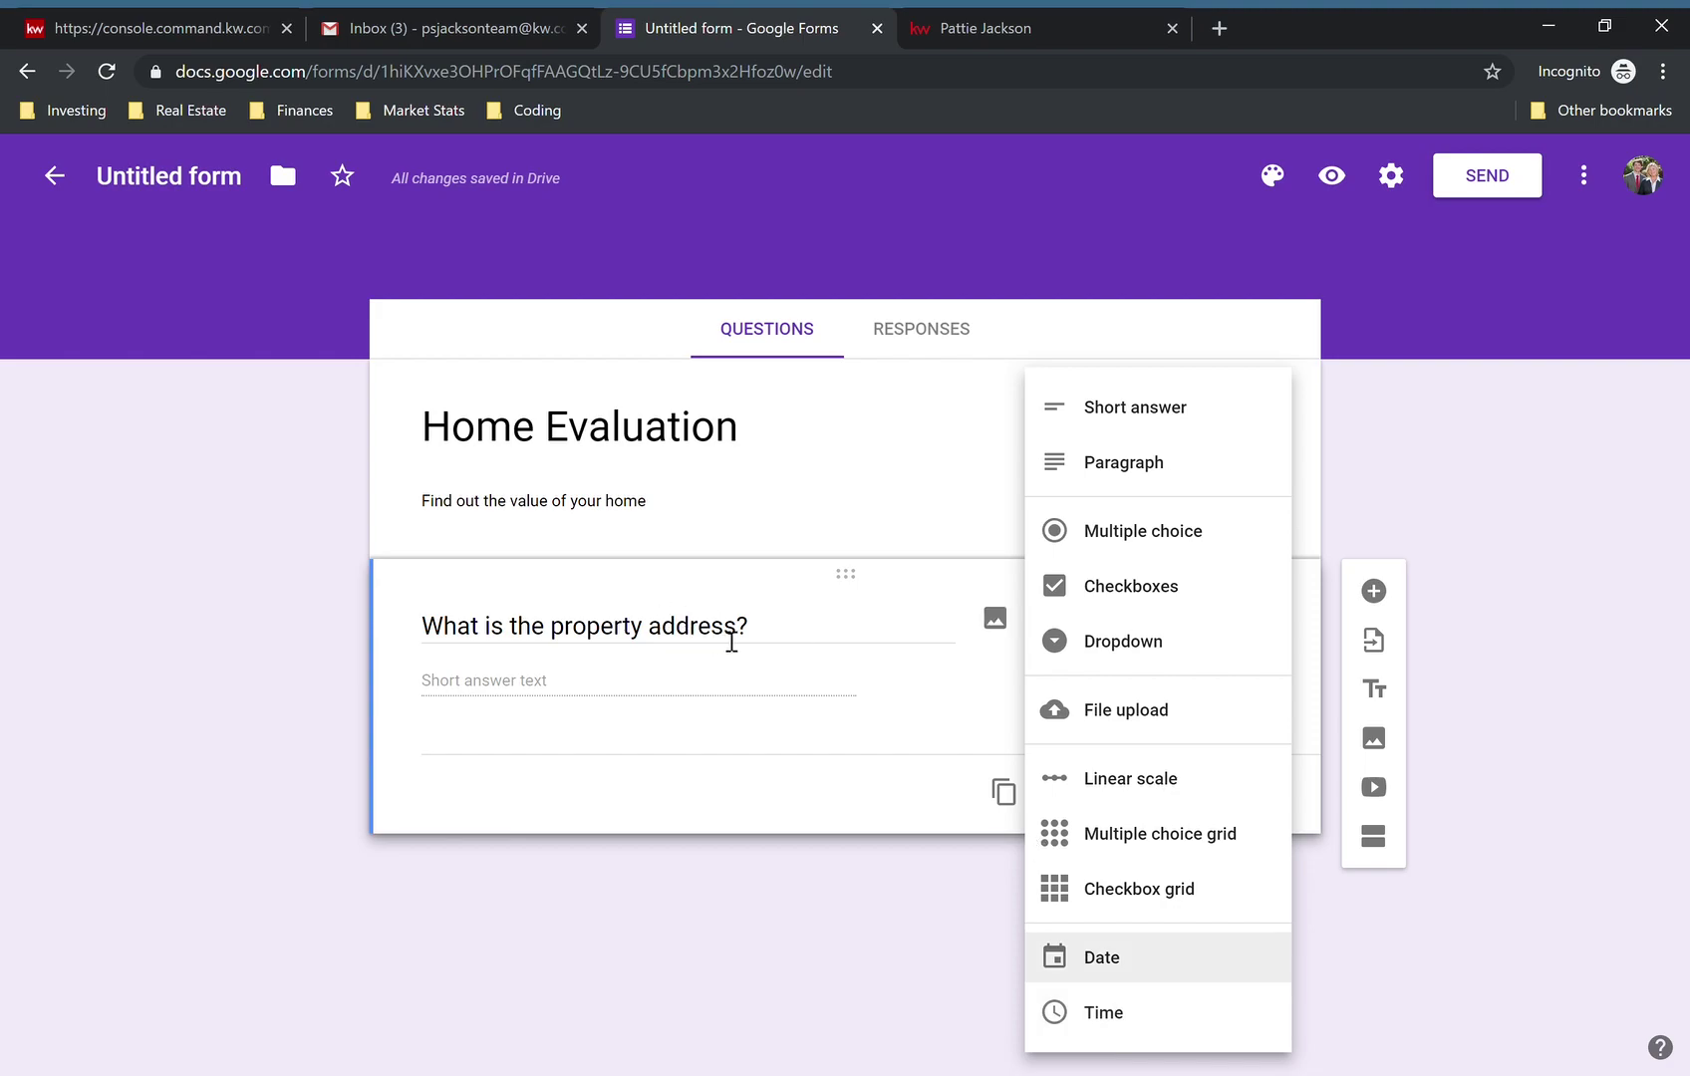
- Set the address question to Short answer and switch Required on
{"action": "left_click", "coordinate": [778, 635]}
{"action": "left_click", "coordinate": [776, 636]}
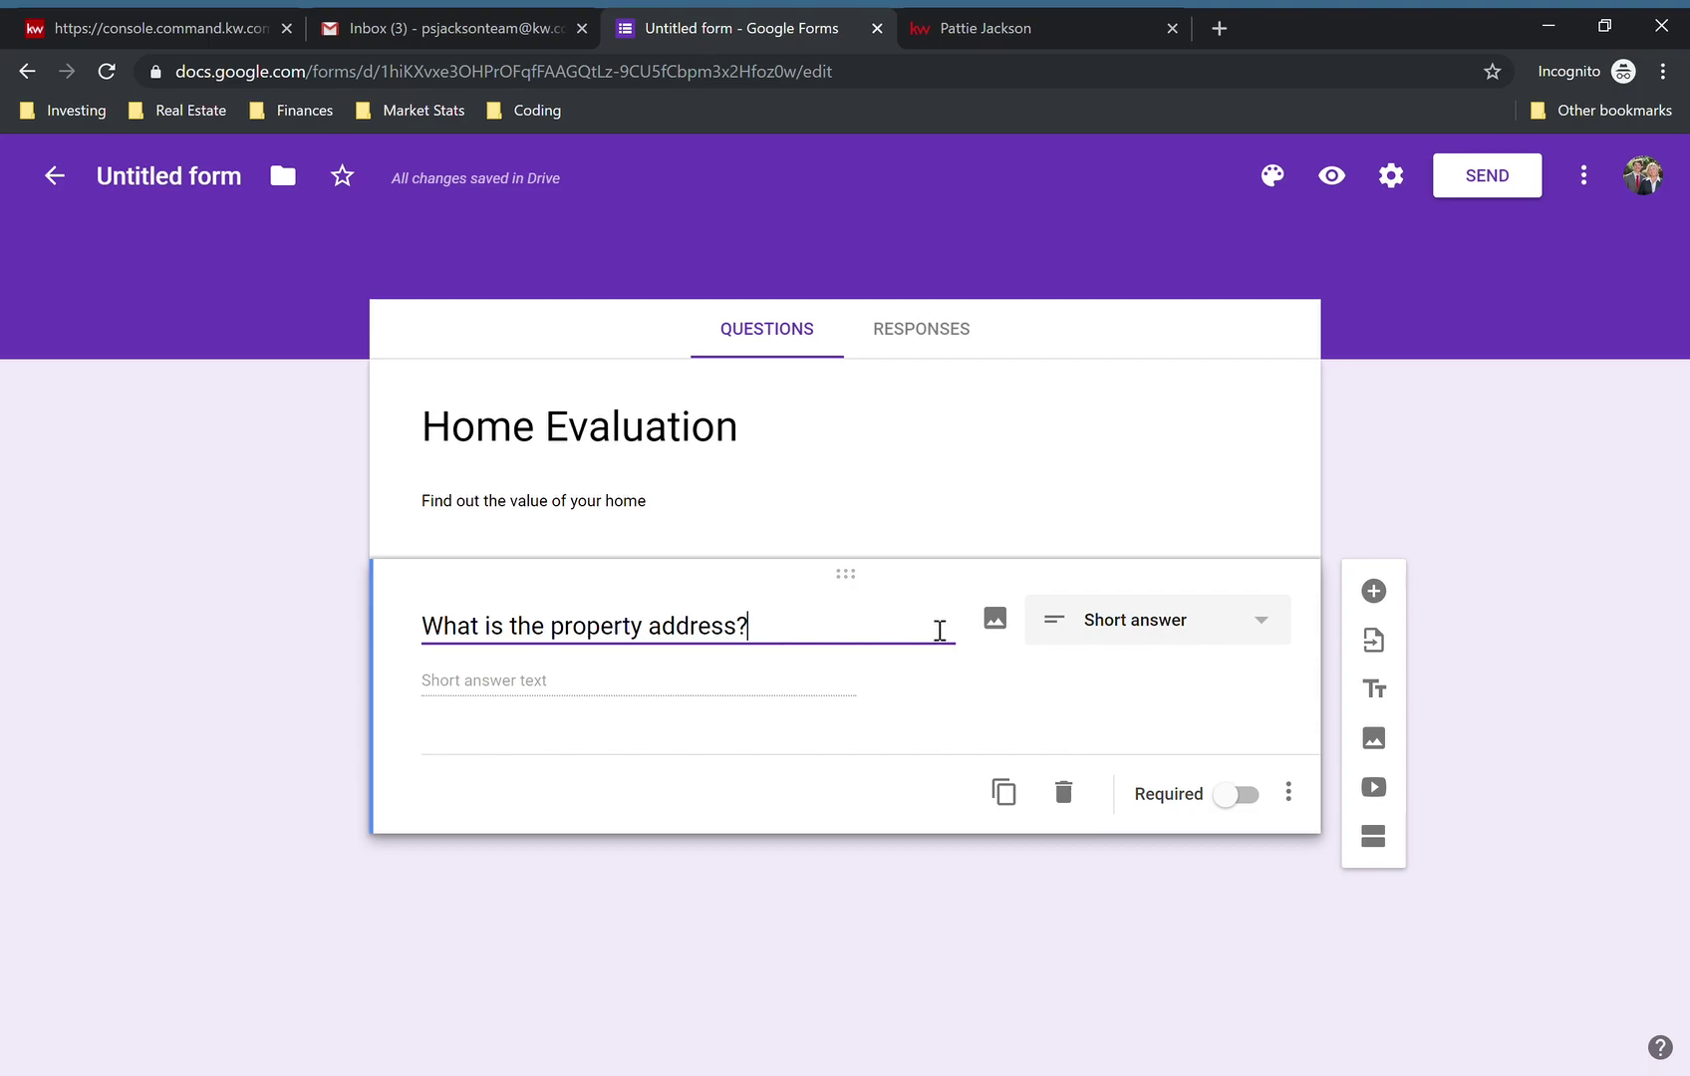
{"action": "left_click", "coordinate": [995, 620]}
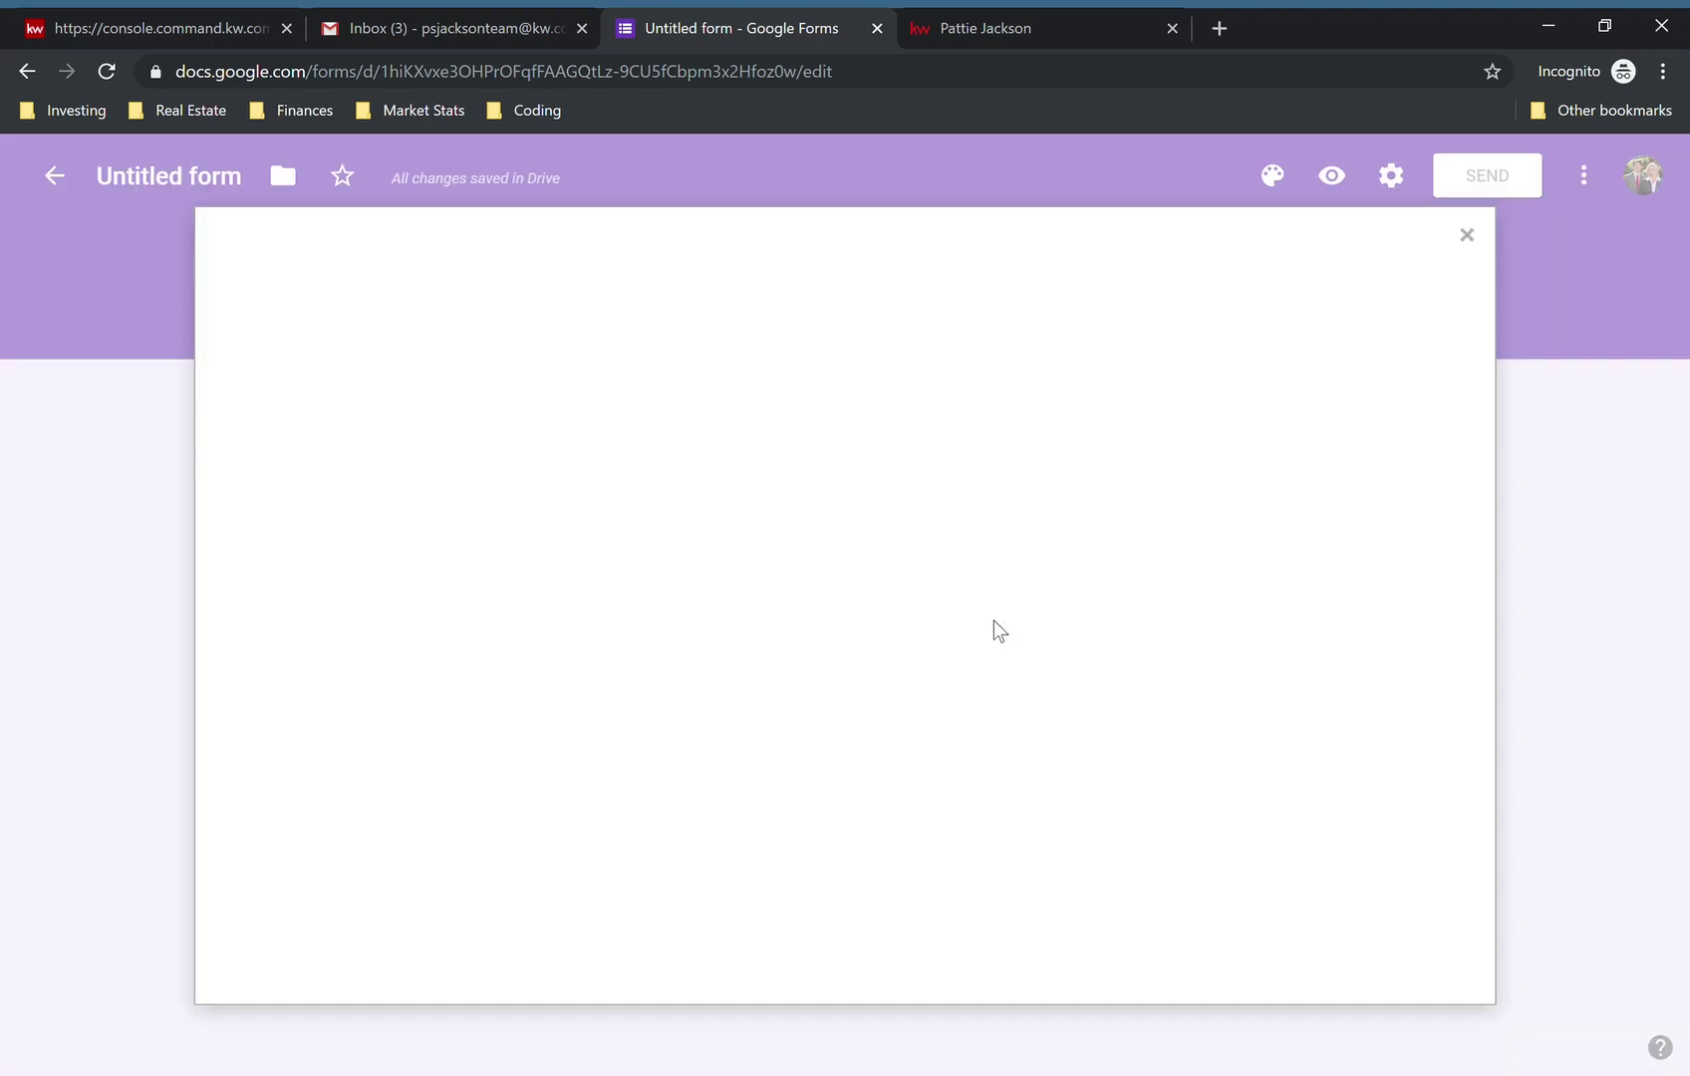
{"action": "left_click", "coordinate": [1467, 236]}
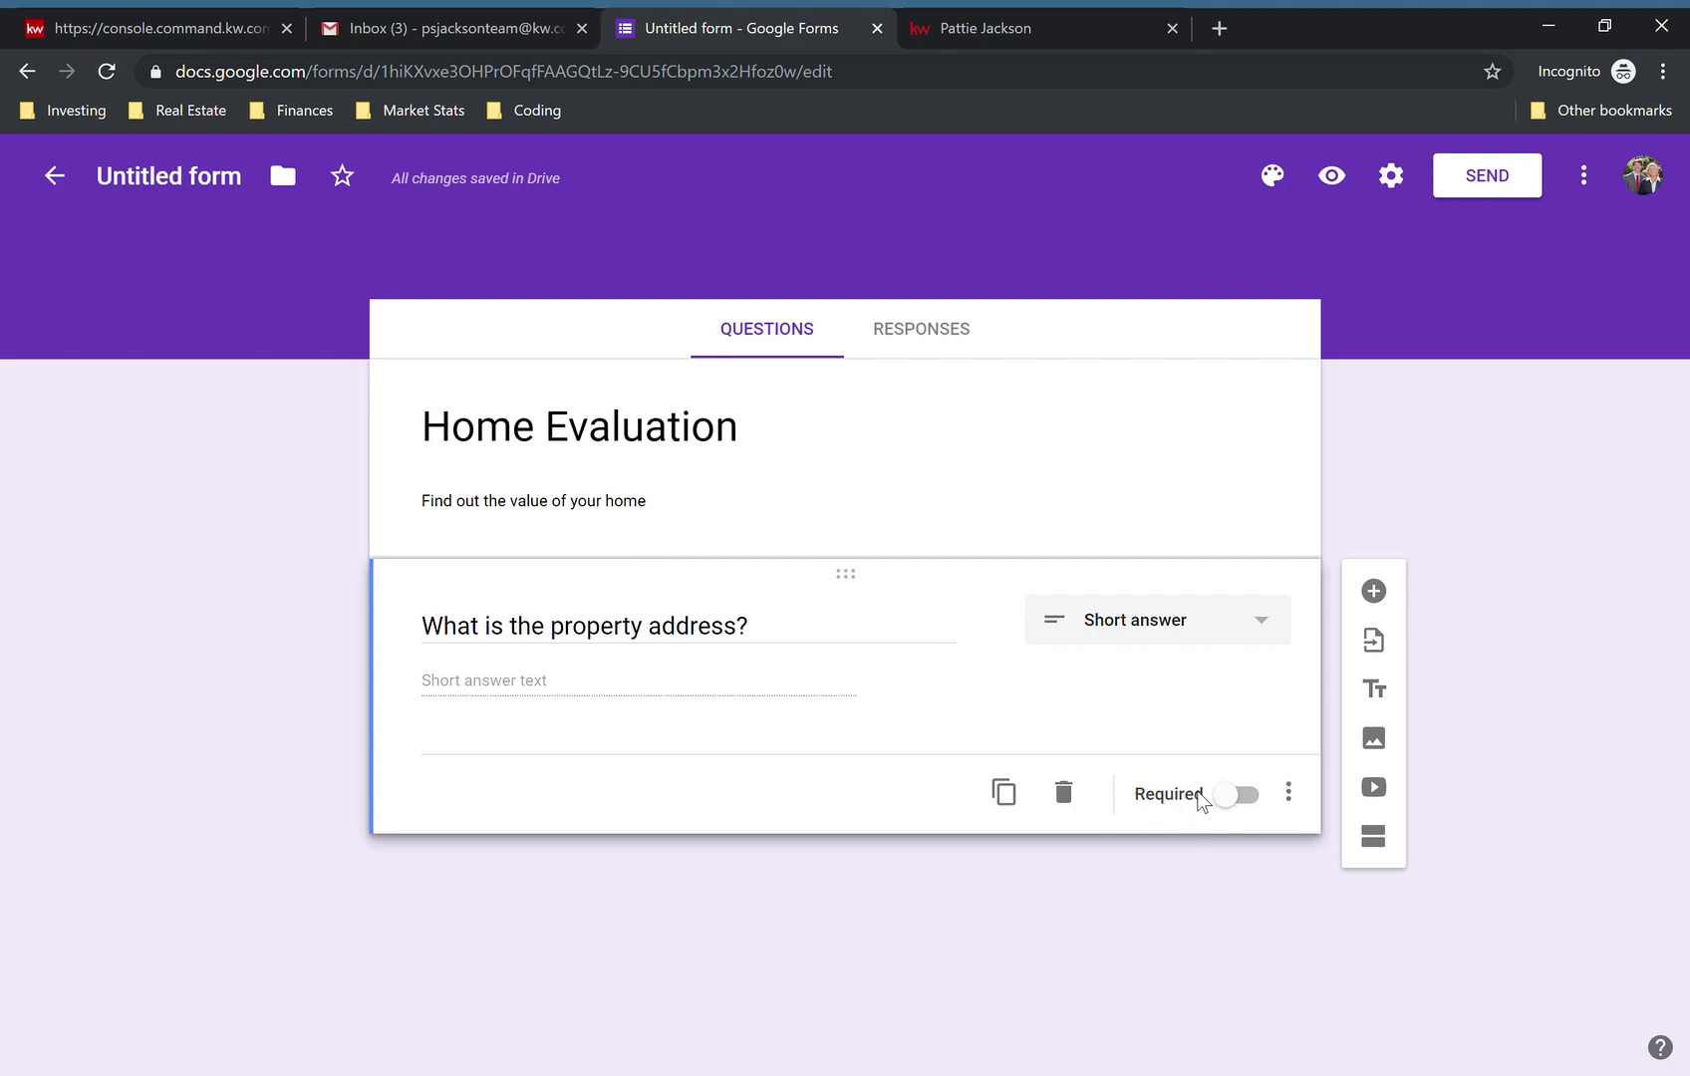
{"action": "left_click", "coordinate": [1238, 796]}
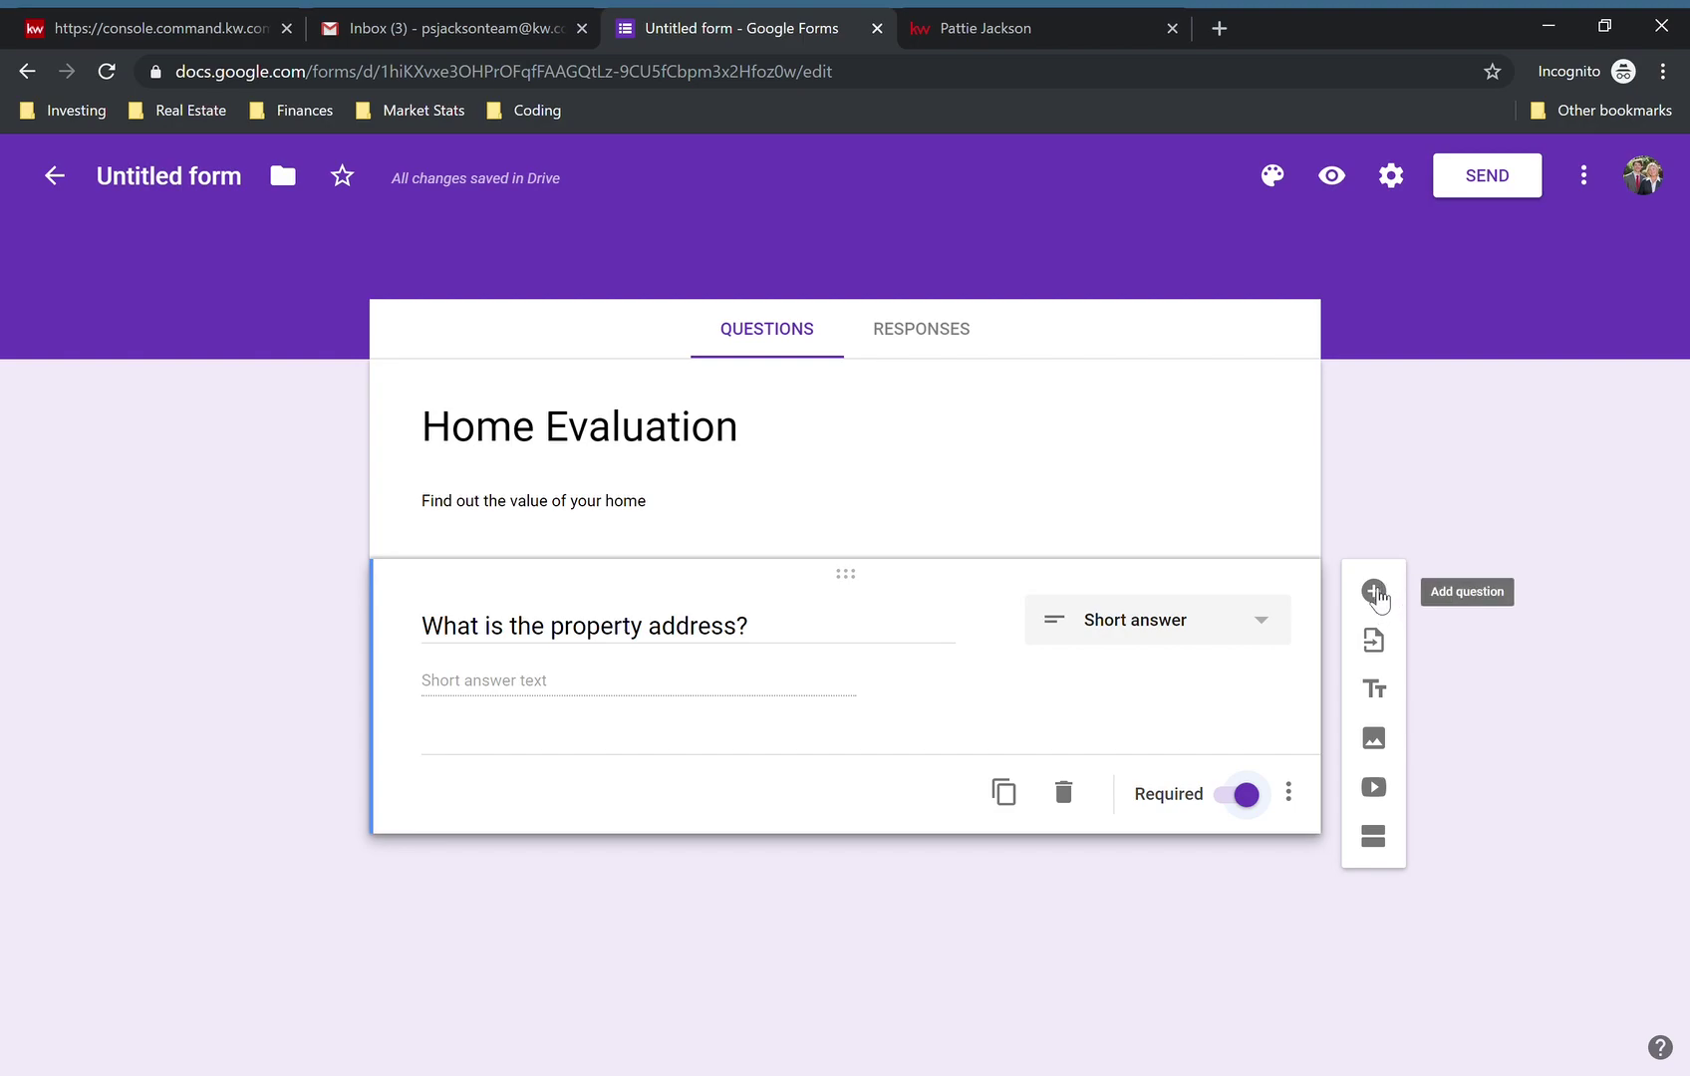
- Add required multiple-choice 'How many bedrooms do you have?' with choices 2, 3, 4+ and Other
{"action": "left_click", "coordinate": [1374, 593]}
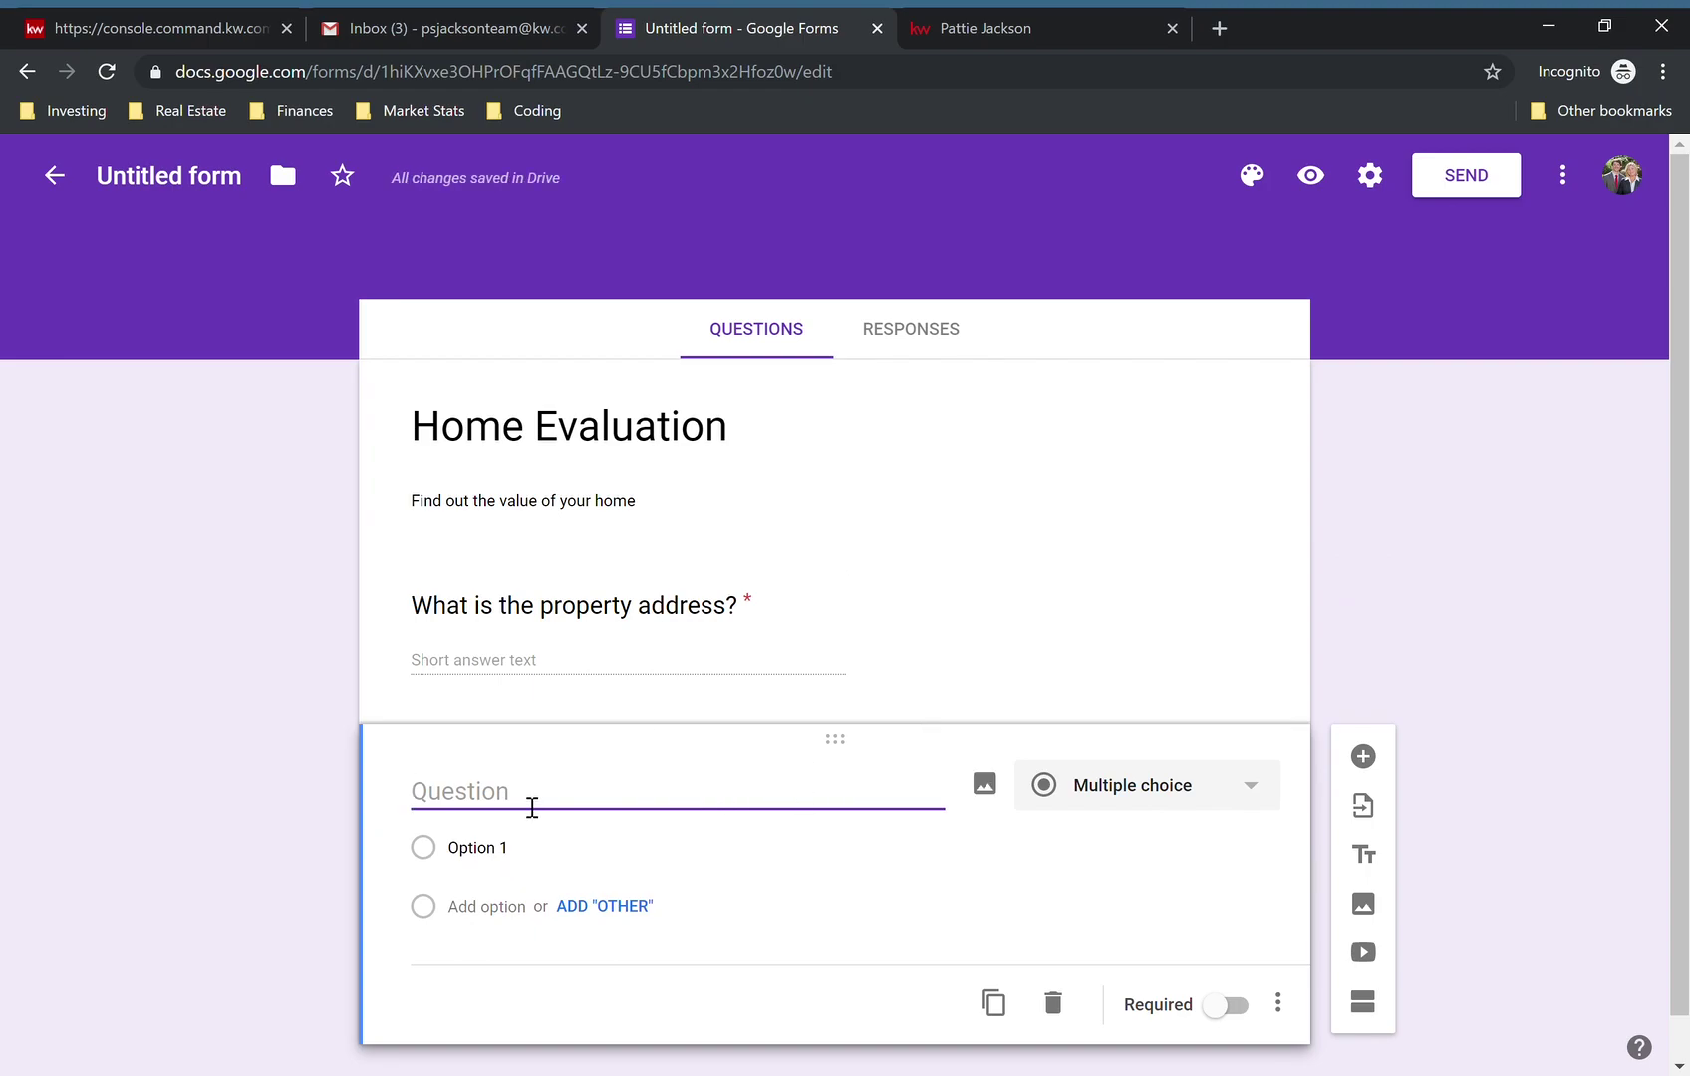
{"action": "type", "text": "How many bedrooms do you have?"}
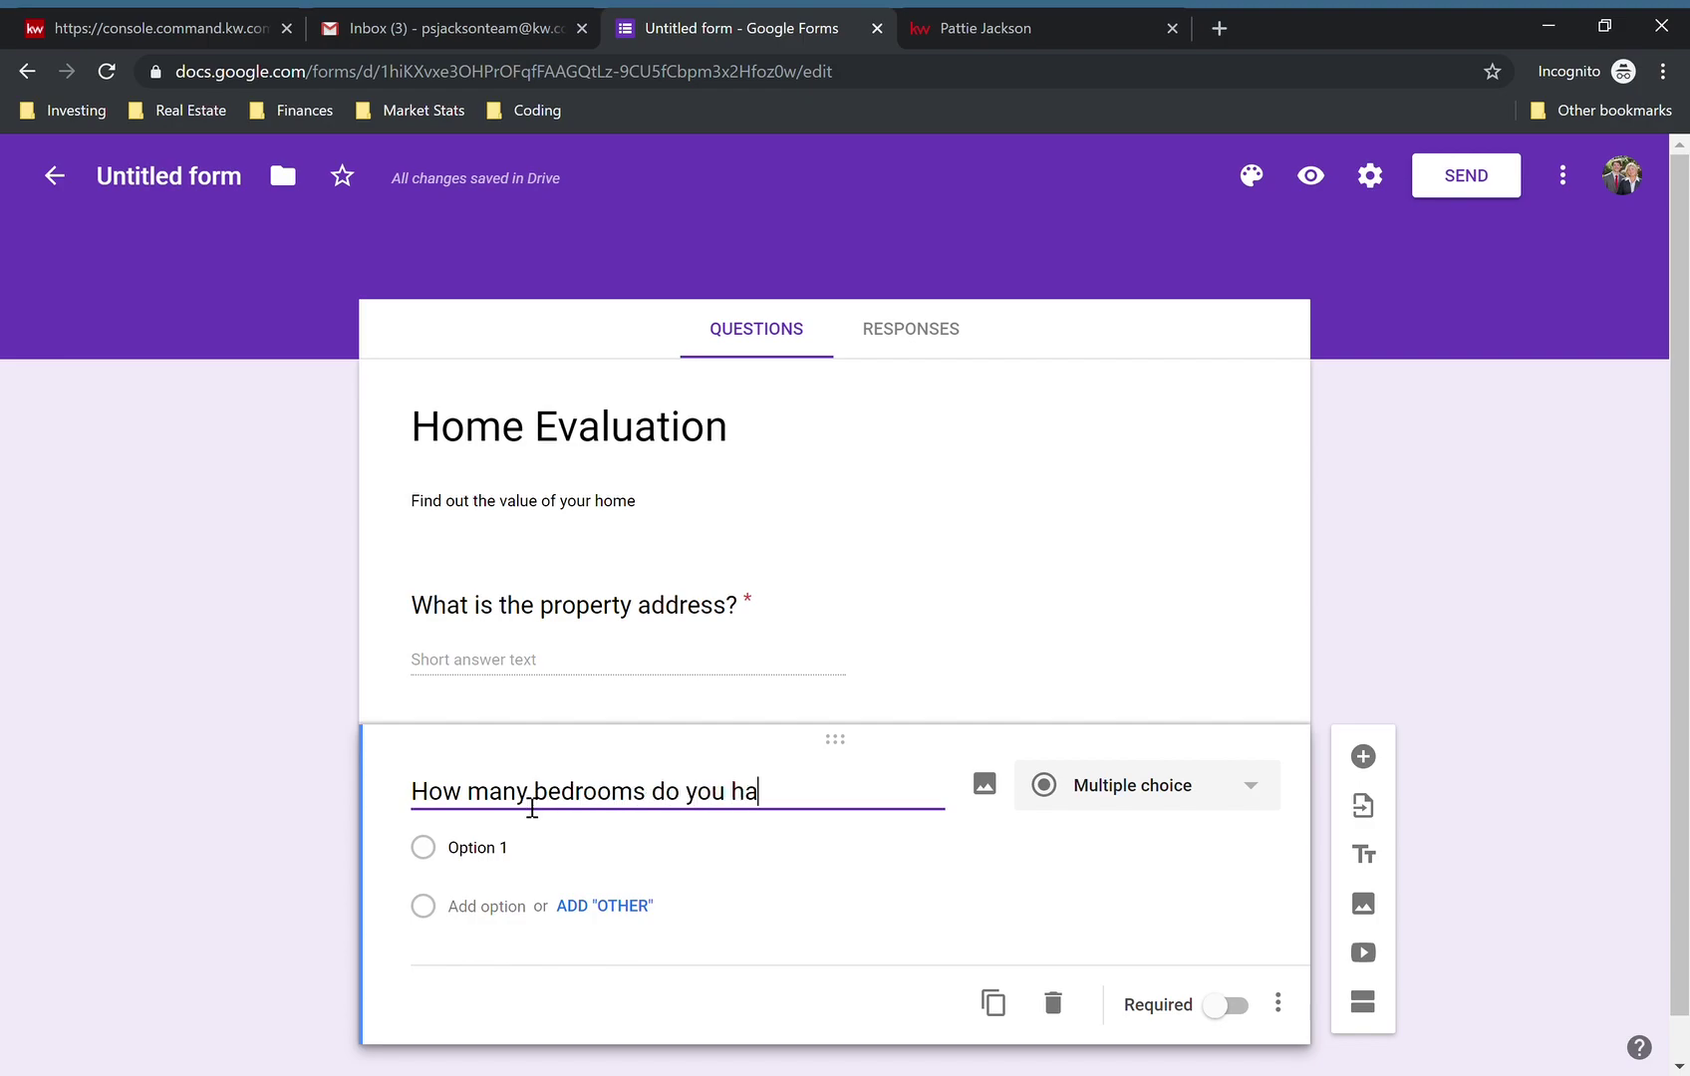
{"action": "left_click", "coordinate": [1143, 793]}
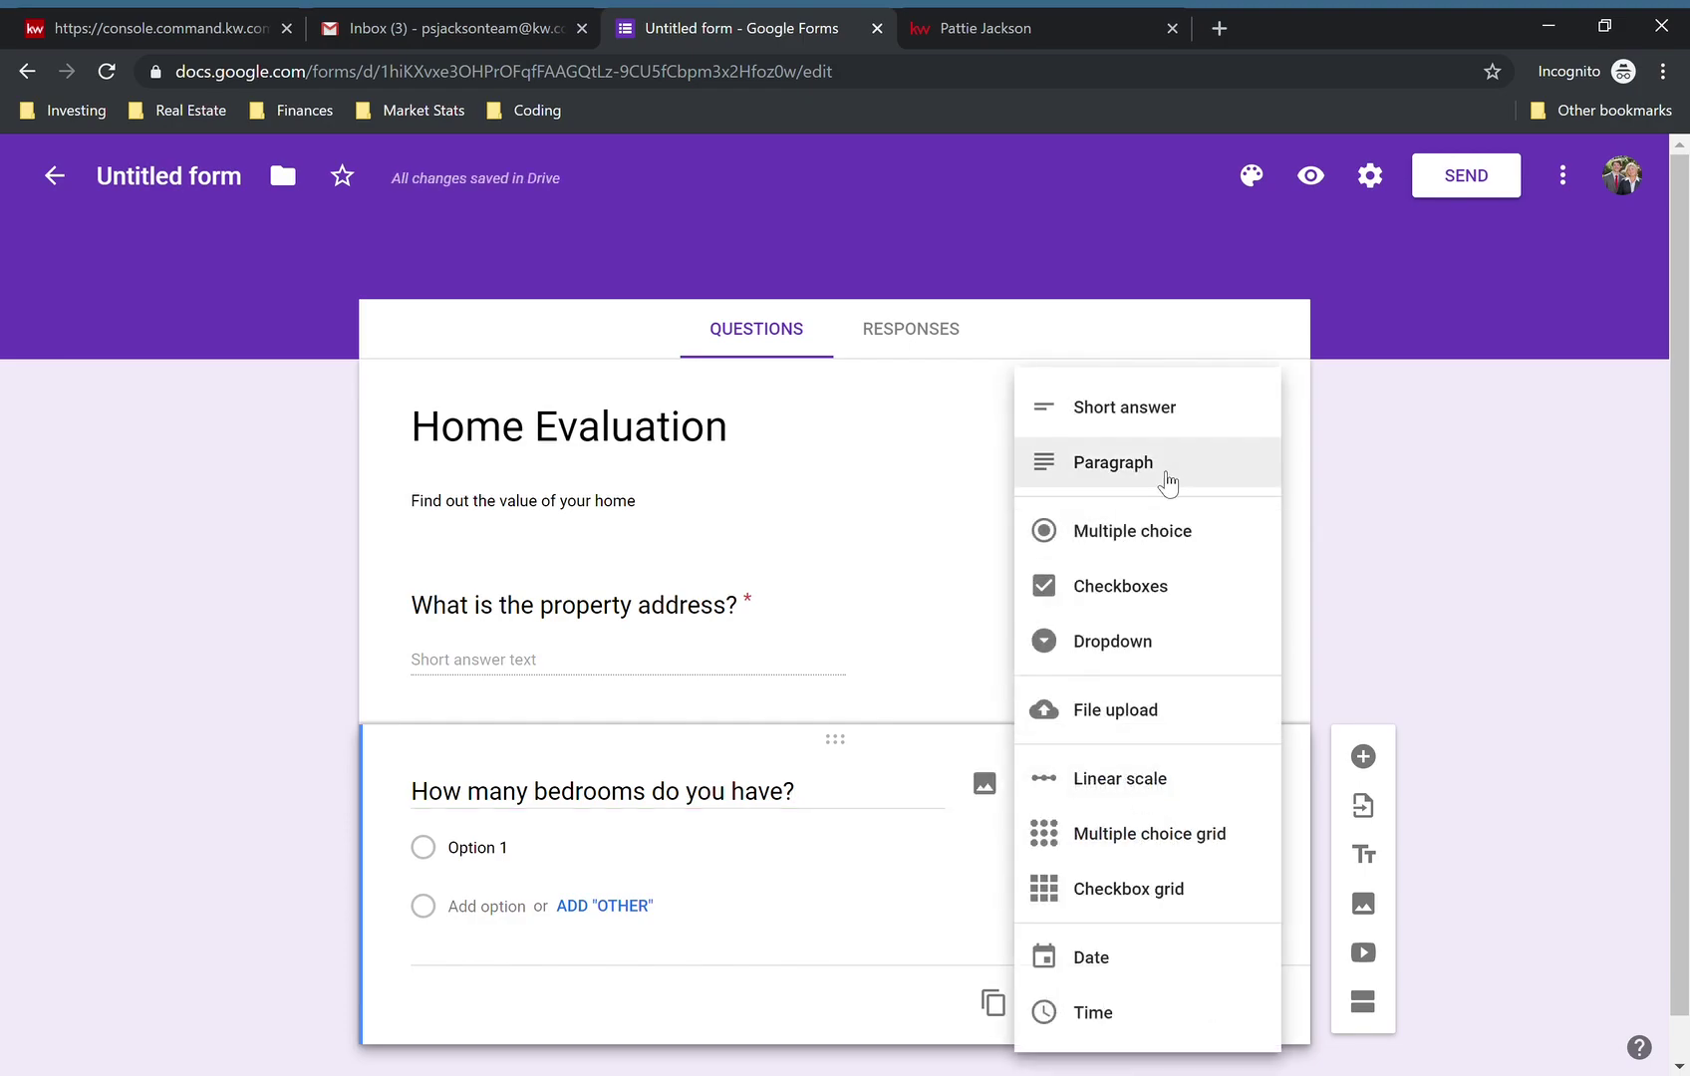
{"action": "left_click", "coordinate": [1143, 558]}
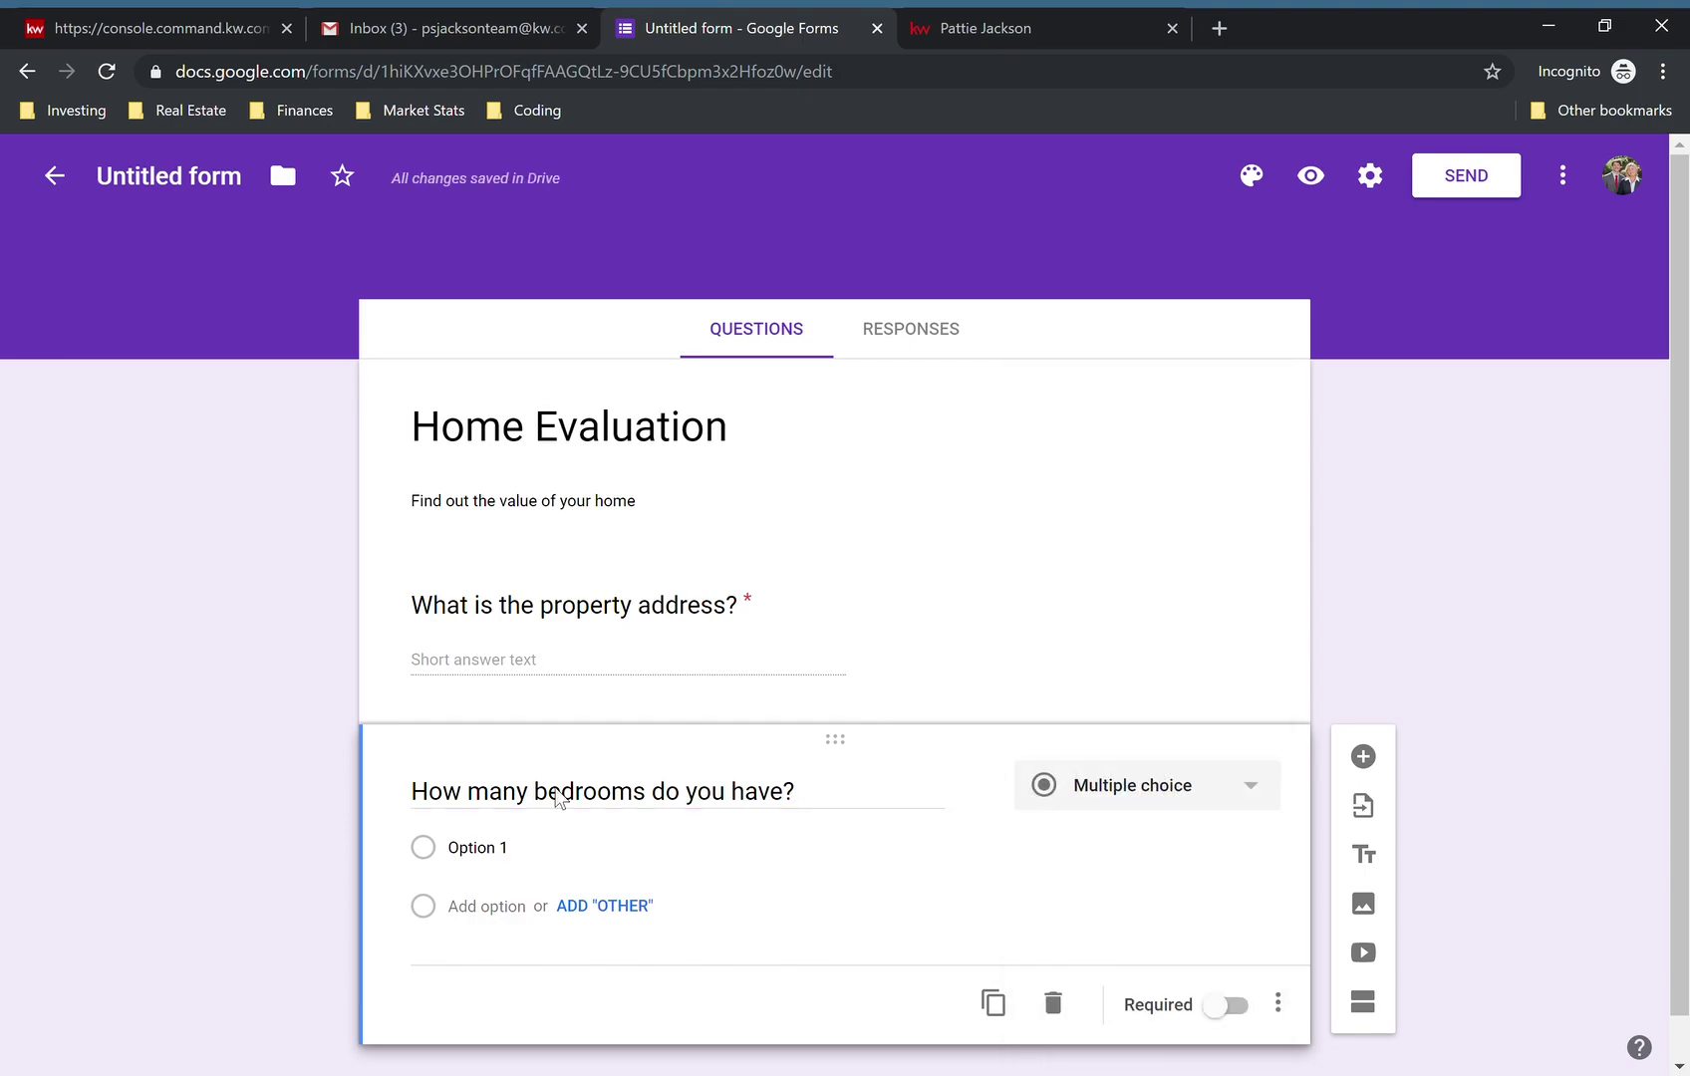
{"action": "left_click", "coordinate": [506, 856]}
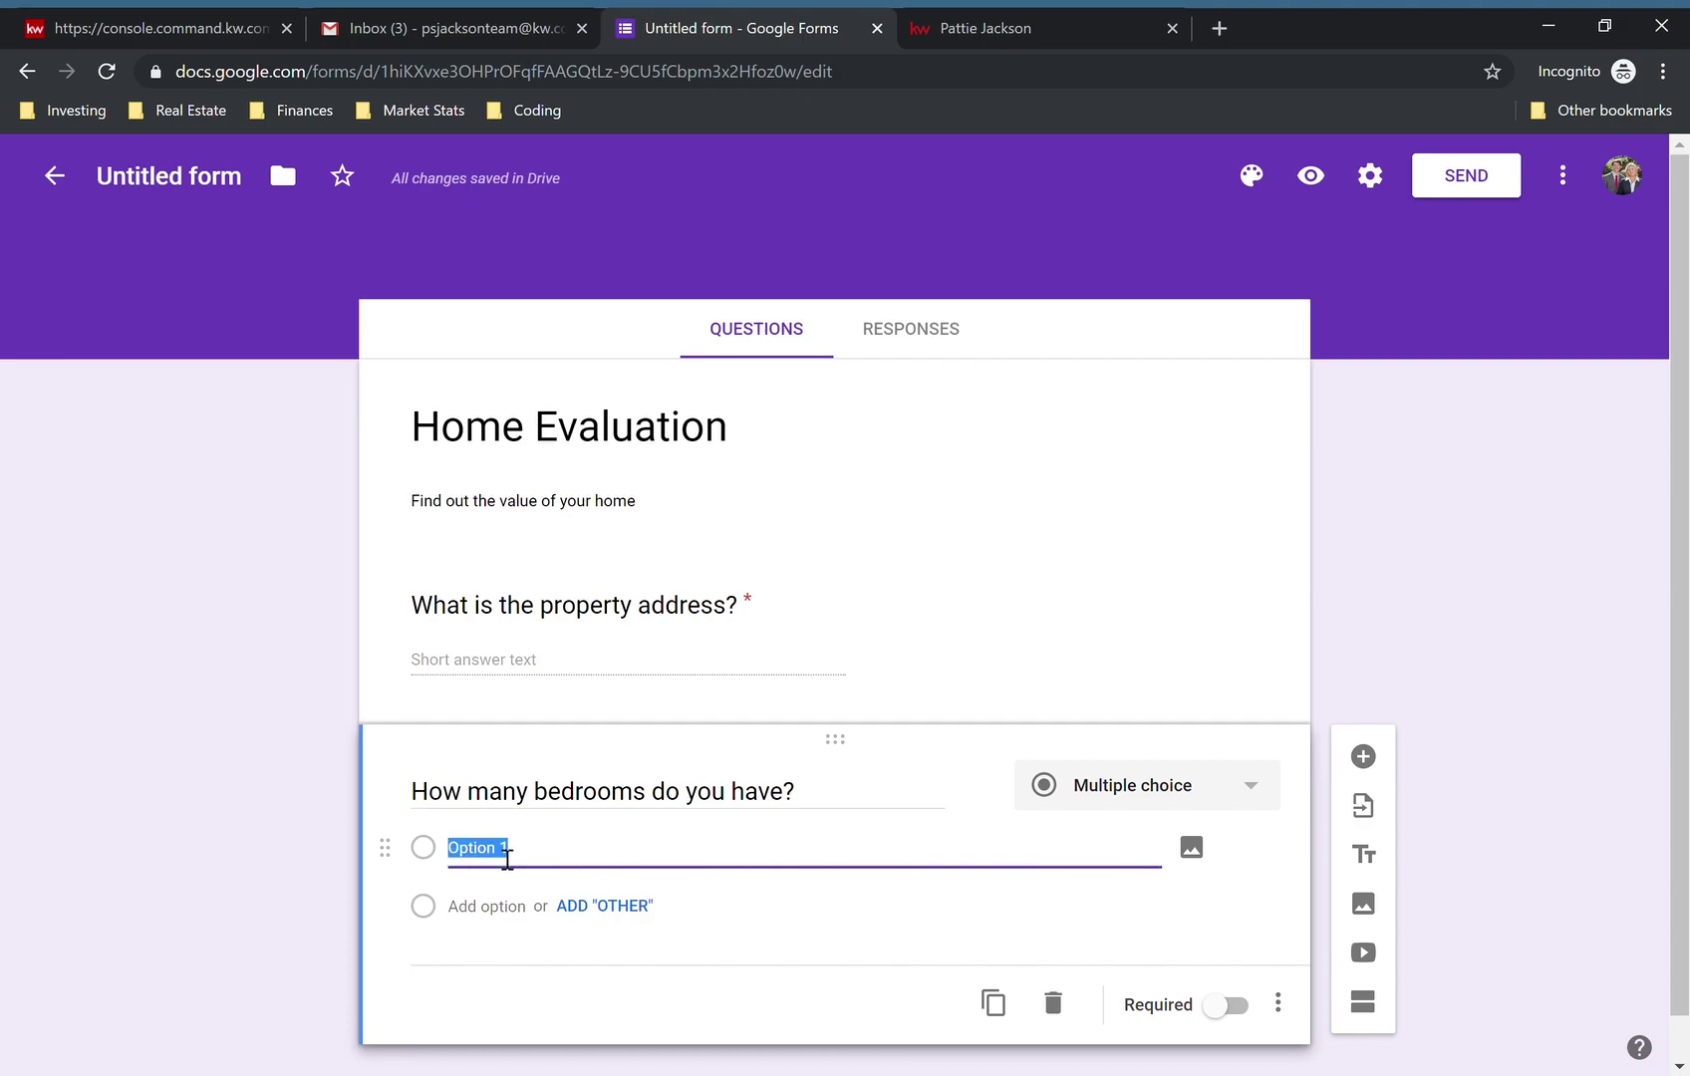
{"action": "type", "text": "2"}
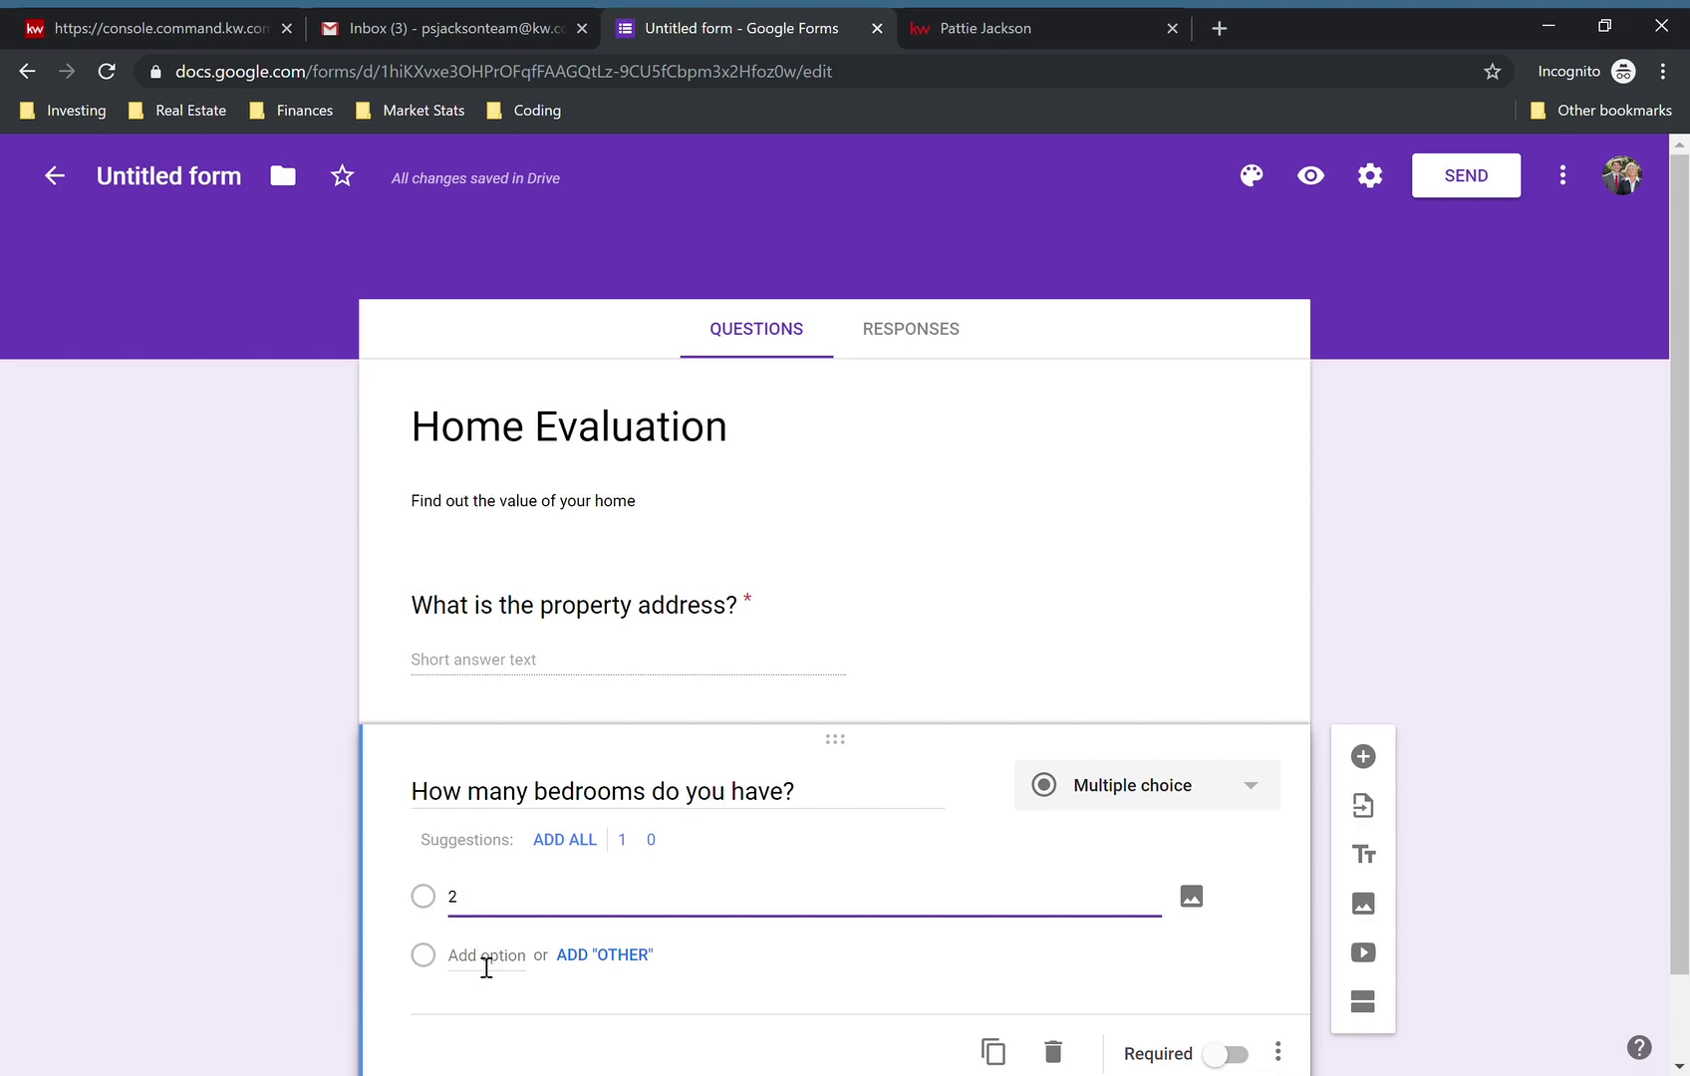
{"action": "left_click", "coordinate": [486, 956]}
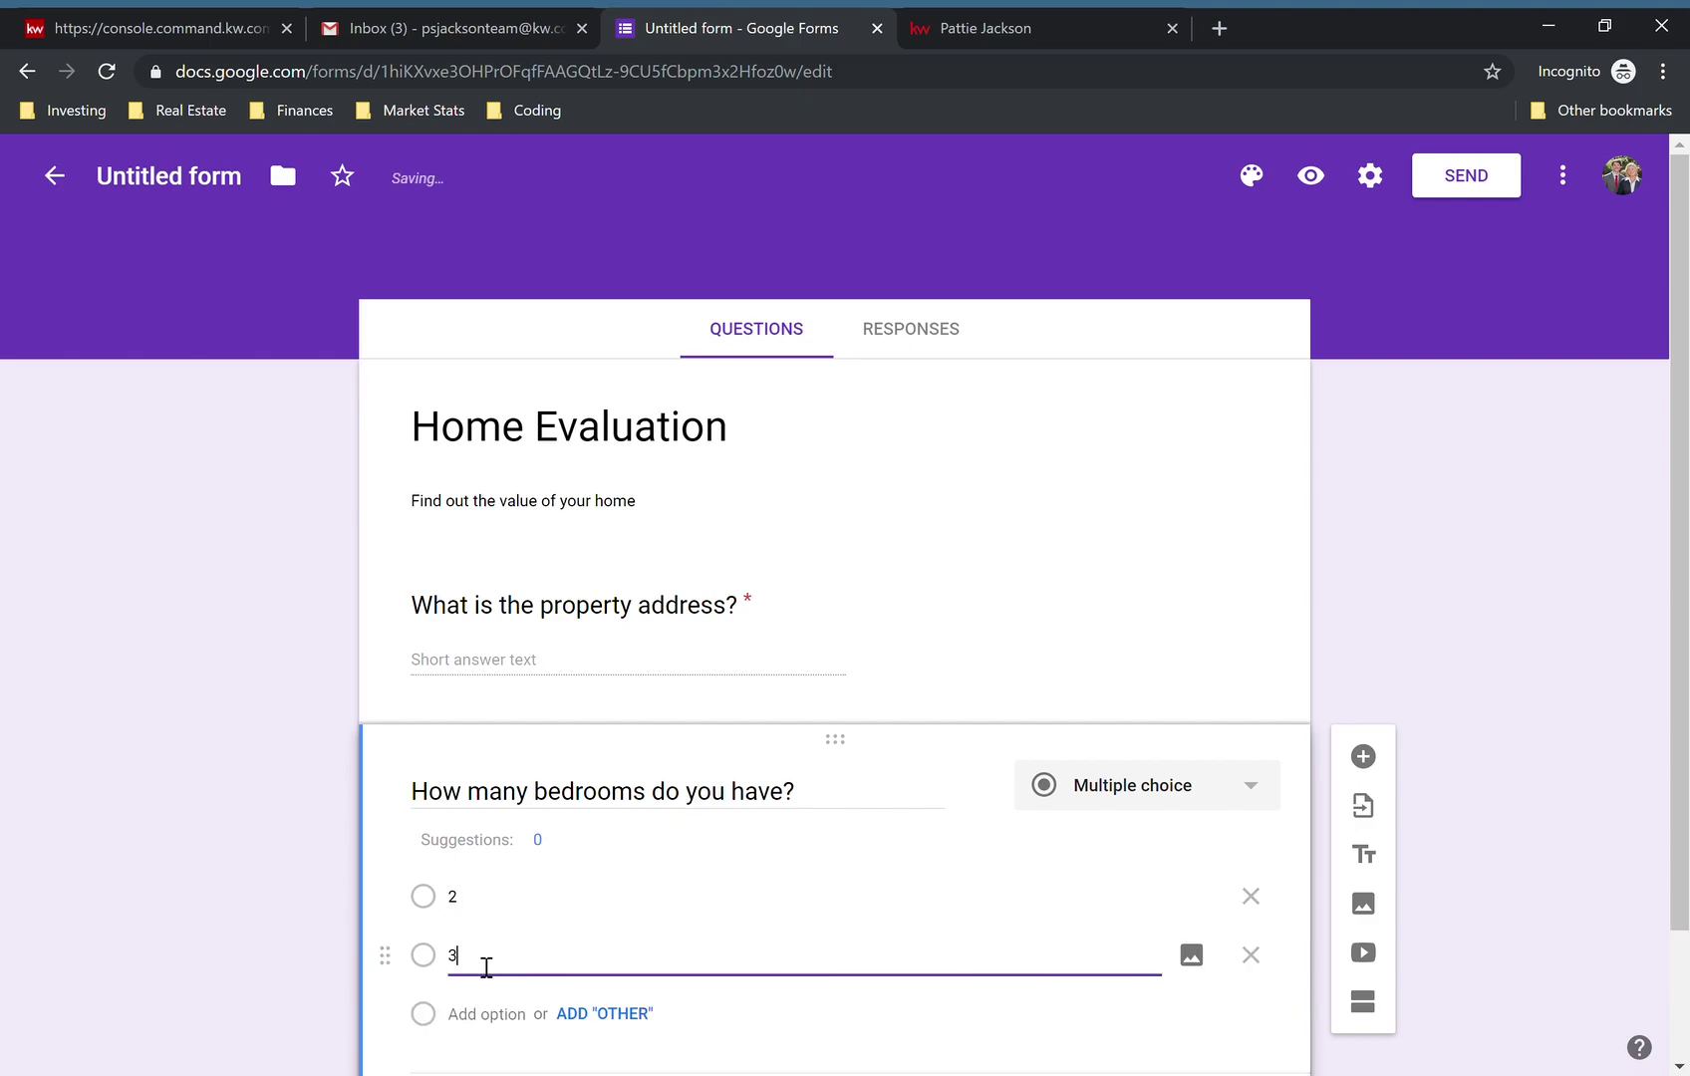
{"action": "left_click", "coordinate": [489, 1022]}
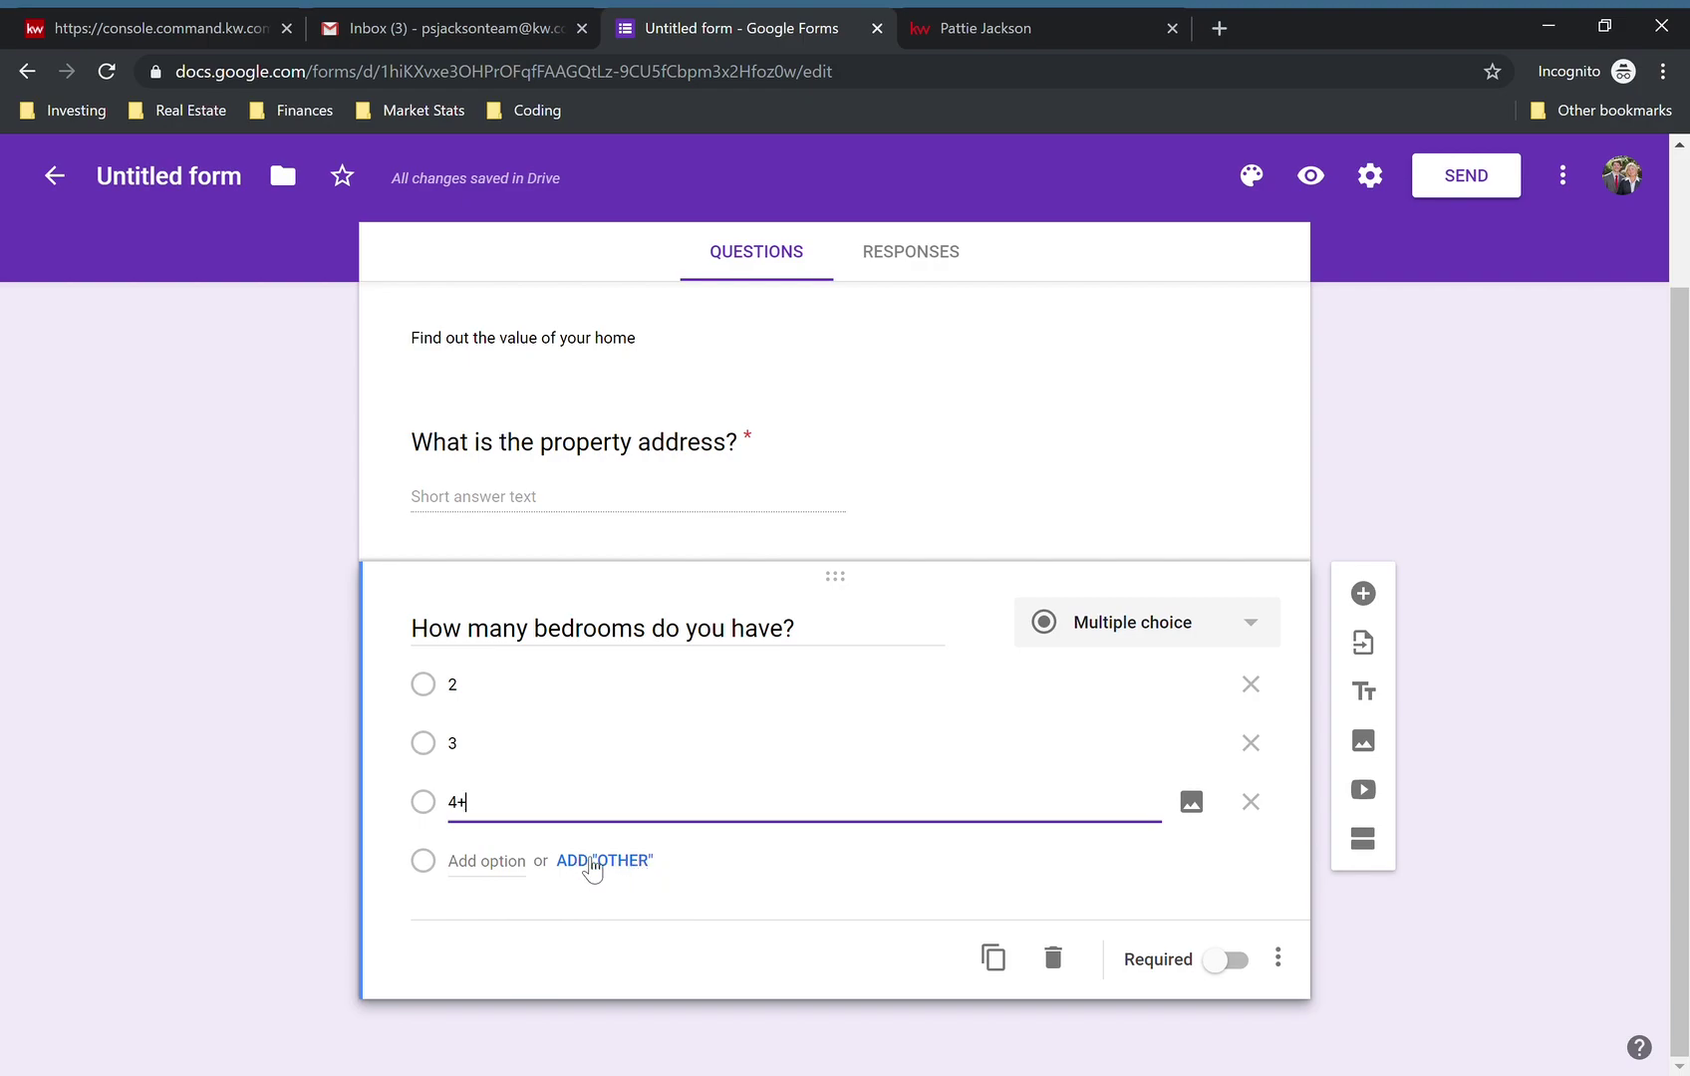
{"action": "left_click", "coordinate": [609, 865]}
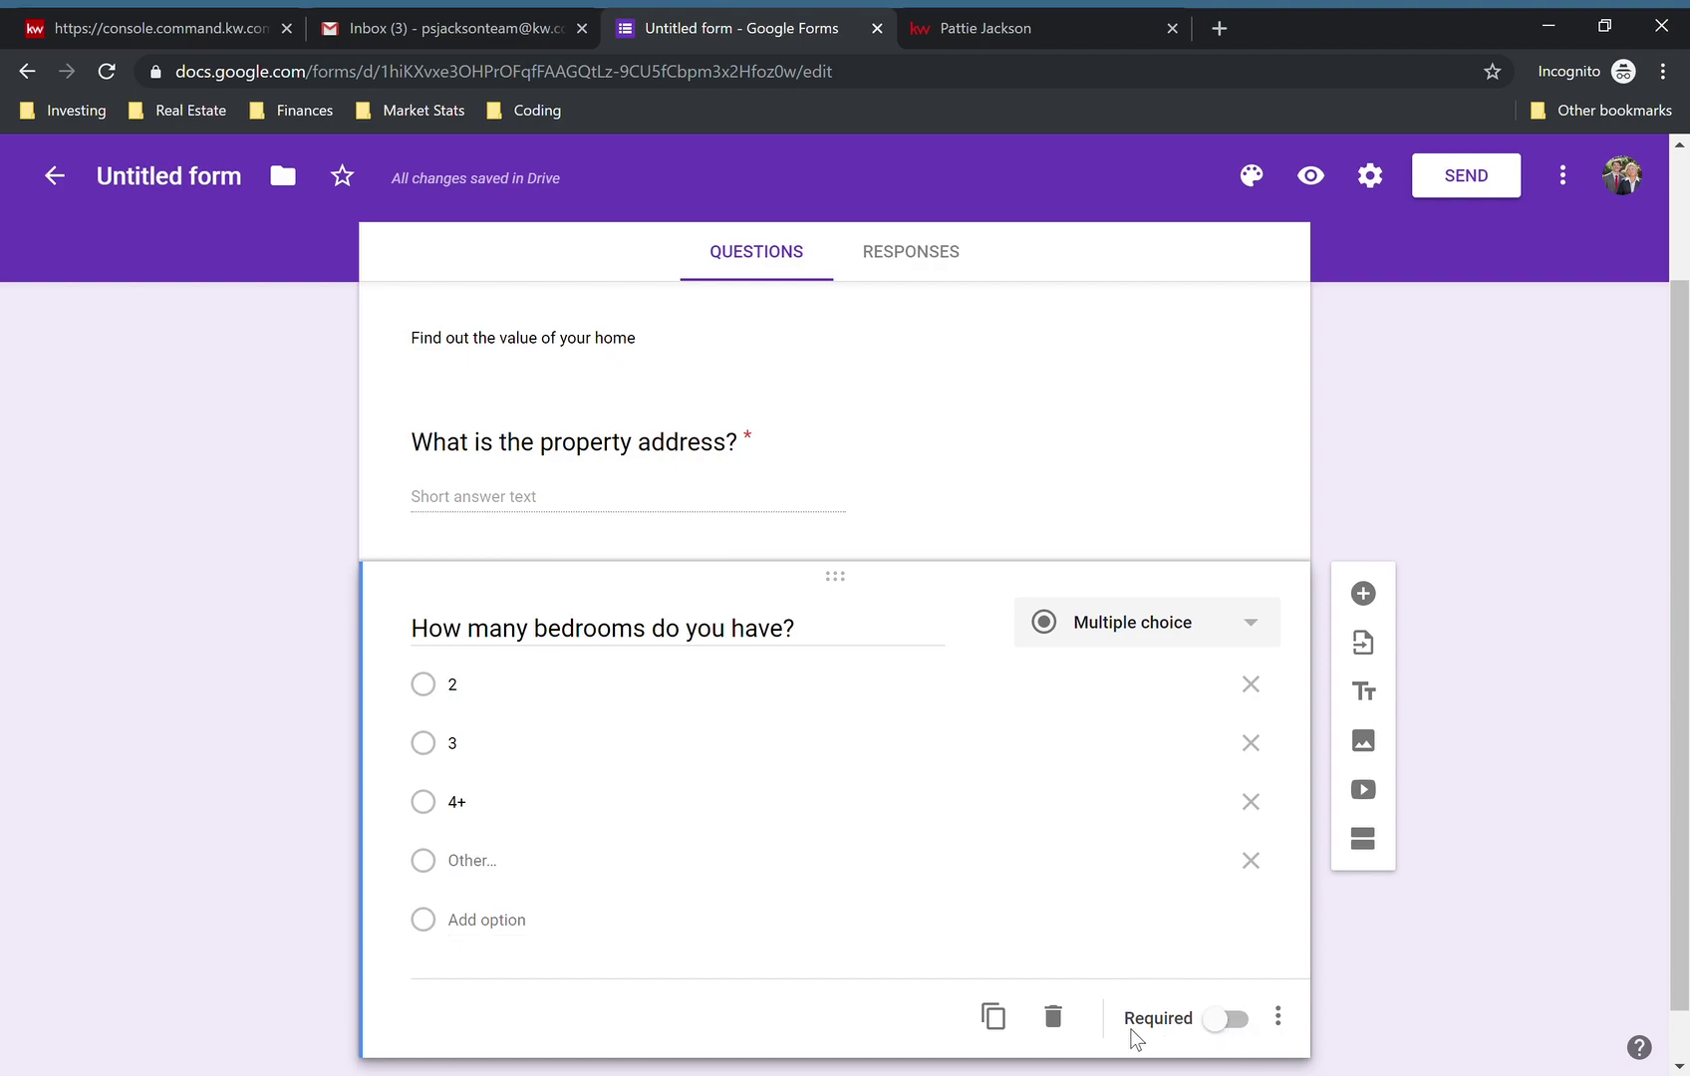
{"action": "left_click", "coordinate": [1226, 1018]}
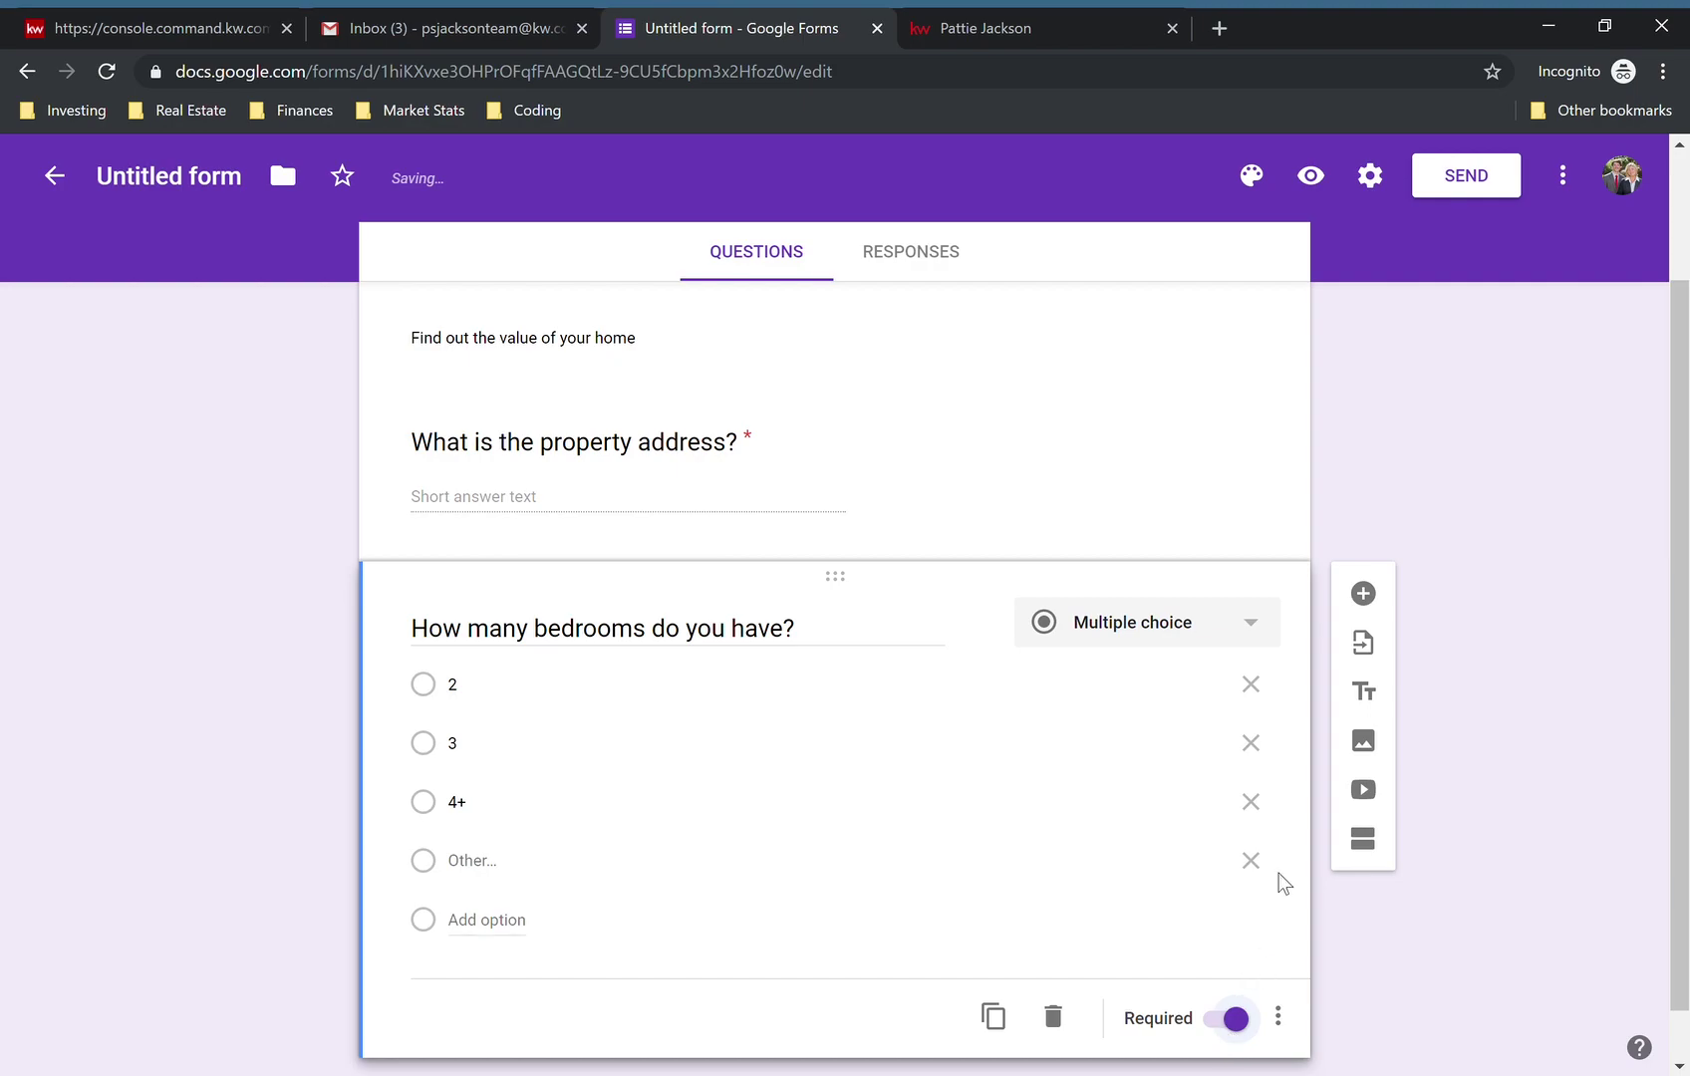
- Revisit the address question's title, then return to the bedrooms question
{"action": "scroll", "coordinate": [1283, 875], "scroll_direction": "down", "scroll_amount": 1}
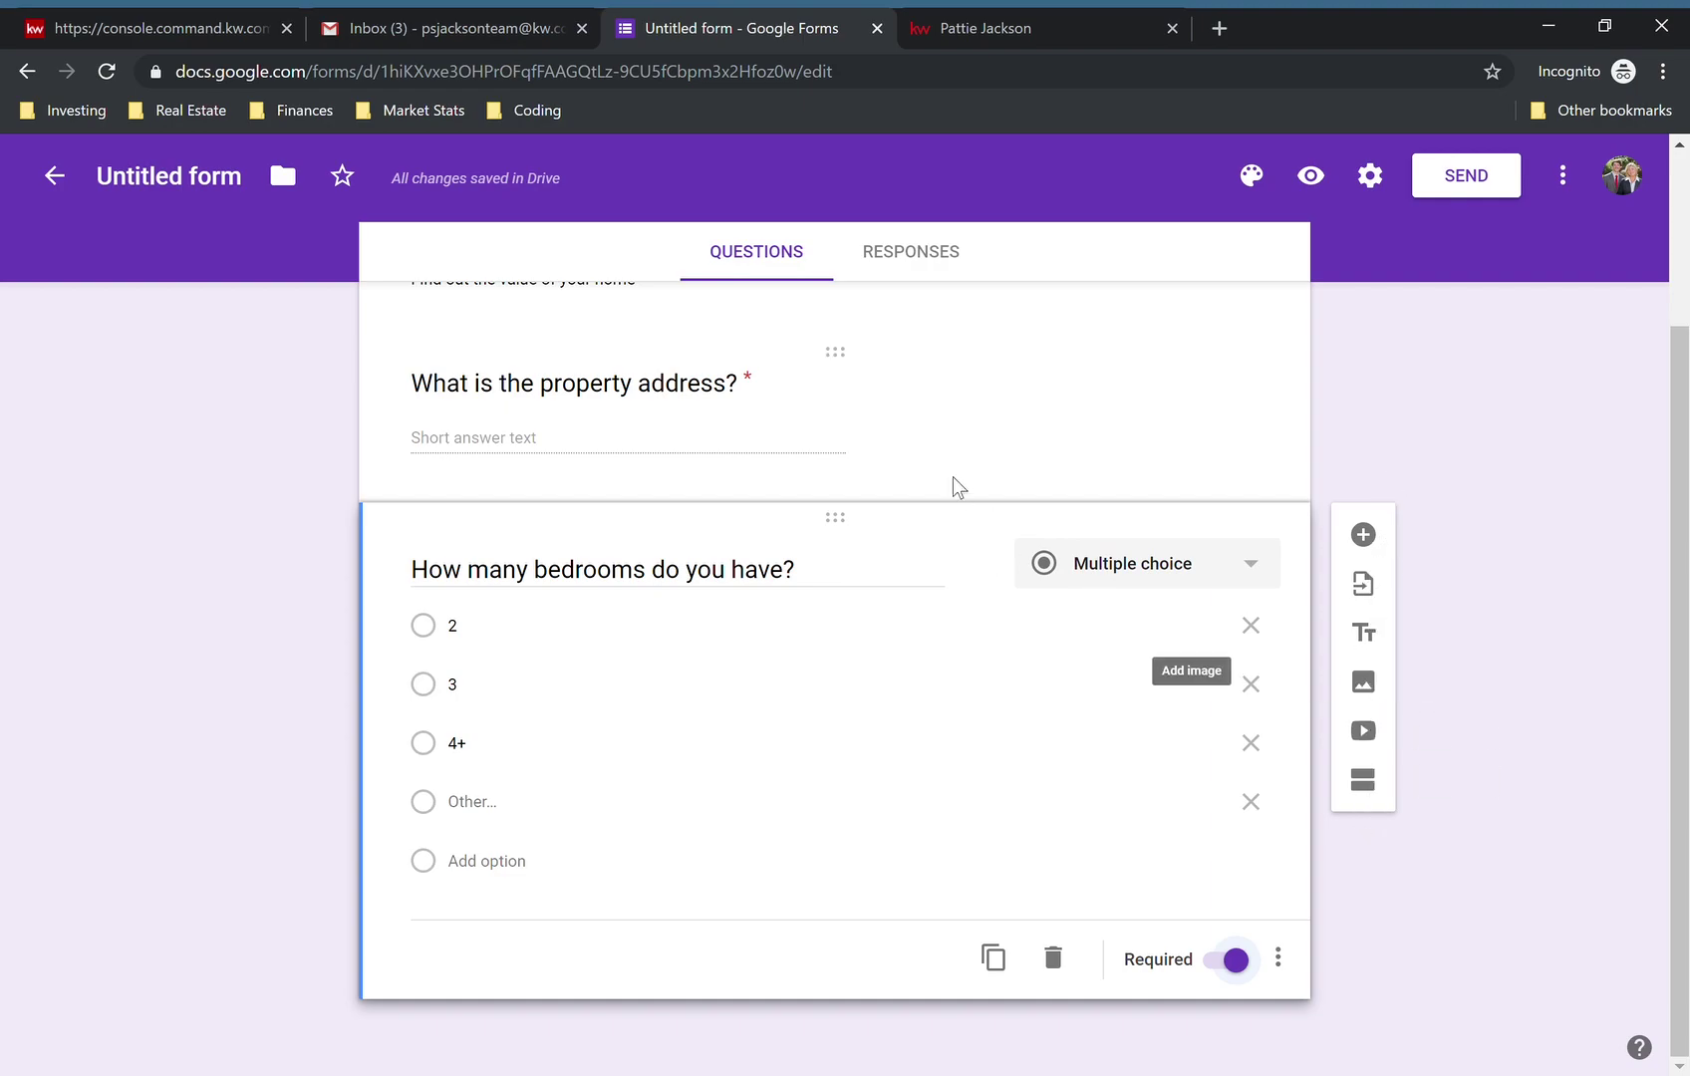
{"action": "left_click", "coordinate": [721, 391]}
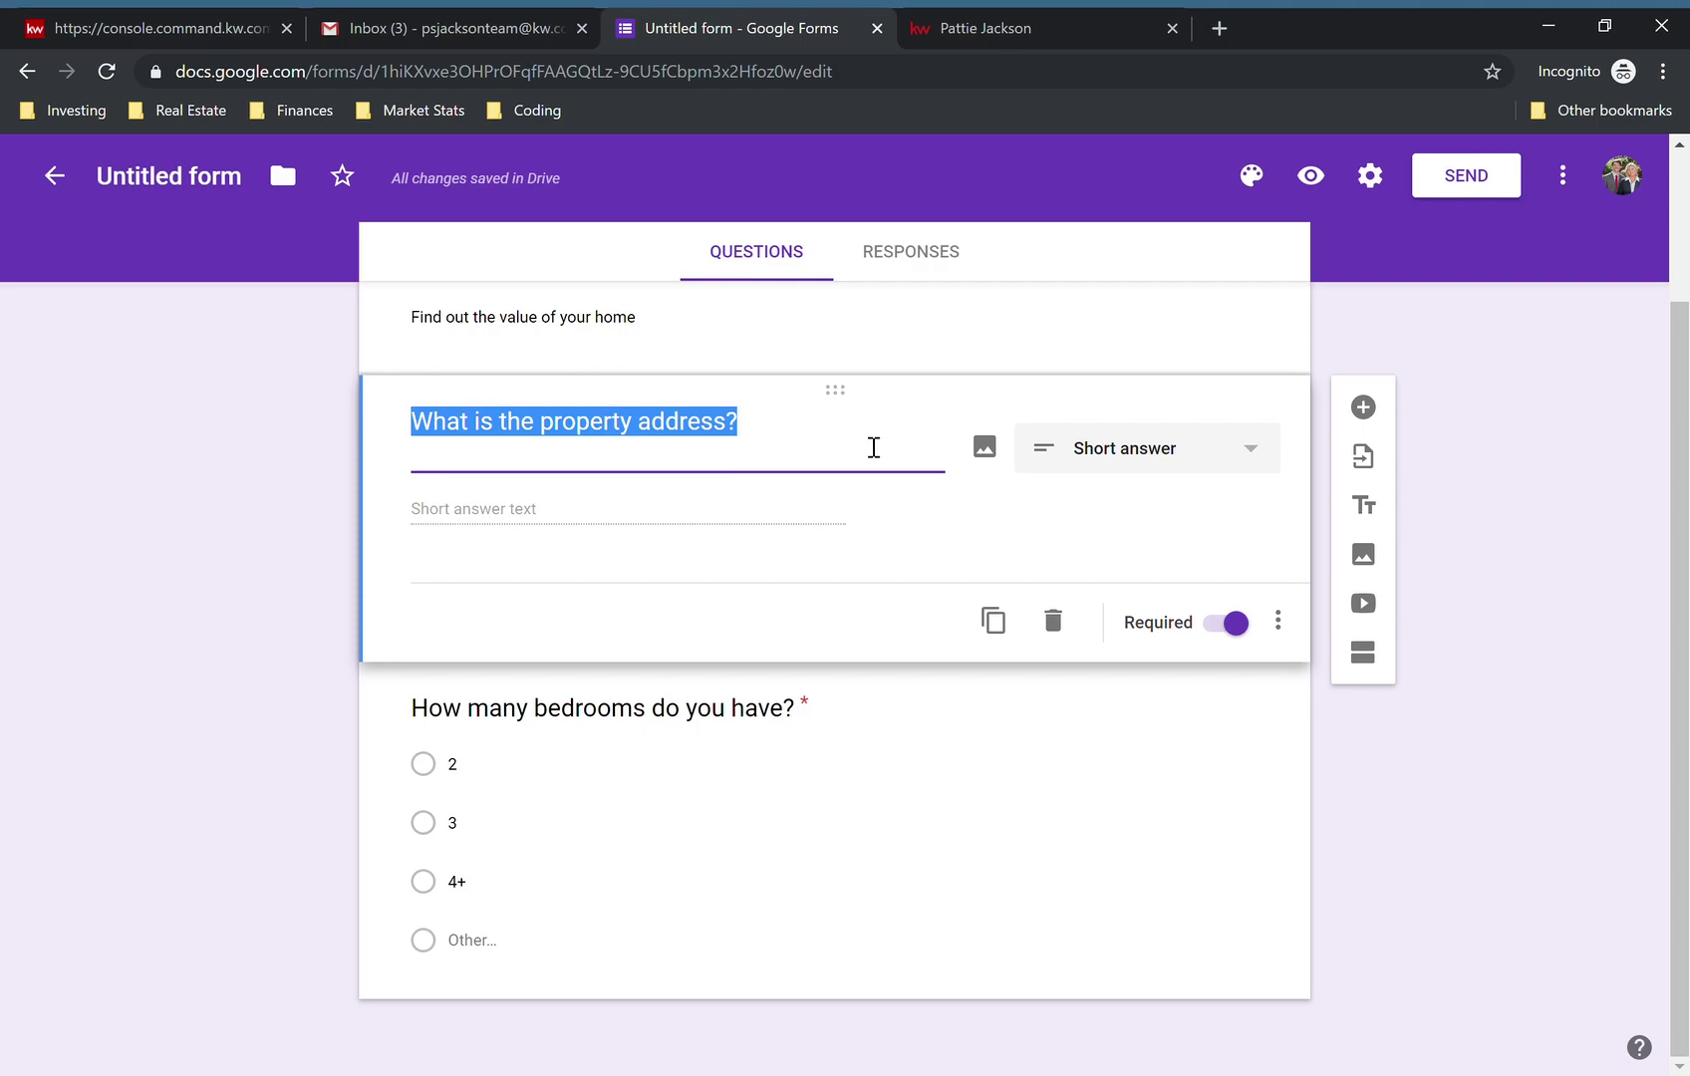
{"action": "left_click", "coordinate": [1052, 518]}
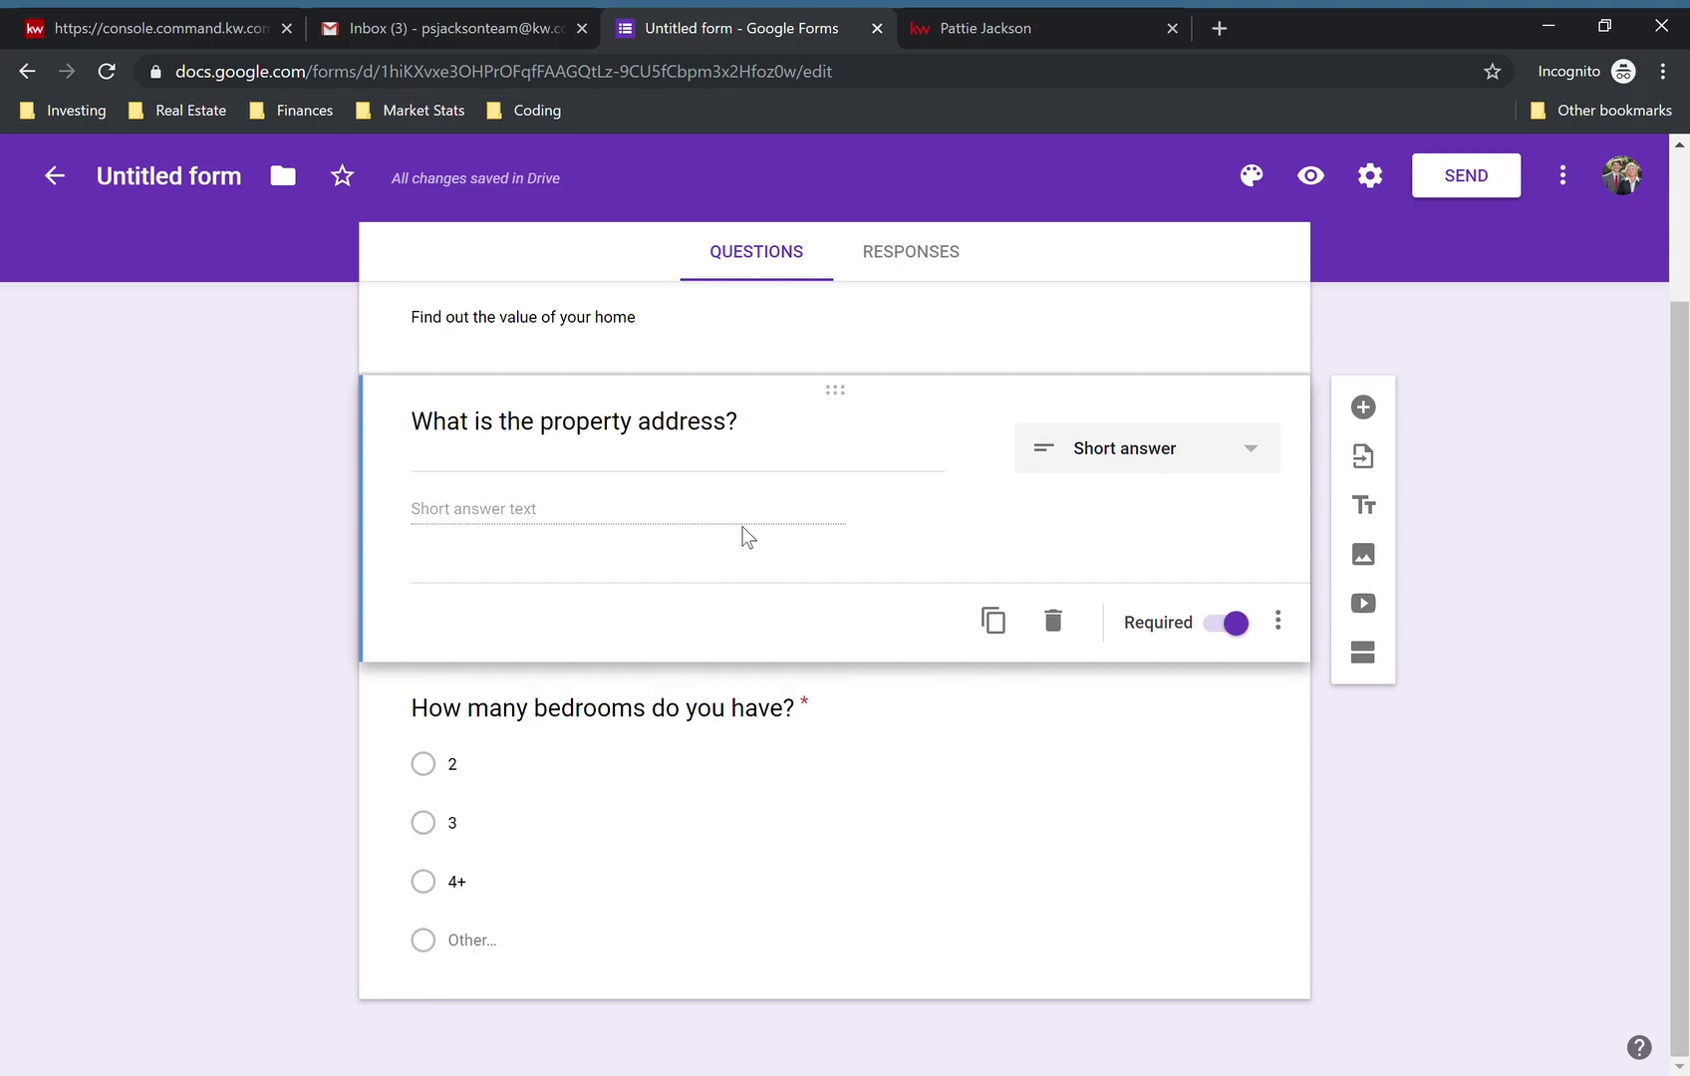
{"action": "left_click", "coordinate": [887, 777]}
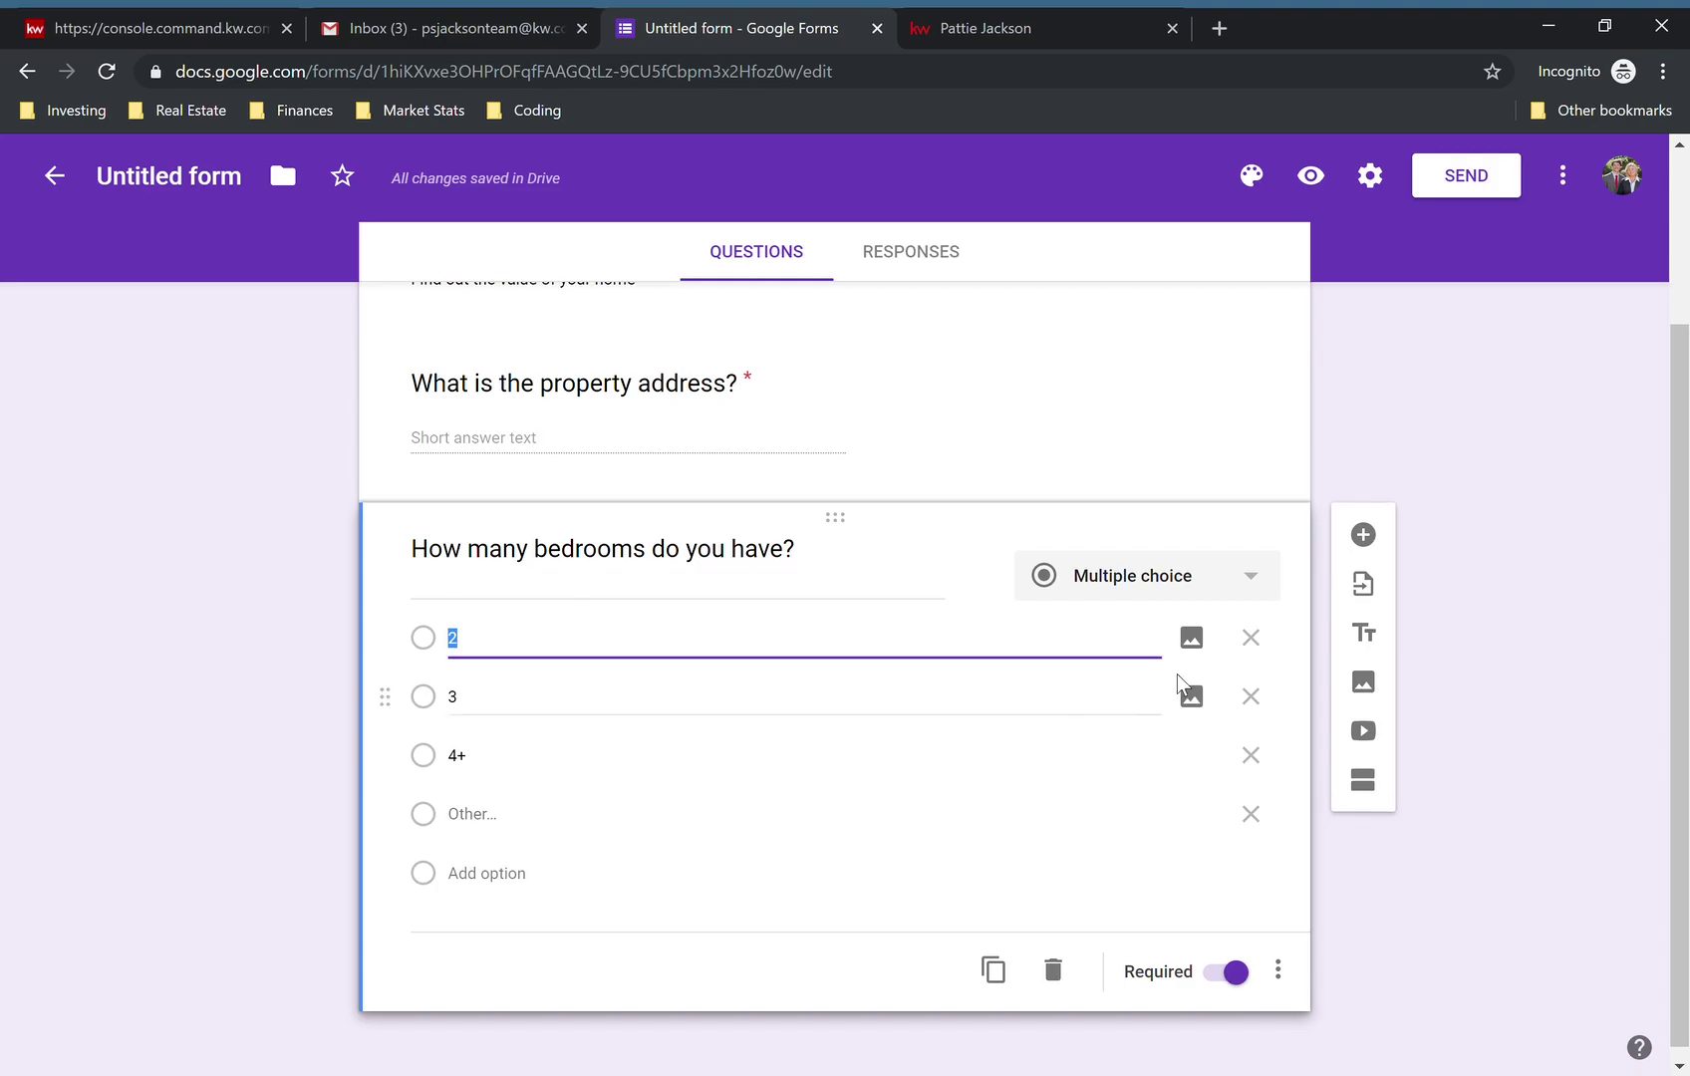
- Add a required Date question 'When do you need to sell by?'
{"action": "left_click", "coordinate": [1363, 535]}
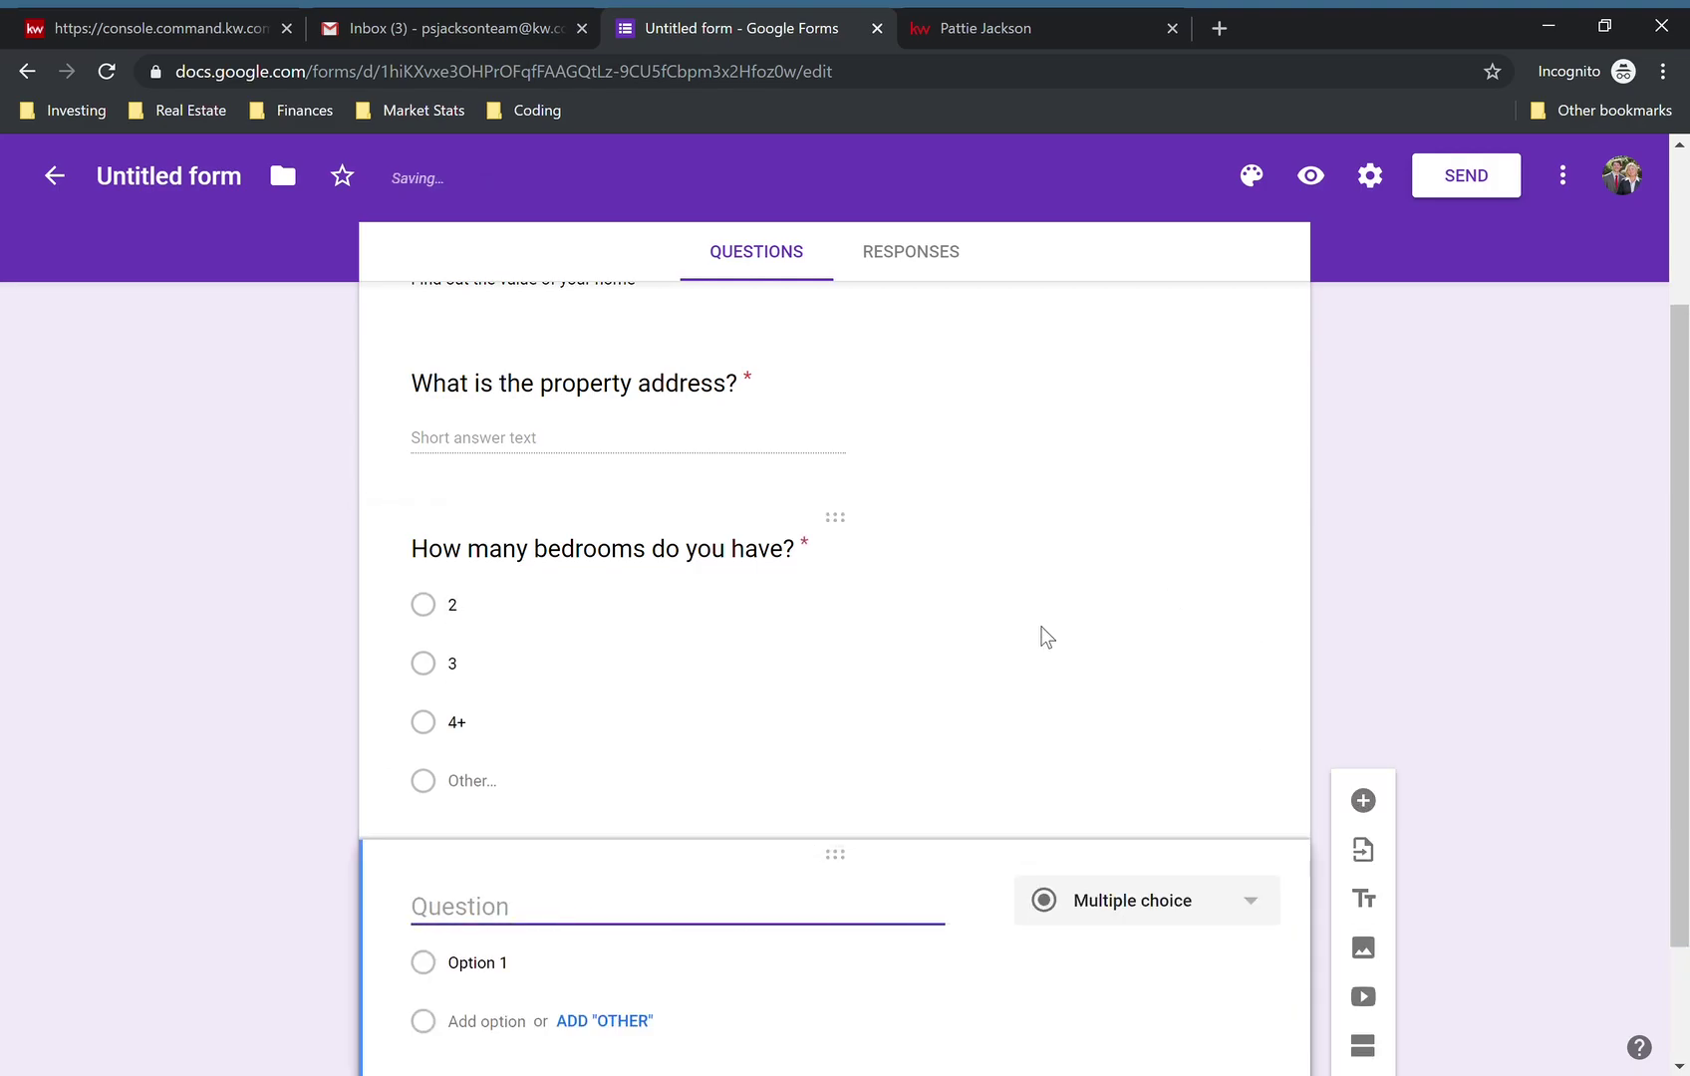
{"action": "type", "text": "When do "}
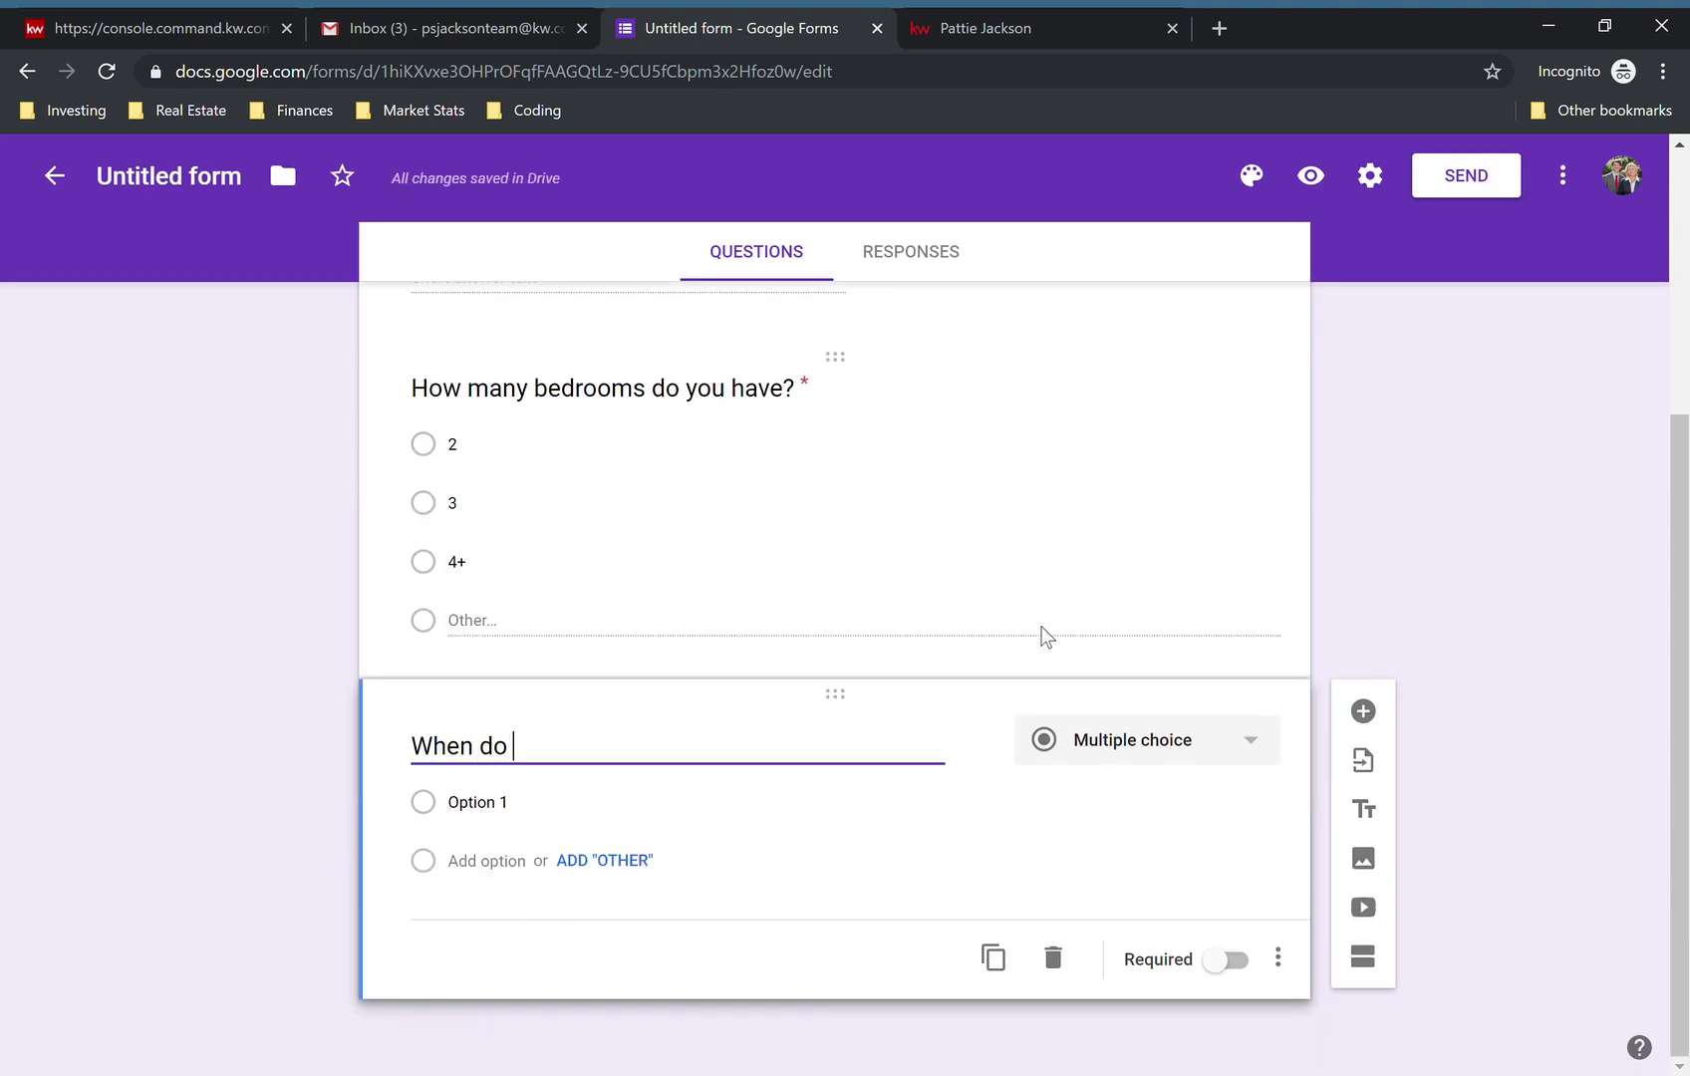
{"action": "type", "text": "you need to sell by?"}
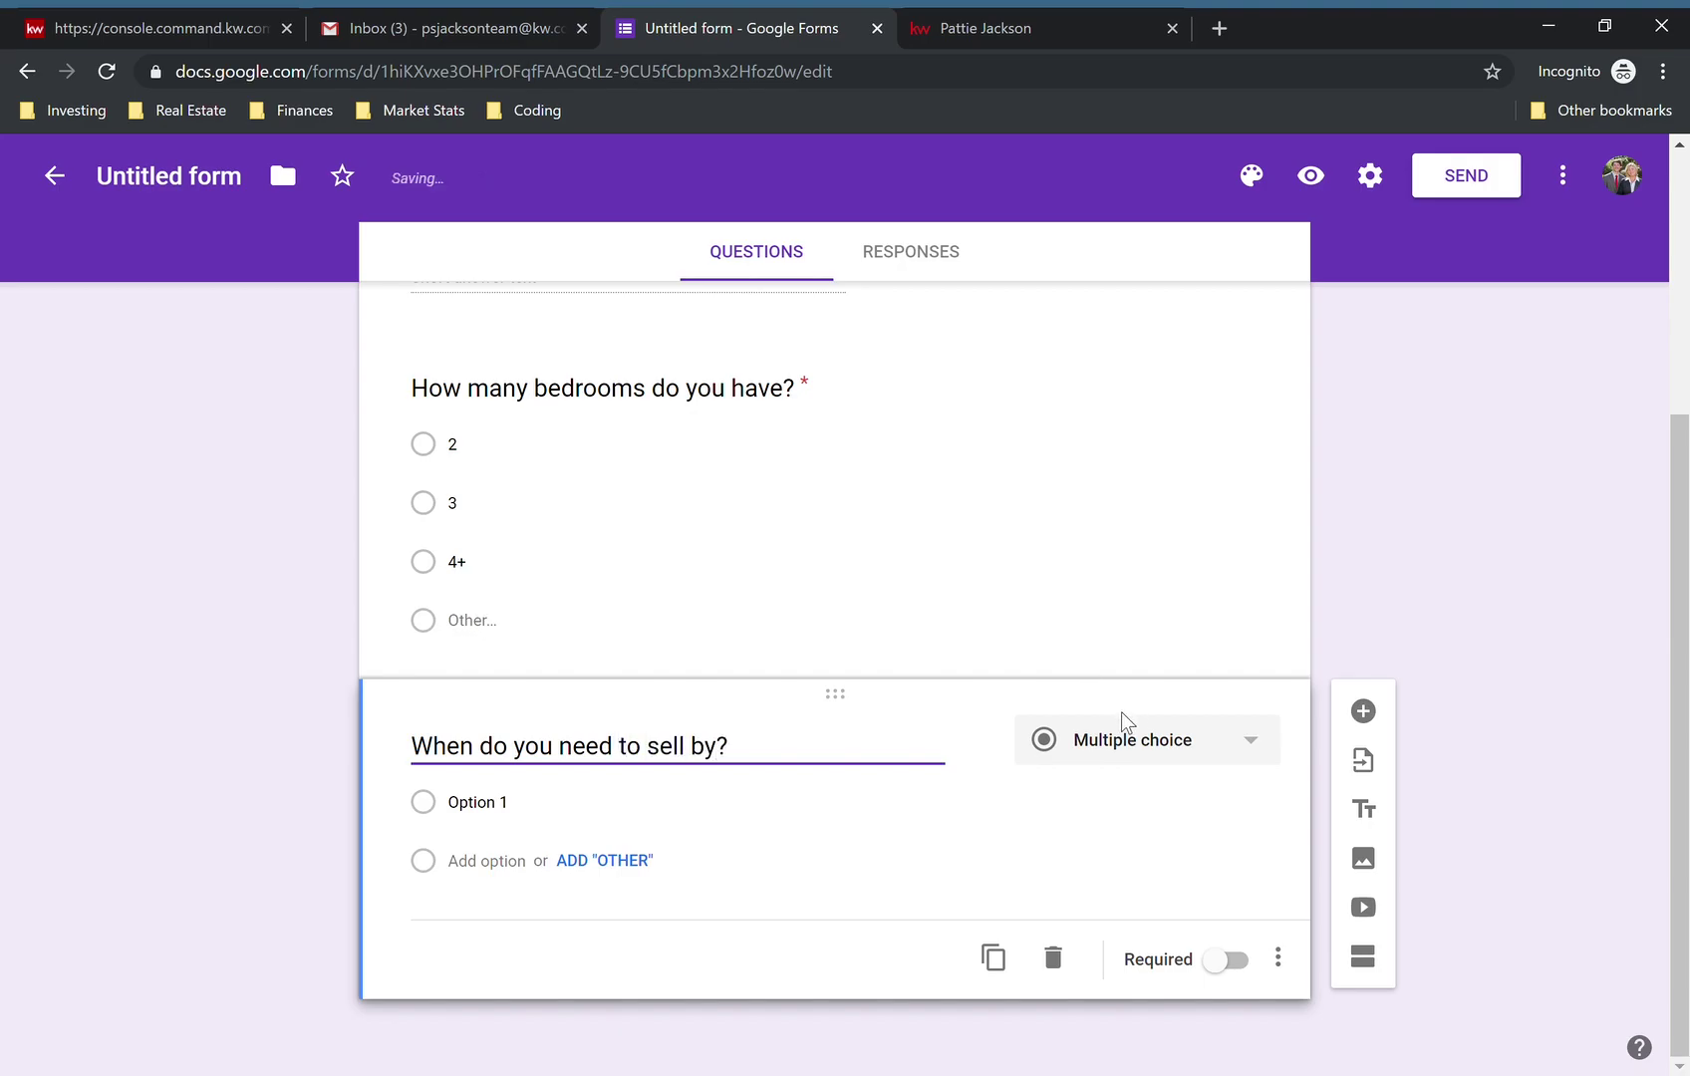
{"action": "left_click", "coordinate": [1134, 812]}
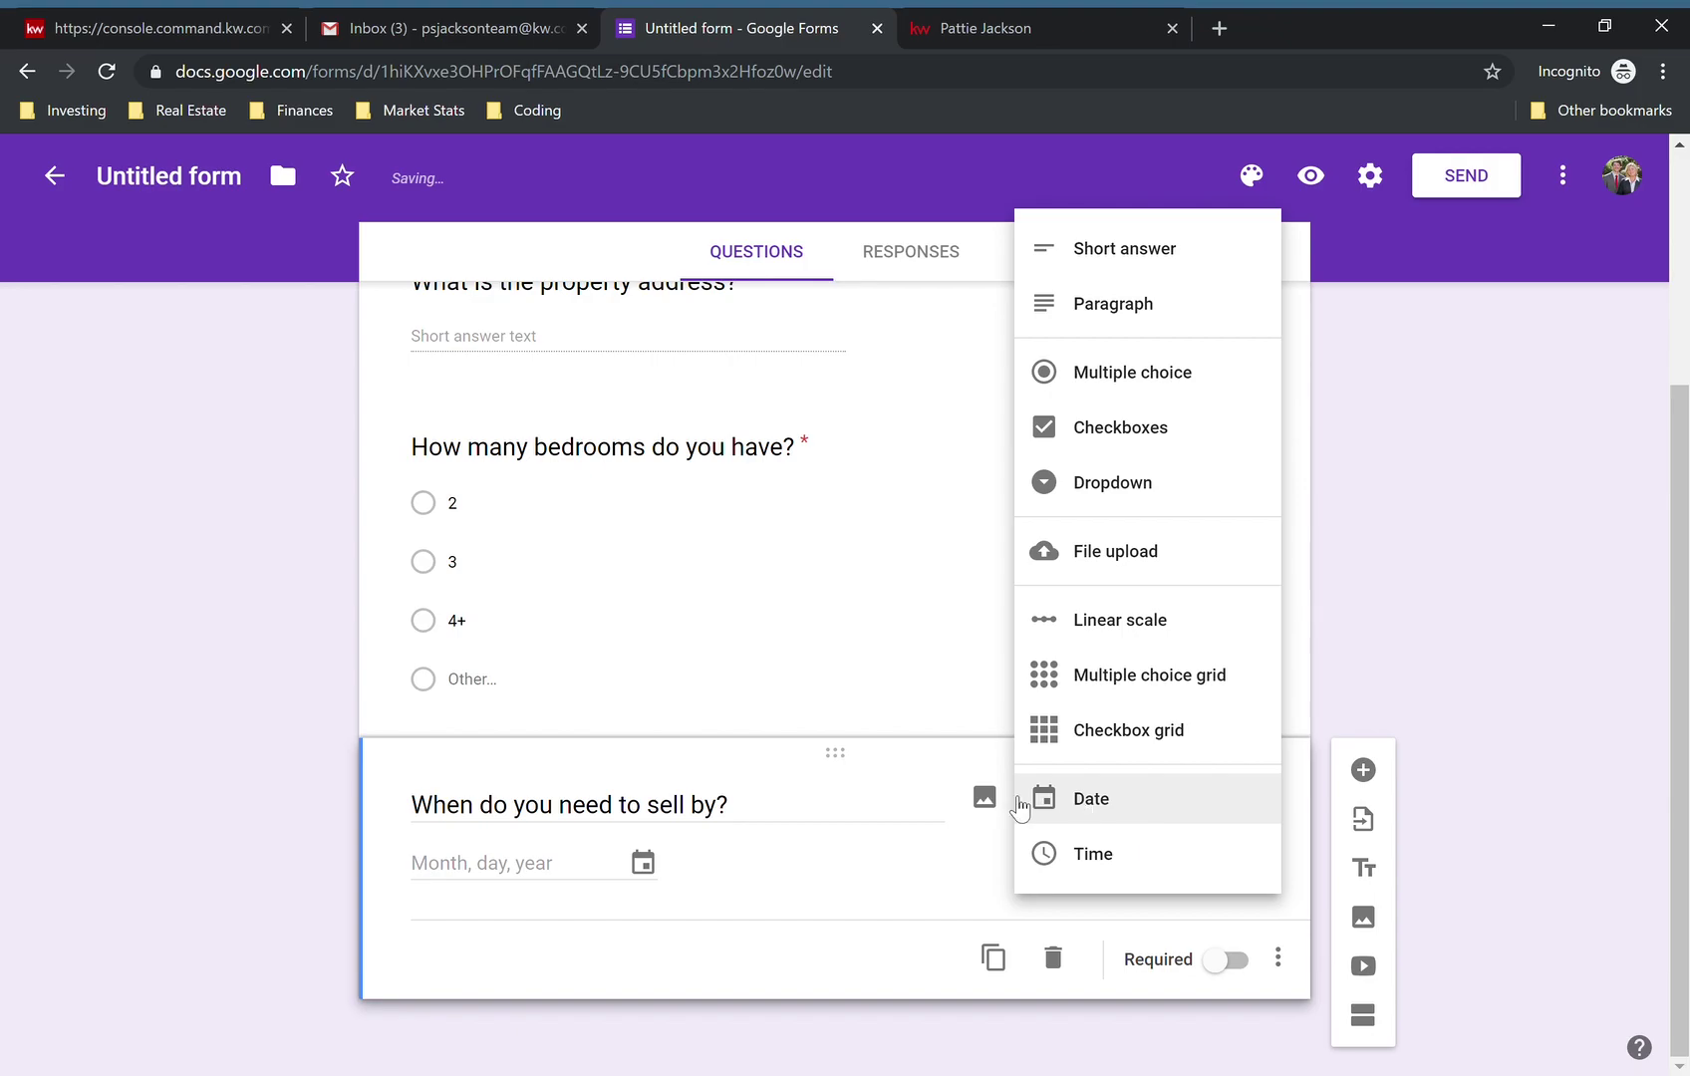
{"action": "left_click", "coordinate": [908, 787]}
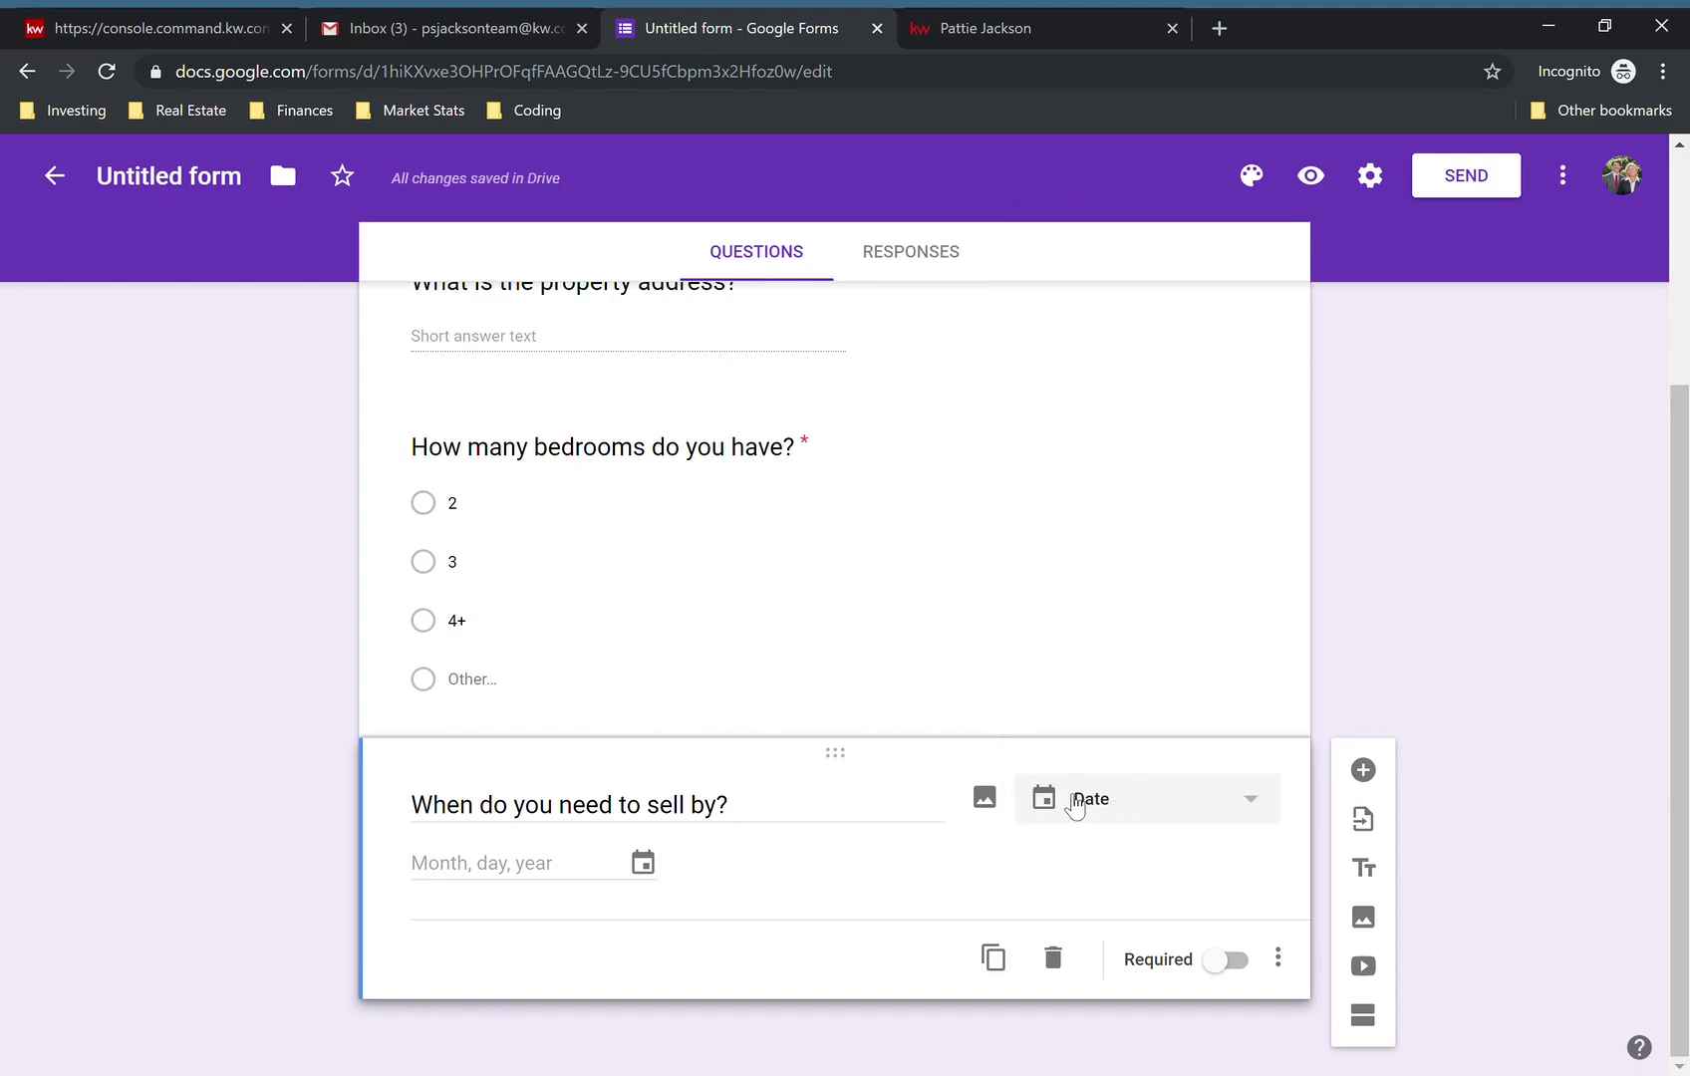
{"action": "left_click", "coordinate": [1132, 809]}
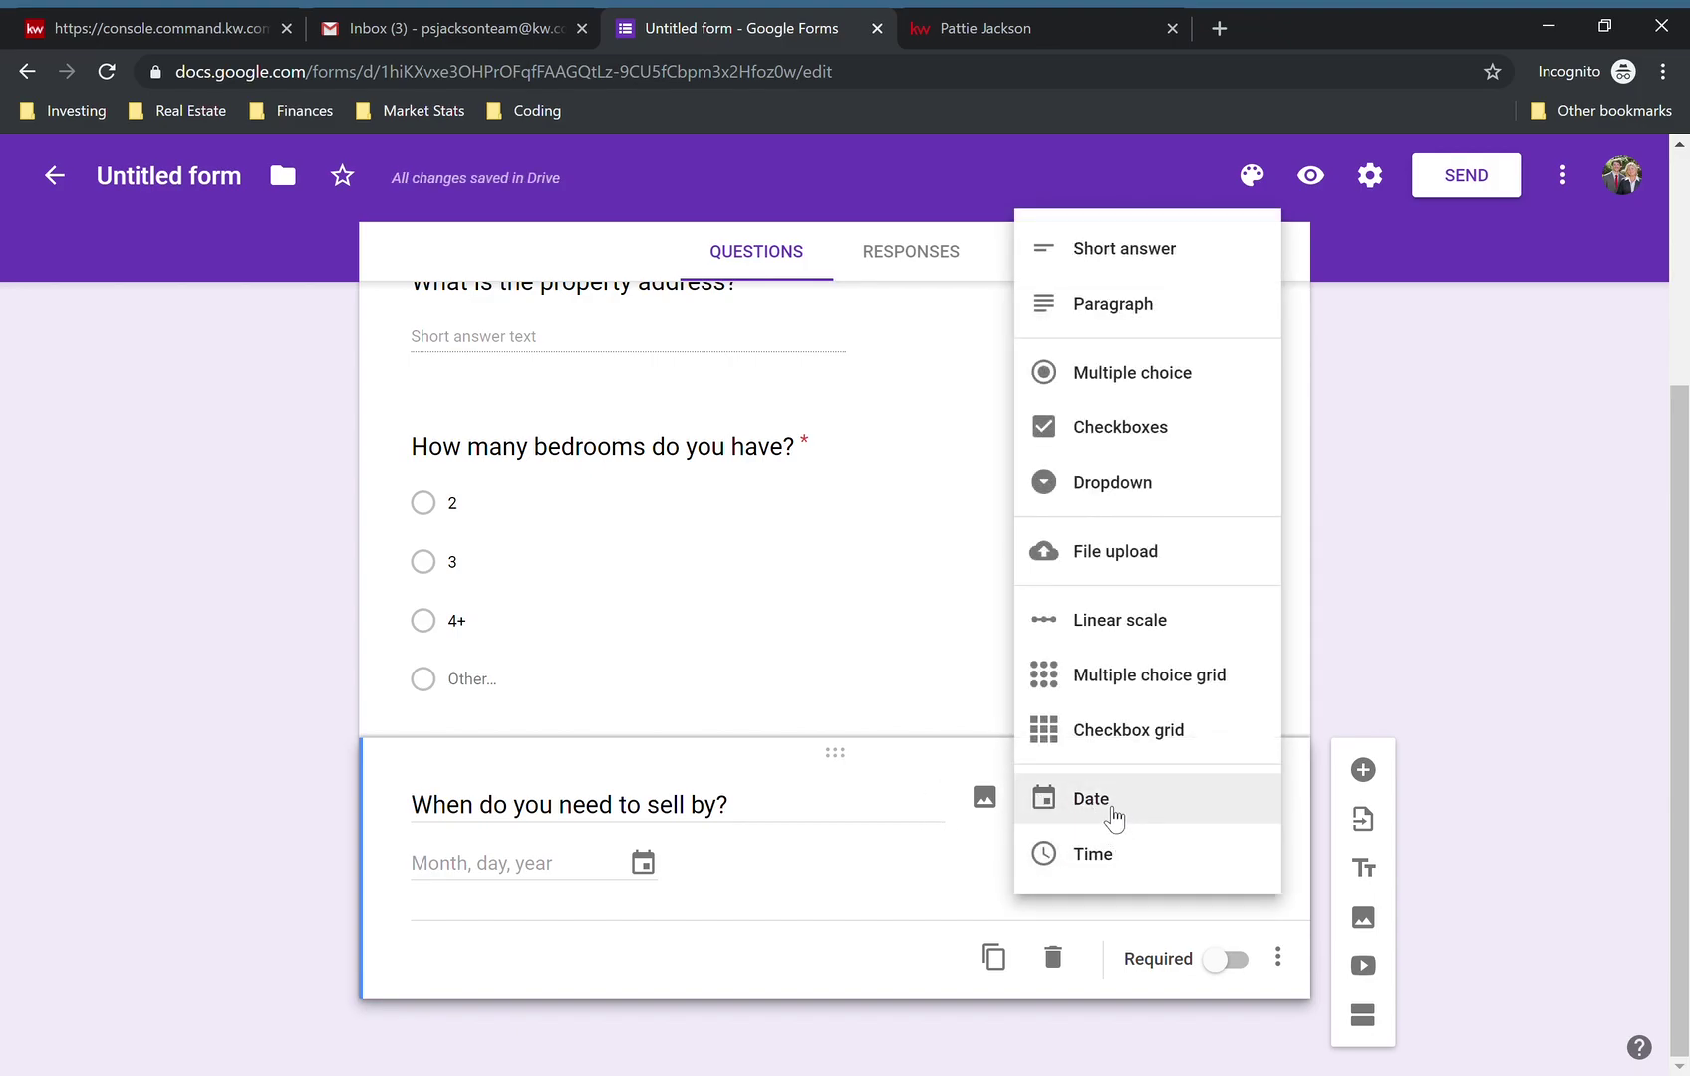
{"action": "left_click", "coordinate": [1095, 818]}
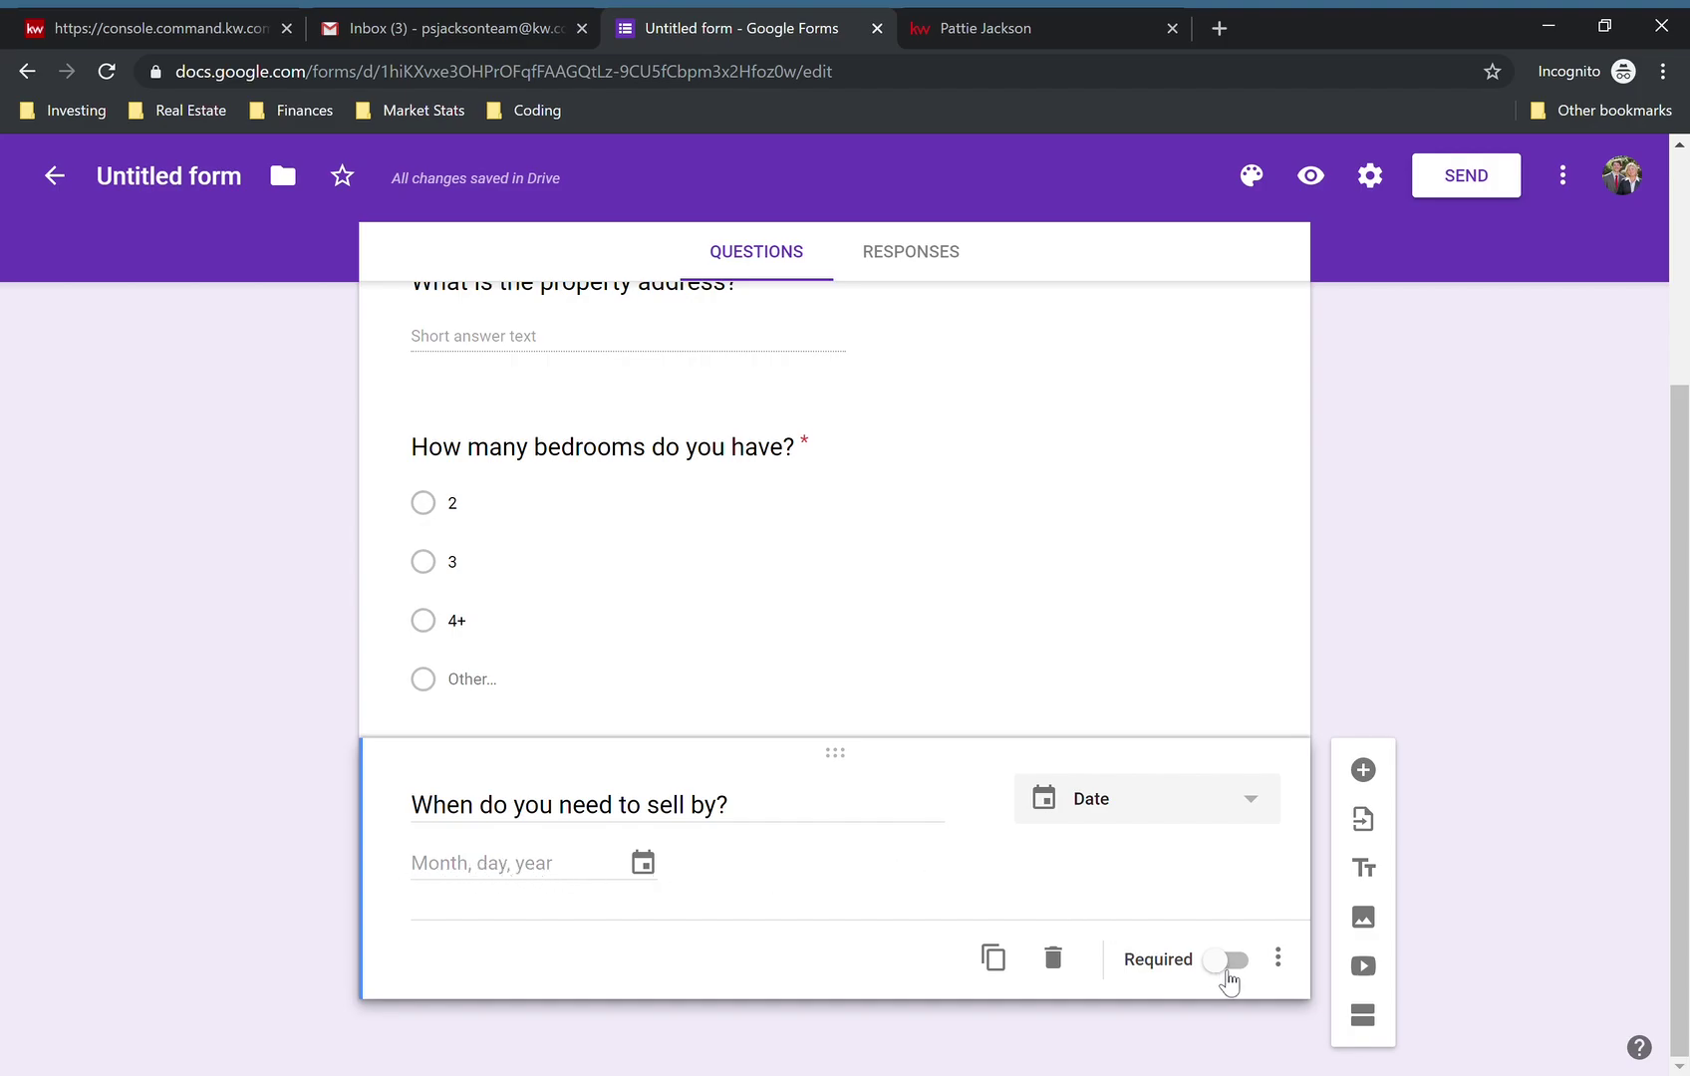
{"action": "left_click", "coordinate": [1226, 960]}
{"action": "scroll", "coordinate": [876, 593], "scroll_direction": "up", "scroll_amount": 3}
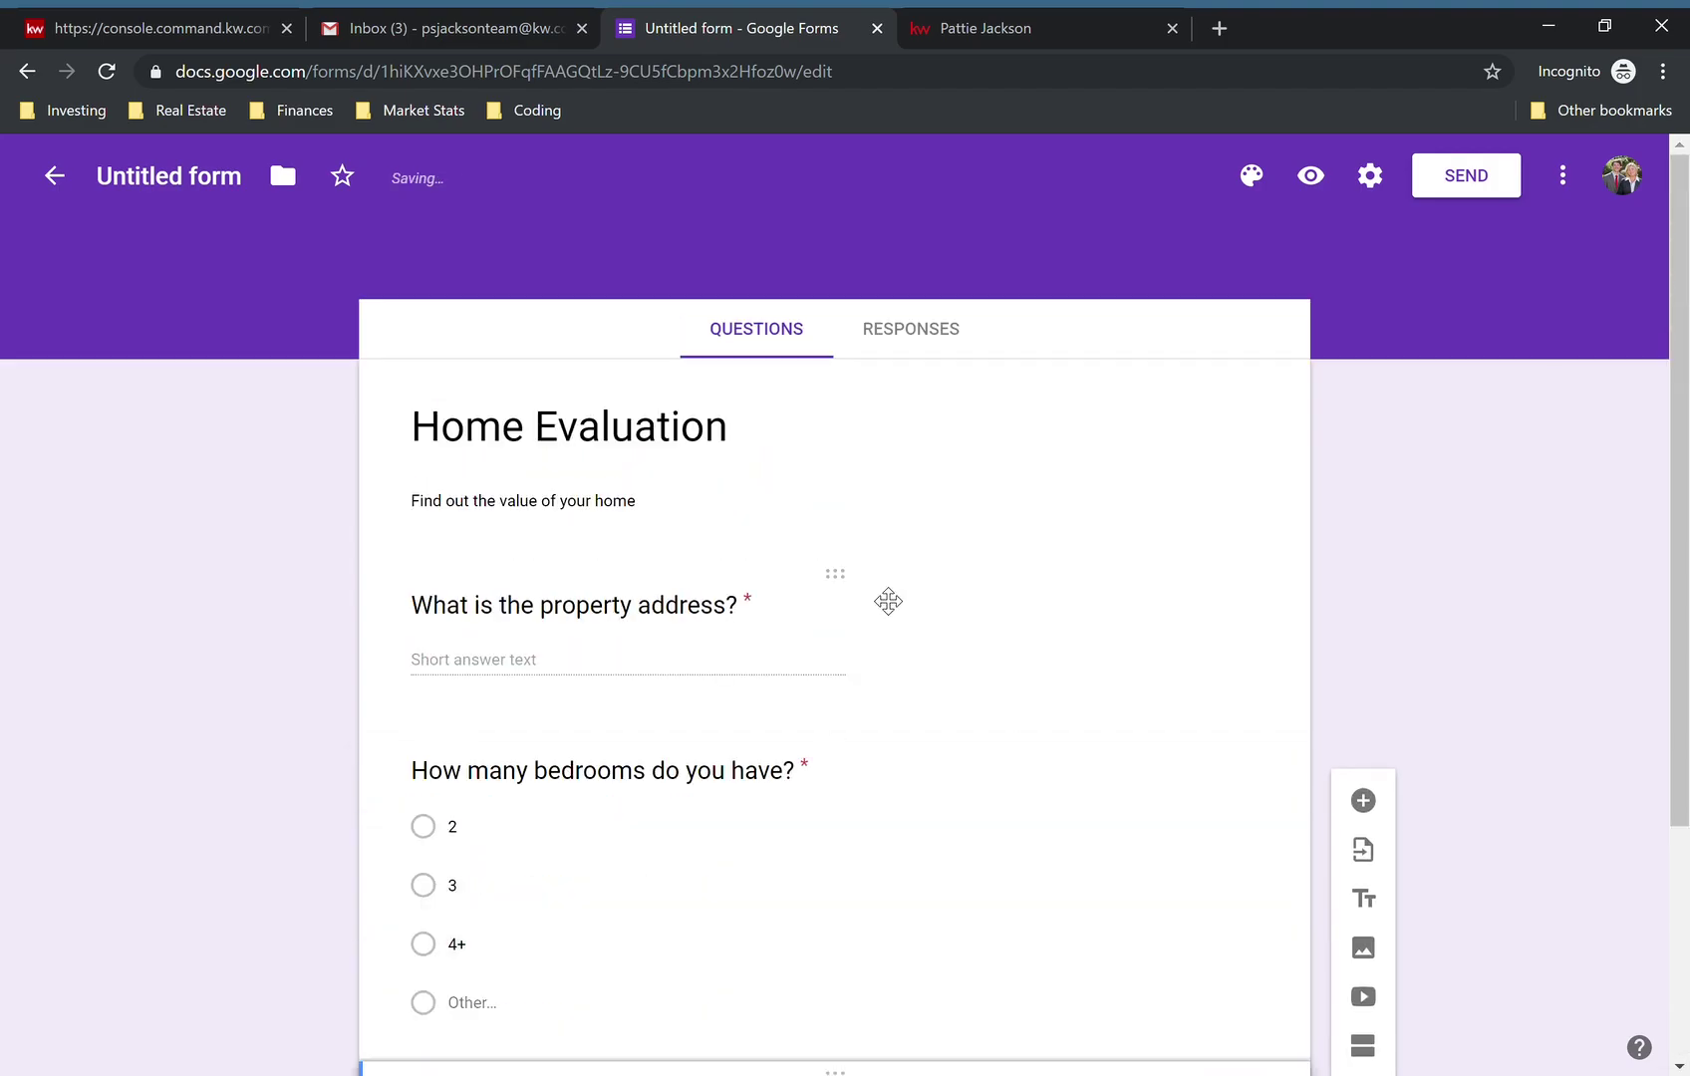
- On the Responses tab, turn on email notifications for new responses
{"action": "left_click", "coordinate": [940, 338]}
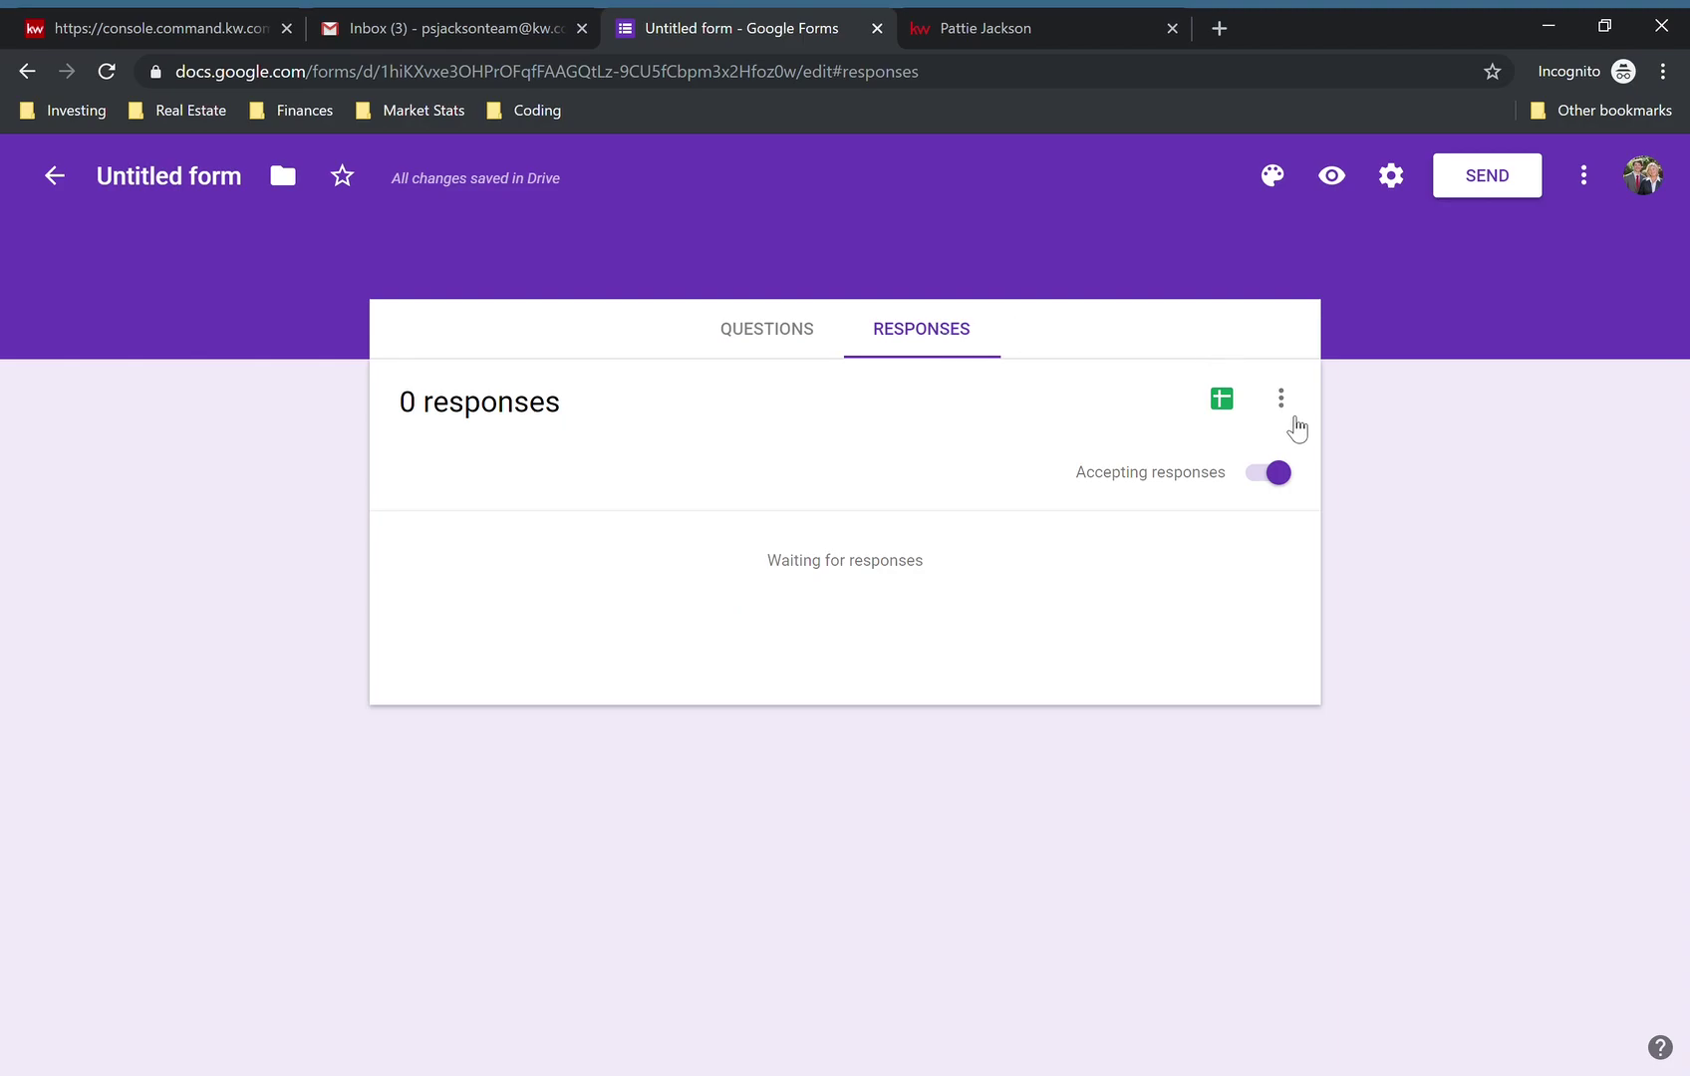
{"action": "left_click", "coordinate": [1285, 403]}
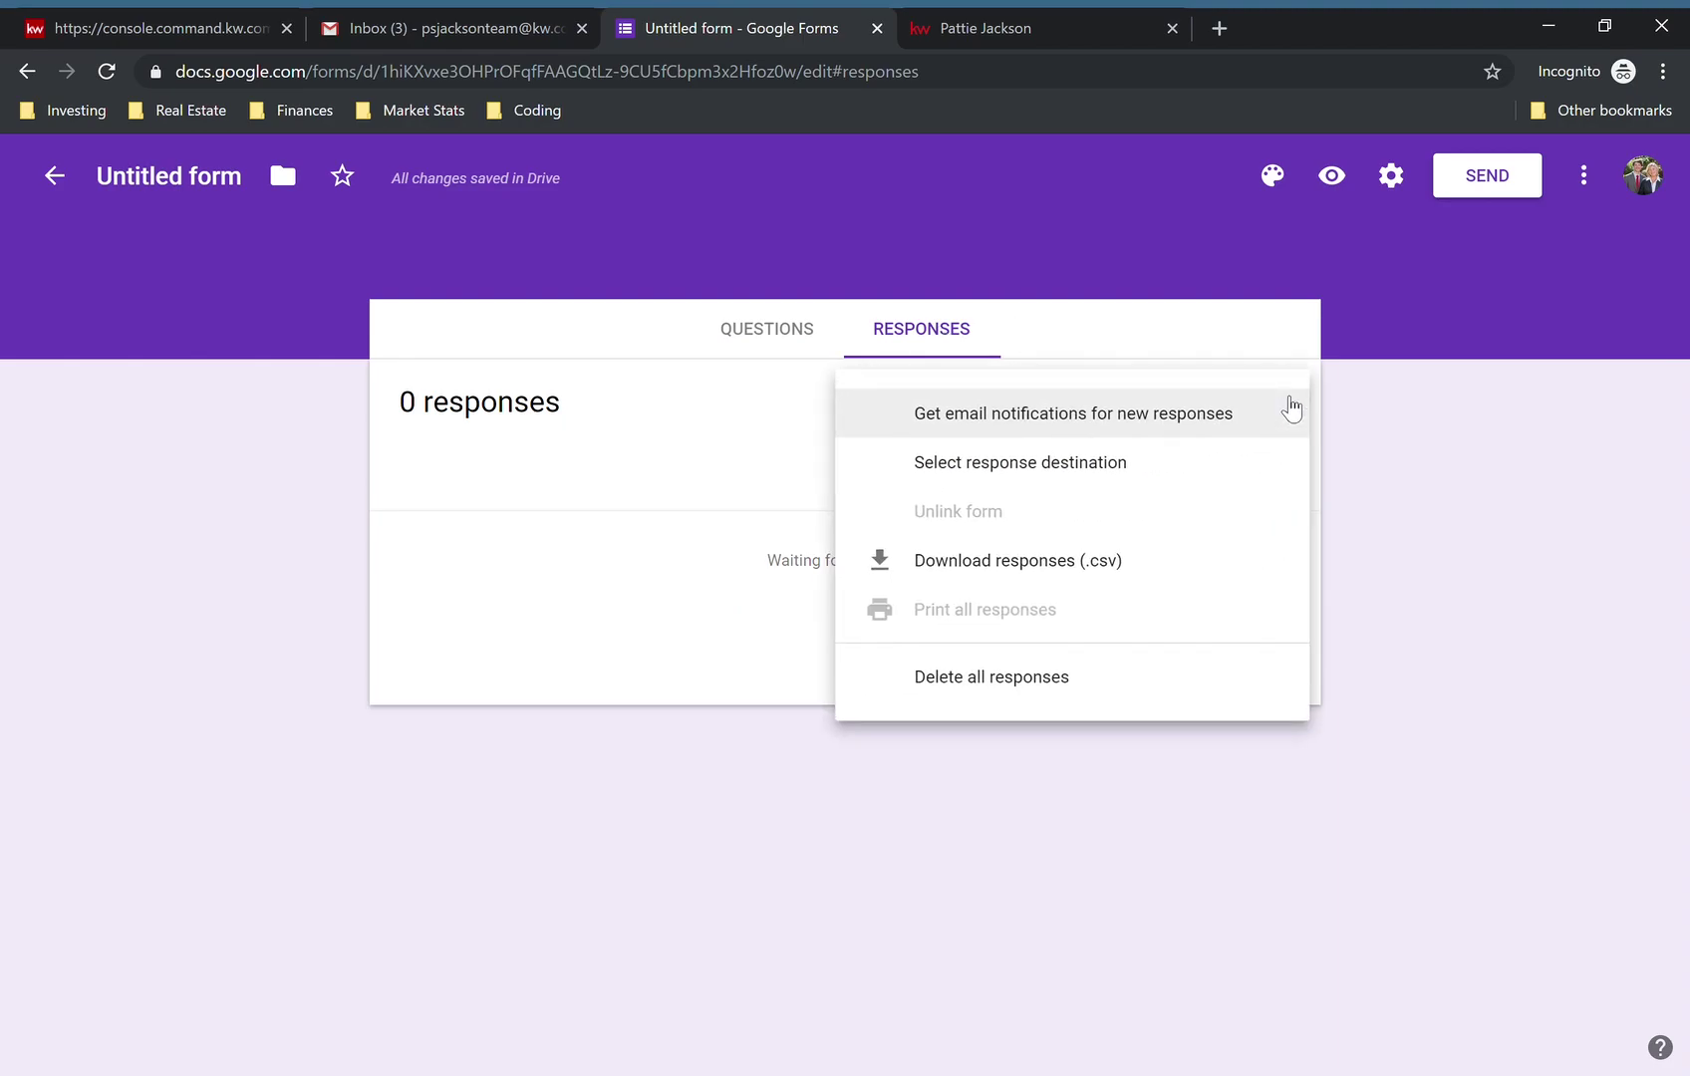
{"action": "left_click", "coordinate": [1014, 419]}
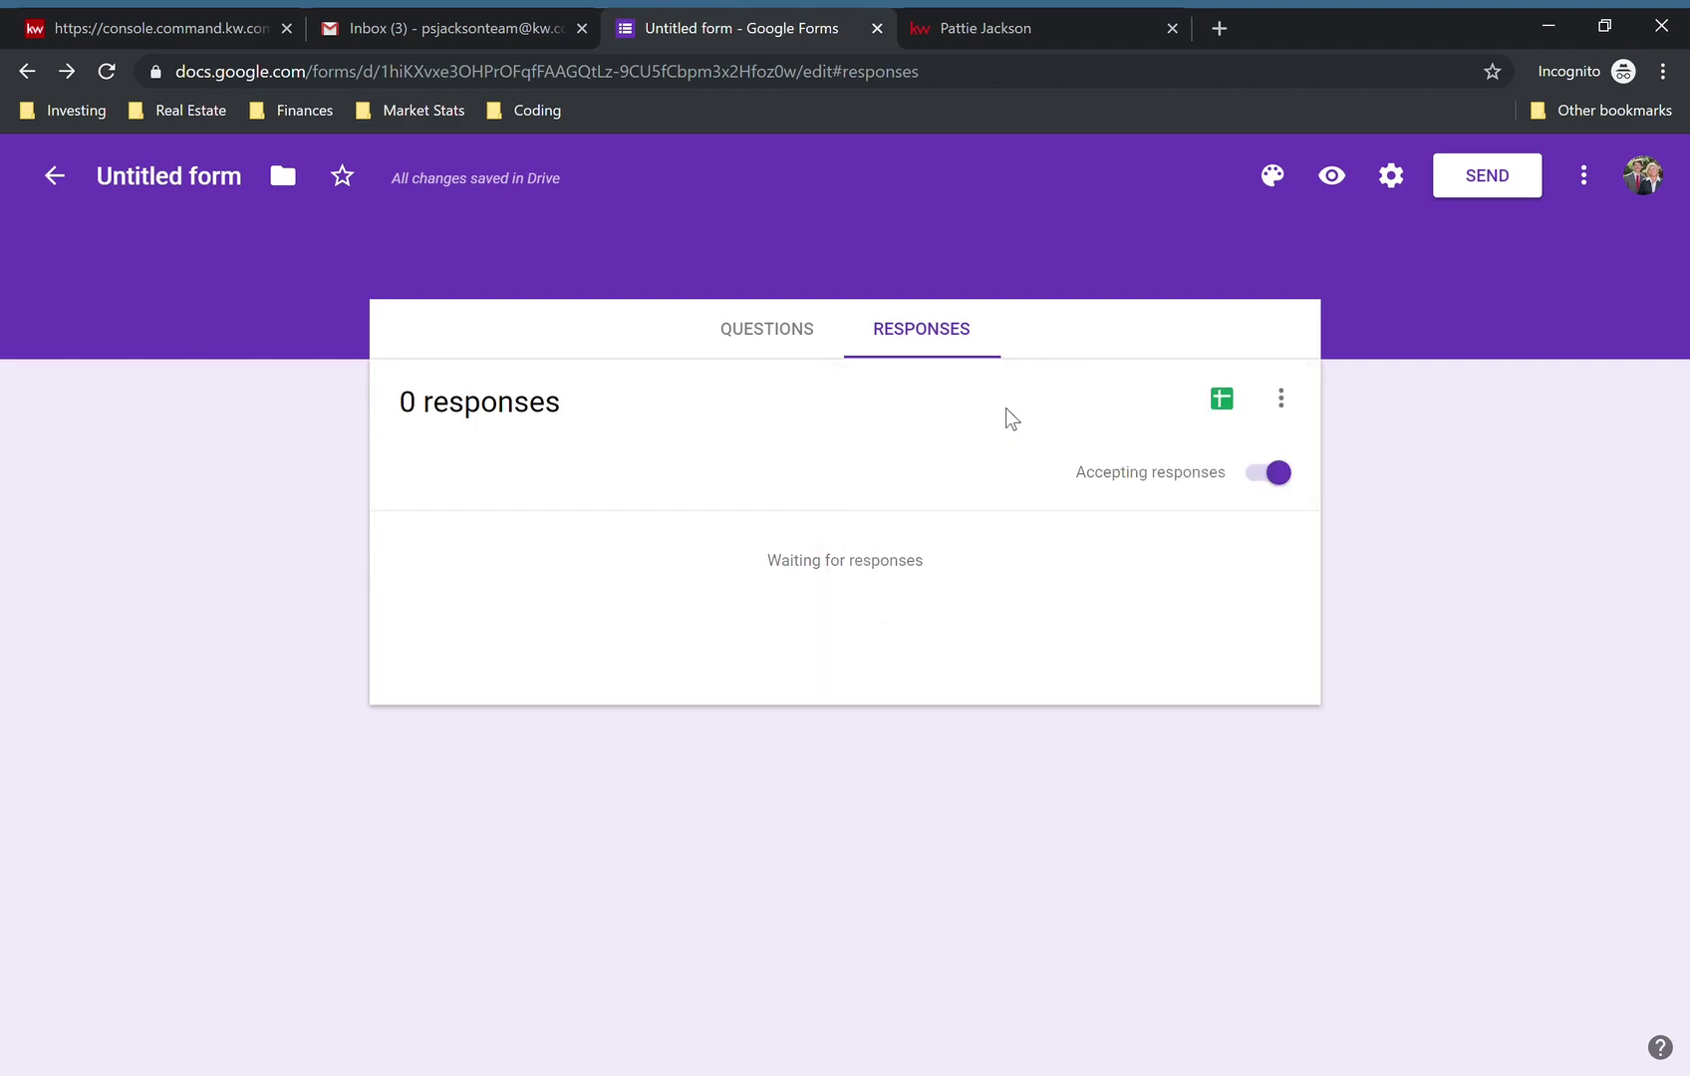
- Look over the response destination and other response options, then return to Questions
{"action": "left_click", "coordinate": [1285, 402]}
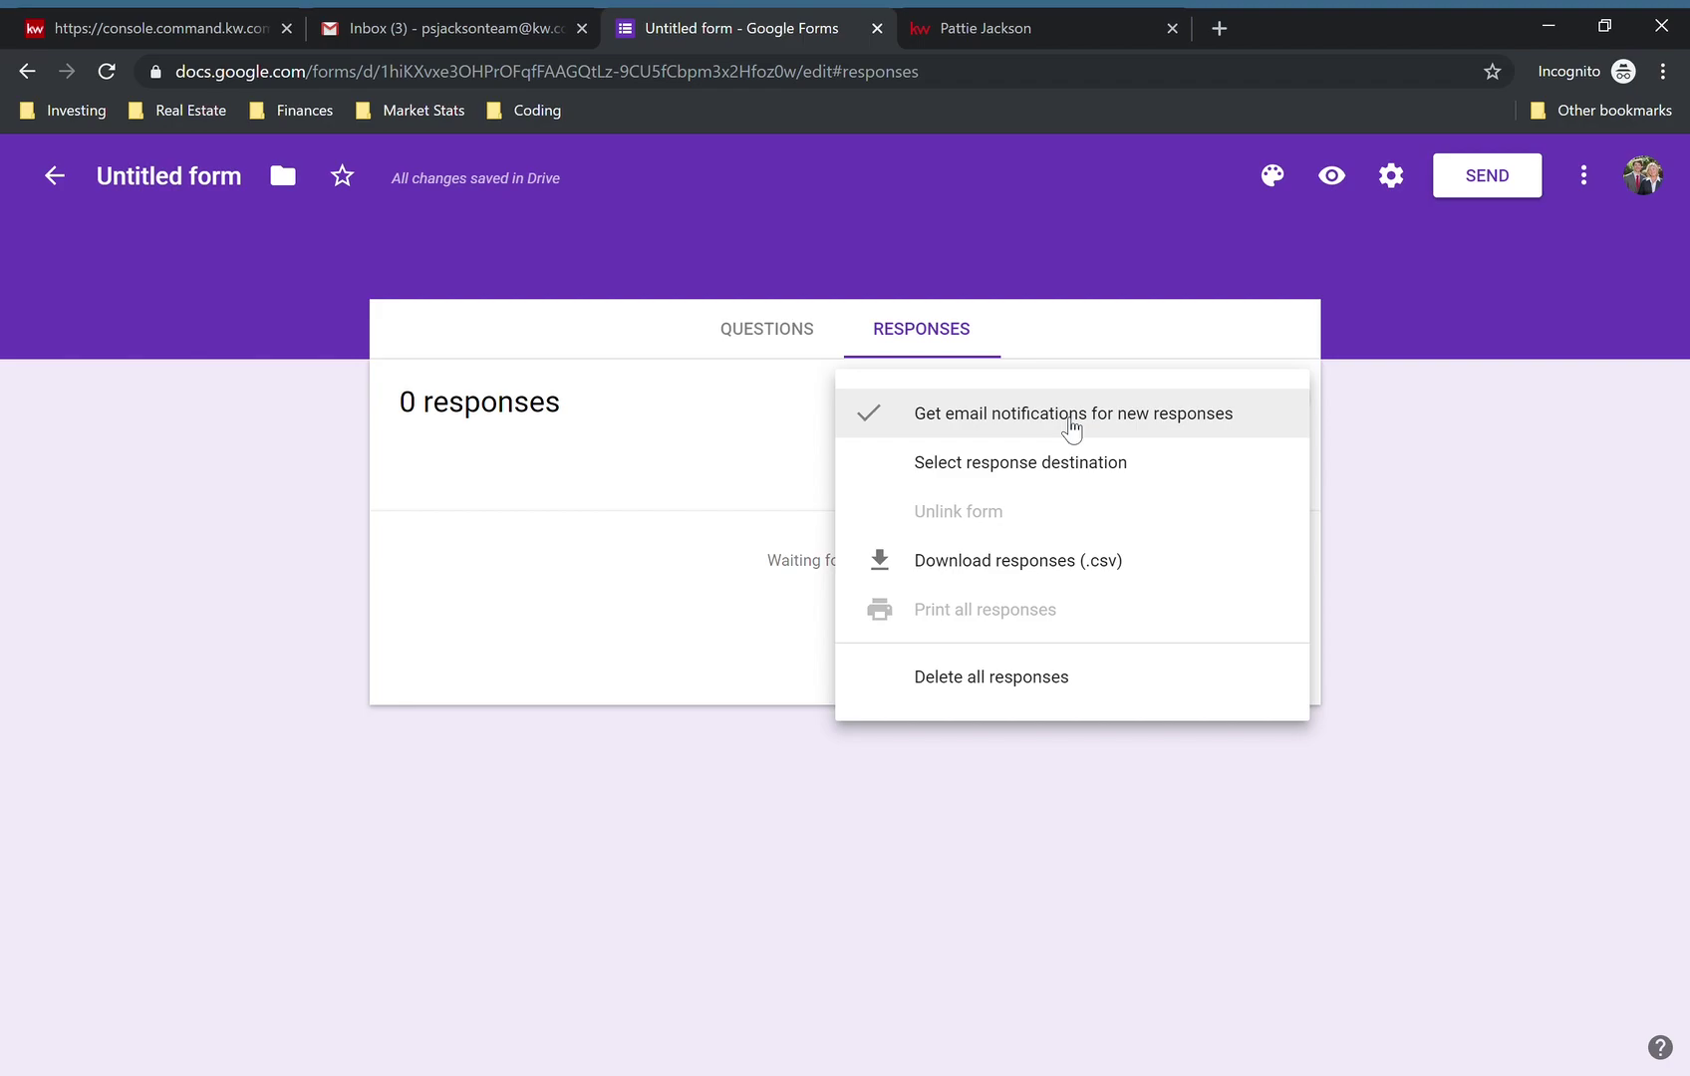
{"action": "left_click", "coordinate": [992, 466]}
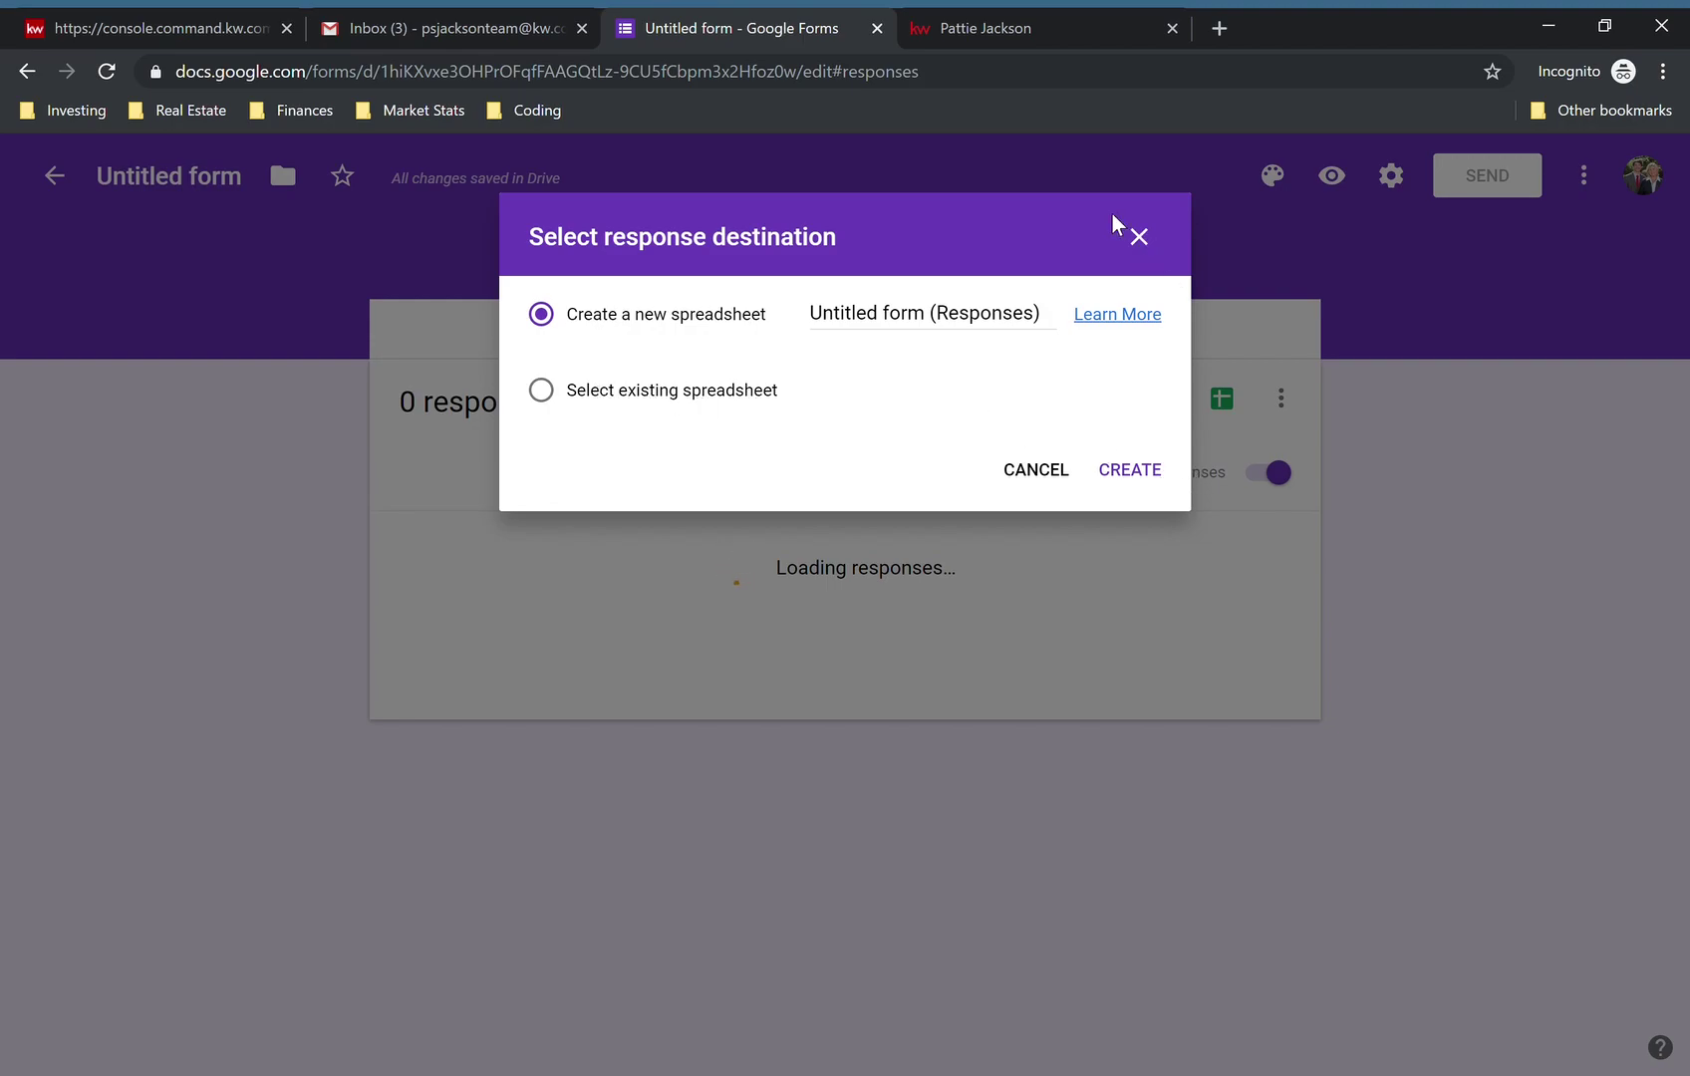
{"action": "left_click", "coordinate": [1141, 241]}
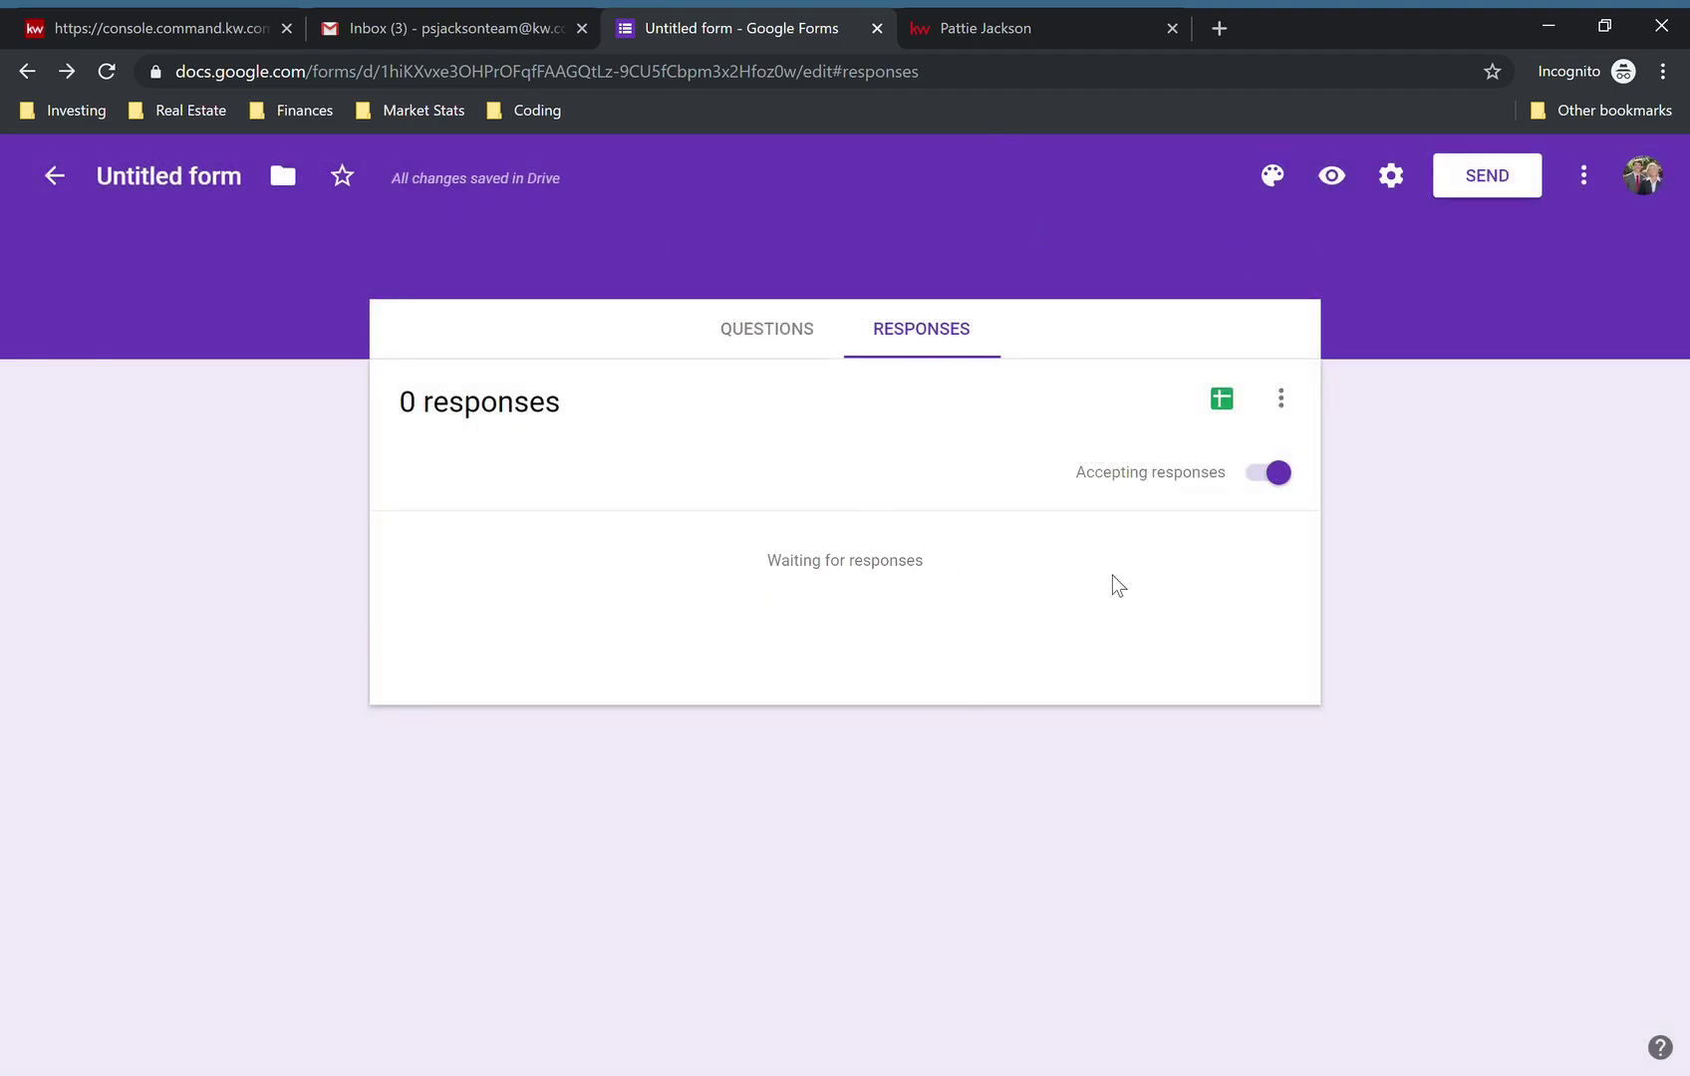
{"action": "left_click", "coordinate": [1284, 411]}
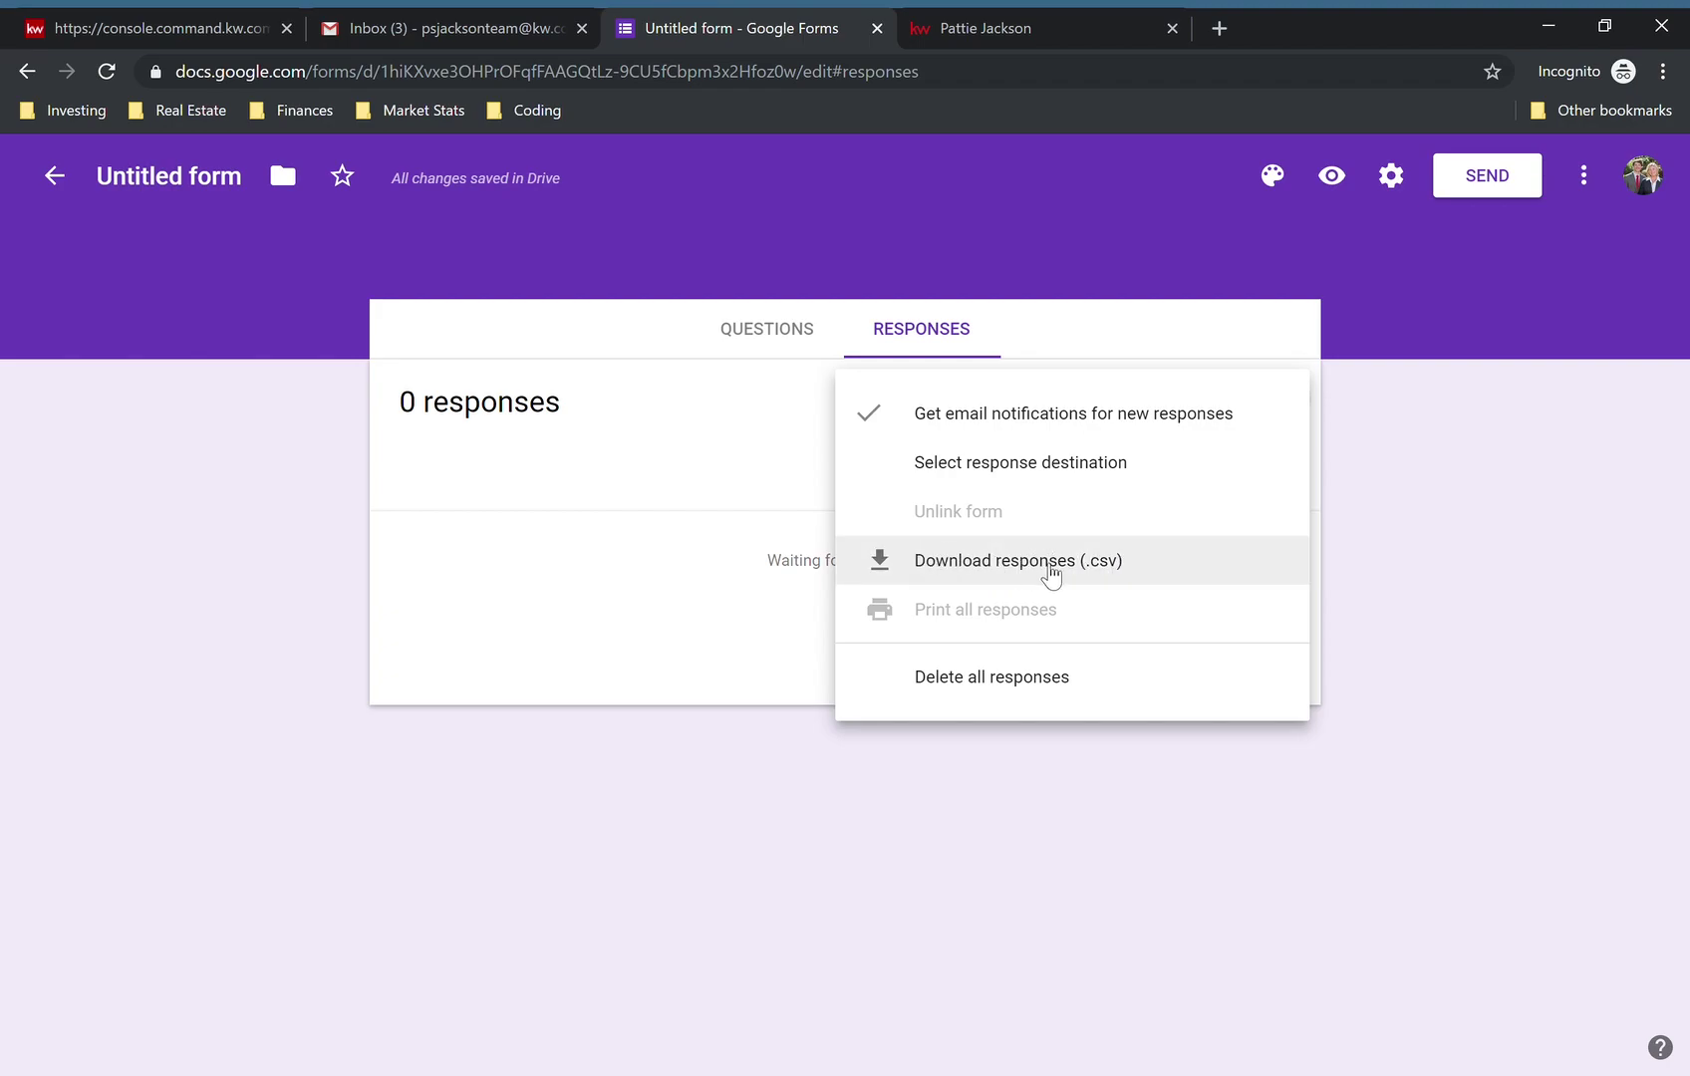
{"action": "left_click", "coordinate": [725, 585]}
{"action": "left_click", "coordinate": [773, 329]}
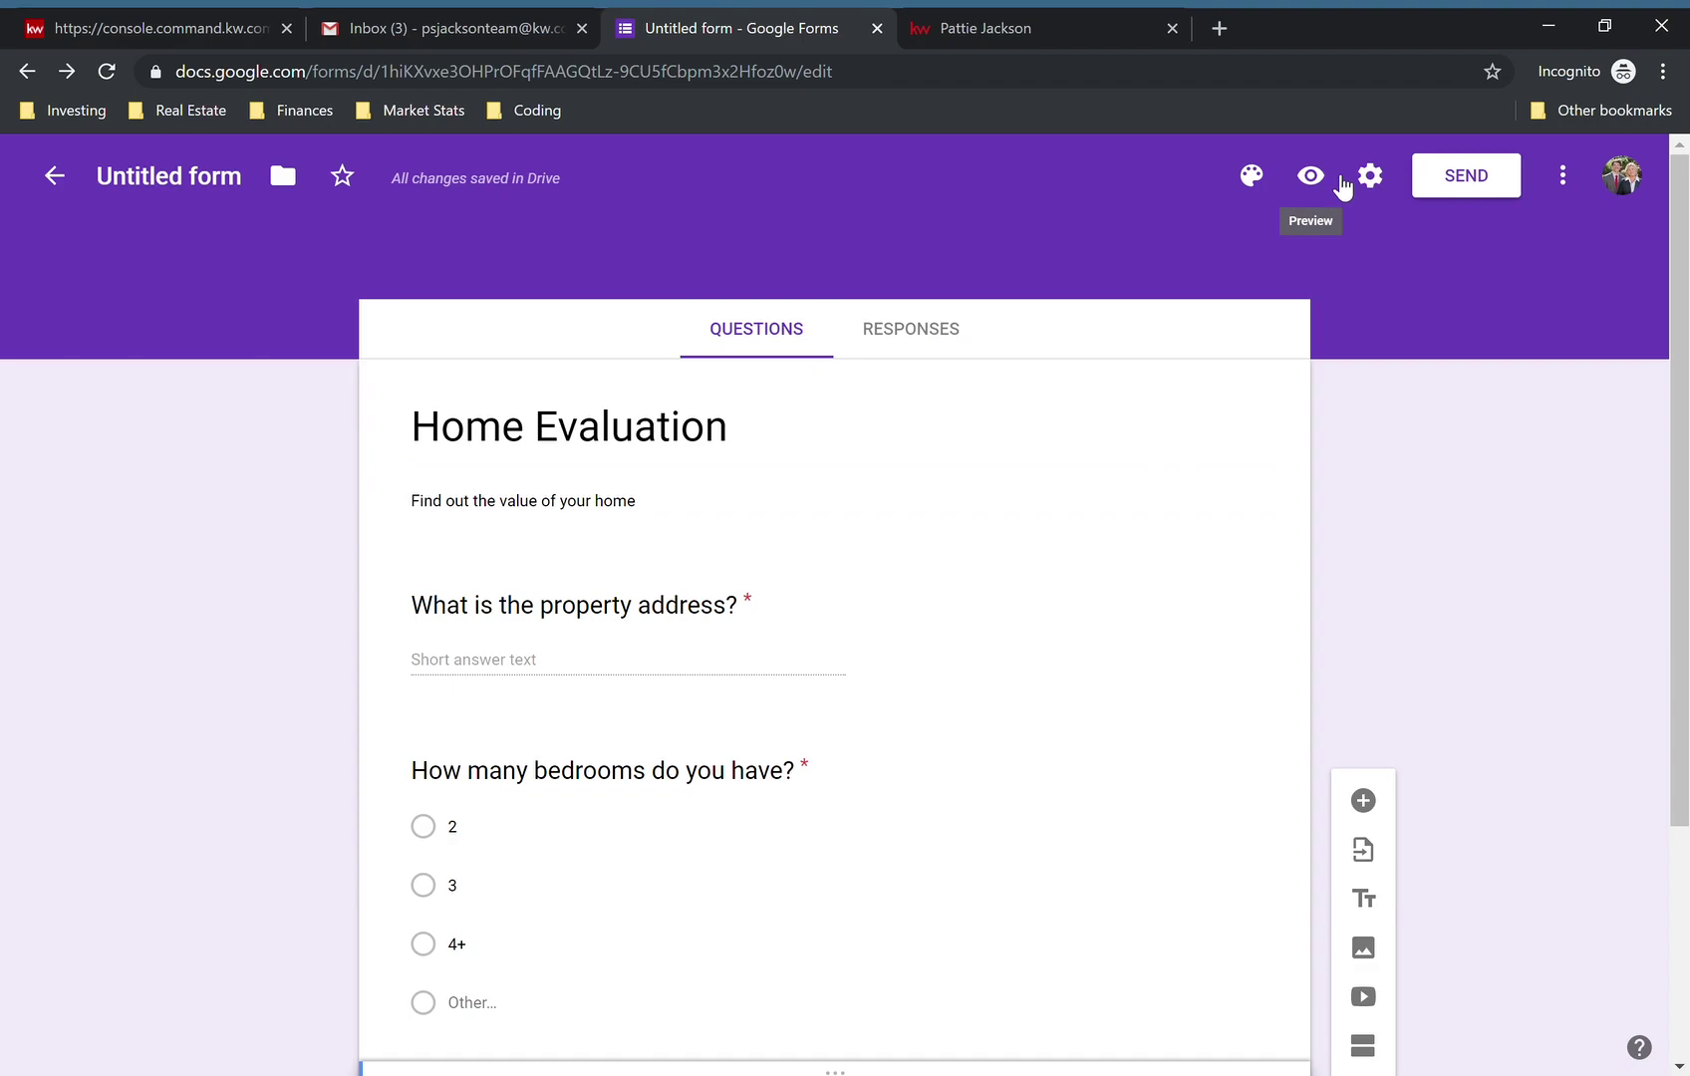
- Apply a red theme colour and the Formal font style to the form
{"action": "left_click", "coordinate": [1258, 189]}
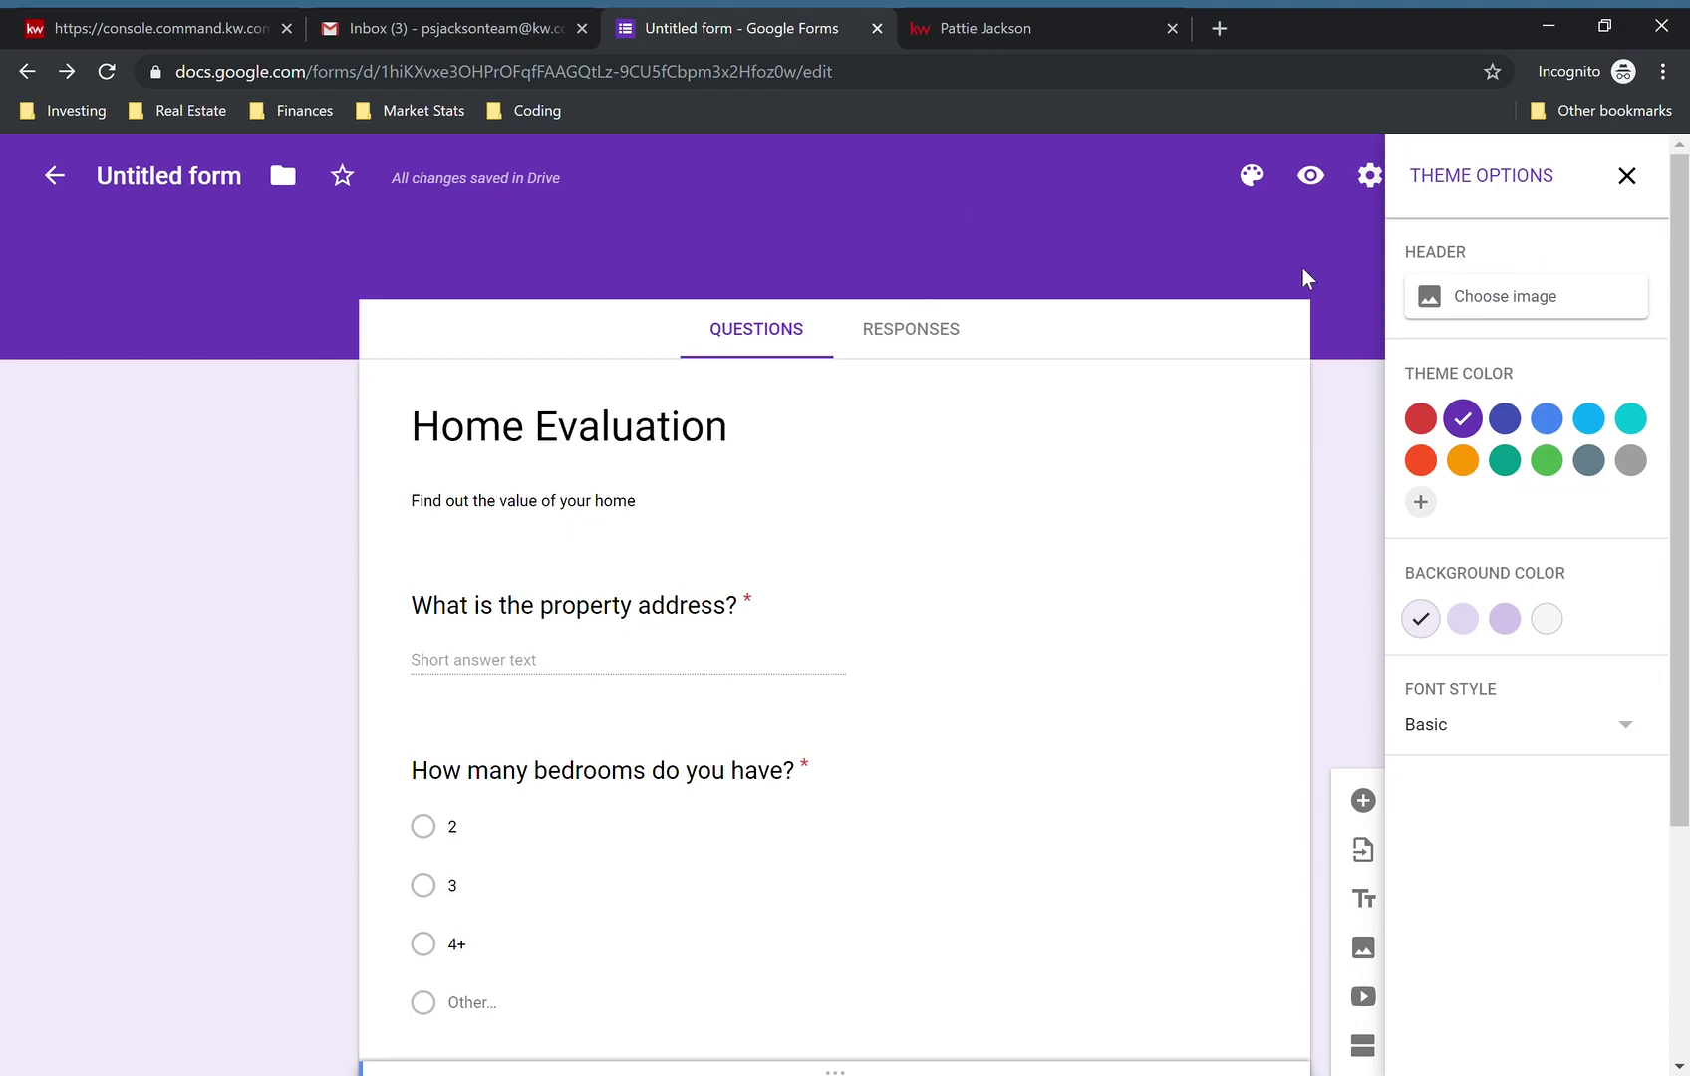
{"action": "left_click", "coordinate": [1421, 418]}
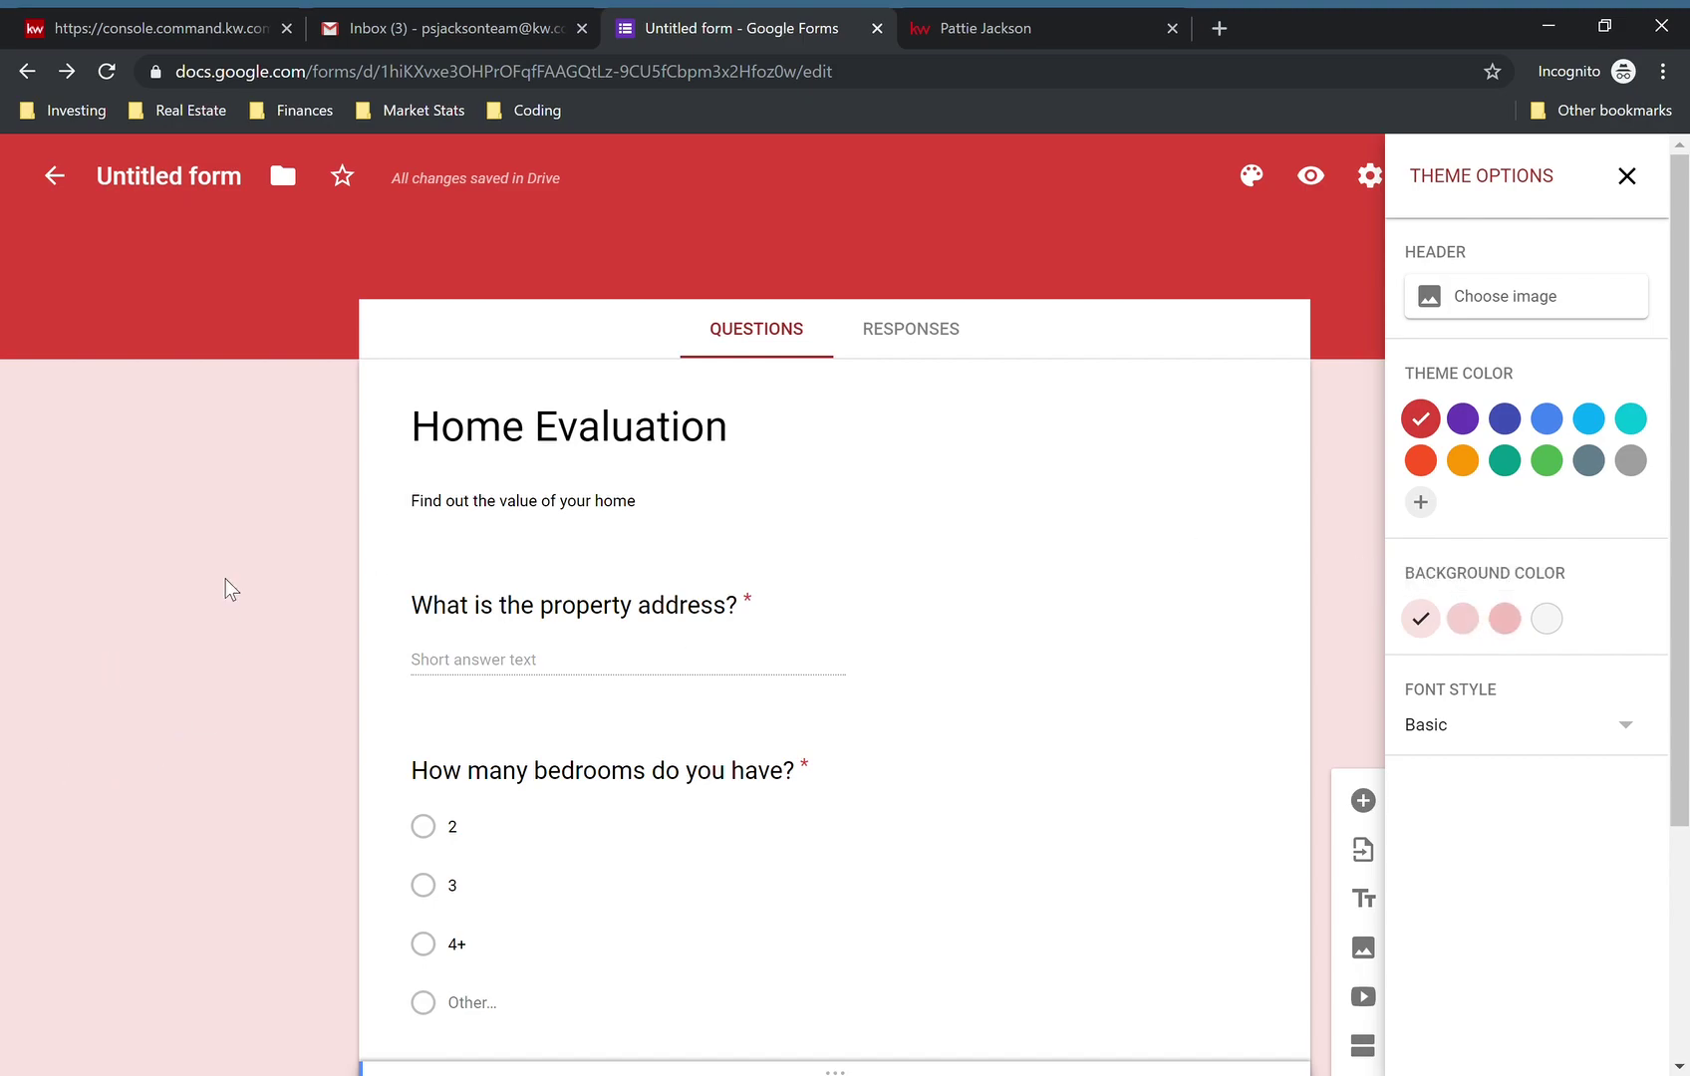
{"action": "left_click", "coordinate": [1455, 729]}
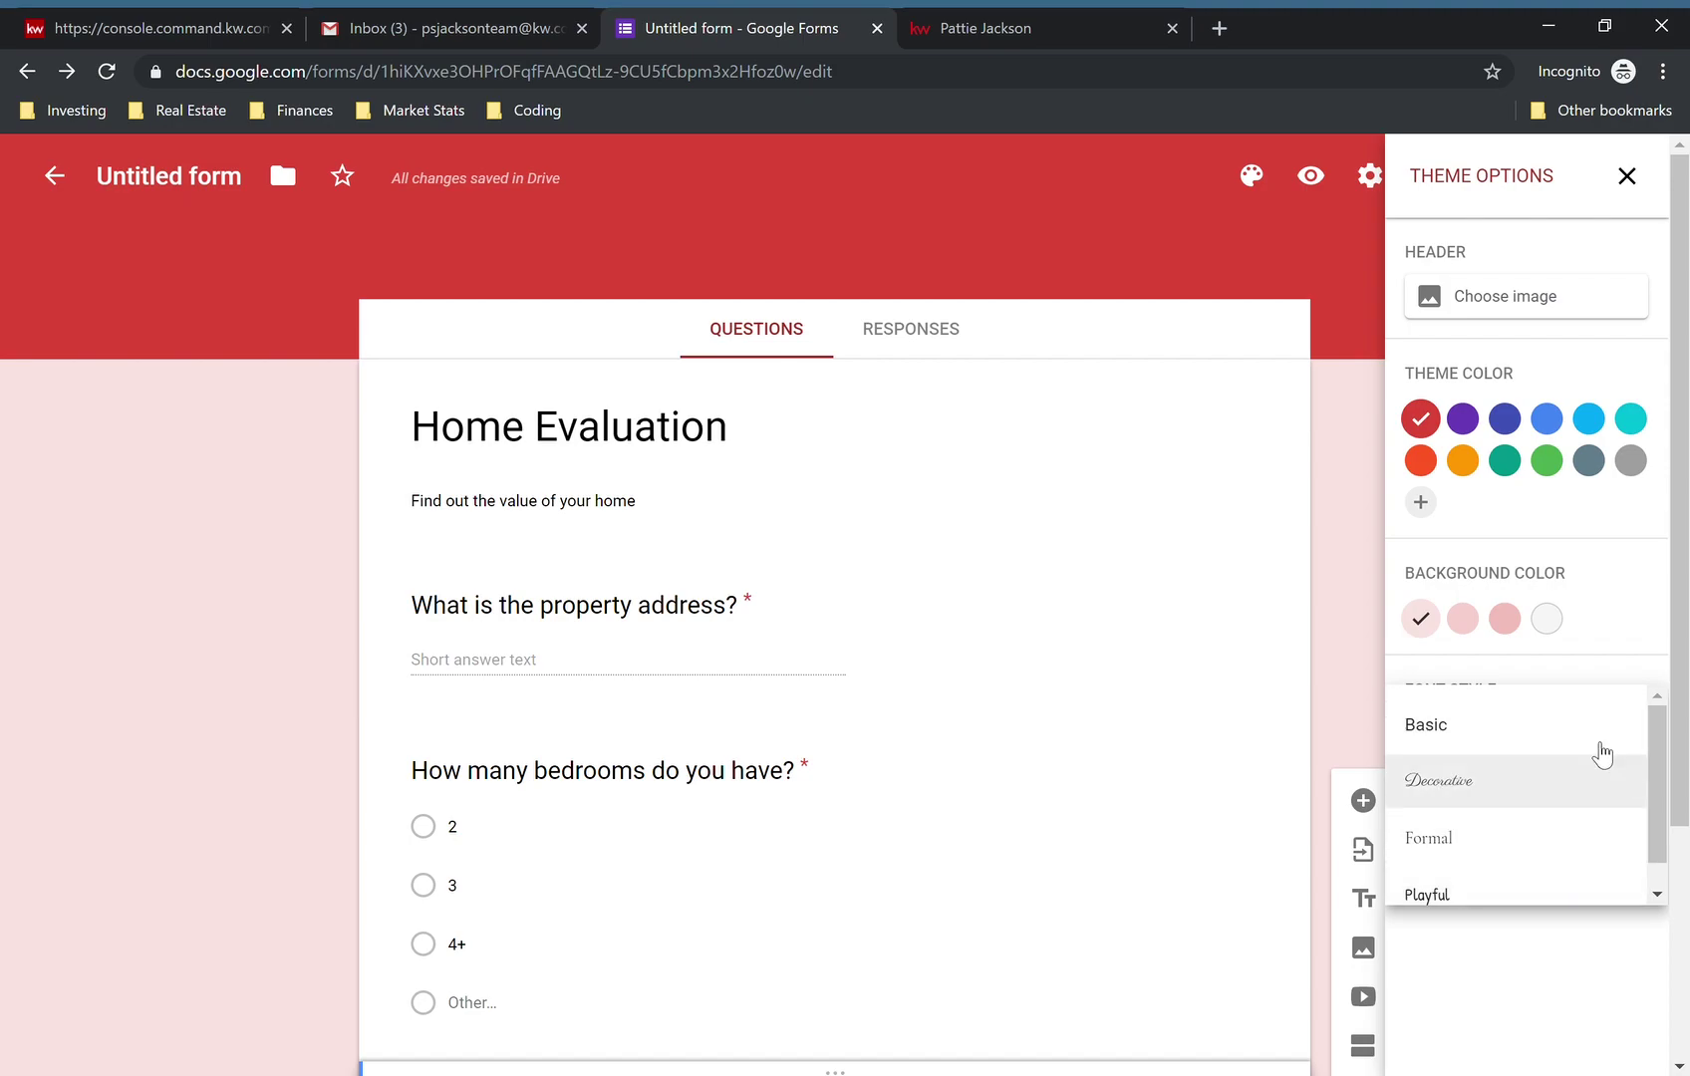
{"action": "left_click", "coordinate": [1460, 847]}
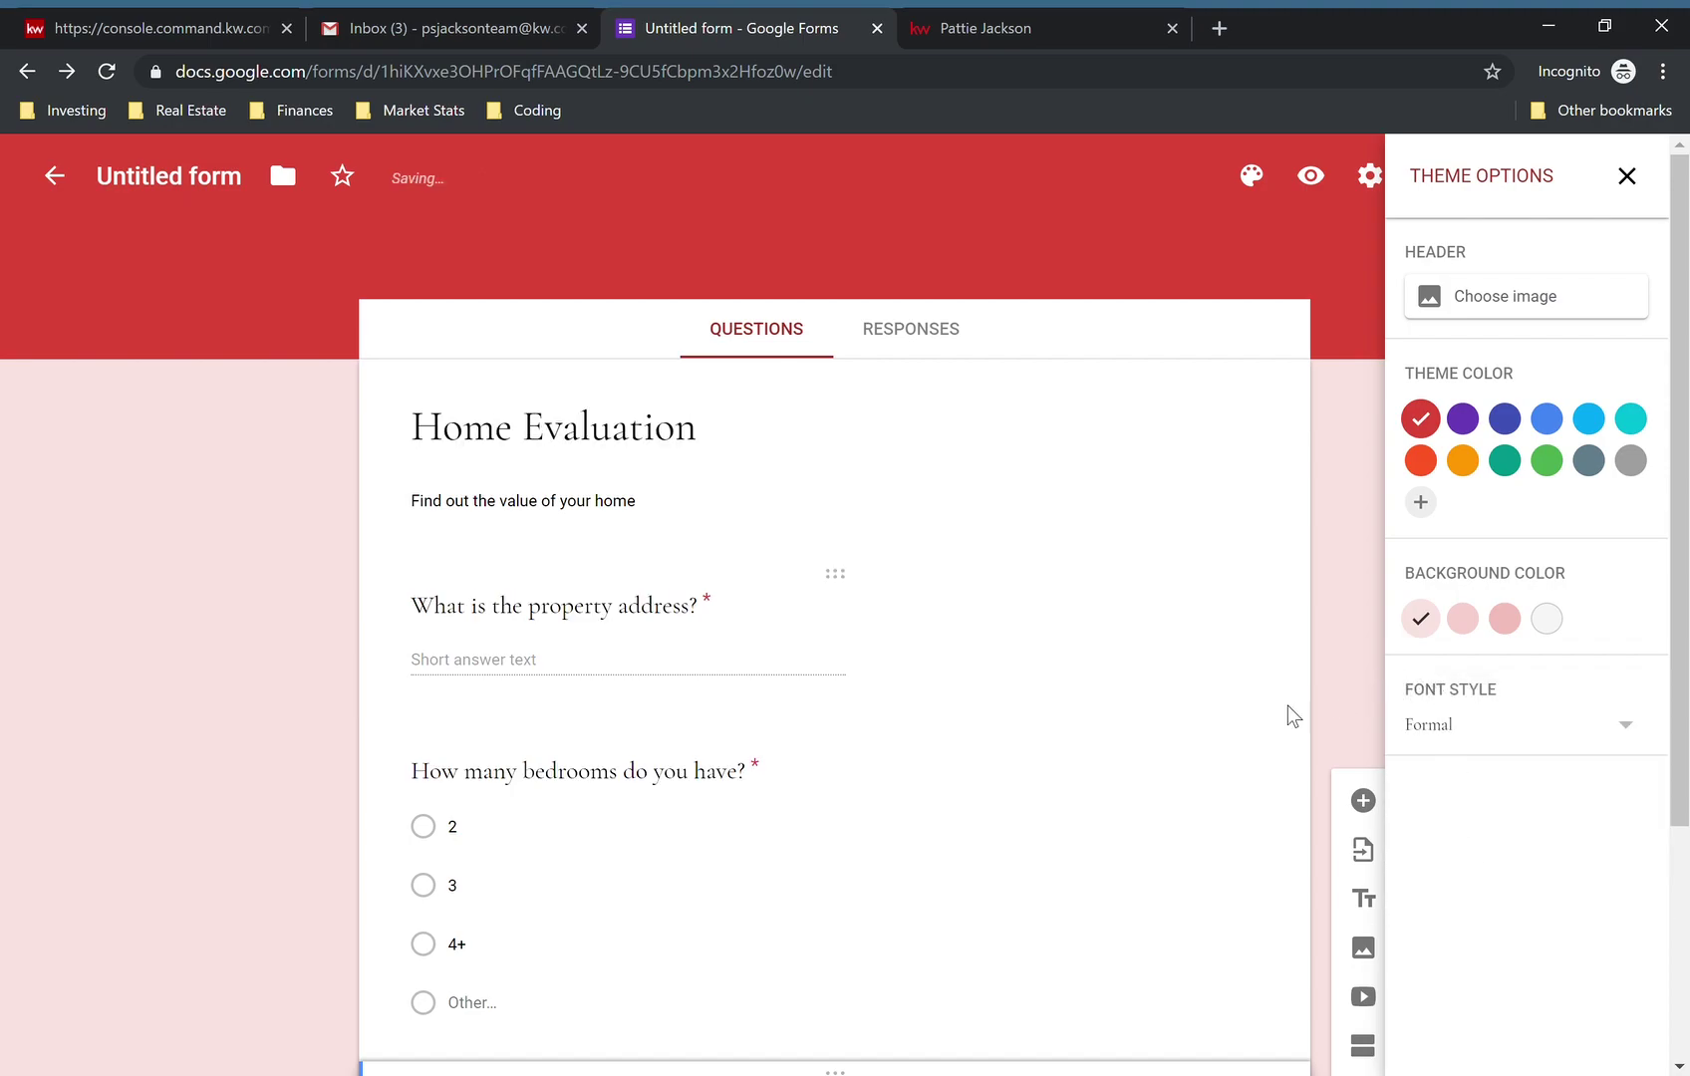
{"action": "left_click", "coordinate": [1252, 179]}
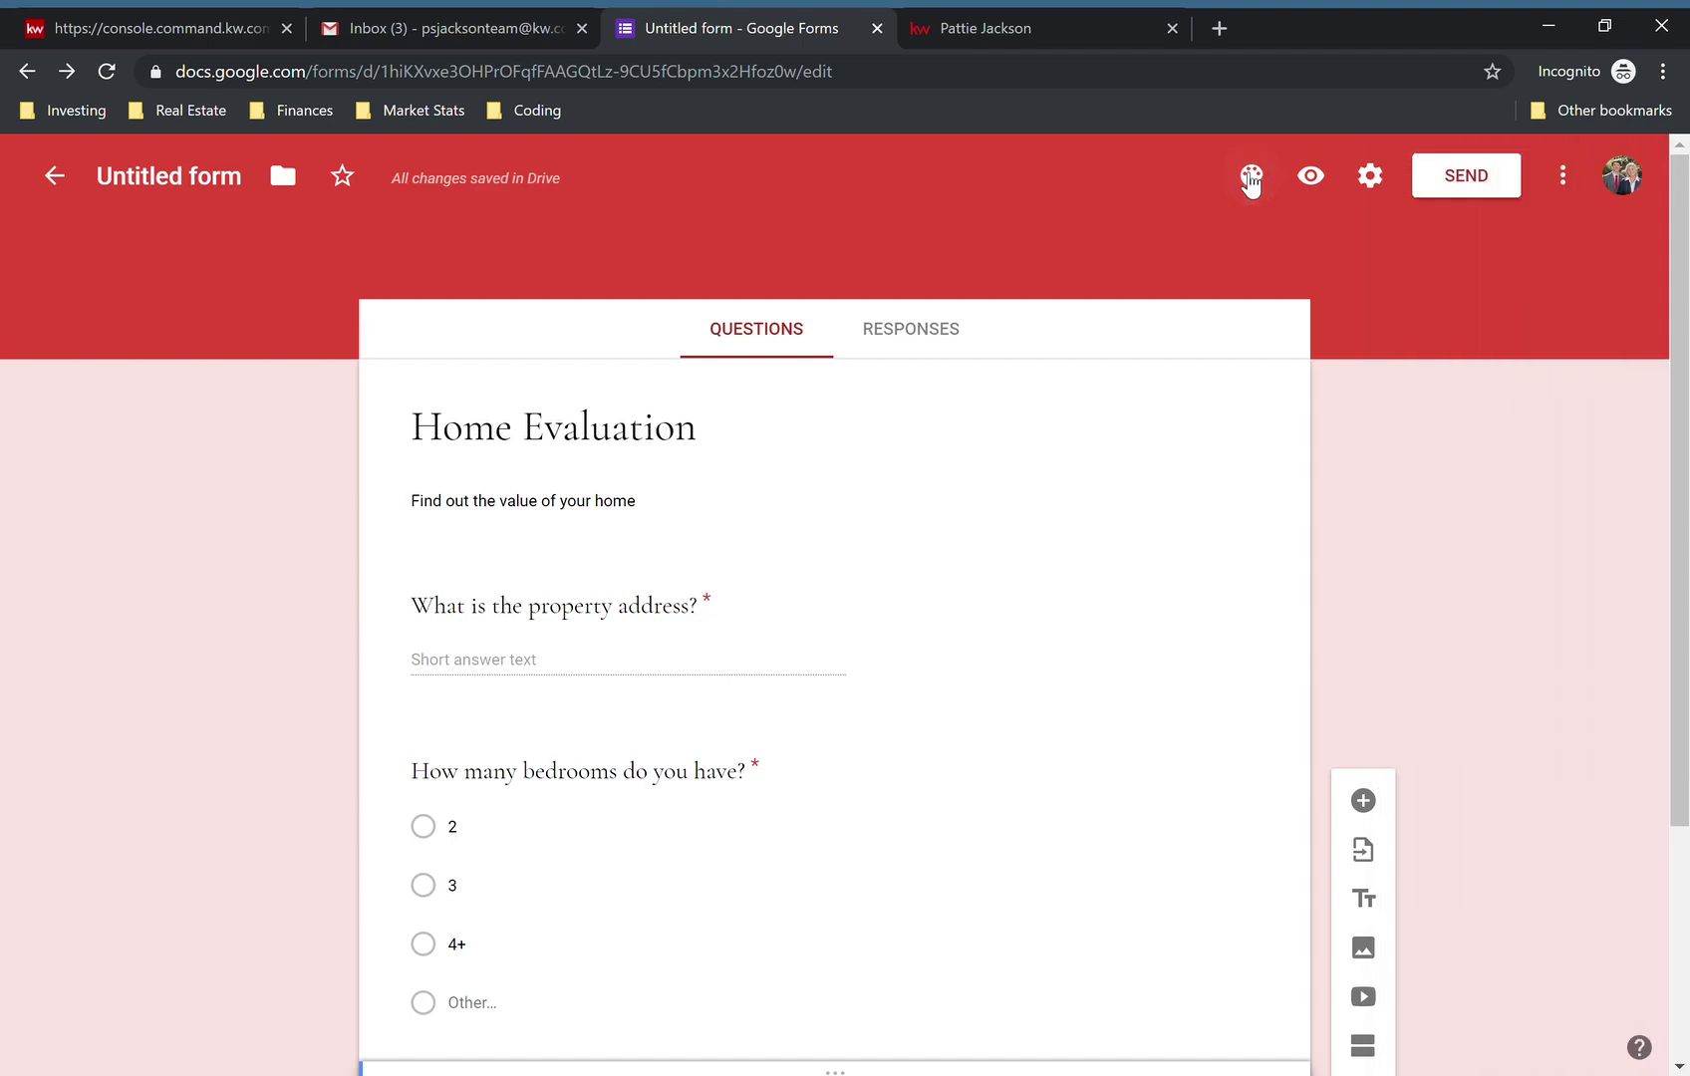
{"action": "left_click", "coordinate": [1311, 178]}
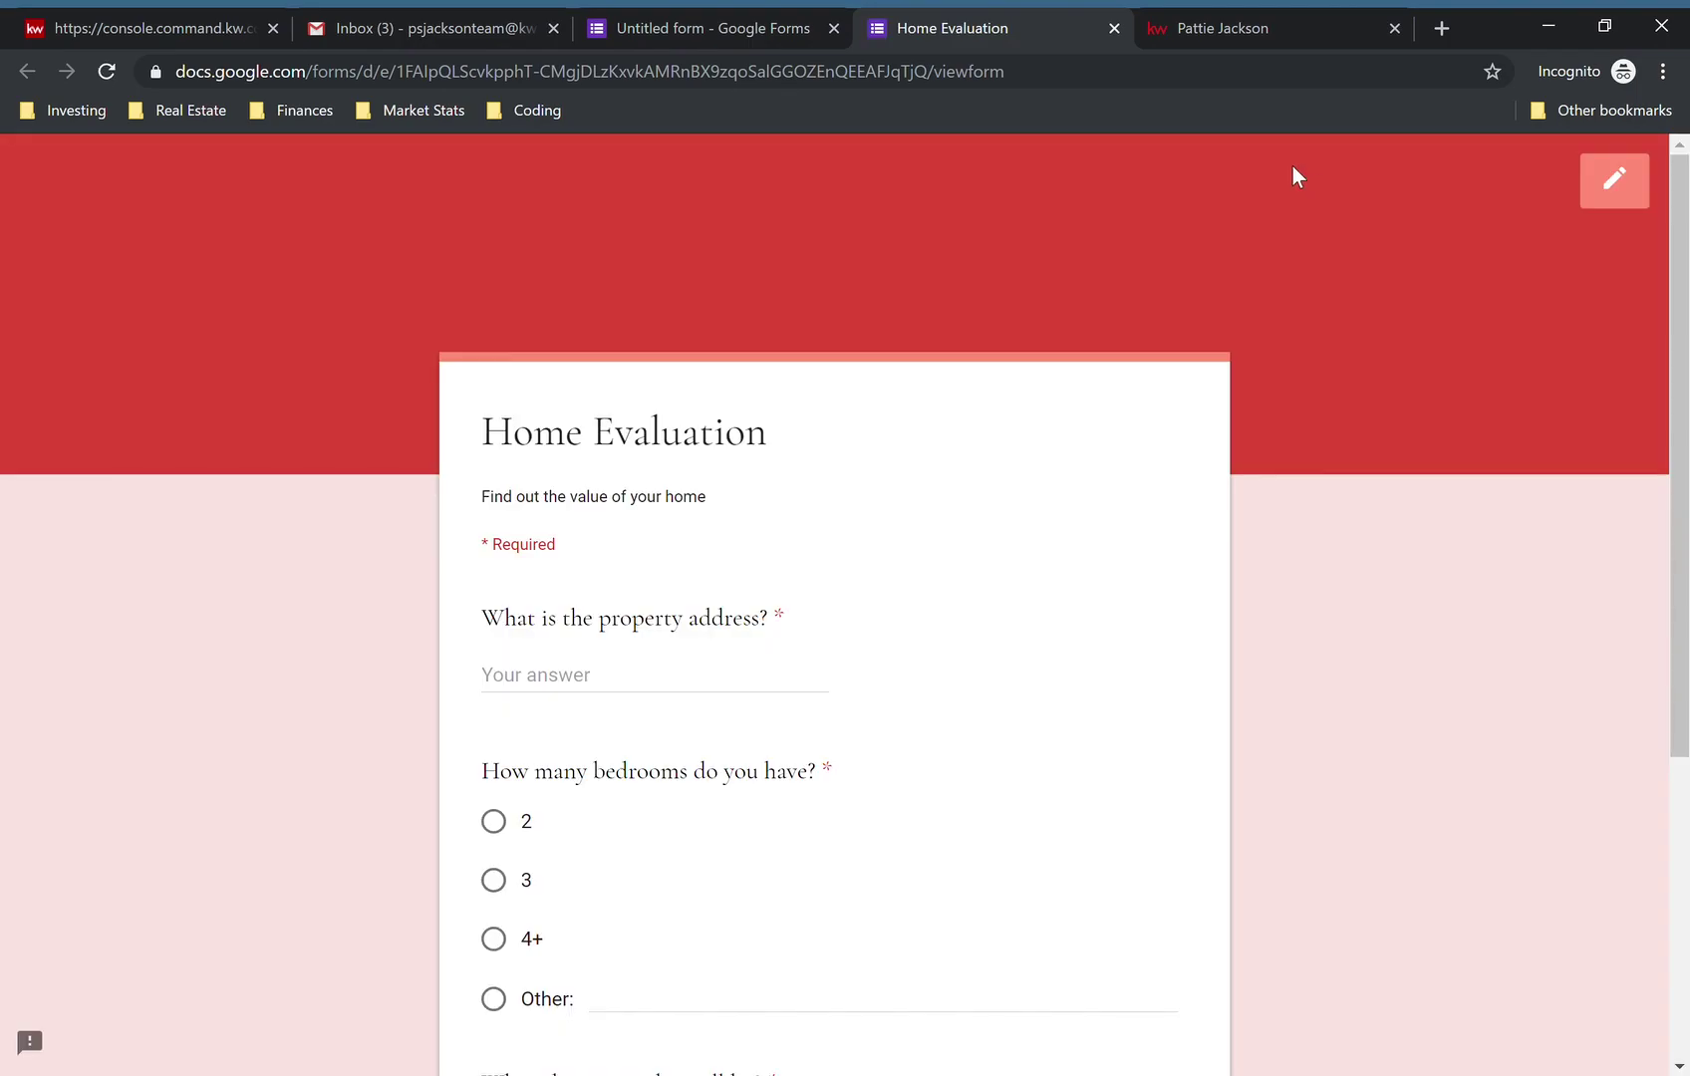
{"action": "scroll", "coordinate": [819, 662], "scroll_direction": "down", "scroll_amount": 5}
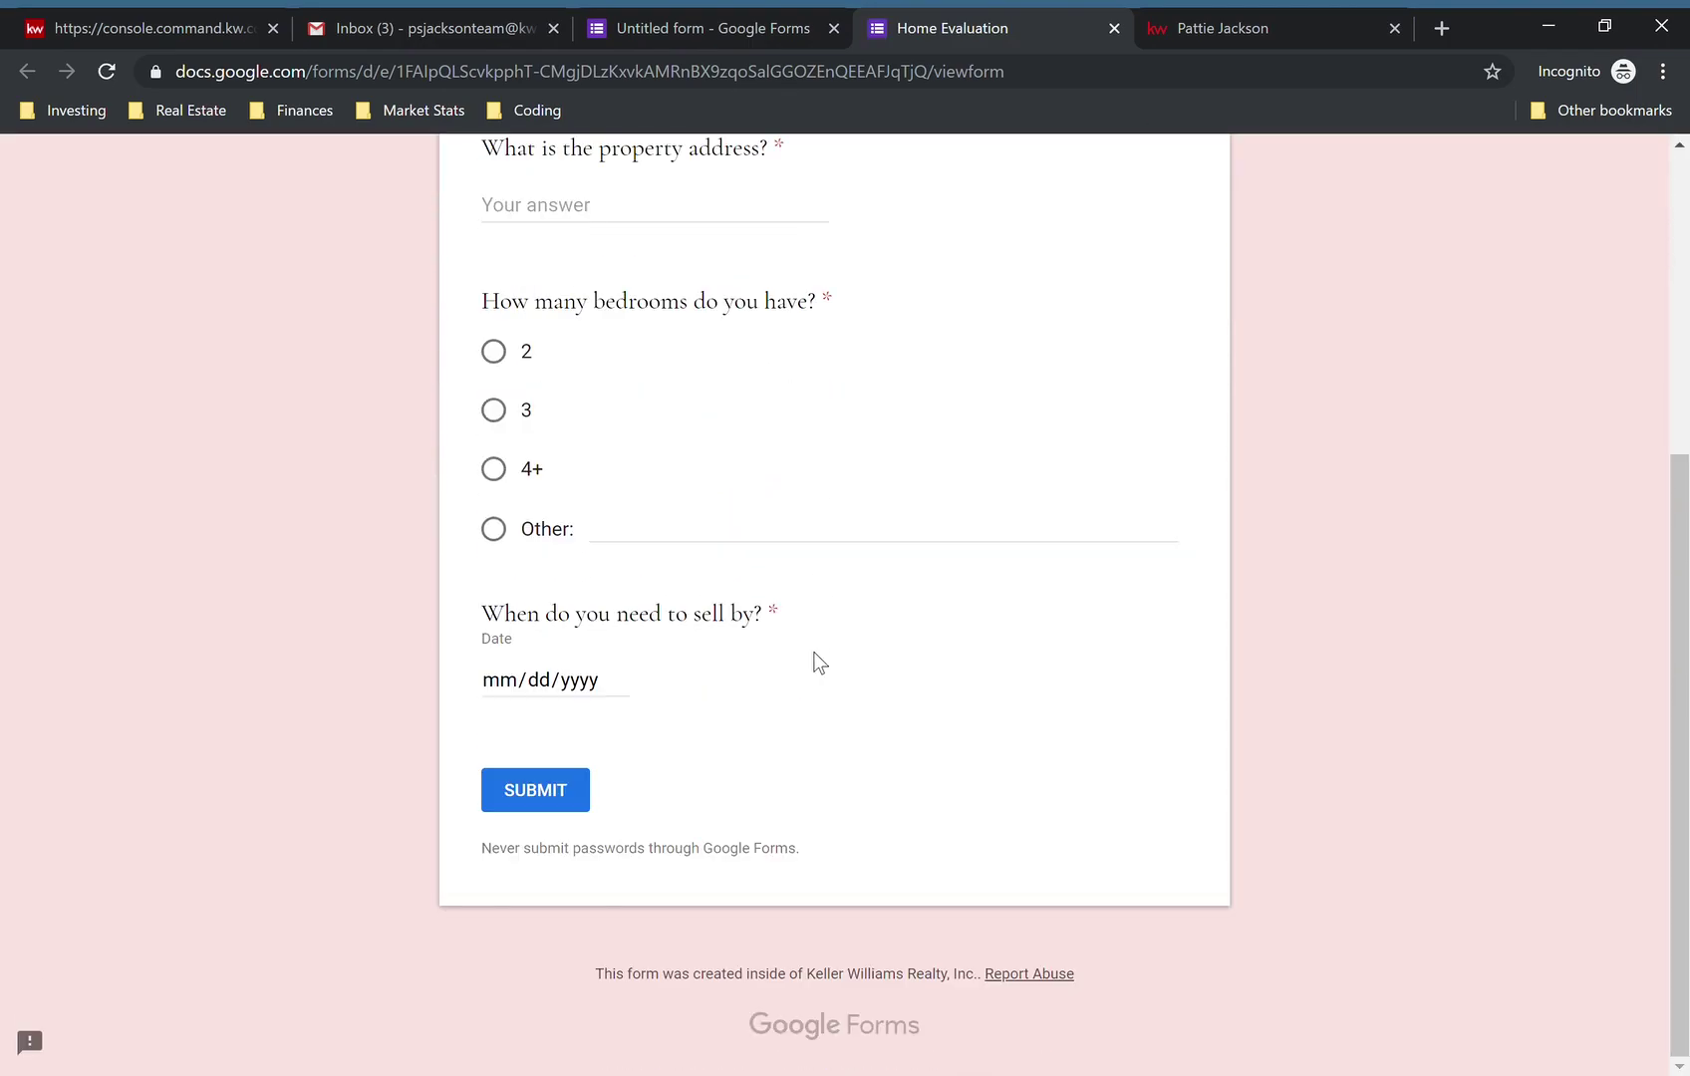
{"action": "scroll", "coordinate": [820, 663], "scroll_direction": "up", "scroll_amount": 5}
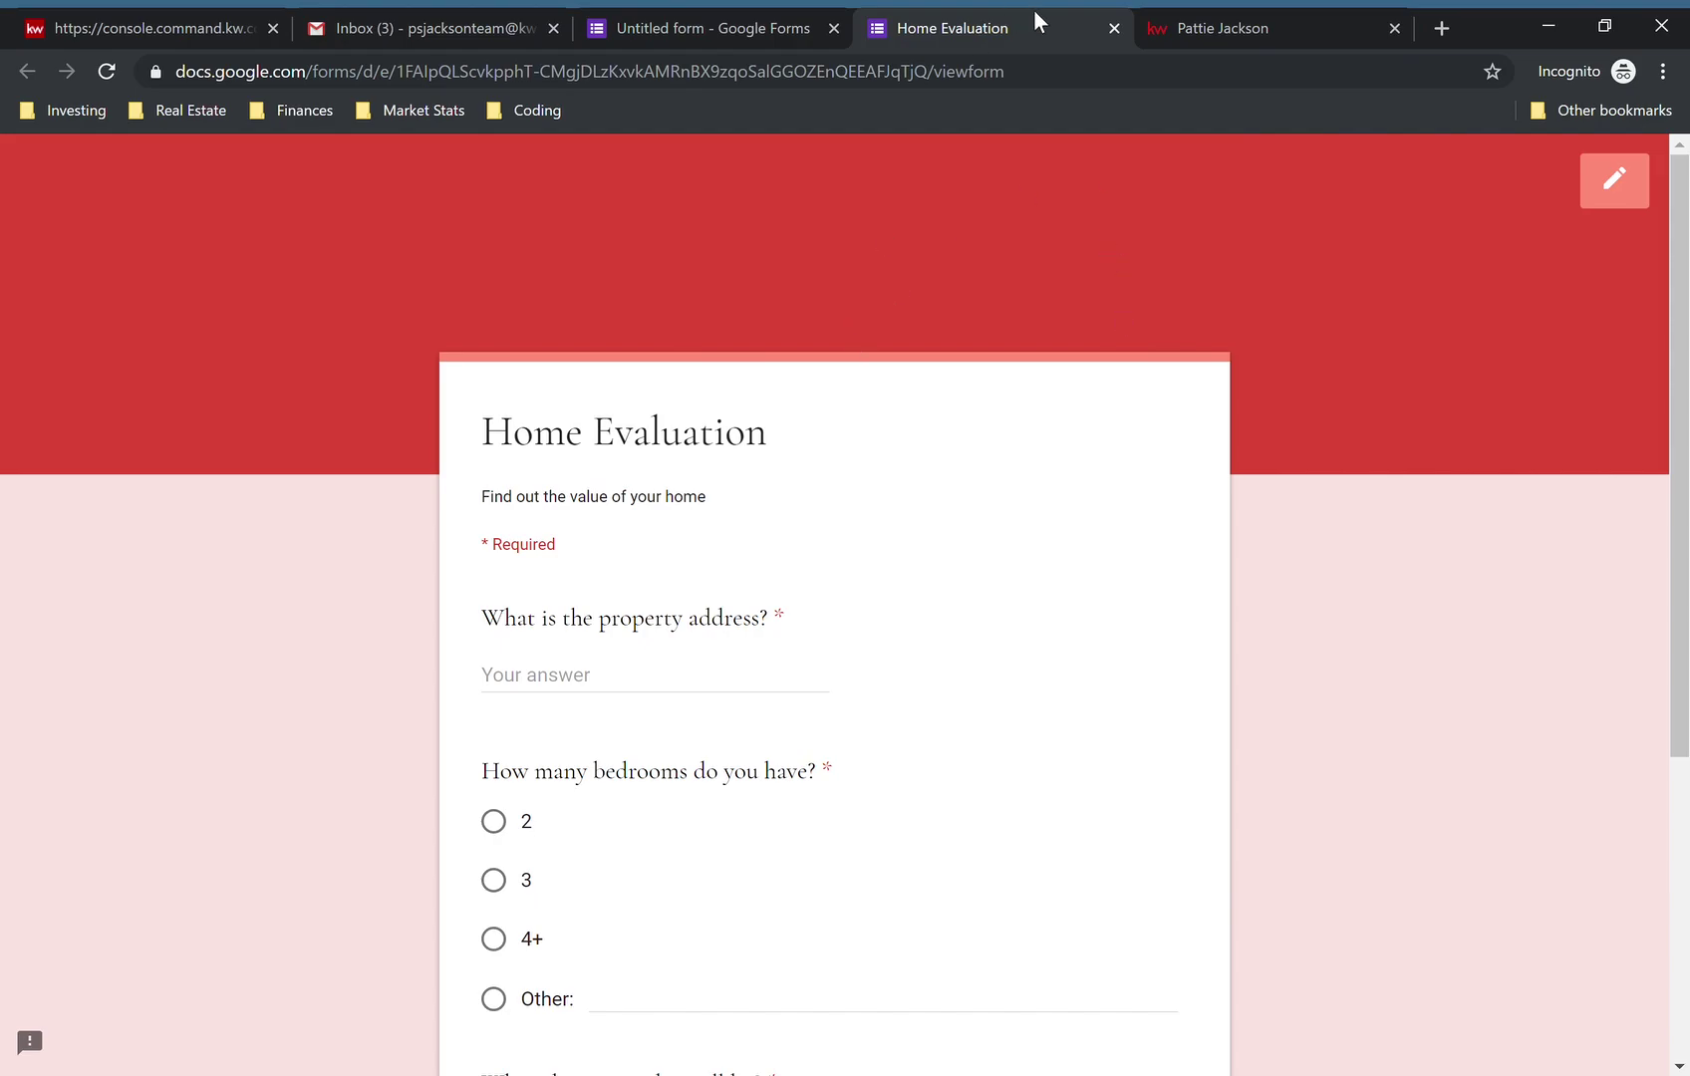
{"action": "left_click", "coordinate": [1114, 29]}
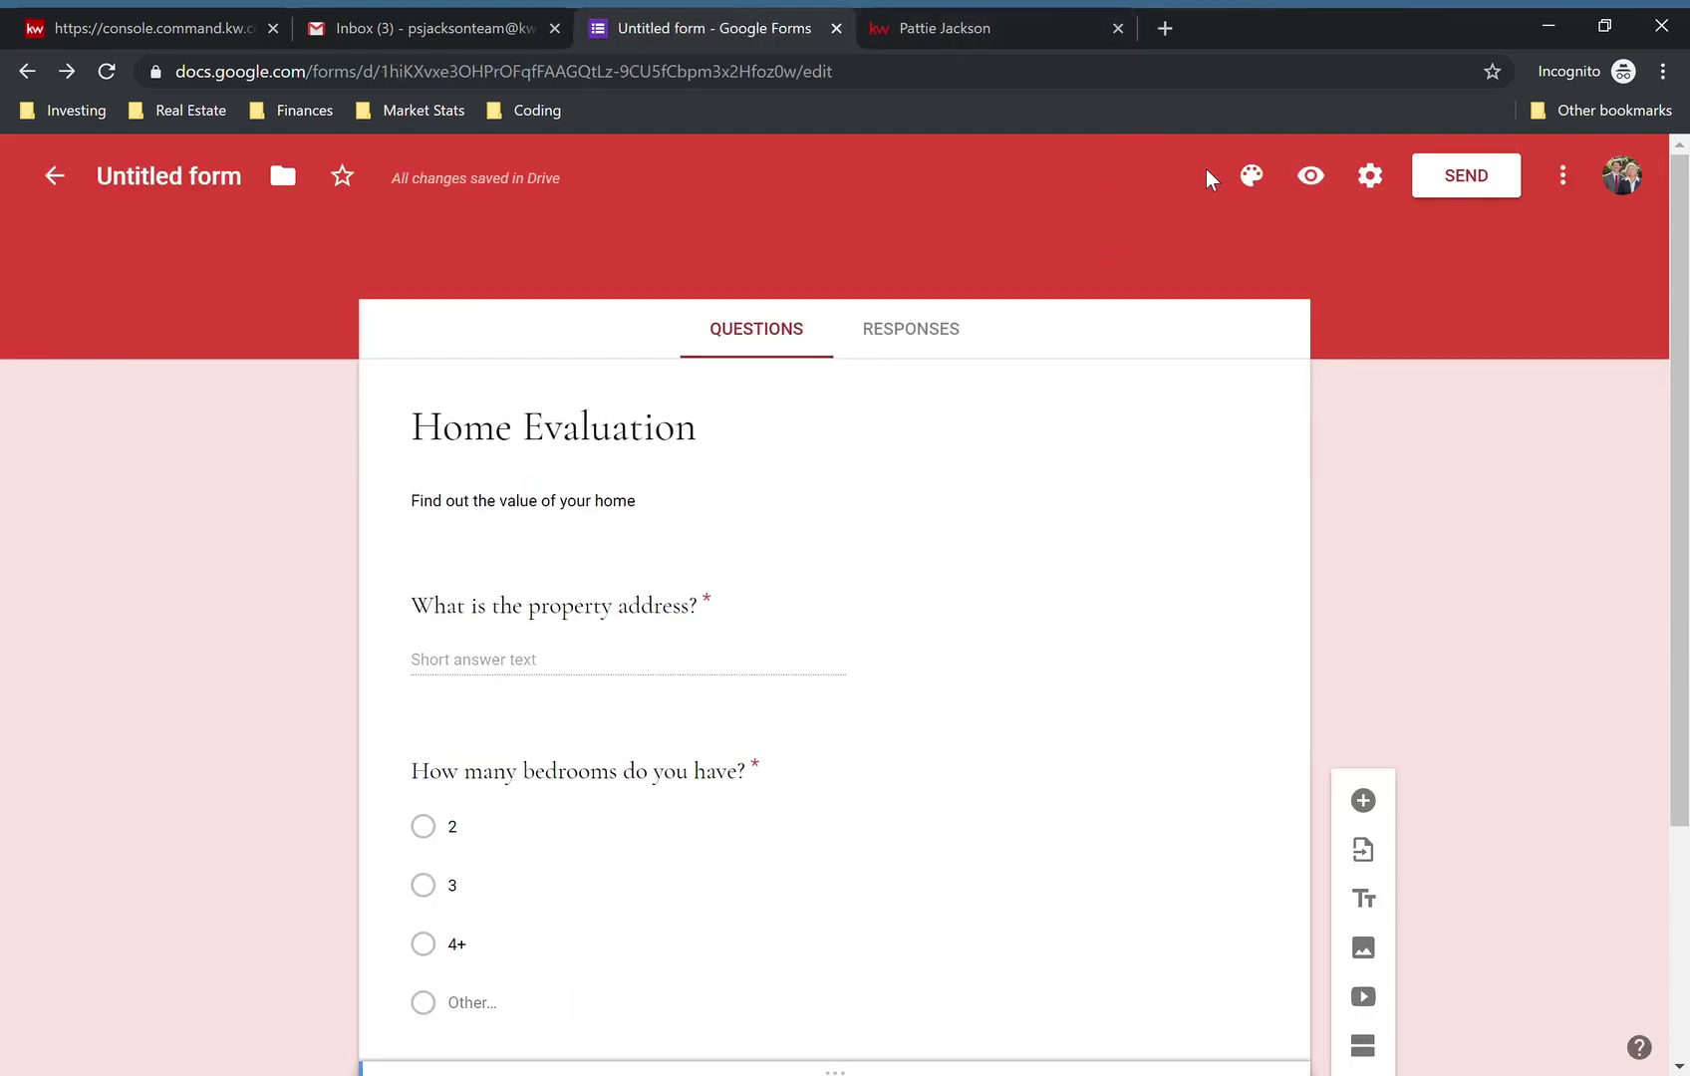
- In Settings, uncheck the restriction to Keller Williams Realty users
{"action": "left_click", "coordinate": [1369, 179]}
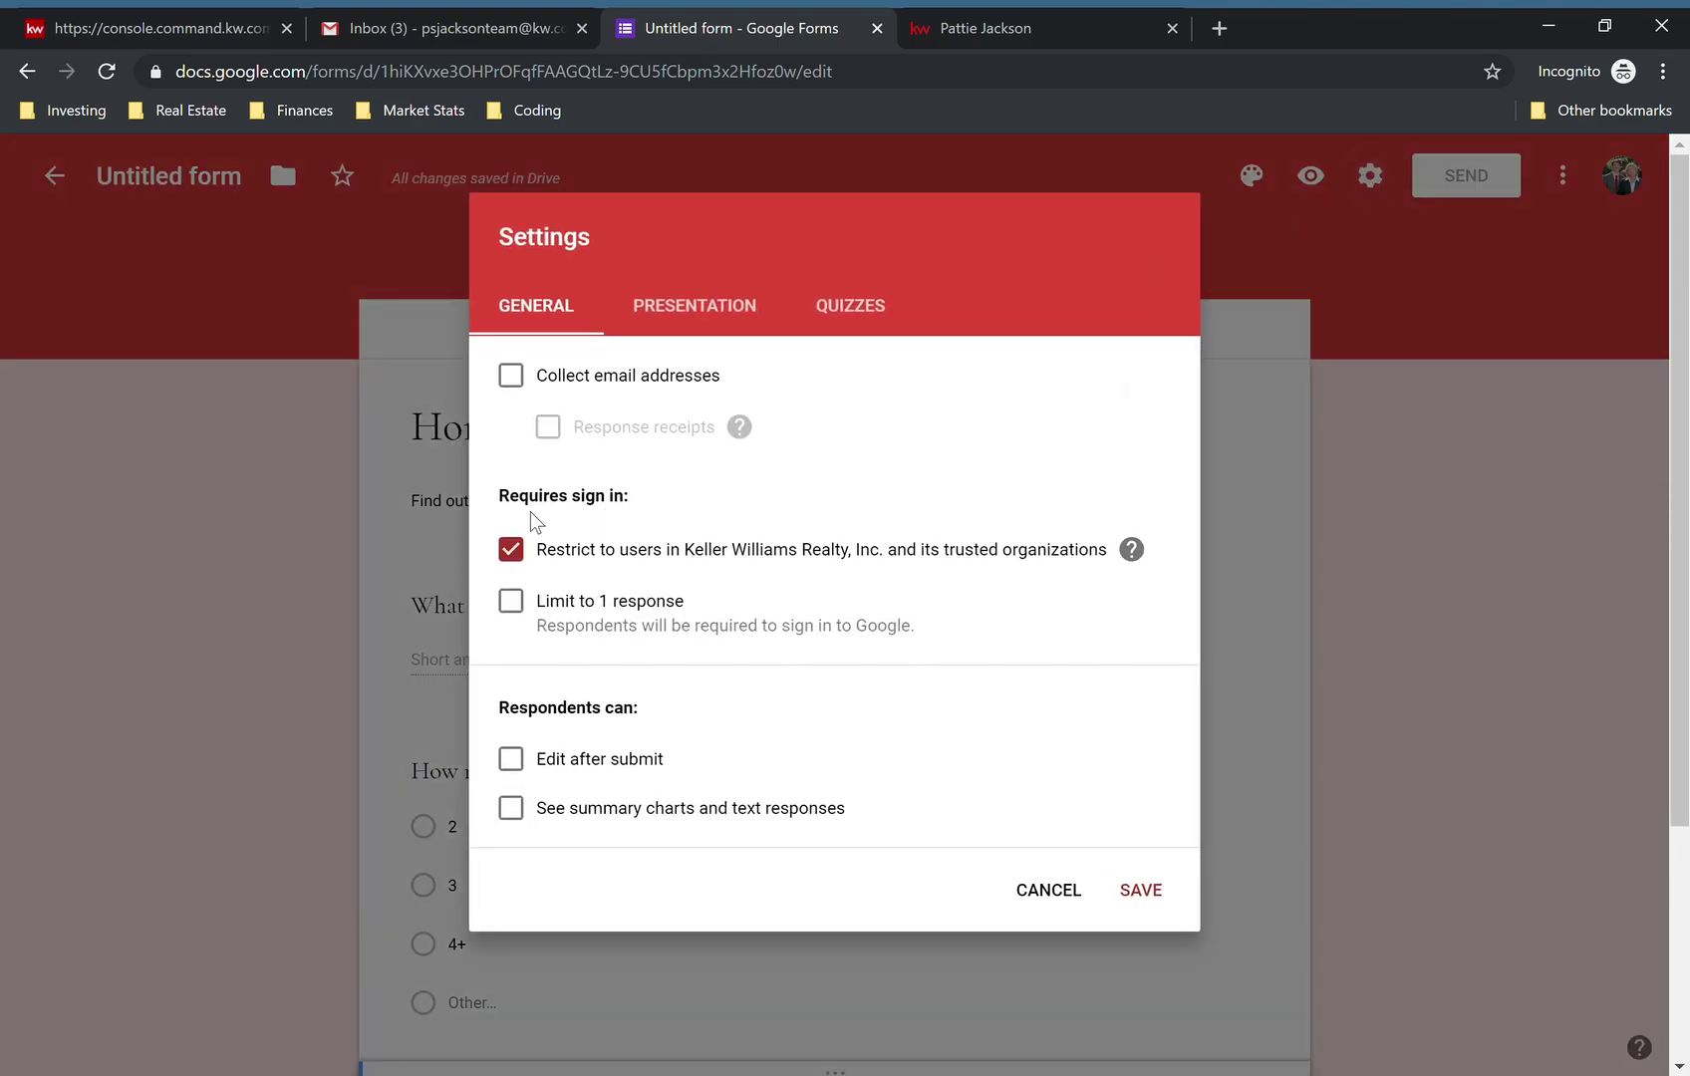
{"action": "left_click_drag", "start_coordinate": [498, 495], "coordinate": [633, 492]}
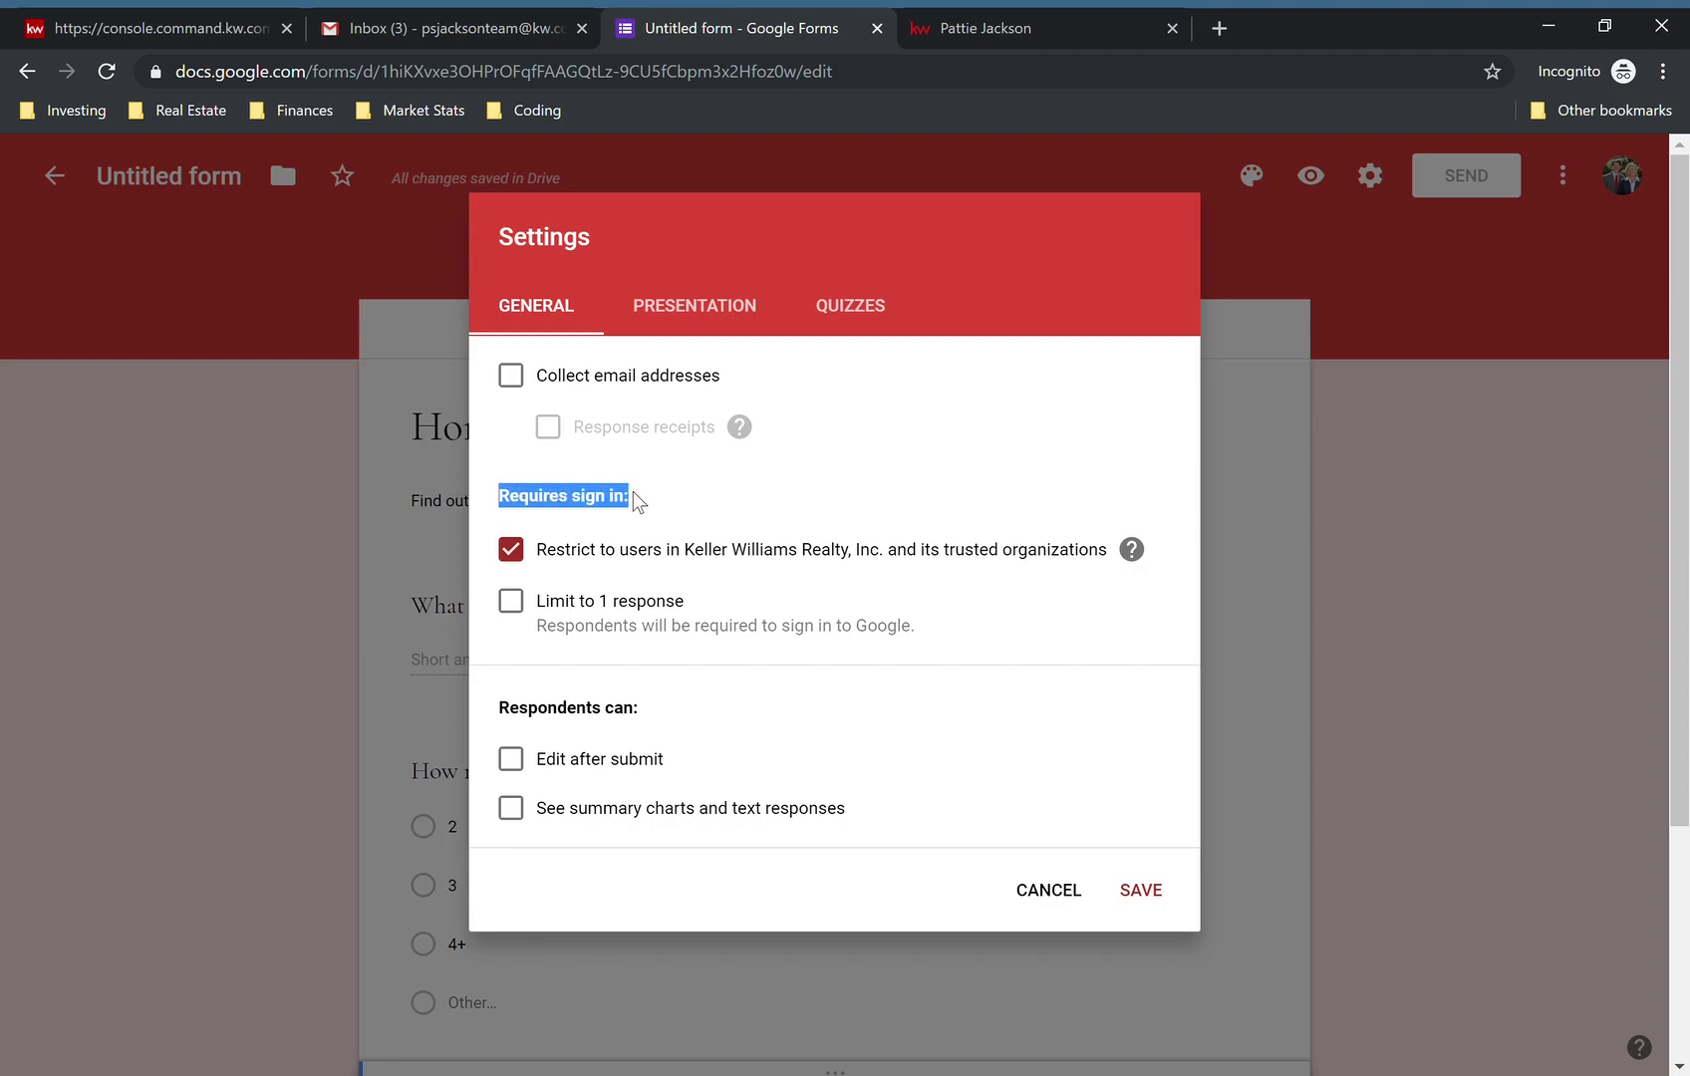
{"action": "left_click", "coordinate": [736, 503]}
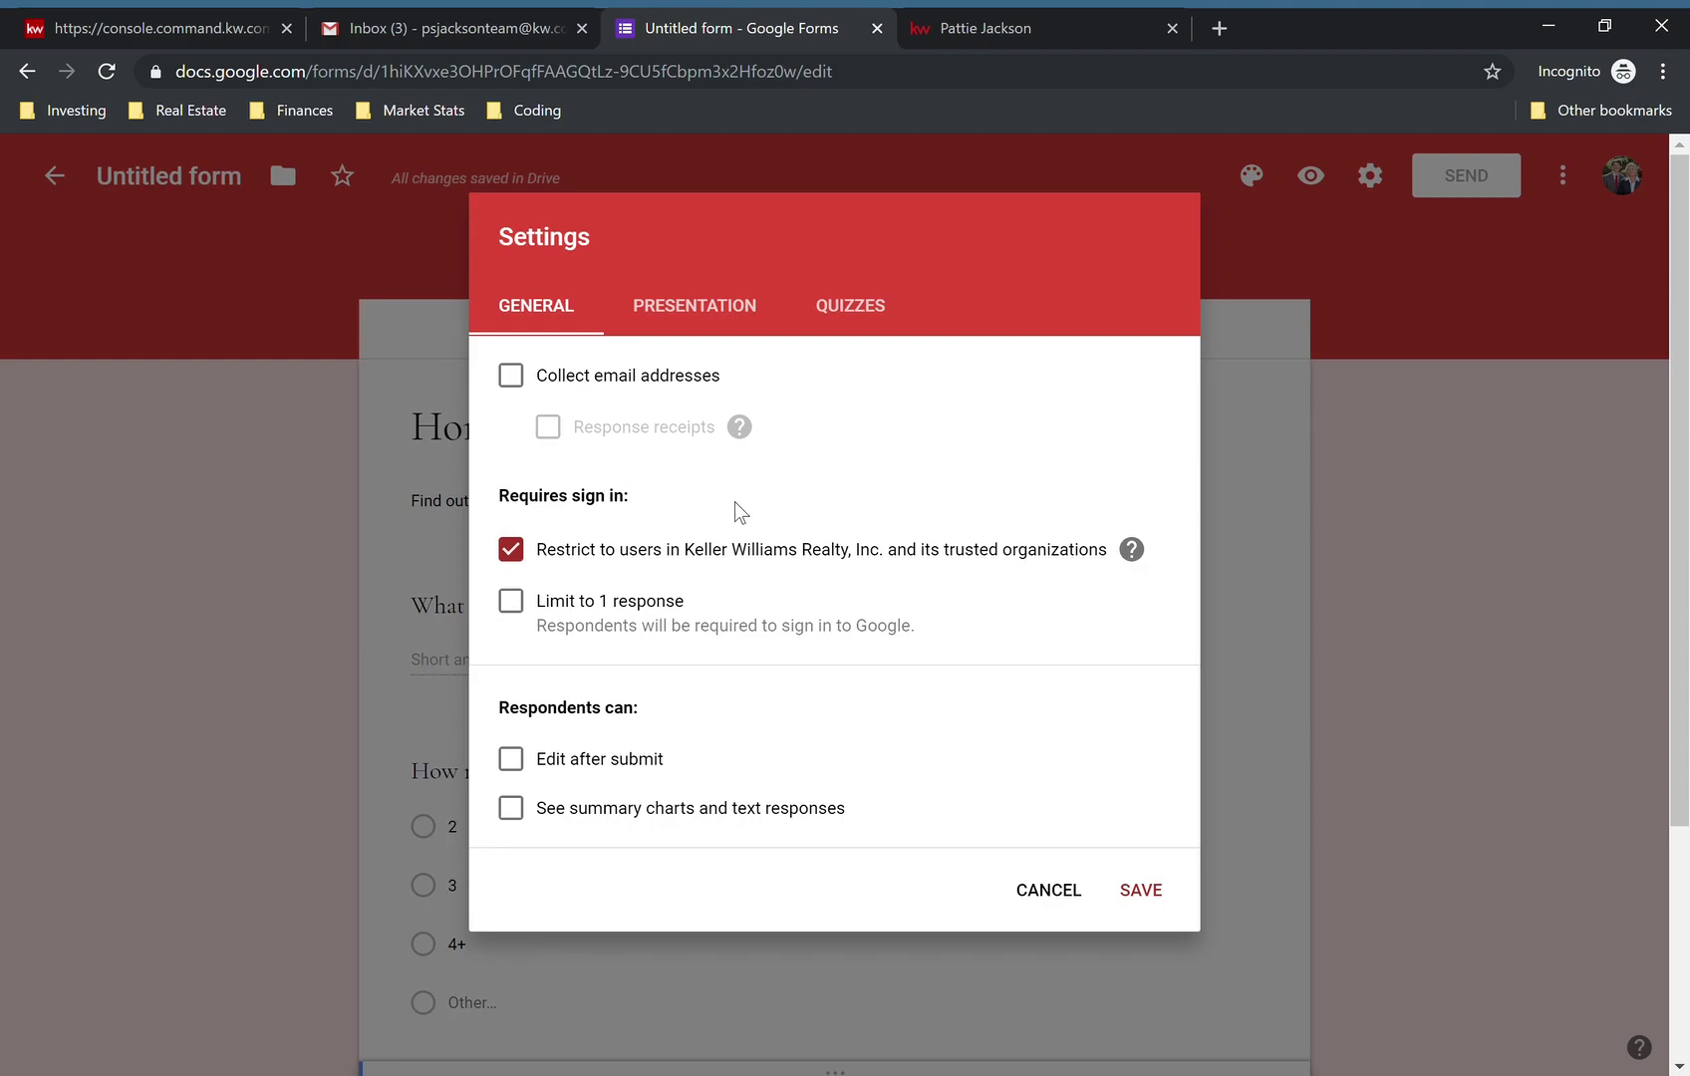
{"action": "left_click", "coordinate": [528, 560]}
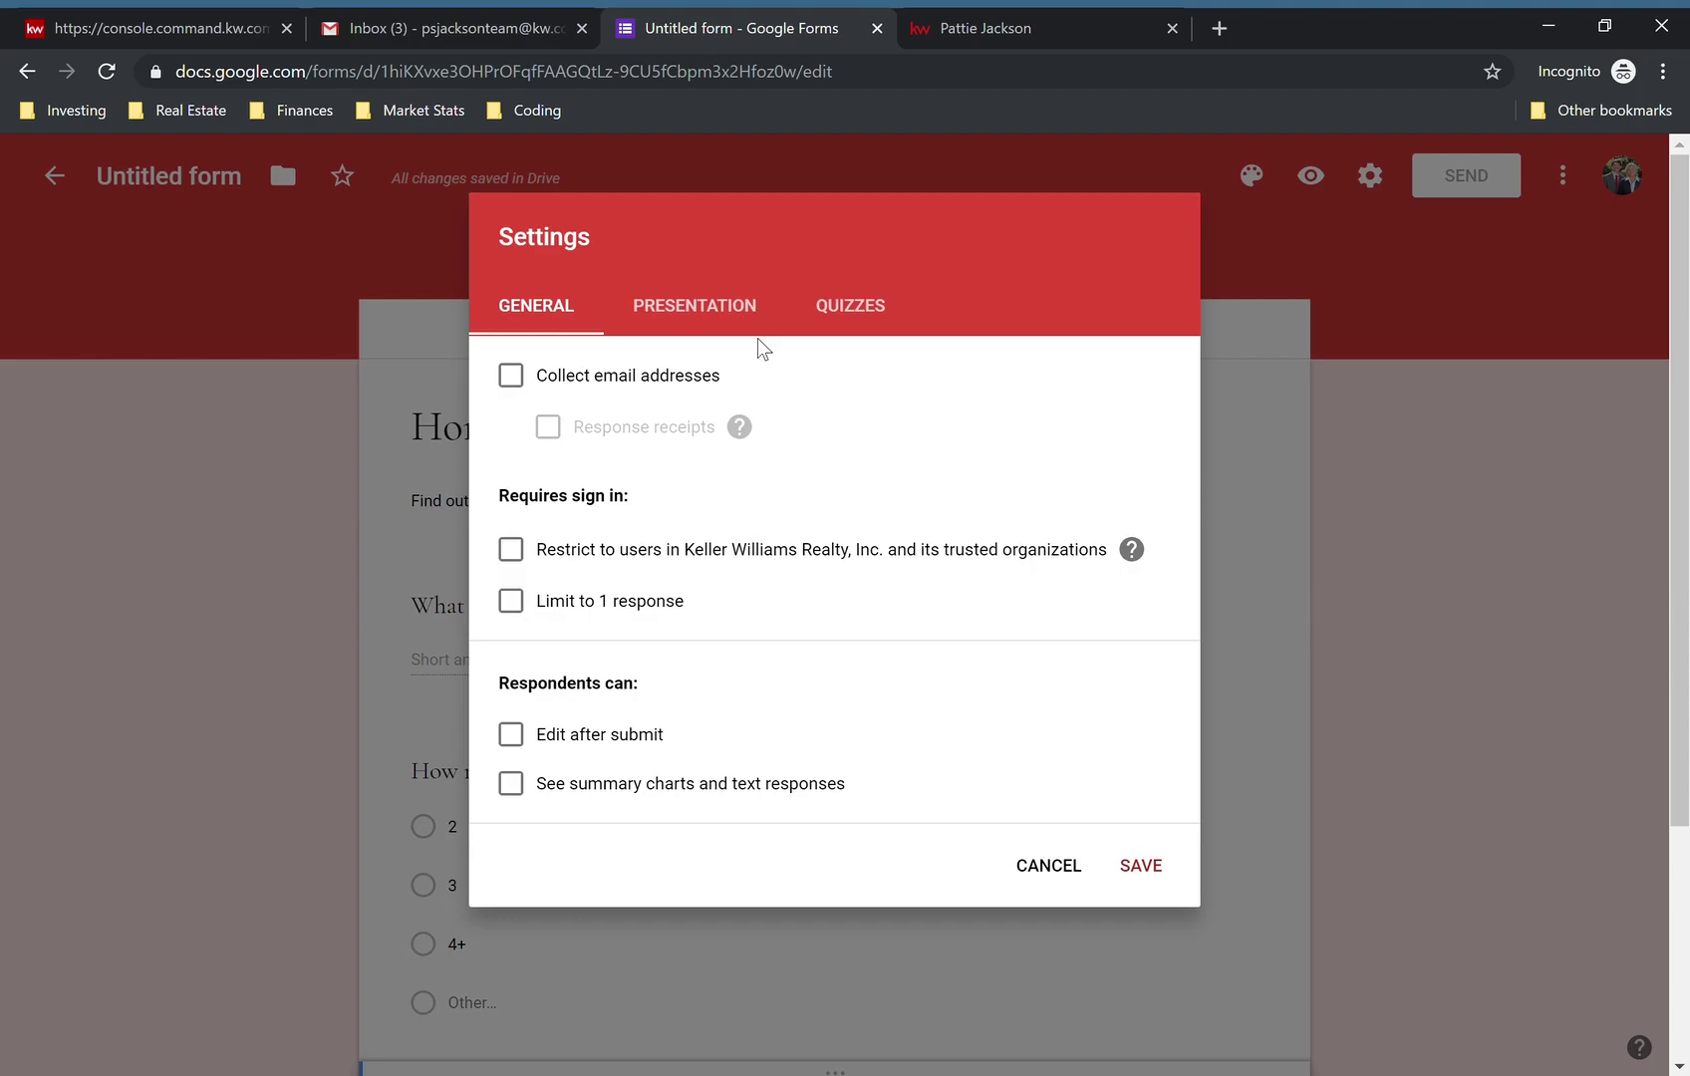
- Switch to the Presentation settings and select the confirmation message field
{"action": "left_click", "coordinate": [707, 310]}
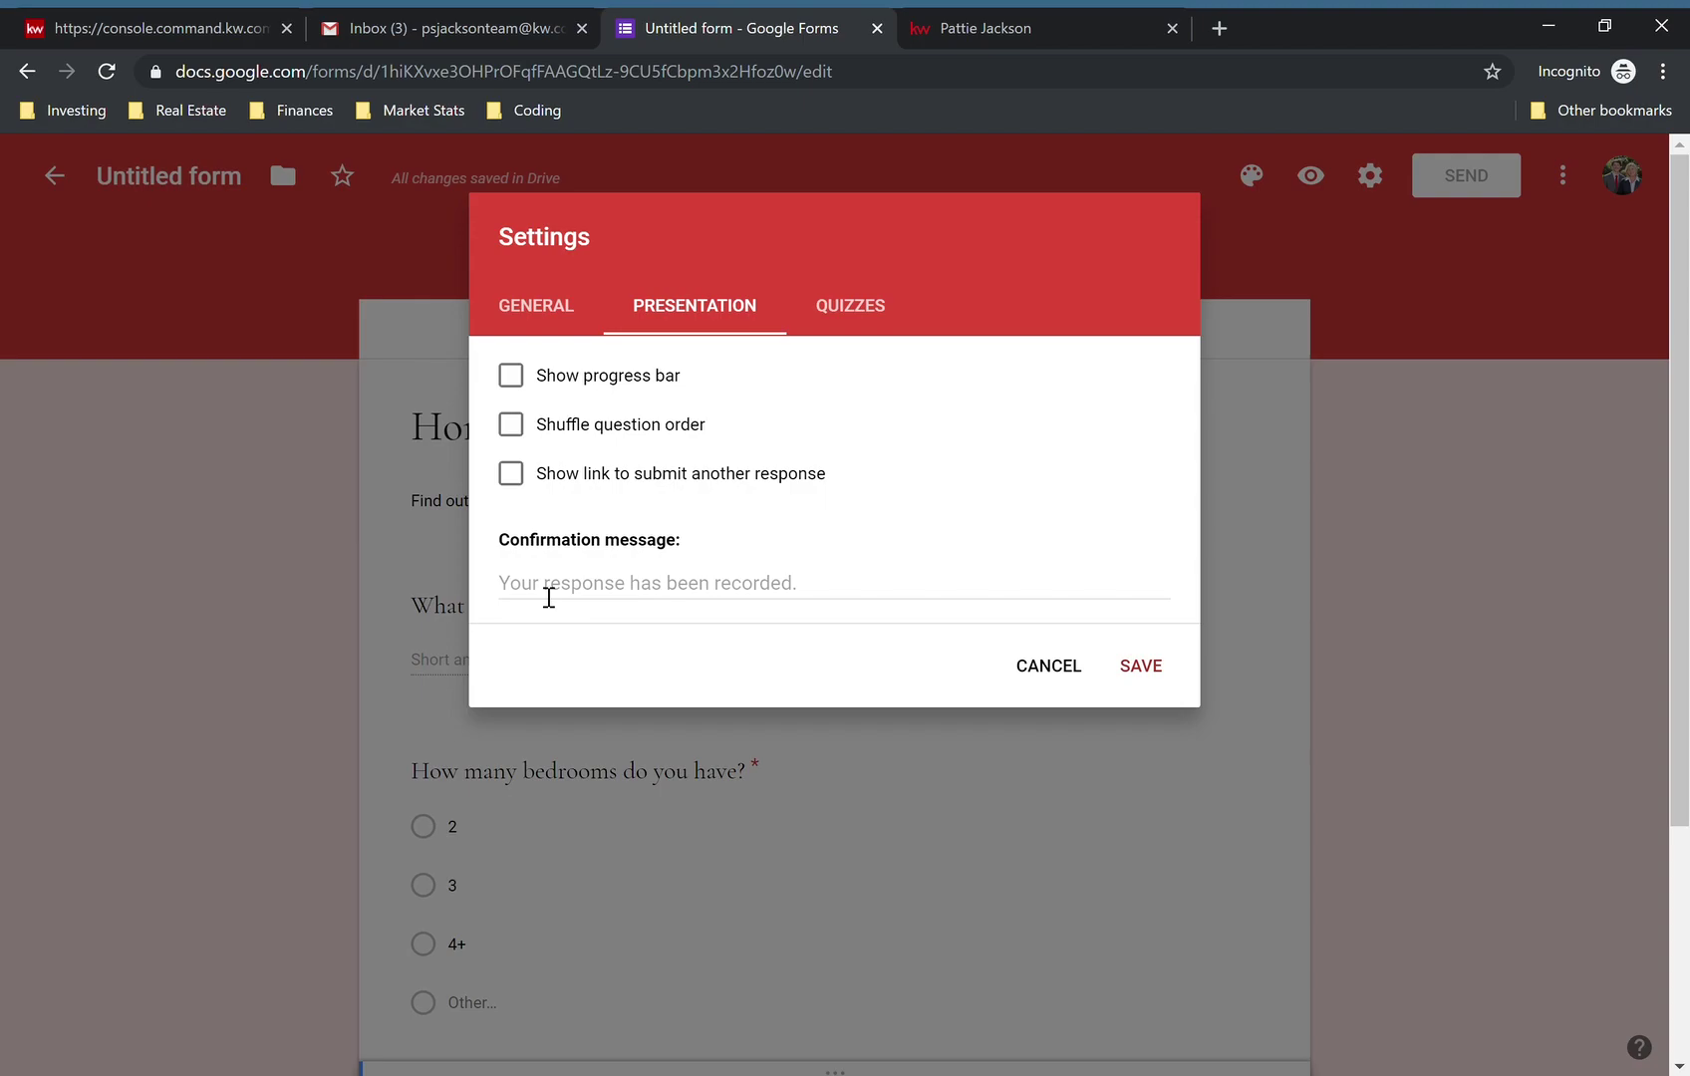
{"action": "left_click", "coordinate": [642, 596]}
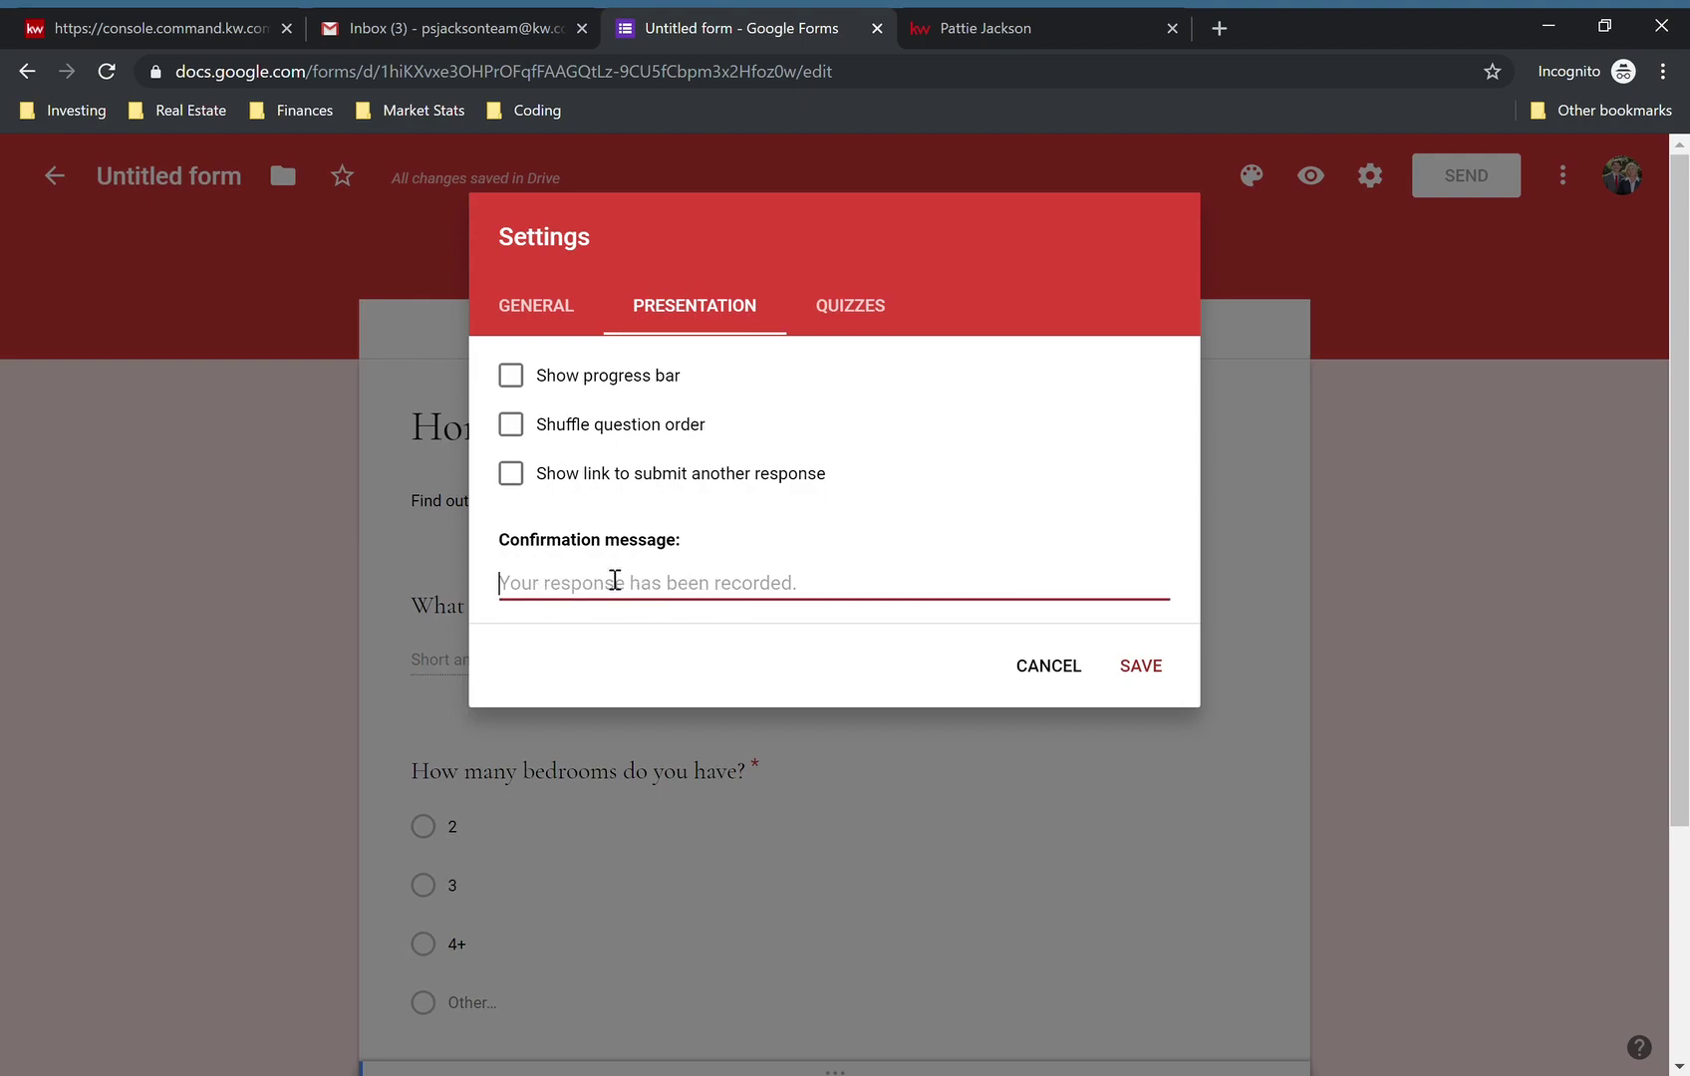
{"action": "left_click_drag", "start_coordinate": [502, 543], "coordinate": [682, 547]}
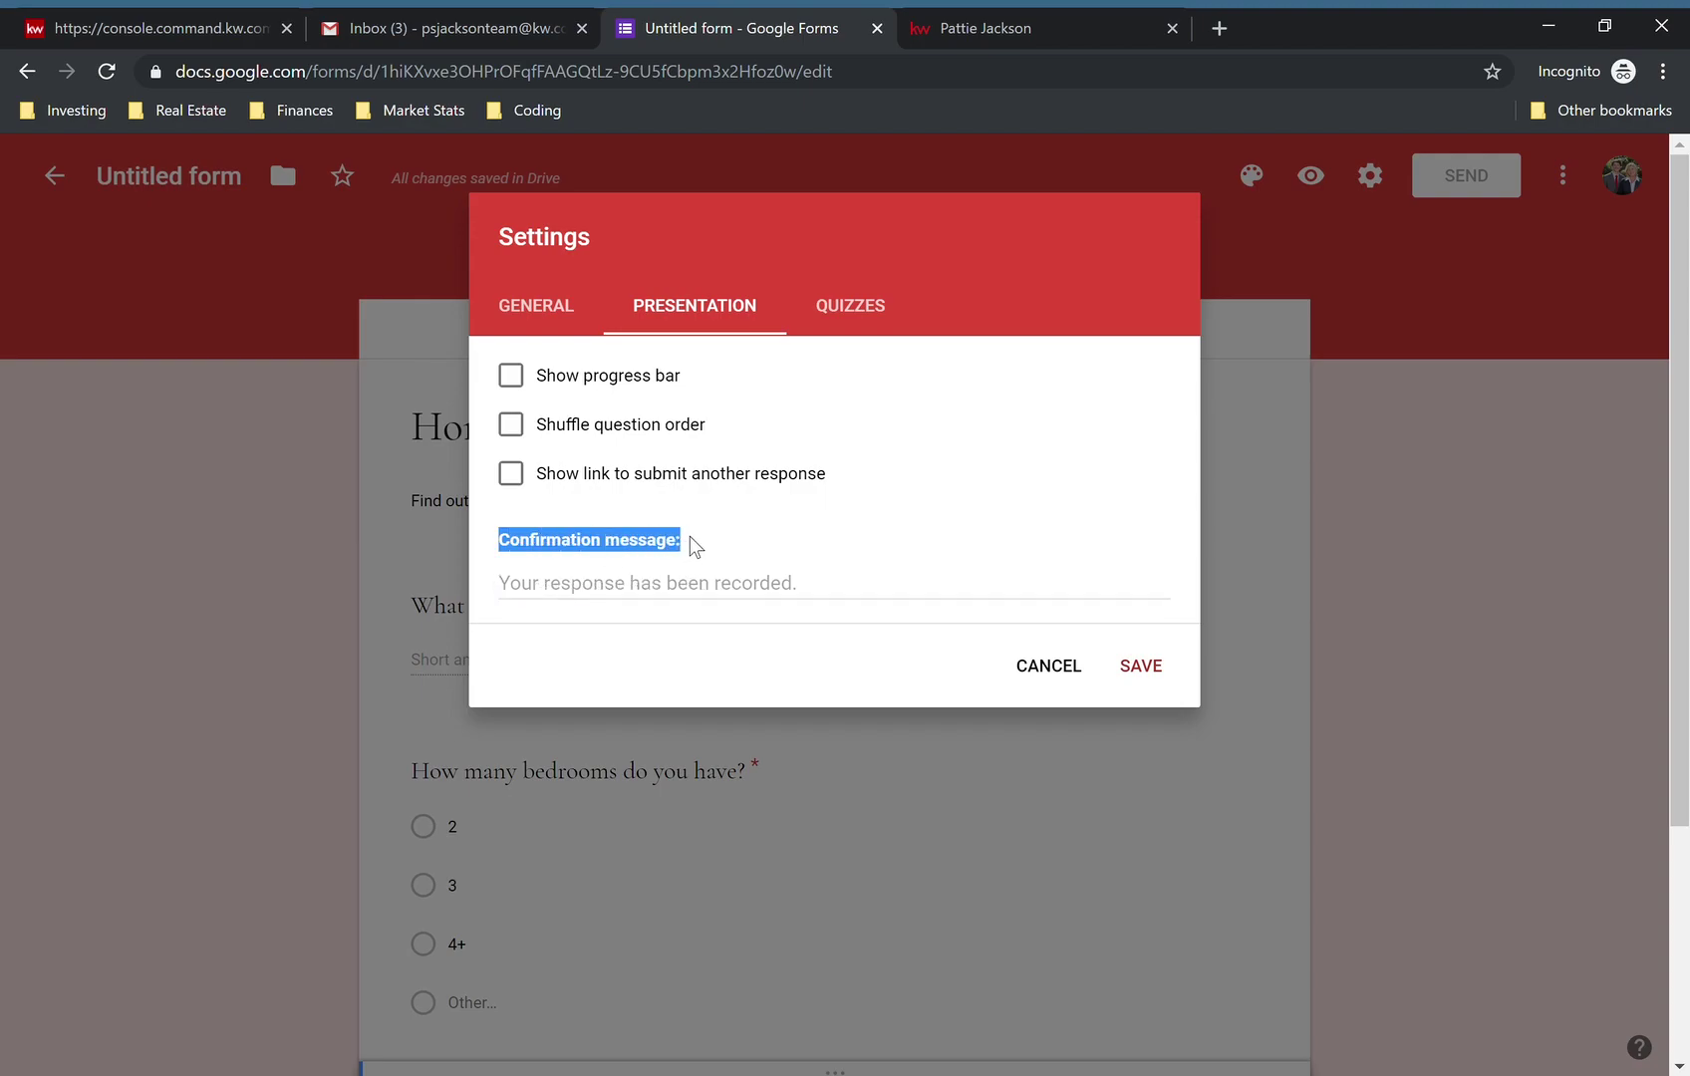
- Set the confirmation message to 'Thank you! We have received your form…' and save
{"action": "left_click", "coordinate": [690, 539]}
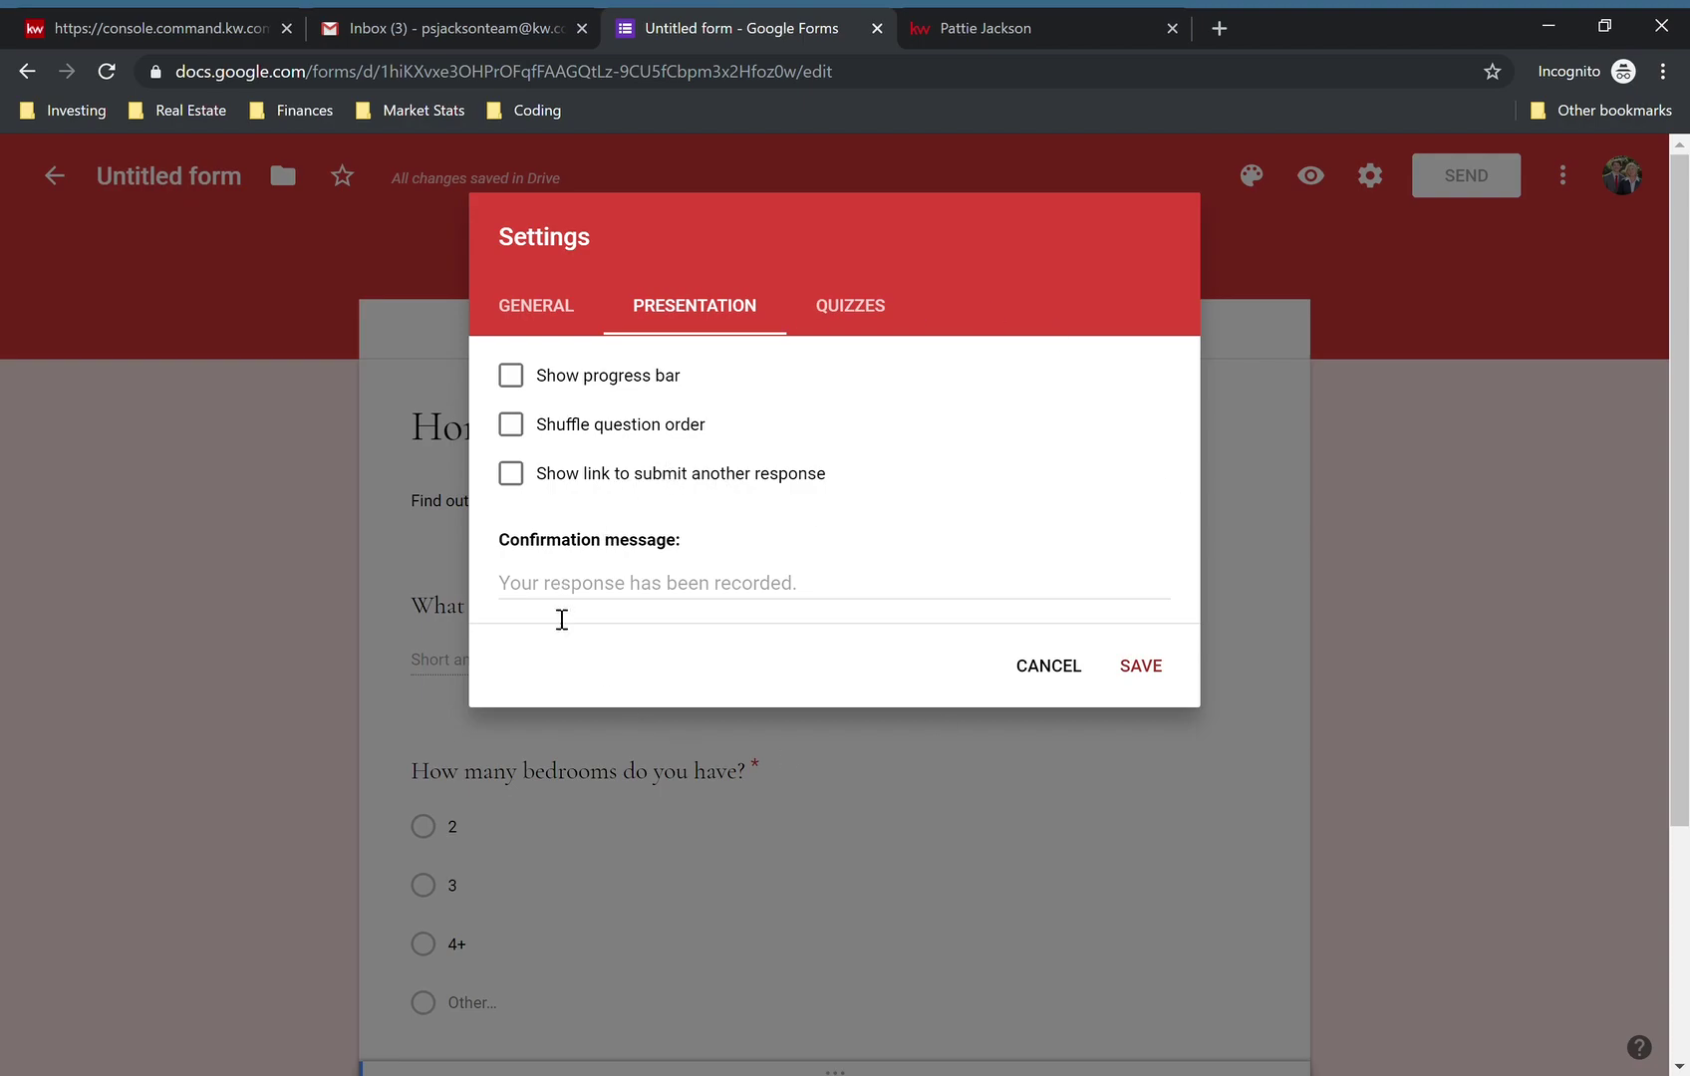
{"action": "left_click", "coordinate": [667, 592]}
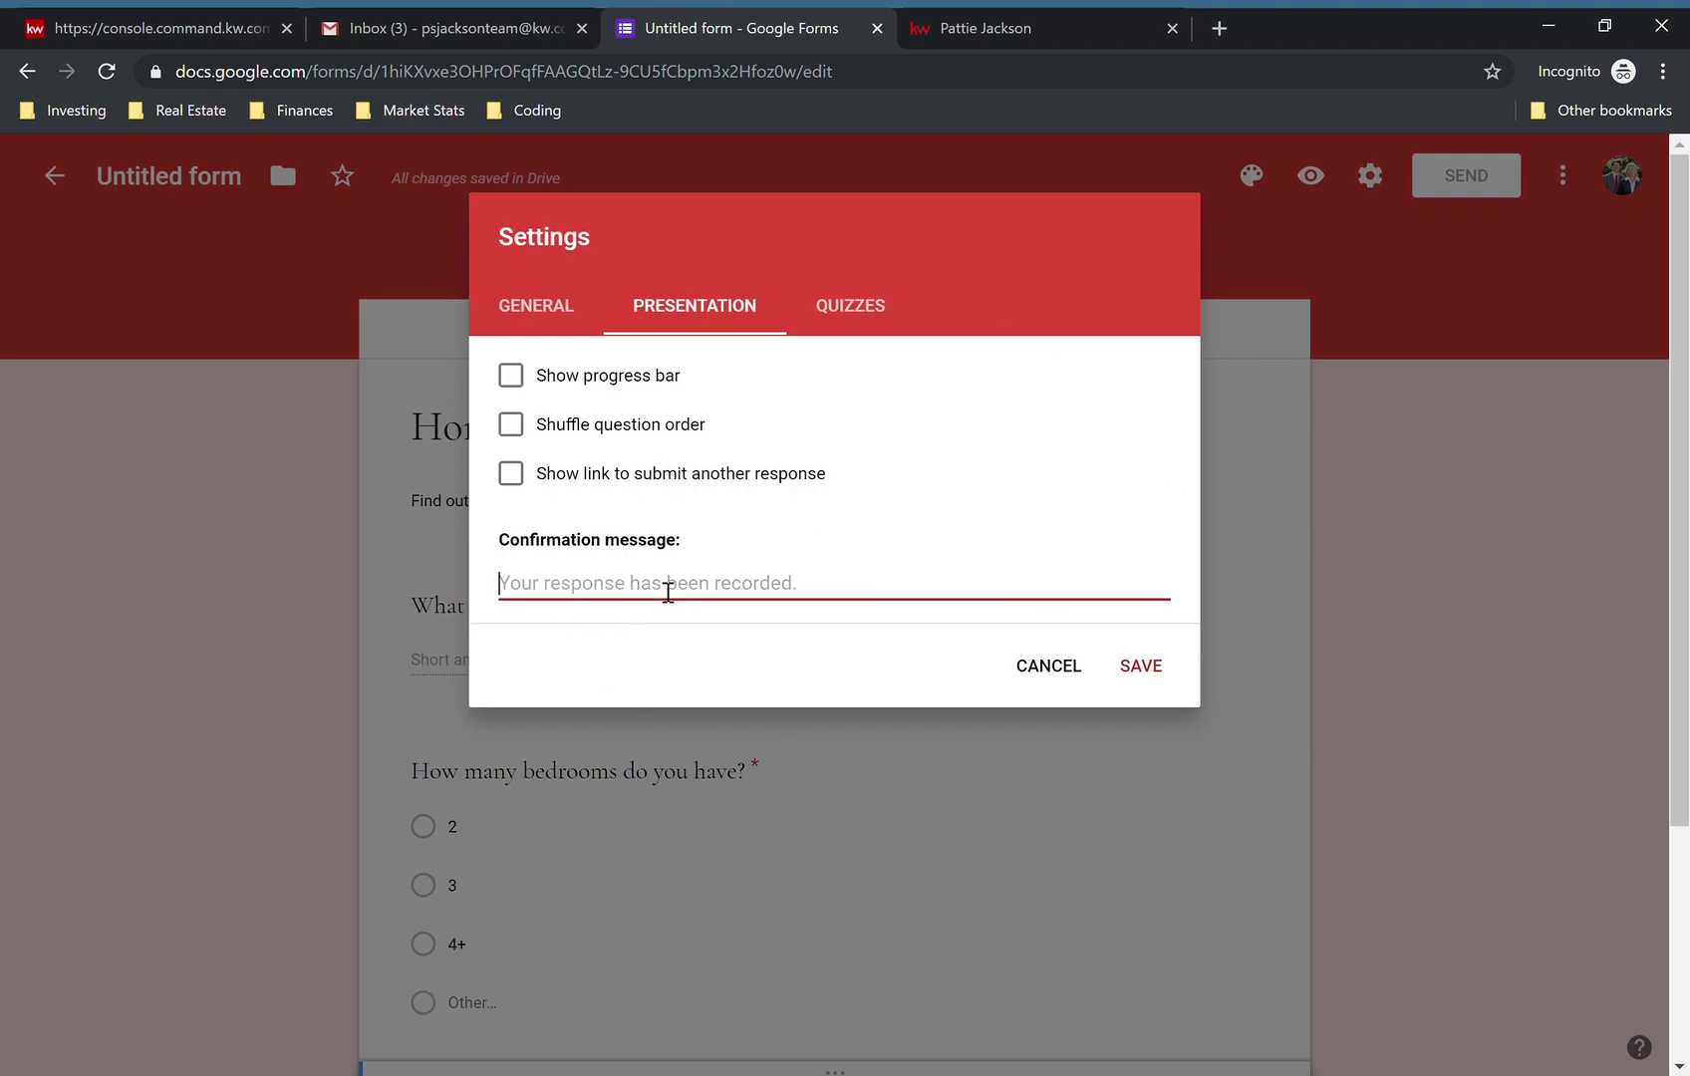
{"action": "type", "text": "Th"}
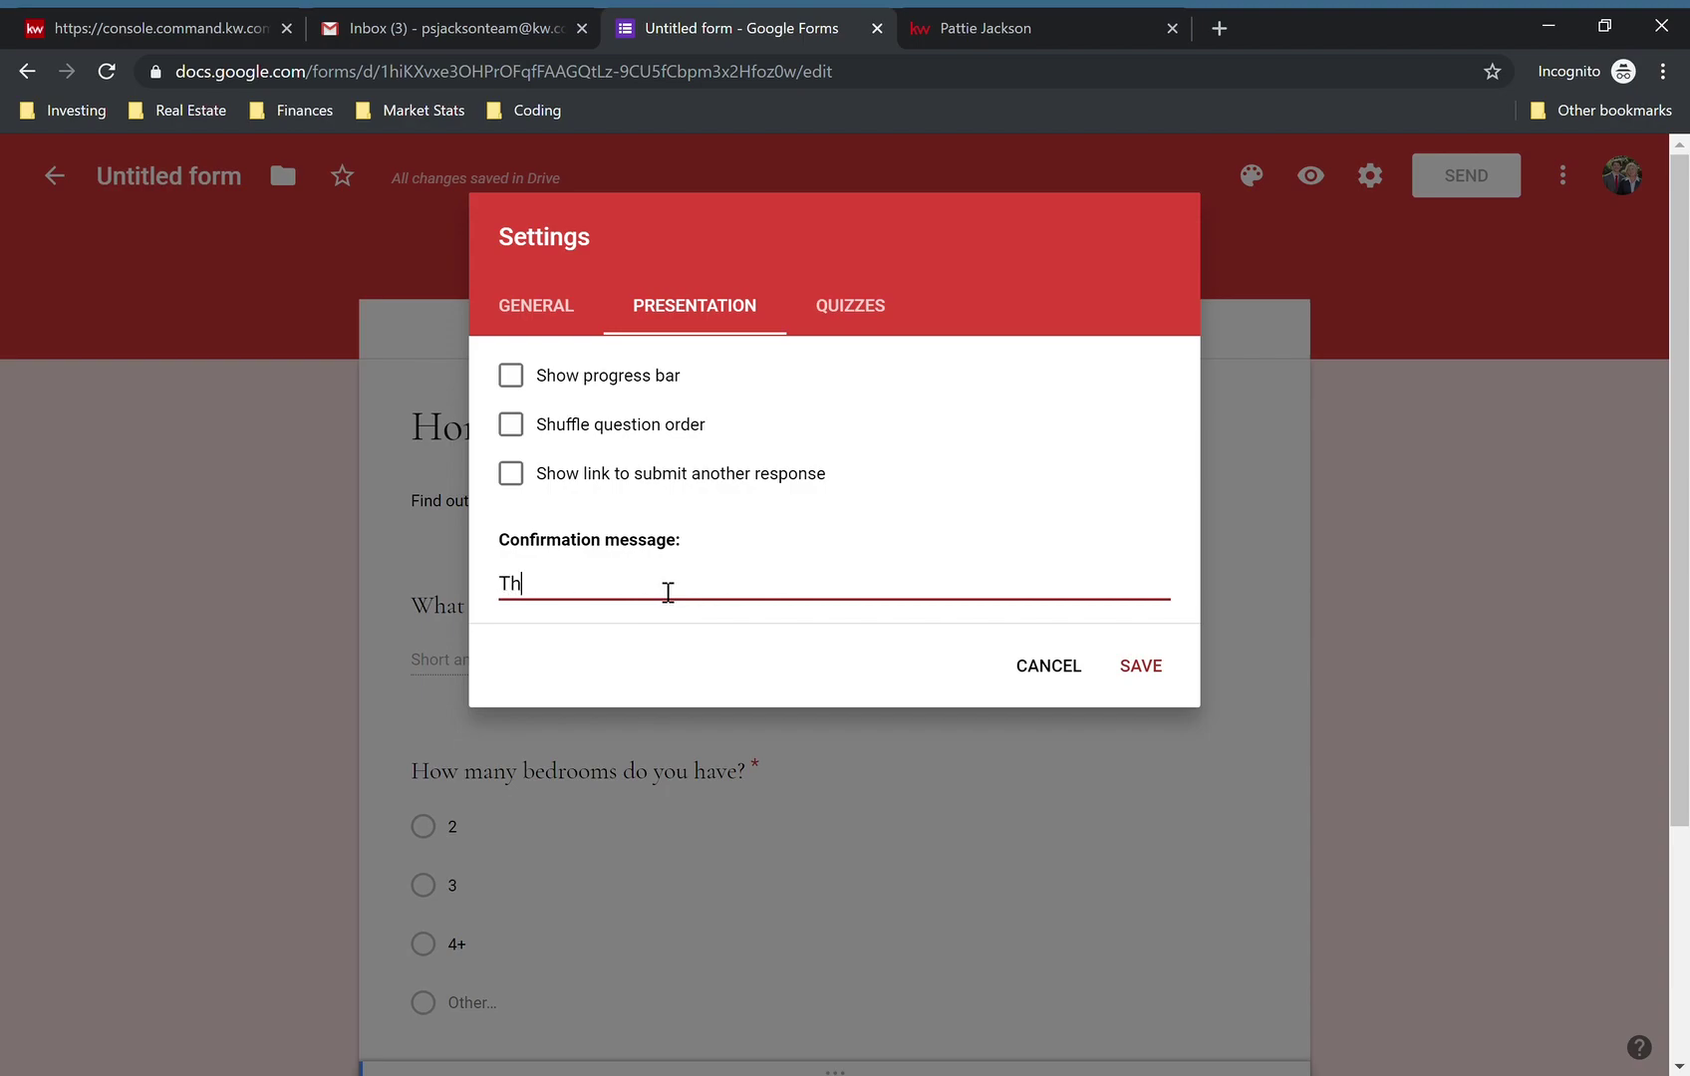
{"action": "type", "text": "ank you! We have received your for"}
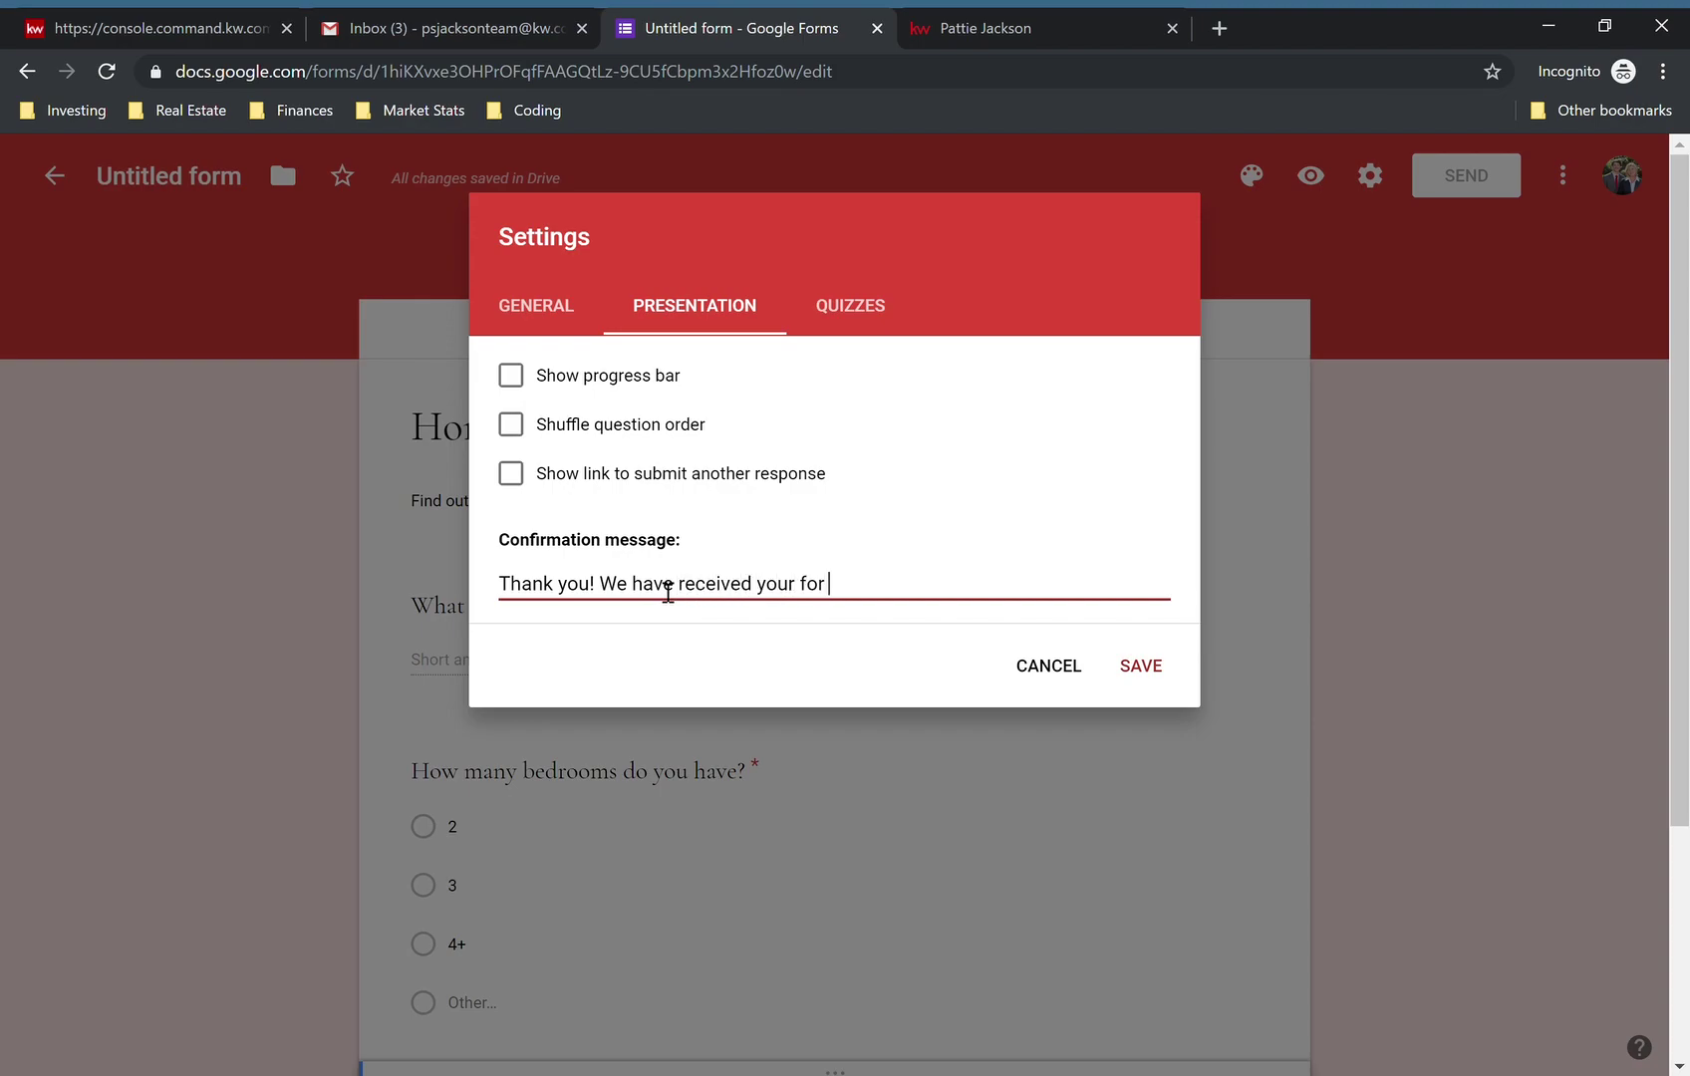
{"action": "type", "text": "m and will be in contact by th"}
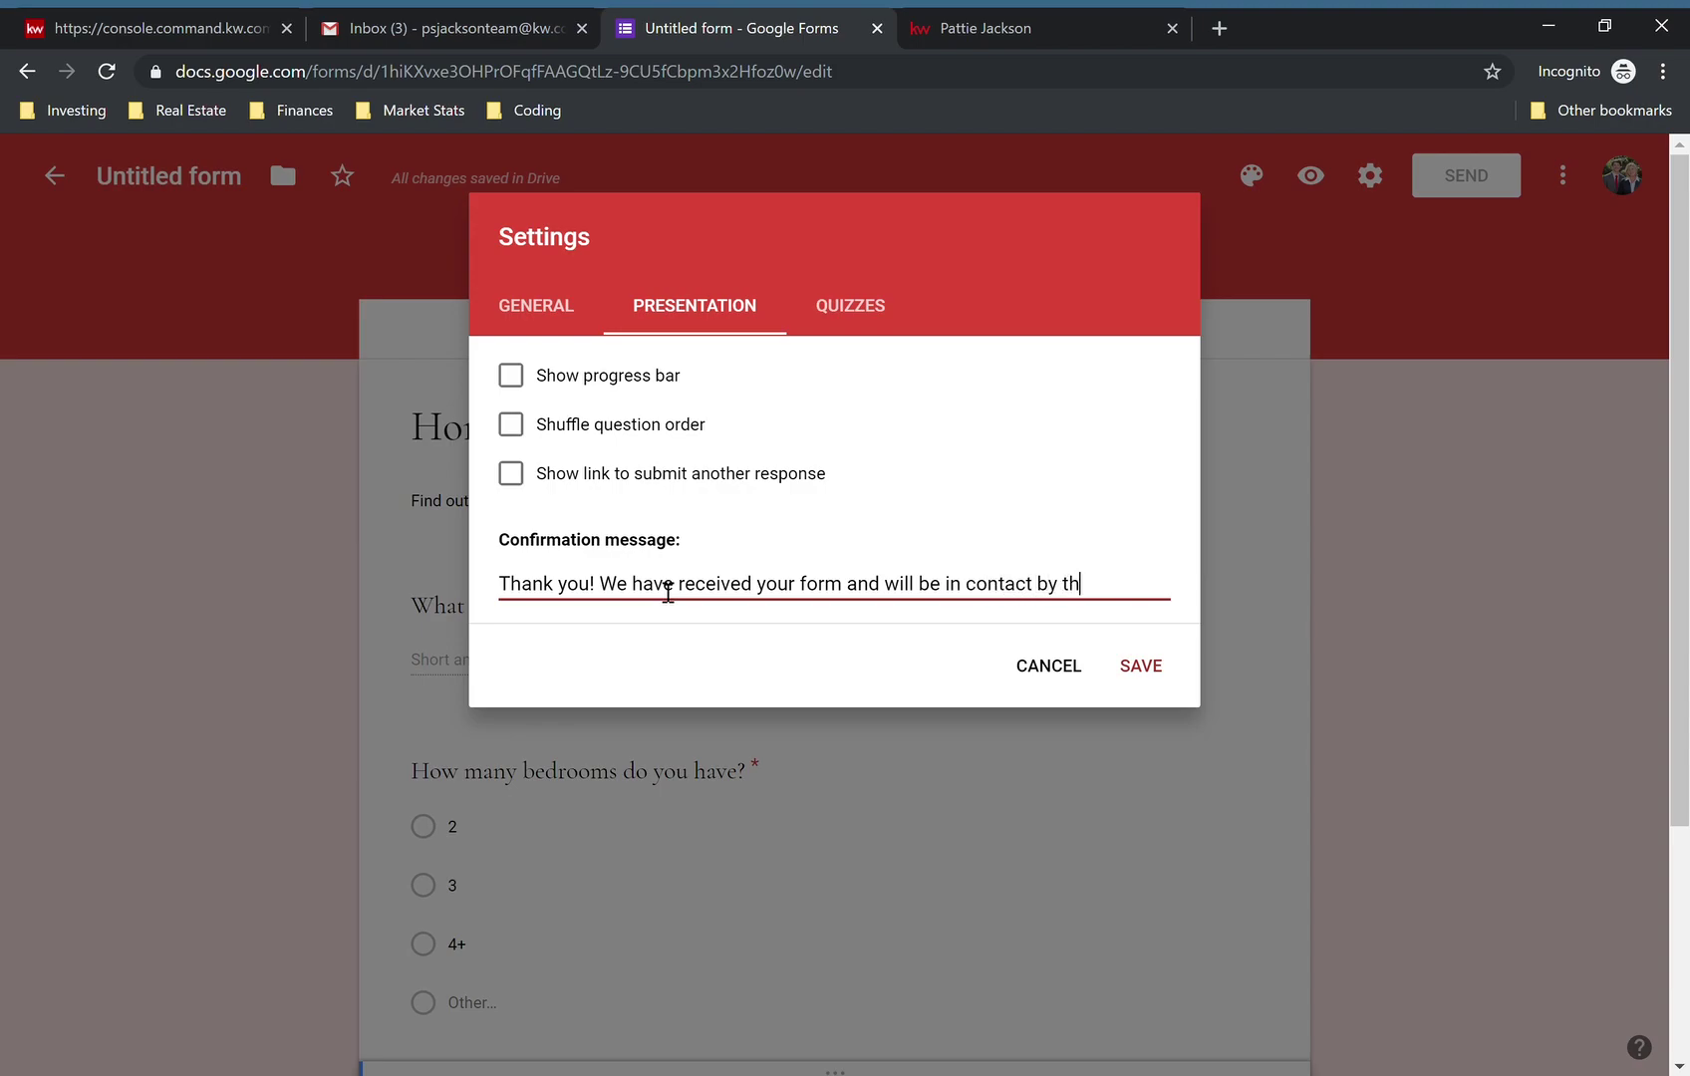
{"action": "type", "text": "e end of the day."}
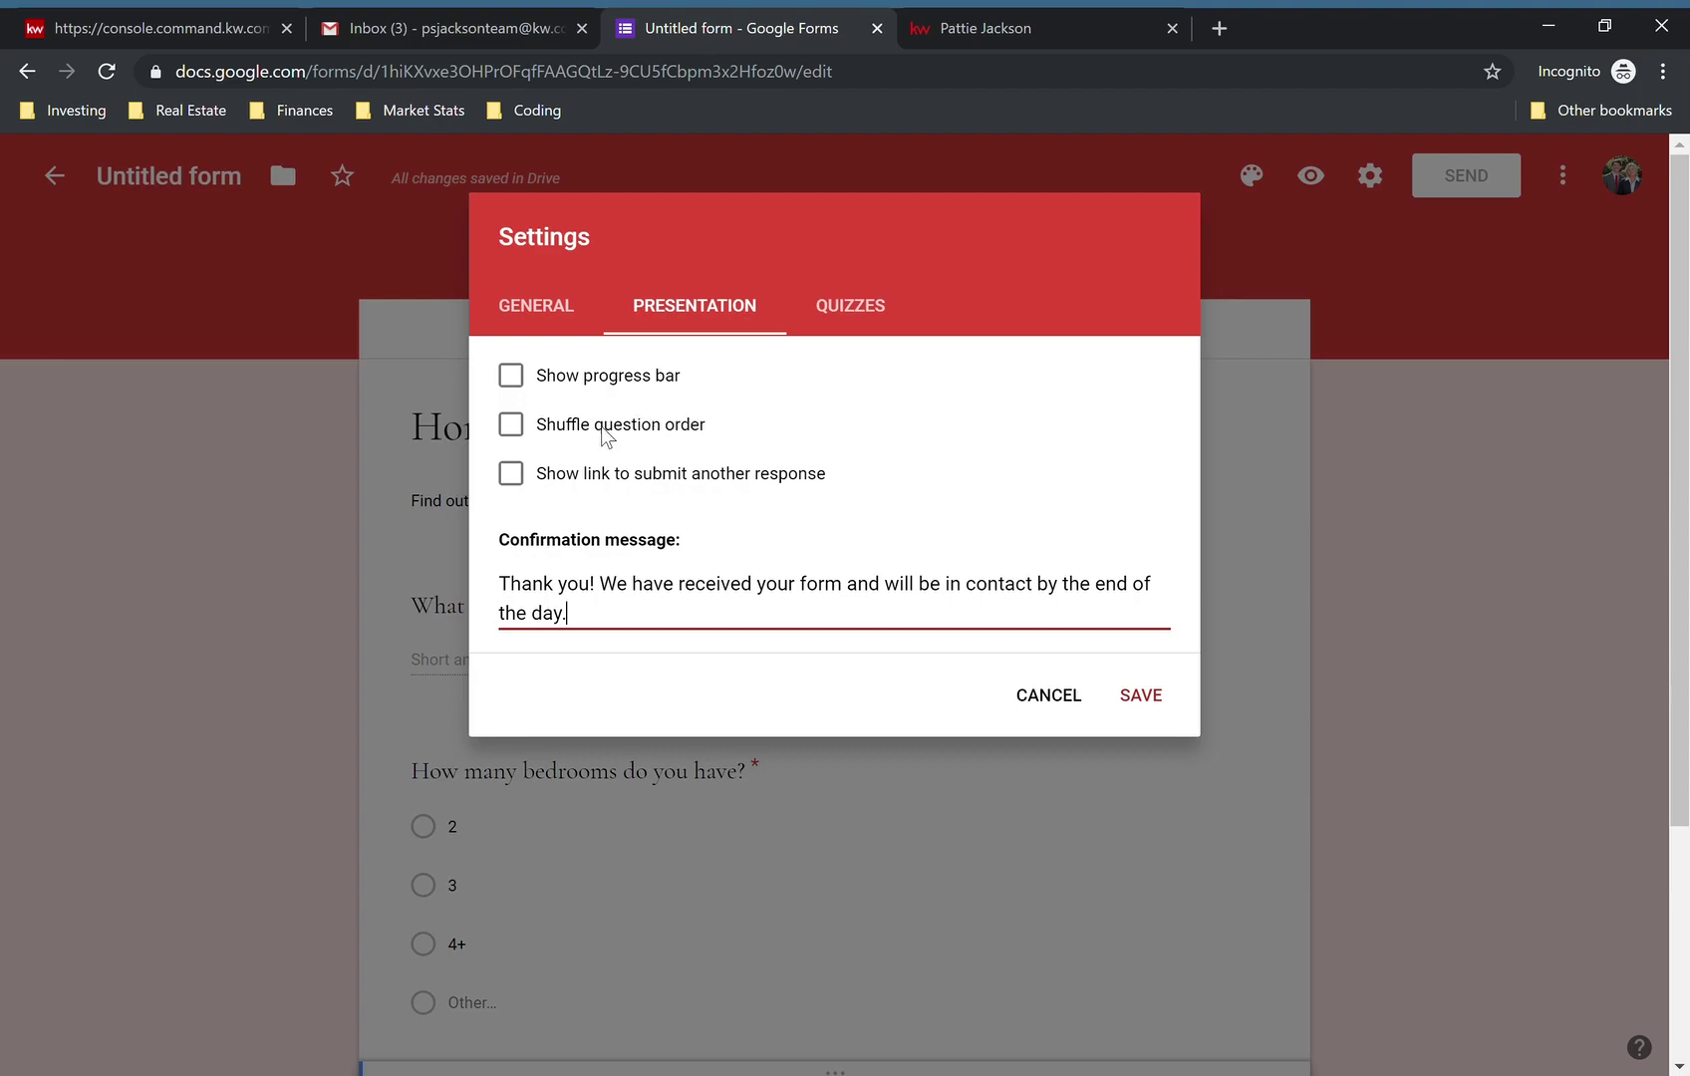
{"action": "left_click", "coordinate": [853, 309]}
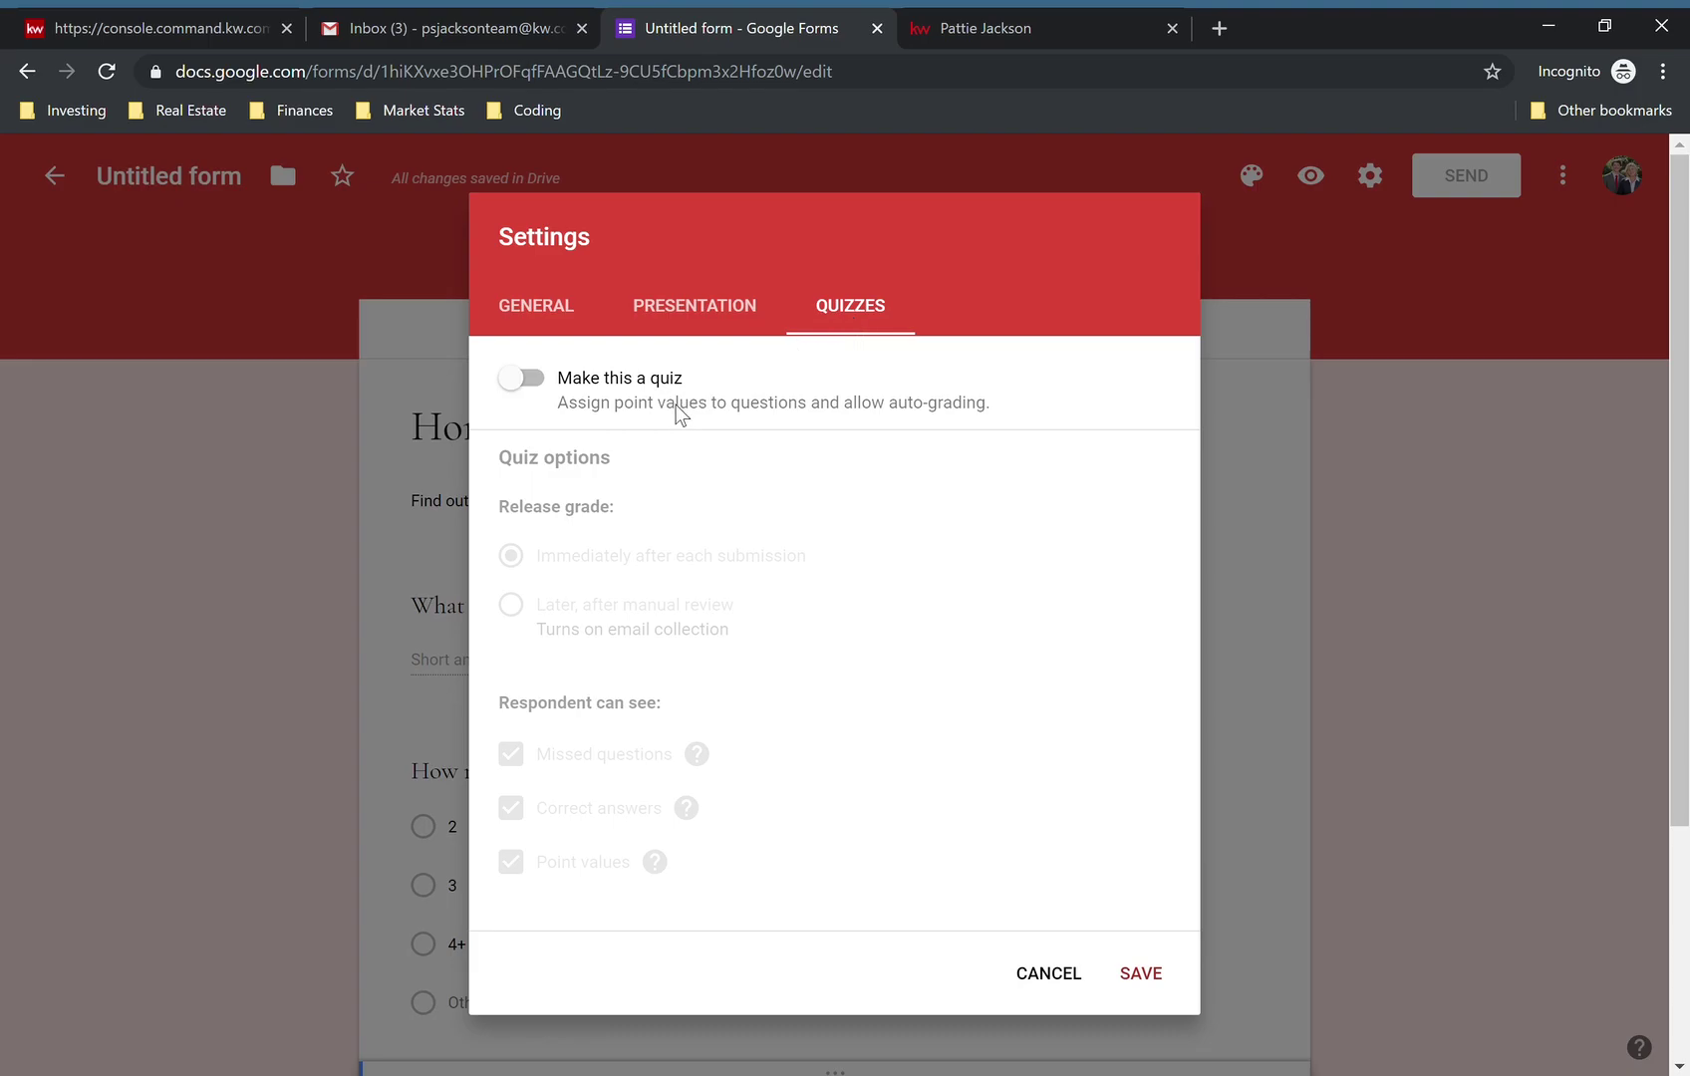
{"action": "left_click", "coordinate": [723, 307]}
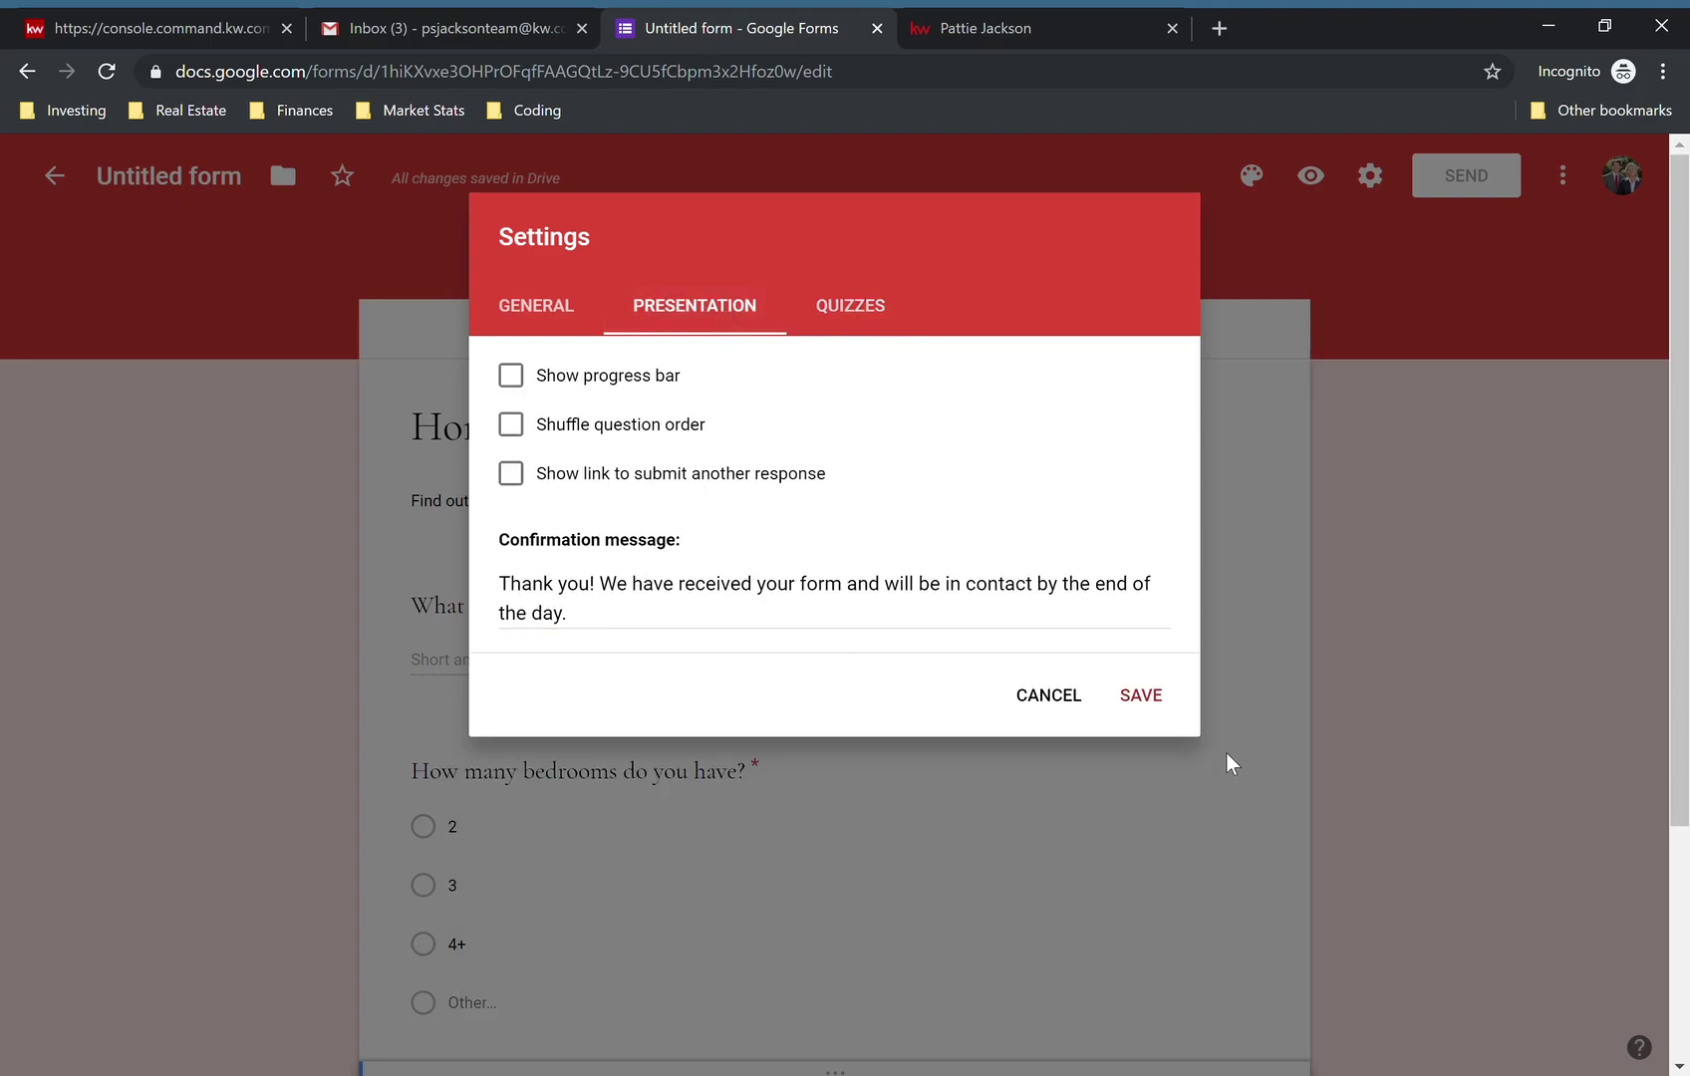
{"action": "left_click", "coordinate": [1153, 698]}
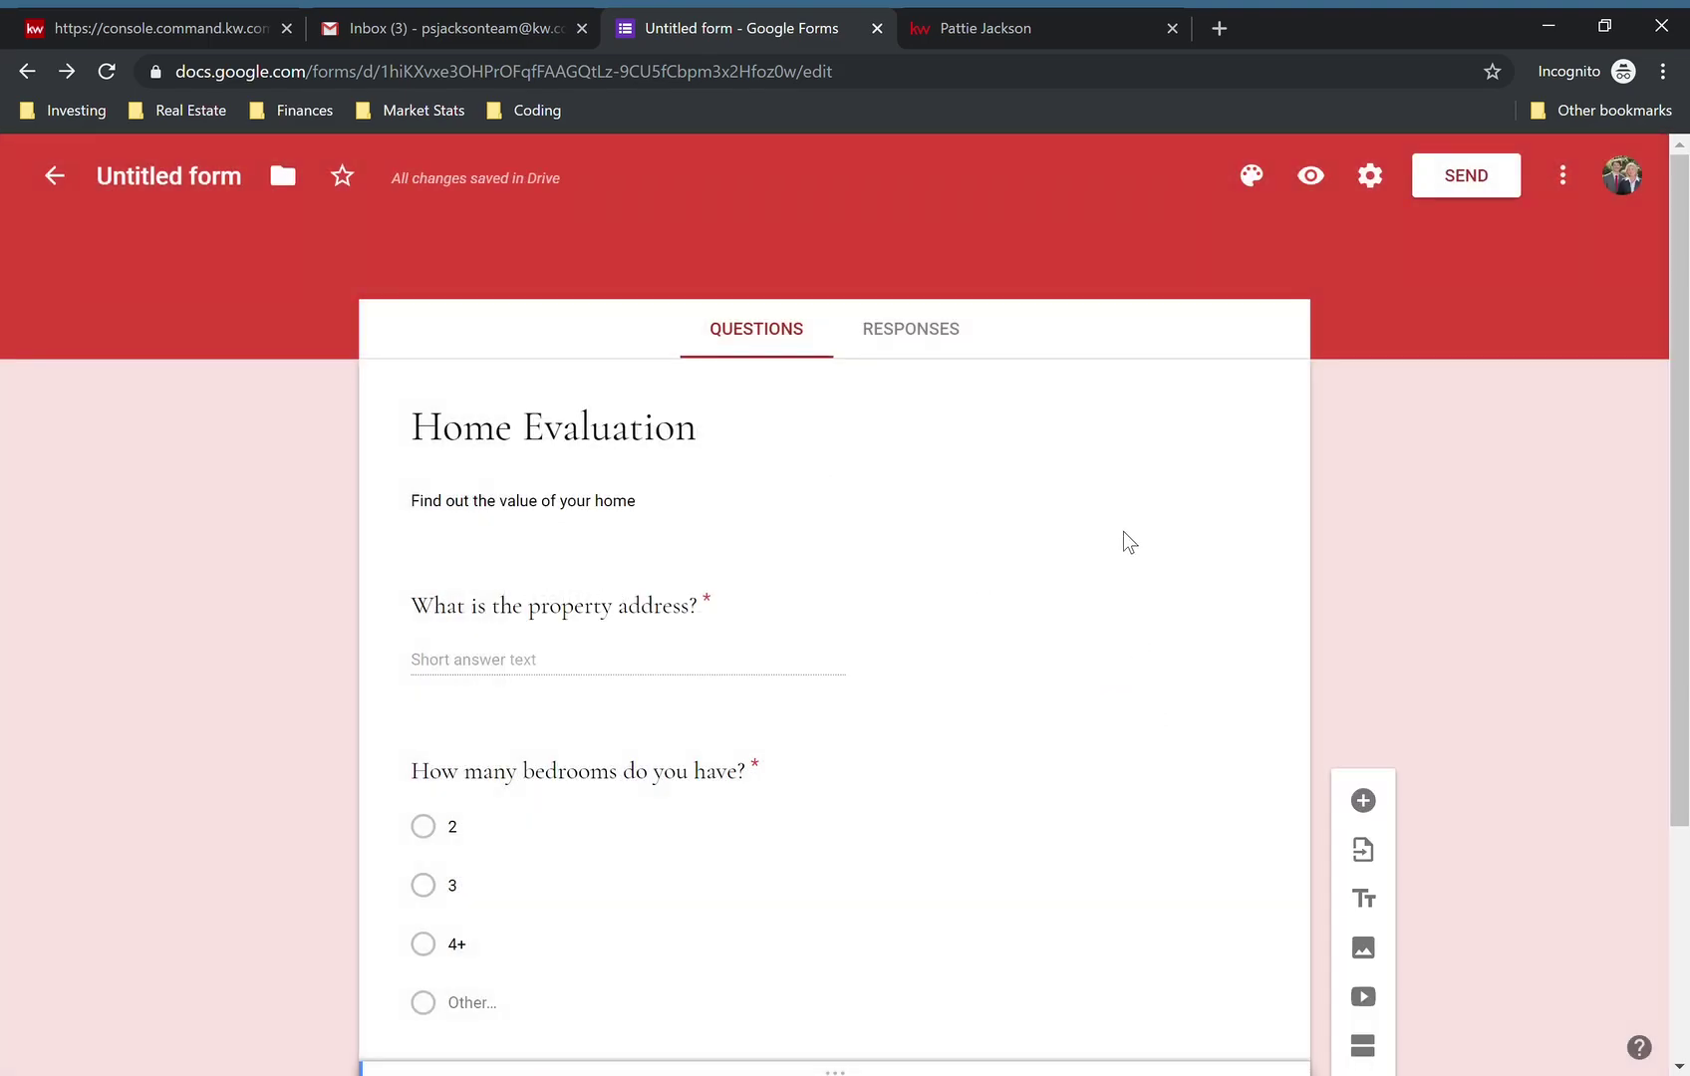
{"action": "scroll", "coordinate": [1124, 531], "scroll_direction": "down", "scroll_amount": 3}
- Go back to the forms list and reopen the Home Evaluation Form
{"action": "scroll", "coordinate": [1124, 531], "scroll_direction": "up", "scroll_amount": 3}
{"action": "left_click", "coordinate": [56, 179]}
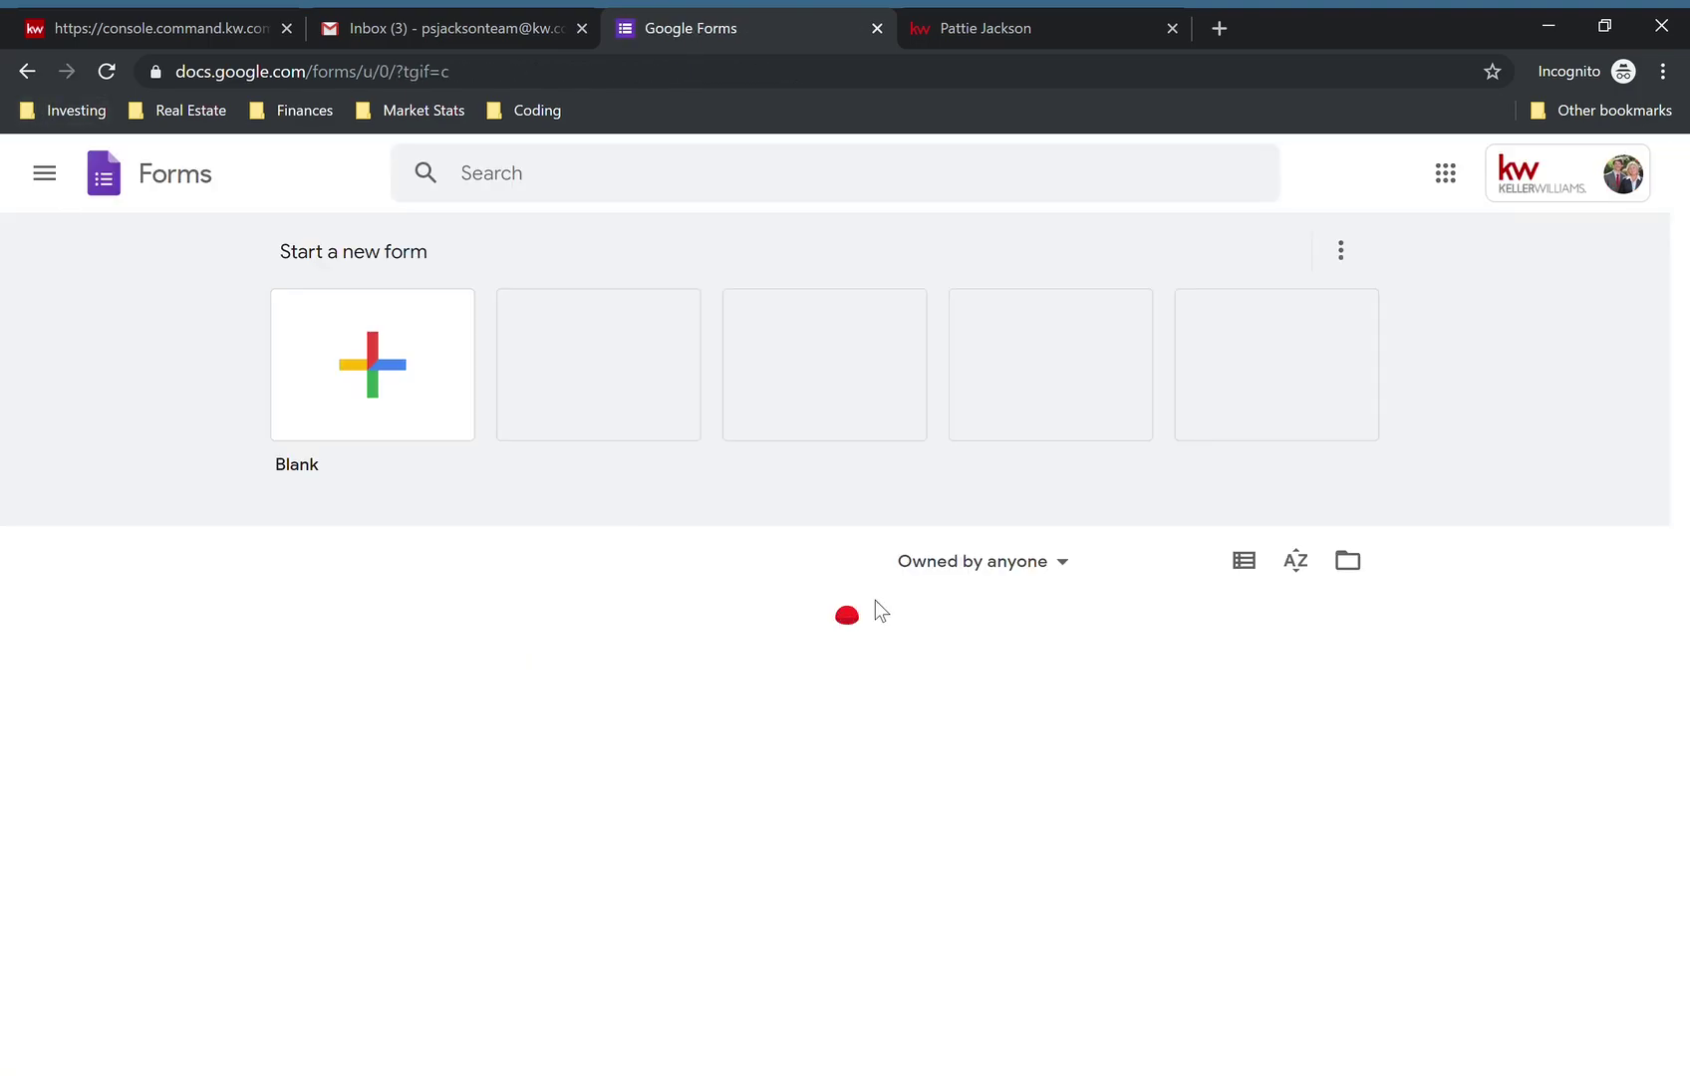
{"action": "scroll", "coordinate": [902, 759], "scroll_direction": "down", "scroll_amount": 3}
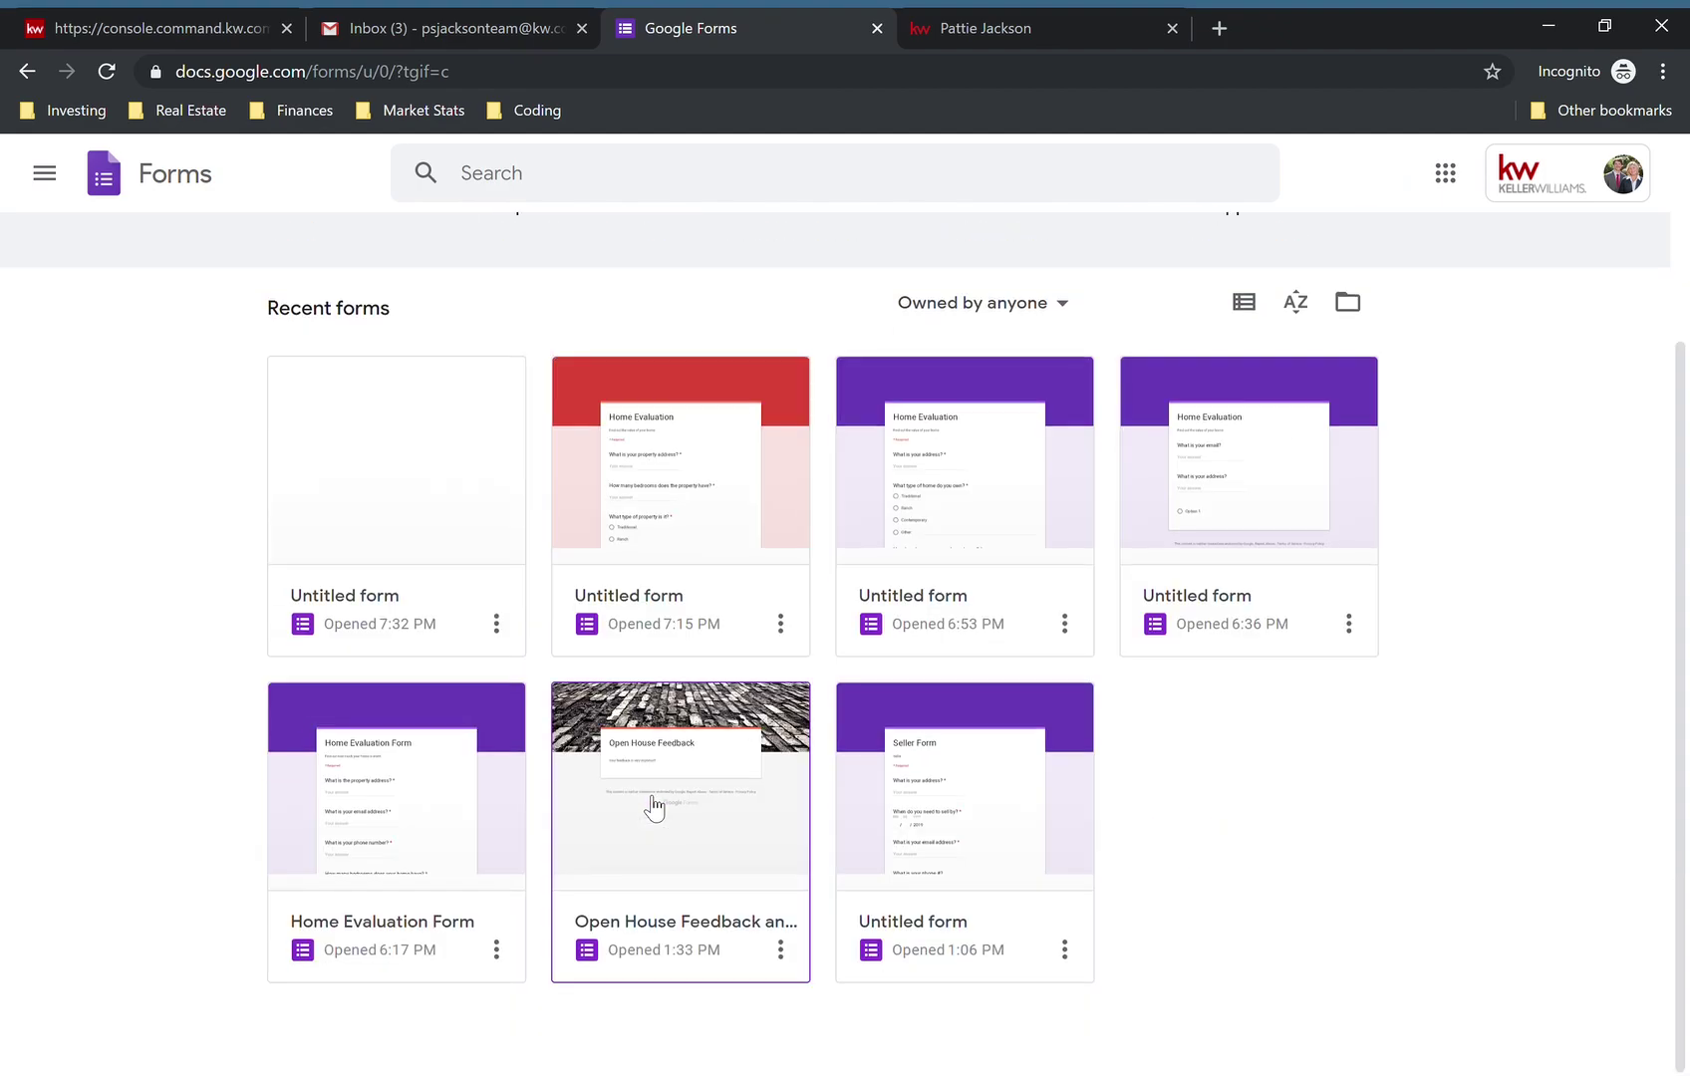
{"action": "left_click", "coordinate": [324, 809]}
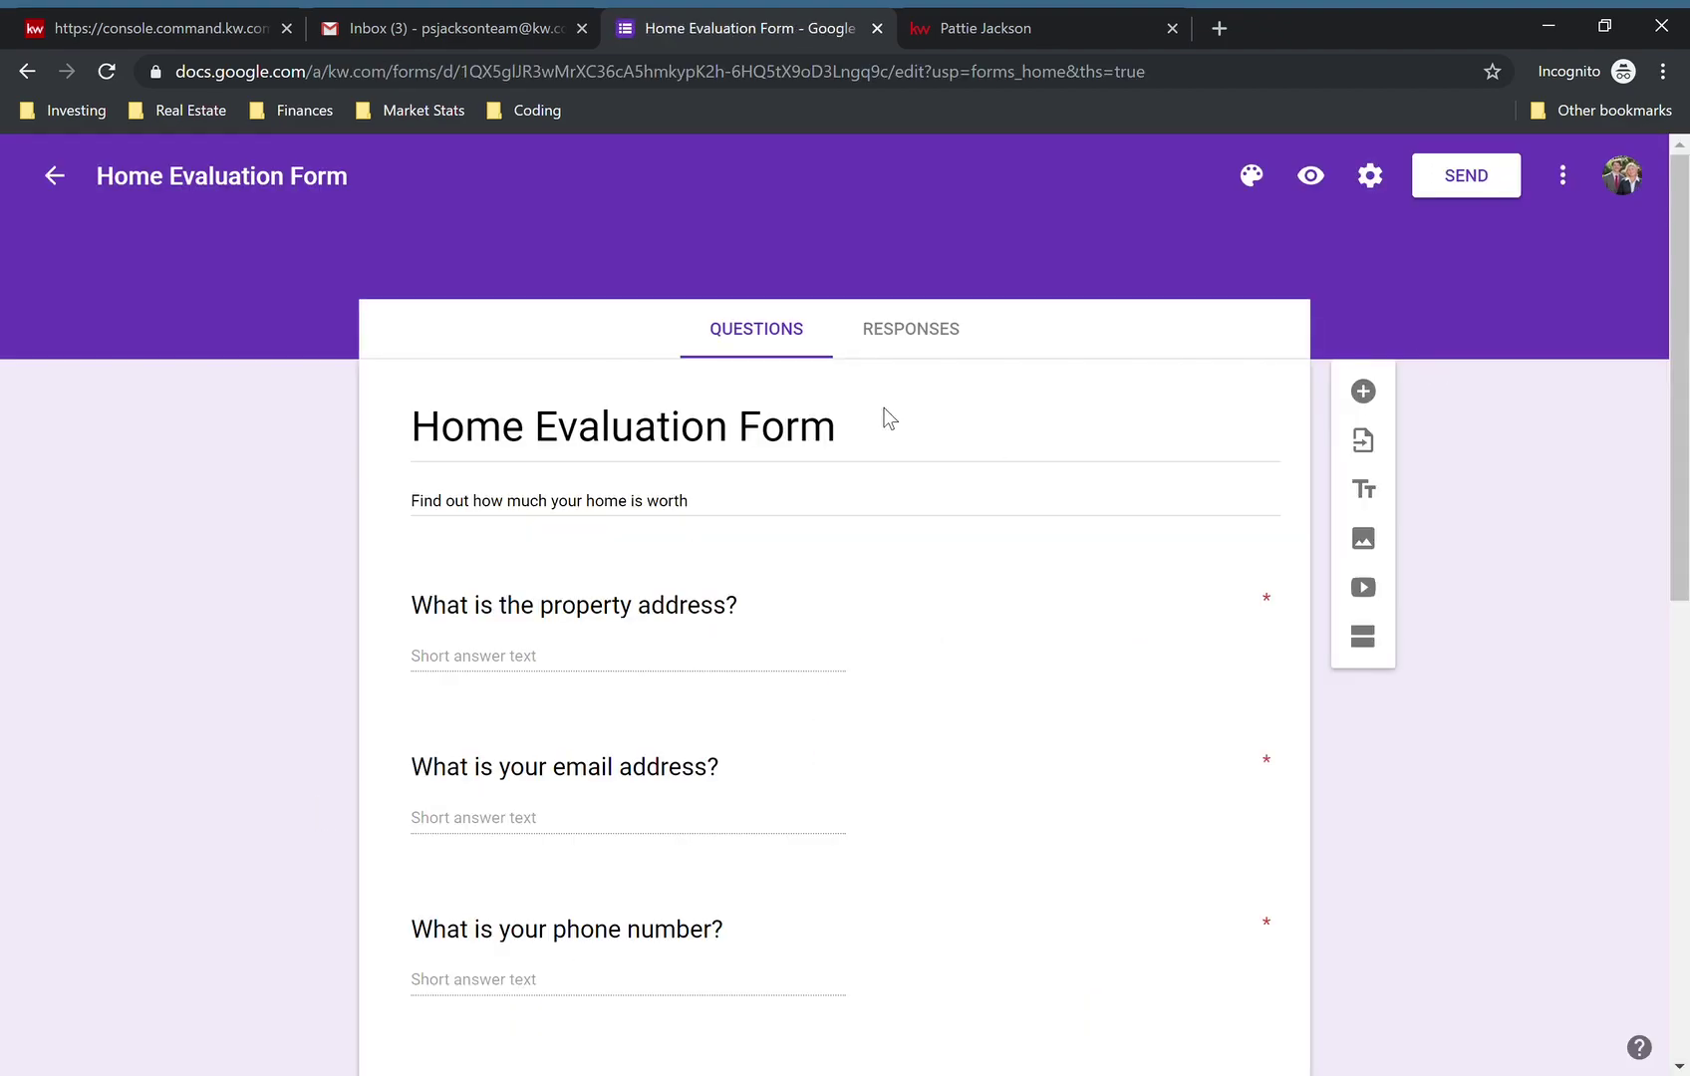
- Try dragging the property-address question, then bring up the Send form dialog
{"action": "scroll", "coordinate": [870, 419], "scroll_direction": "down", "scroll_amount": 2}
{"action": "scroll", "coordinate": [870, 418], "scroll_direction": "down", "scroll_amount": 7}
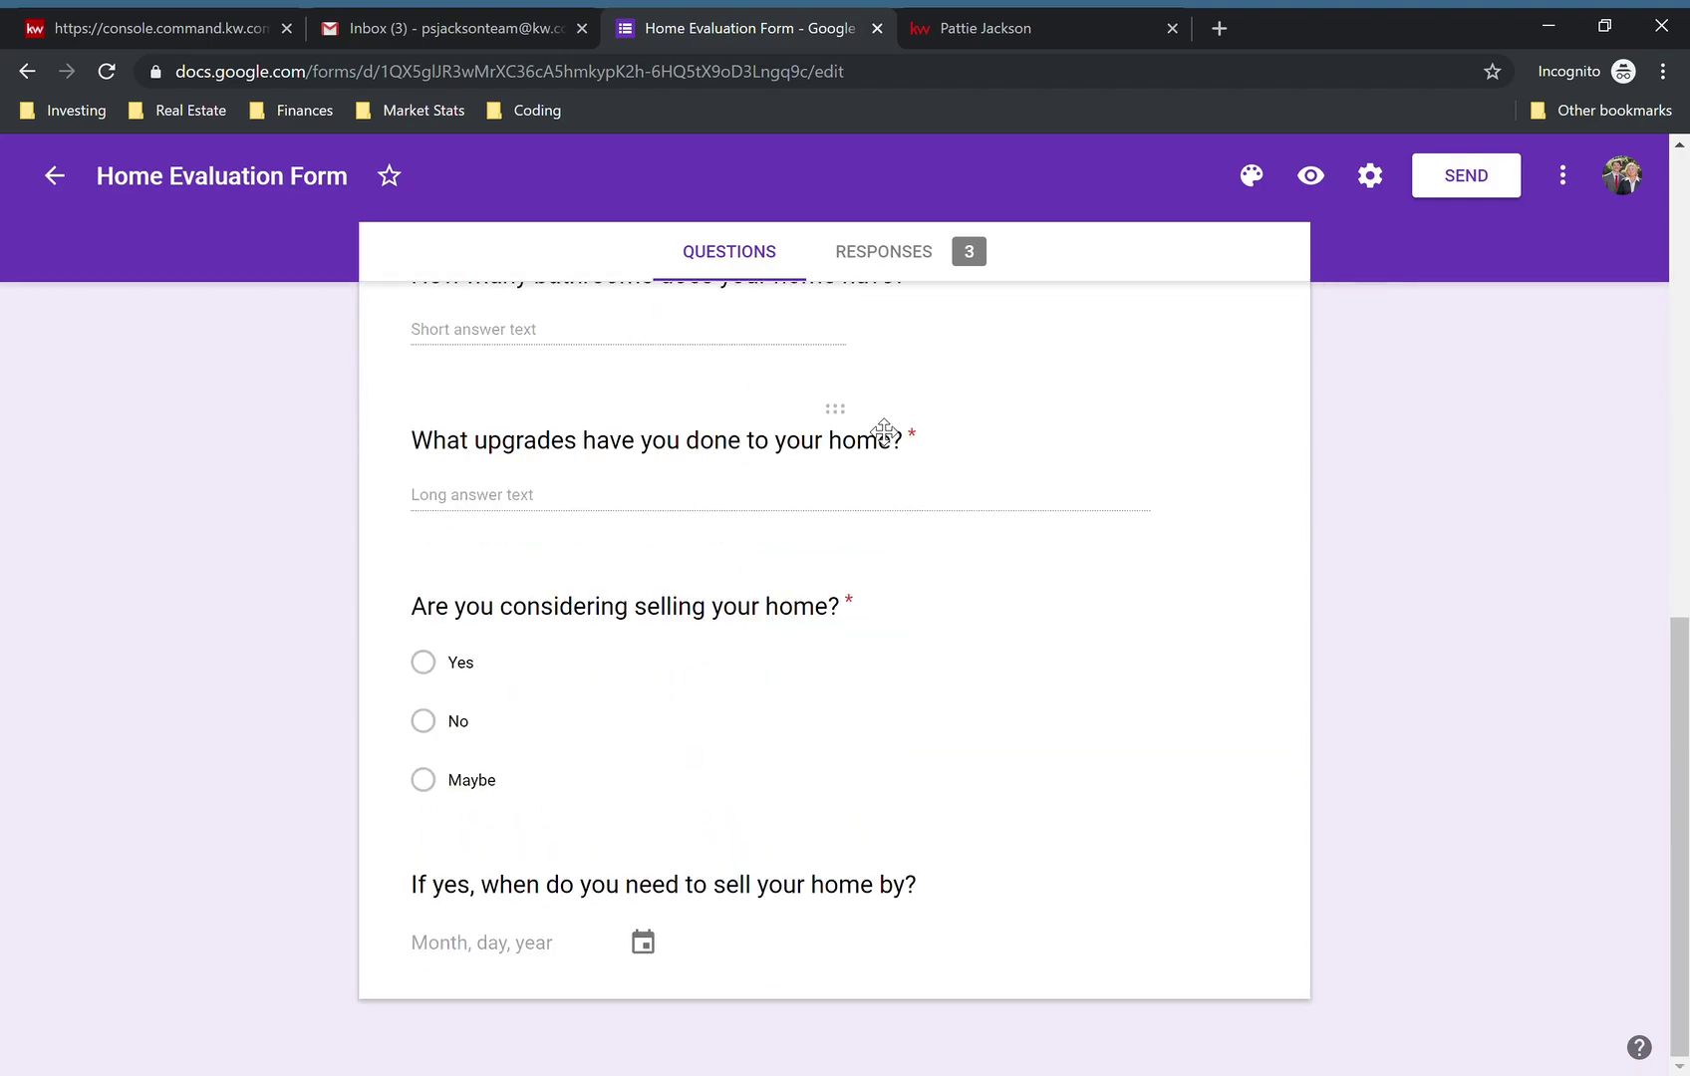
{"action": "scroll", "coordinate": [877, 428], "scroll_direction": "up", "scroll_amount": 10}
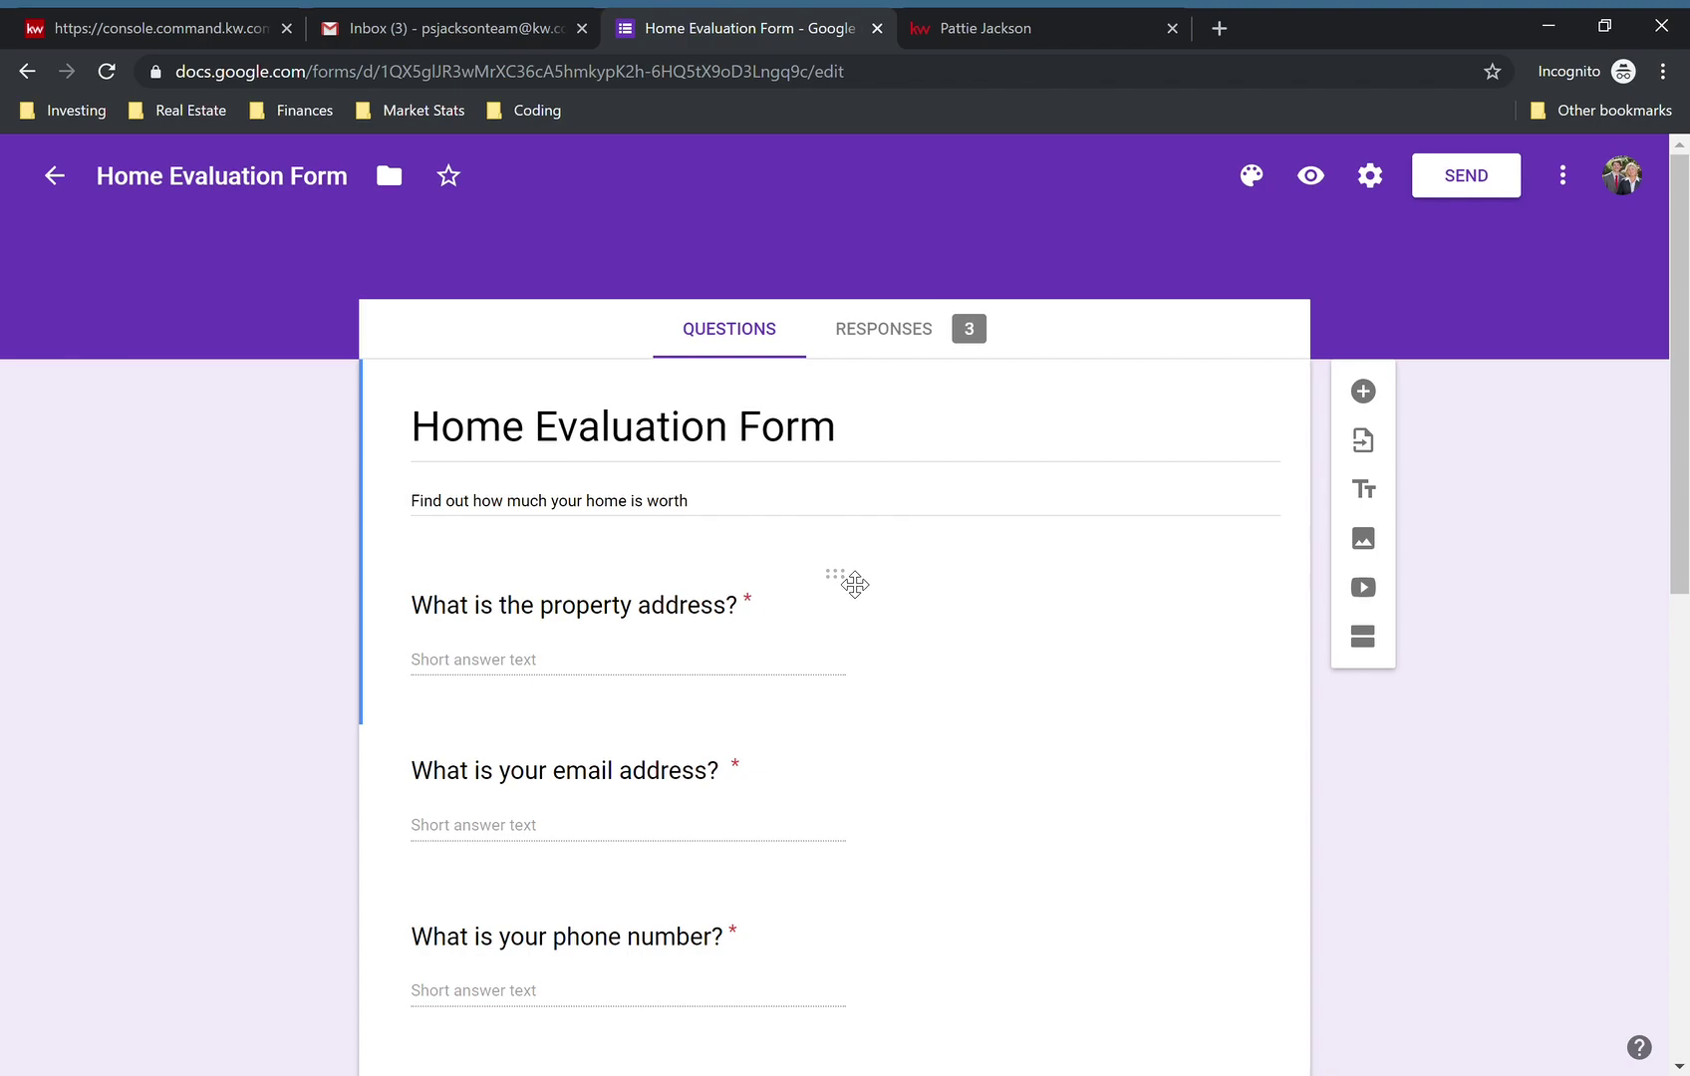
{"action": "left_click_drag", "start_coordinate": [843, 587], "coordinate": [872, 547]}
{"action": "scroll", "coordinate": [815, 652], "scroll_direction": "down", "scroll_amount": 1}
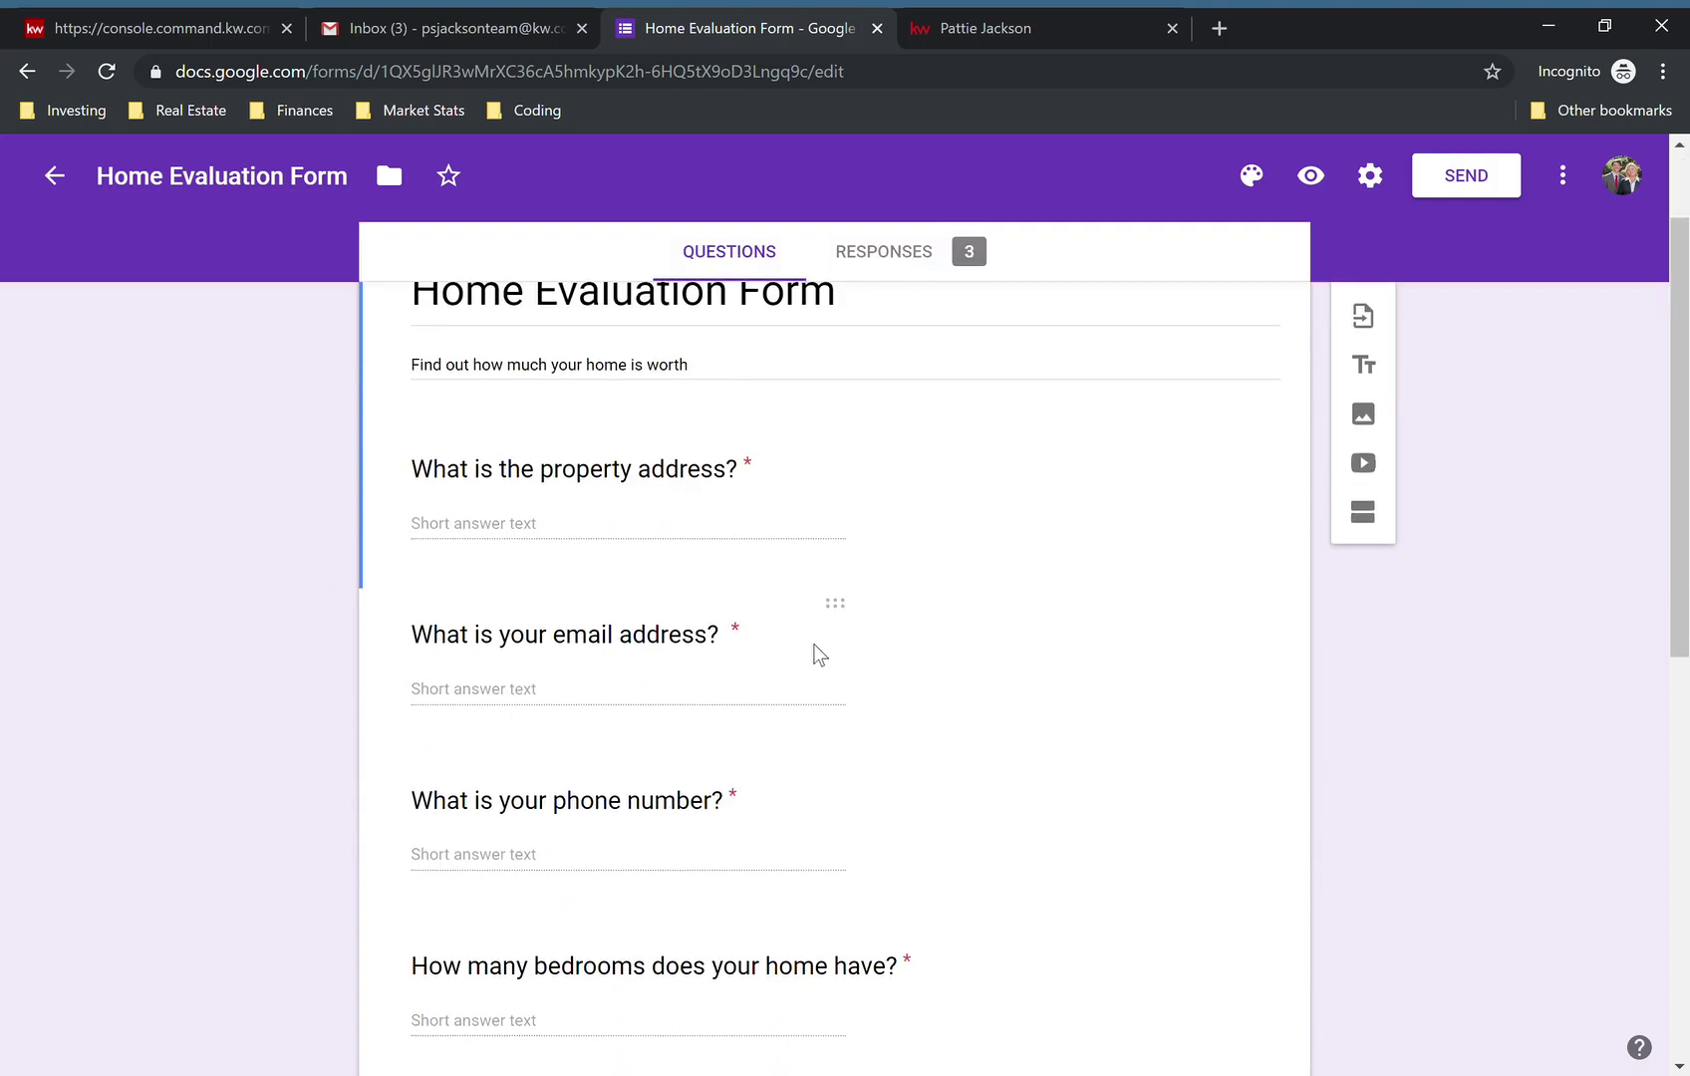
{"action": "scroll", "coordinate": [1124, 389], "scroll_direction": "up", "scroll_amount": 1}
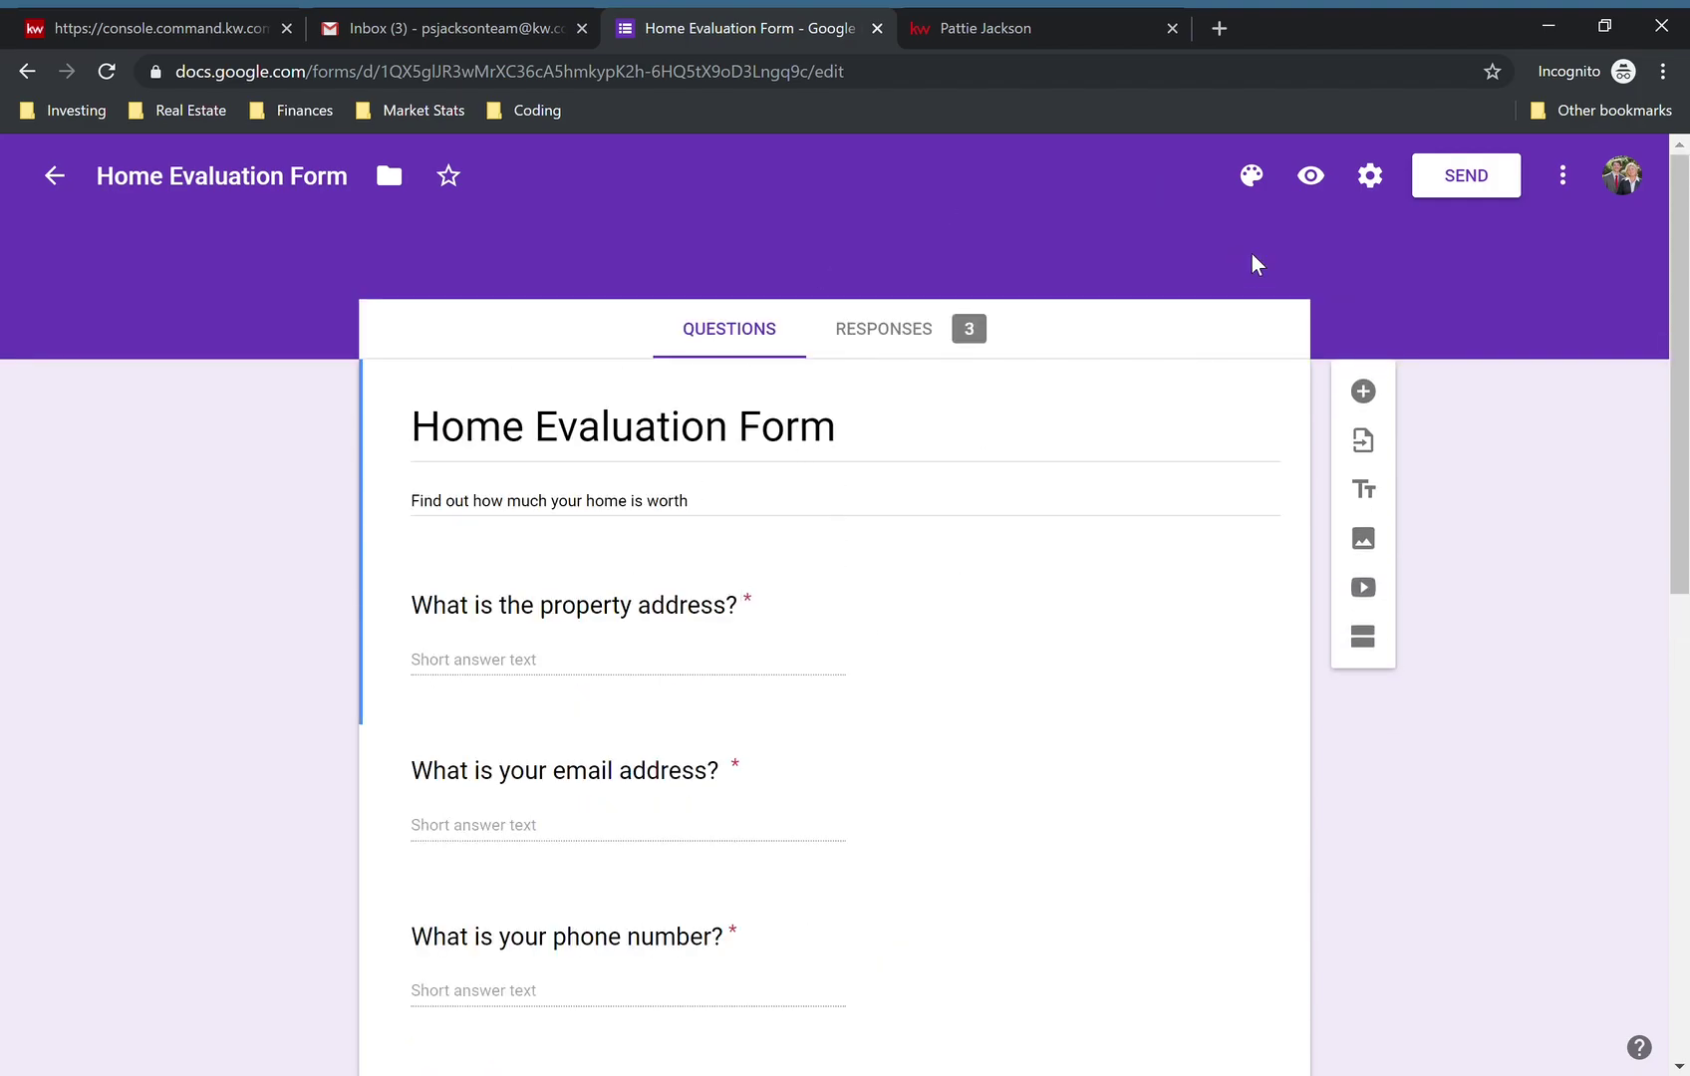
{"action": "left_click", "coordinate": [1481, 171]}
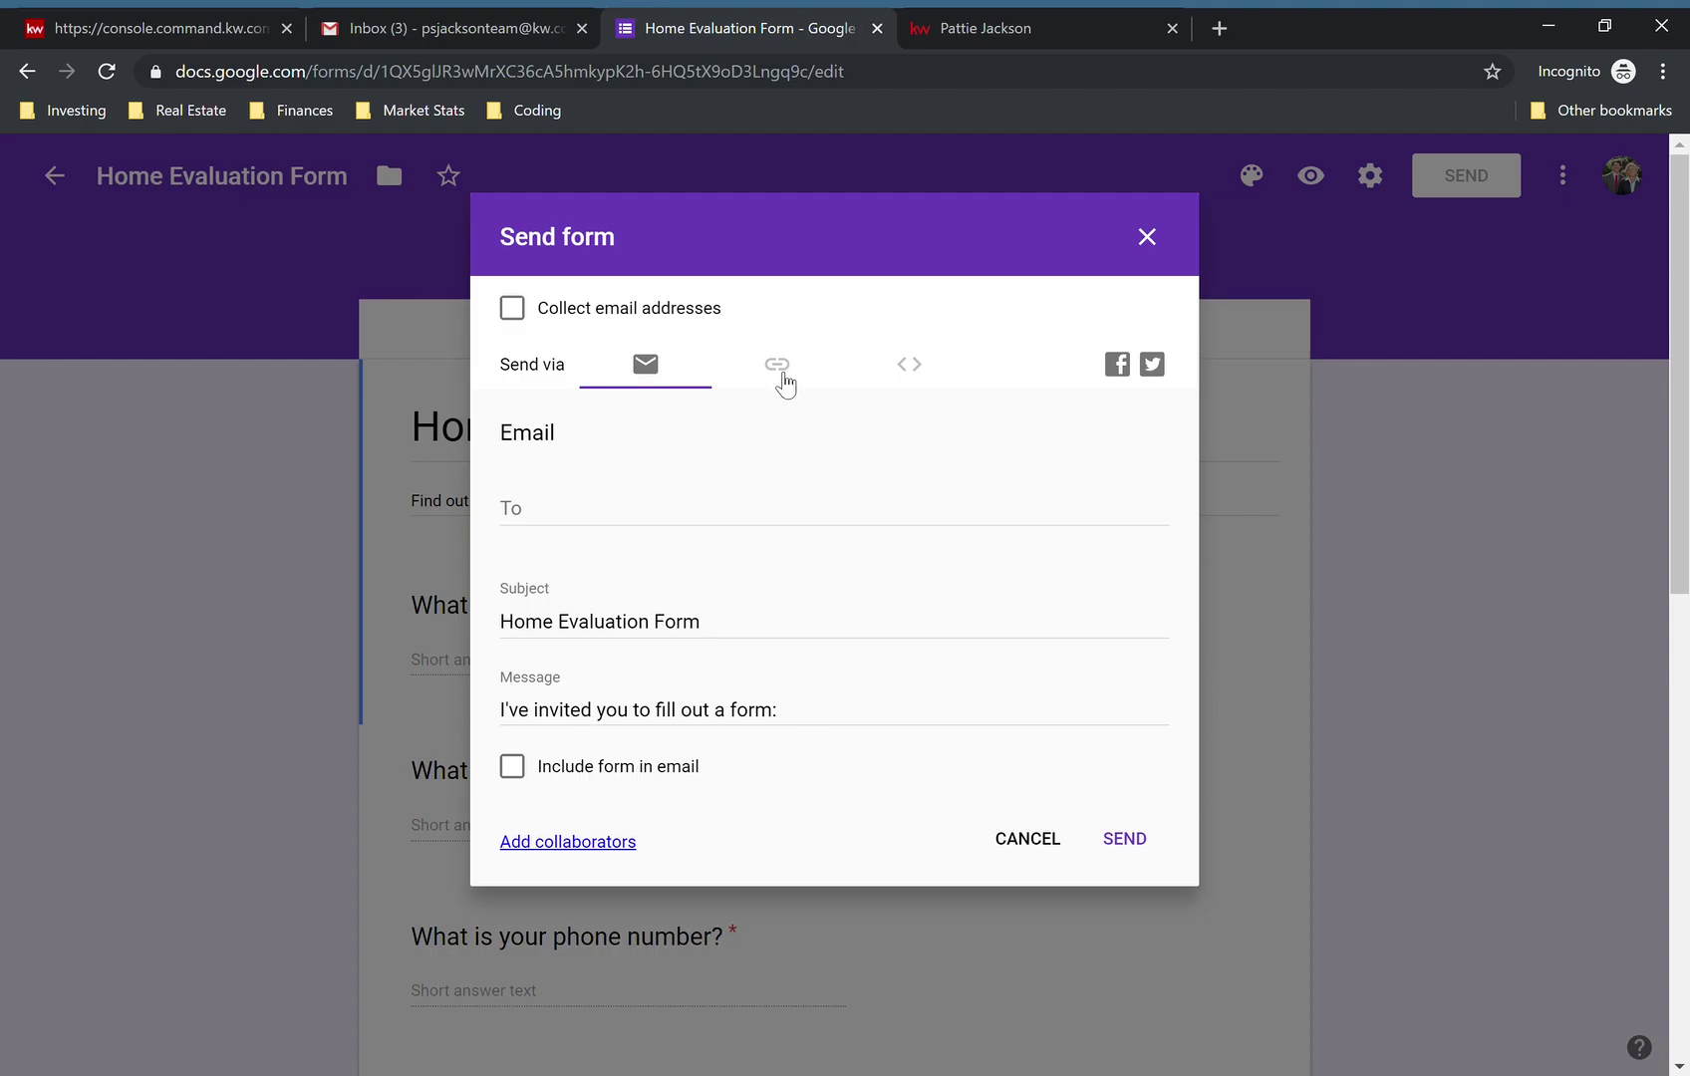
- View the form's shareable link, briefly shortening it before restoring the full URL
{"action": "left_click", "coordinate": [780, 373]}
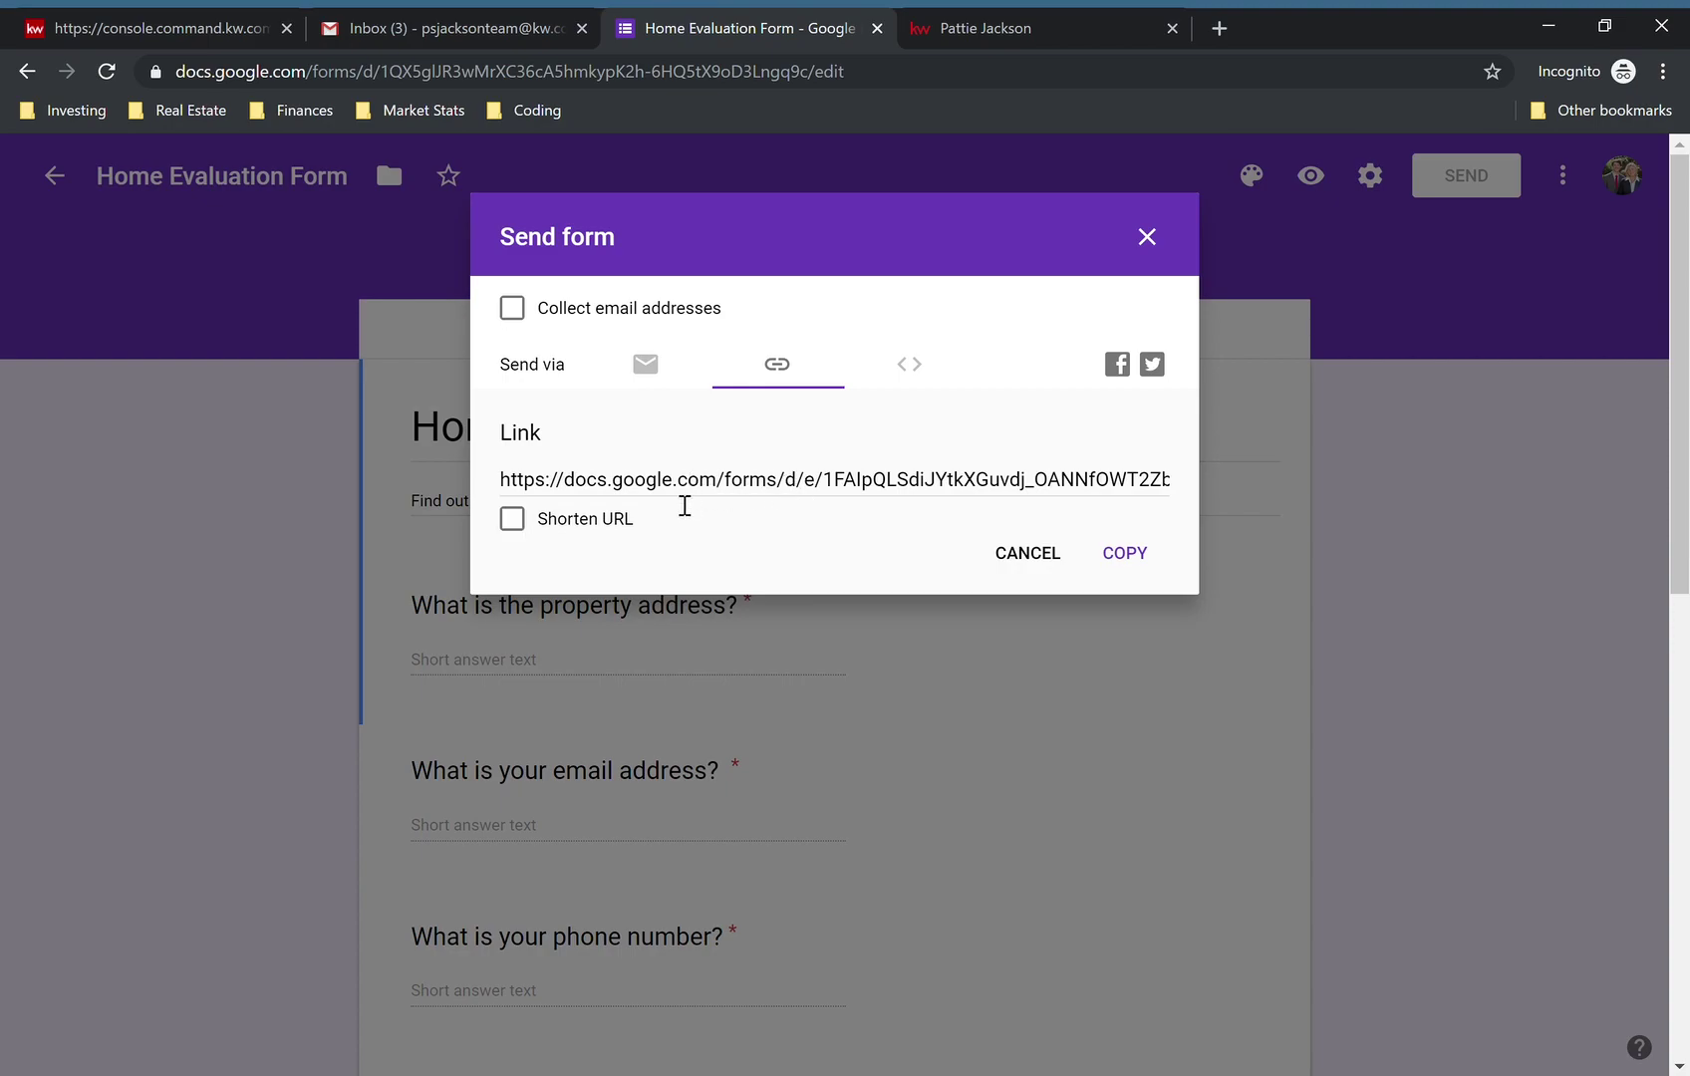
{"action": "left_click", "coordinate": [518, 528]}
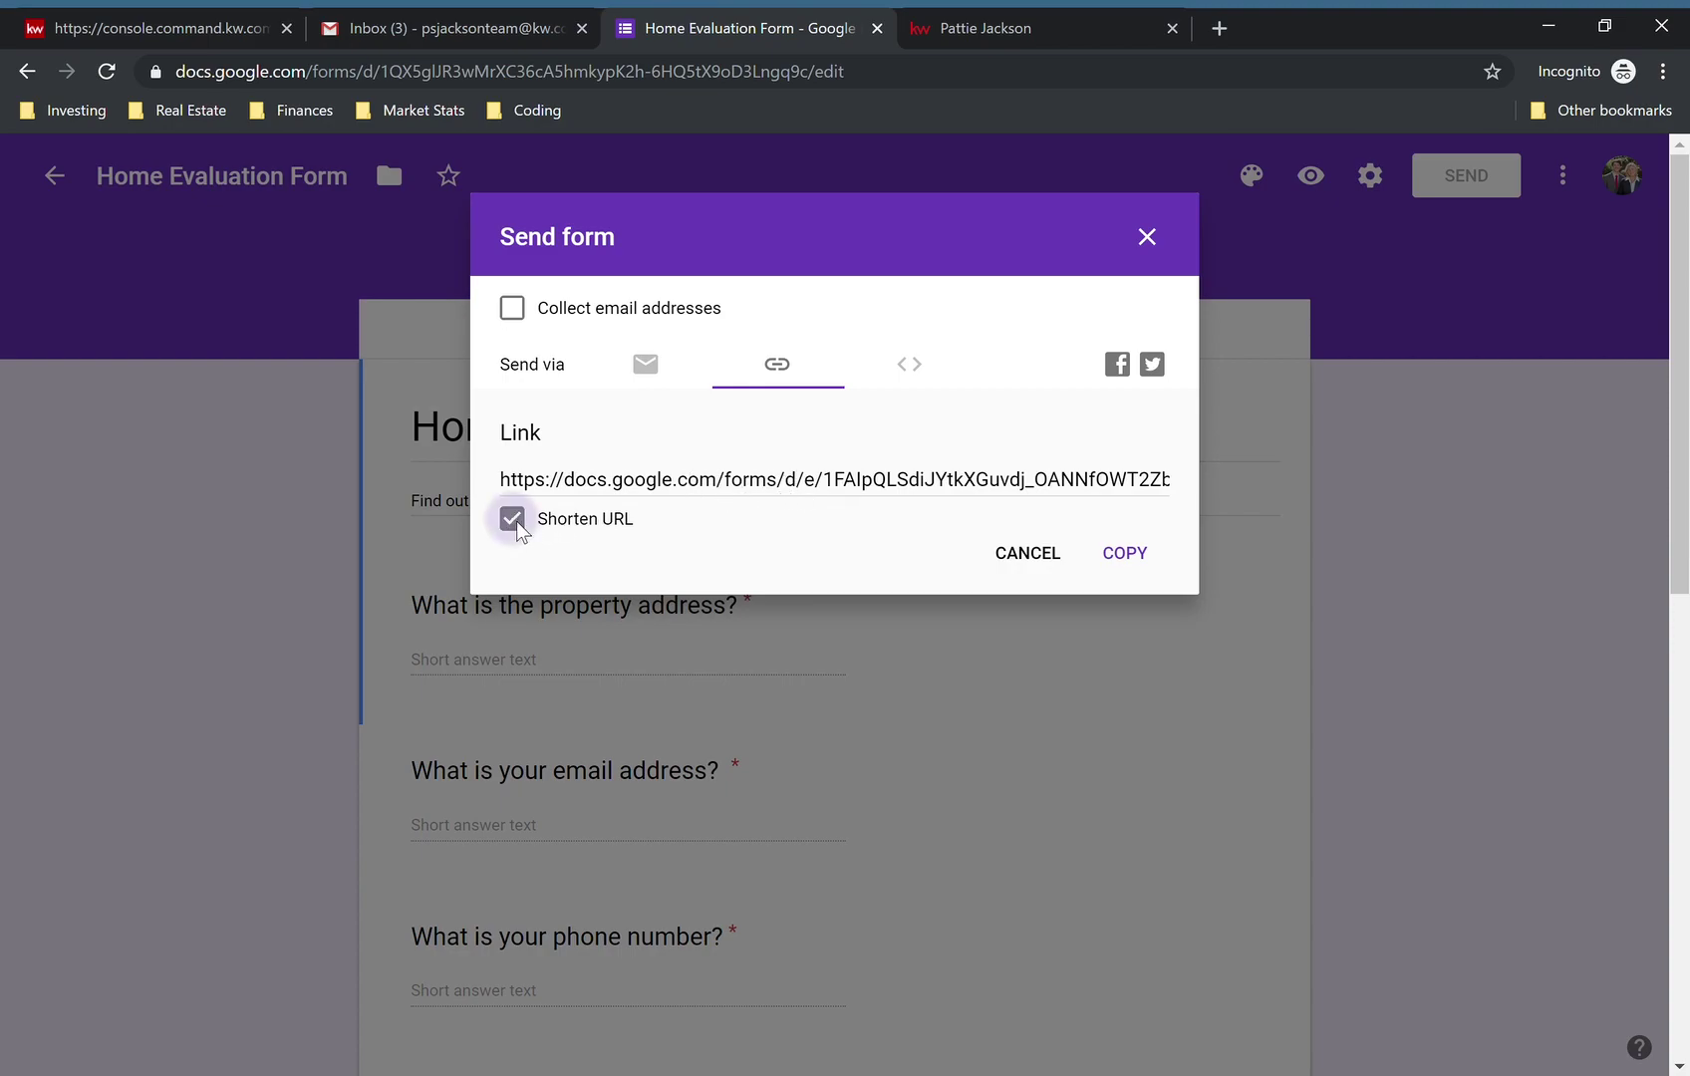
{"action": "left_click", "coordinate": [513, 519]}
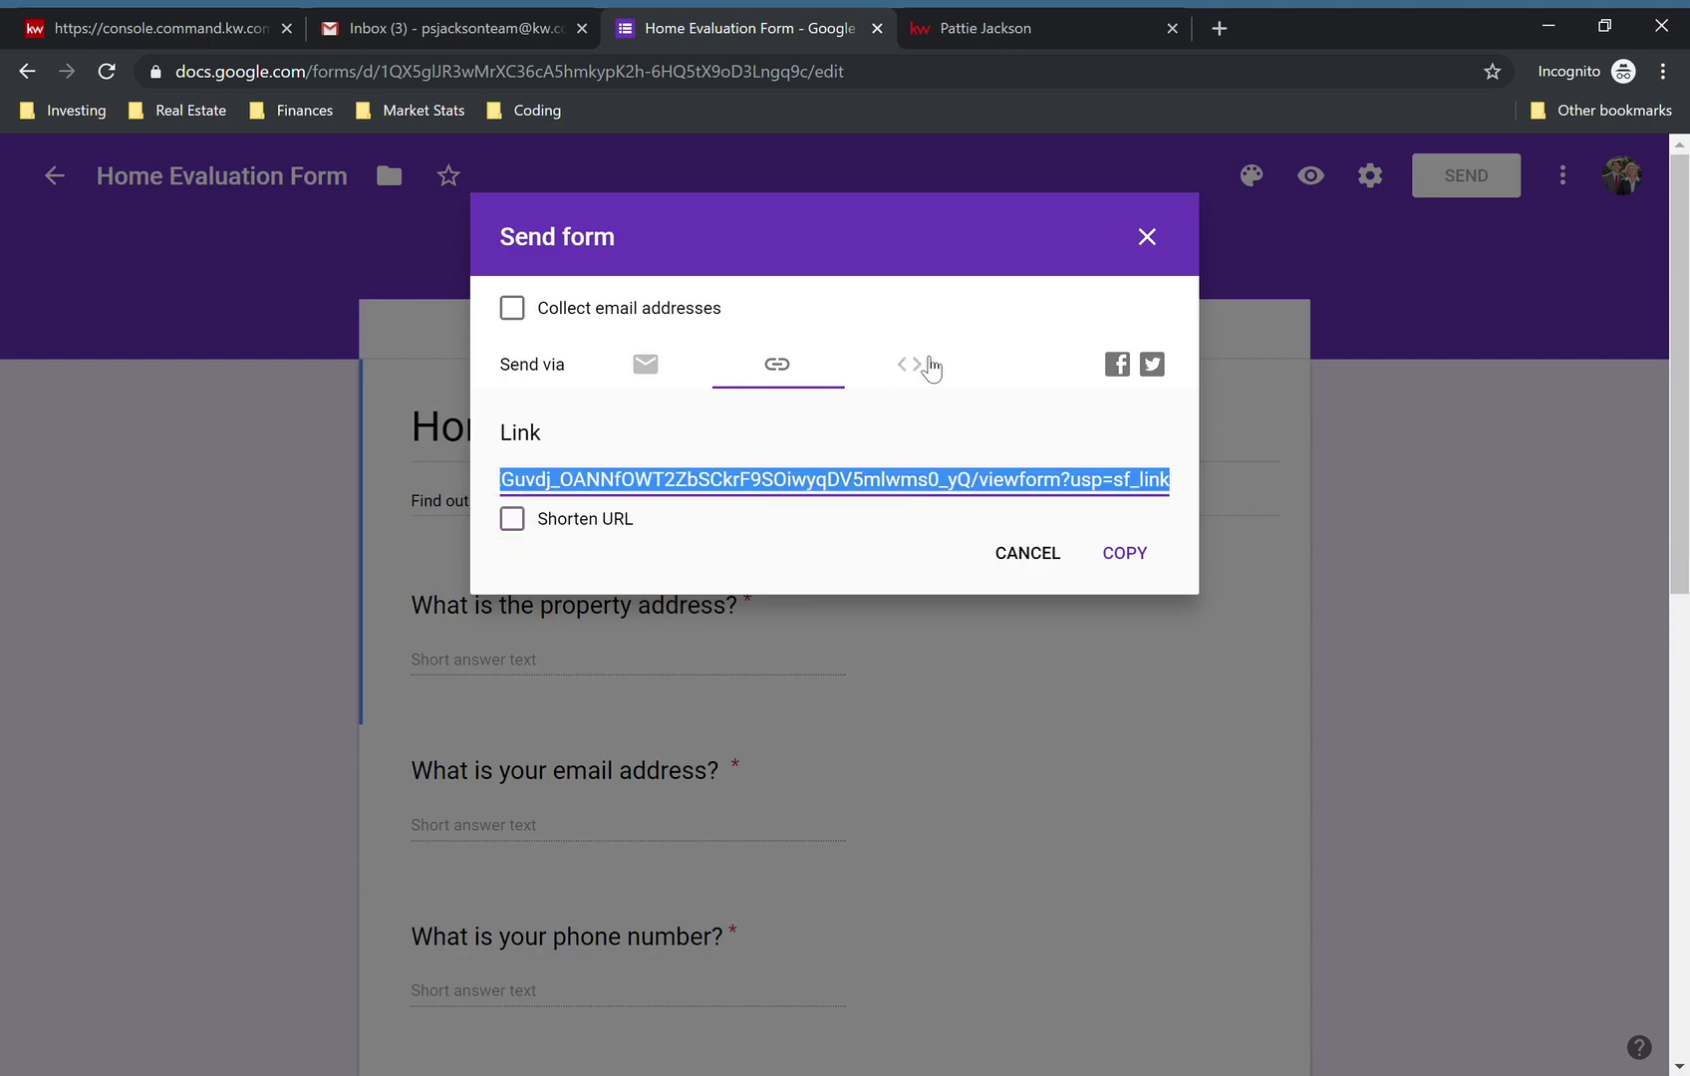
- Change the Embed HTML width from 640 to 480
{"action": "left_click", "coordinate": [921, 368]}
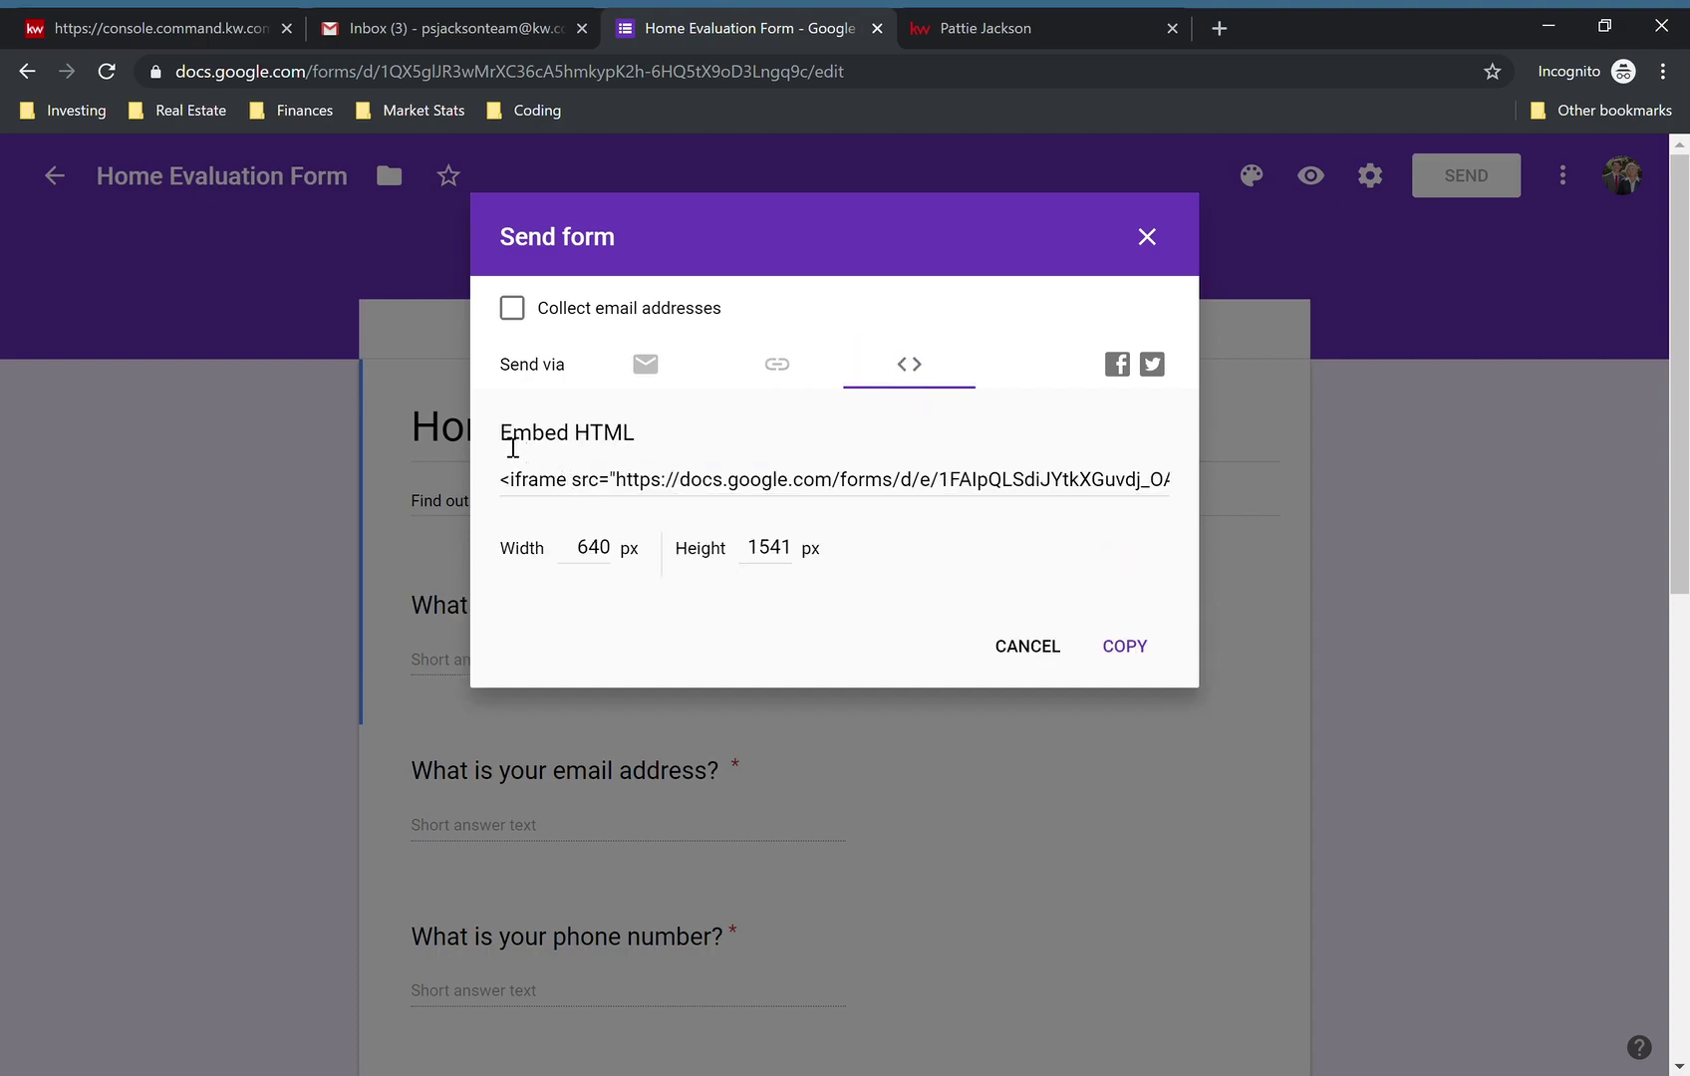
{"action": "left_click_drag", "start_coordinate": [500, 439], "coordinate": [645, 441]}
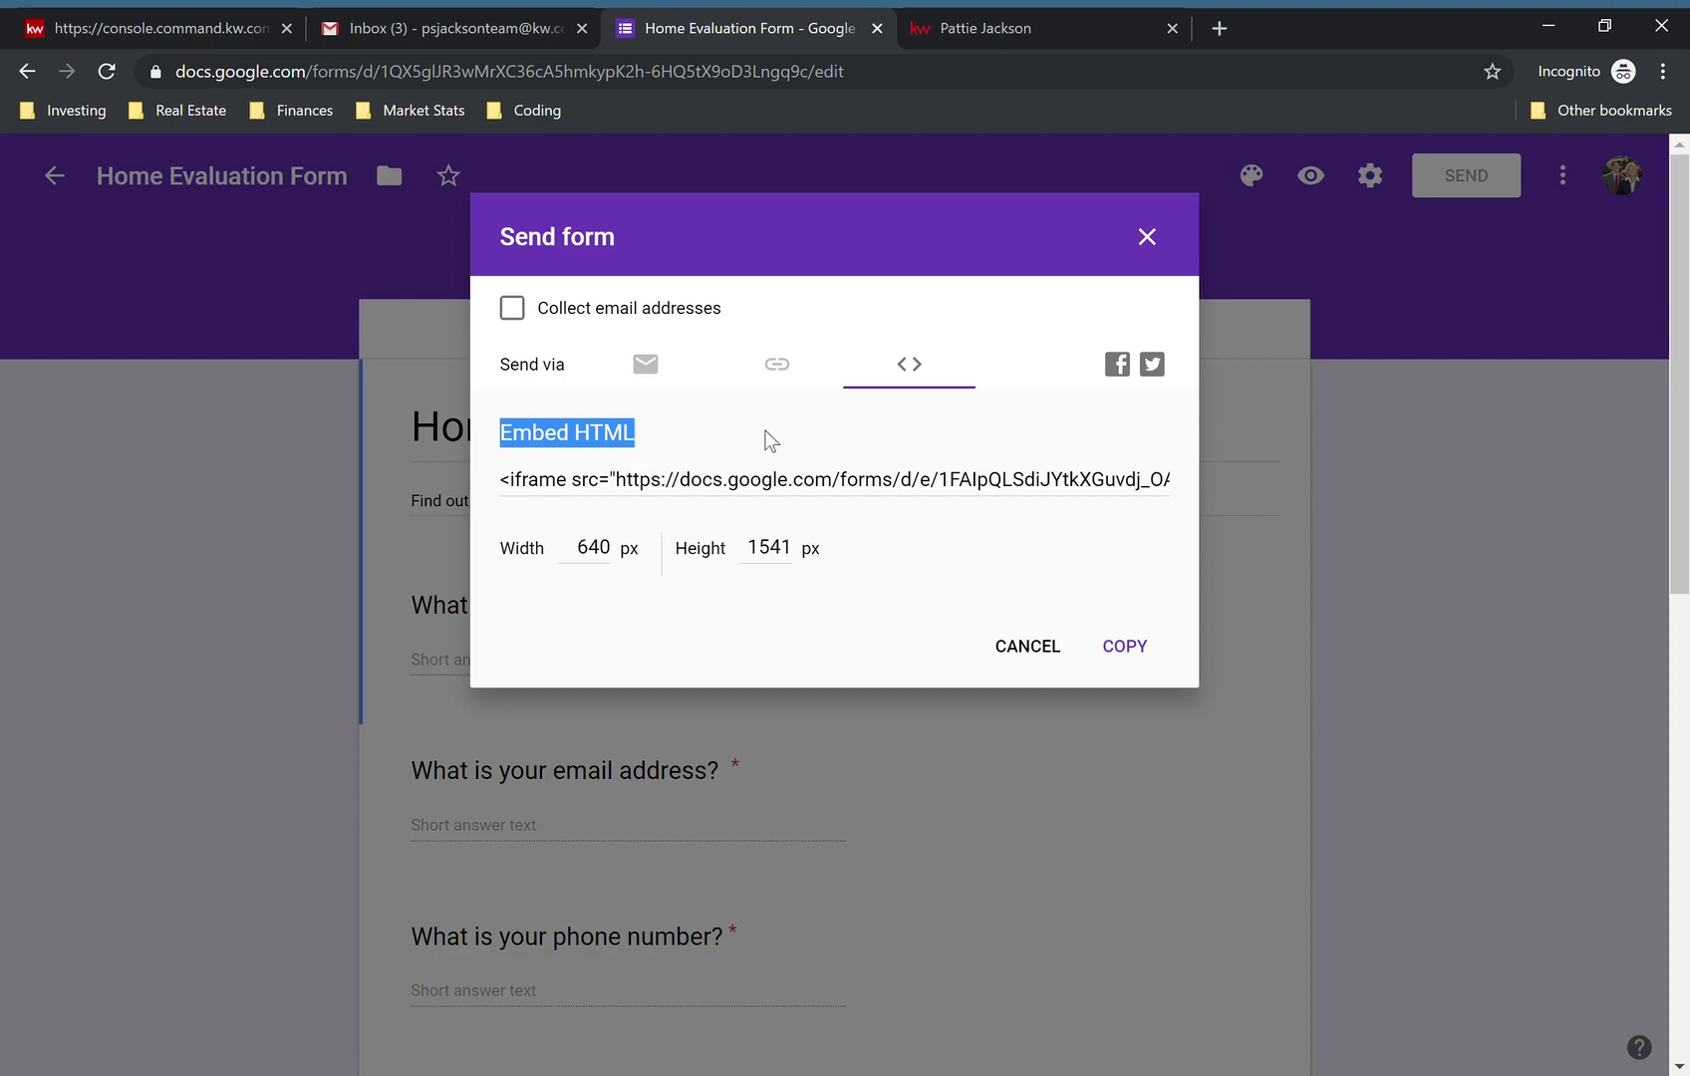
{"action": "left_click", "coordinate": [768, 437]}
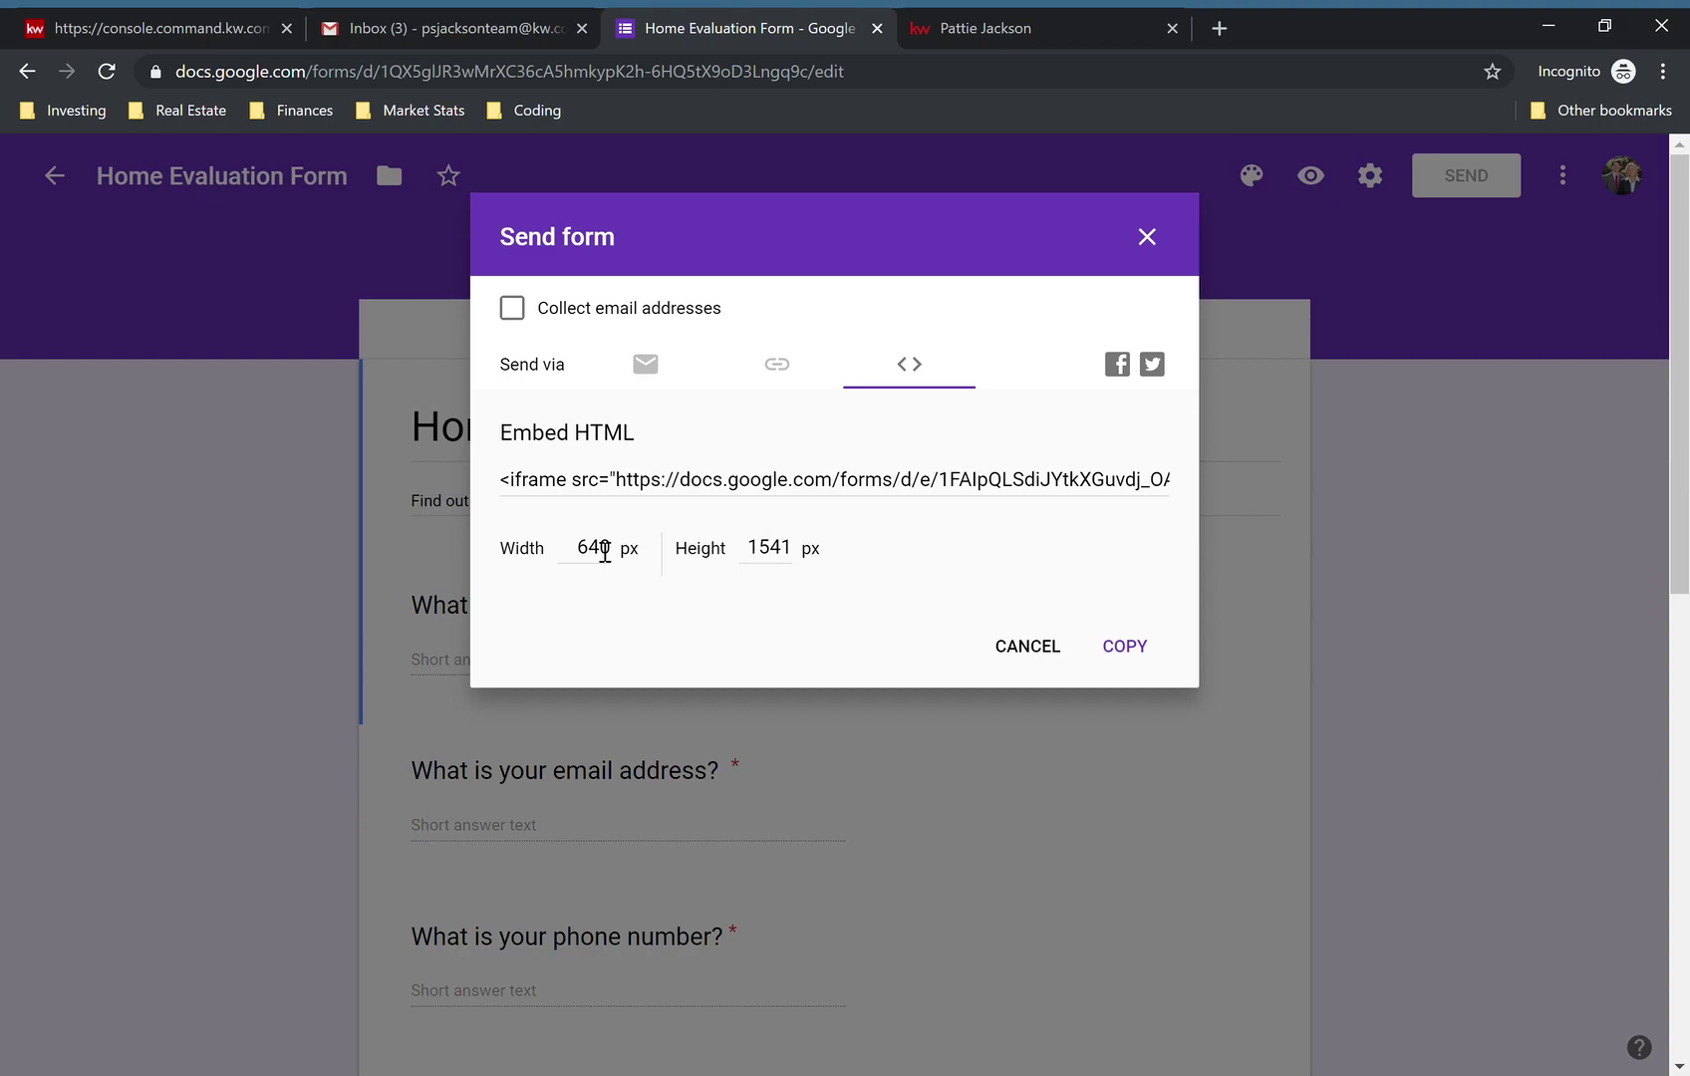
{"action": "double_click", "coordinate": [604, 551]}
{"action": "type", "text": "480"}
{"action": "left_click", "coordinate": [781, 648]}
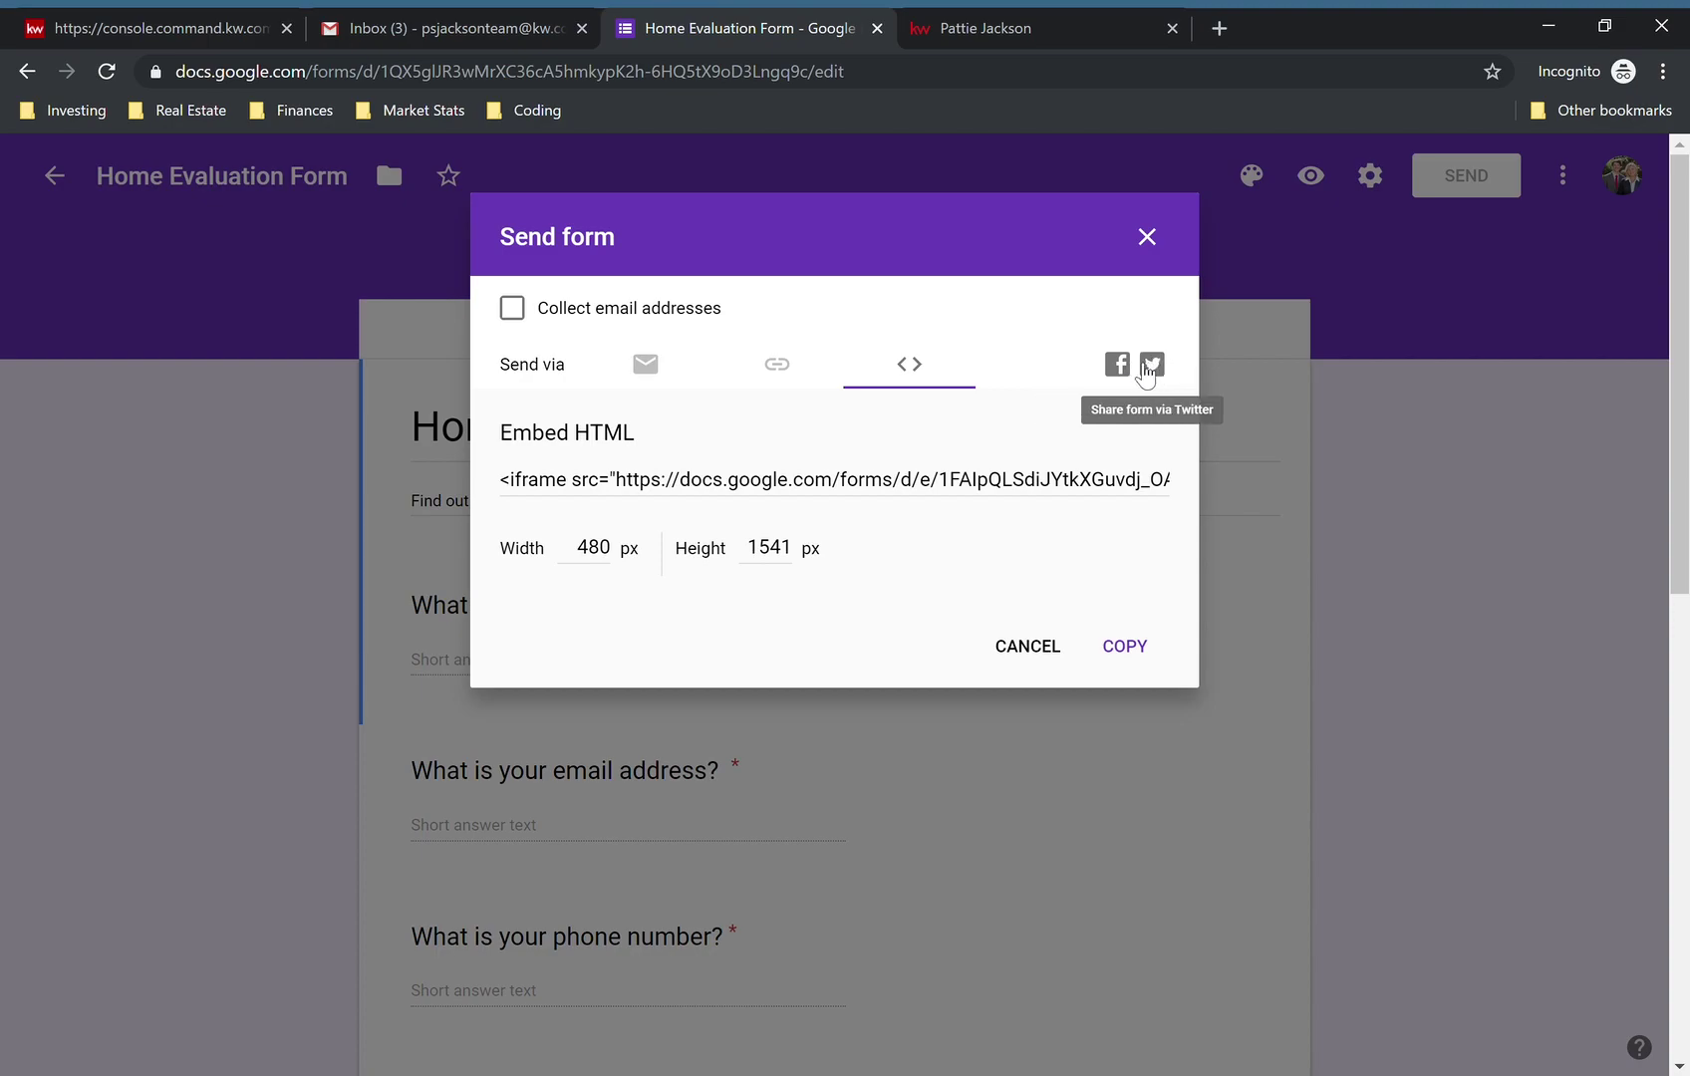
- Copy the 480-wide embed code and close the Send form dialog
{"action": "left_click", "coordinate": [776, 366]}
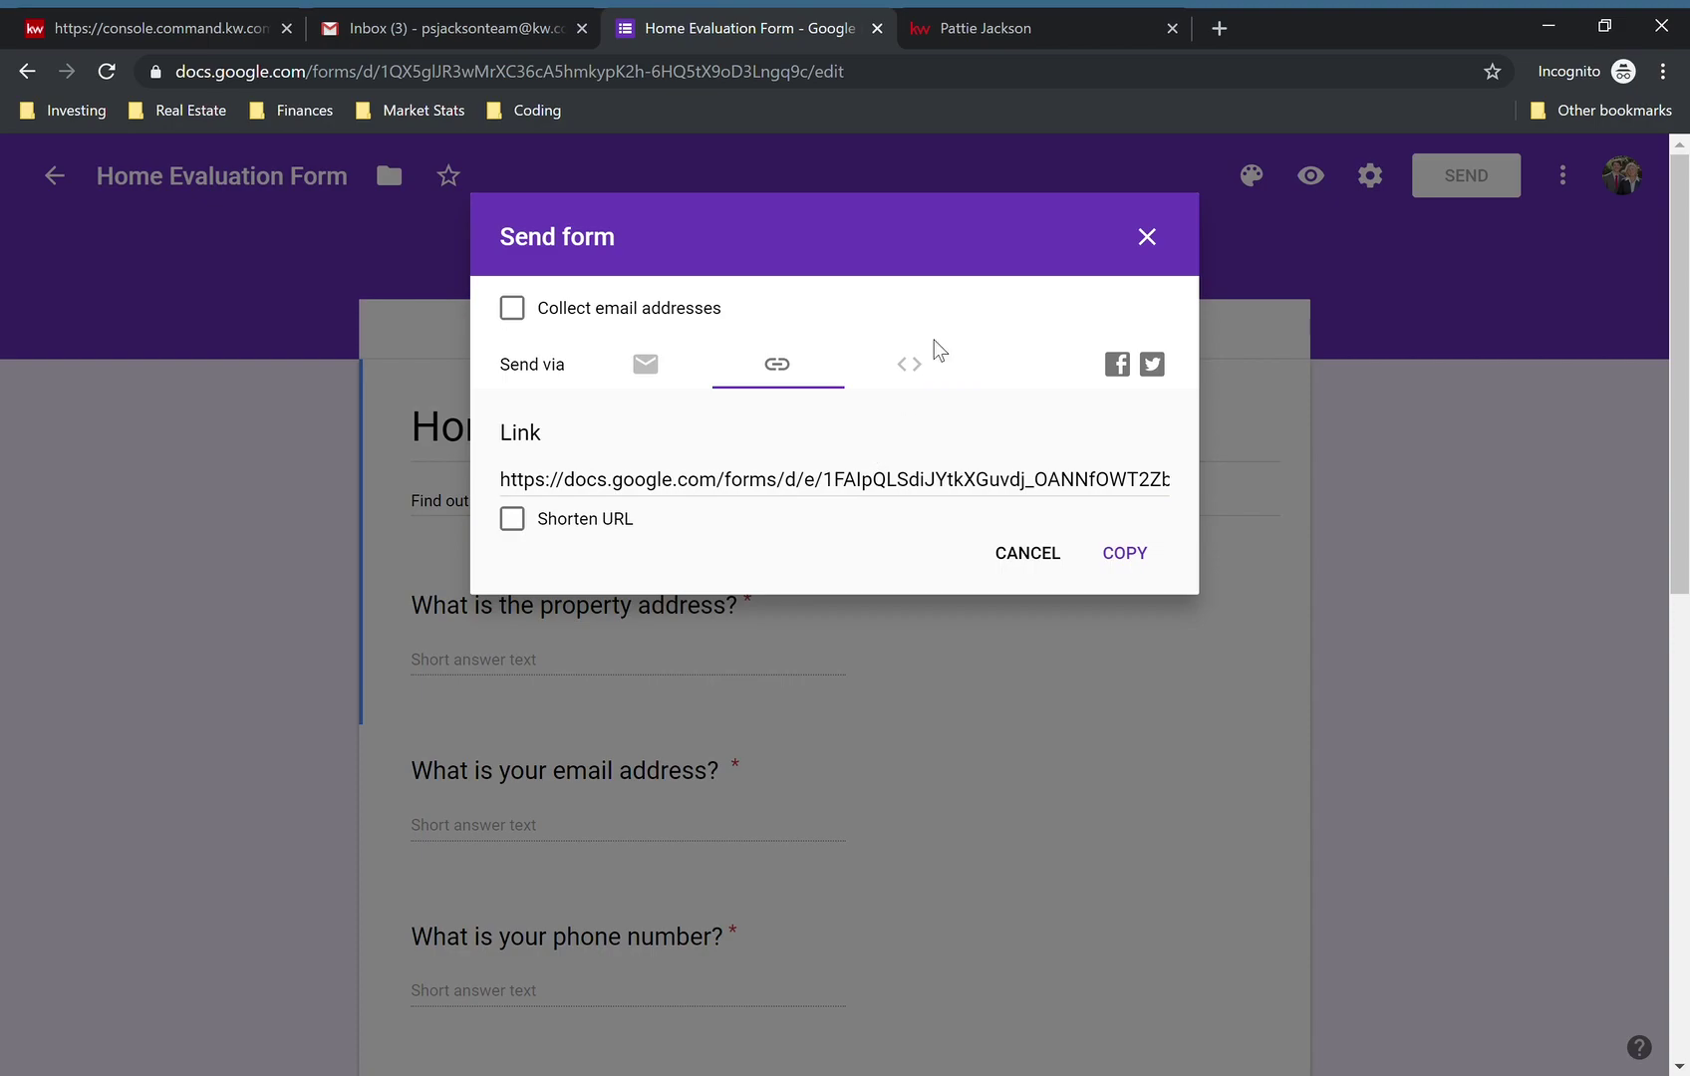
{"action": "left_click", "coordinate": [912, 369]}
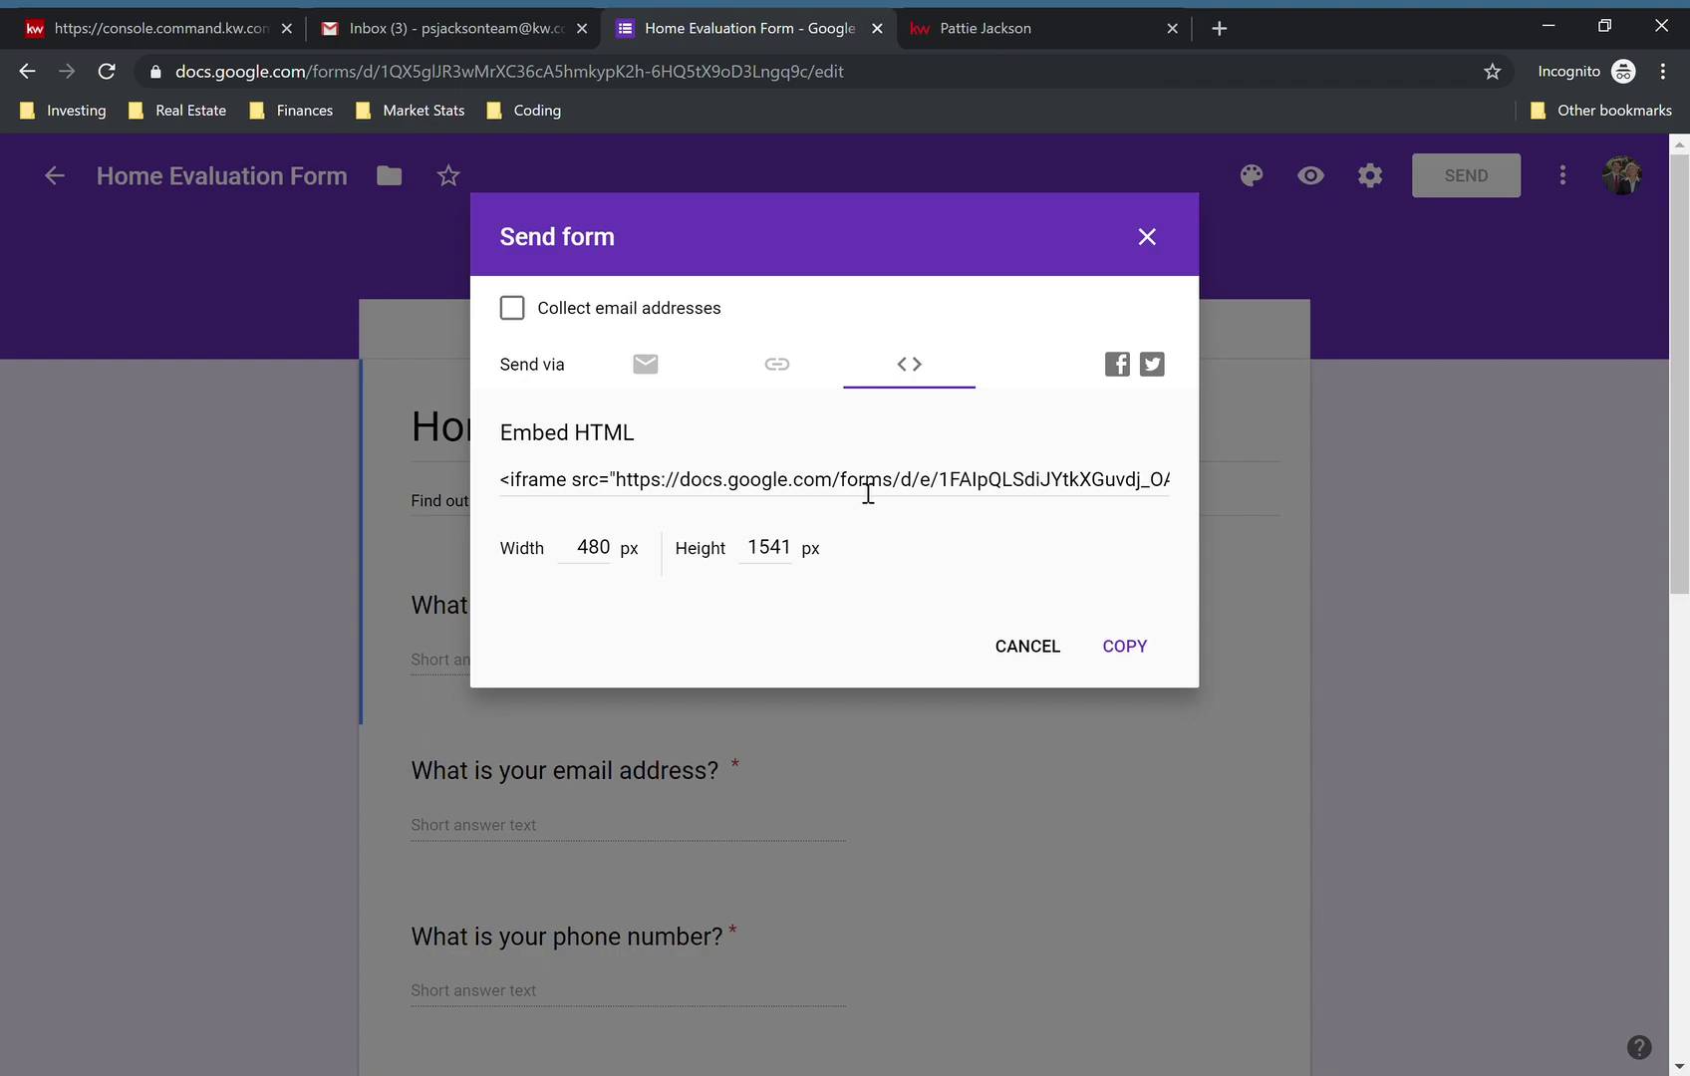
{"action": "left_click", "coordinate": [779, 380]}
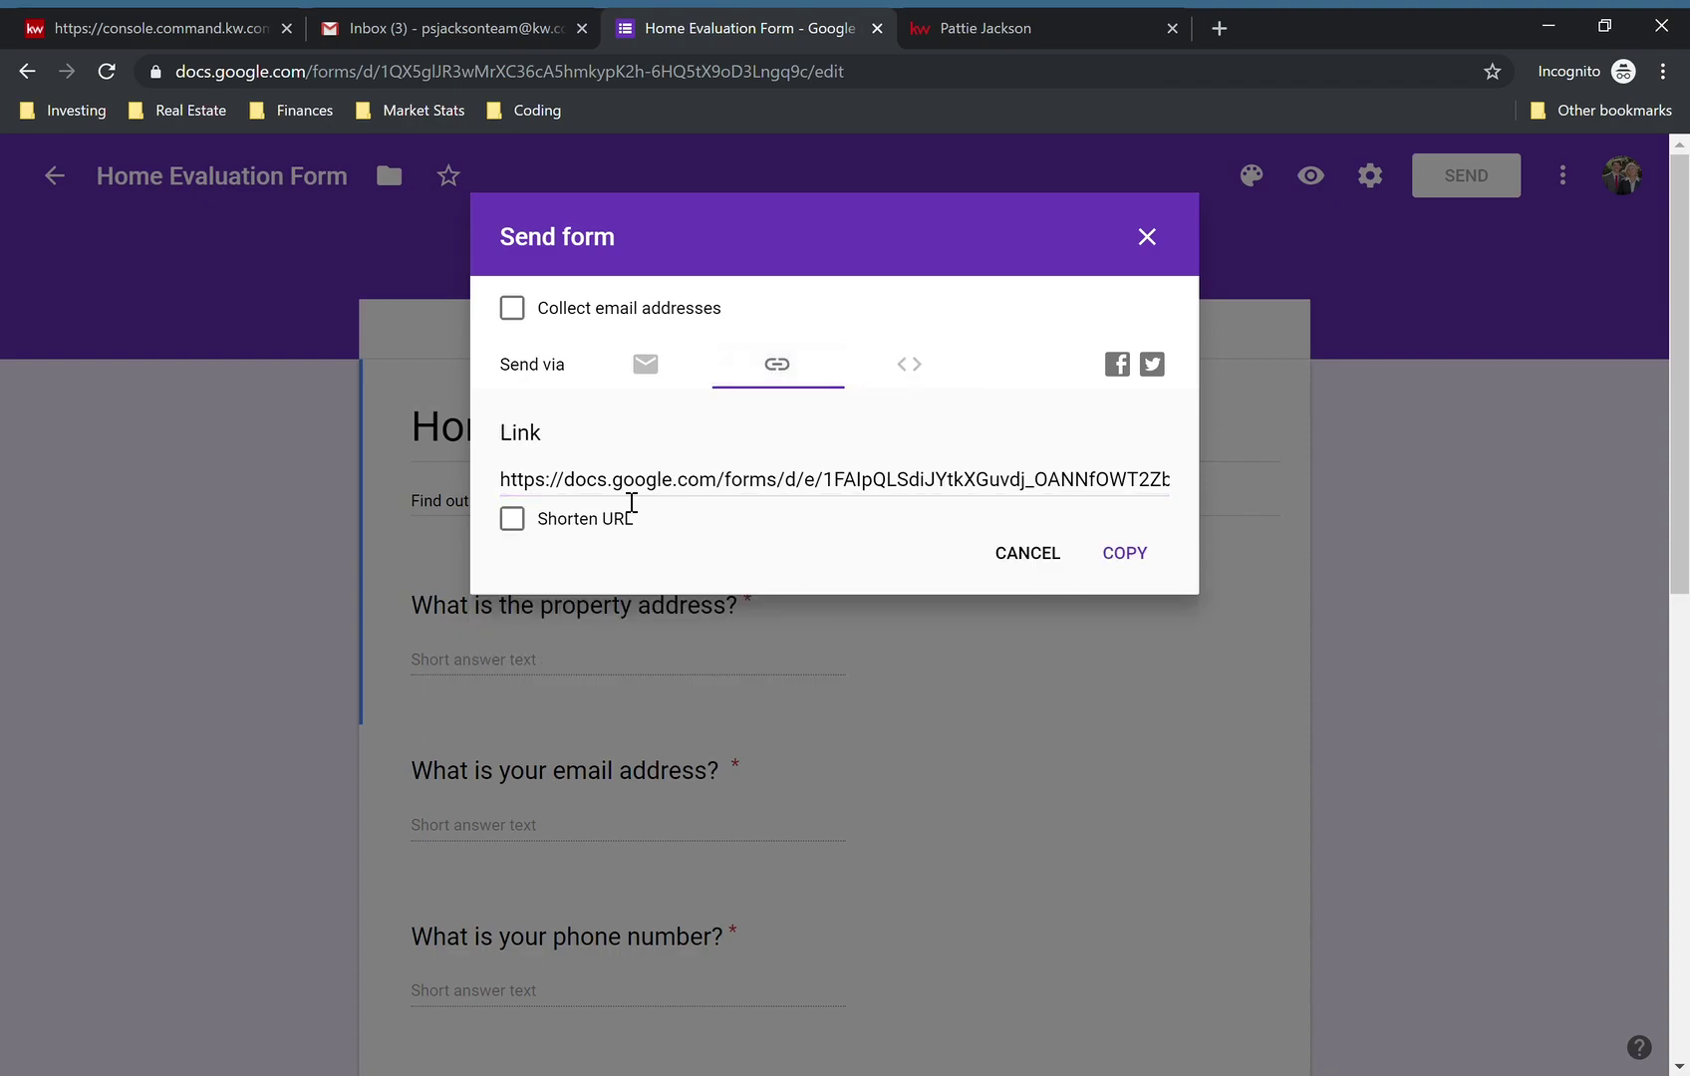
{"action": "left_click", "coordinate": [923, 380]}
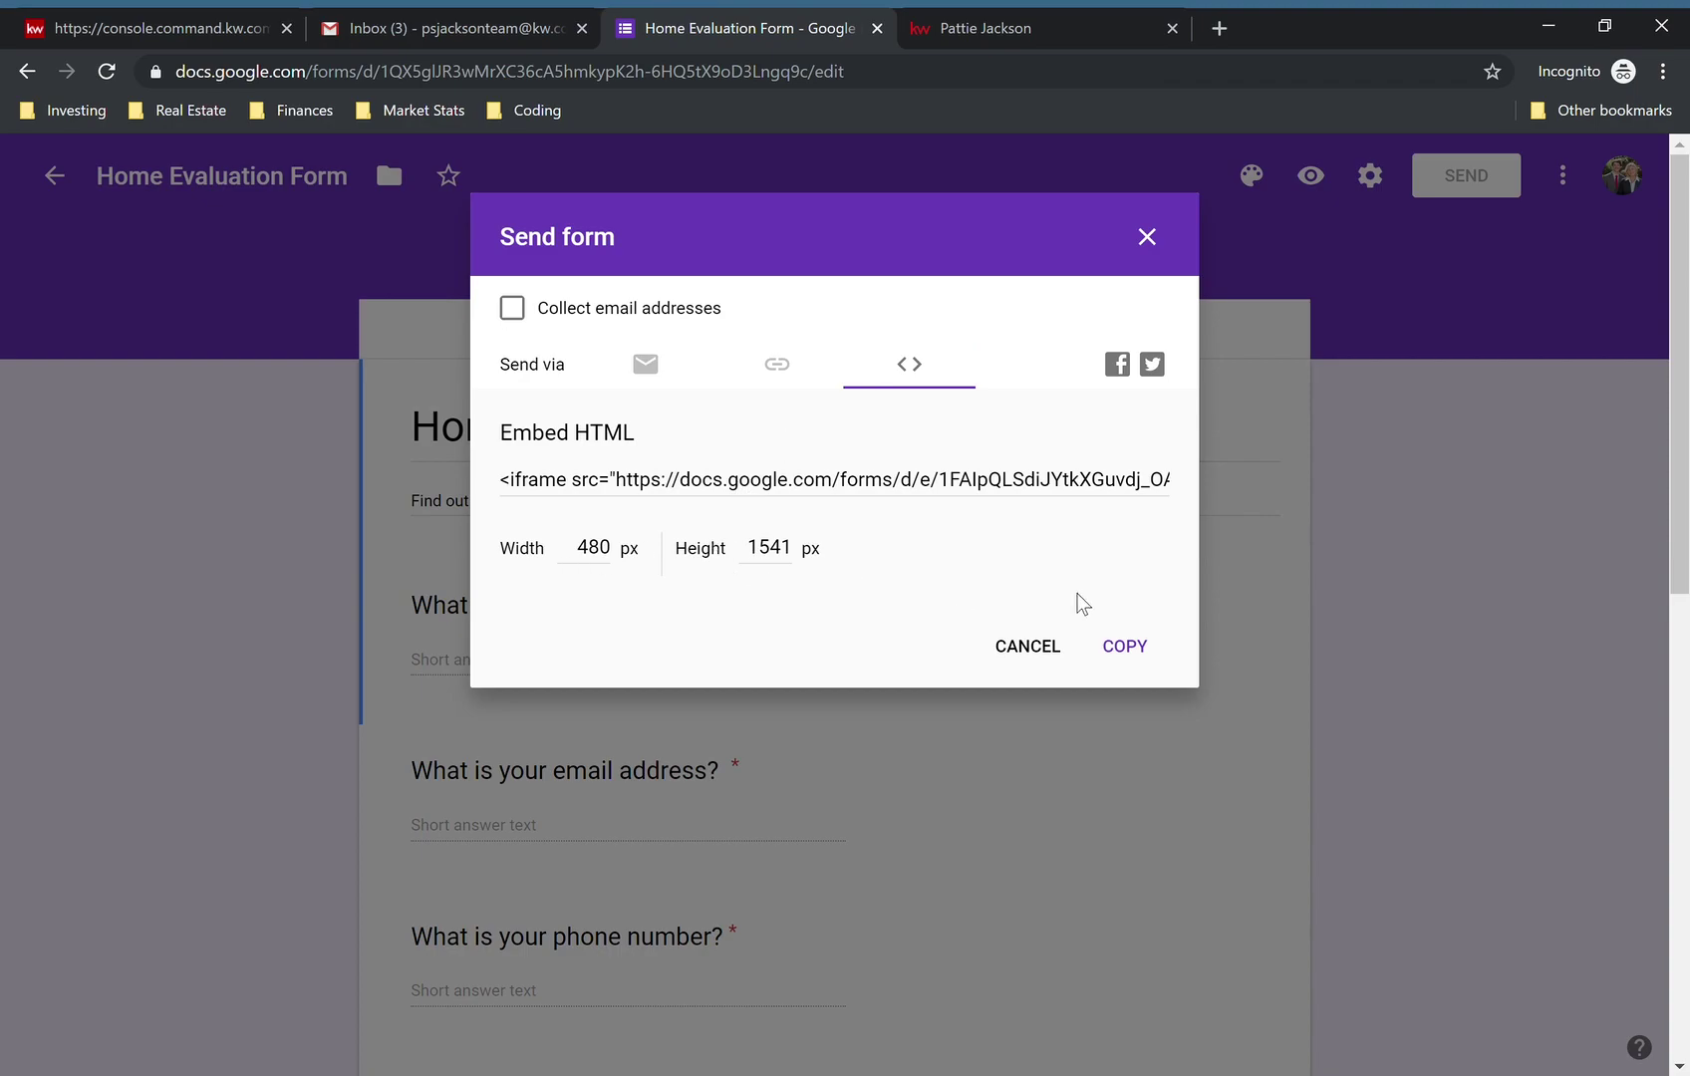
{"action": "left_click", "coordinate": [1129, 650]}
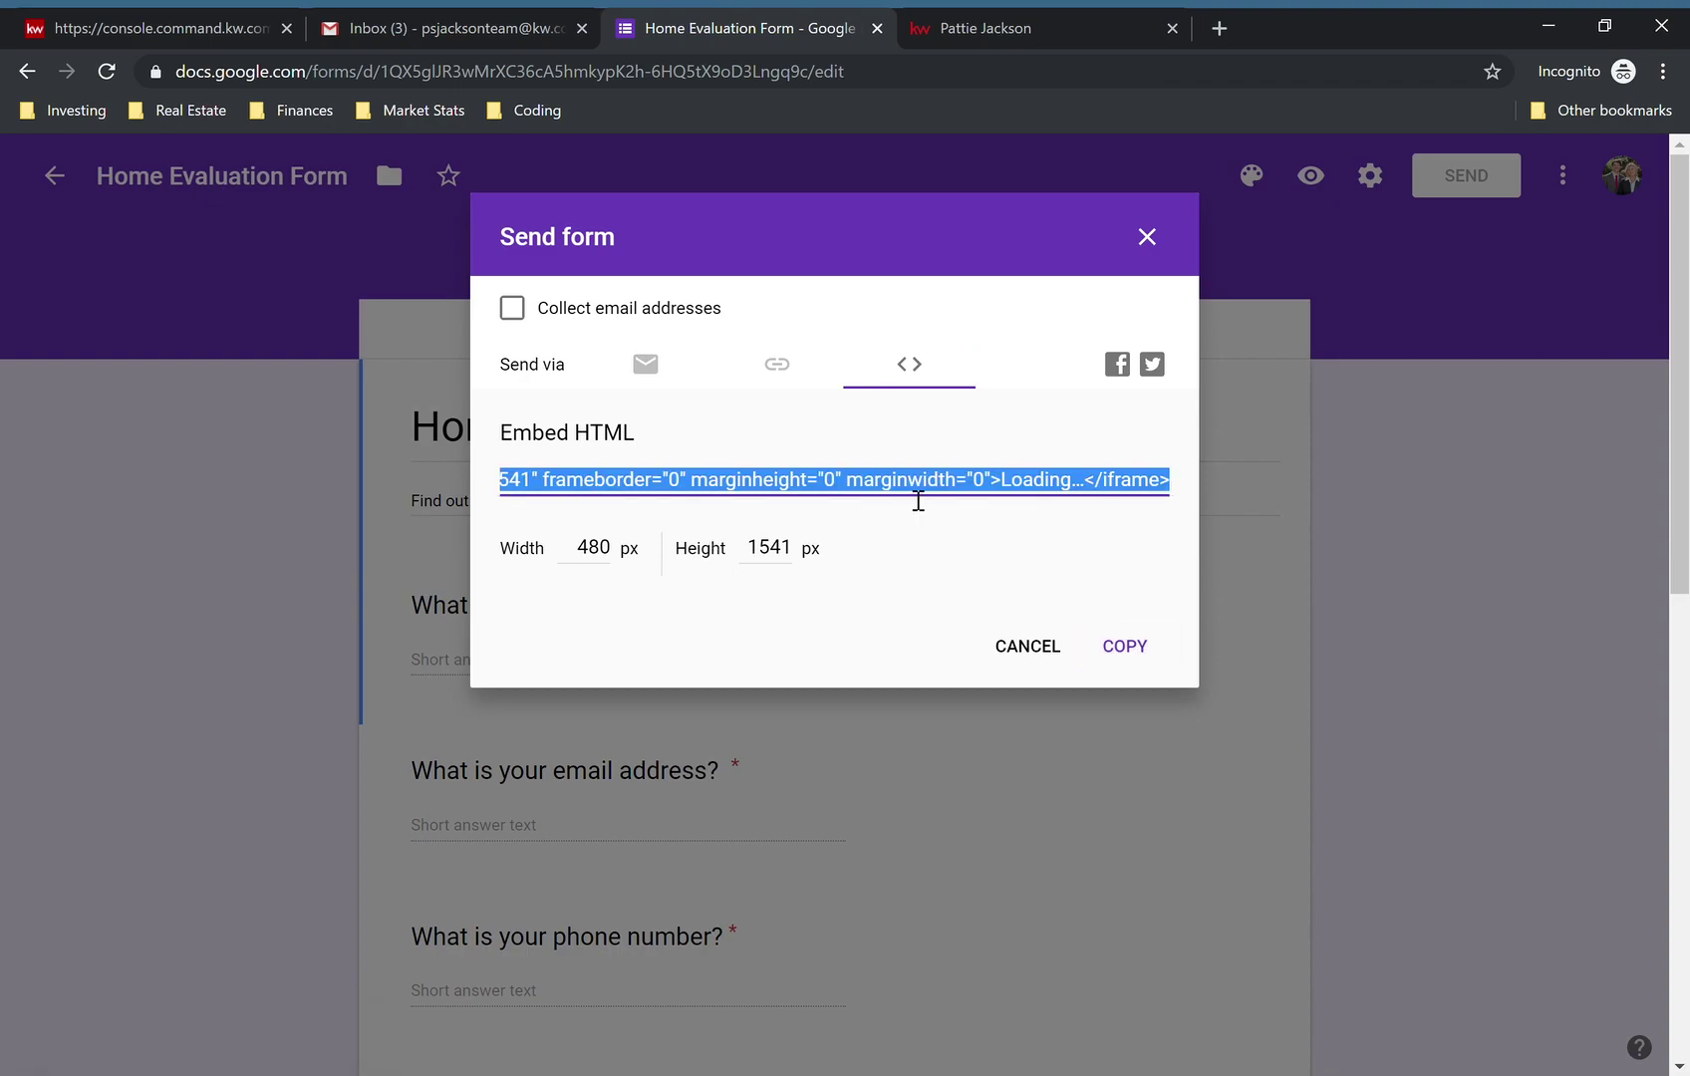
{"action": "left_click", "coordinate": [1151, 242]}
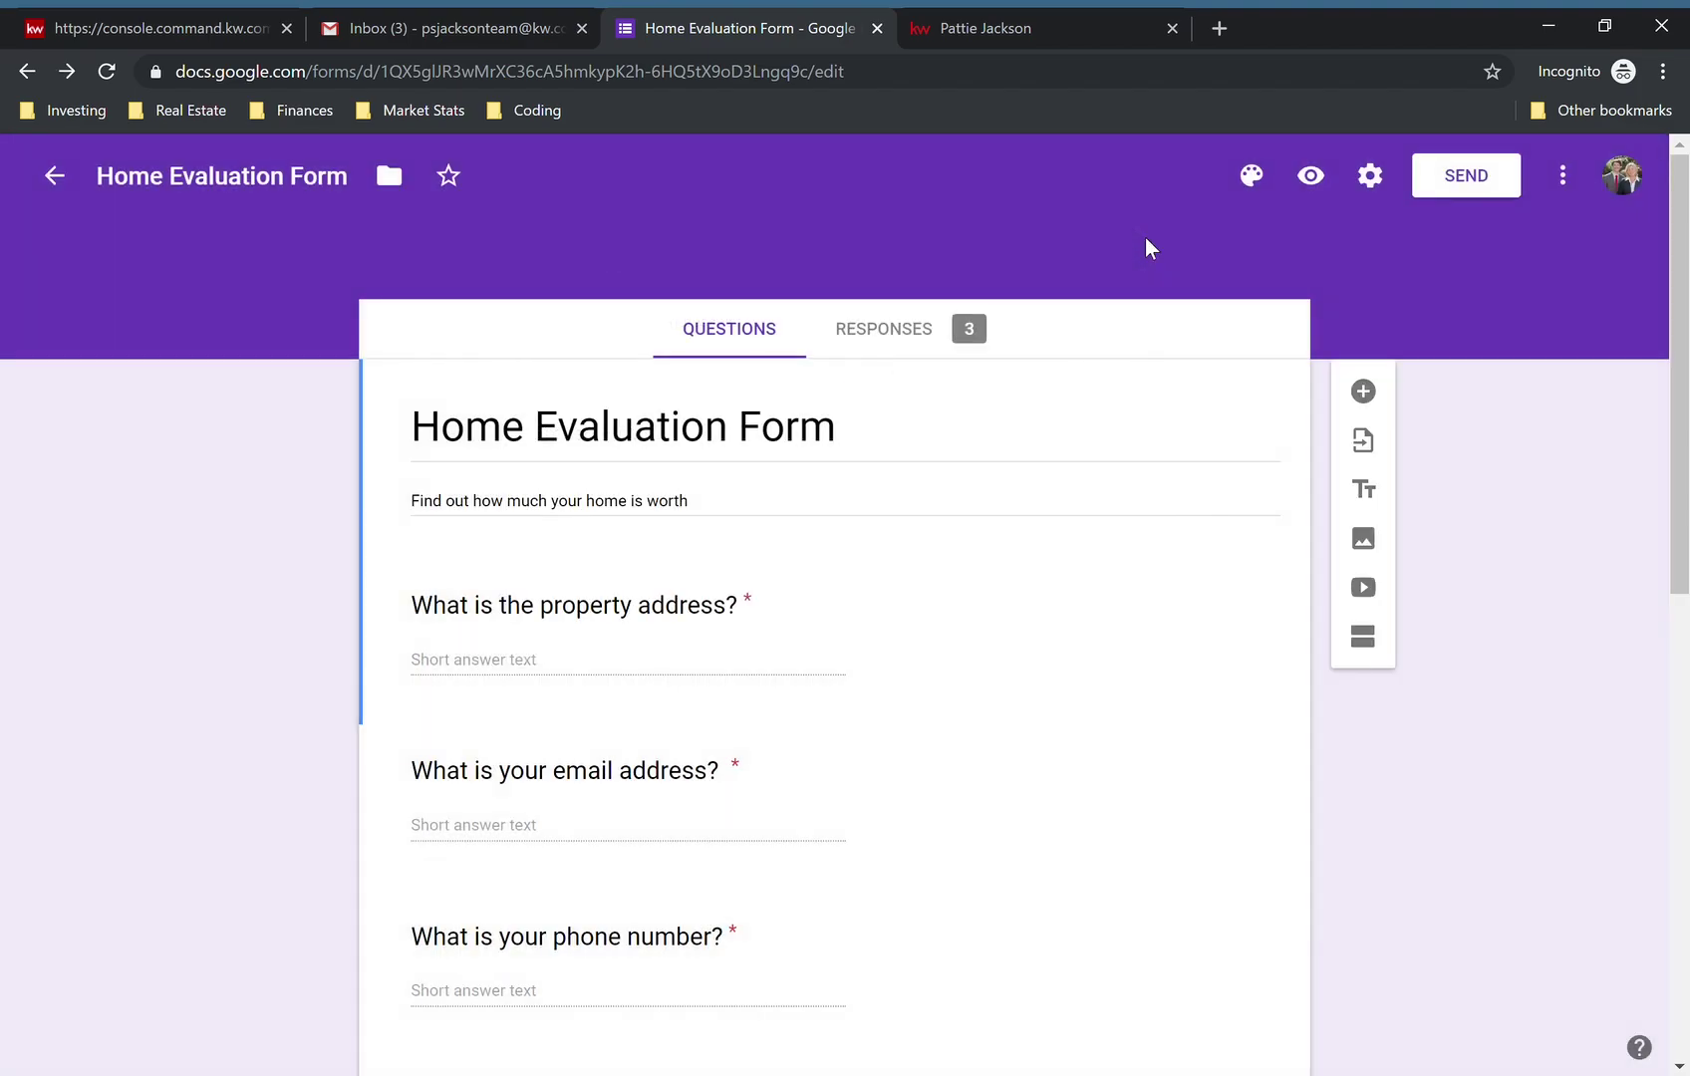
- In KW Command Landing Pages, create a new site set to On My Agent Site
{"action": "left_click", "coordinate": [132, 26]}
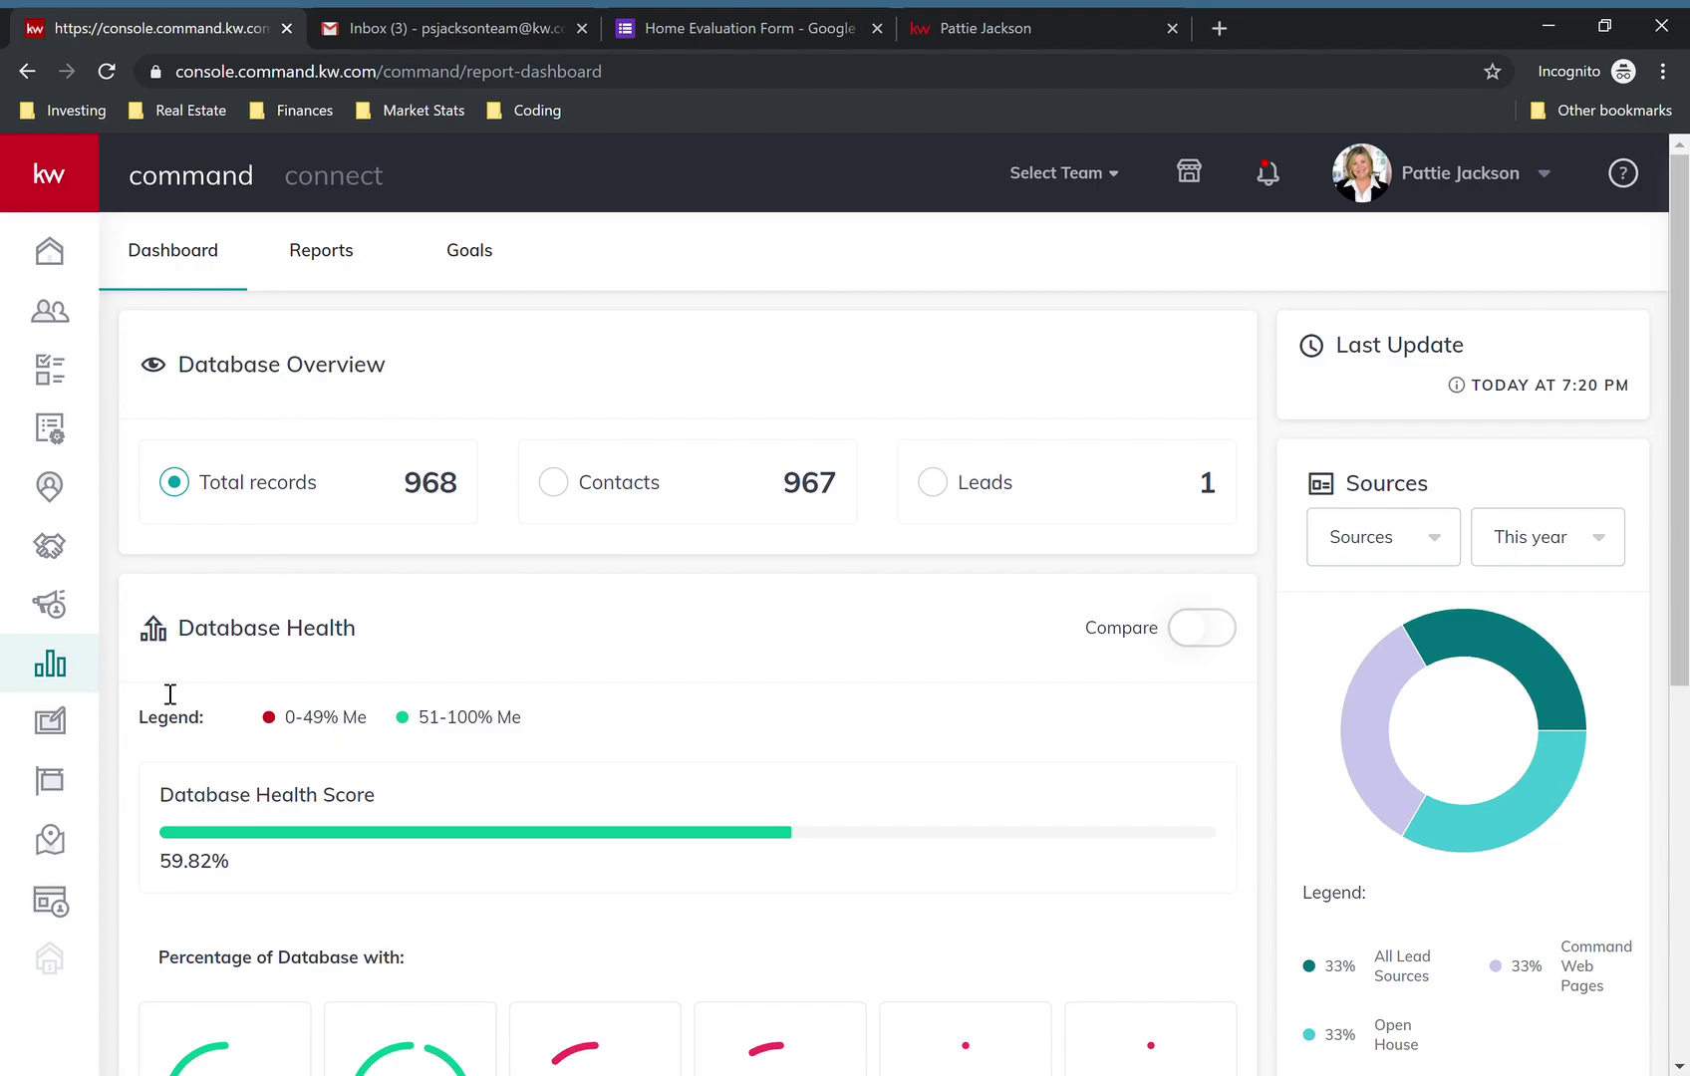
{"action": "left_click", "coordinate": [56, 911]}
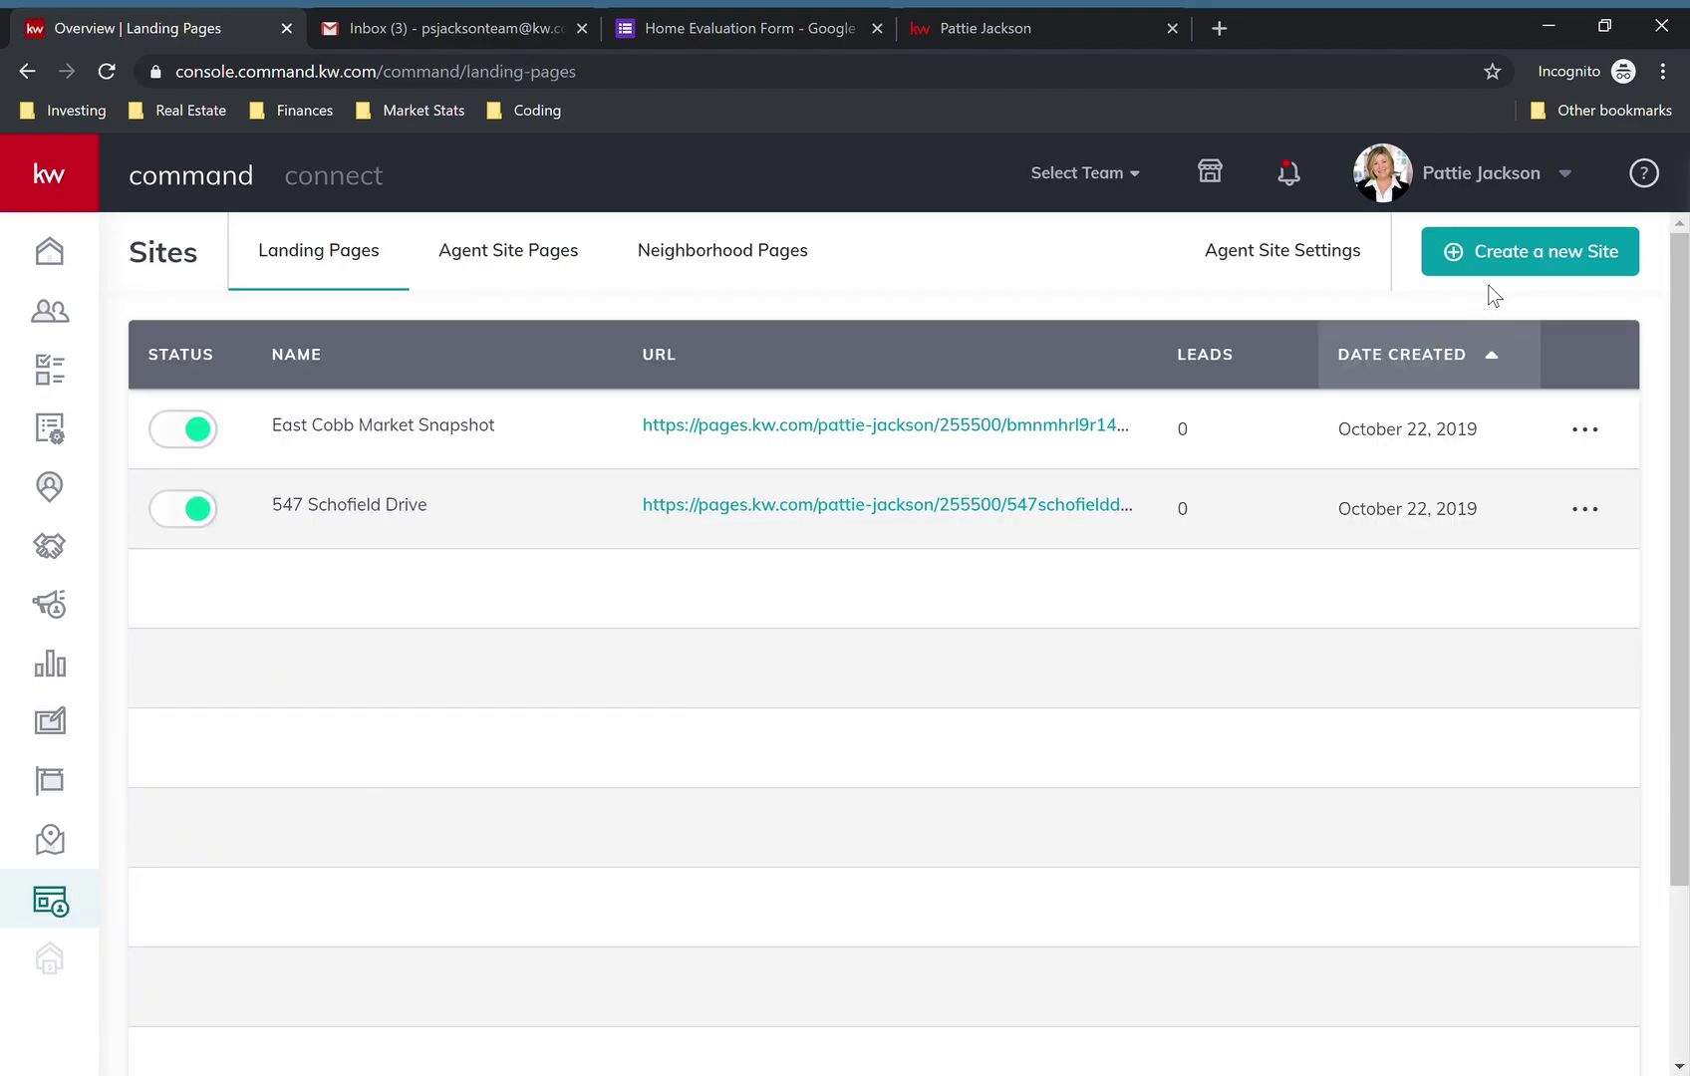
{"action": "left_click", "coordinate": [1524, 261]}
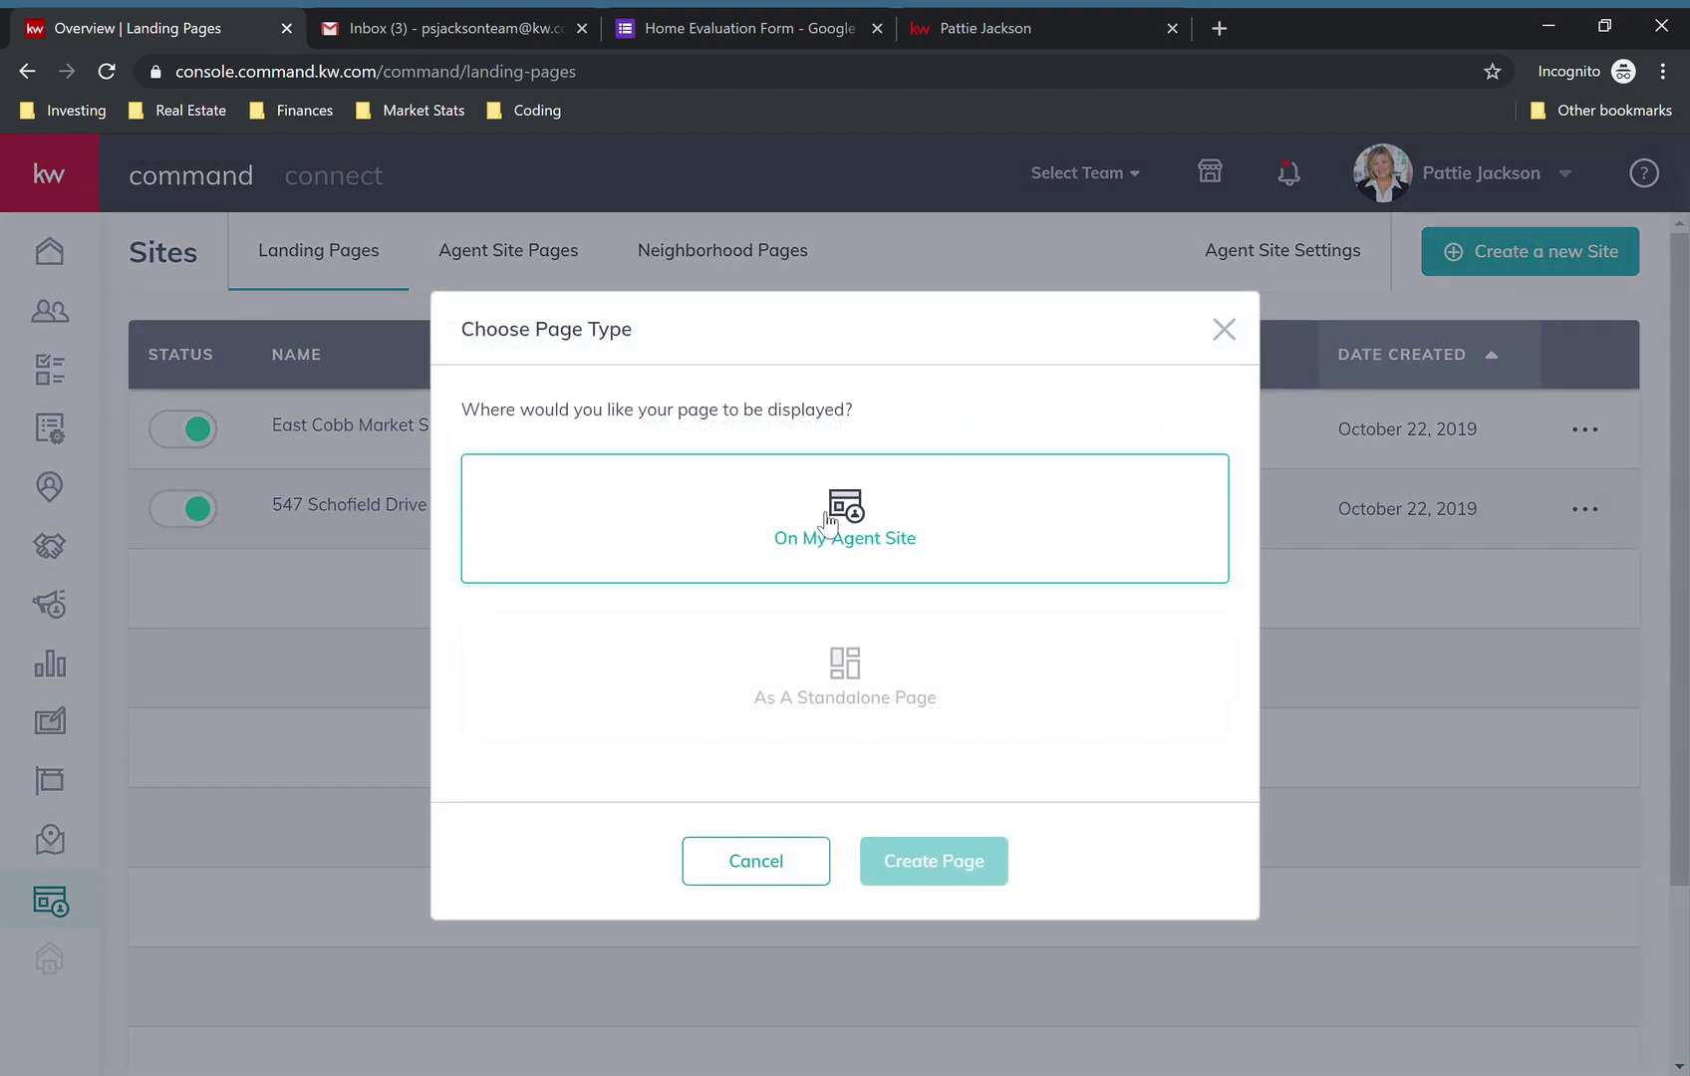
{"action": "left_click", "coordinate": [819, 531]}
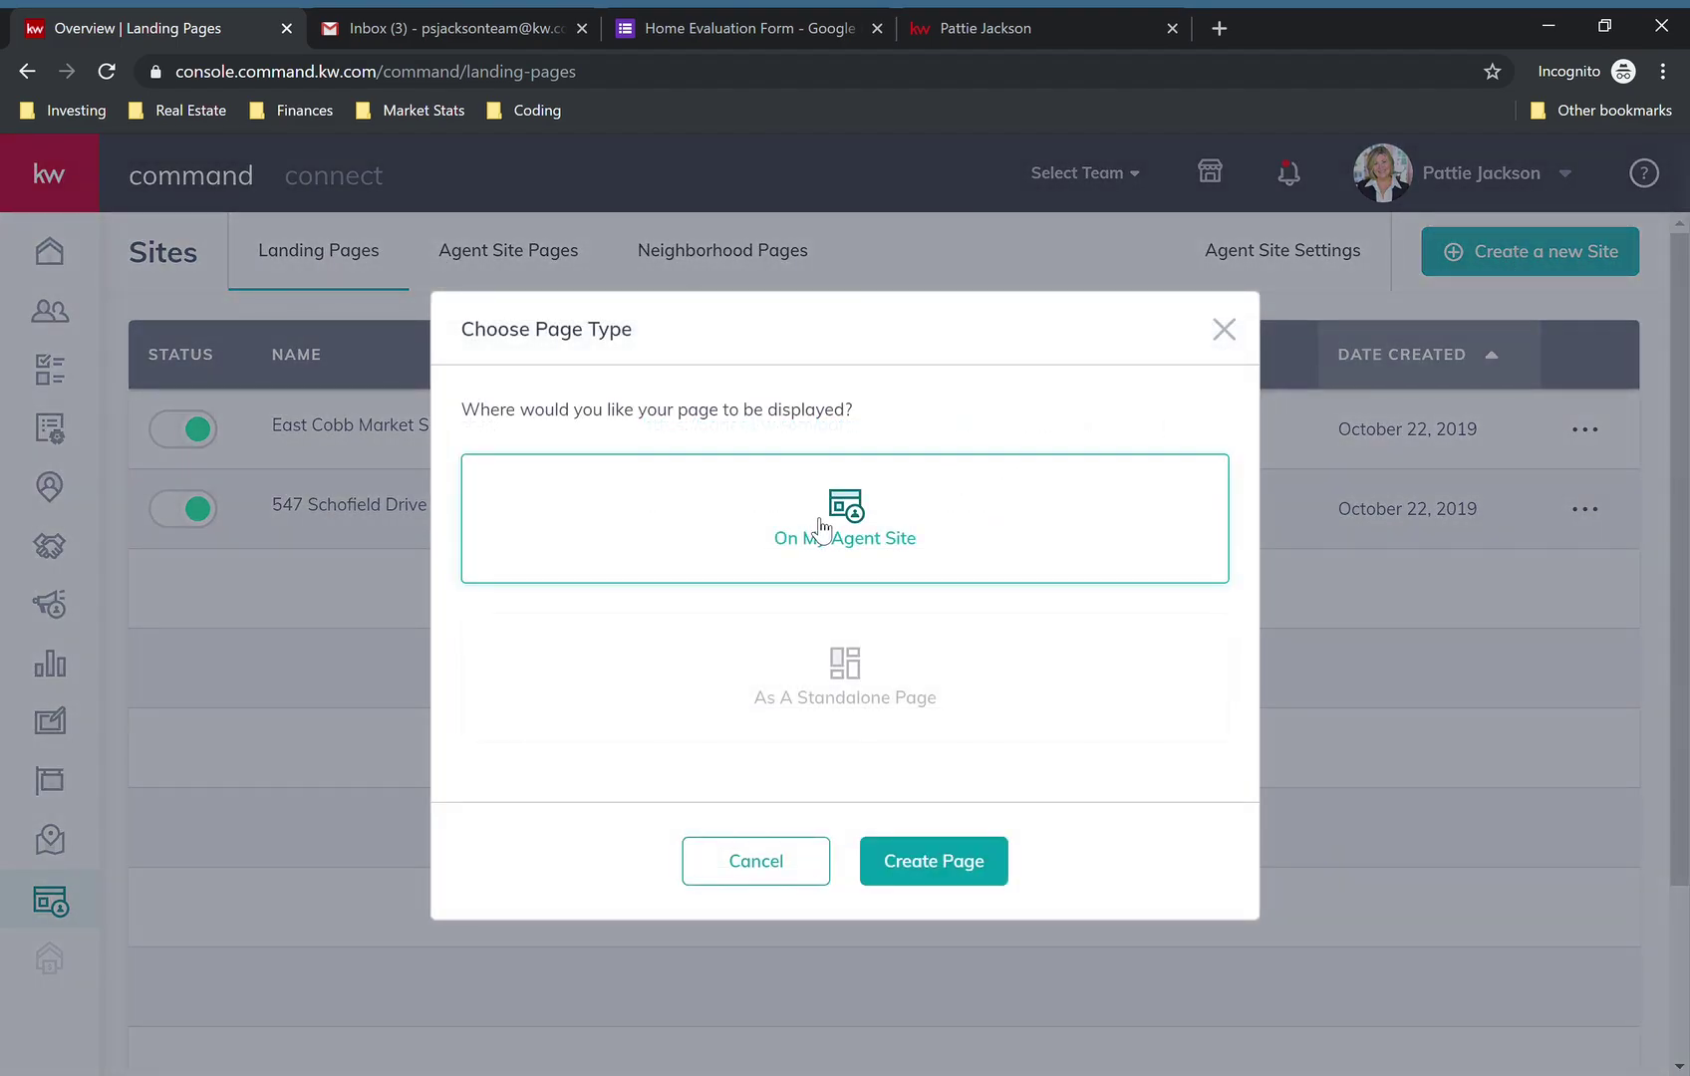
- Create the agent-site page and replace its default name with 'Home Evaluation'
{"action": "left_click", "coordinate": [936, 865]}
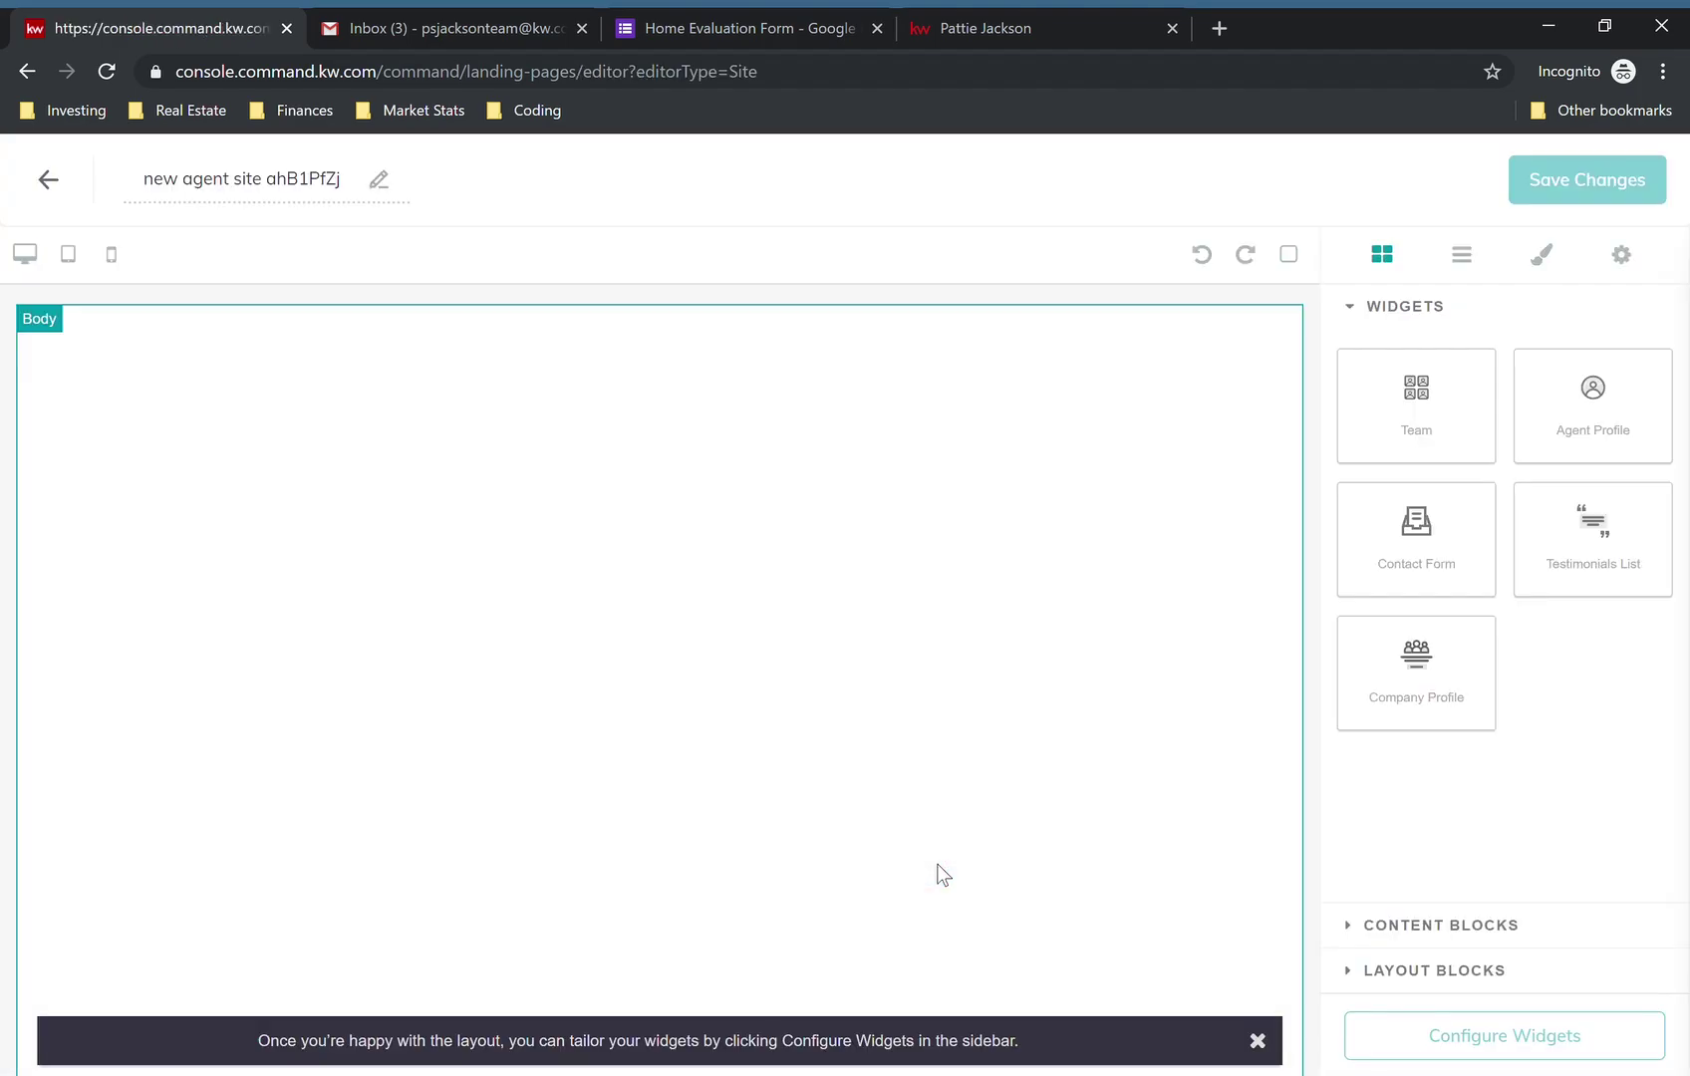
{"action": "left_click", "coordinate": [271, 191]}
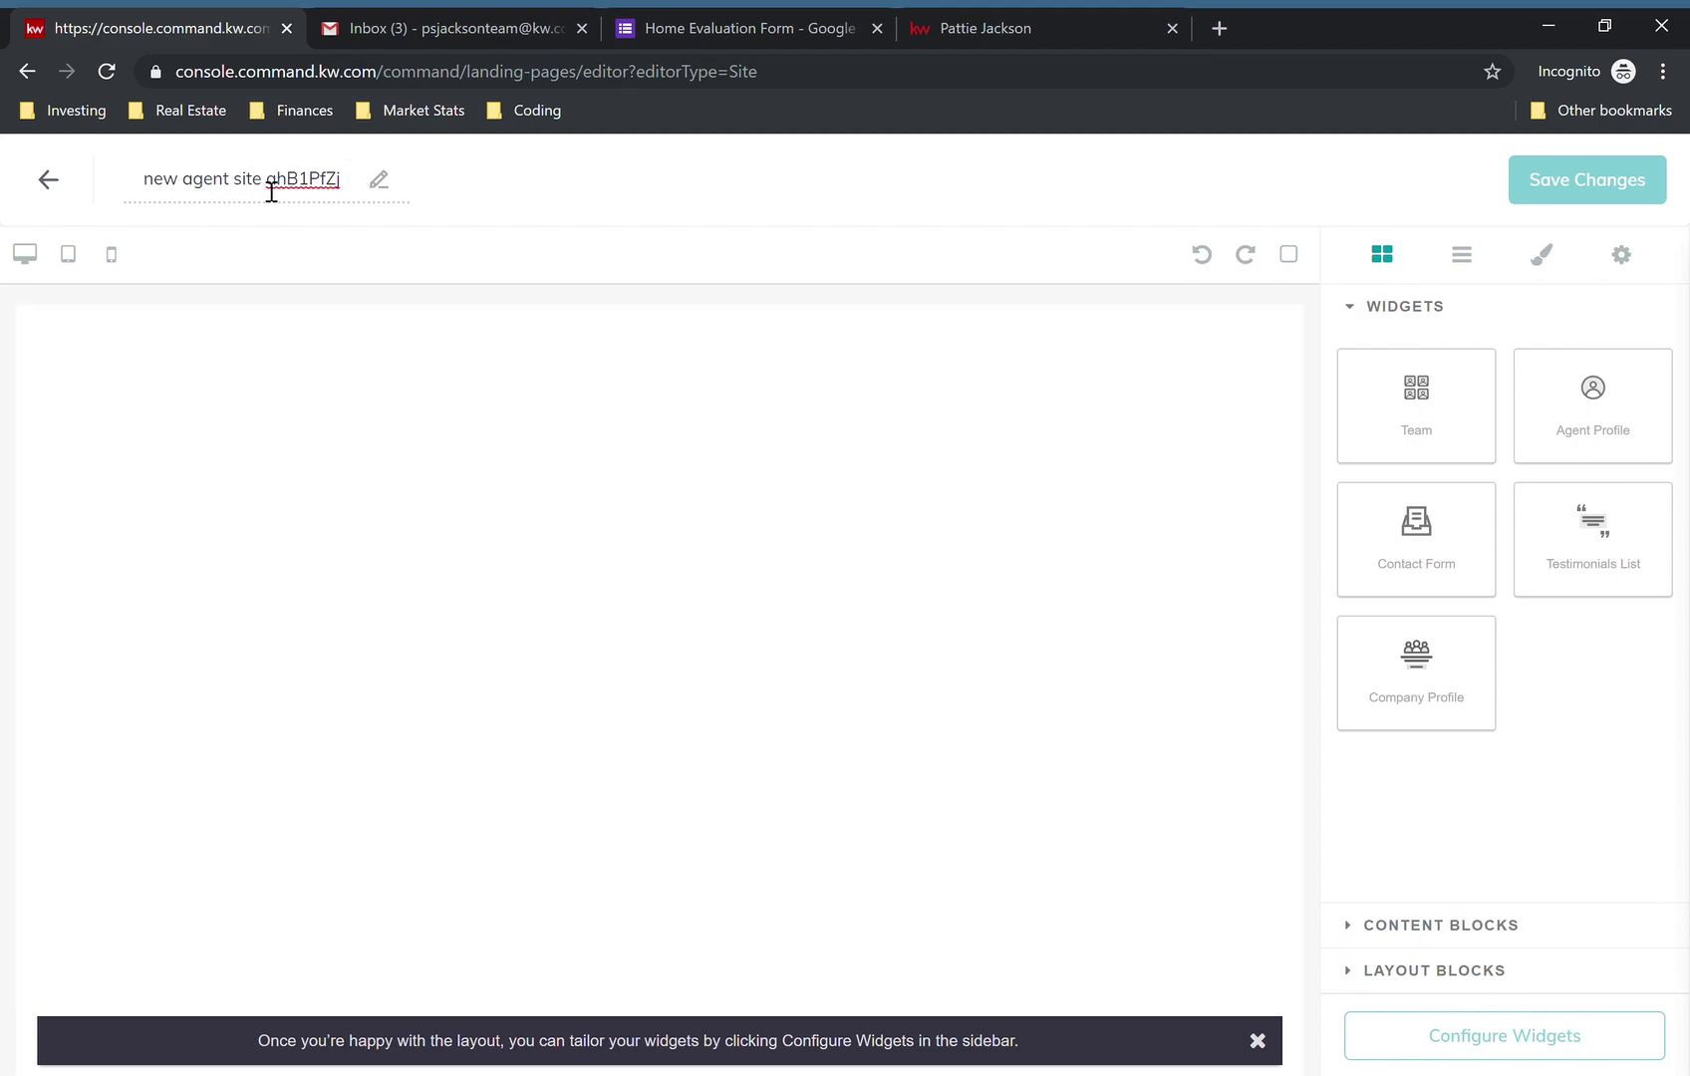
{"action": "triple_click", "coordinate": [271, 191]}
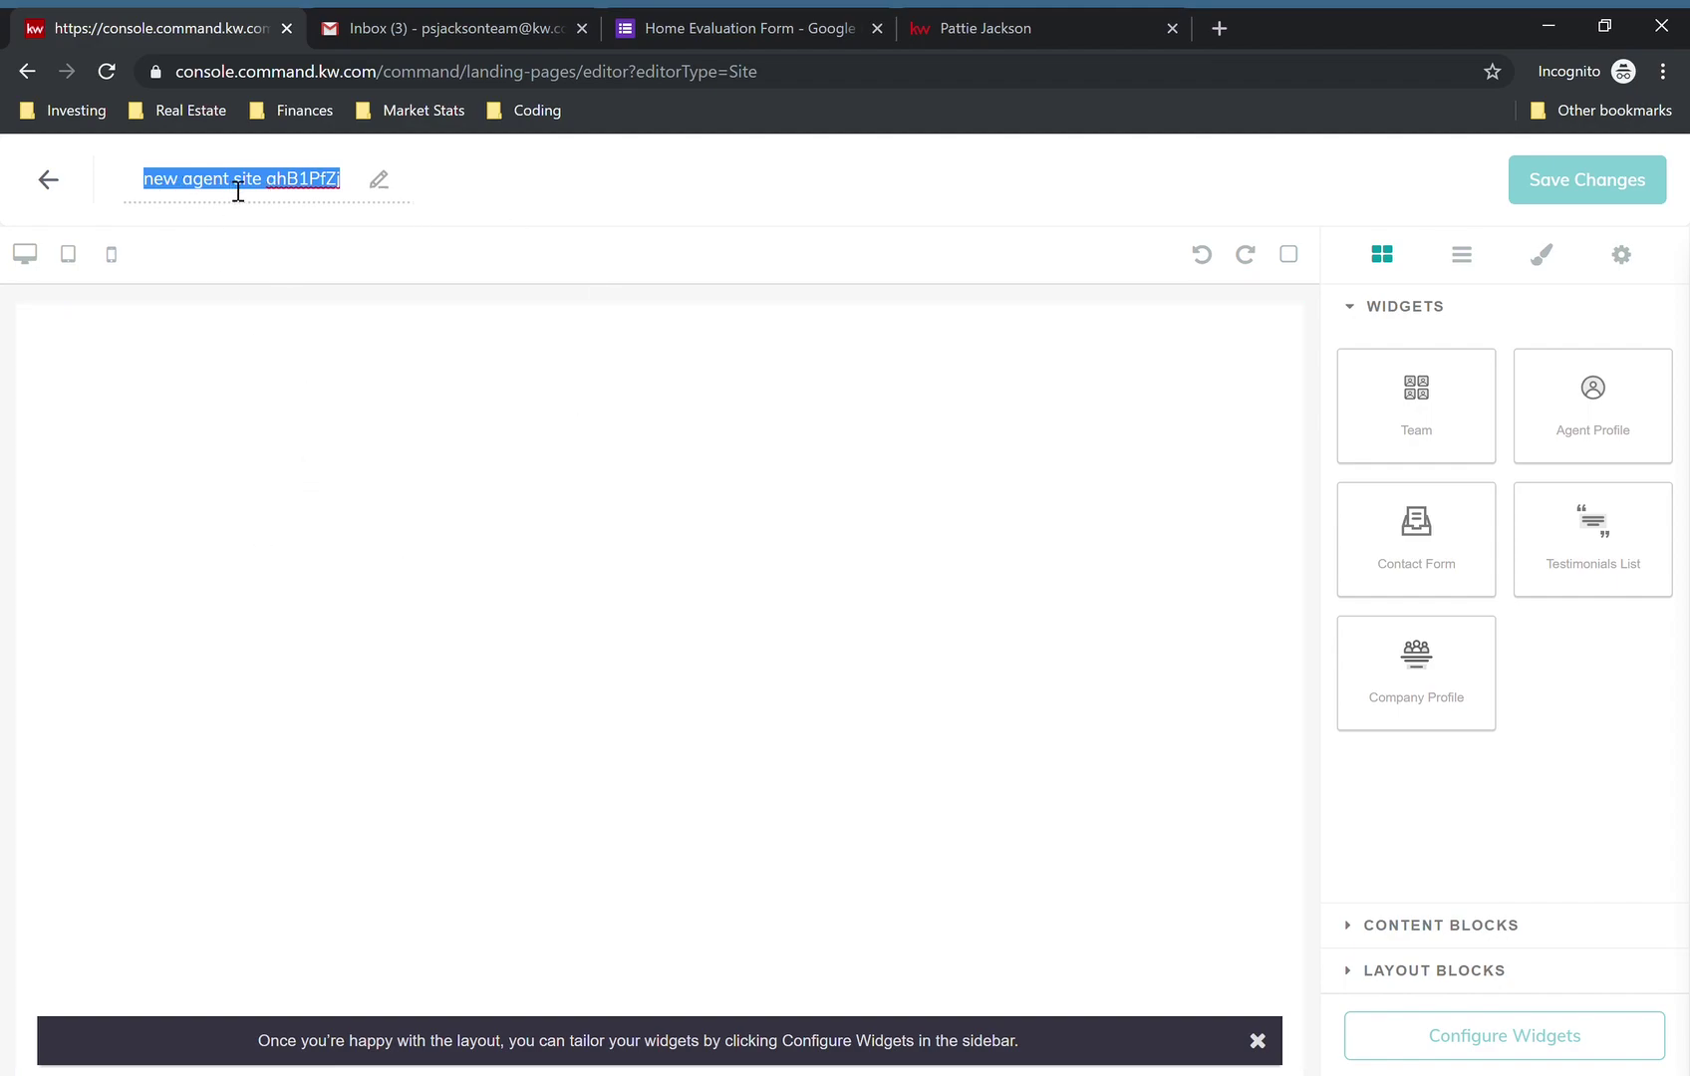
{"action": "type", "text": "Home "}
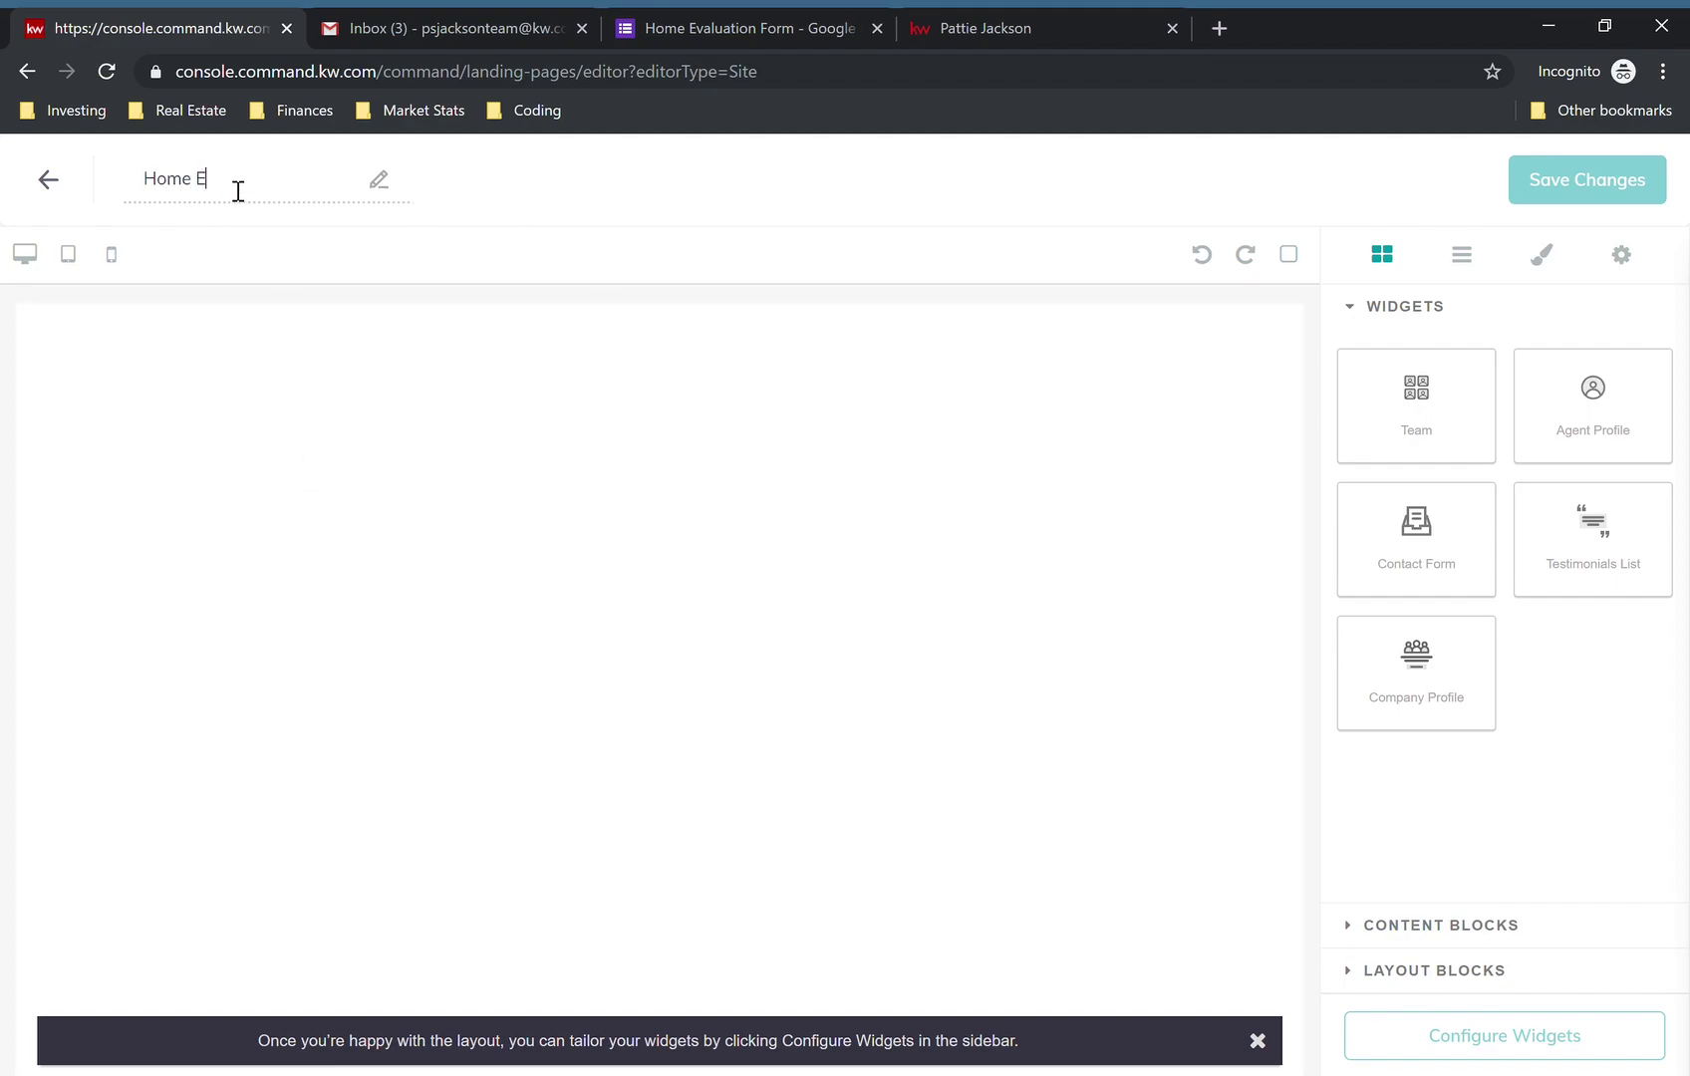
{"action": "type", "text": "Evaluation"}
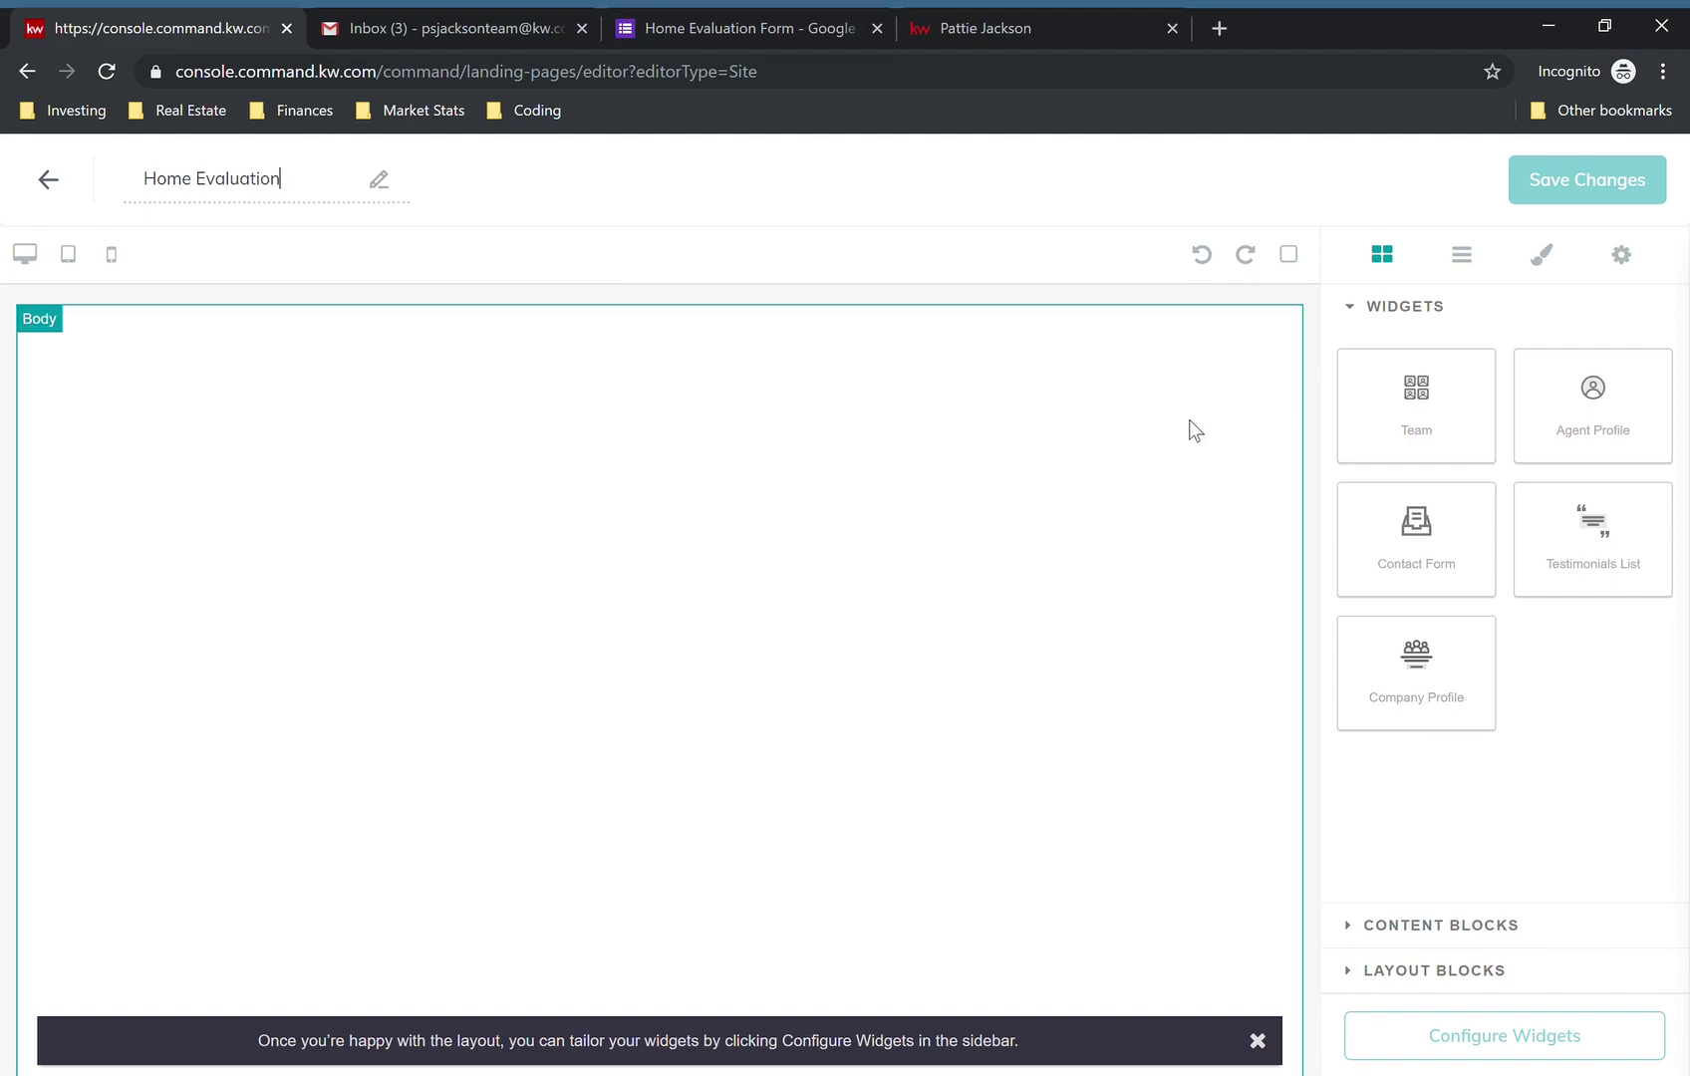
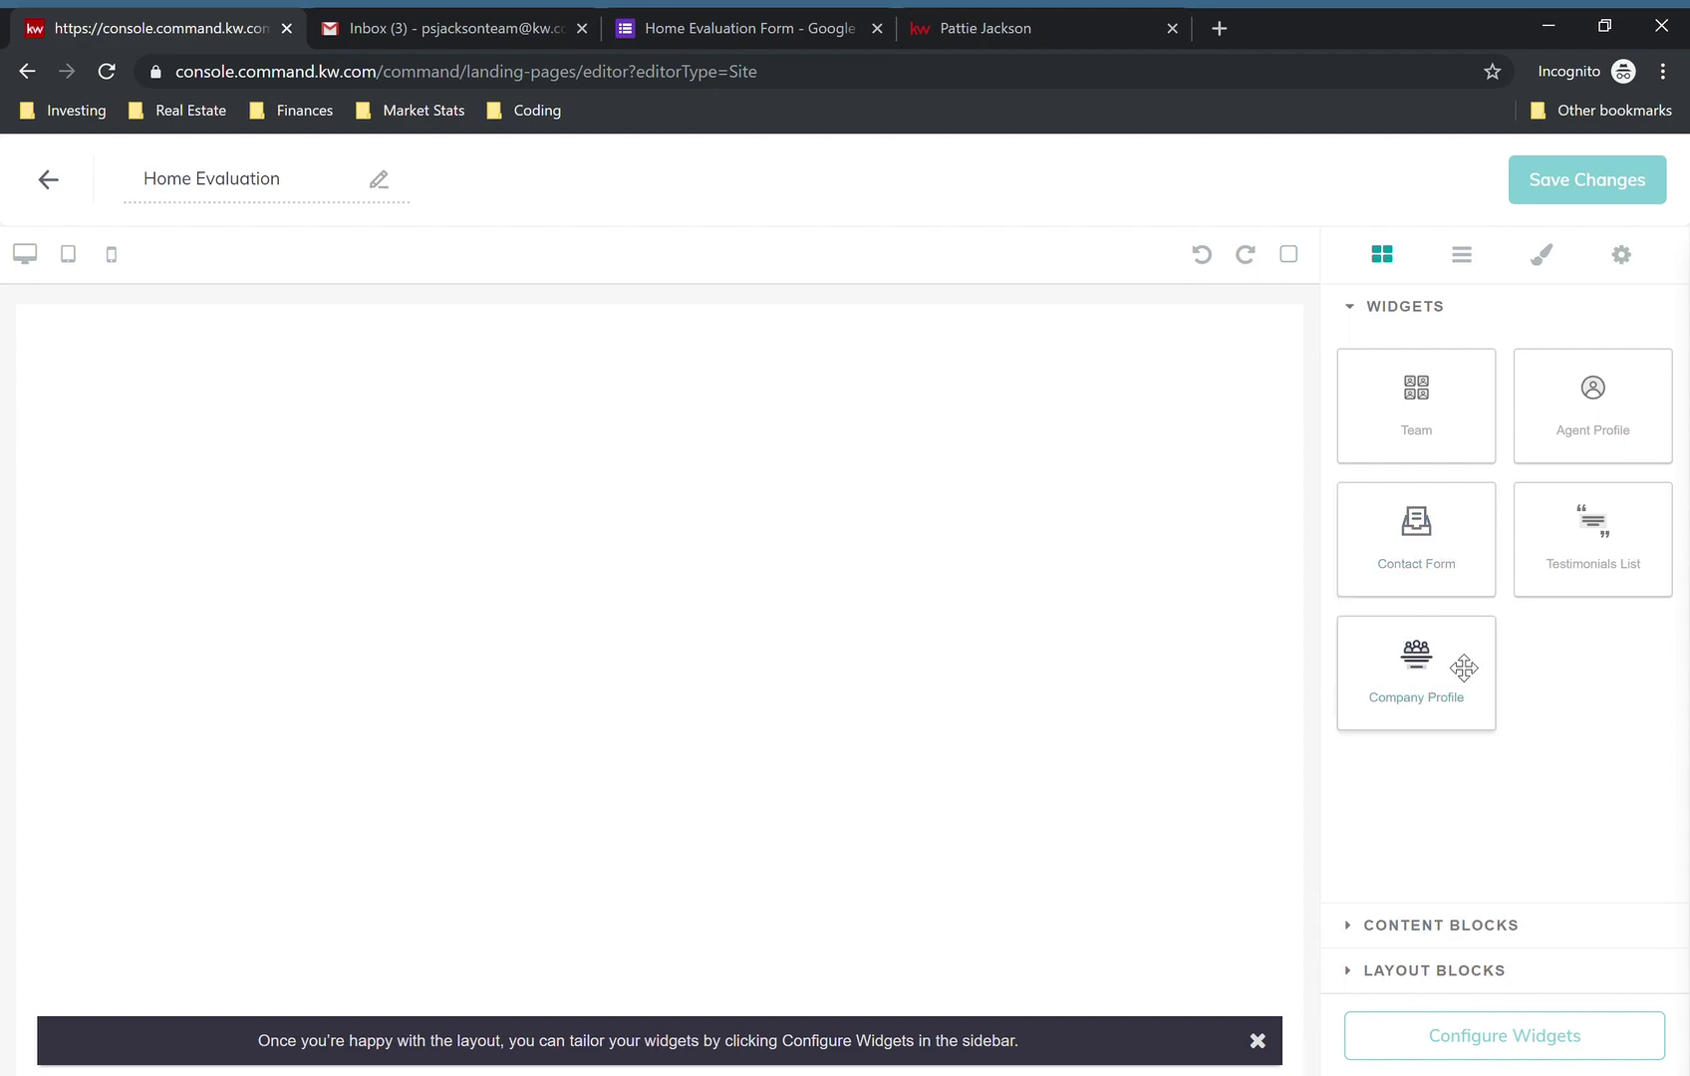
- Drop a Company Profile widget onto the empty page and open its settings form
{"action": "left_click_drag", "start_coordinate": [1431, 678], "coordinate": [653, 541]}
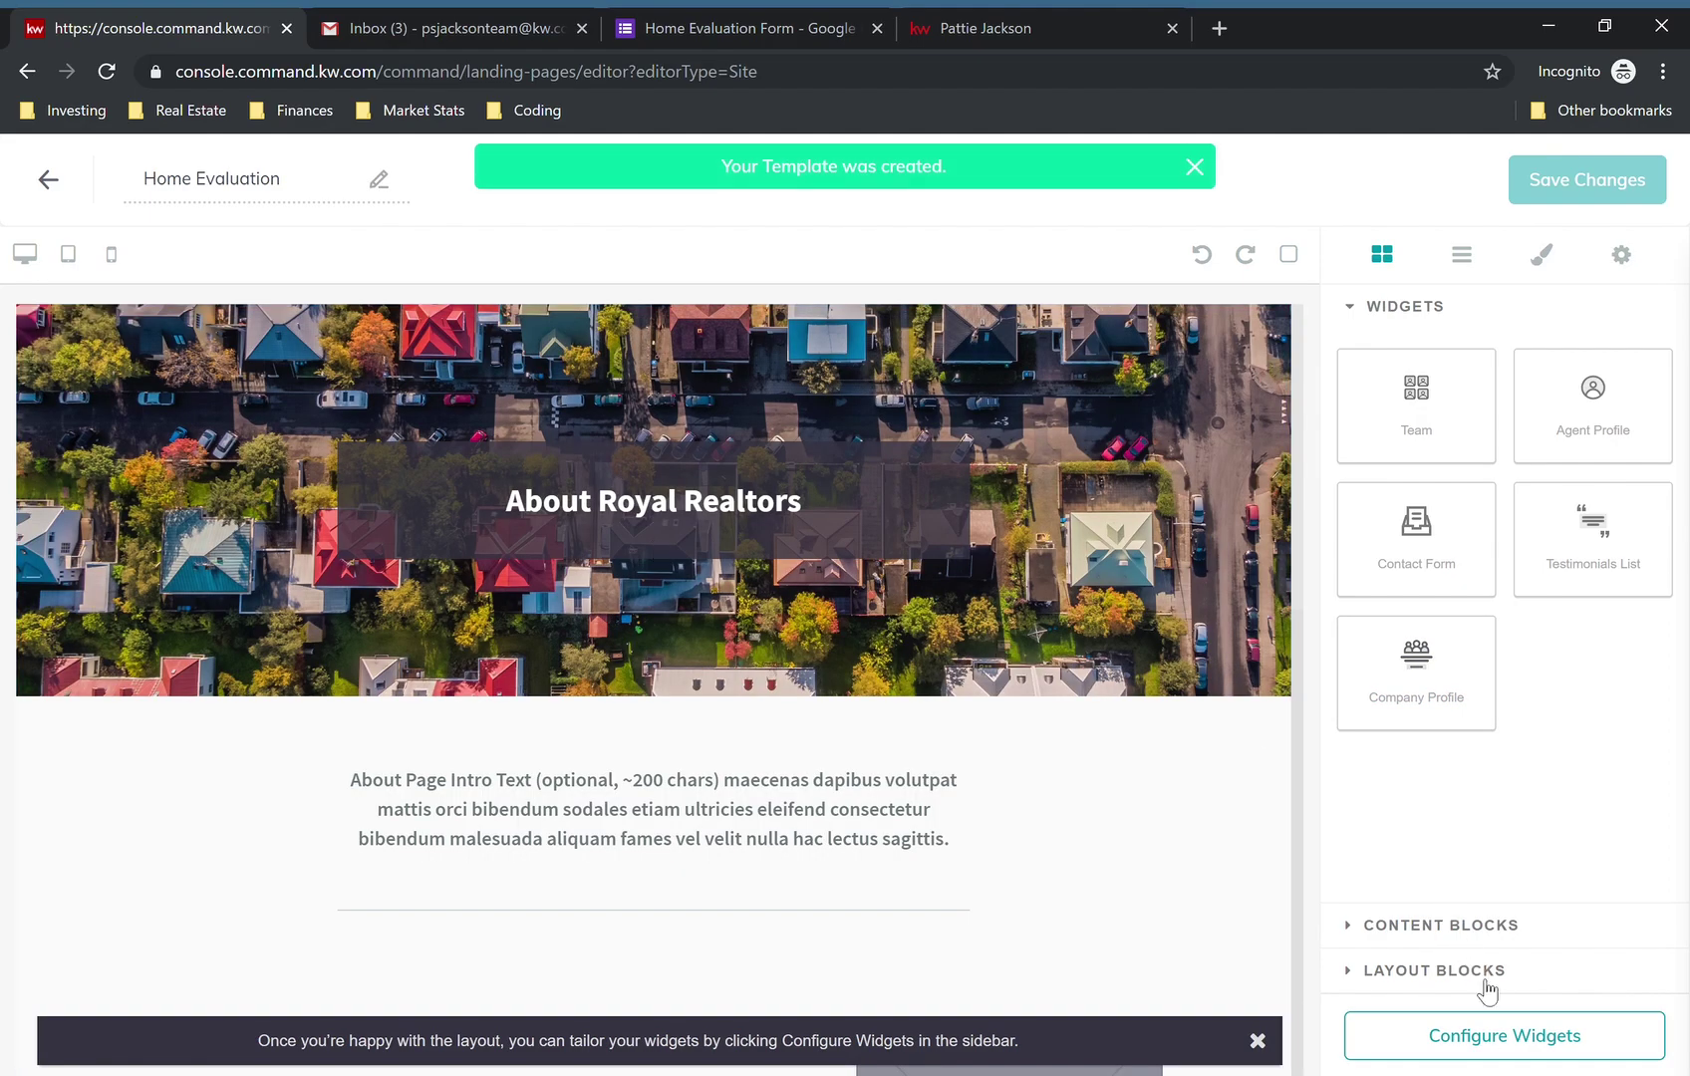
{"action": "left_click", "coordinate": [1524, 1041]}
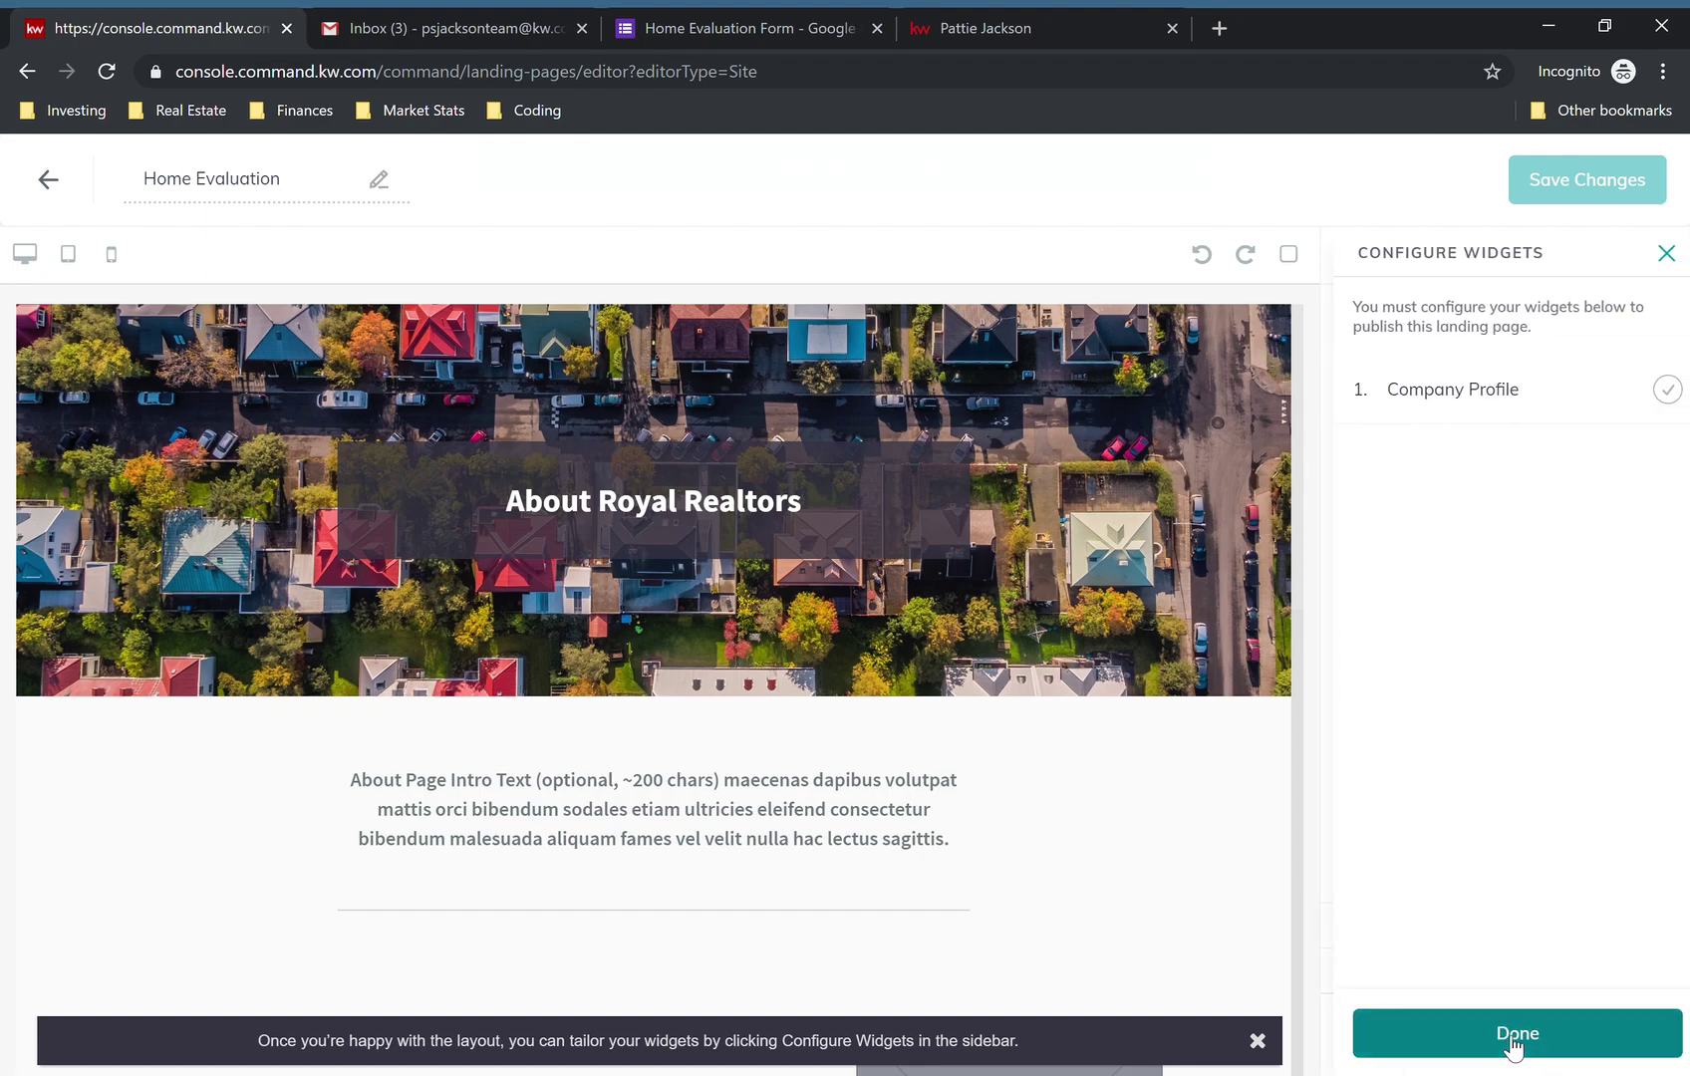
{"action": "left_click", "coordinate": [1488, 397]}
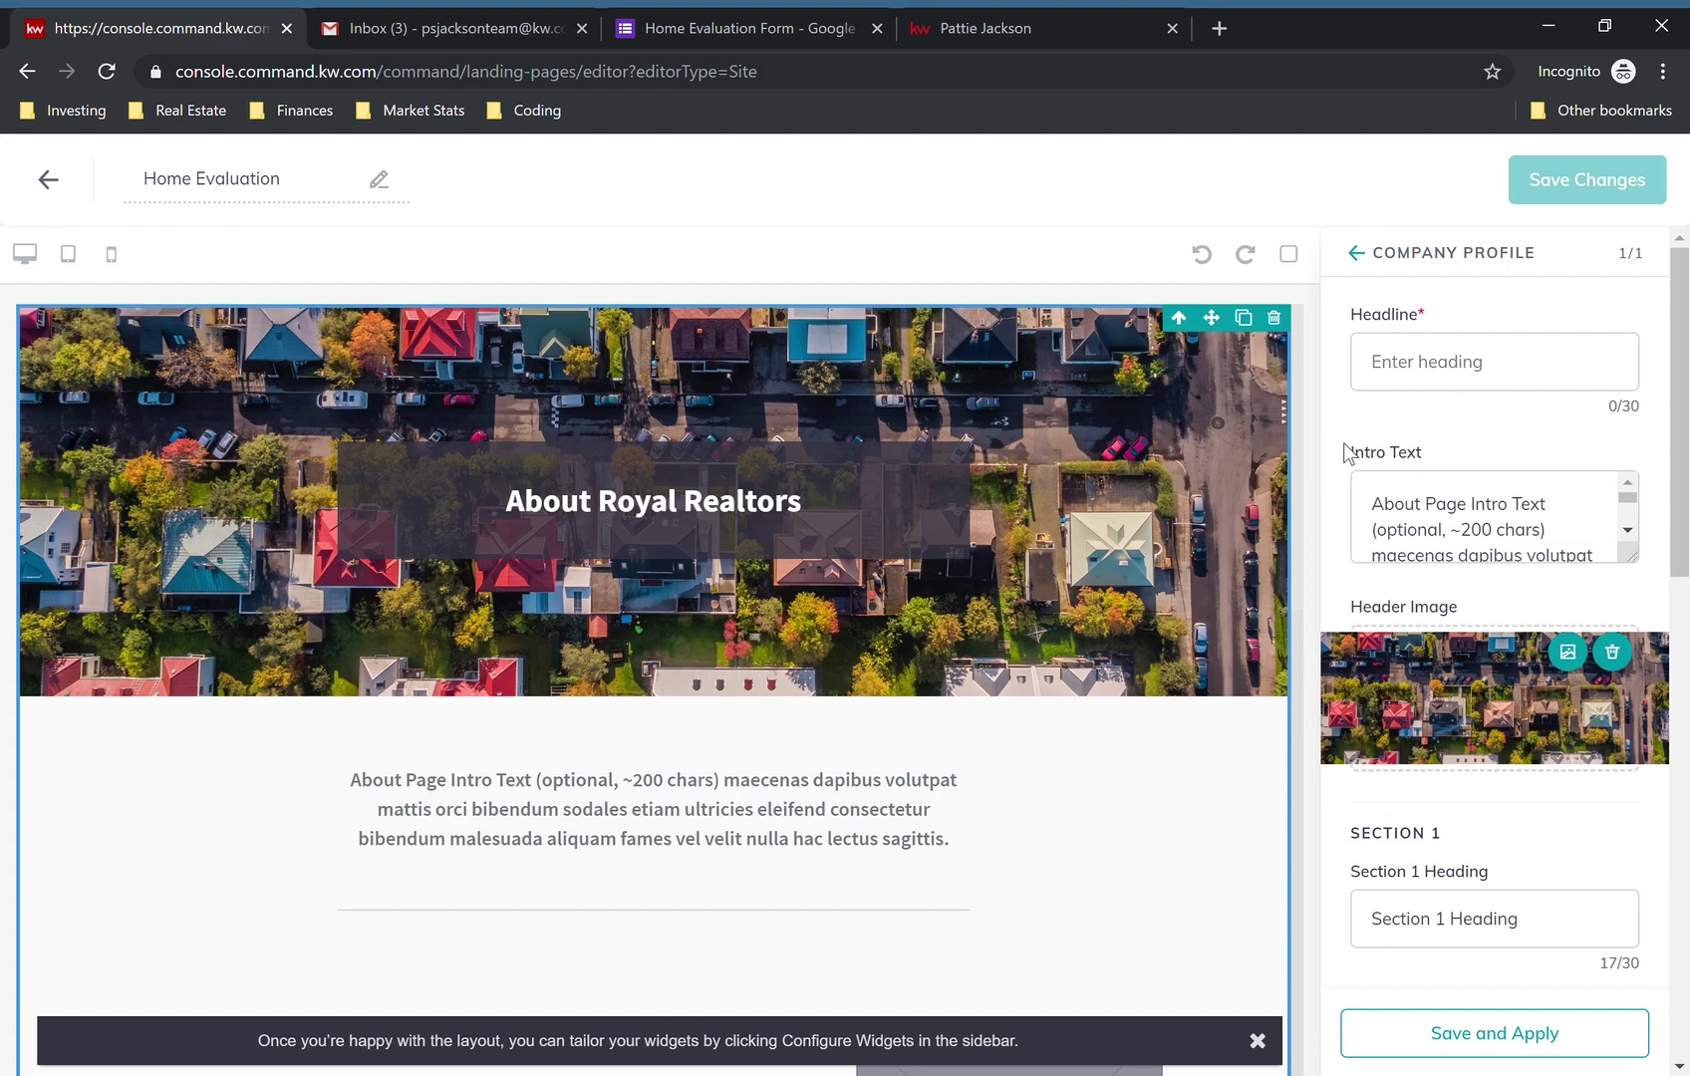
- Enter 'Home Evaluation' as the headline and delete the placeholder intro text
{"action": "left_click", "coordinate": [1464, 383]}
{"action": "type", "text": "Hom"}
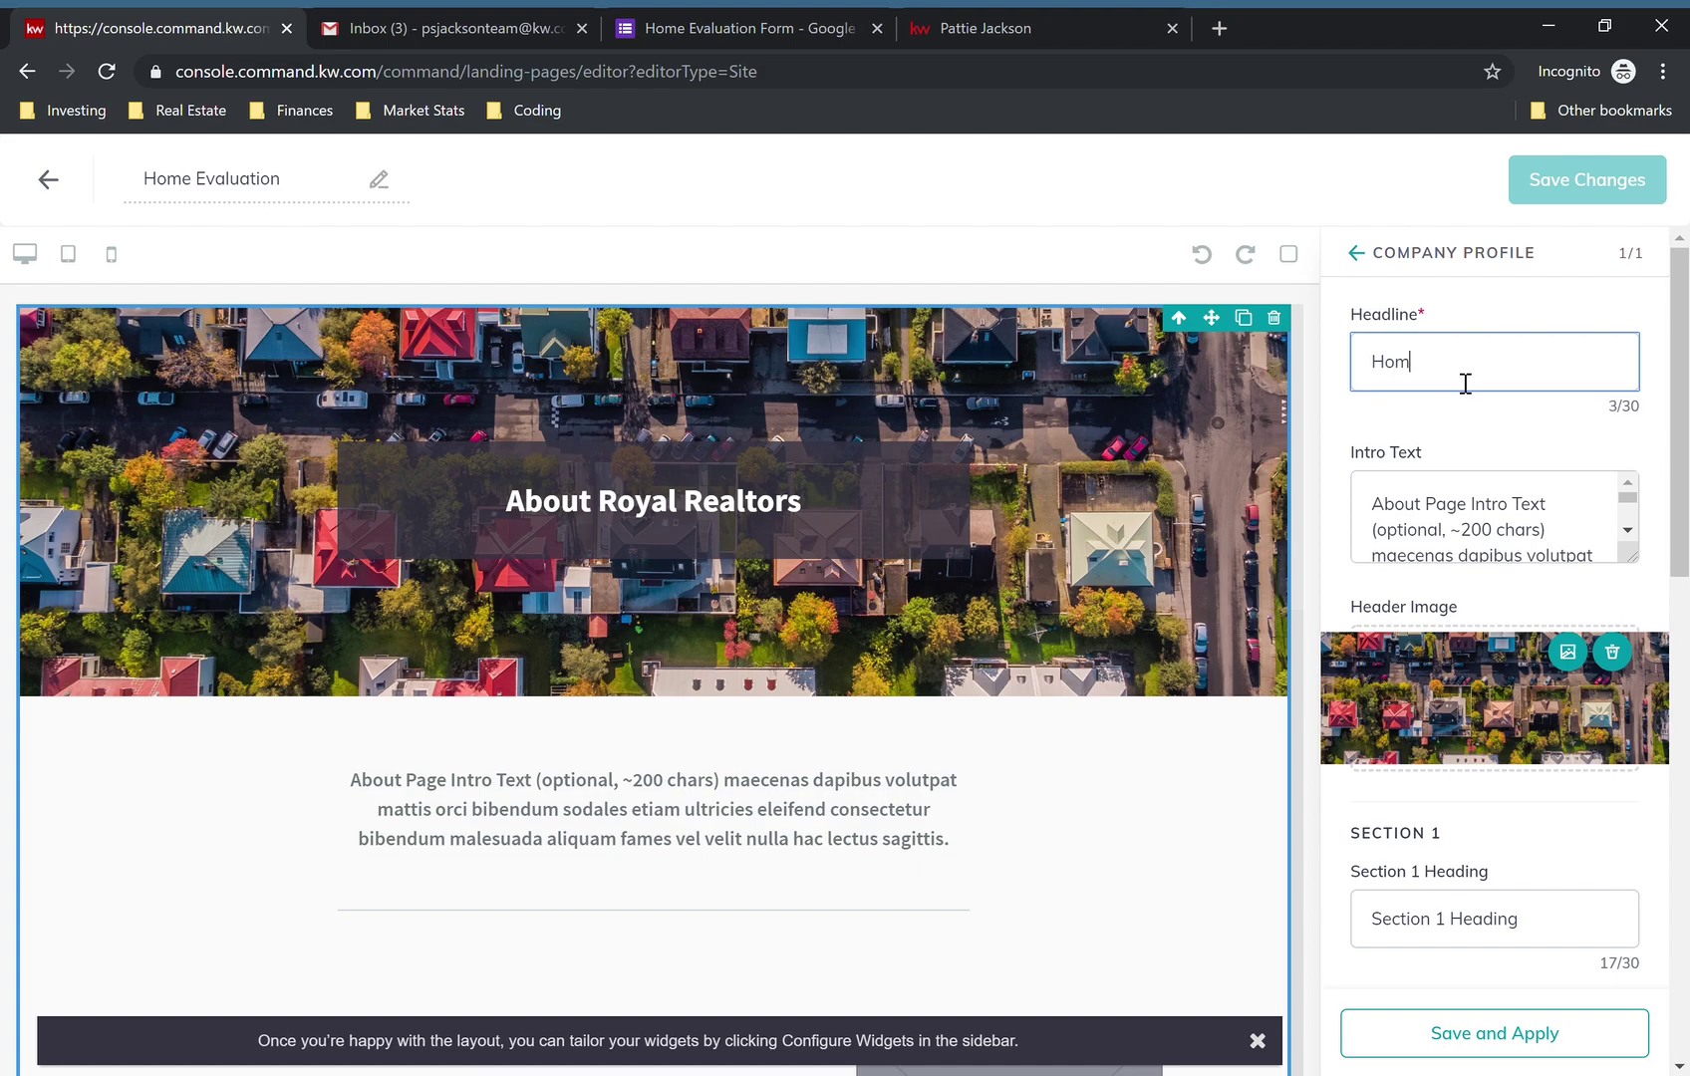
{"action": "type", "text": "e Evaluation"}
{"action": "left_click", "coordinate": [1438, 521]}
{"action": "key", "text": "ctrl+a"}
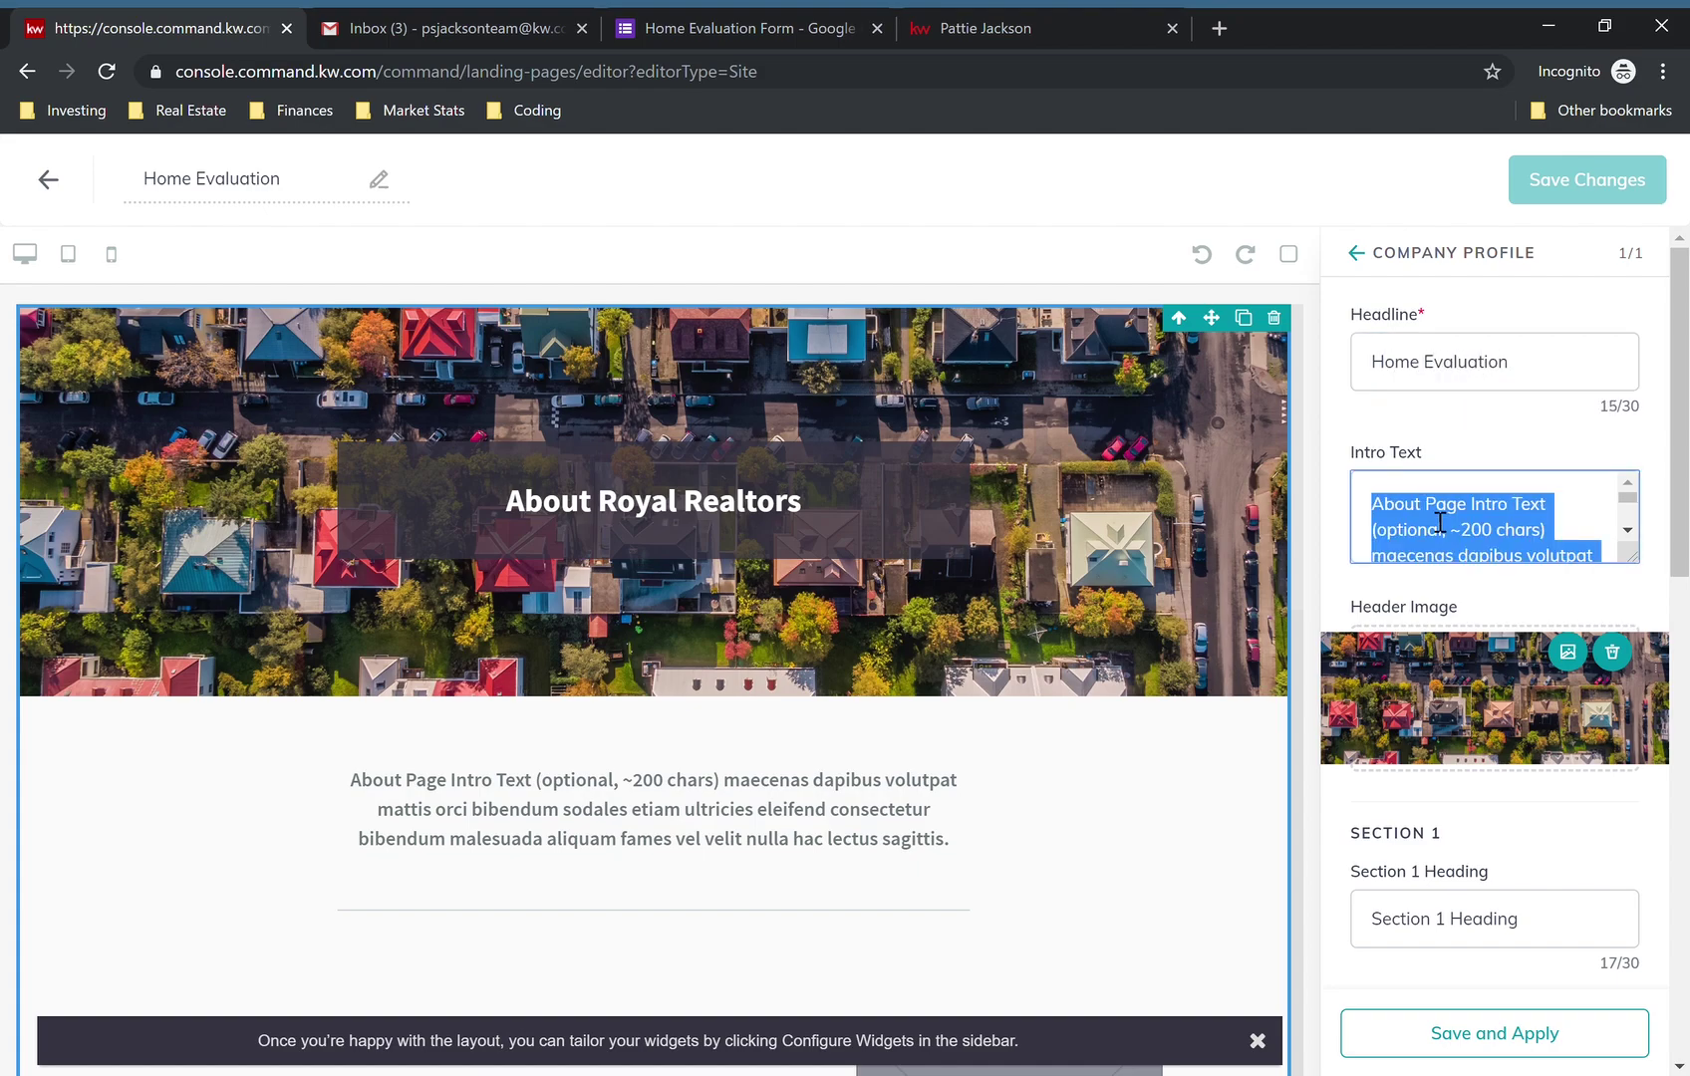
{"action": "key", "text": "BackSpace"}
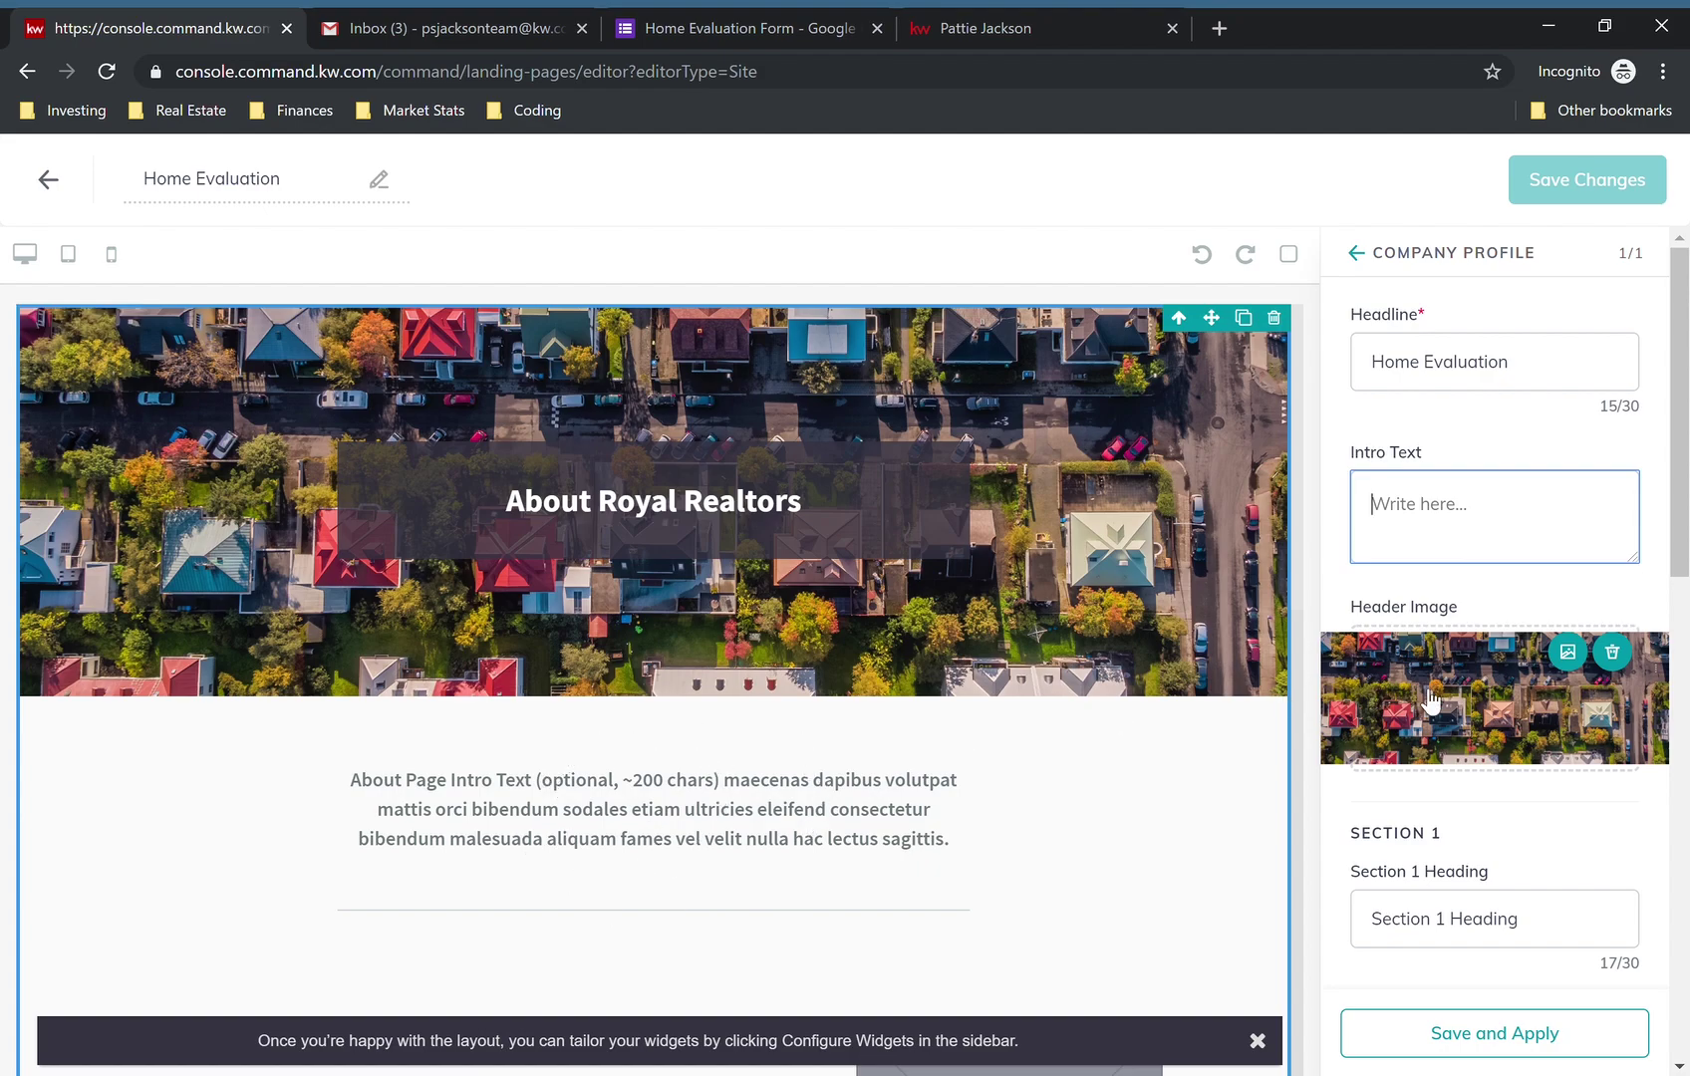
{"action": "scroll", "coordinate": [1376, 478], "scroll_direction": "down", "scroll_amount": 5}
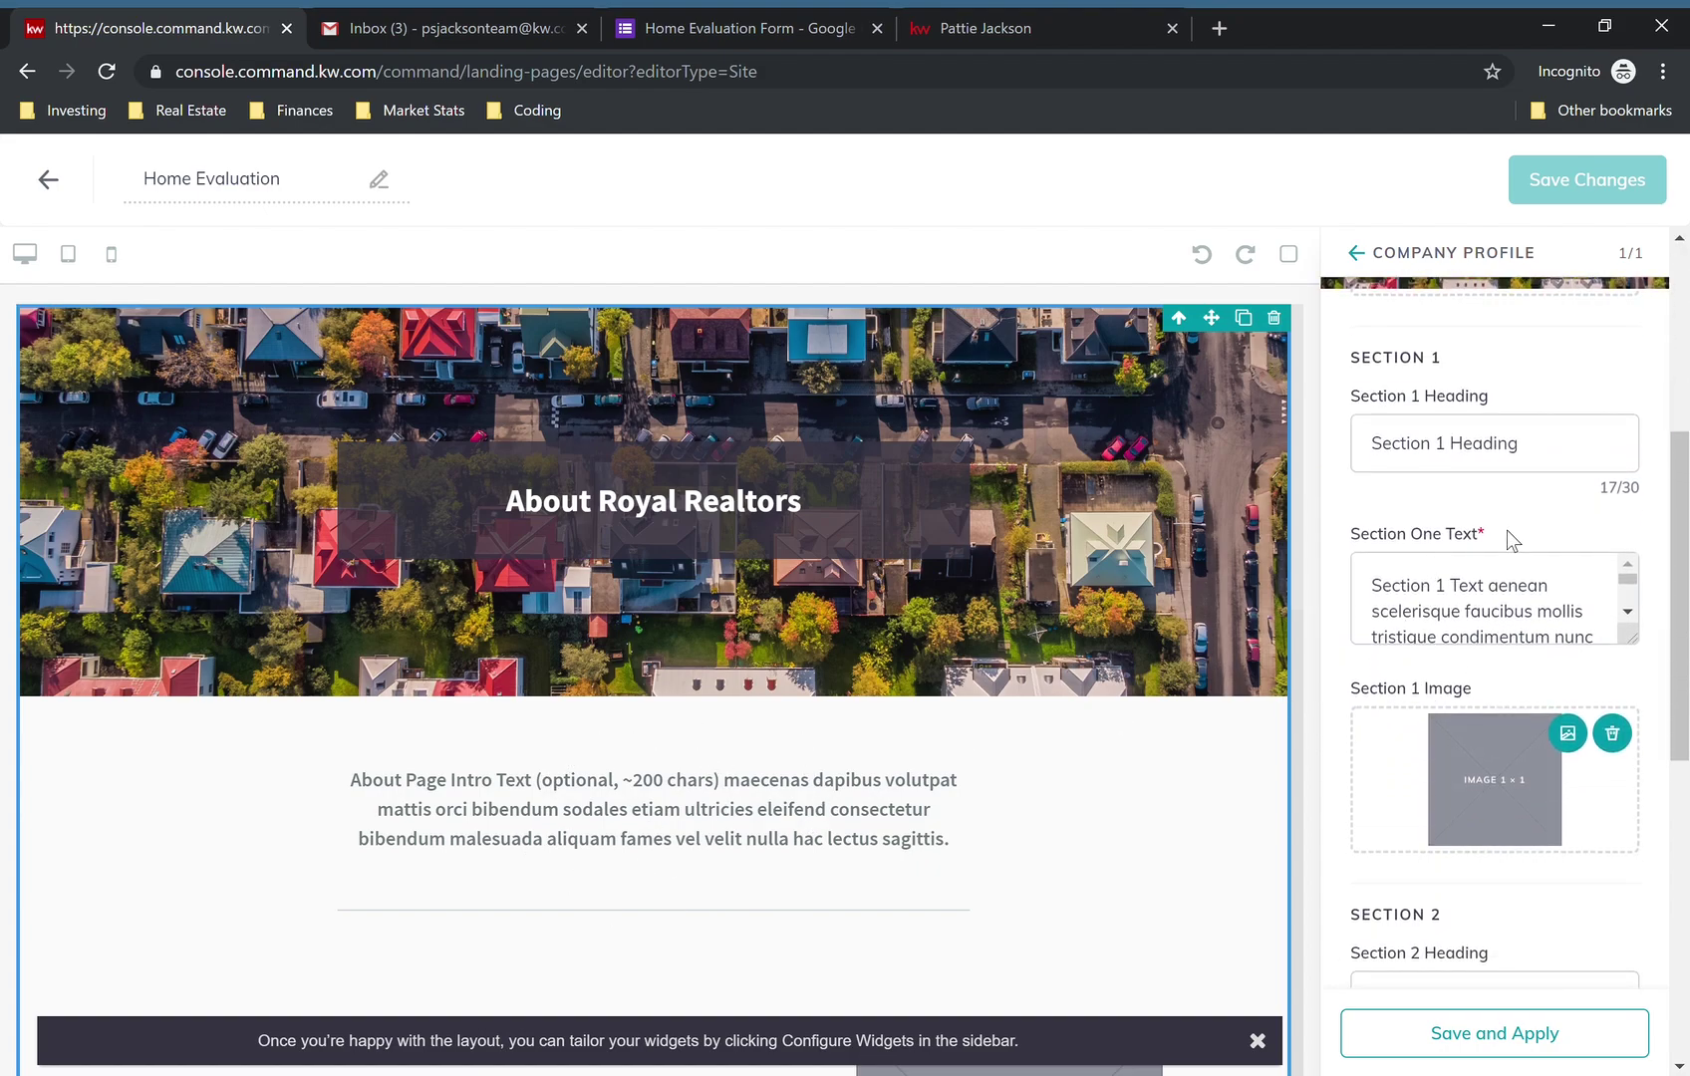
{"action": "scroll", "coordinate": [1427, 548], "scroll_direction": "up", "scroll_amount": 5}
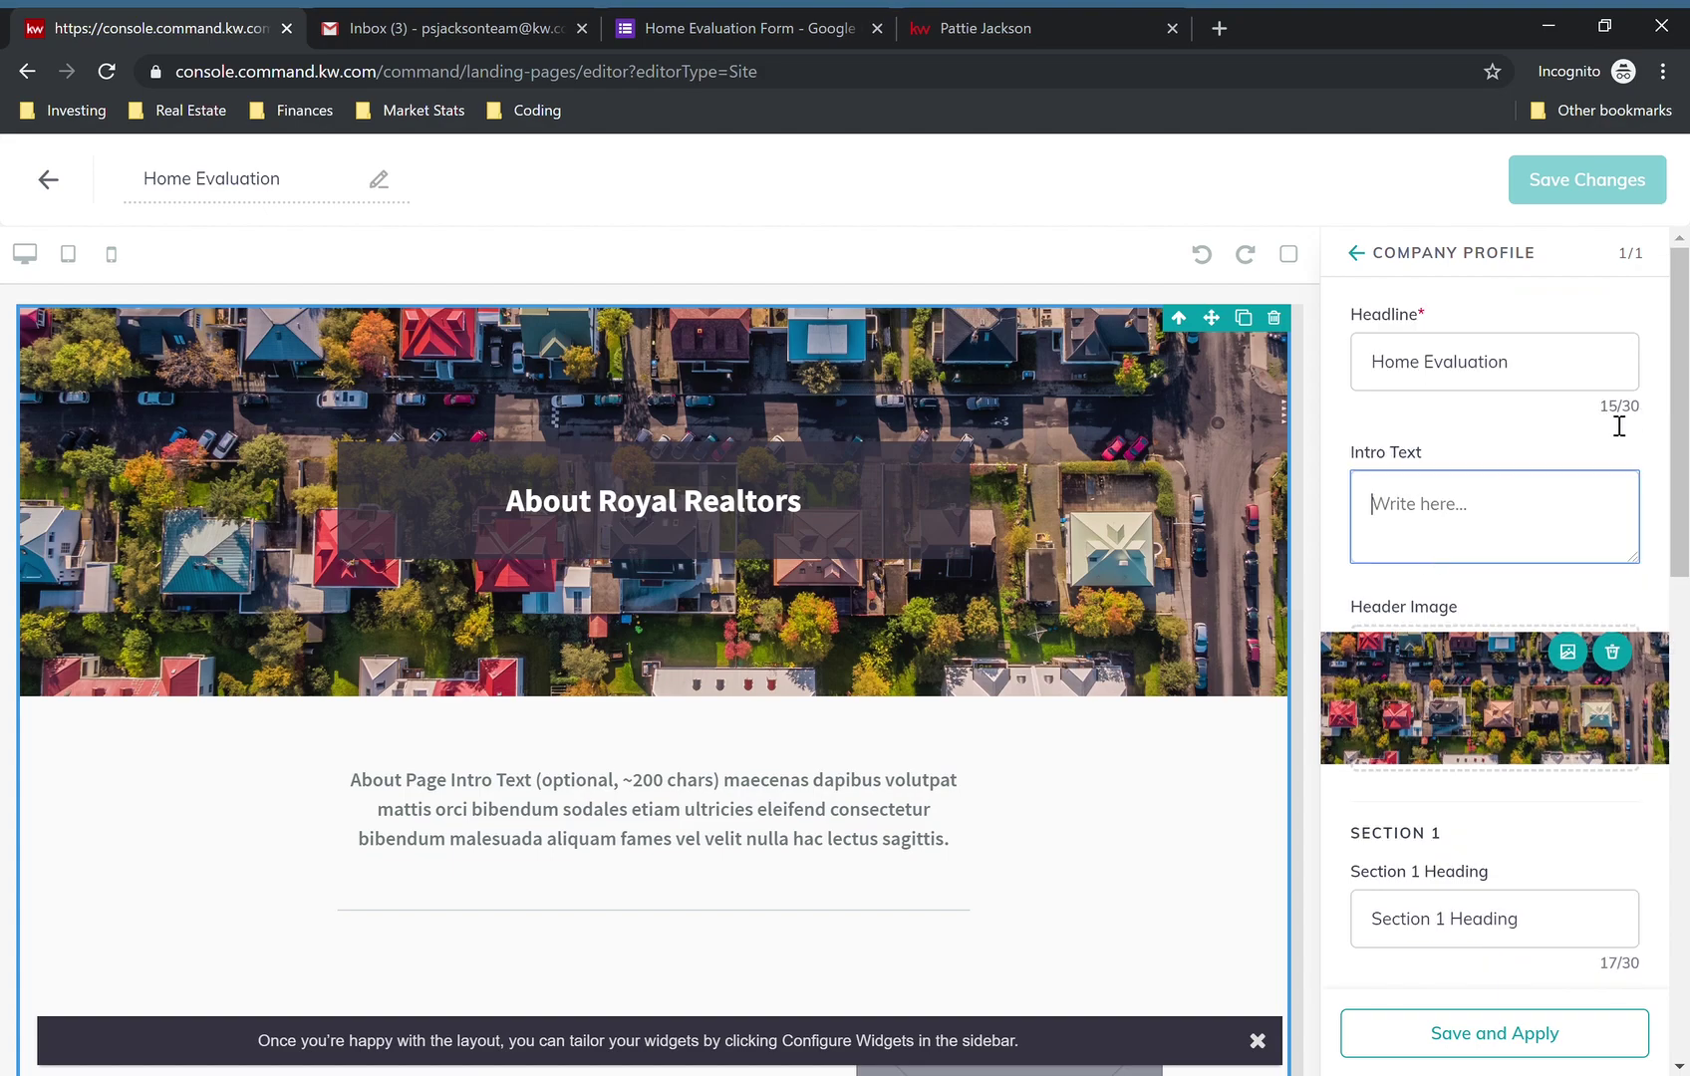
{"action": "left_click_drag", "start_coordinate": [1597, 407], "coordinate": [1640, 419]}
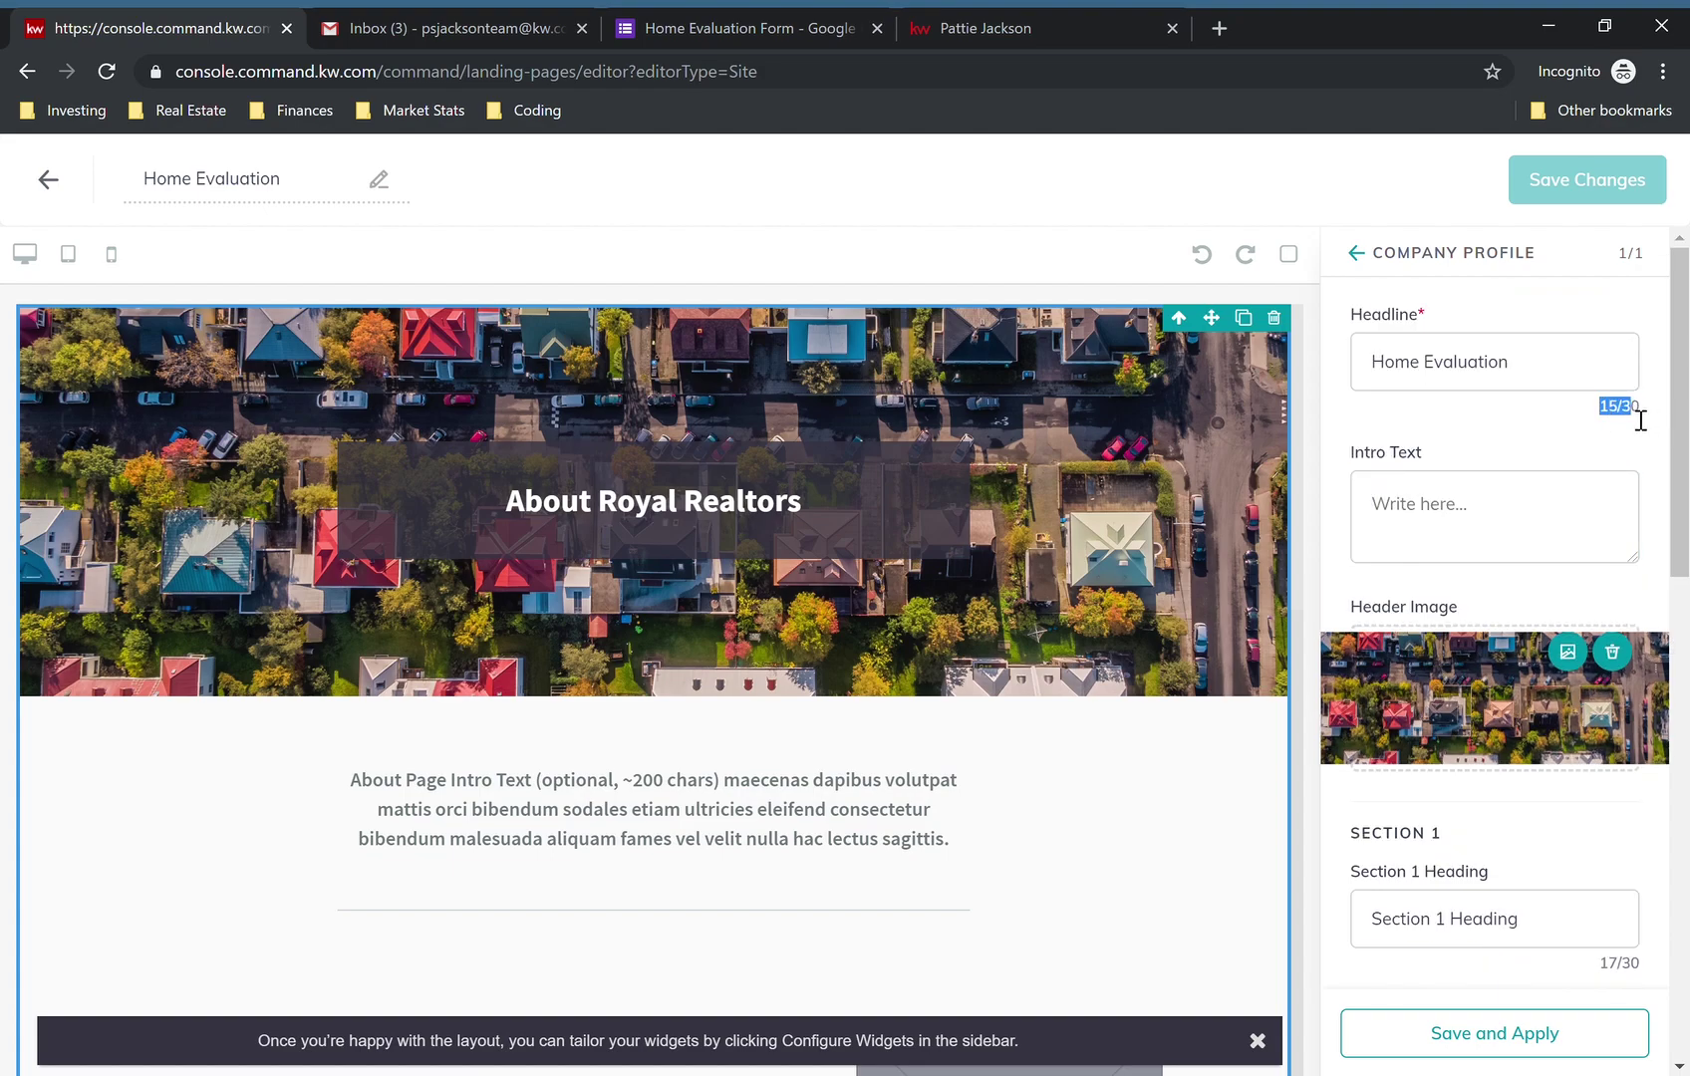
{"action": "left_click", "coordinate": [1640, 419]}
- Paste the Google Form iframe code into the intro text and apply the changes
{"action": "left_click", "coordinate": [1491, 537]}
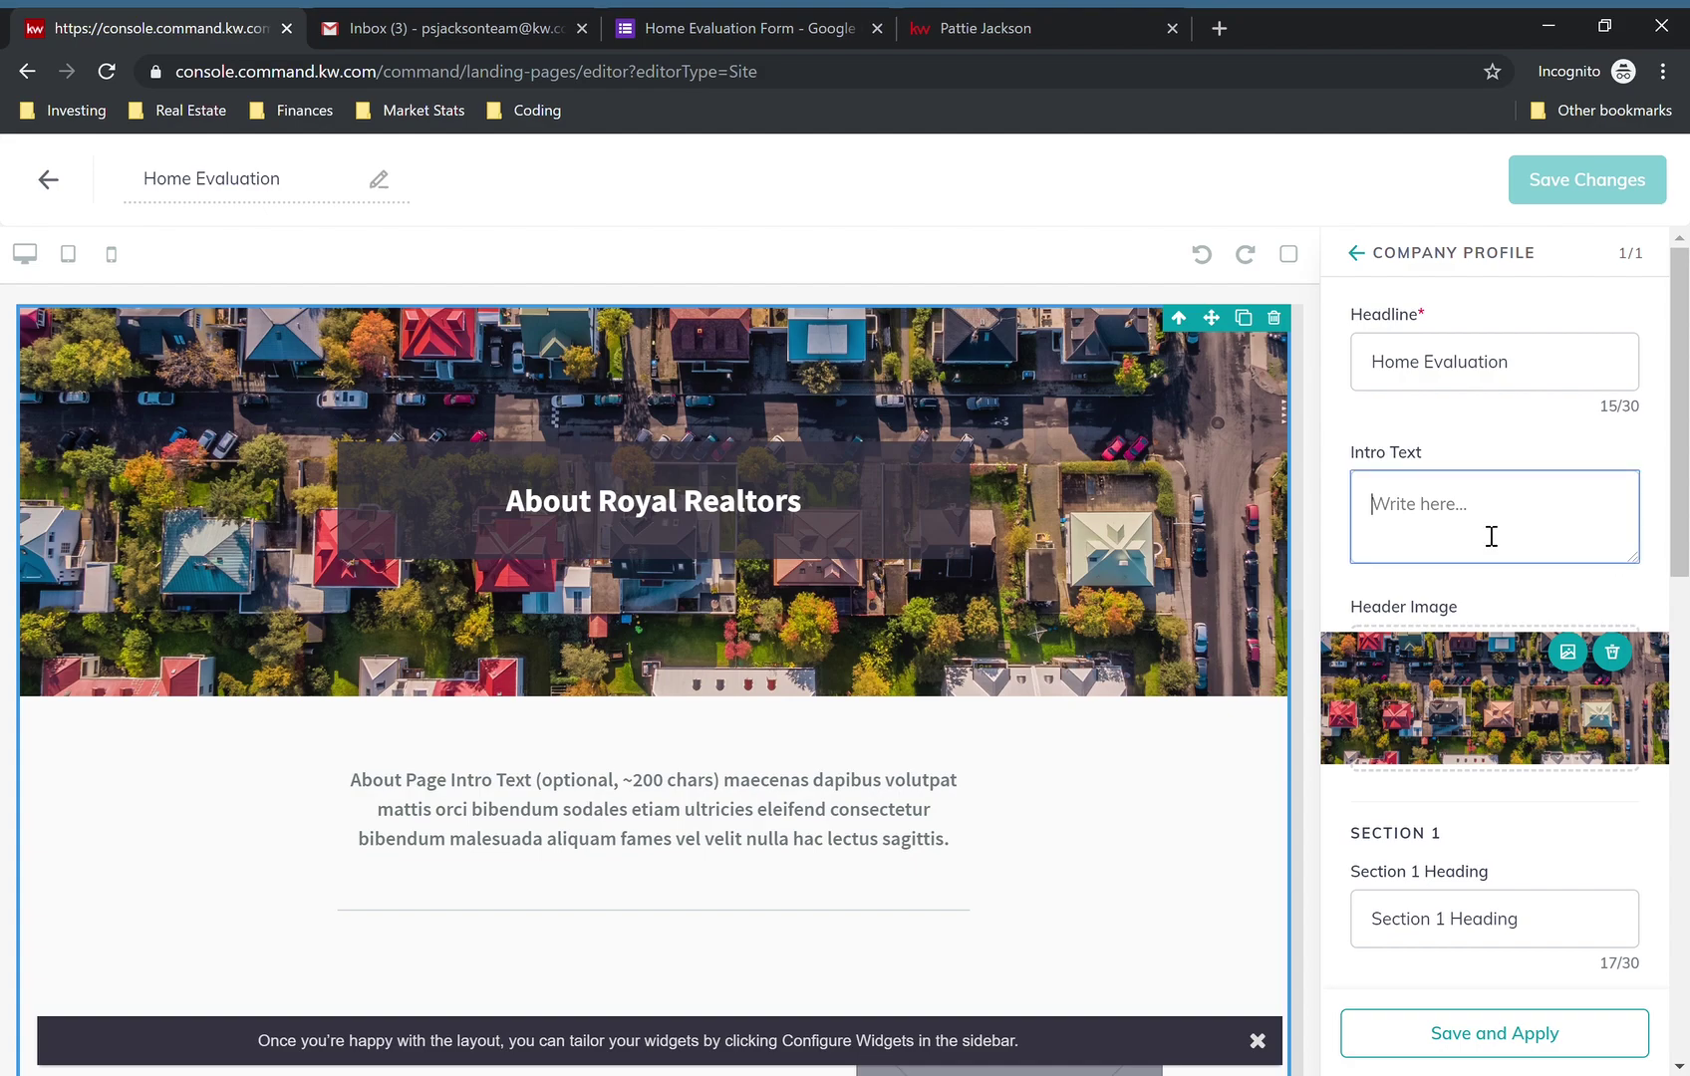
{"action": "key", "text": "ctrl+v"}
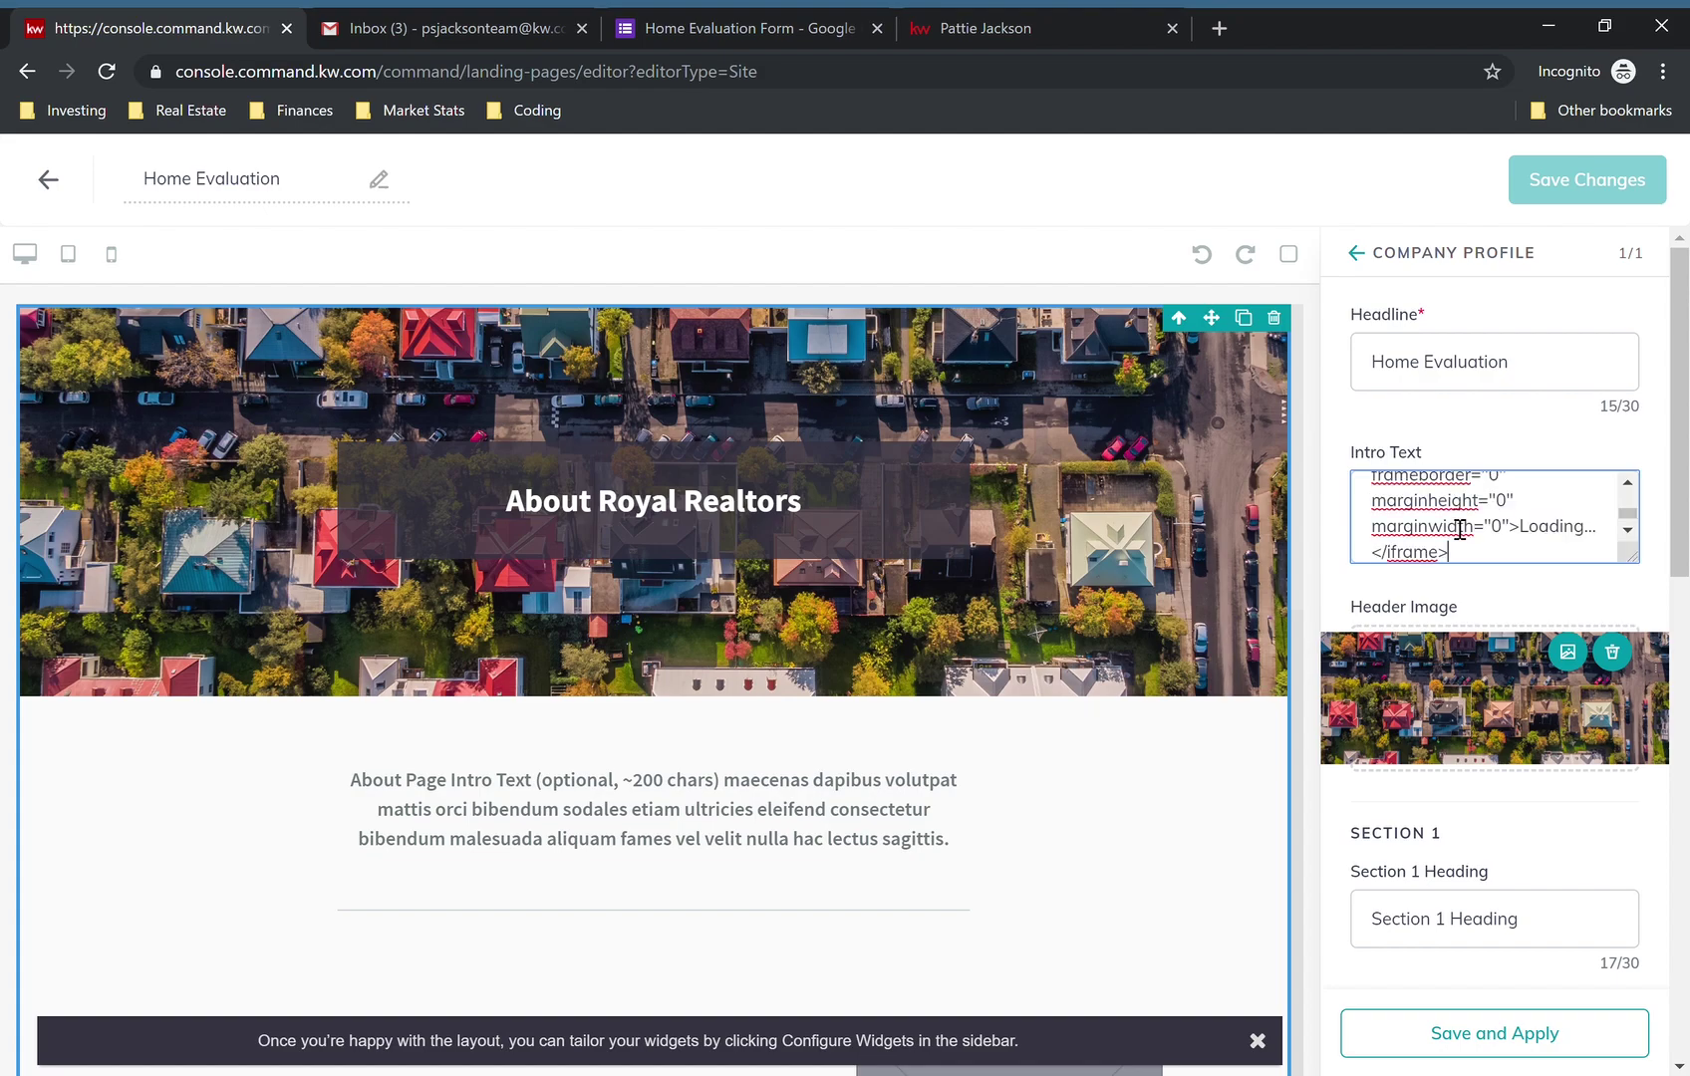
{"action": "scroll", "coordinate": [1568, 510], "scroll_direction": "up", "scroll_amount": 5}
{"action": "scroll", "coordinate": [1568, 510], "scroll_direction": "down", "scroll_amount": 5}
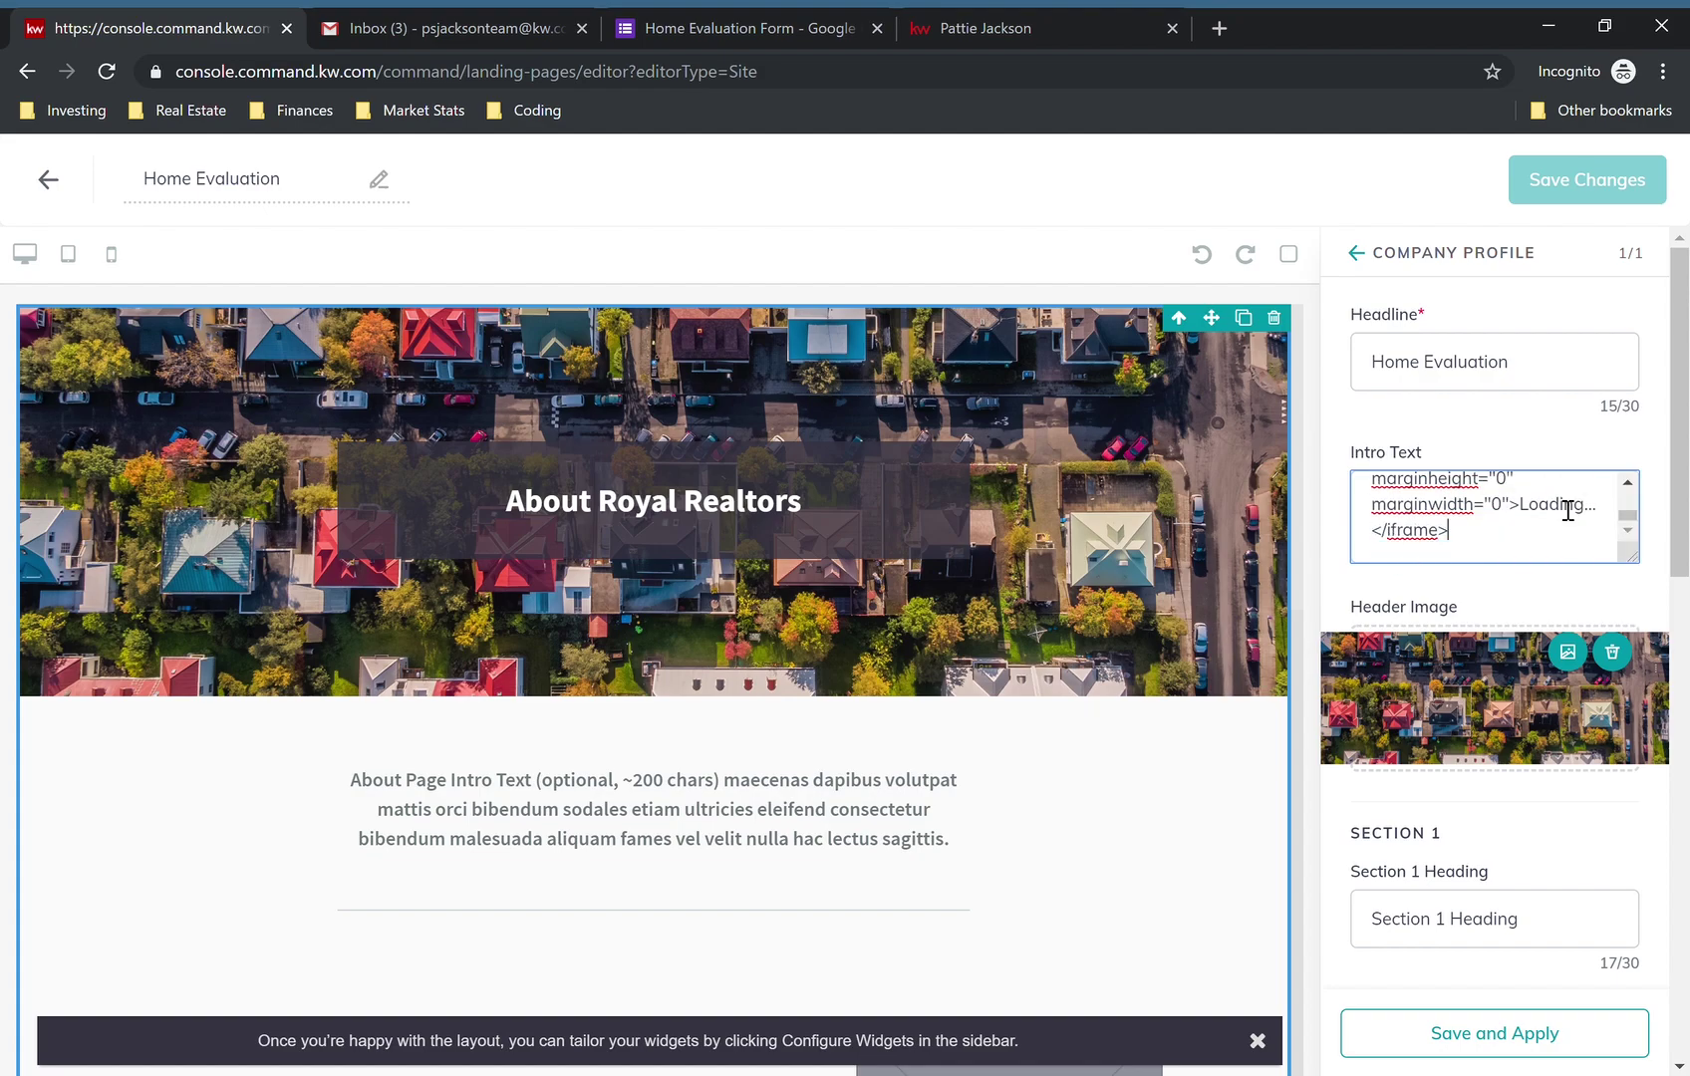
{"action": "scroll", "coordinate": [1568, 510], "scroll_direction": "up", "scroll_amount": 5}
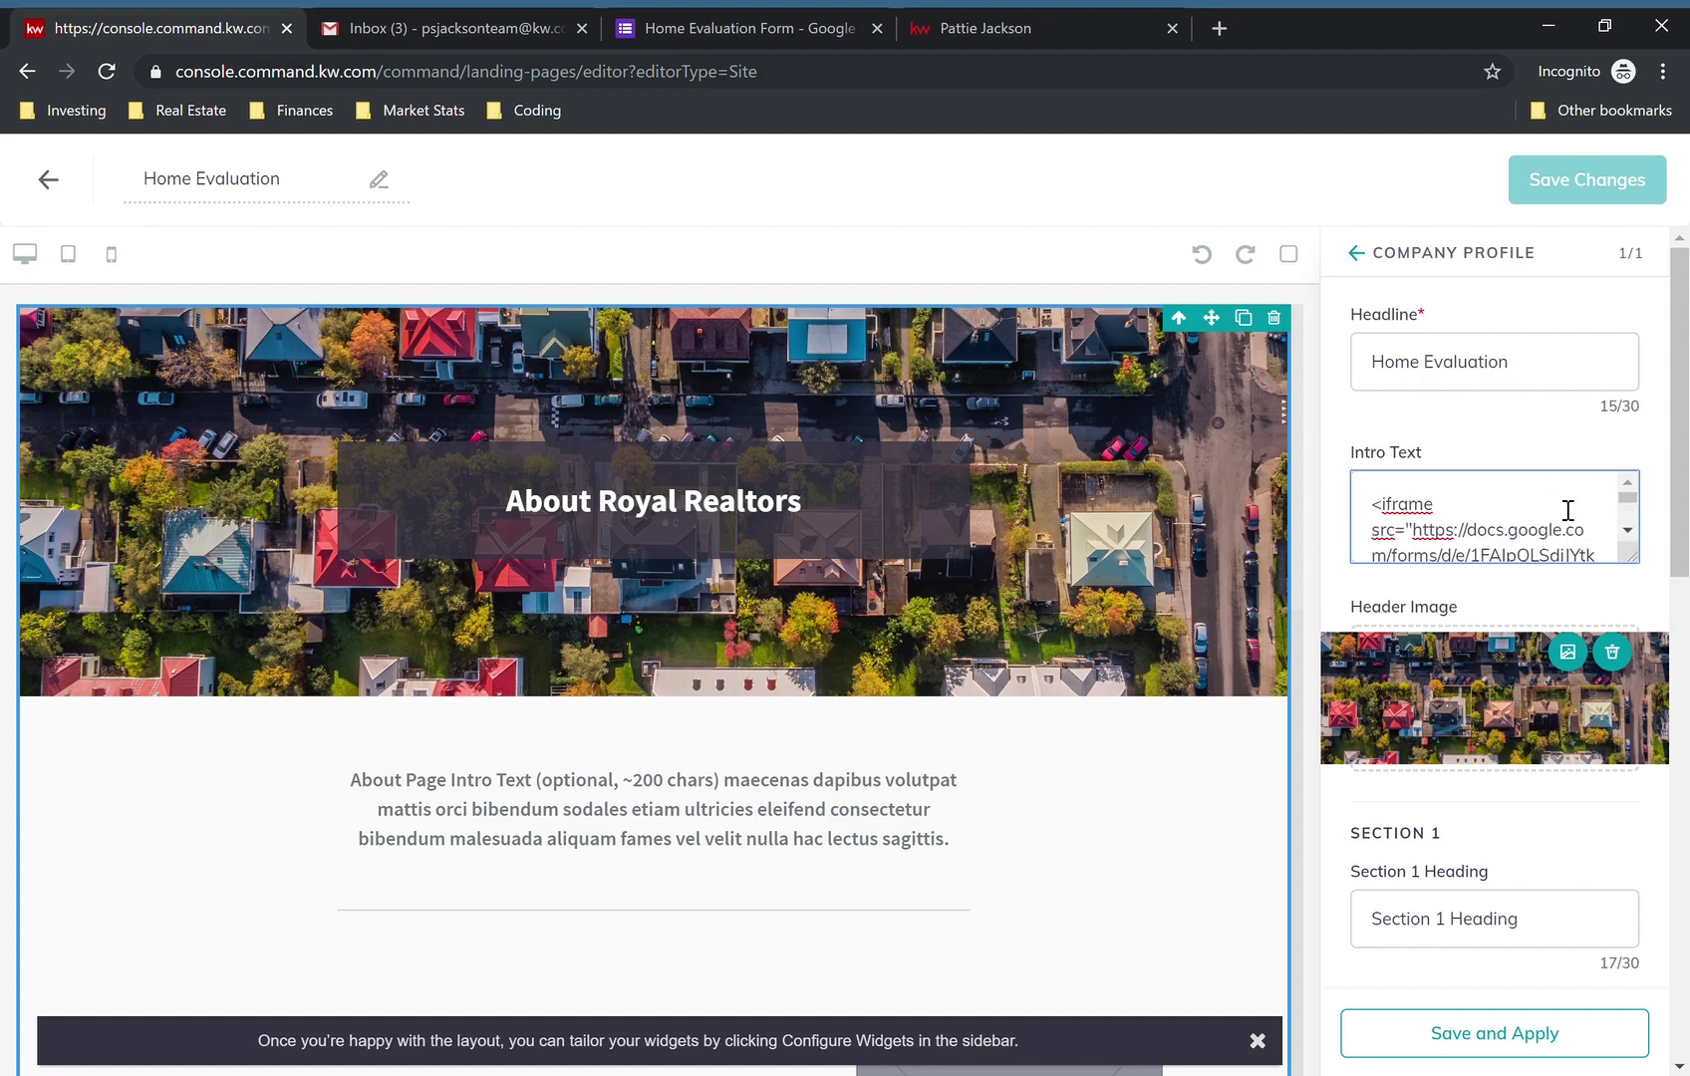
{"action": "scroll", "coordinate": [1568, 510], "scroll_direction": "down", "scroll_amount": 5}
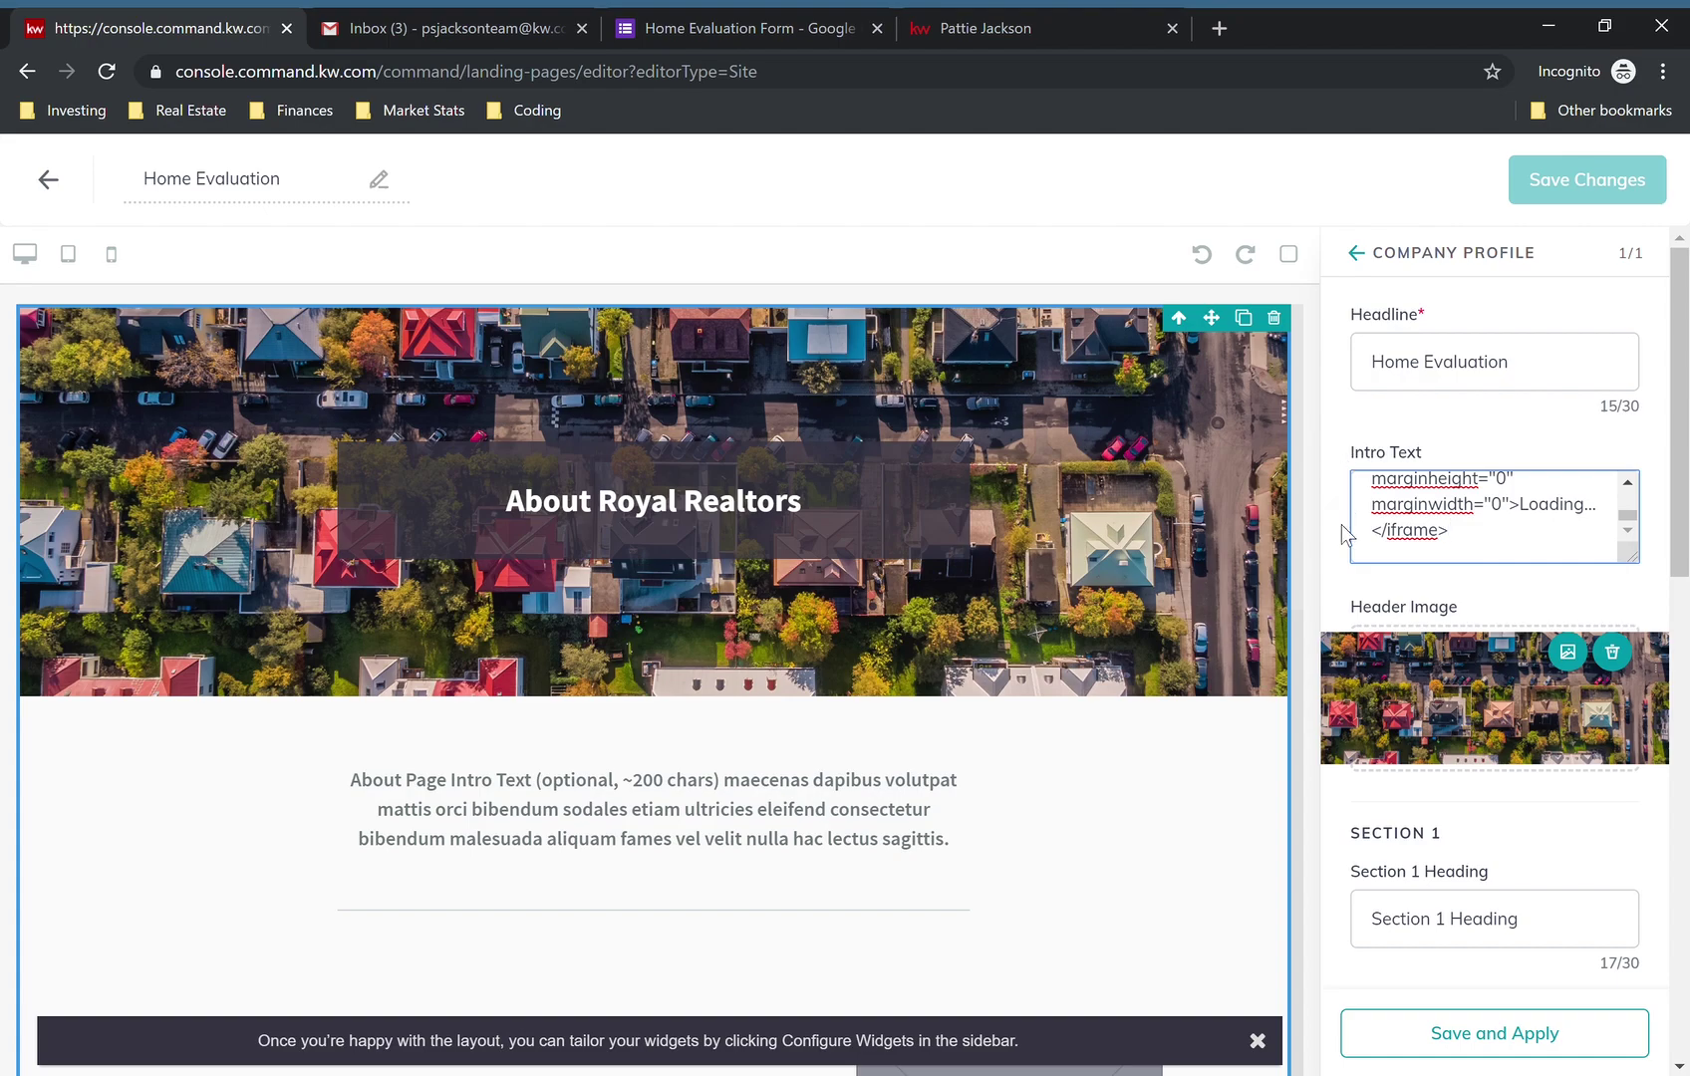
{"action": "left_click", "coordinate": [1367, 601]}
{"action": "left_click", "coordinate": [1494, 1054]}
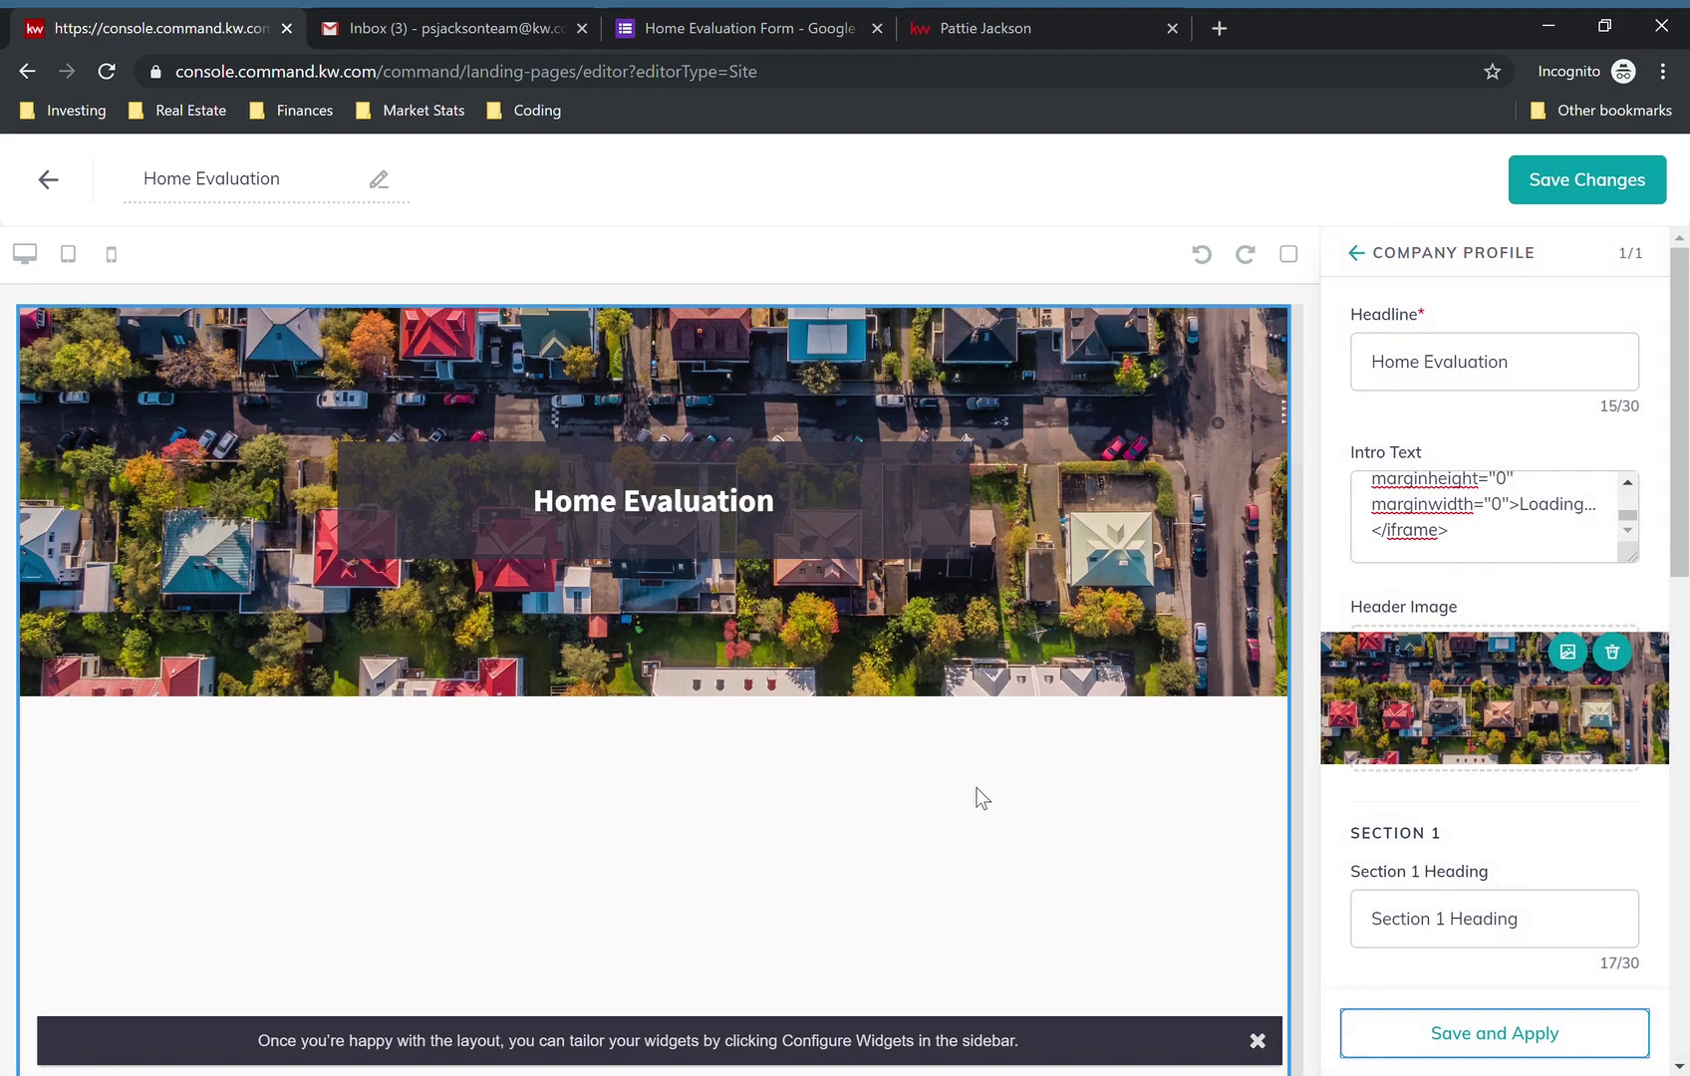
- Clear the Section 1 heading and text and remove the Section 1 image
{"action": "scroll", "coordinate": [978, 789], "scroll_direction": "down", "scroll_amount": 6}
{"action": "scroll", "coordinate": [977, 797], "scroll_direction": "down", "scroll_amount": 8}
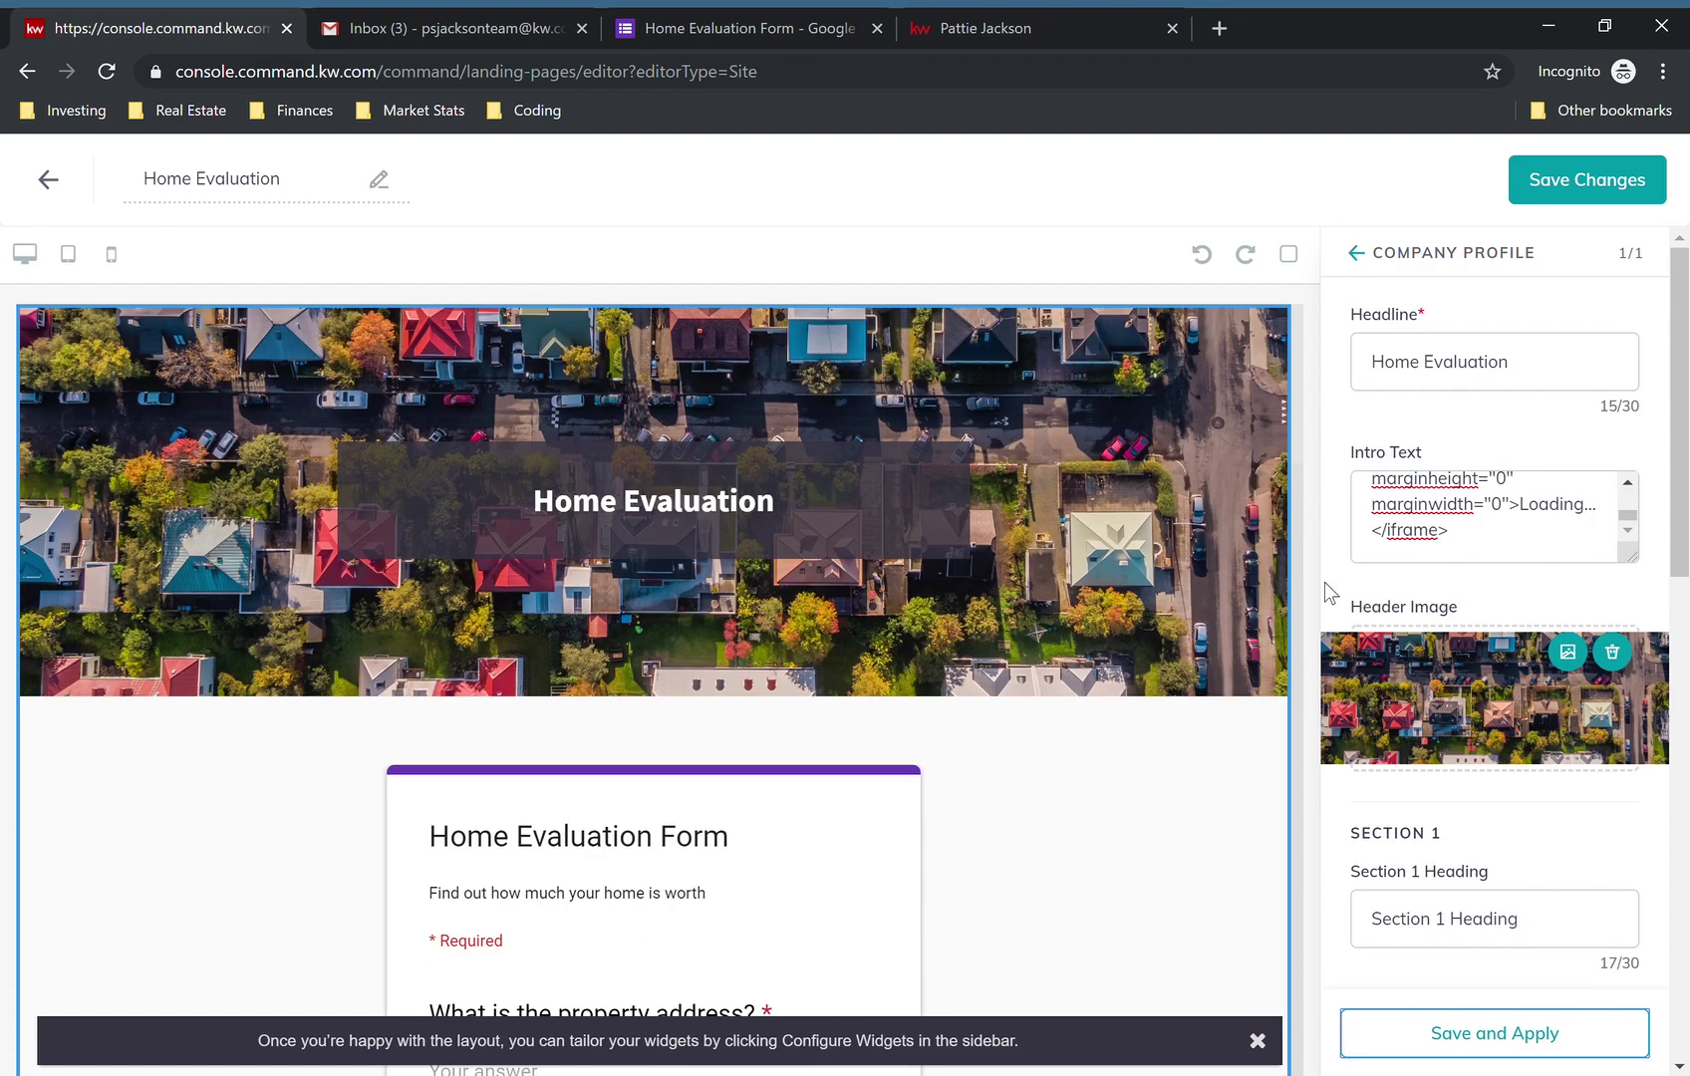
{"action": "scroll", "coordinate": [1417, 670], "scroll_direction": "down", "scroll_amount": 4}
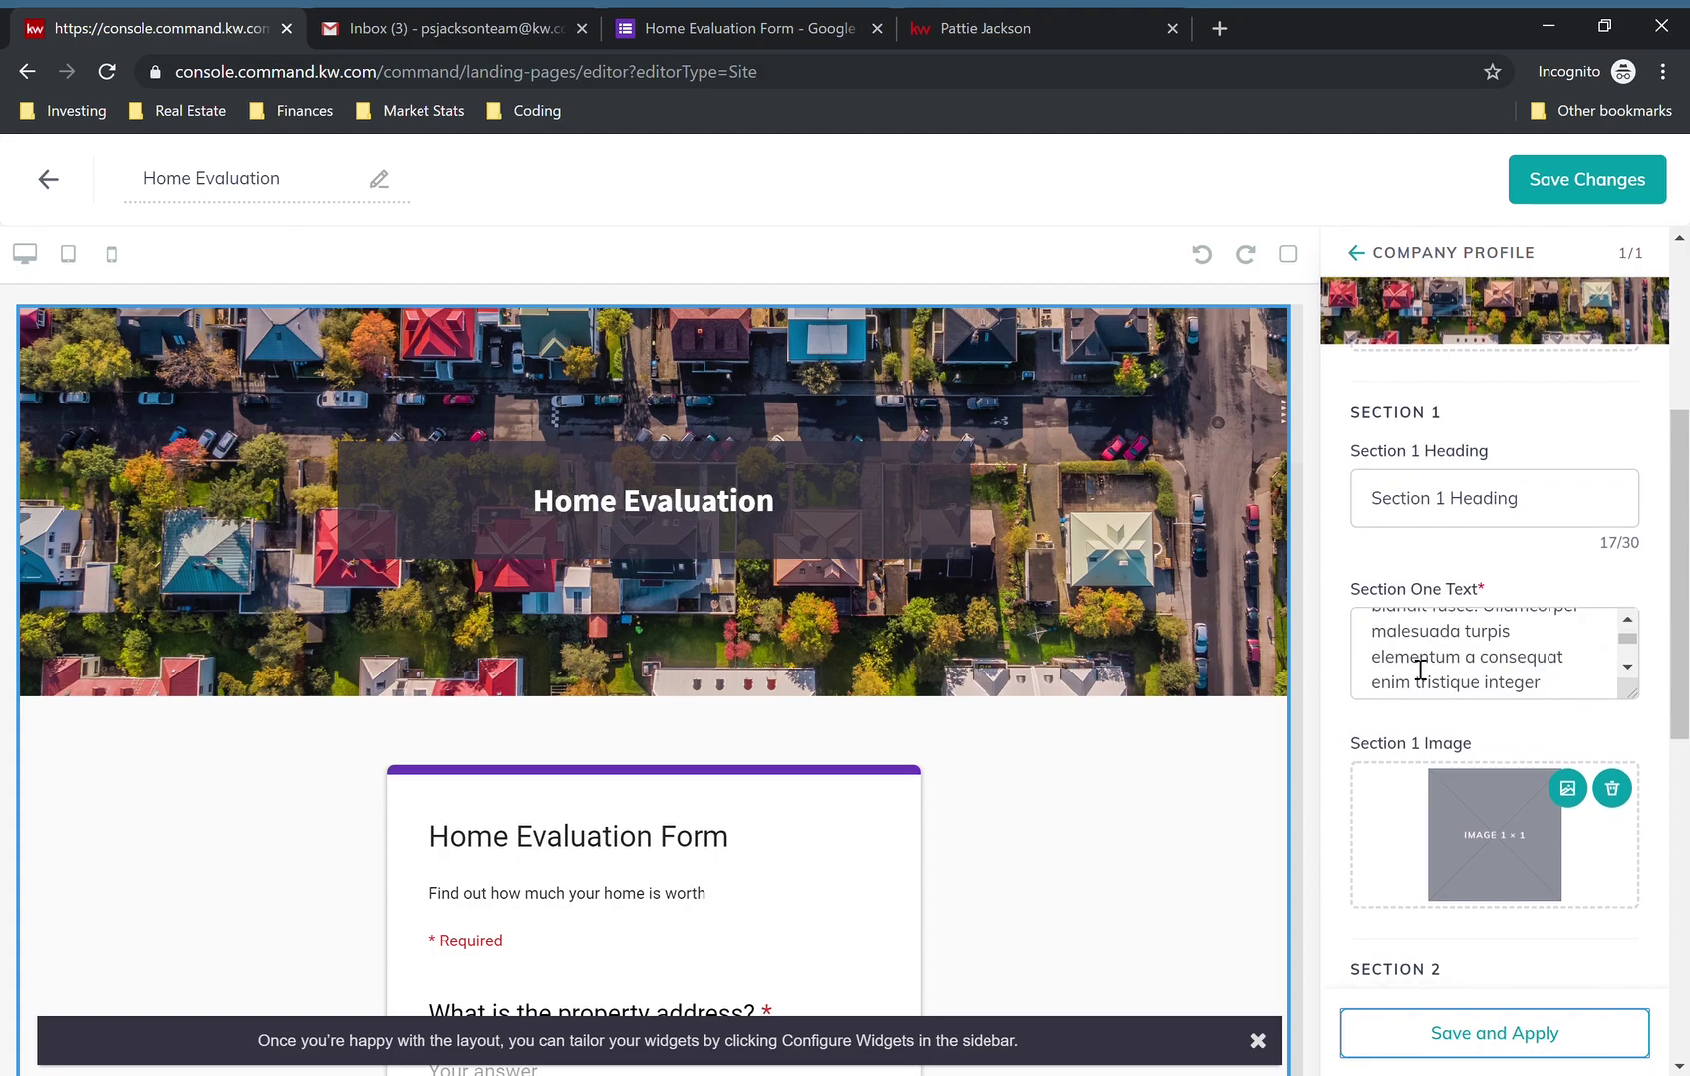
{"action": "triple_click", "coordinate": [1485, 495]}
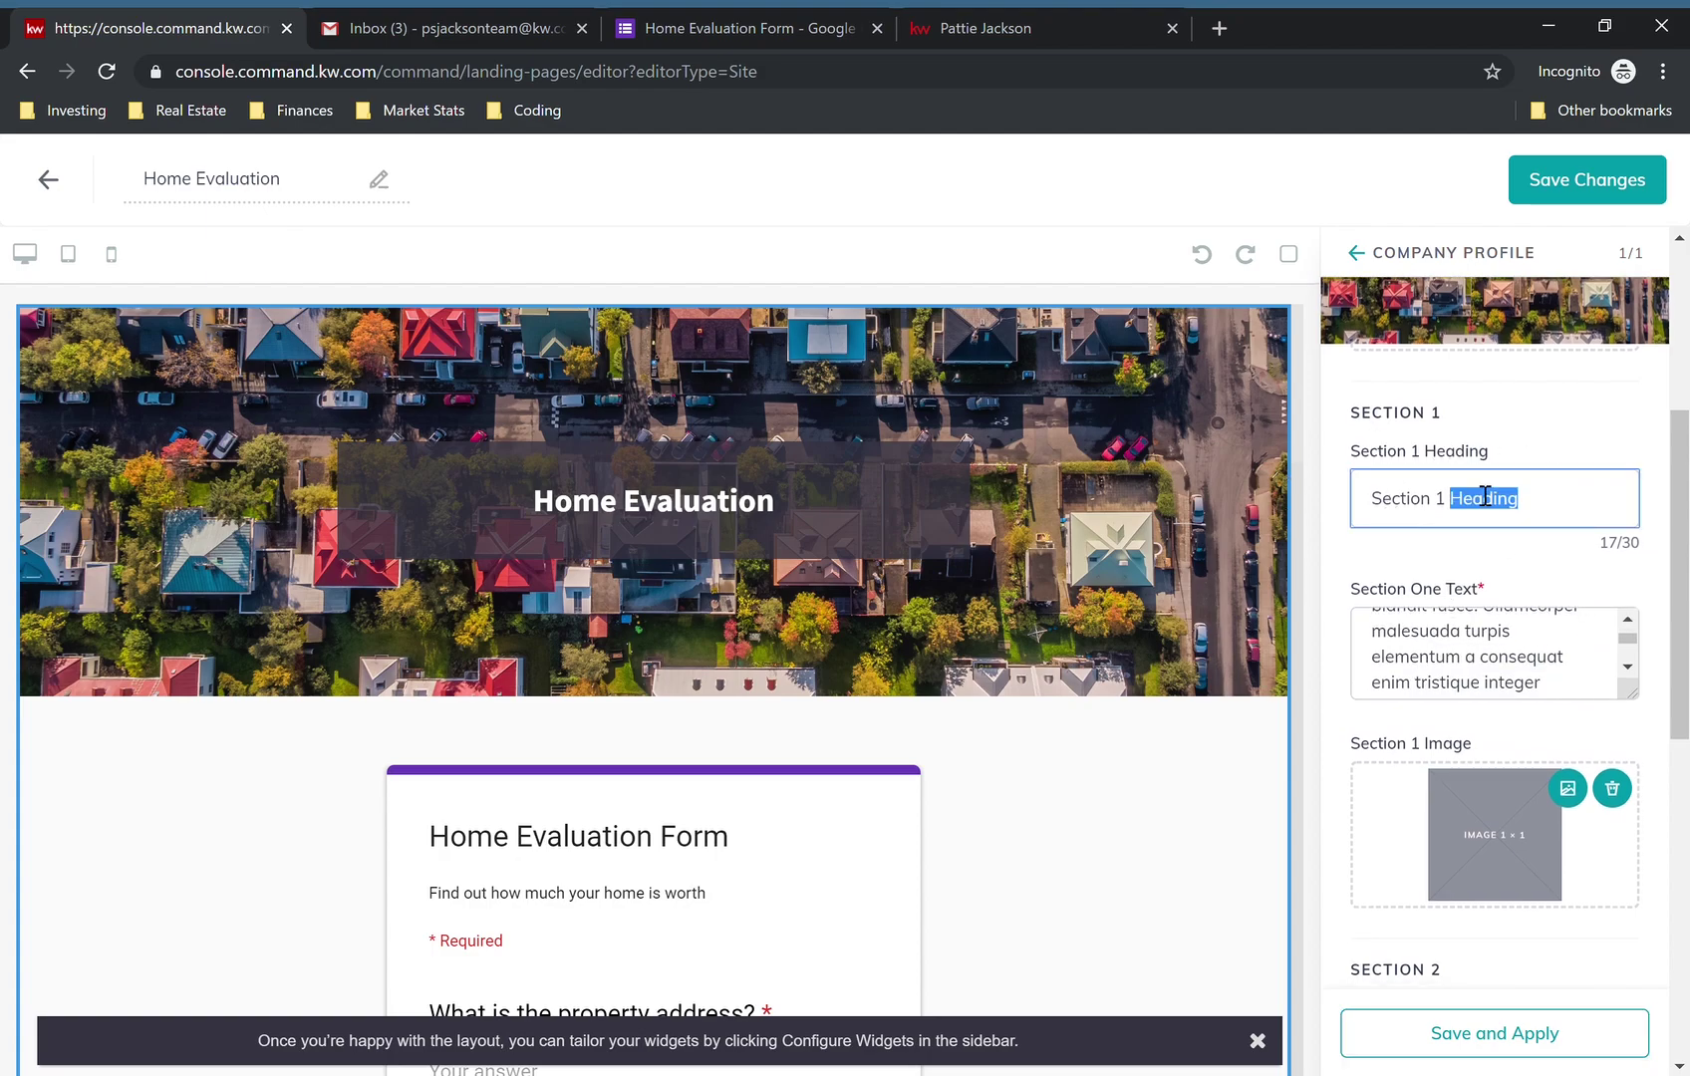
{"action": "key", "text": "BackSpace"}
{"action": "left_click", "coordinate": [1465, 643]}
{"action": "key", "text": "ctrl+a"}
{"action": "key", "text": "BackSpace"}
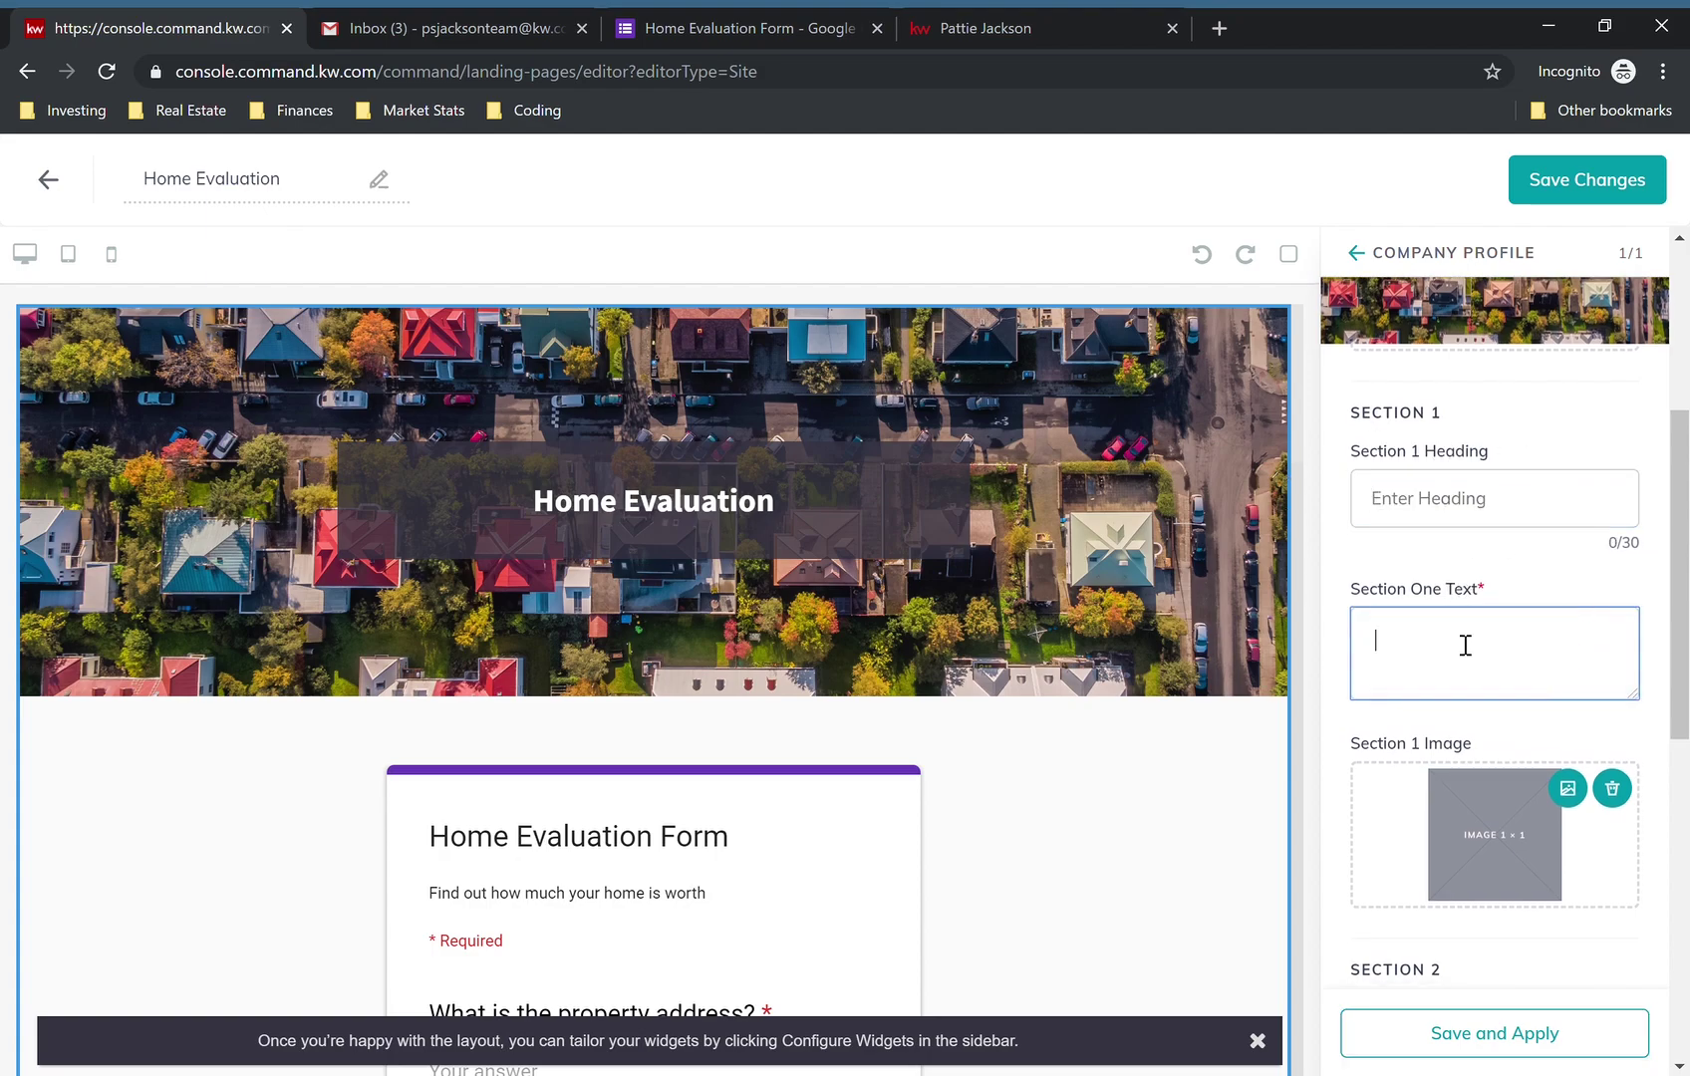
{"action": "left_click", "coordinate": [1491, 595]}
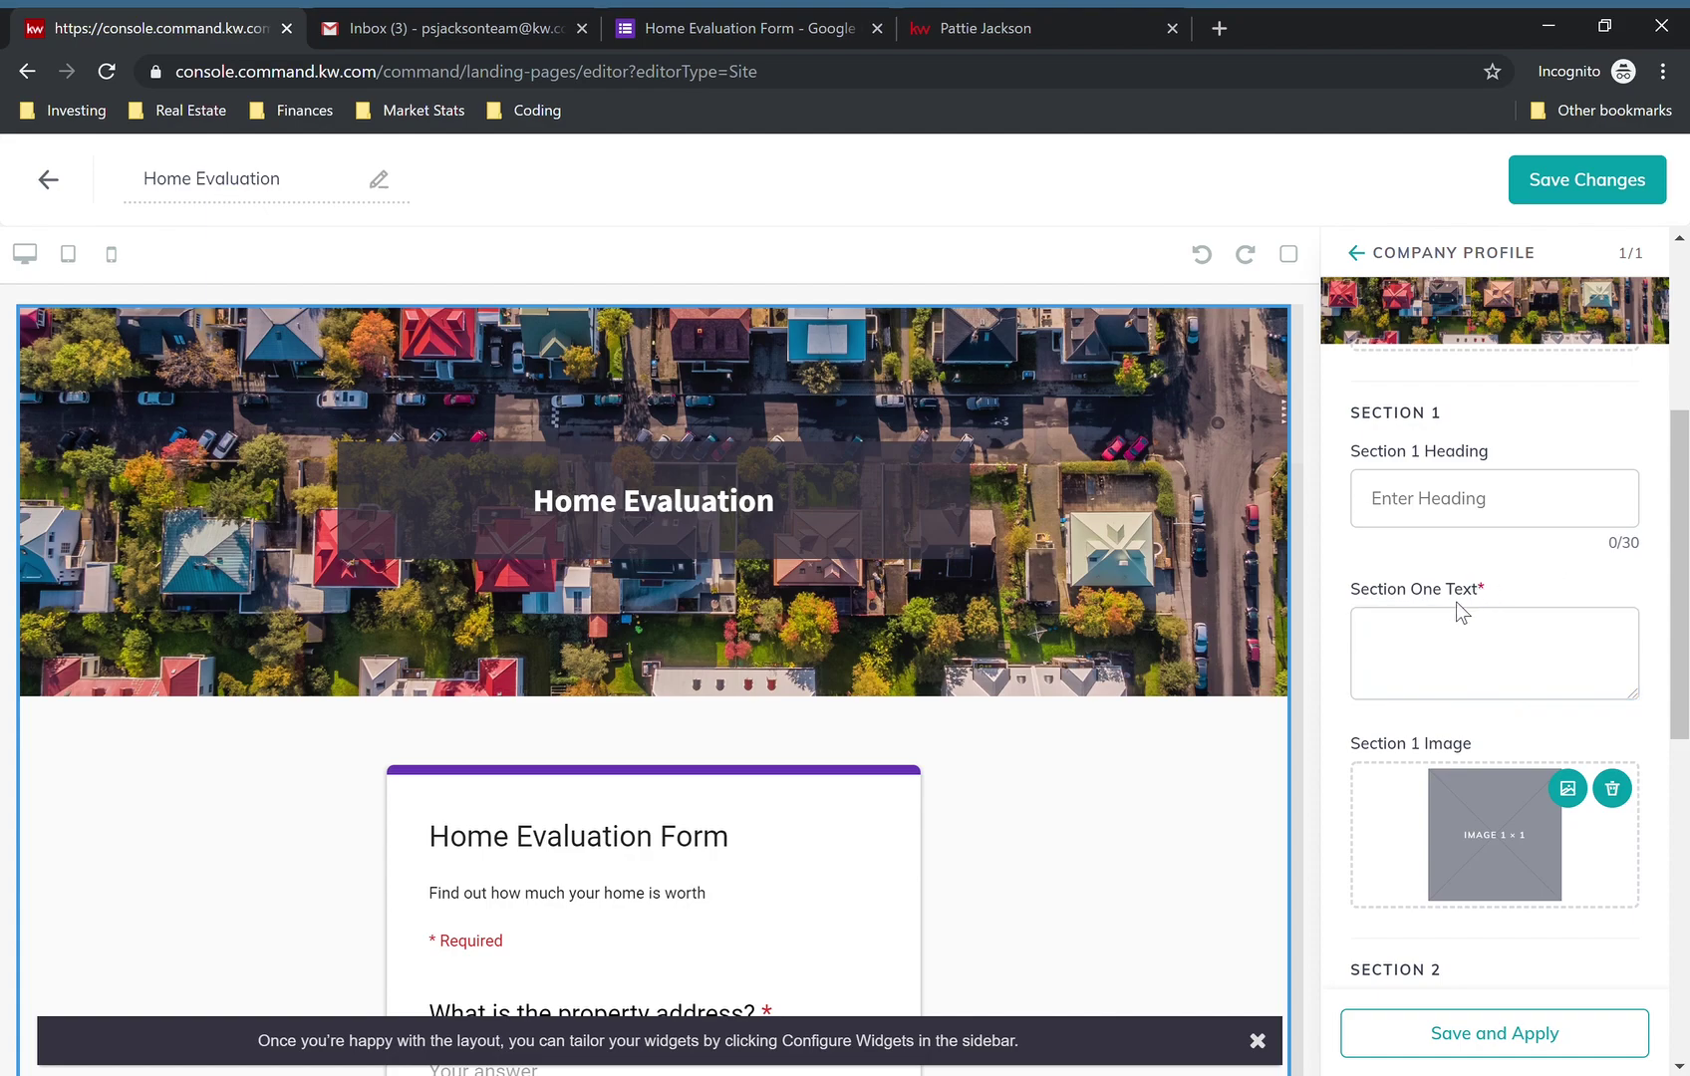
{"action": "left_click", "coordinate": [1427, 646]}
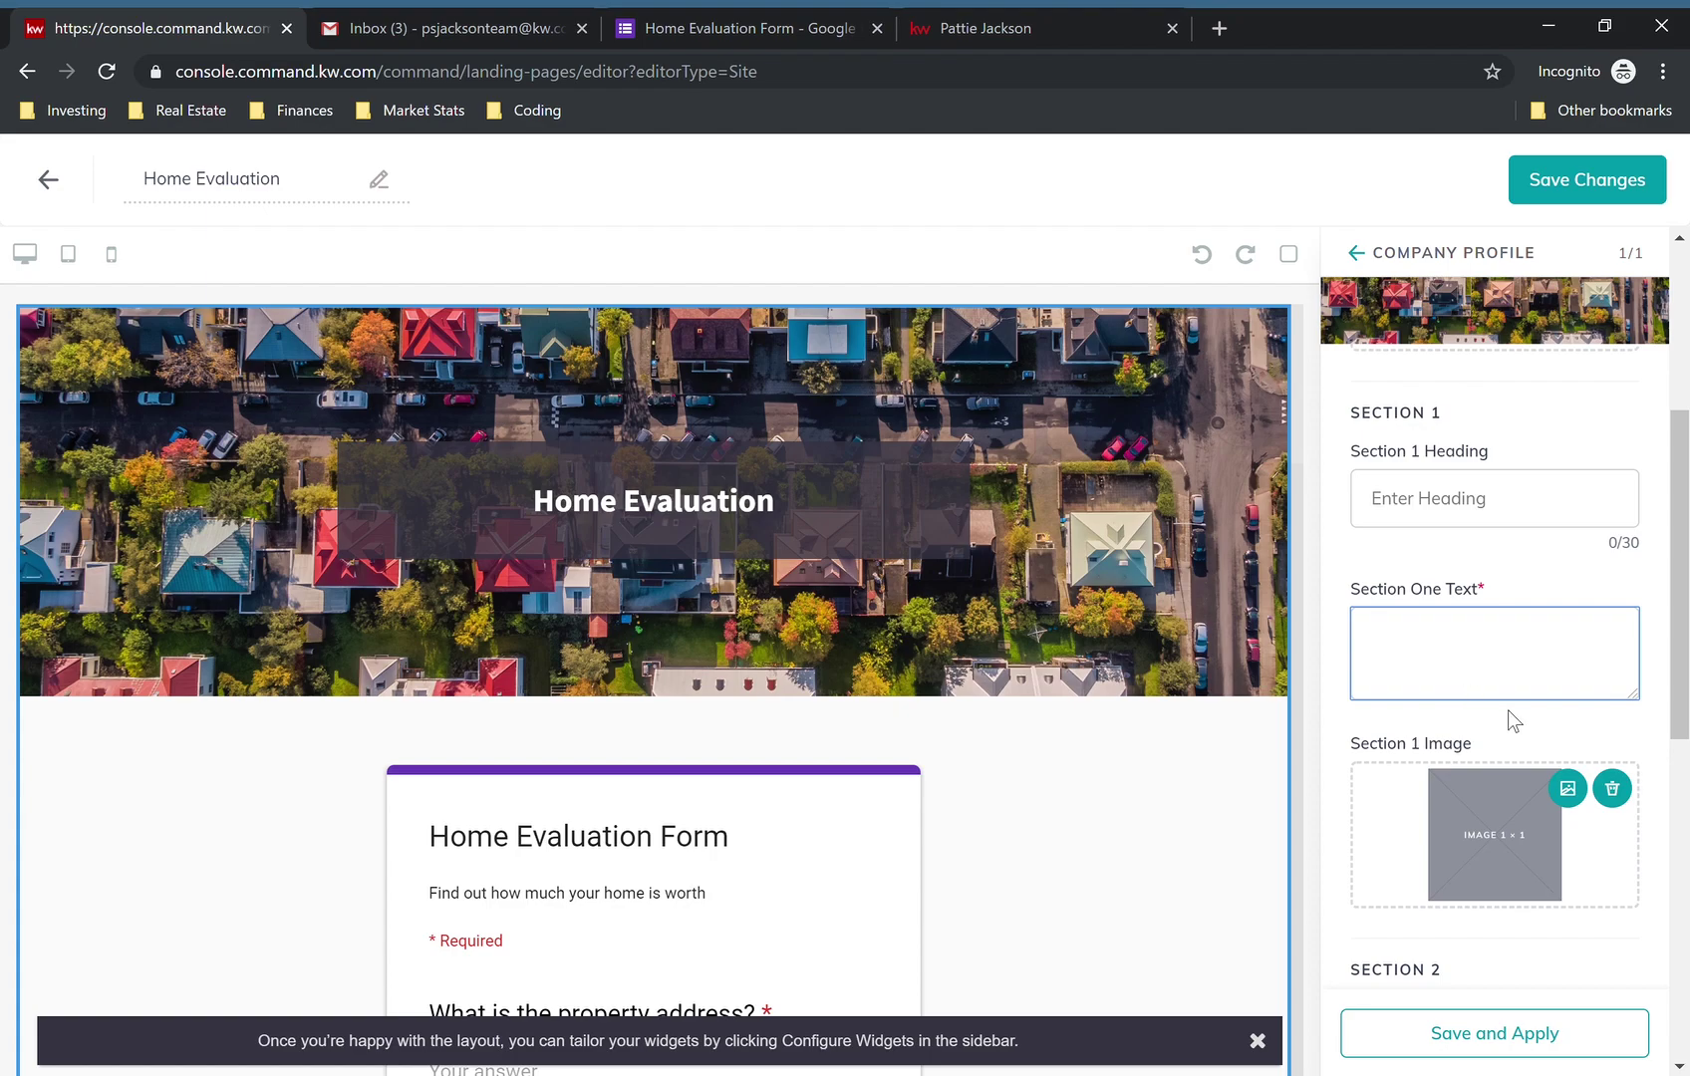
{"action": "left_click", "coordinate": [1613, 792]}
- Clear the Section 2 heading, text and image plus the footer heading and text, then apply
{"action": "scroll", "coordinate": [1475, 812], "scroll_direction": "down", "scroll_amount": 4}
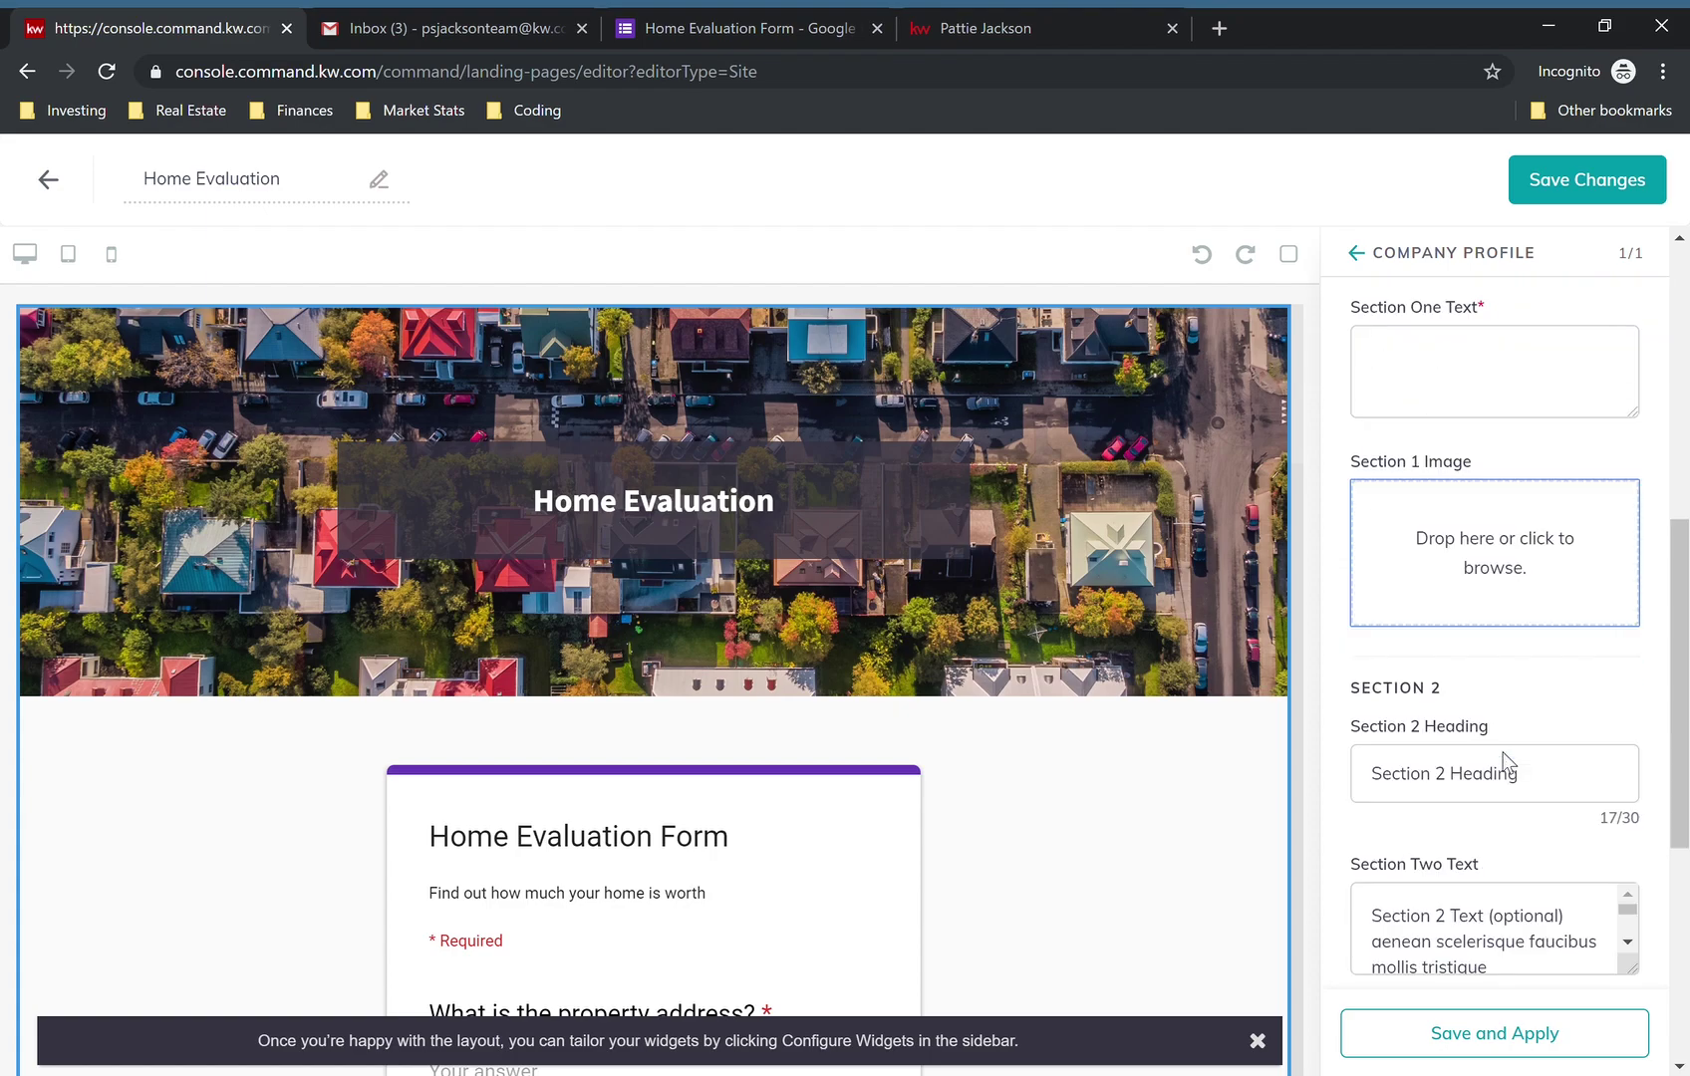
{"action": "scroll", "coordinate": [1071, 880], "scroll_direction": "down", "scroll_amount": 9}
{"action": "scroll", "coordinate": [1071, 870], "scroll_direction": "down", "scroll_amount": 8}
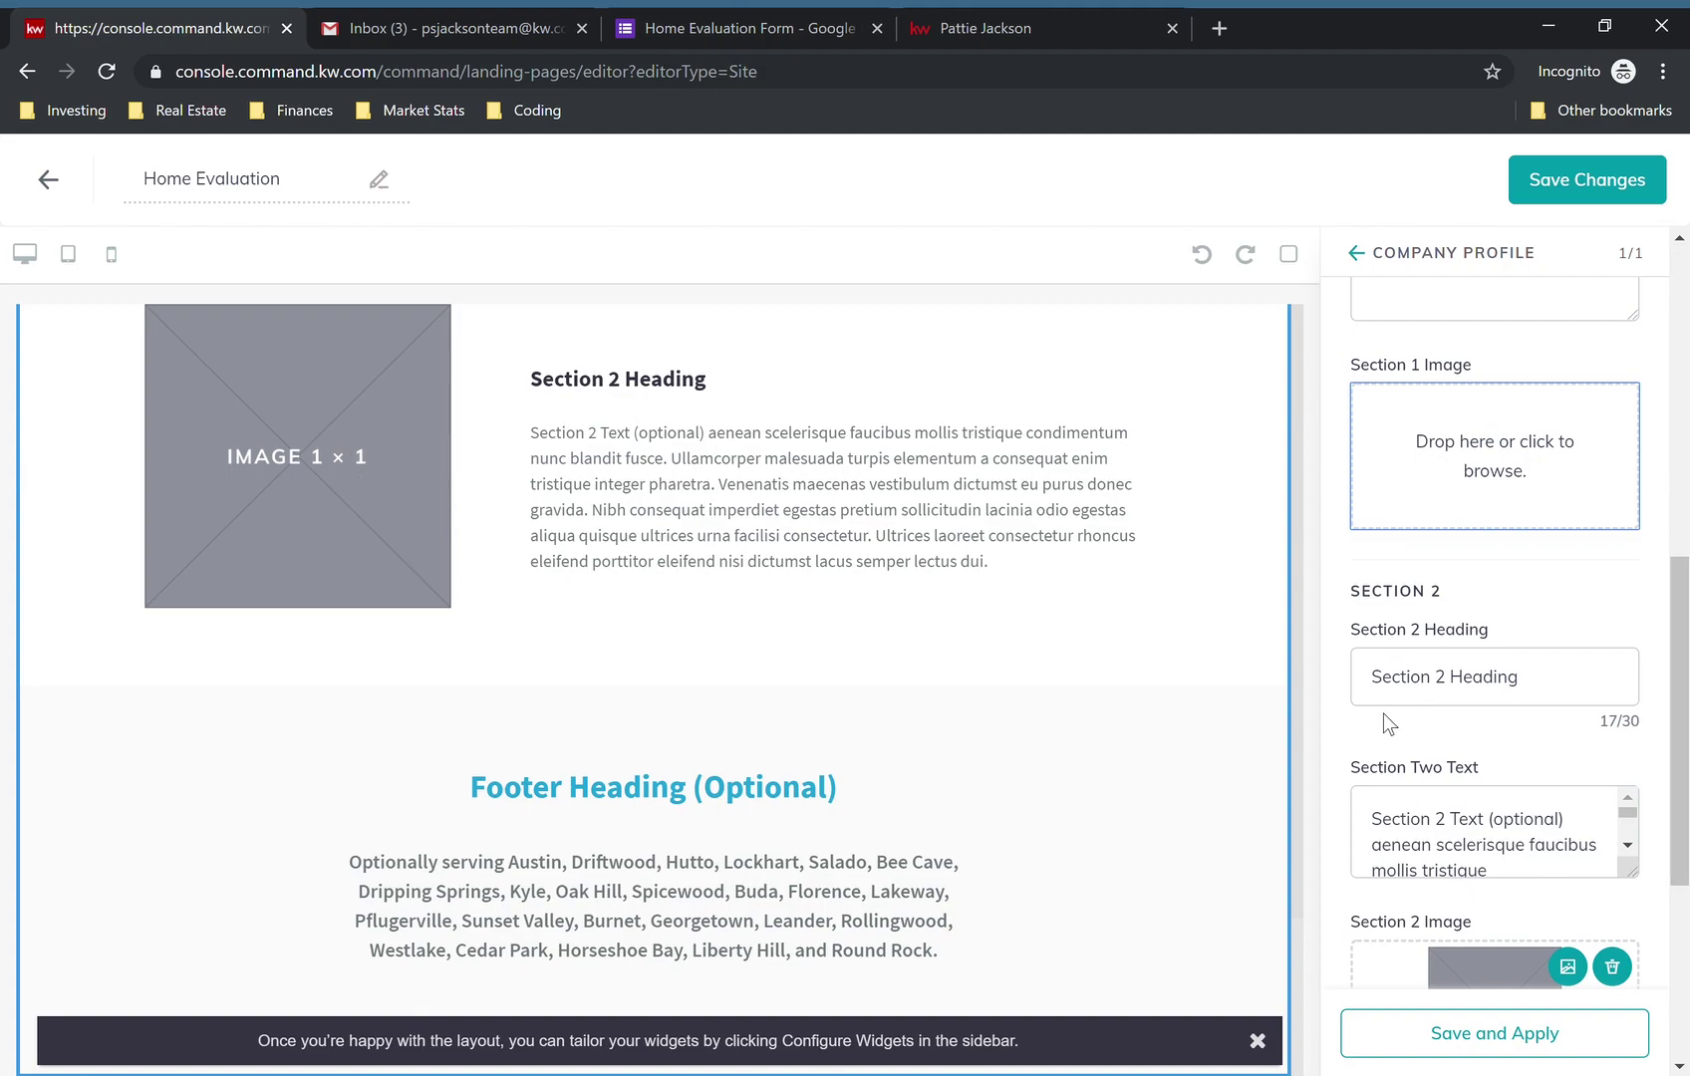
{"action": "triple_click", "coordinate": [1498, 682]}
{"action": "key", "text": "BackSpace"}
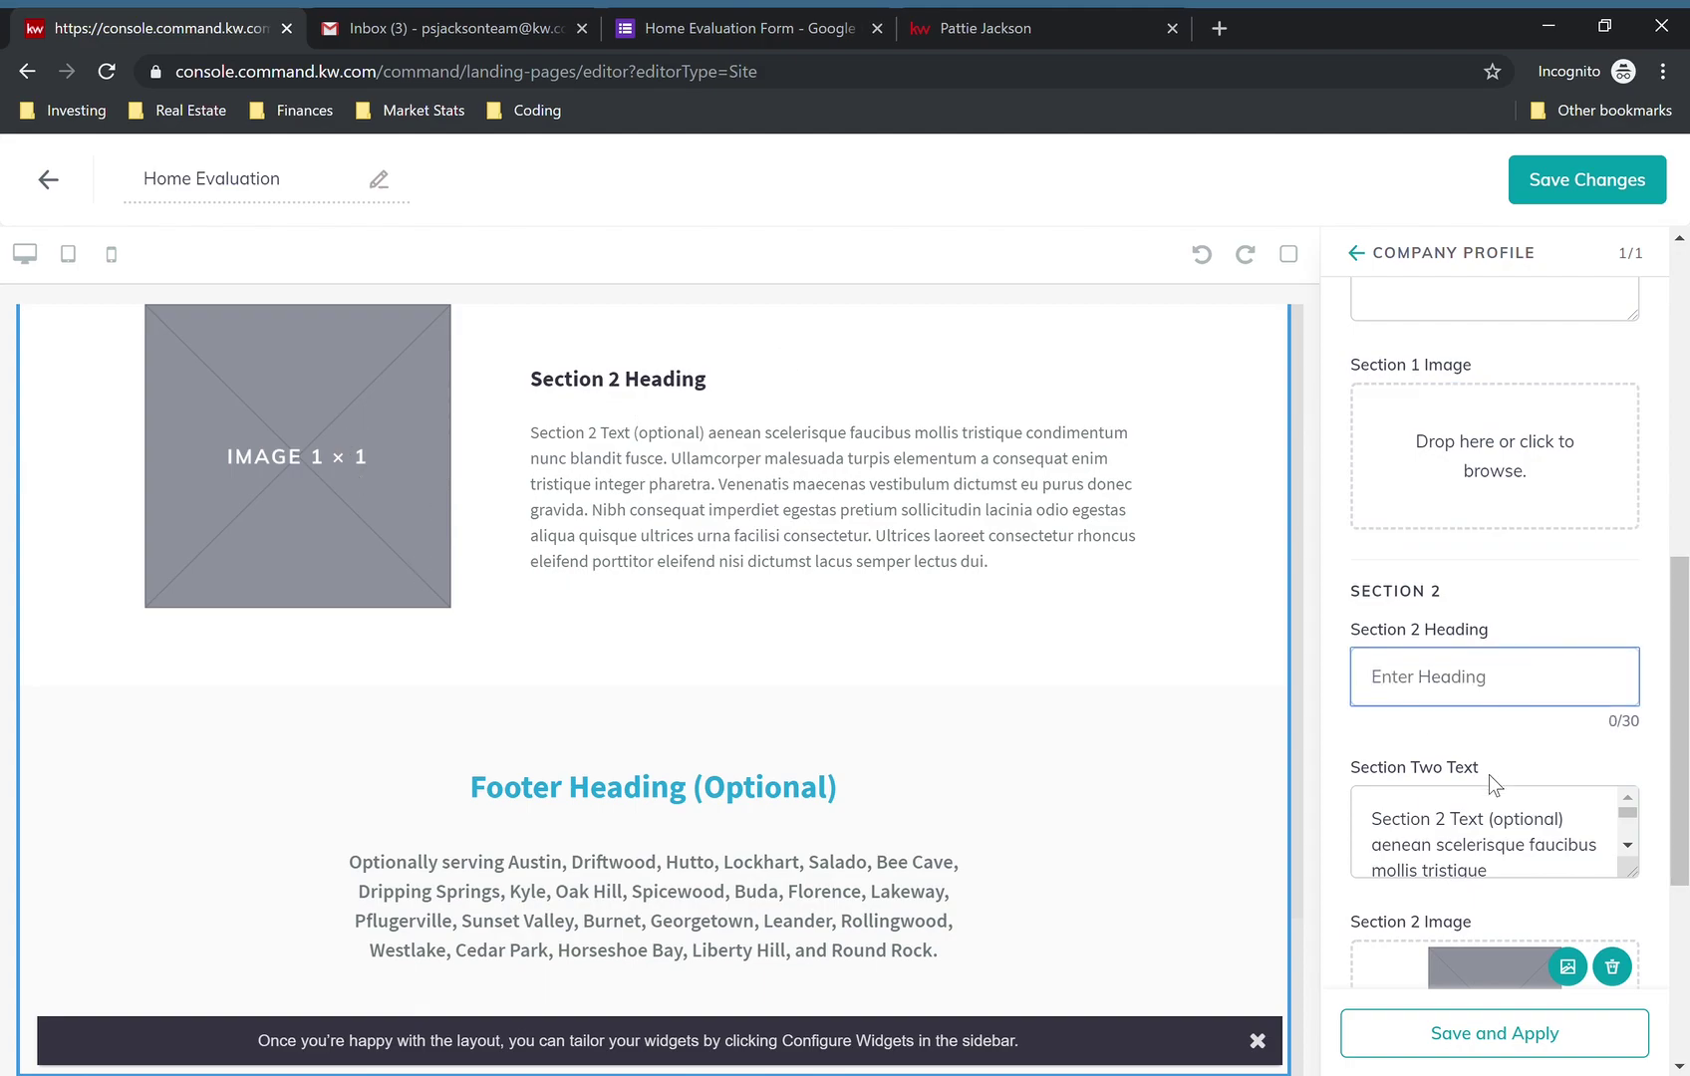
{"action": "triple_click", "coordinate": [1498, 819]}
{"action": "key", "text": "BackSpace"}
{"action": "scroll", "coordinate": [1497, 819], "scroll_direction": "down", "scroll_amount": 5}
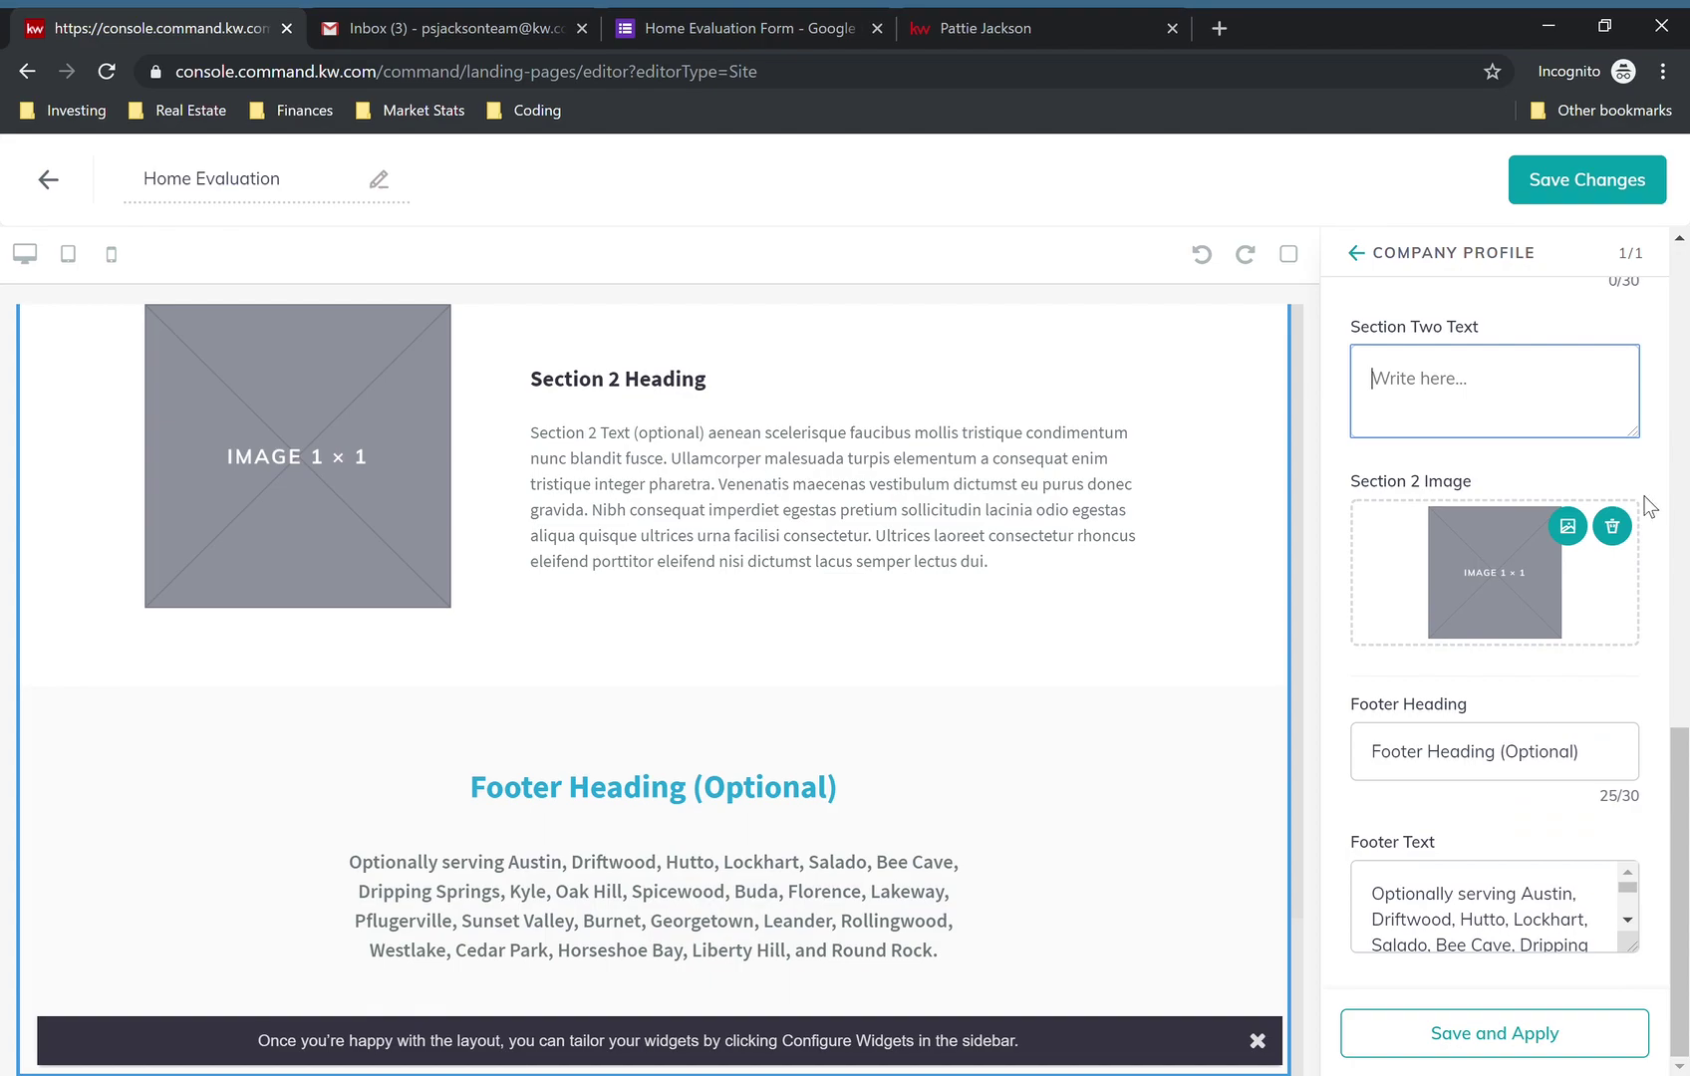
{"action": "left_click", "coordinate": [1614, 540]}
{"action": "triple_click", "coordinate": [1491, 767]}
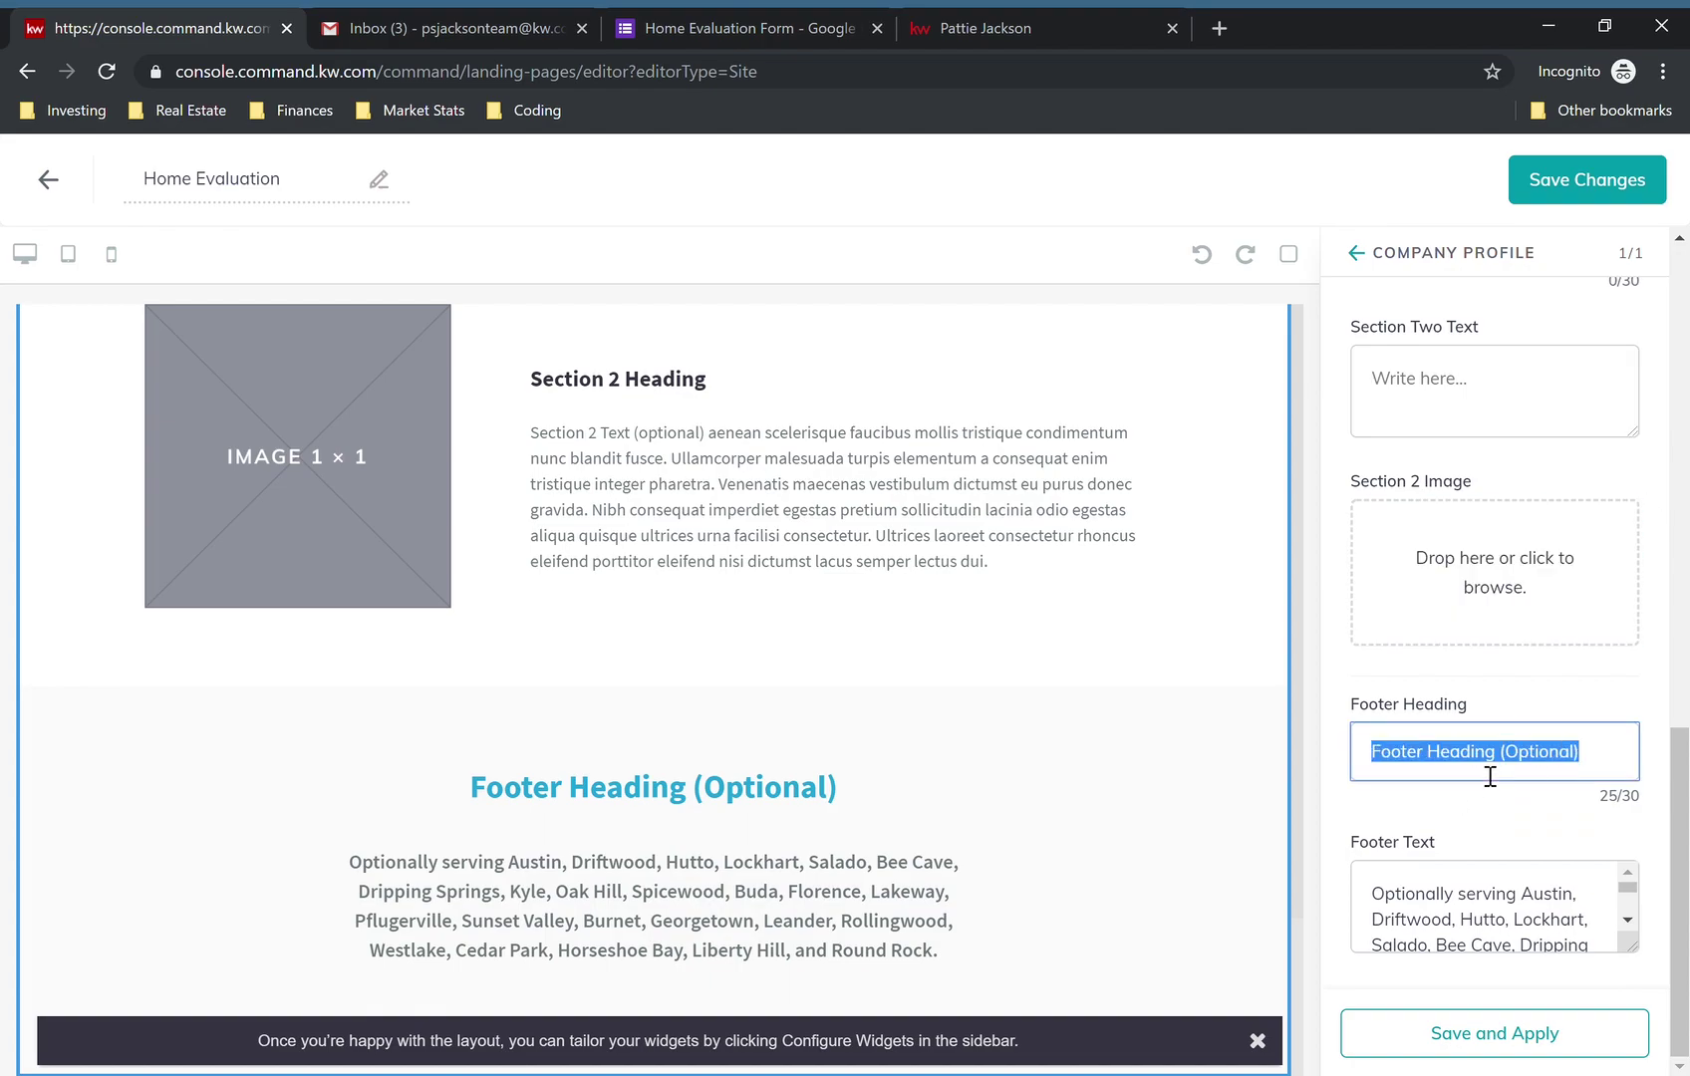
{"action": "key", "text": "BackSpace"}
{"action": "triple_click", "coordinate": [1486, 894]}
{"action": "key", "text": "BackSpace"}
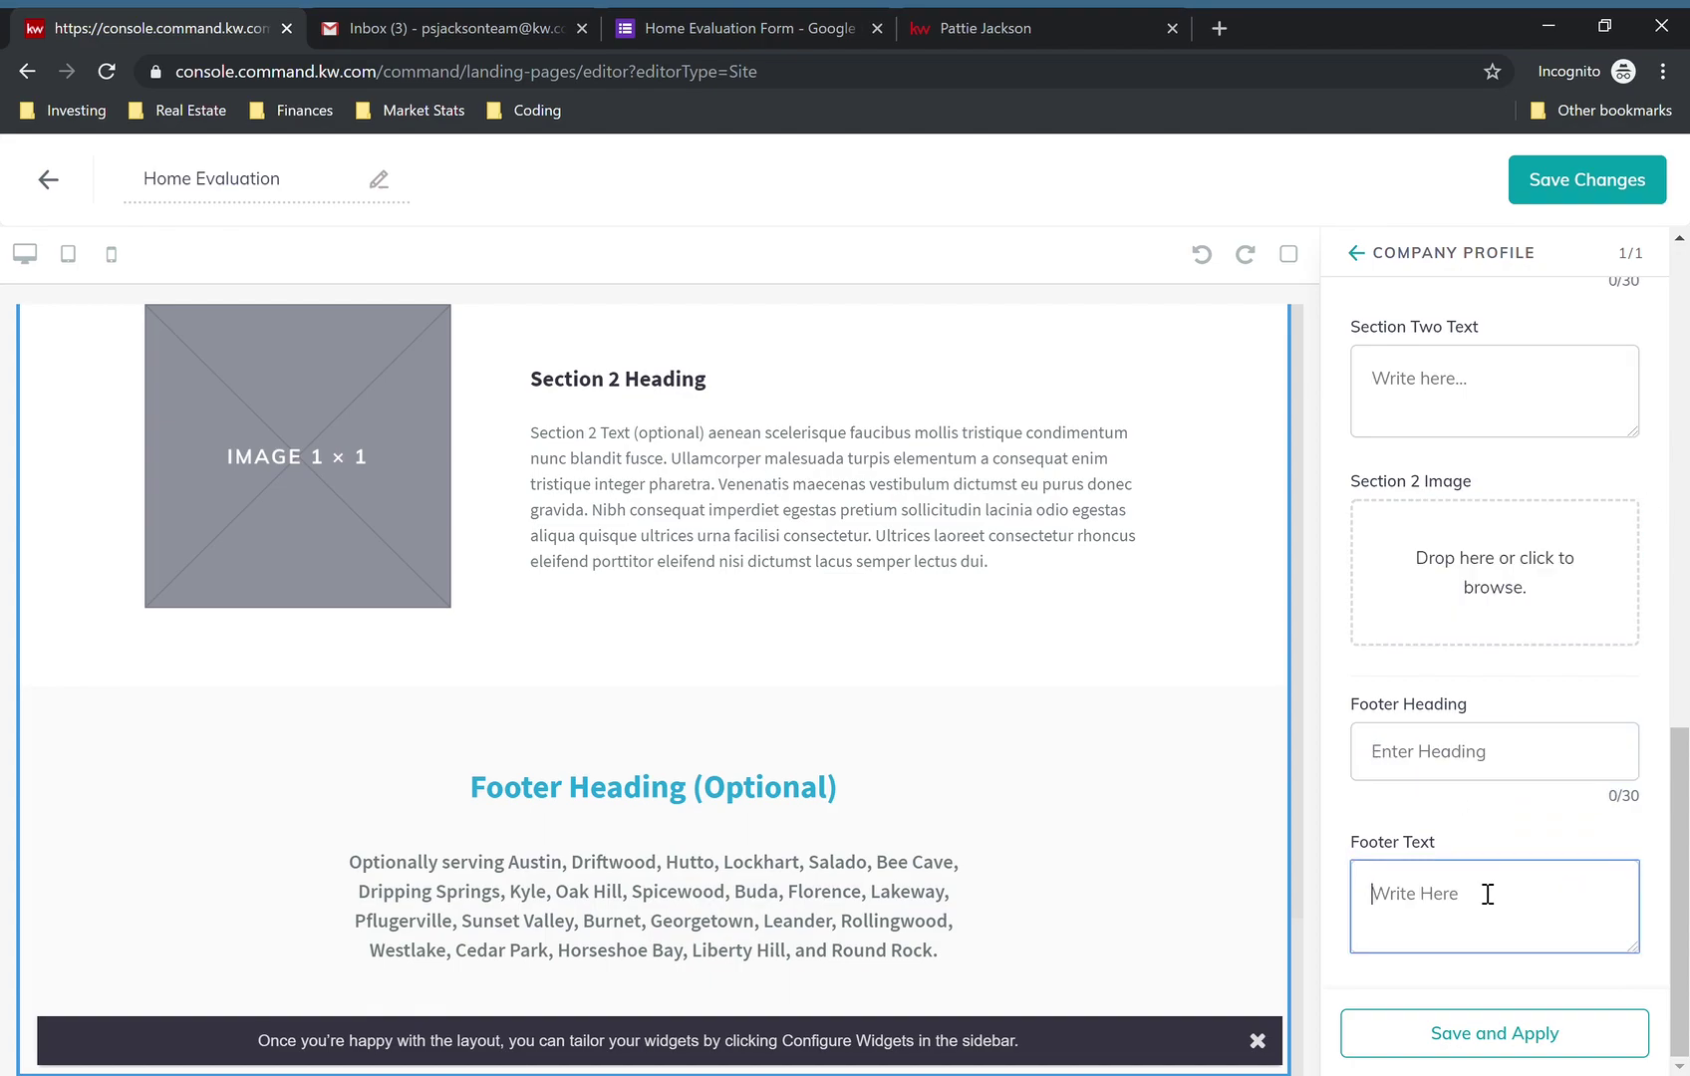
{"action": "left_click", "coordinate": [1487, 1059]}
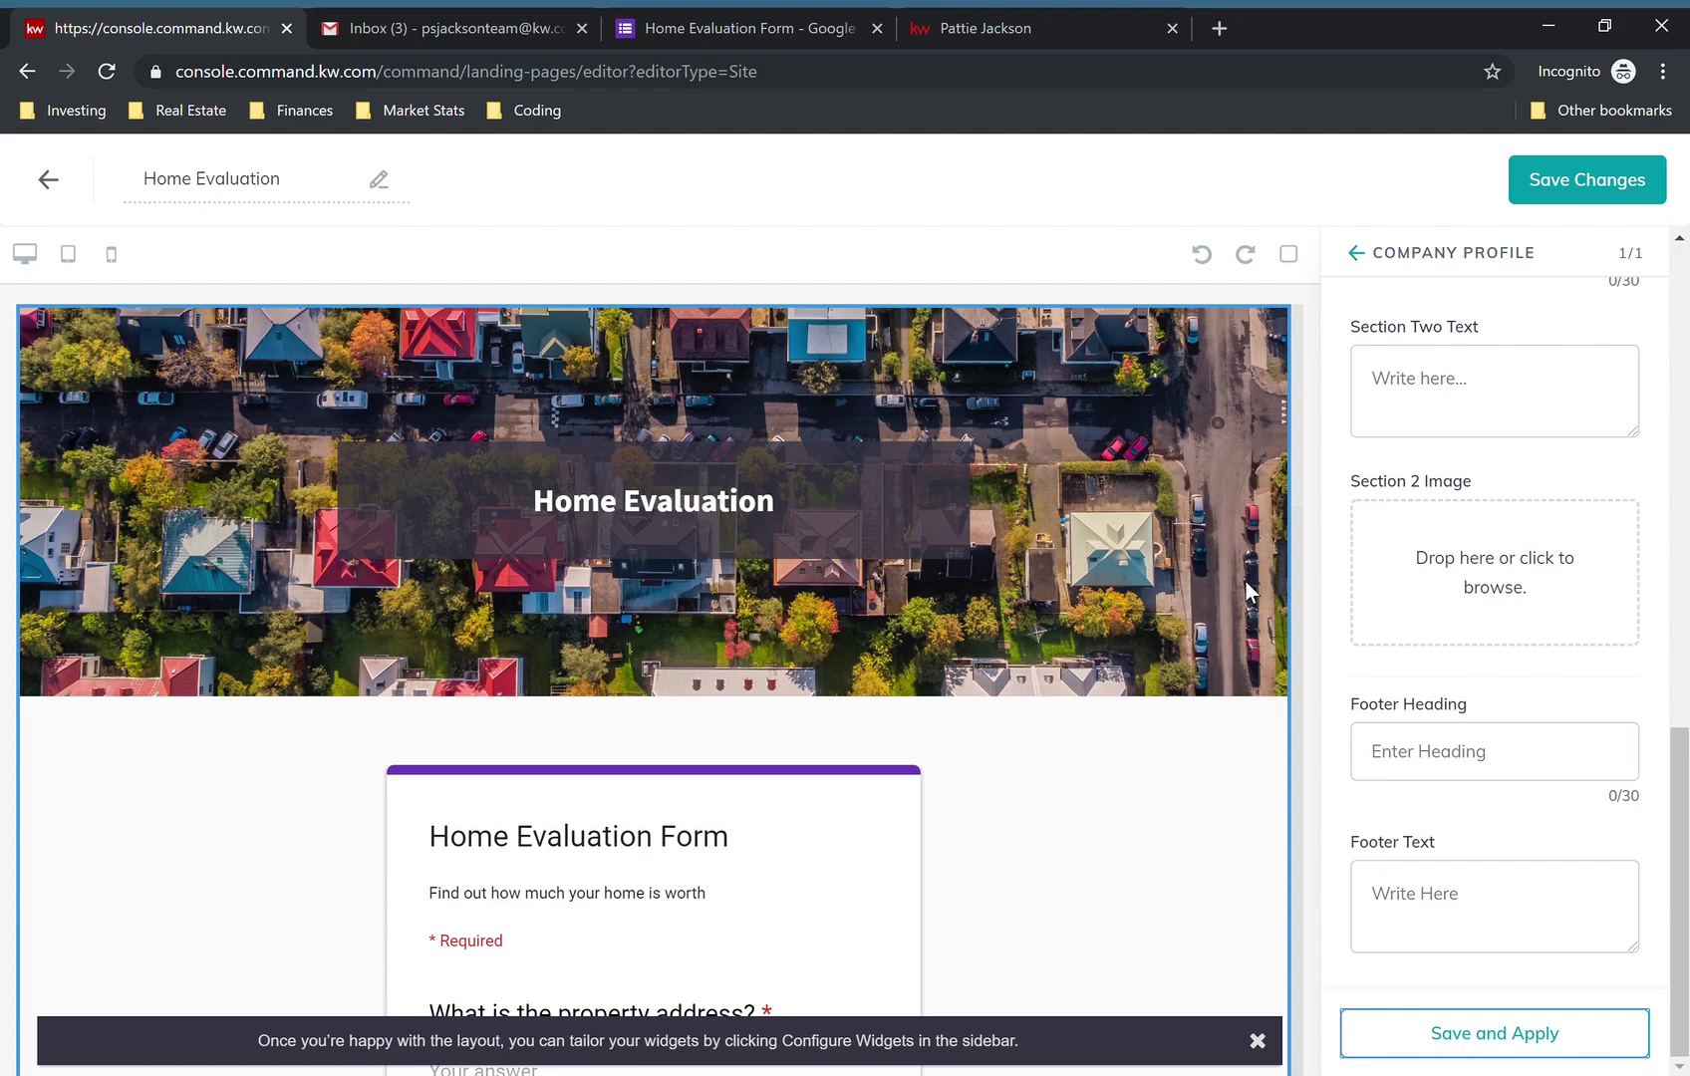
- Save the page and confirm publishing it as an agent site
{"action": "left_click", "coordinate": [1661, 183]}
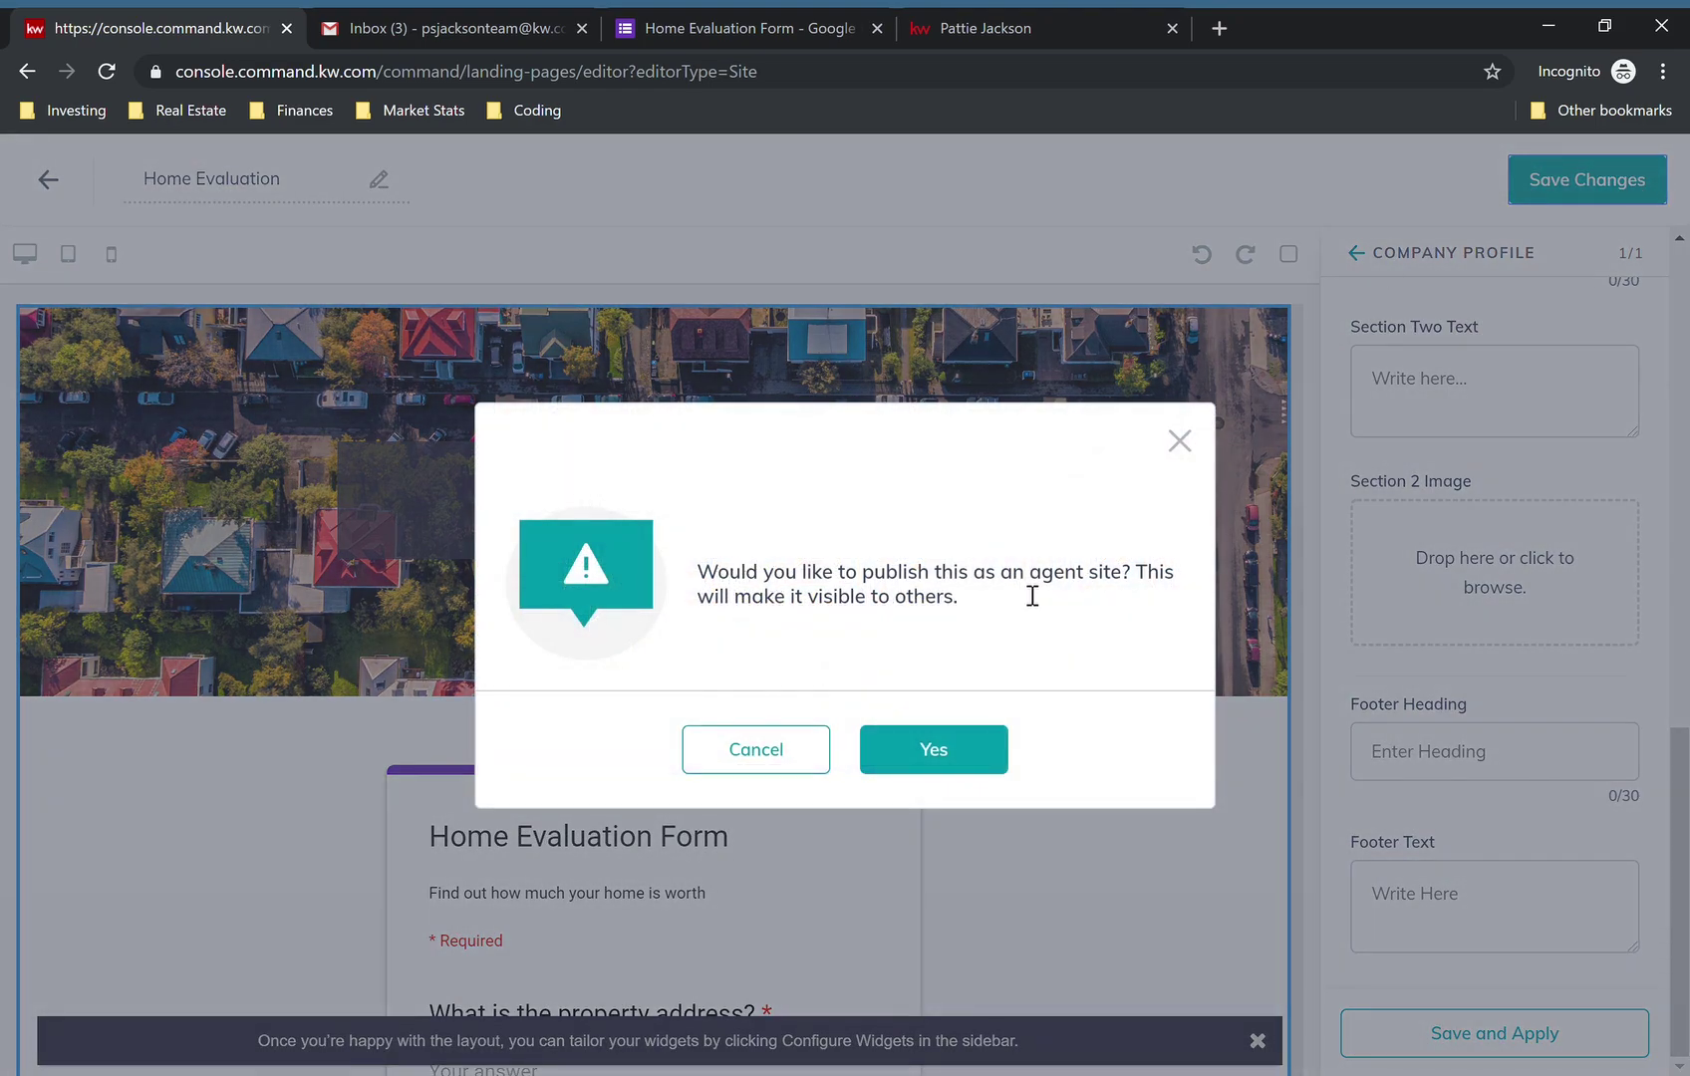
{"action": "left_click", "coordinate": [937, 753]}
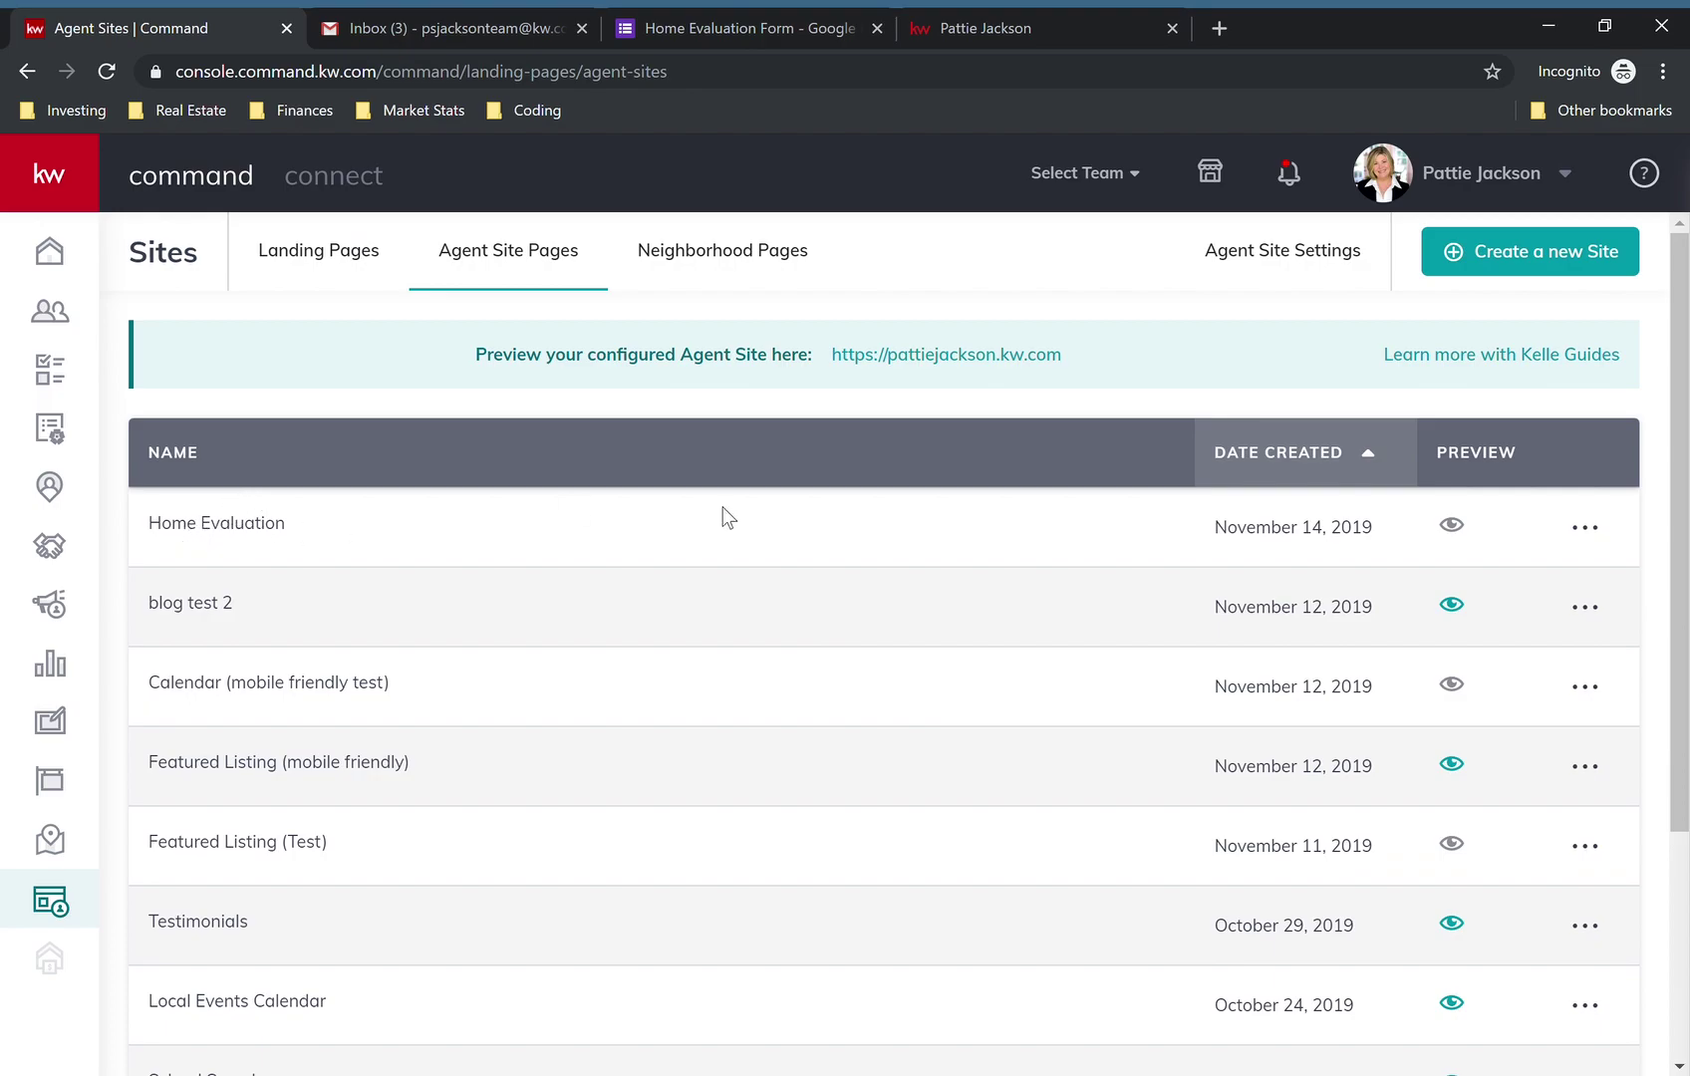
- Open the Home Evaluation row's actions menu and choose Edit
{"action": "left_click", "coordinate": [1584, 527]}
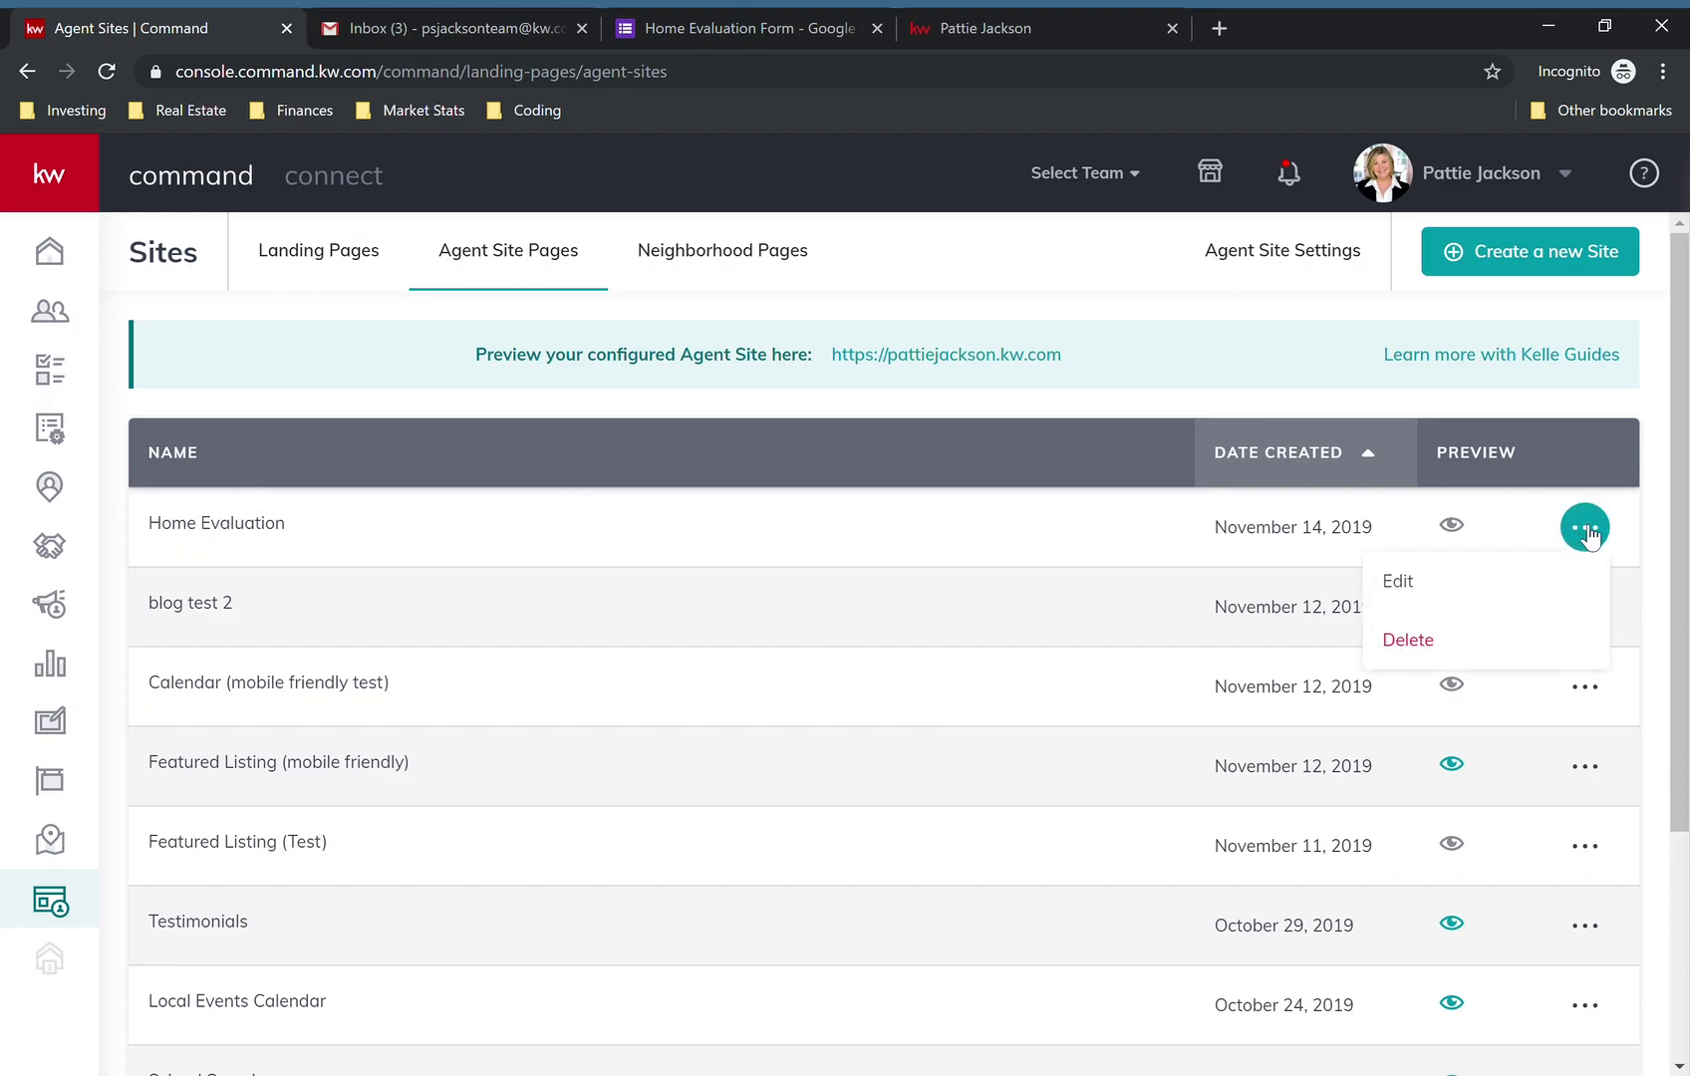
{"action": "left_click", "coordinate": [1471, 578]}
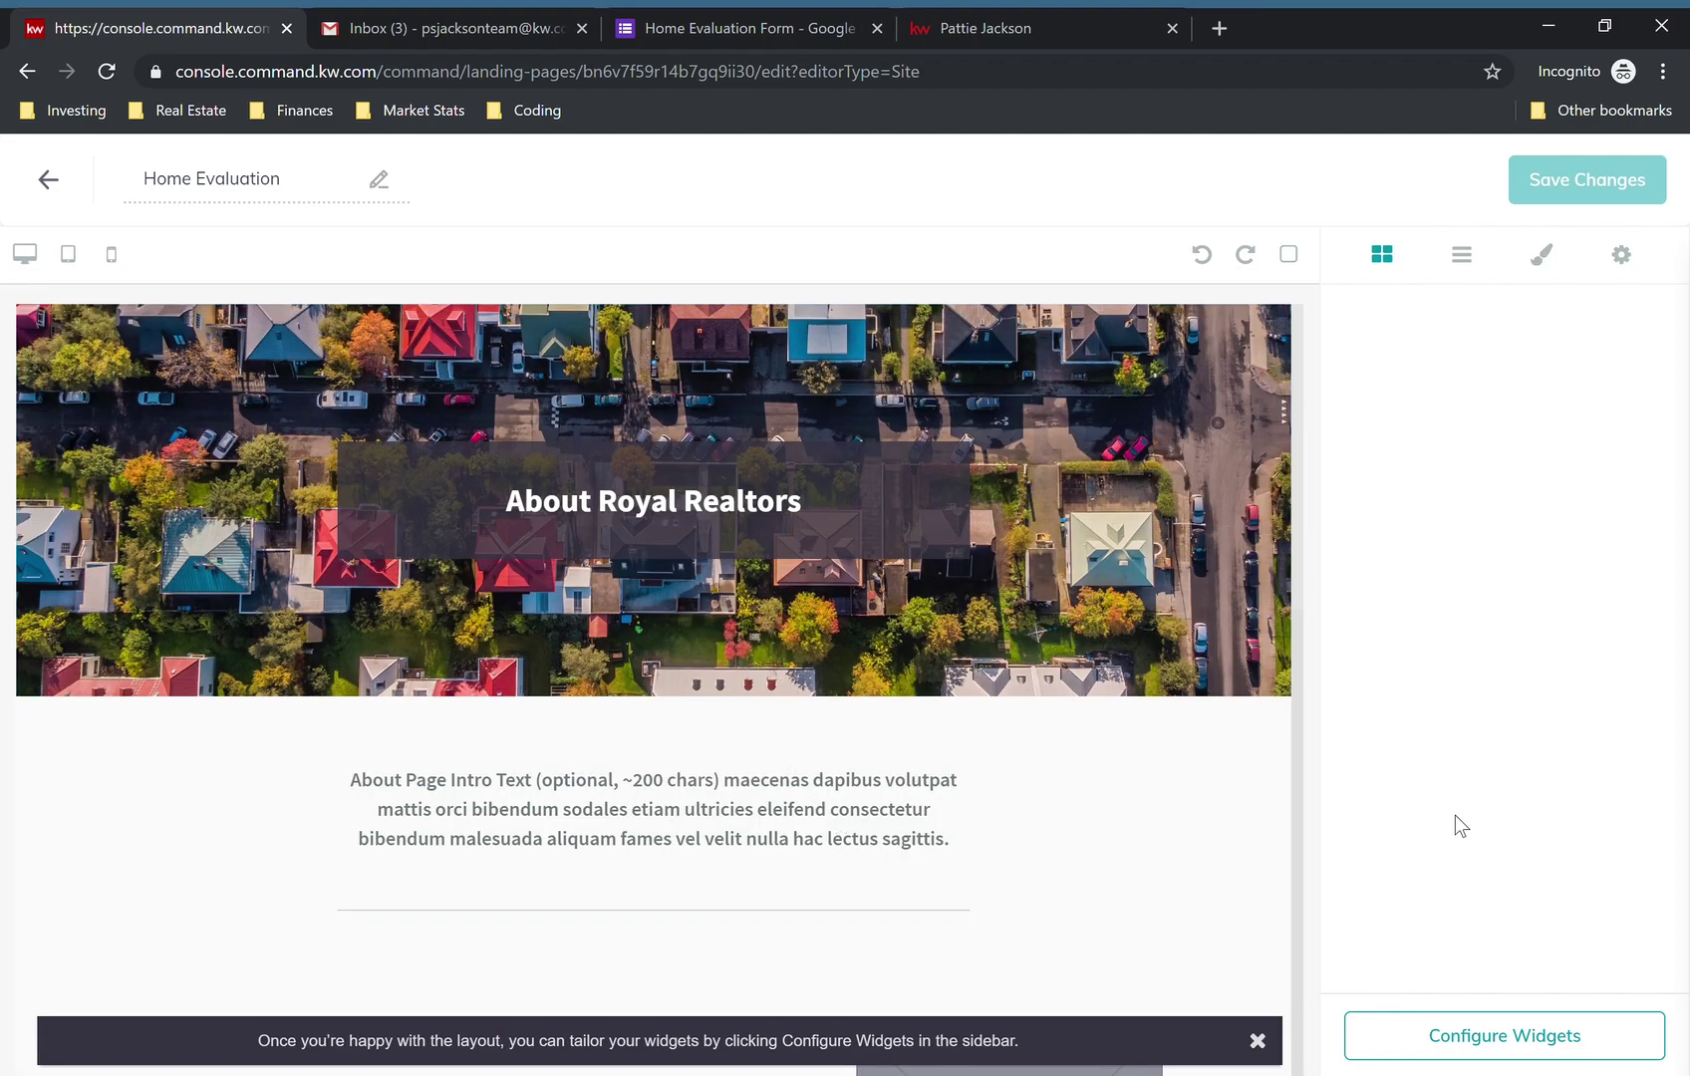
- In the Company Profile settings, retype the headline, paste embed code as intro and remove the header image
{"action": "left_click", "coordinate": [1483, 1041]}
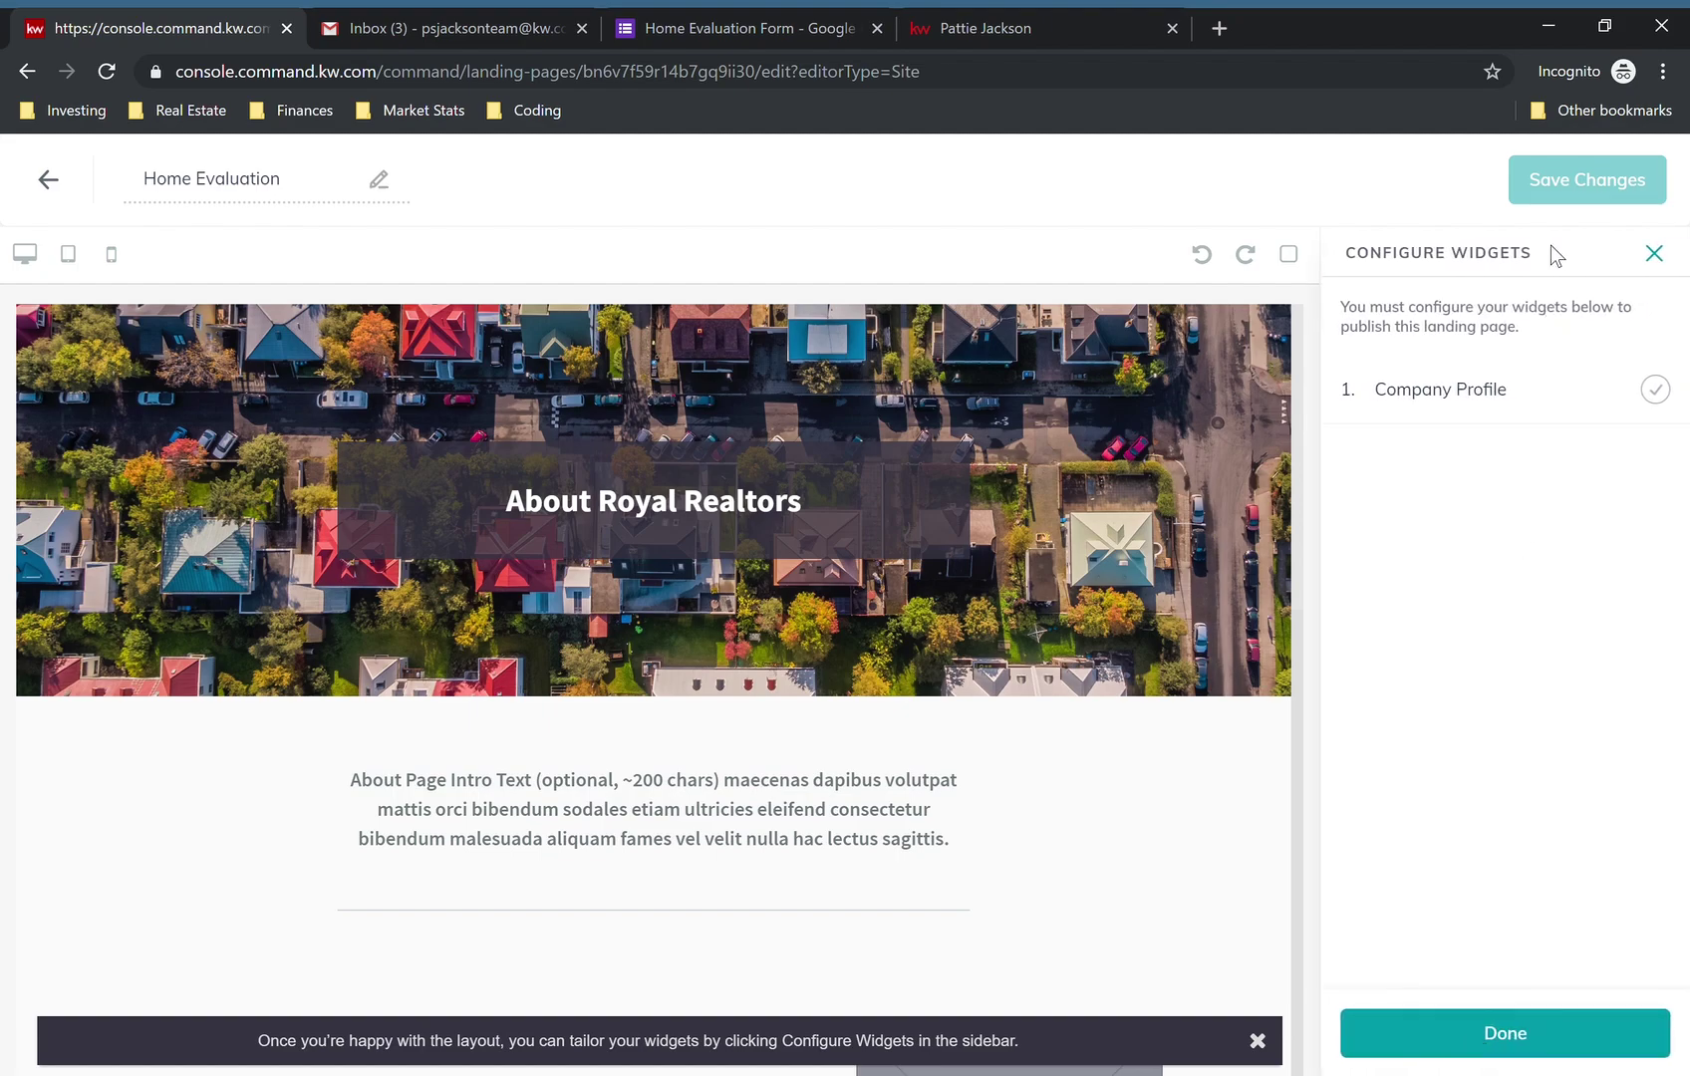
{"action": "left_click", "coordinate": [1500, 386]}
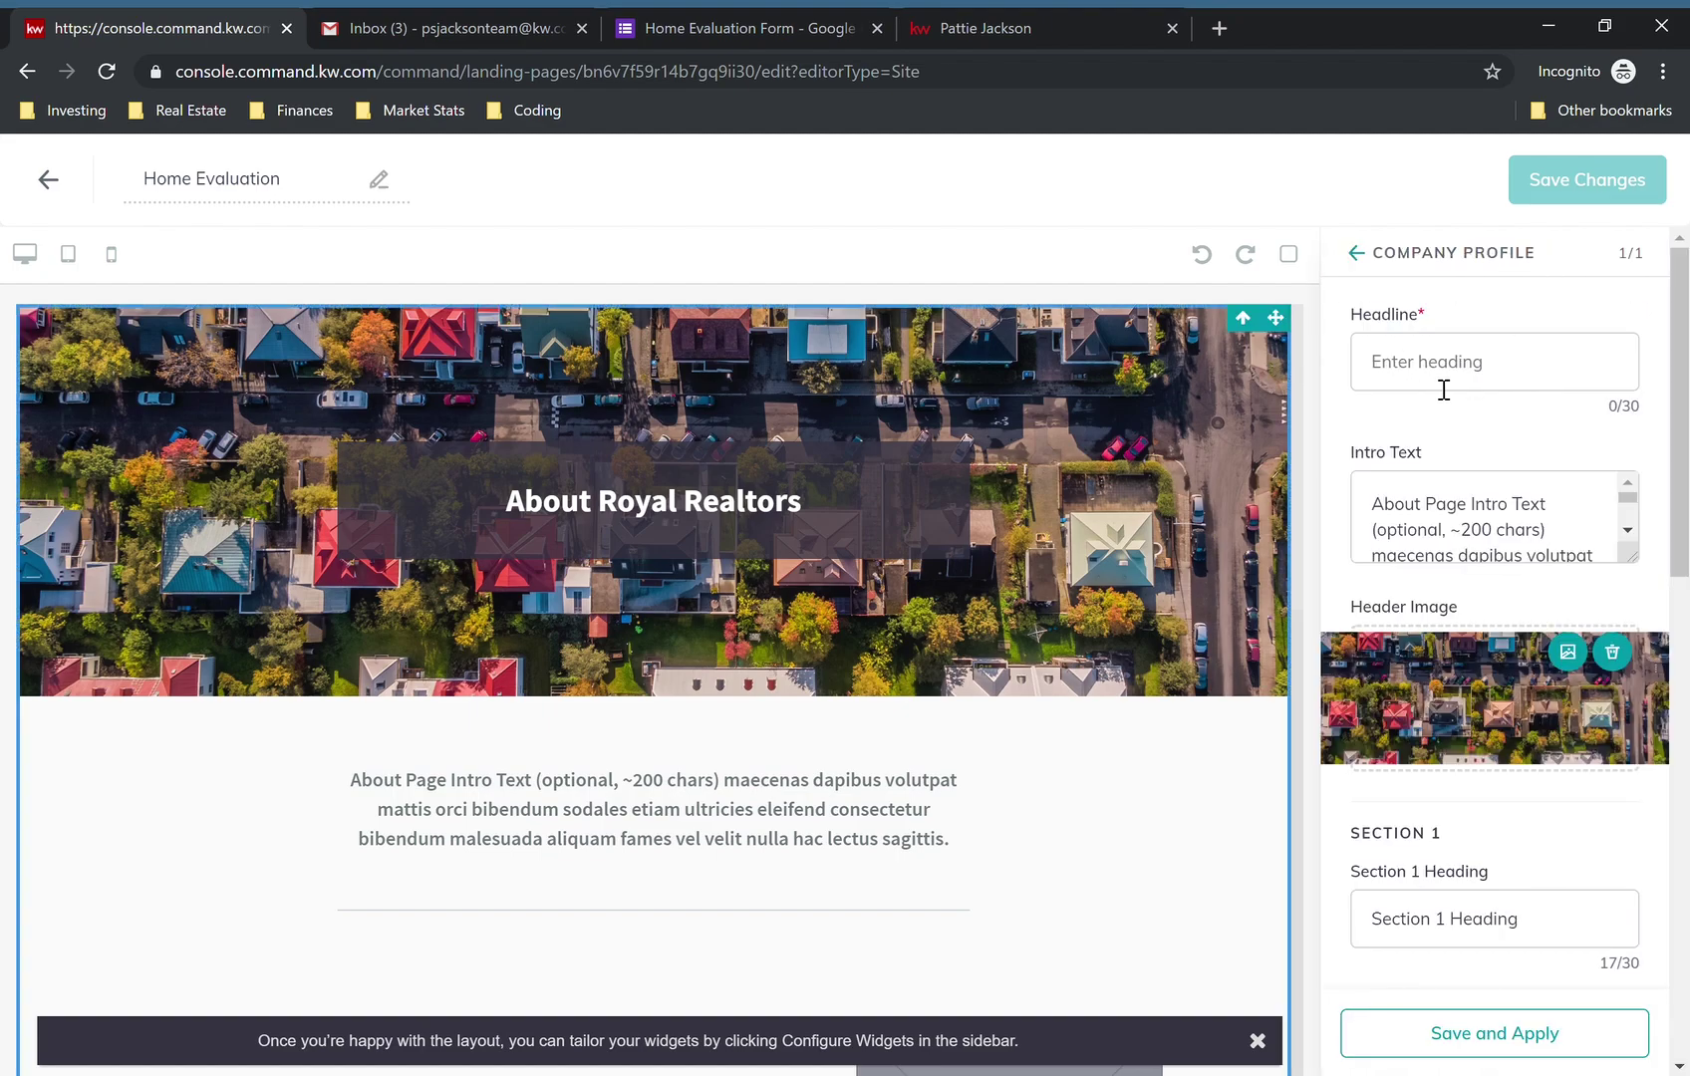
{"action": "left_click", "coordinate": [1514, 392]}
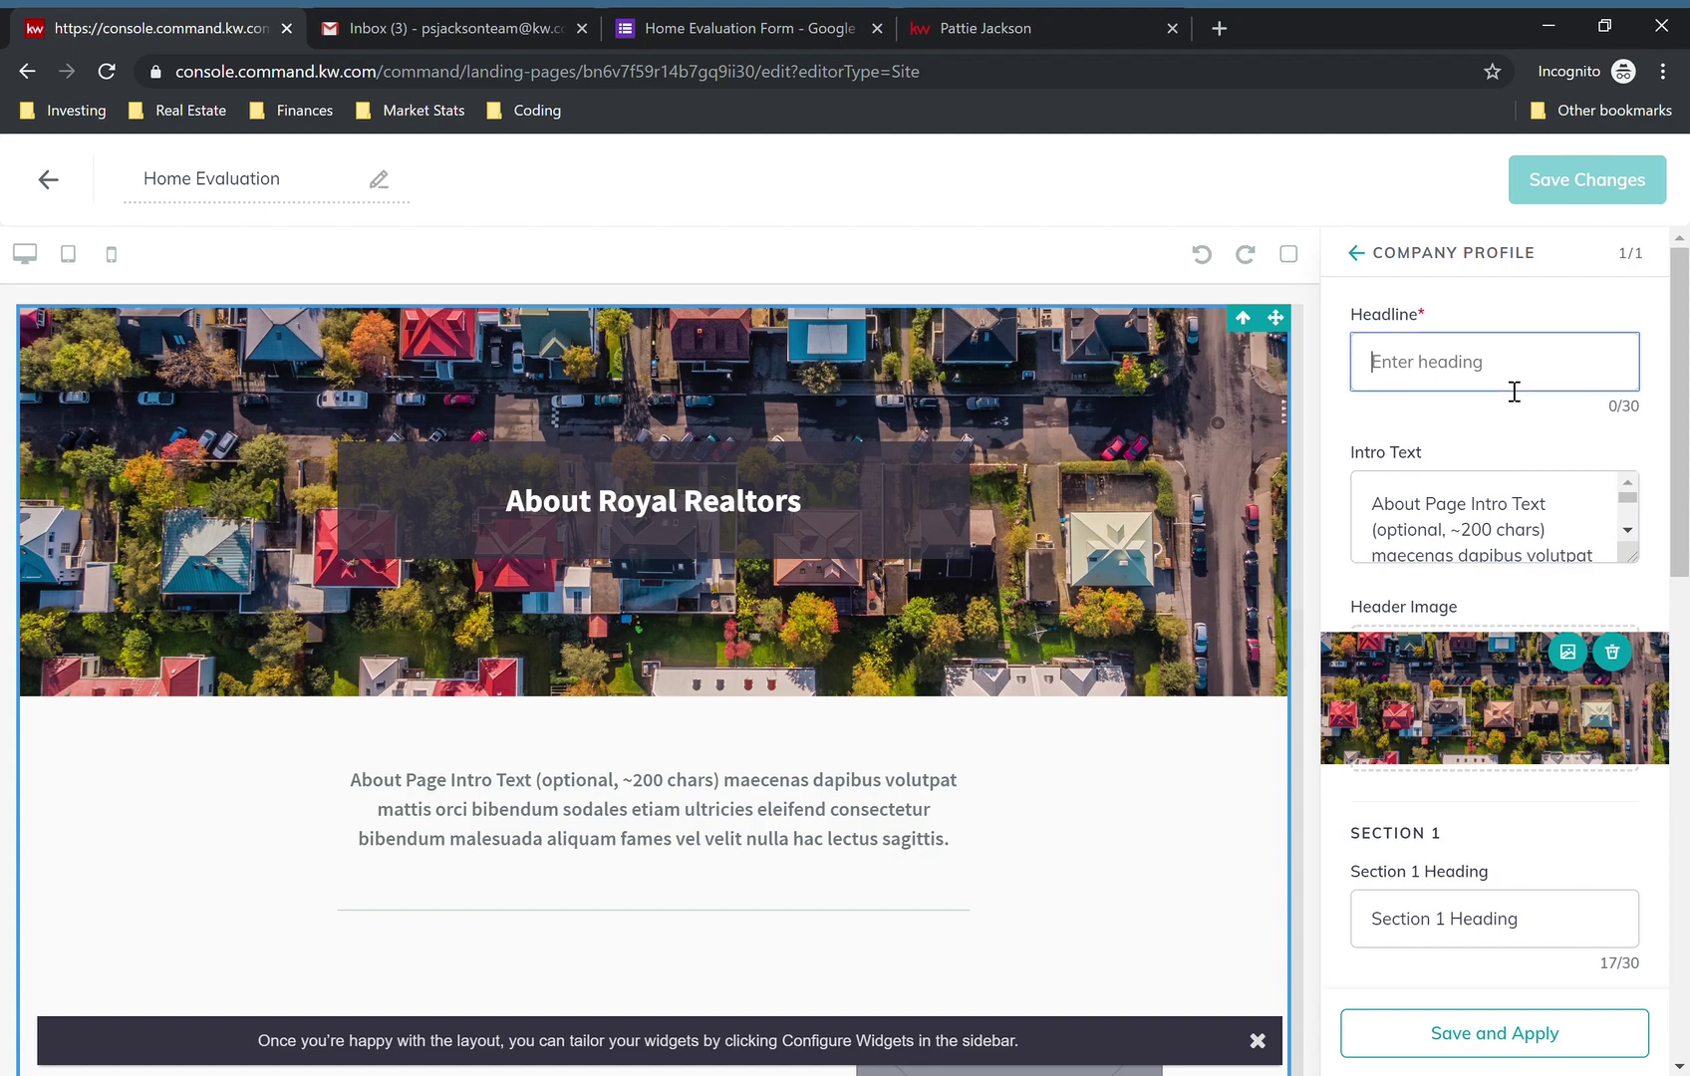
{"action": "type", "text": "Home Evaluation"}
{"action": "key", "text": "Tab"}
{"action": "key", "text": "ctrl+a"}
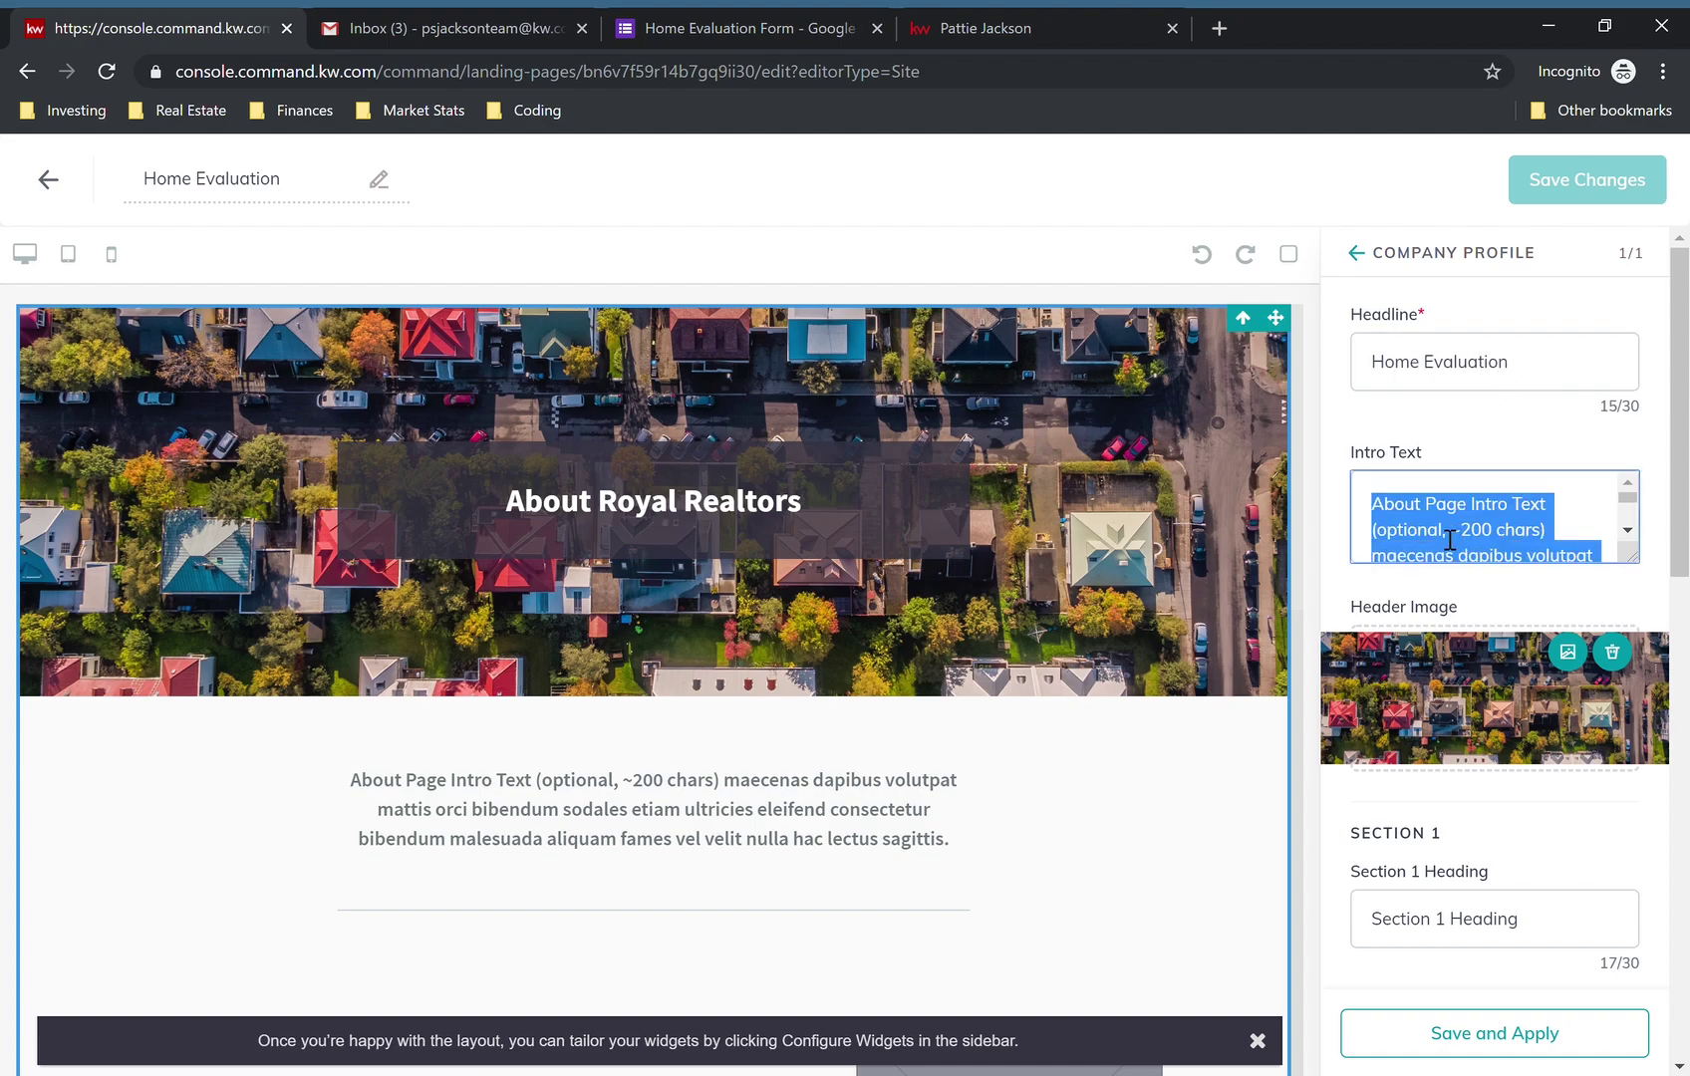
{"action": "key", "text": "ctrl+v"}
{"action": "left_click", "coordinate": [1614, 657]}
- Cancel the header image browse and leave the editor, answering No to saving changes
{"action": "scroll", "coordinate": [1619, 678], "scroll_direction": "down", "scroll_amount": 3}
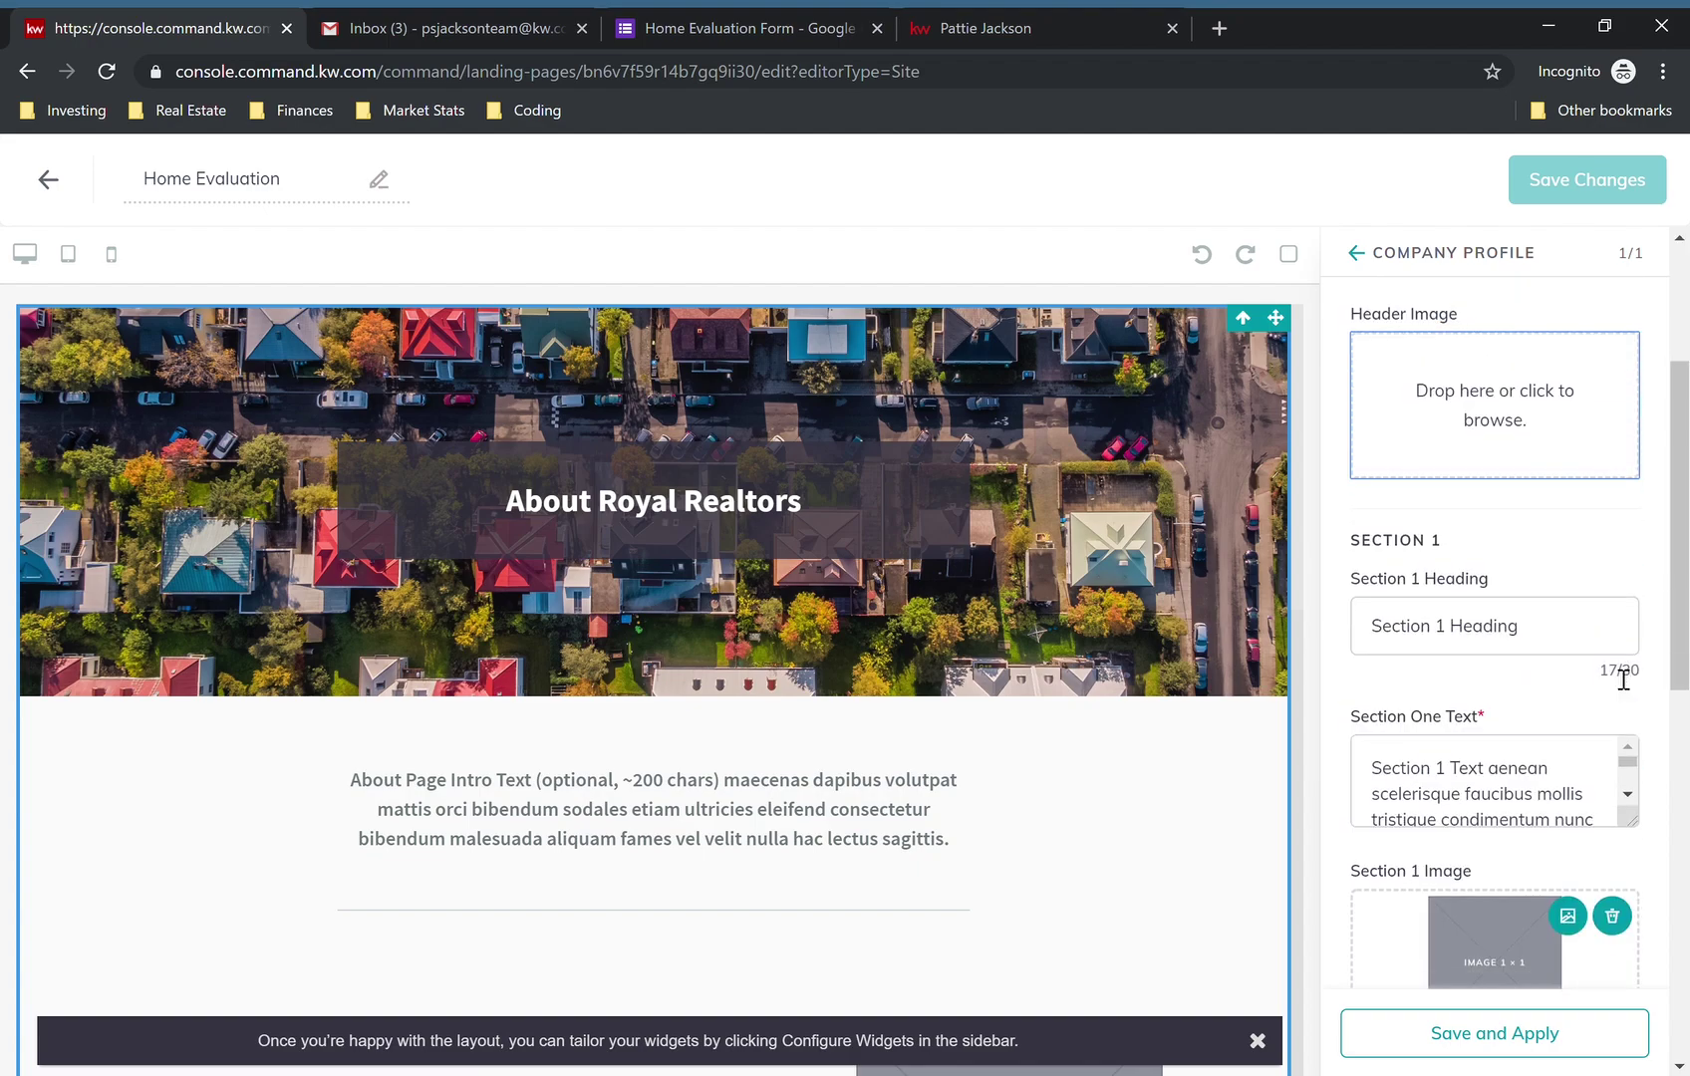
{"action": "triple_click", "coordinate": [1454, 638]}
{"action": "left_click", "coordinate": [1477, 401]}
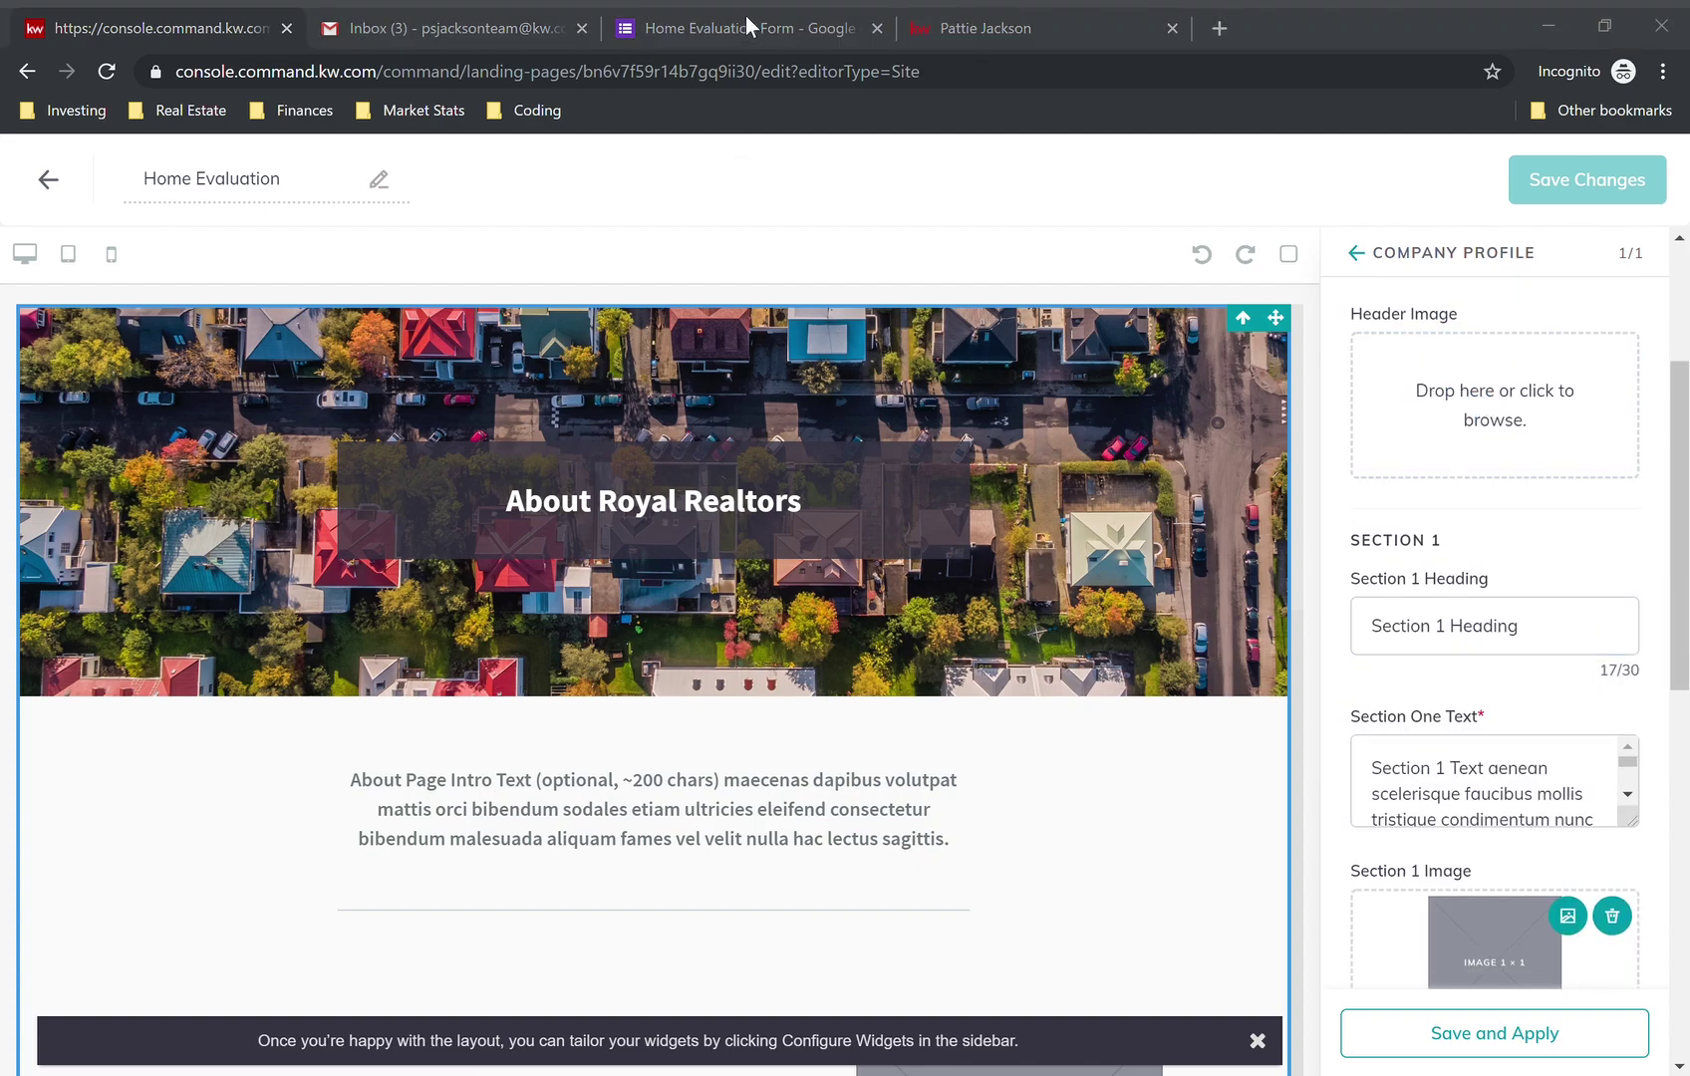
{"action": "key", "text": "Escape"}
{"action": "left_click", "coordinate": [60, 185]}
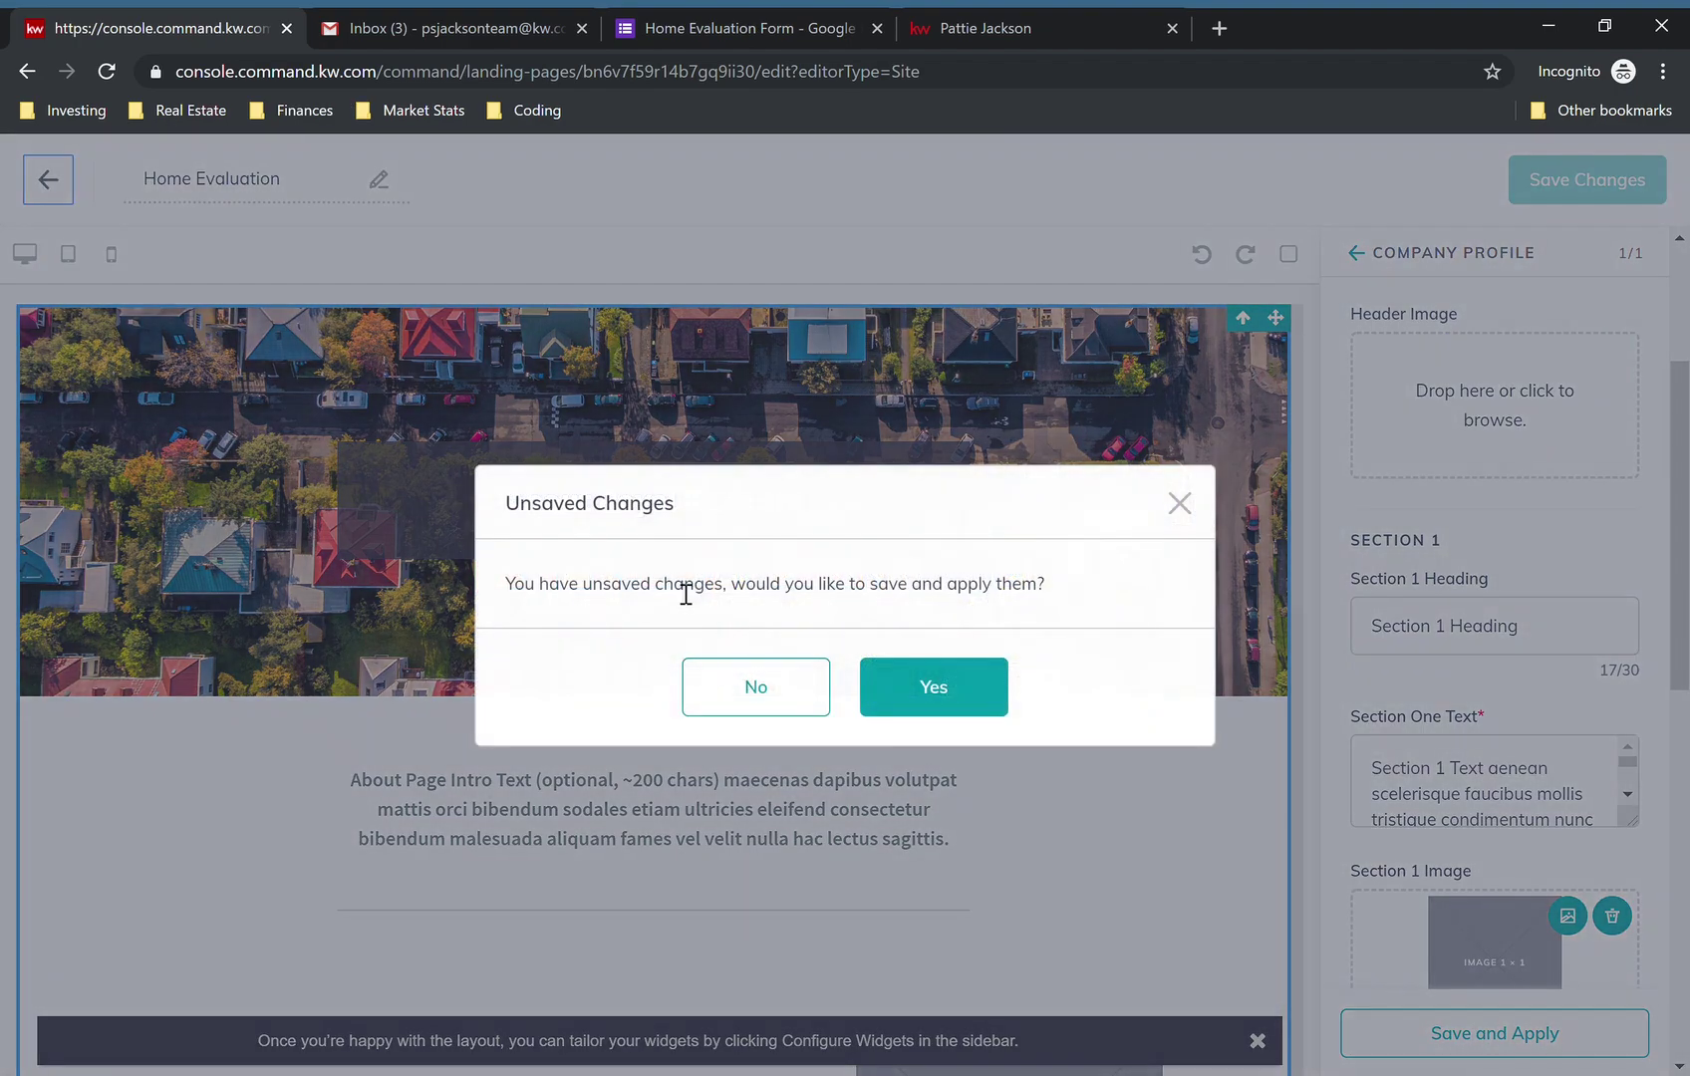
{"action": "left_click", "coordinate": [754, 686]}
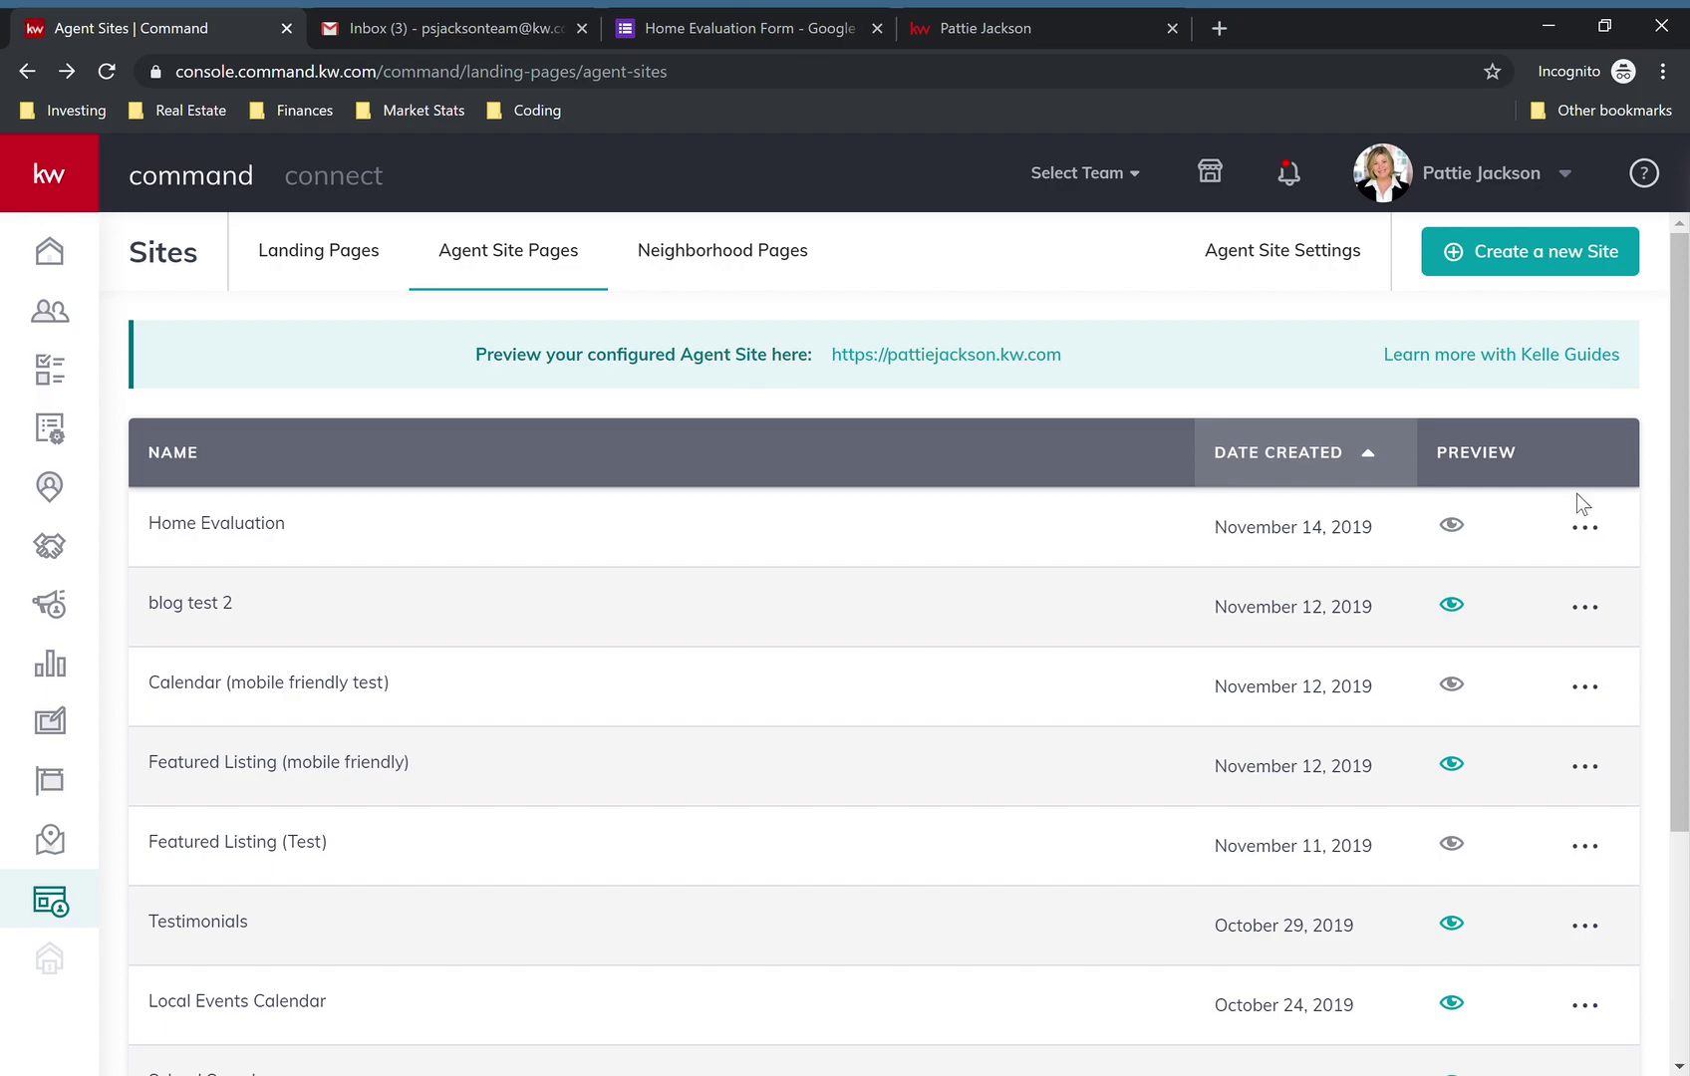
- Reopen the page's Company Profile settings, set headline 'Home Evaluation' and paste the iframe as intro text
{"action": "left_click", "coordinate": [1586, 527]}
{"action": "left_click", "coordinate": [1400, 583]}
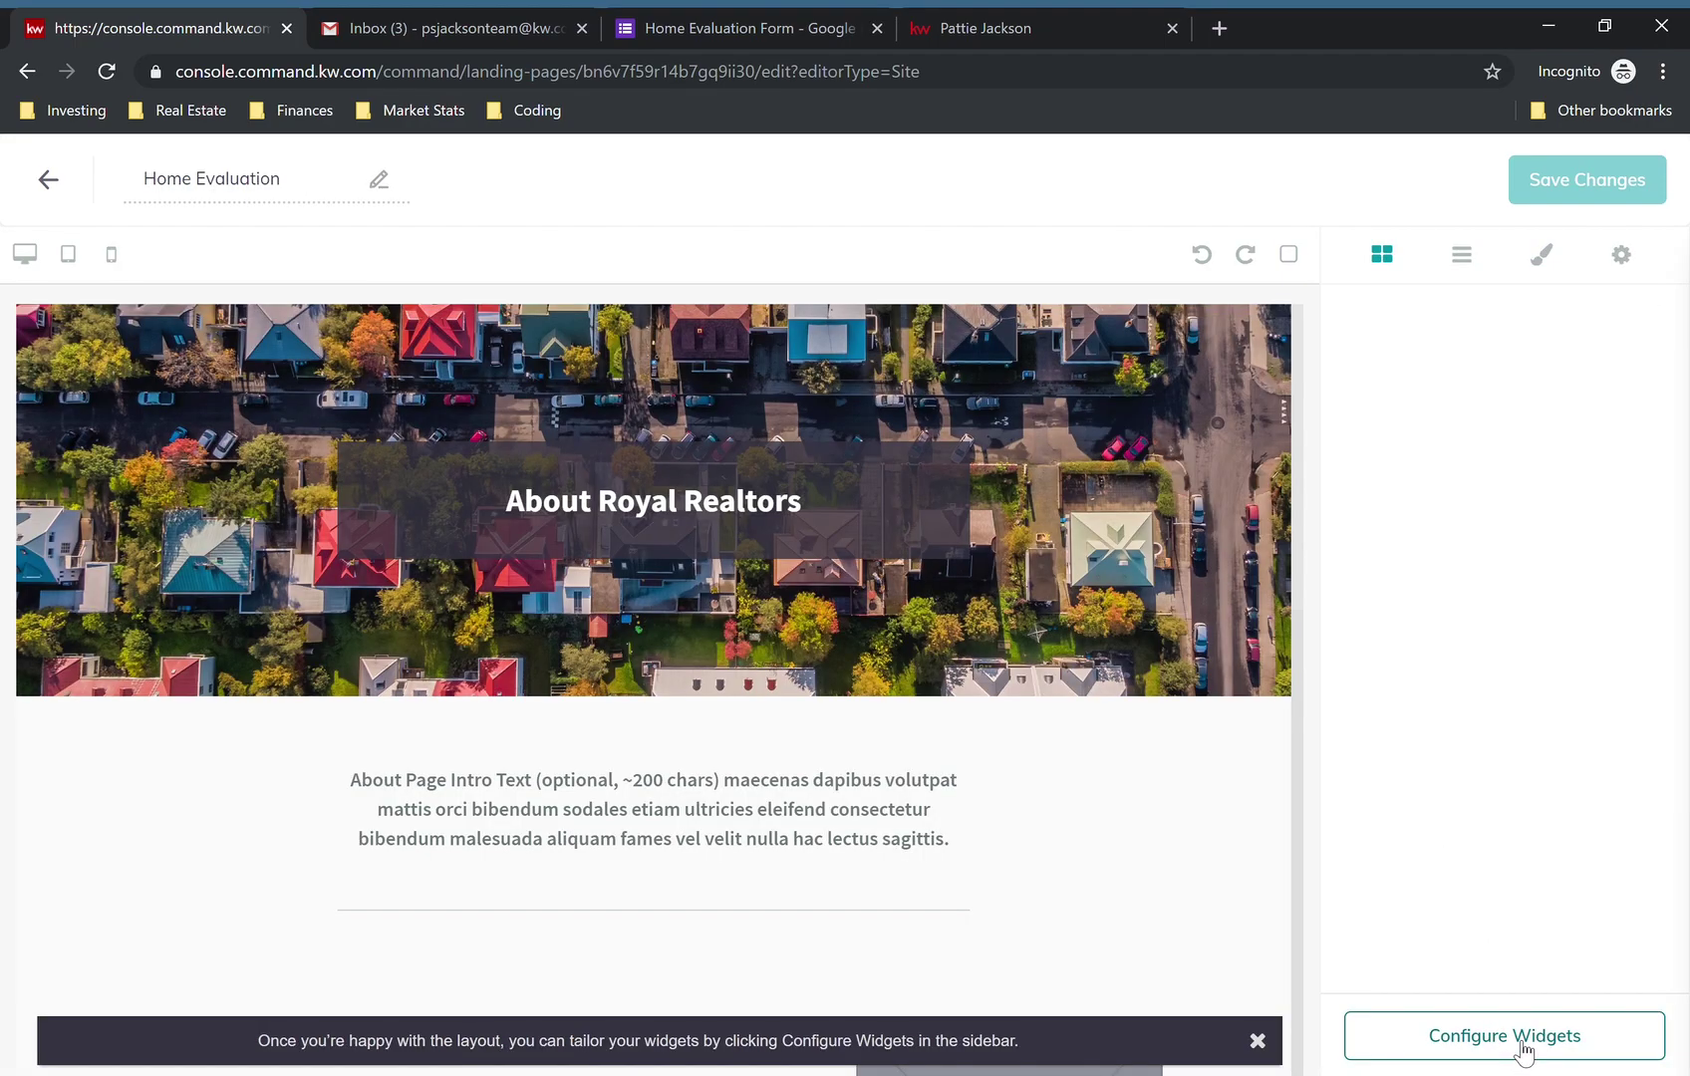
{"action": "left_click", "coordinate": [1522, 1048]}
{"action": "left_click", "coordinate": [1472, 421]}
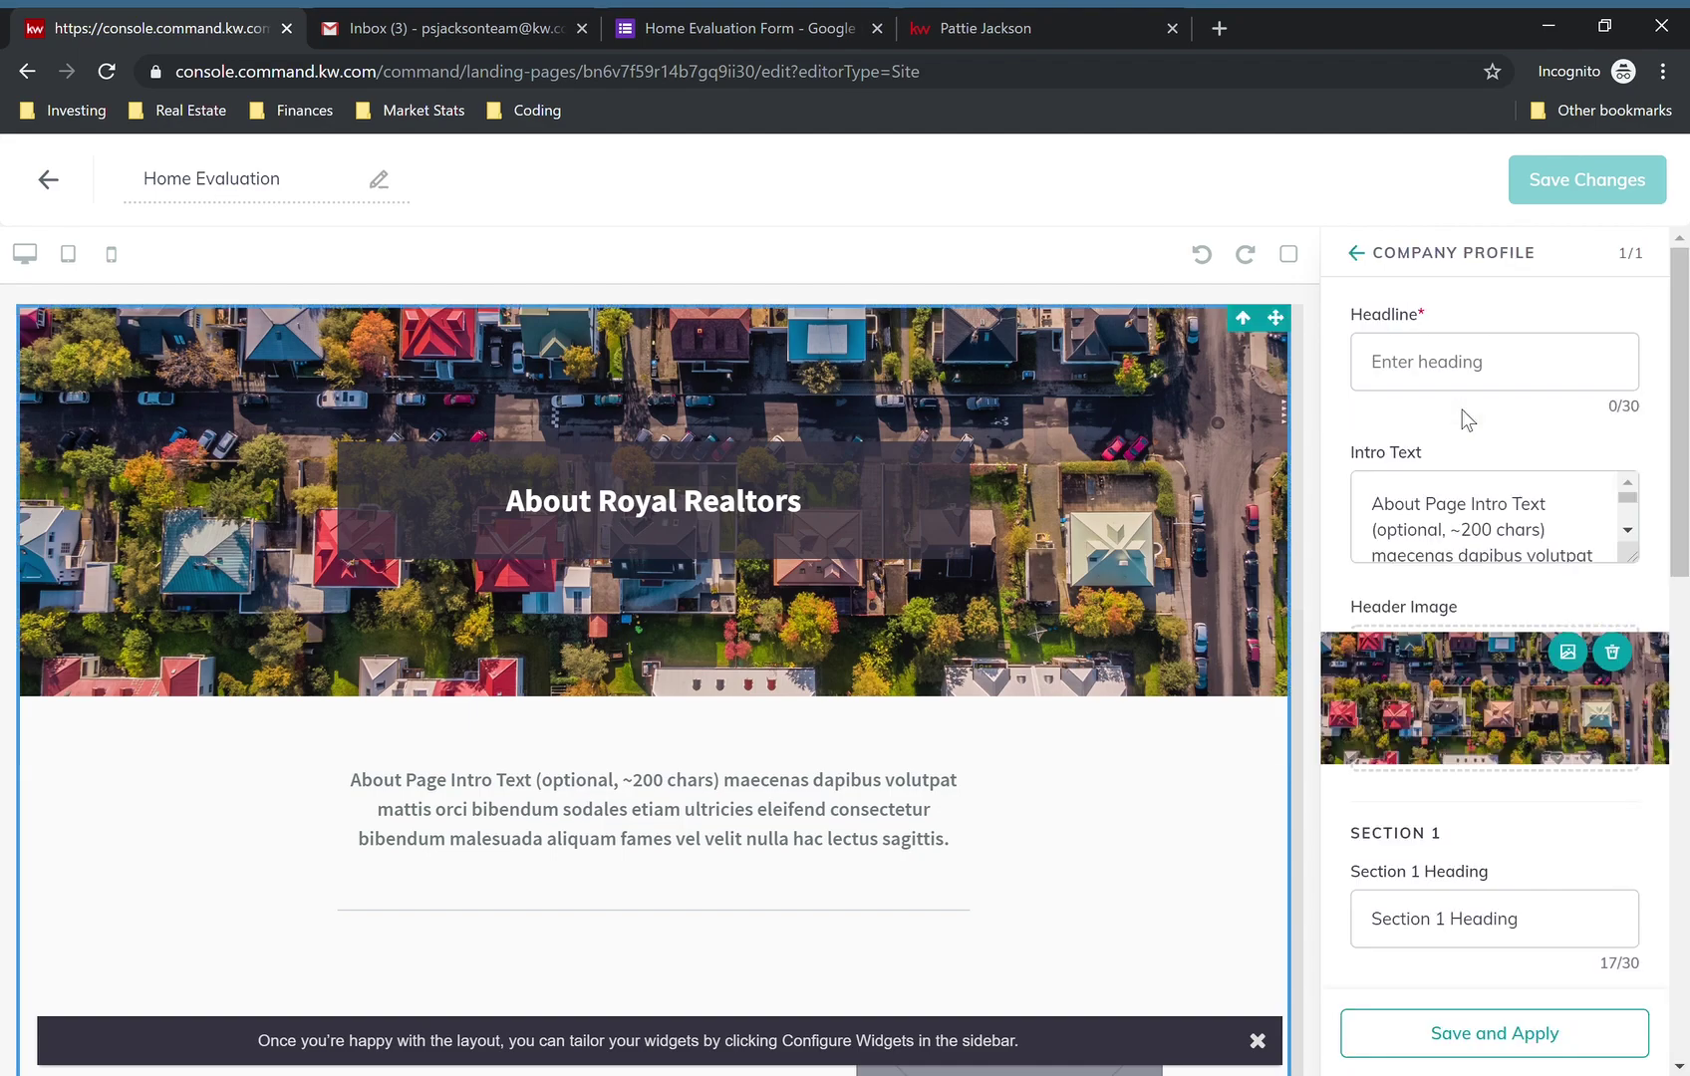
{"action": "left_click", "coordinate": [1484, 369]}
{"action": "type", "text": "Home Evaluation"}
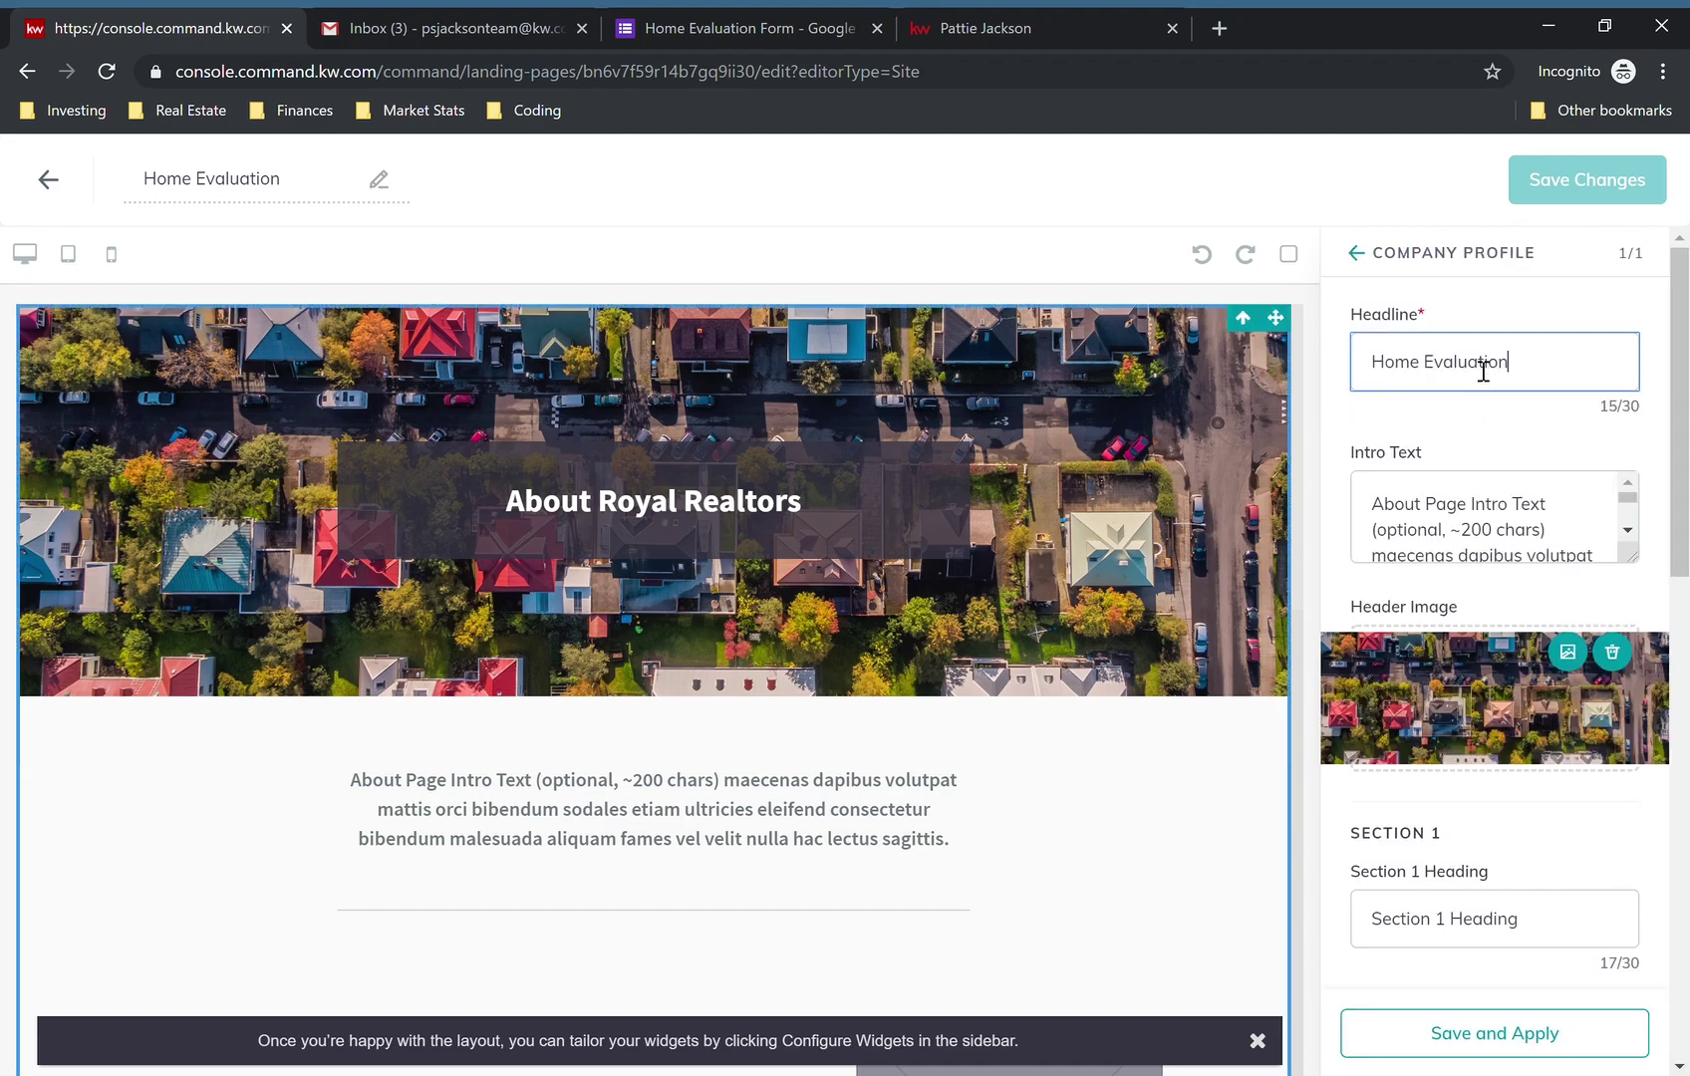
{"action": "key", "text": "Tab"}
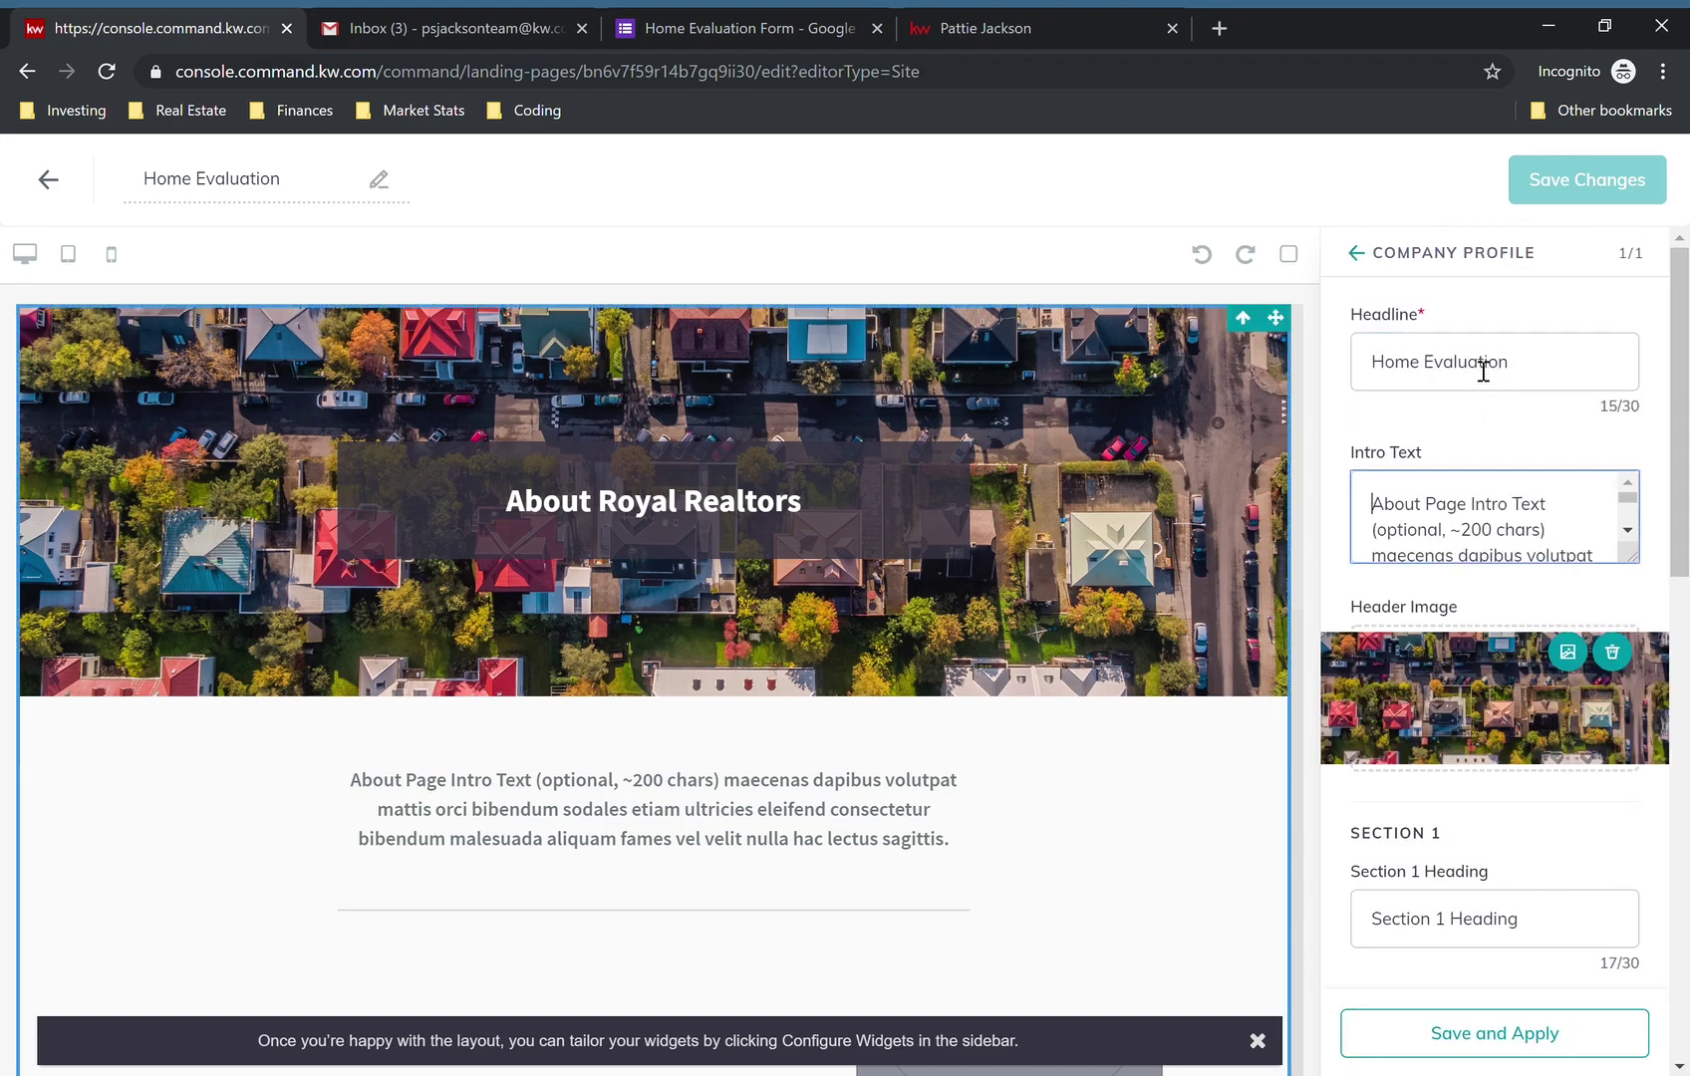
{"action": "key", "text": "ctrl+a"}
{"action": "key", "text": "BackSpace"}
{"action": "key", "text": "ctrl+v"}
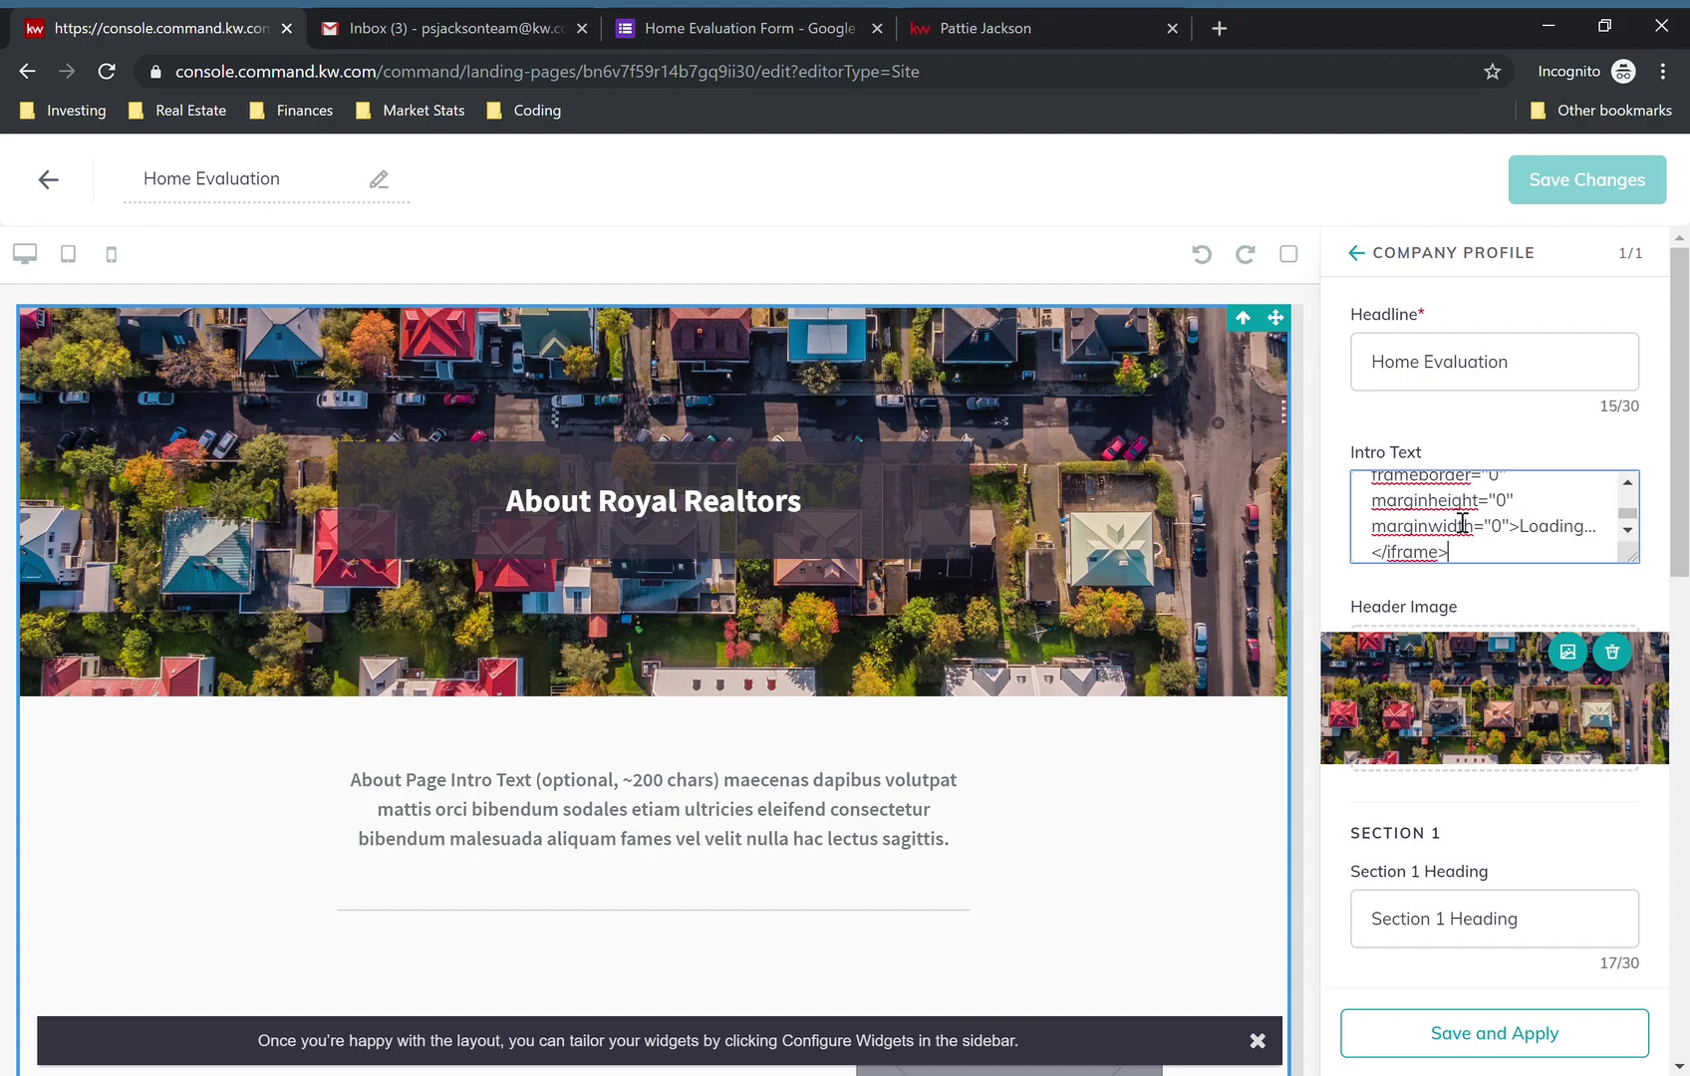
- Clear the Section 1 heading and text and delete the Section 1 image
{"action": "scroll", "coordinate": [1495, 773], "scroll_direction": "down", "scroll_amount": 4}
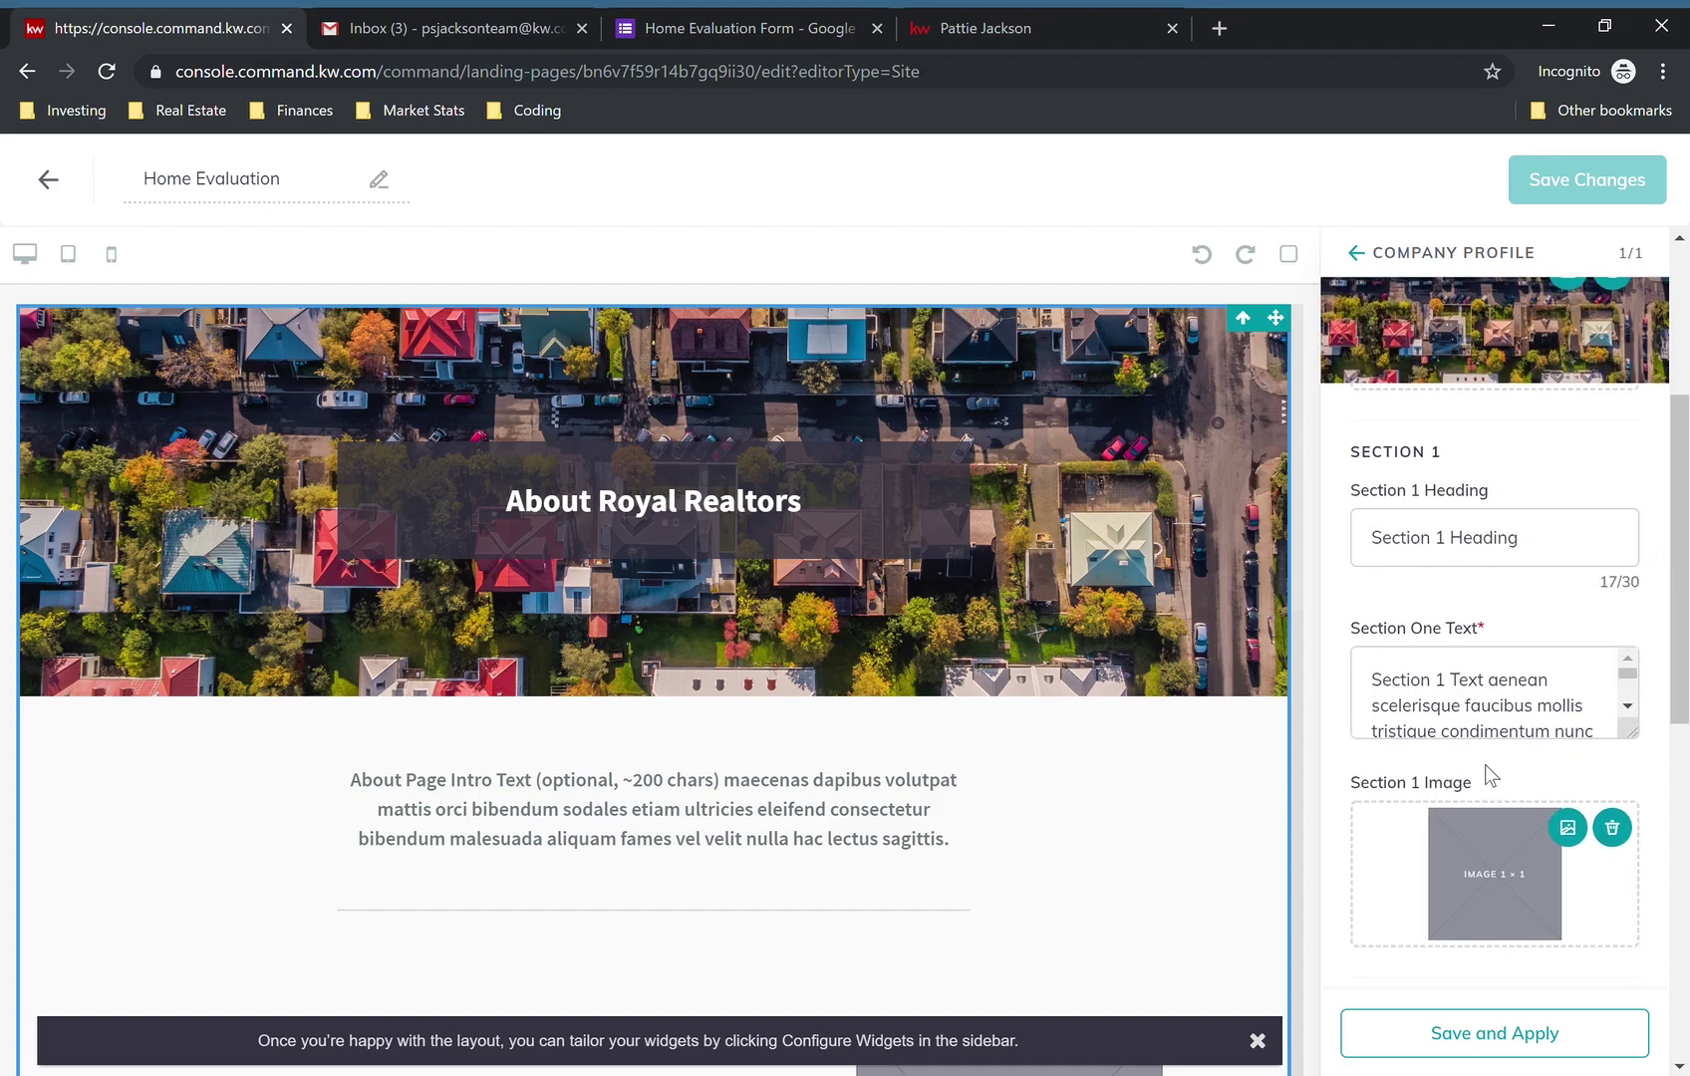
{"action": "triple_click", "coordinate": [1517, 569]}
{"action": "key", "text": "BackSpace"}
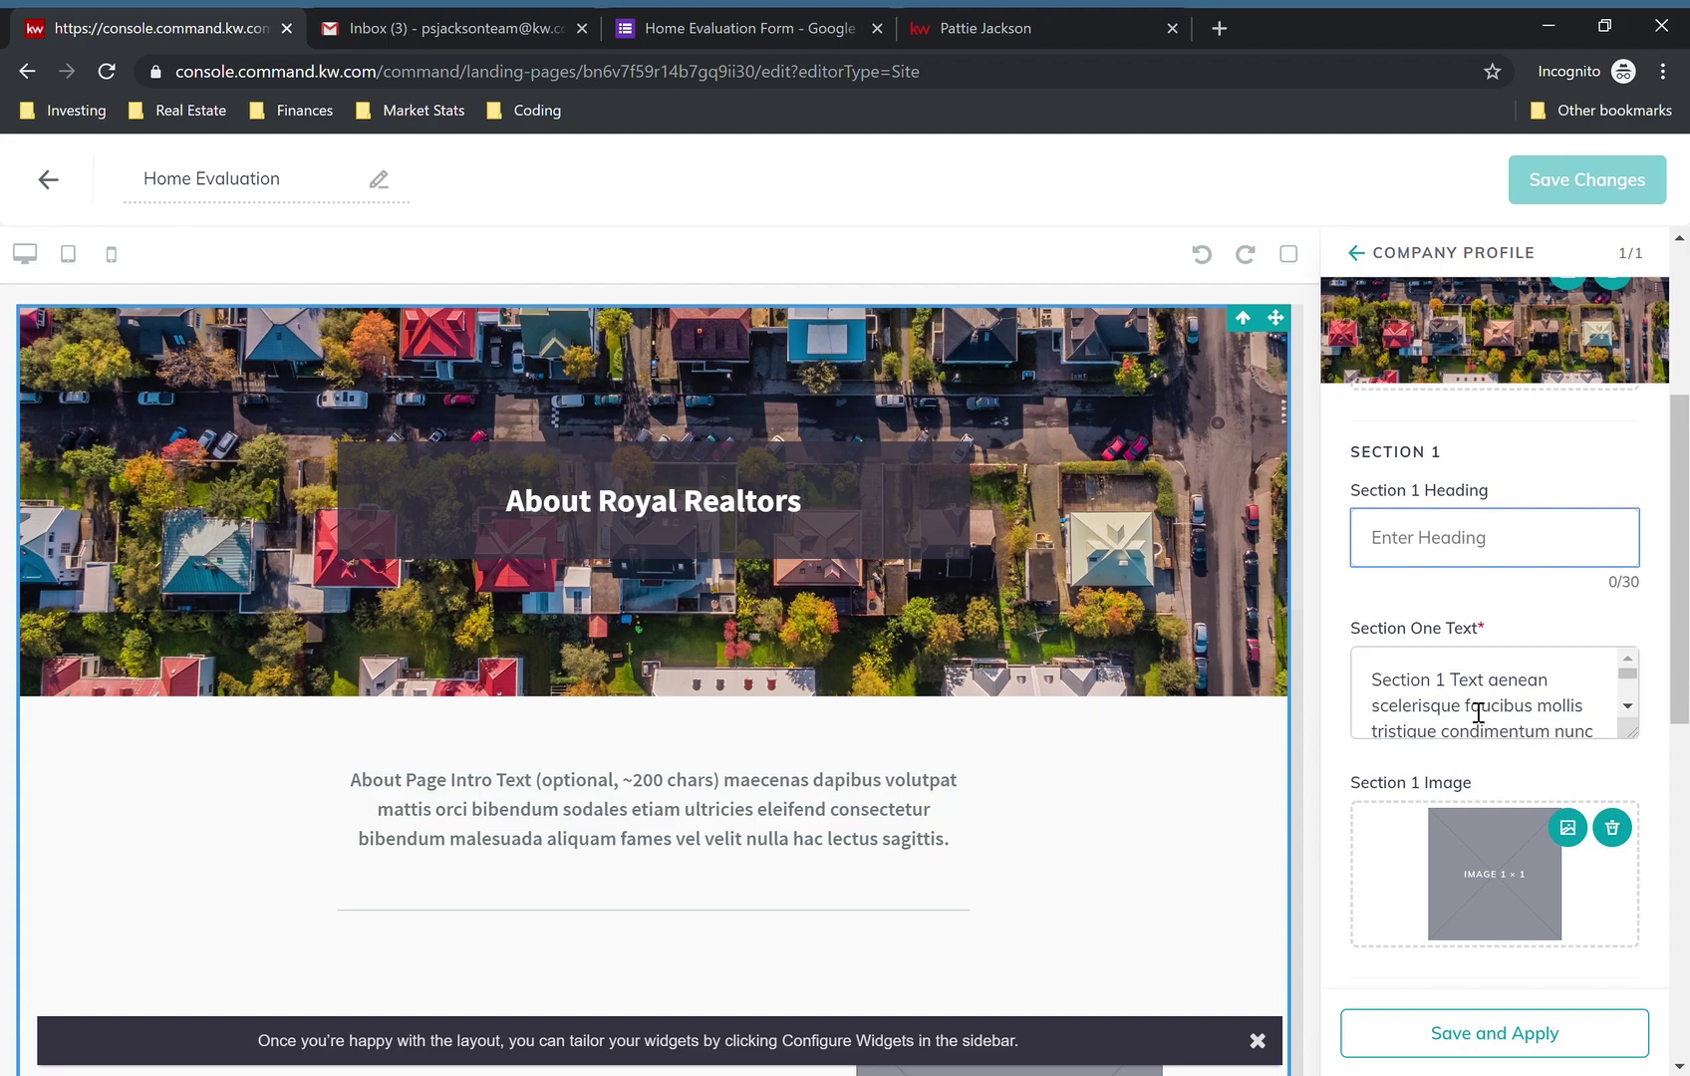
{"action": "triple_click", "coordinate": [1478, 712]}
{"action": "key", "text": "BackSpace"}
{"action": "scroll", "coordinate": [1479, 710], "scroll_direction": "down", "scroll_amount": 2}
{"action": "left_click", "coordinate": [1614, 623]}
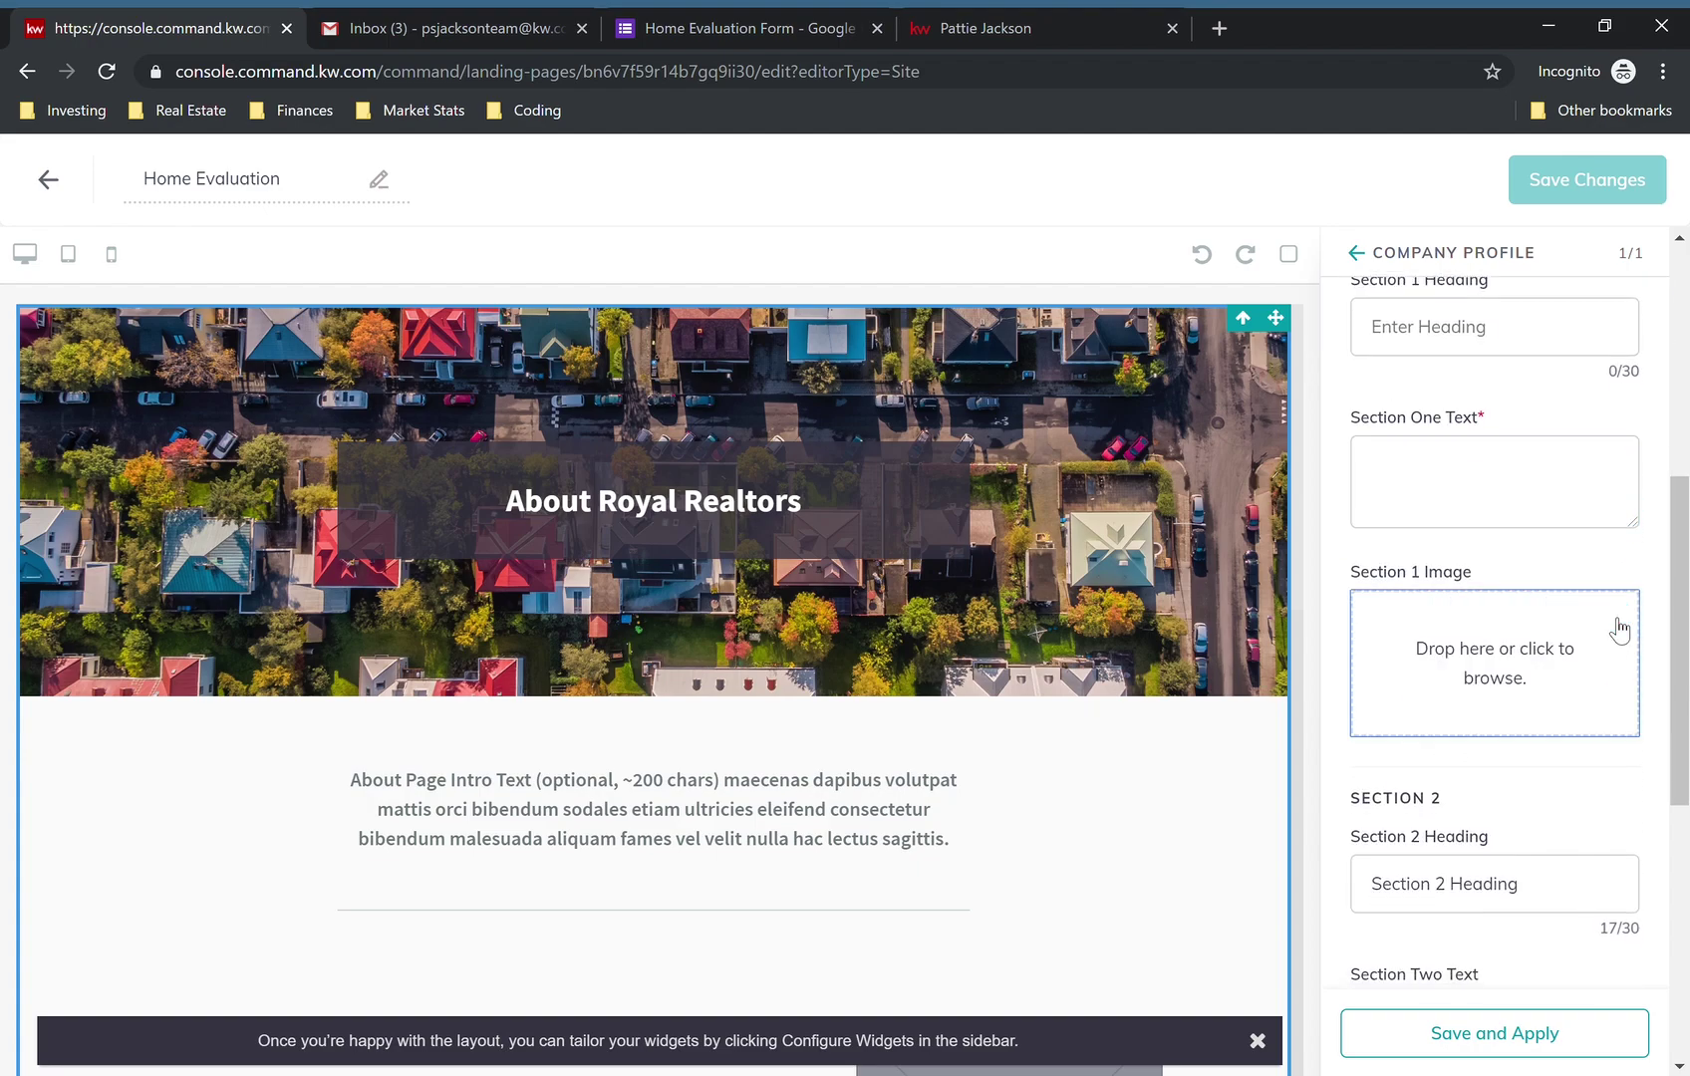
- Clear the Section 2 heading, text and image plus footer heading and text, then apply
{"action": "triple_click", "coordinate": [1480, 902]}
{"action": "key", "text": "BackSpace"}
{"action": "scroll", "coordinate": [1498, 604], "scroll_direction": "down", "scroll_amount": 4}
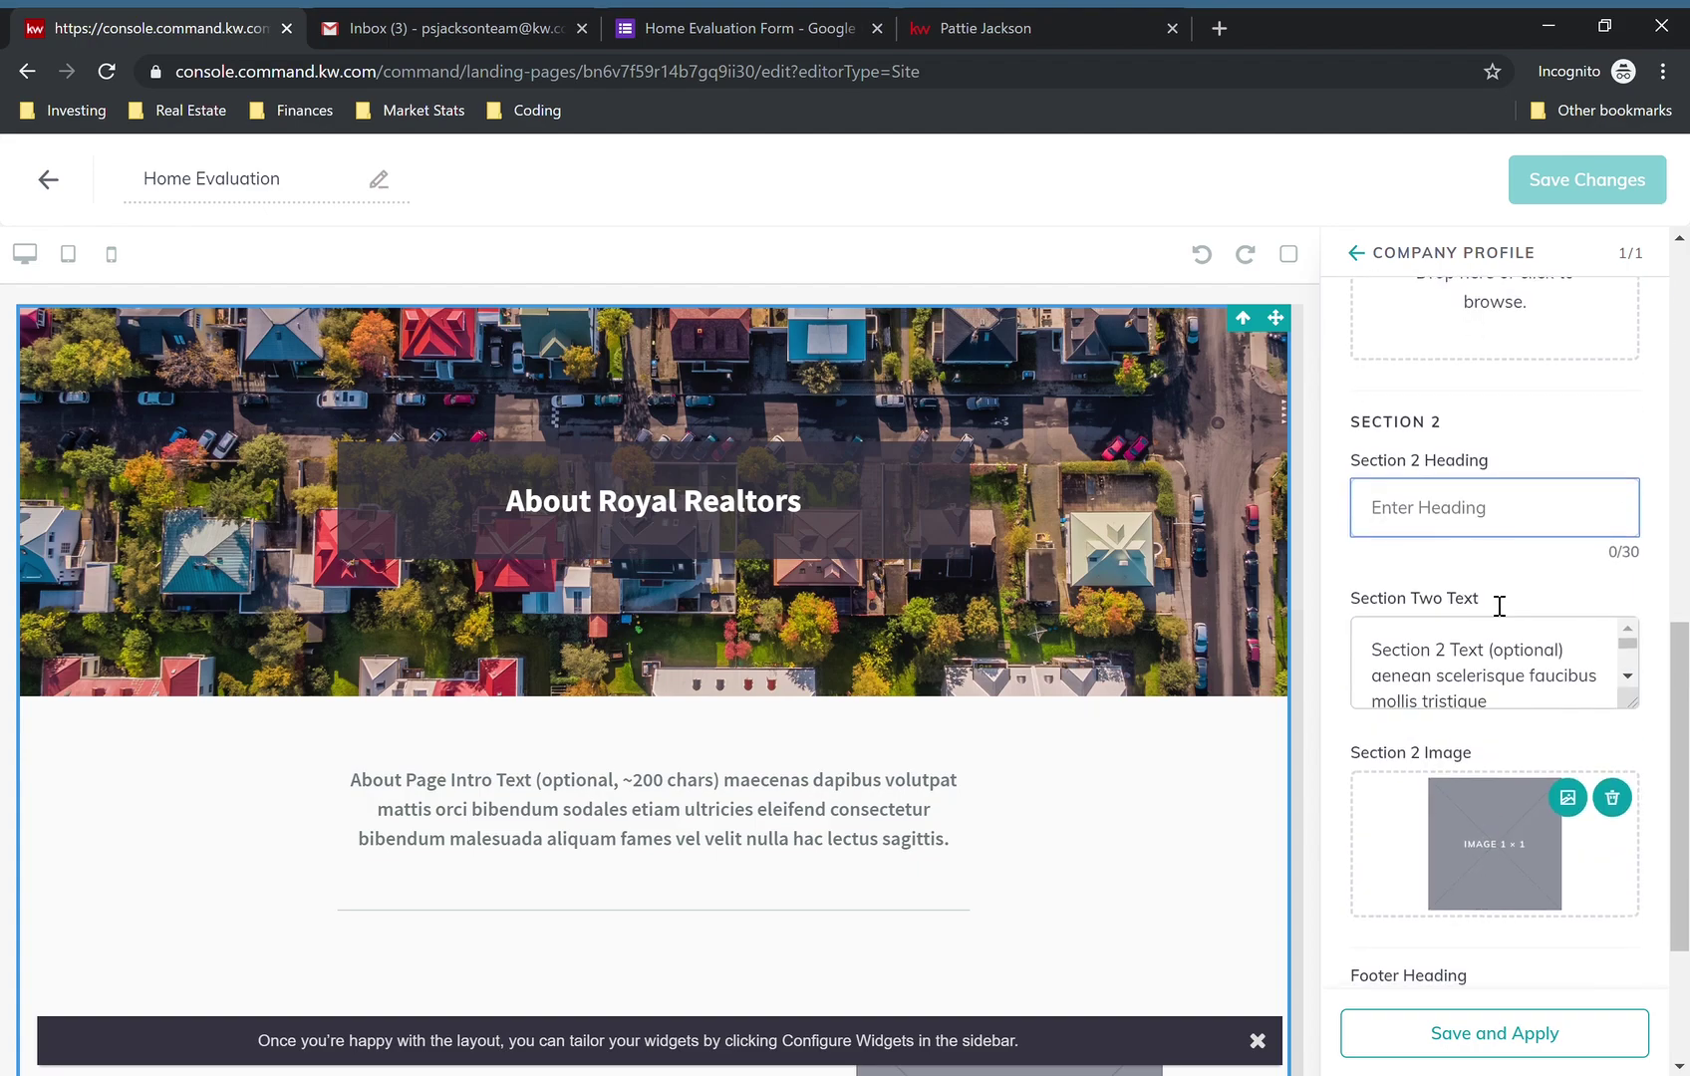
{"action": "triple_click", "coordinate": [1469, 689]}
{"action": "key", "text": "BackSpace"}
{"action": "scroll", "coordinate": [1469, 688], "scroll_direction": "down", "scroll_amount": 3}
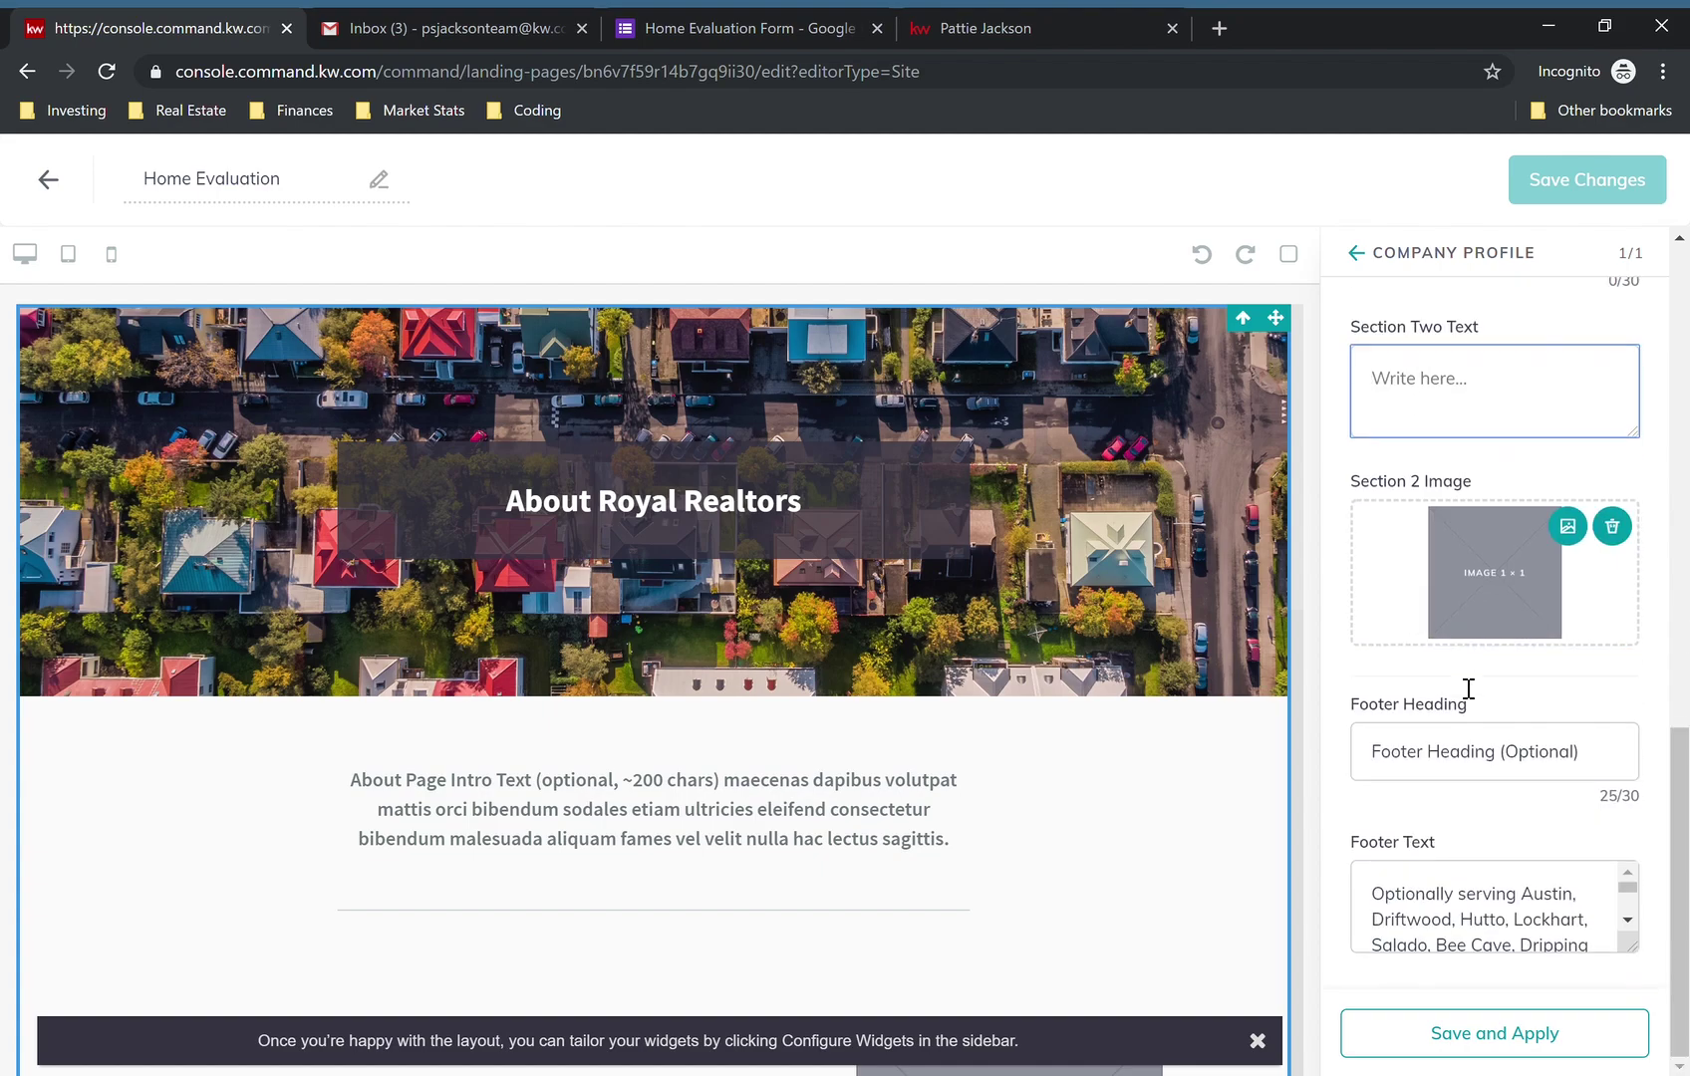
{"action": "left_click", "coordinate": [1612, 526]}
{"action": "triple_click", "coordinate": [1426, 768]}
{"action": "key", "text": "BackSpace"}
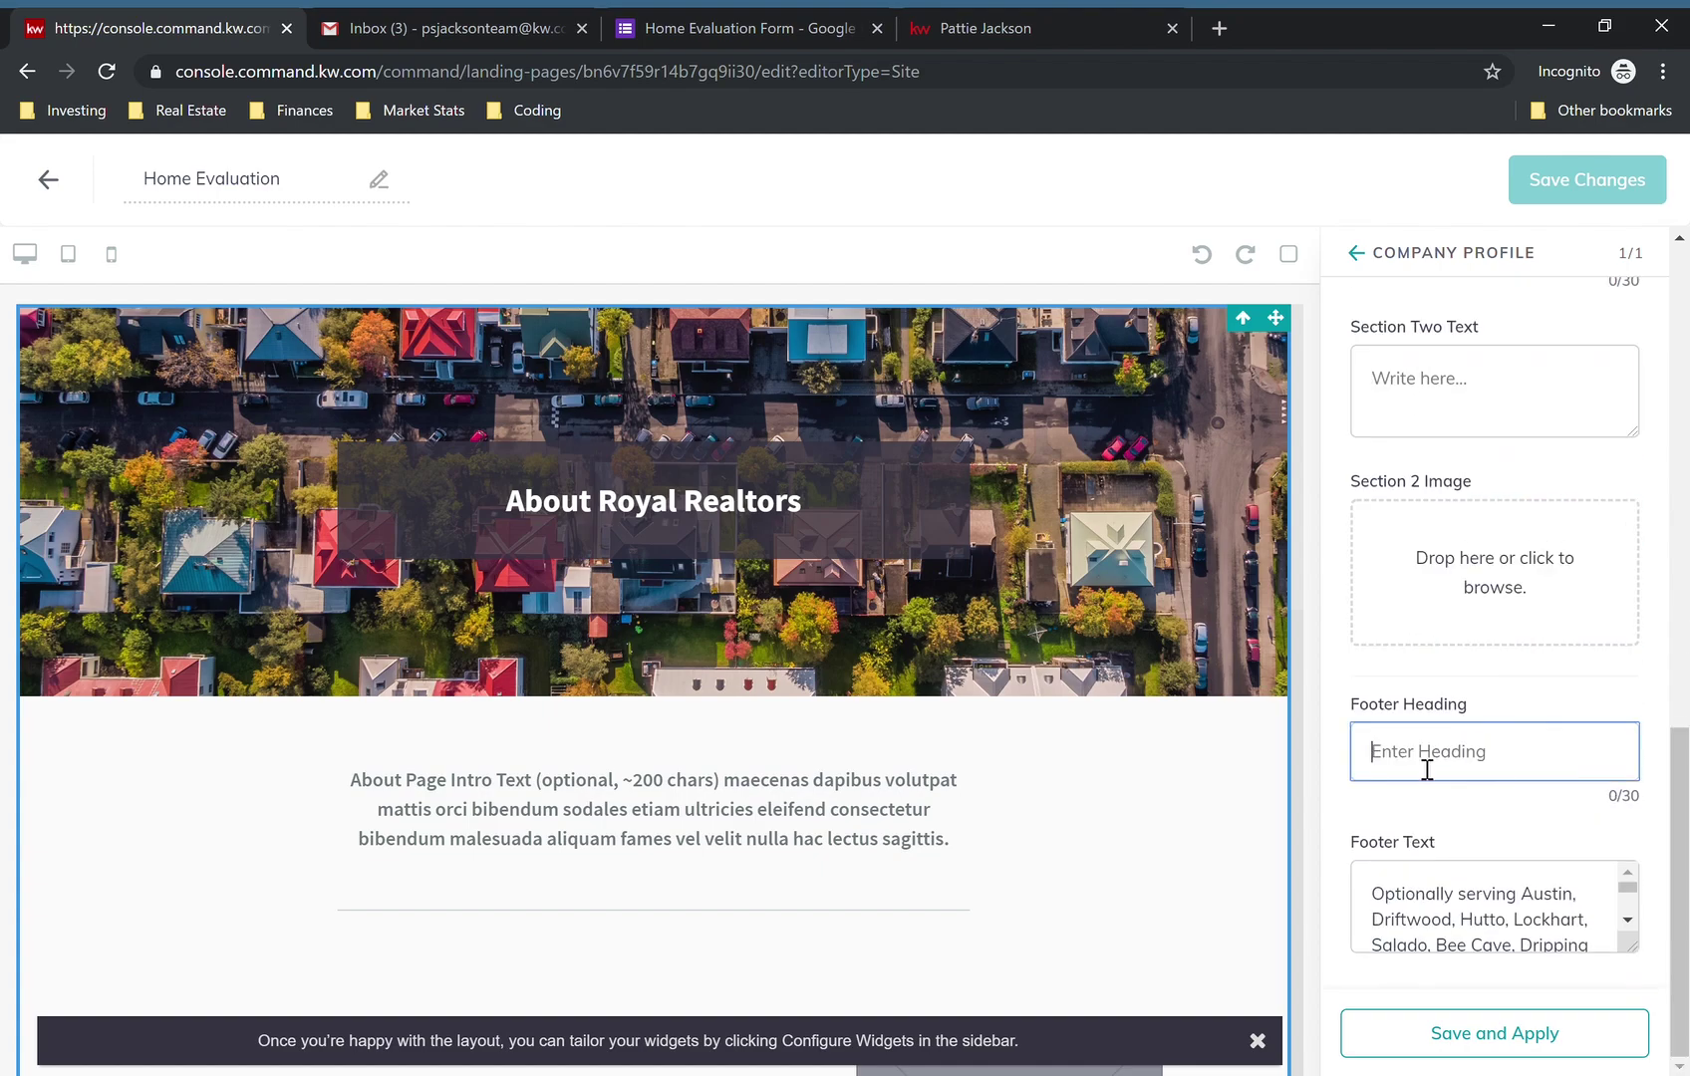
{"action": "triple_click", "coordinate": [1469, 901]}
{"action": "key", "text": "BackSpace"}
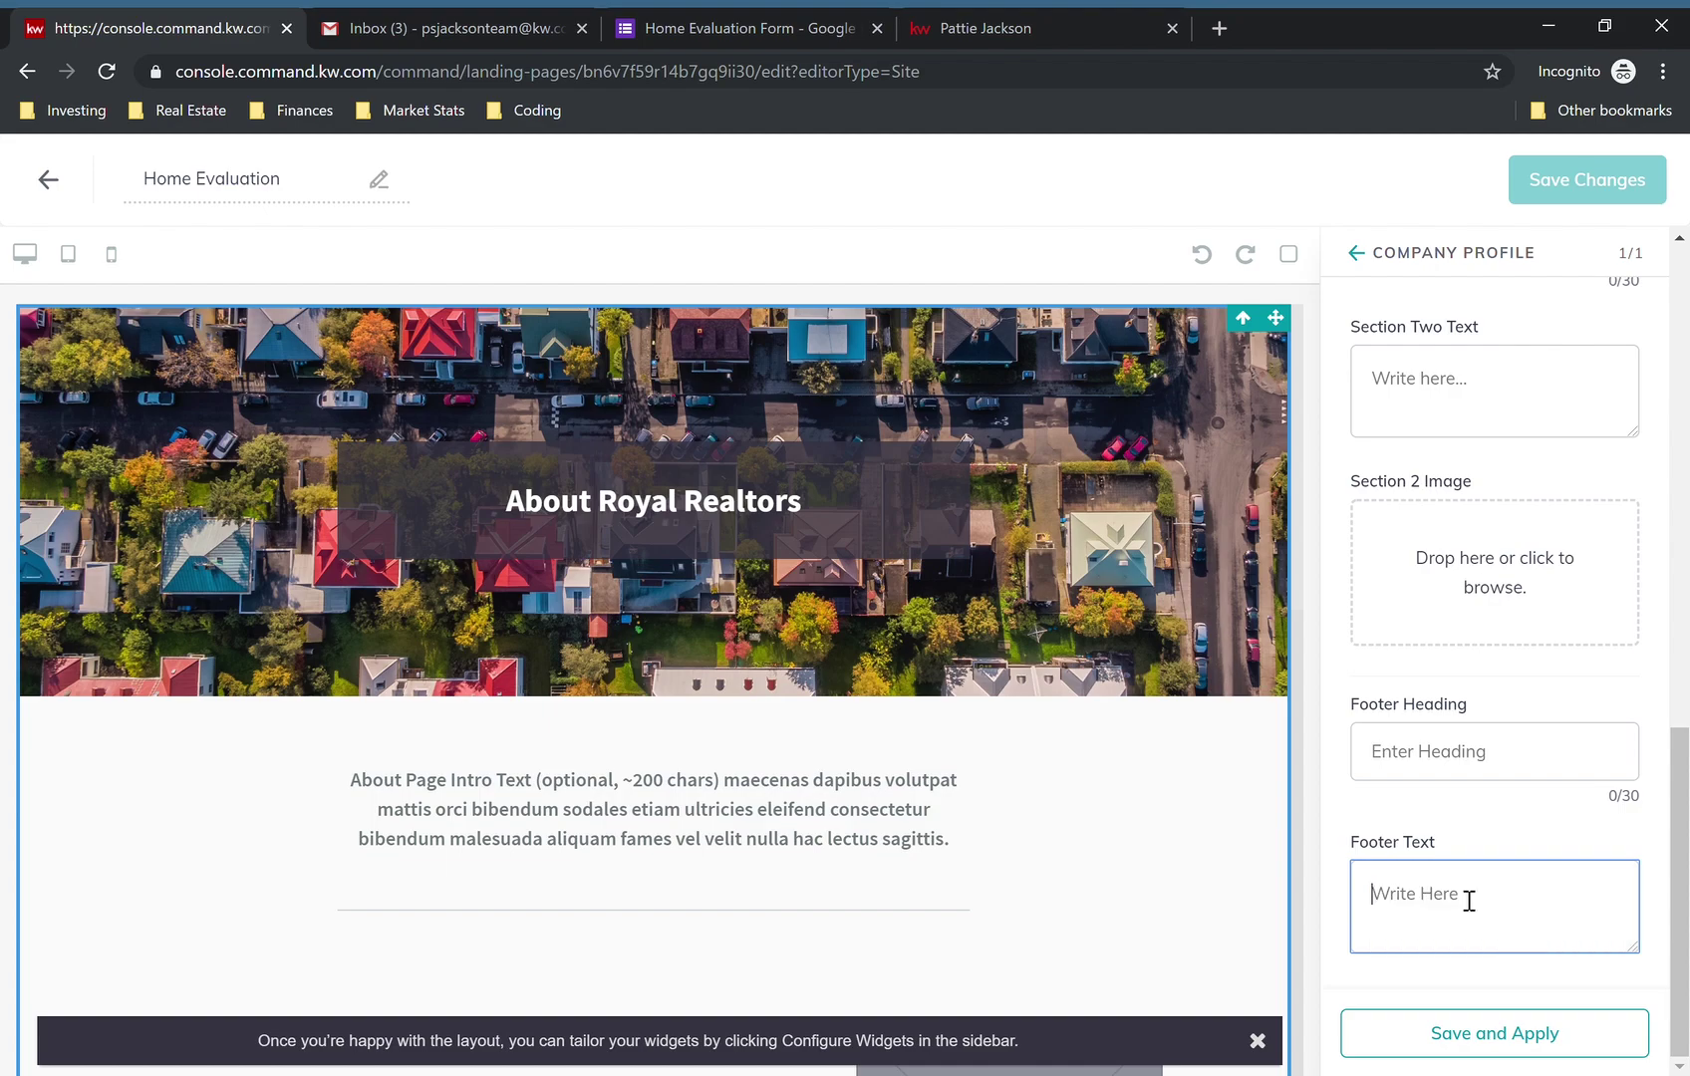
{"action": "left_click", "coordinate": [1471, 1030]}
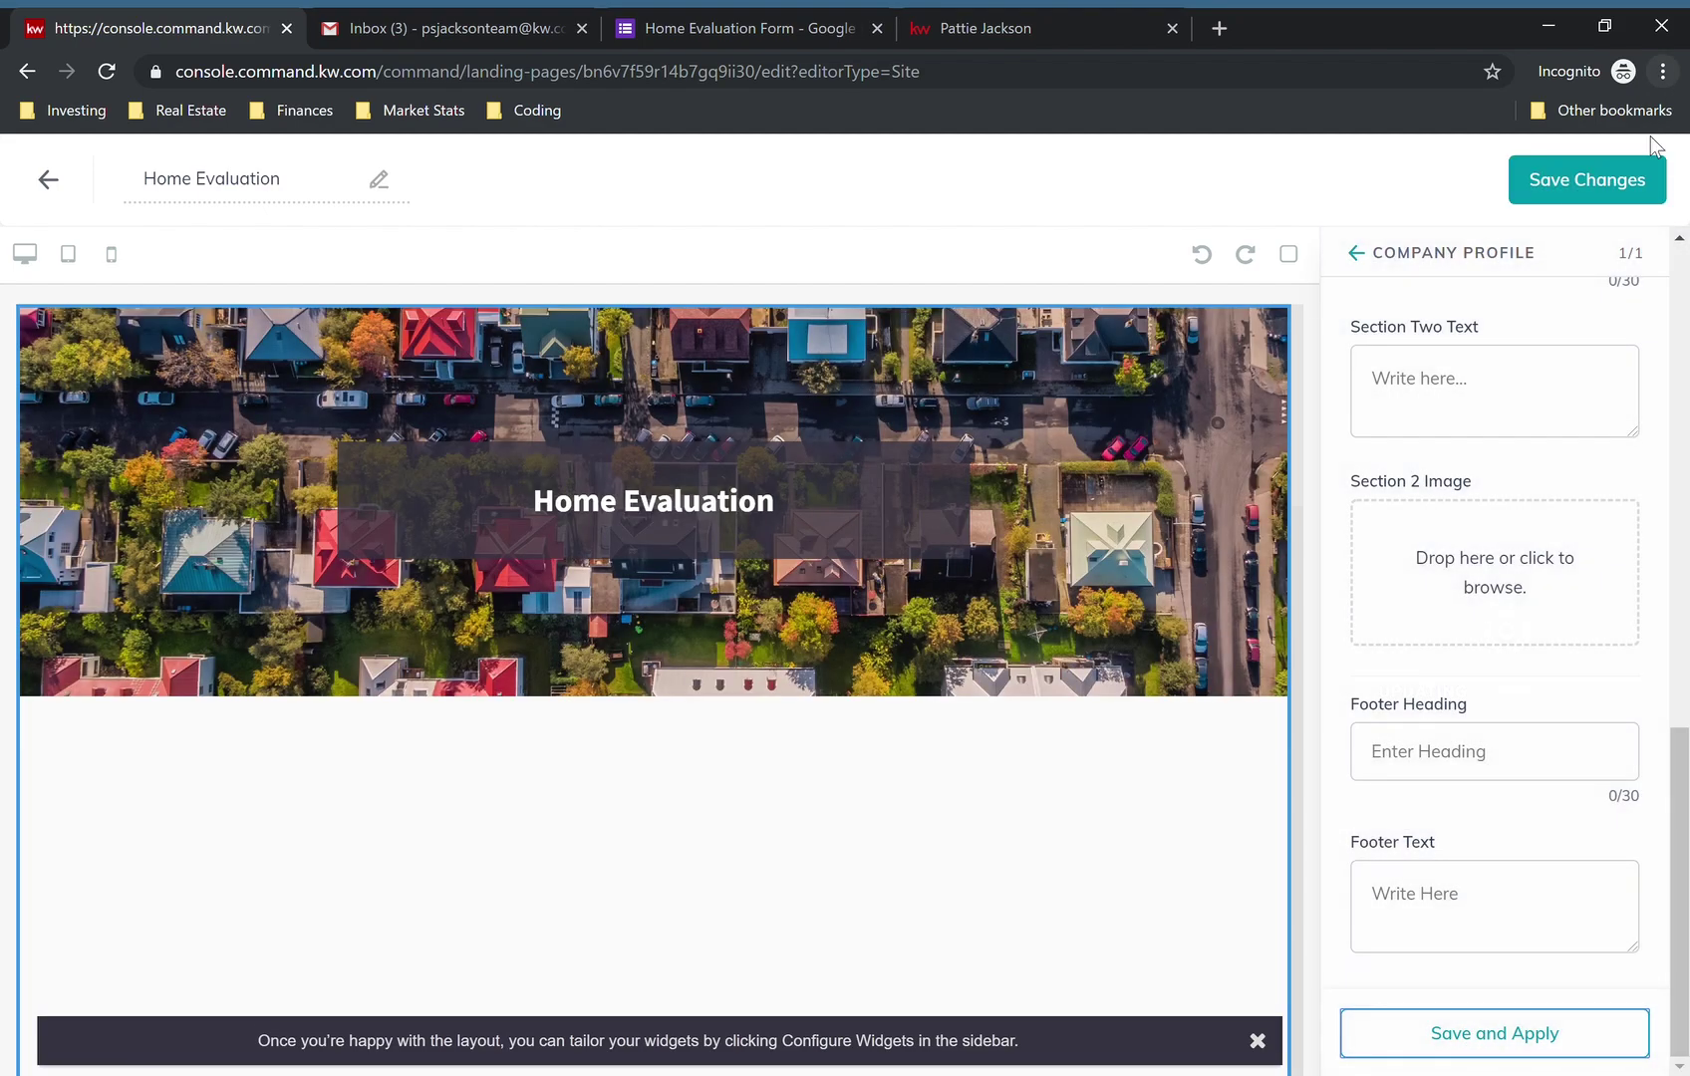
- Save and publish the page as an agent site, then reopen it, save and republish
{"action": "left_click", "coordinate": [1650, 164]}
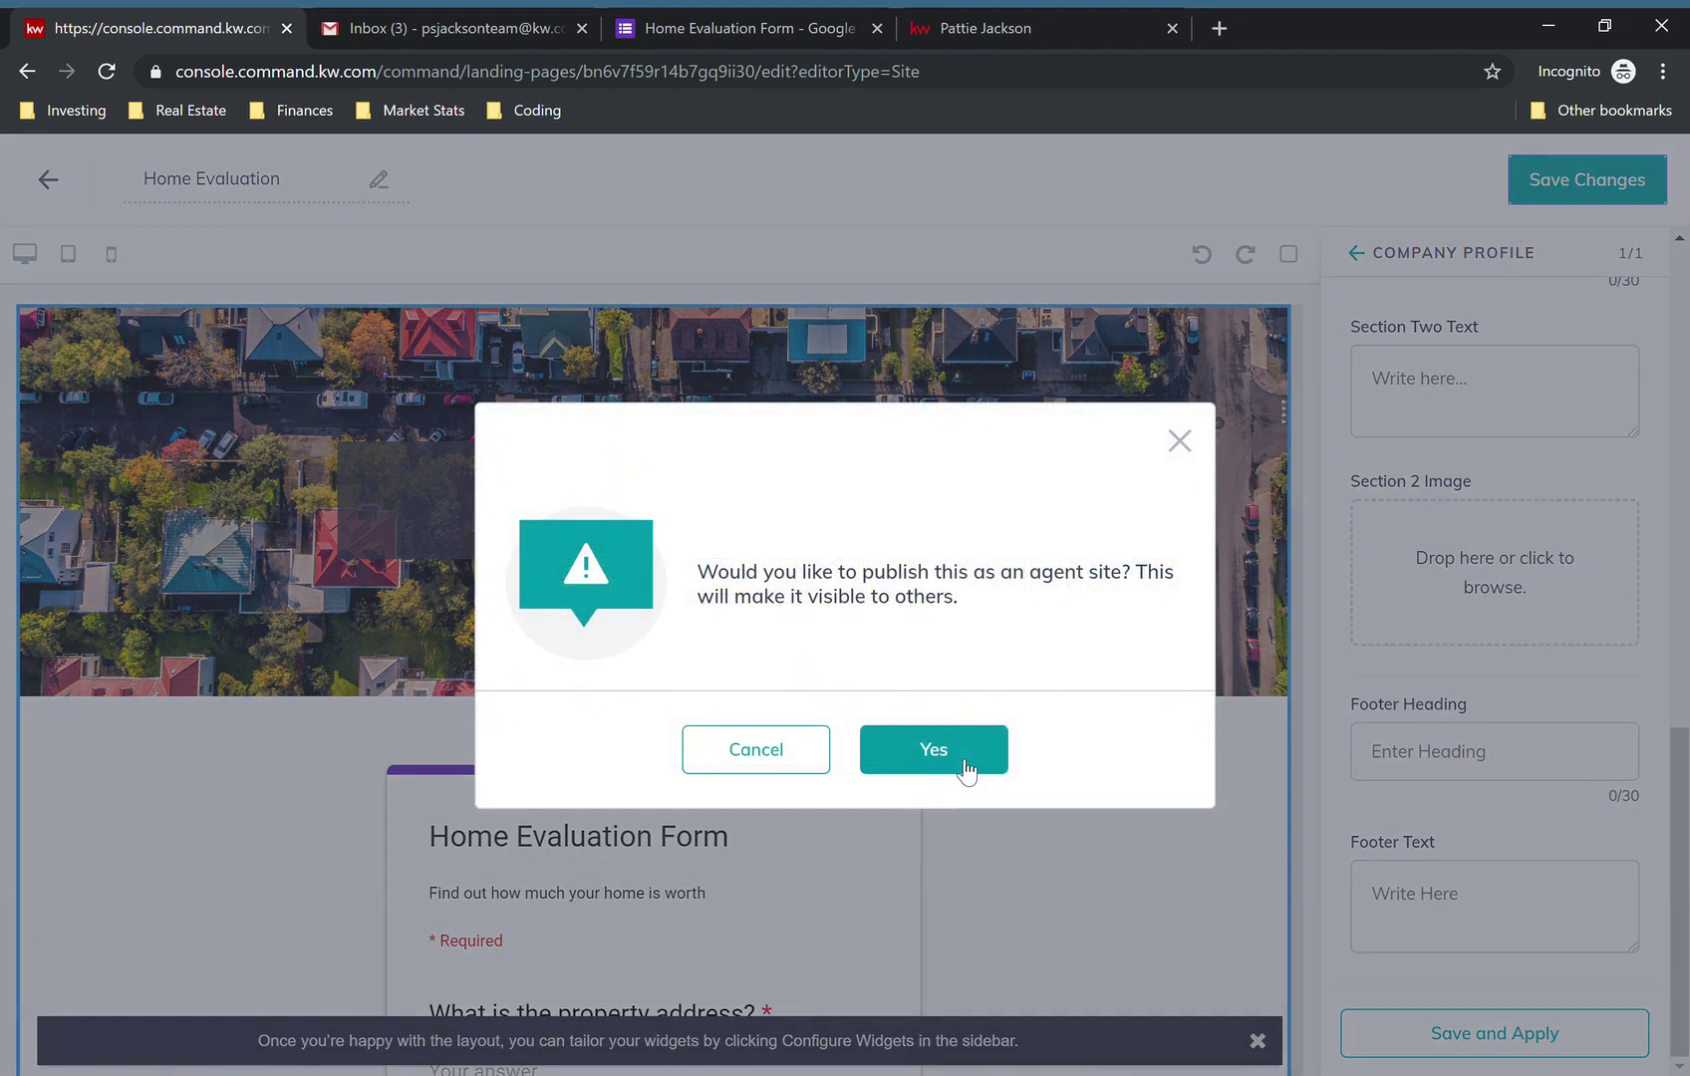
{"action": "left_click", "coordinate": [957, 772]}
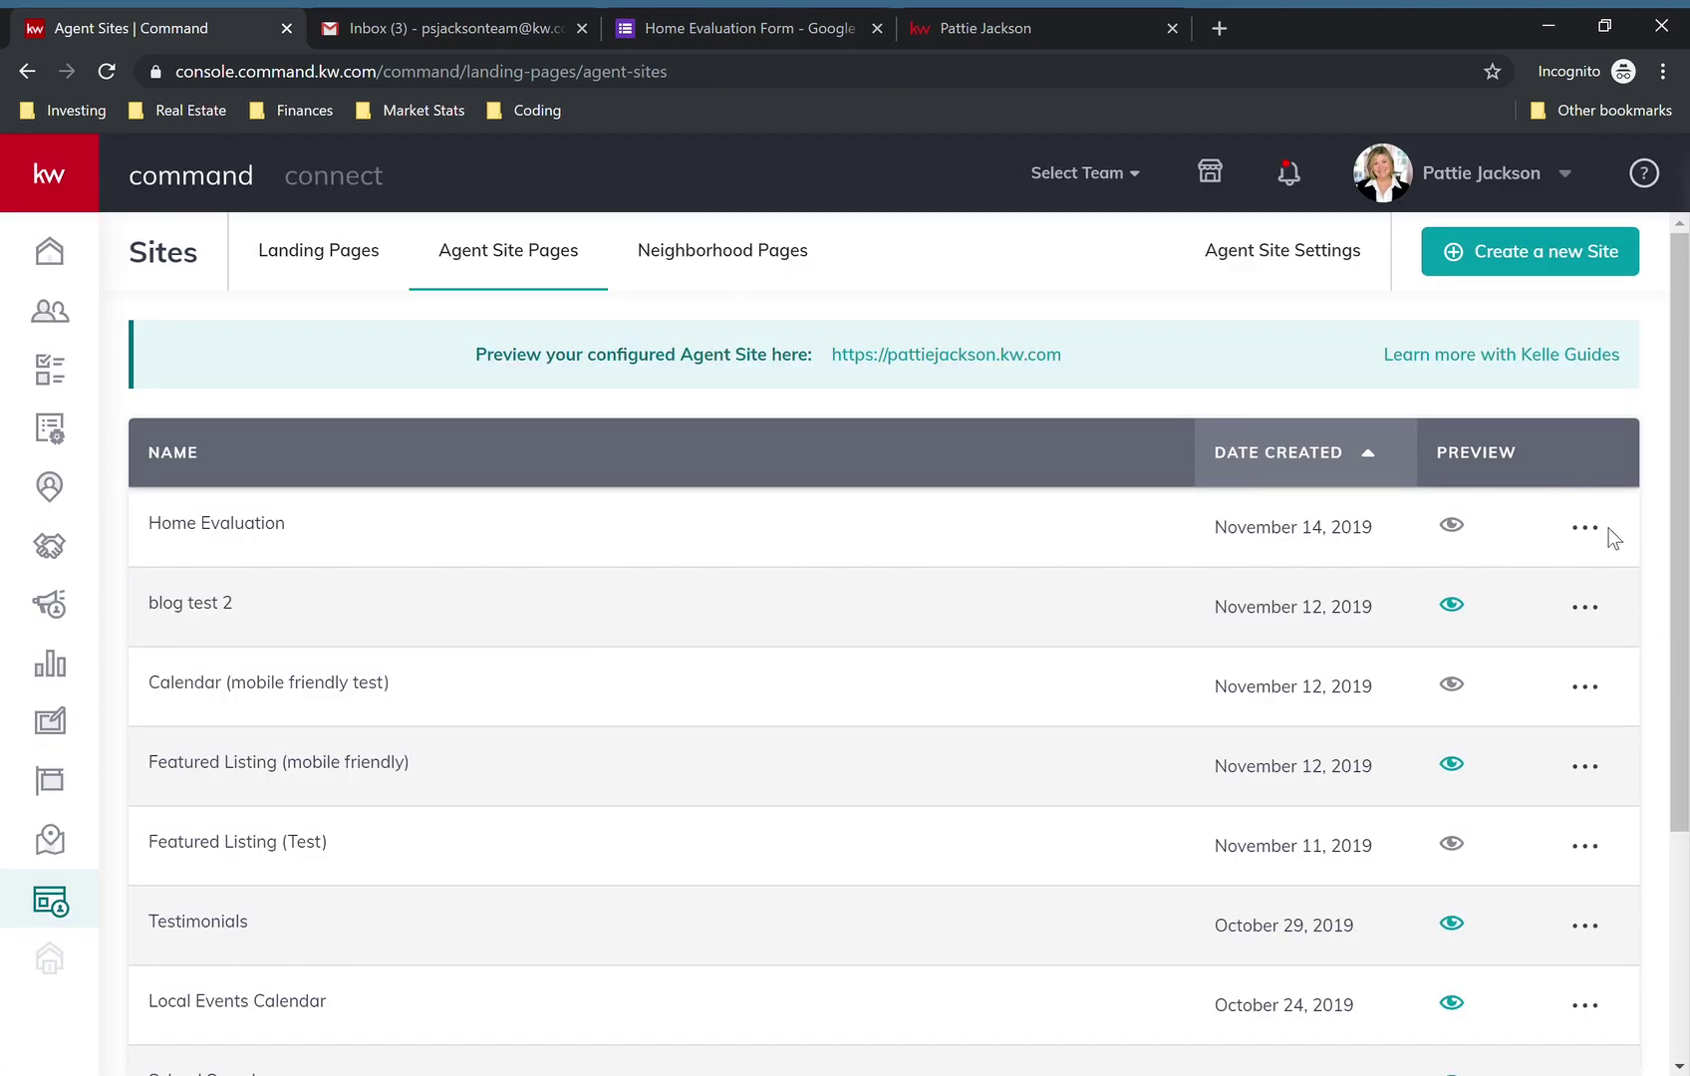
{"action": "left_click", "coordinate": [1587, 528]}
{"action": "left_click", "coordinate": [1473, 581]}
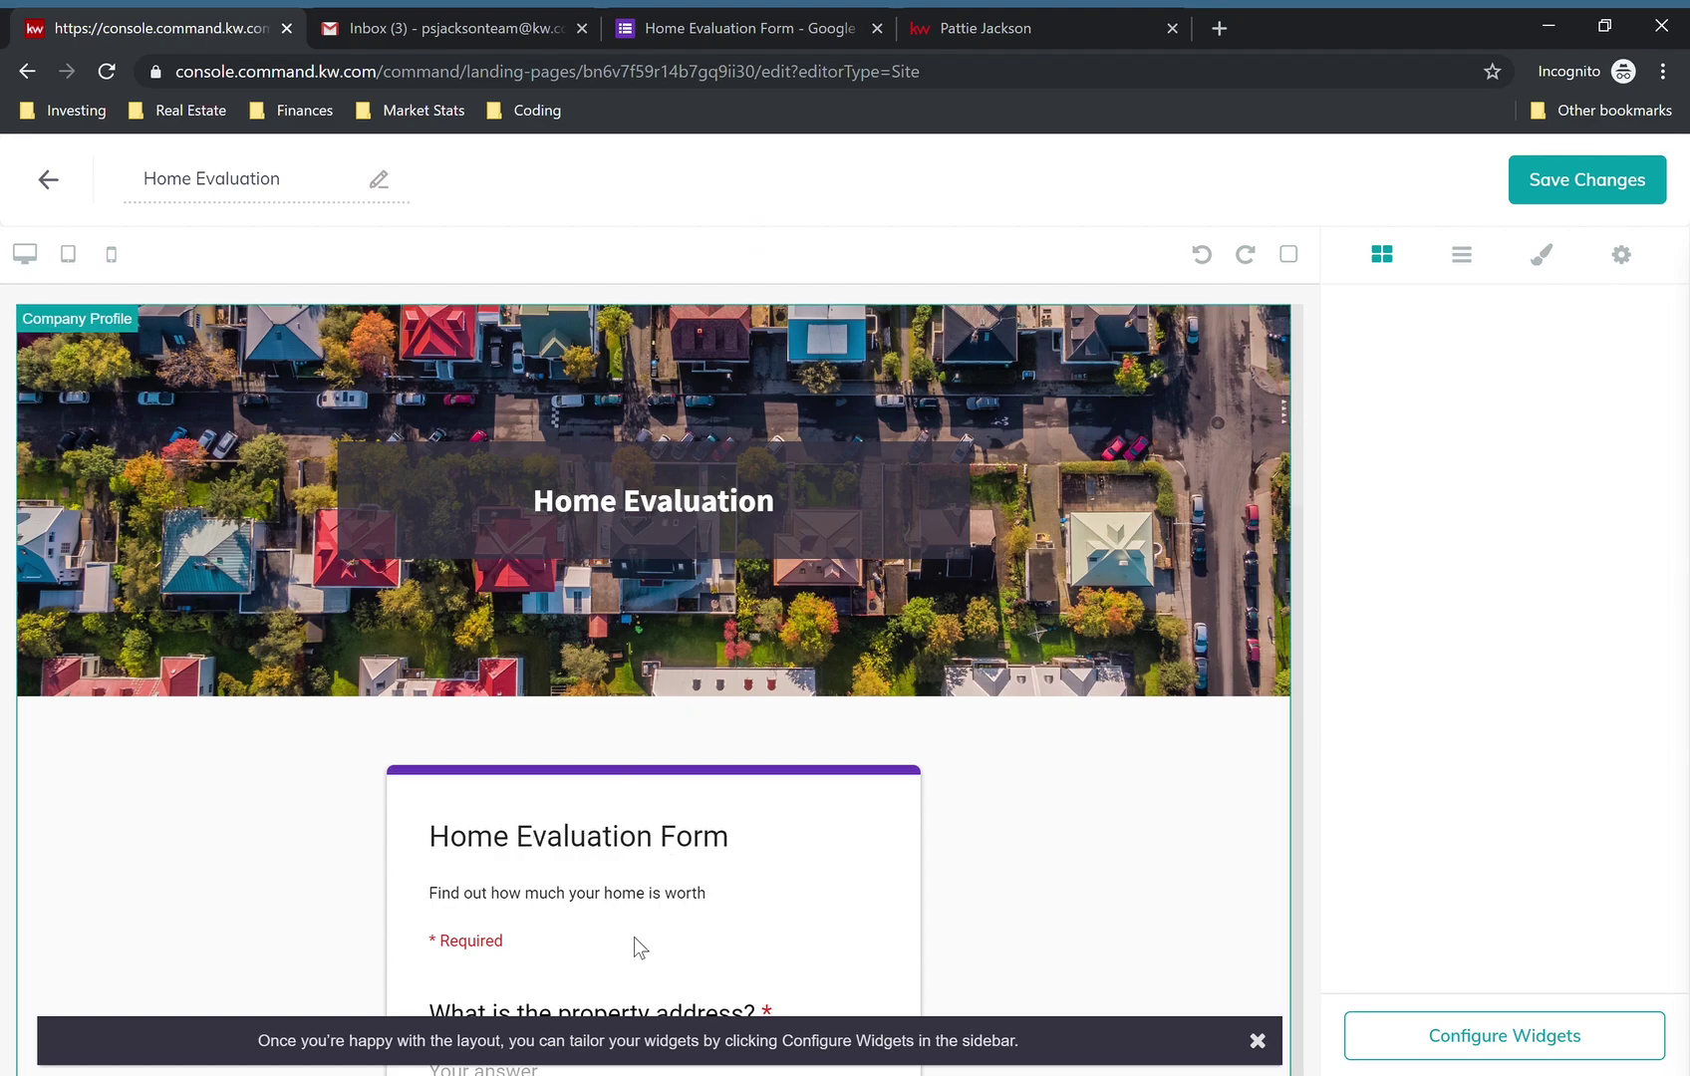
{"action": "left_click", "coordinate": [1652, 191]}
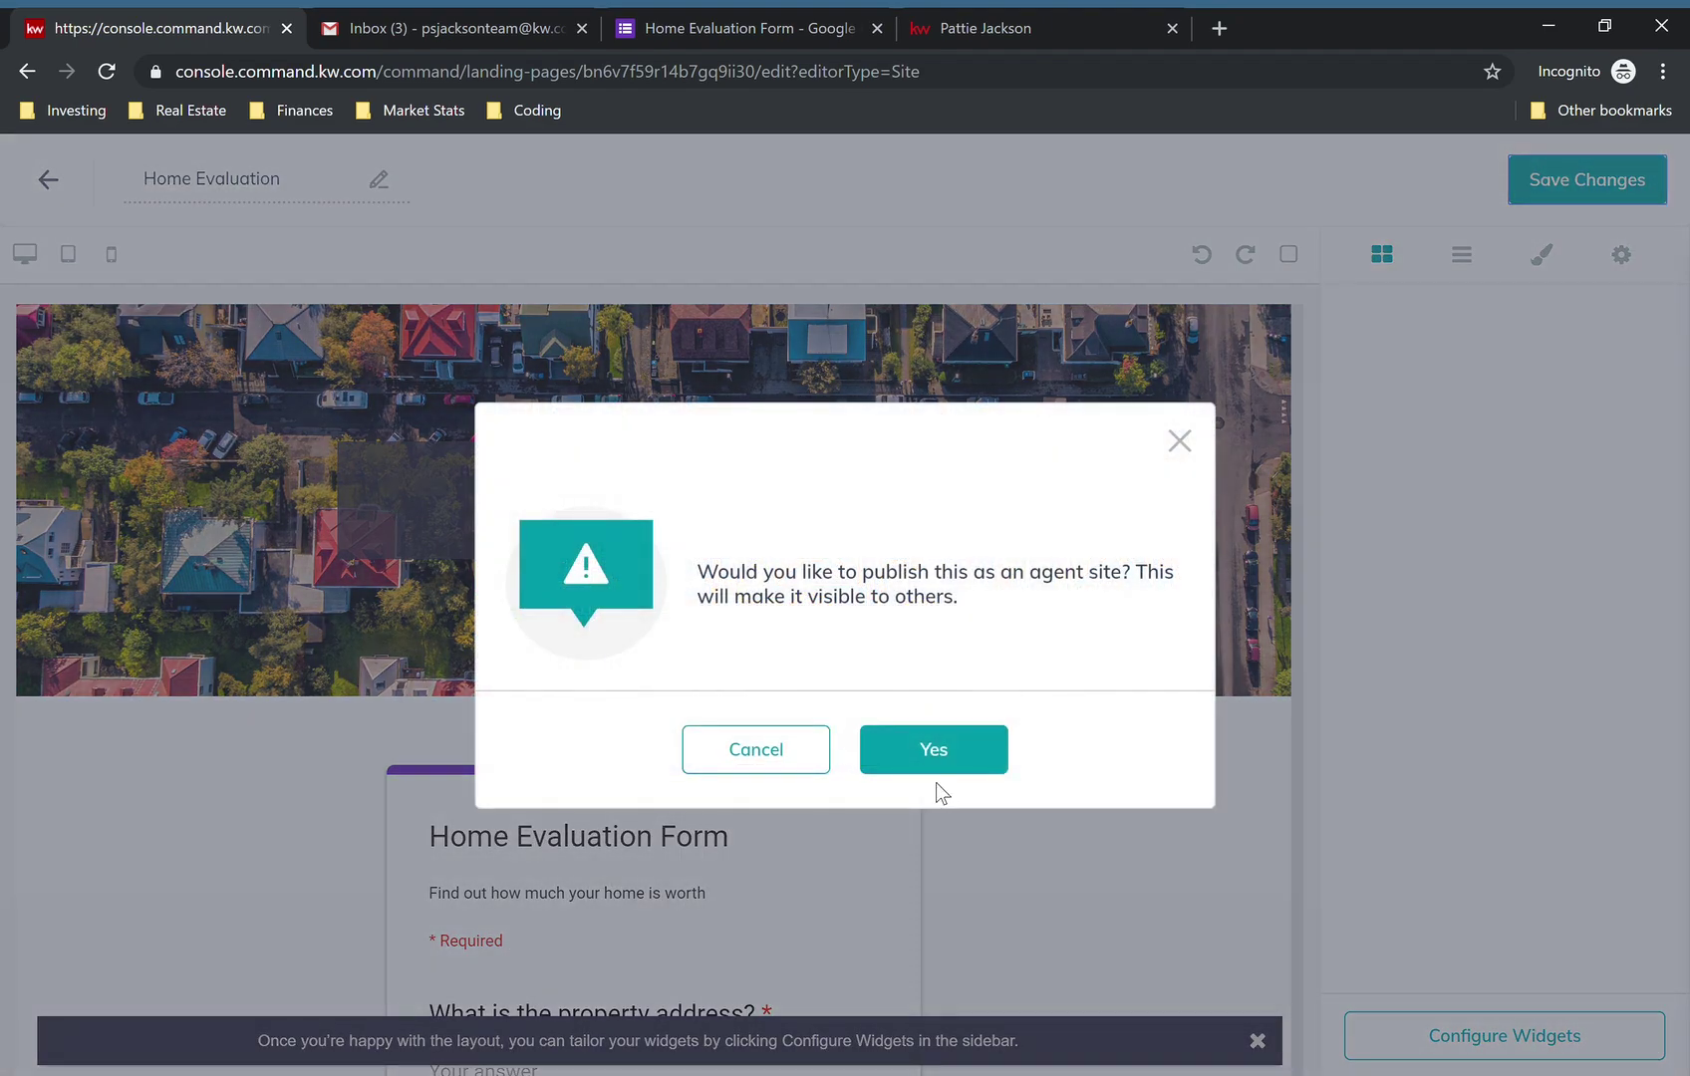
{"action": "left_click", "coordinate": [937, 767]}
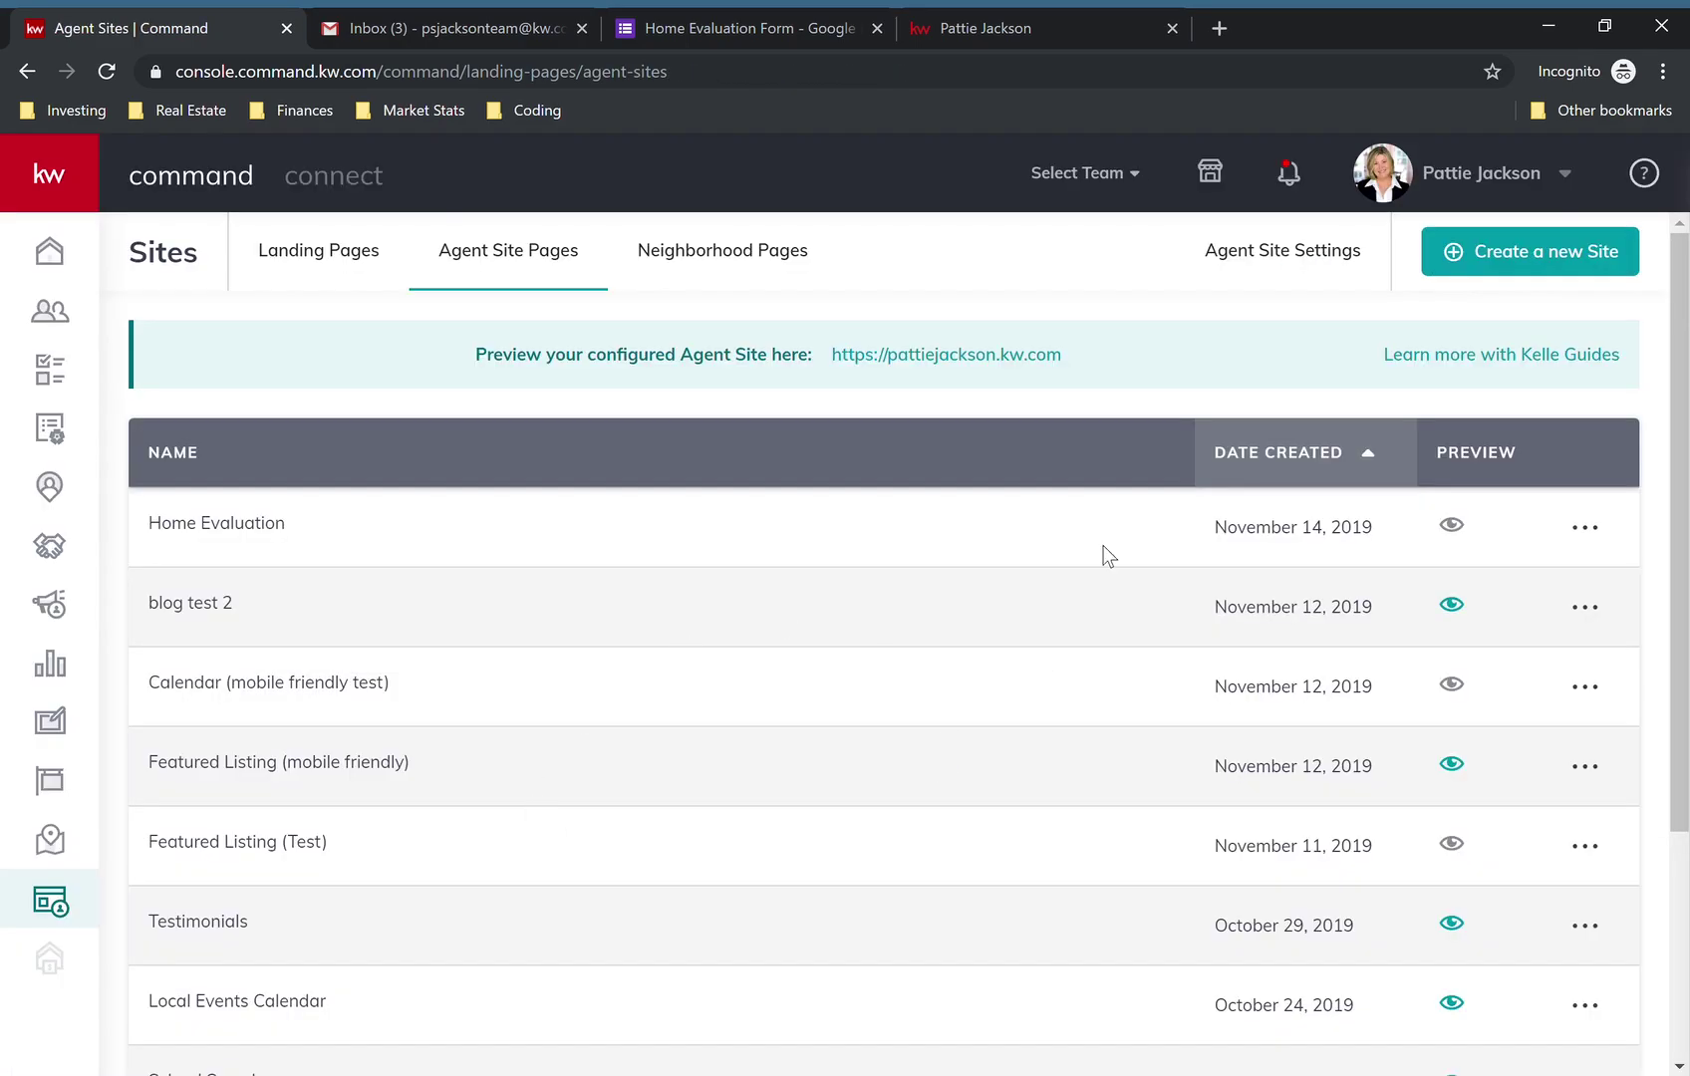
{"action": "left_click", "coordinate": [1307, 256]}
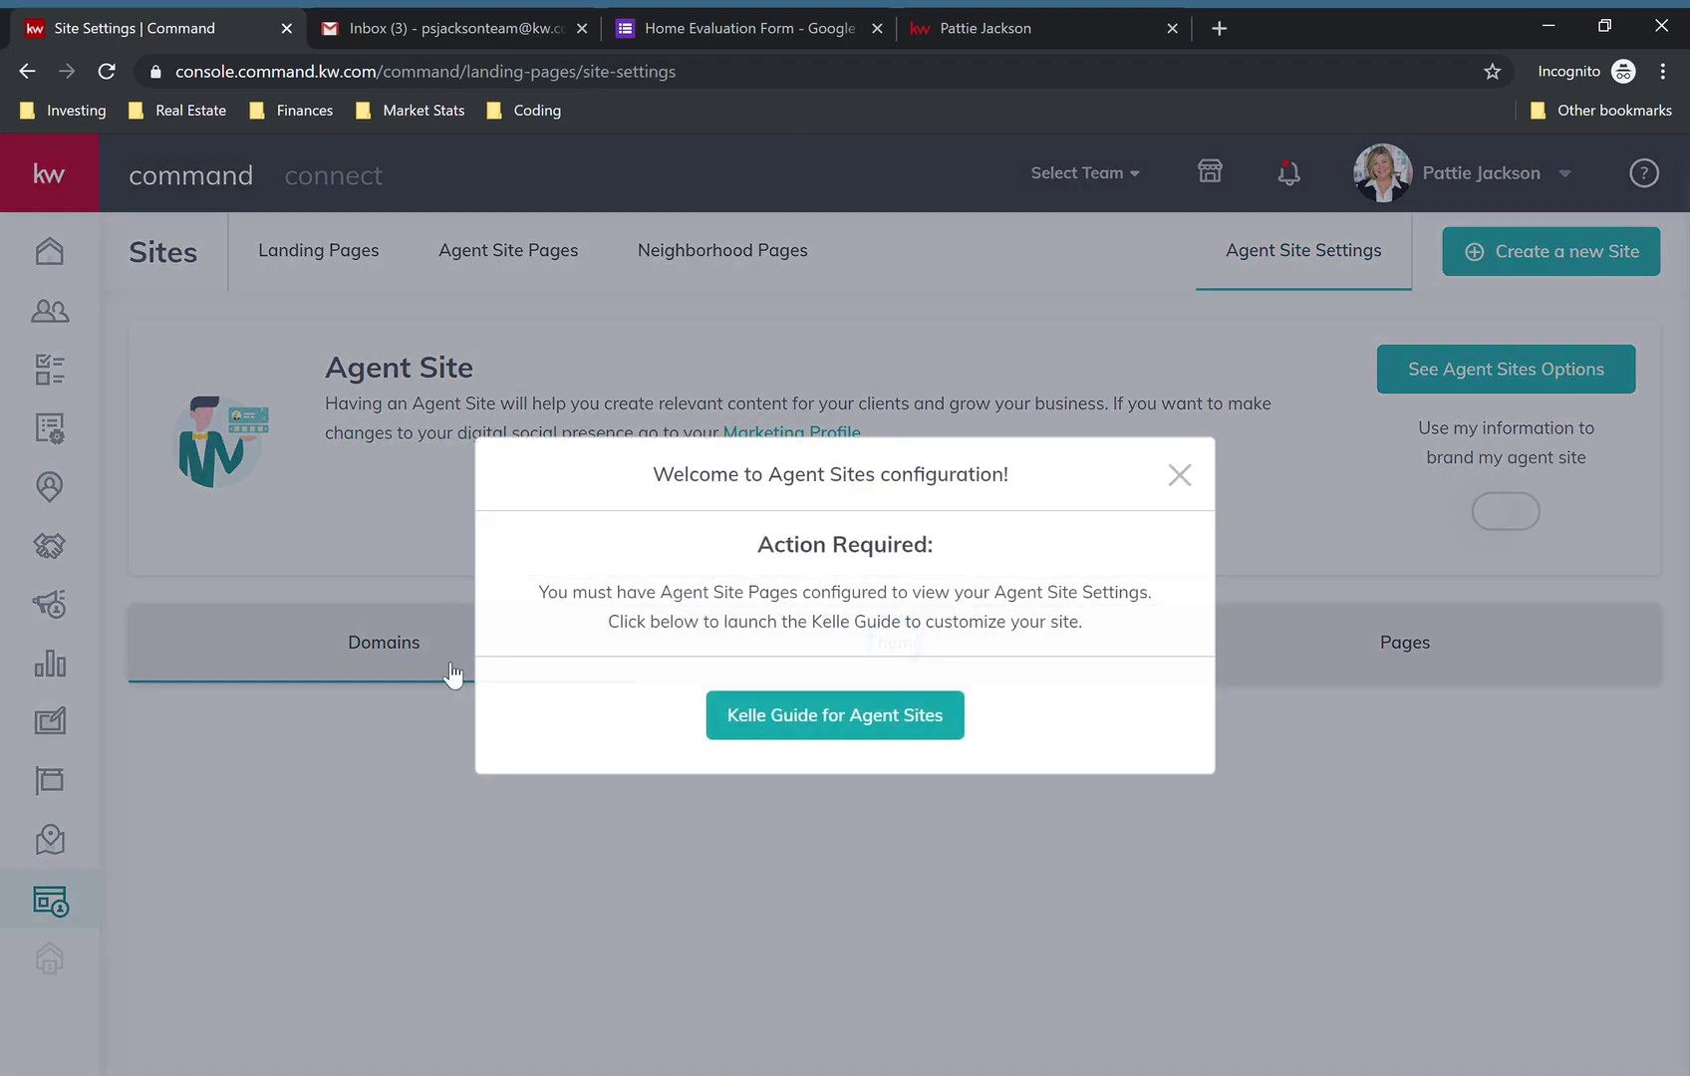
- In the agent site's page navigation, add a page titled 'Home Evaluation' with URL slug 'form1'
{"action": "left_click", "coordinate": [456, 574]}
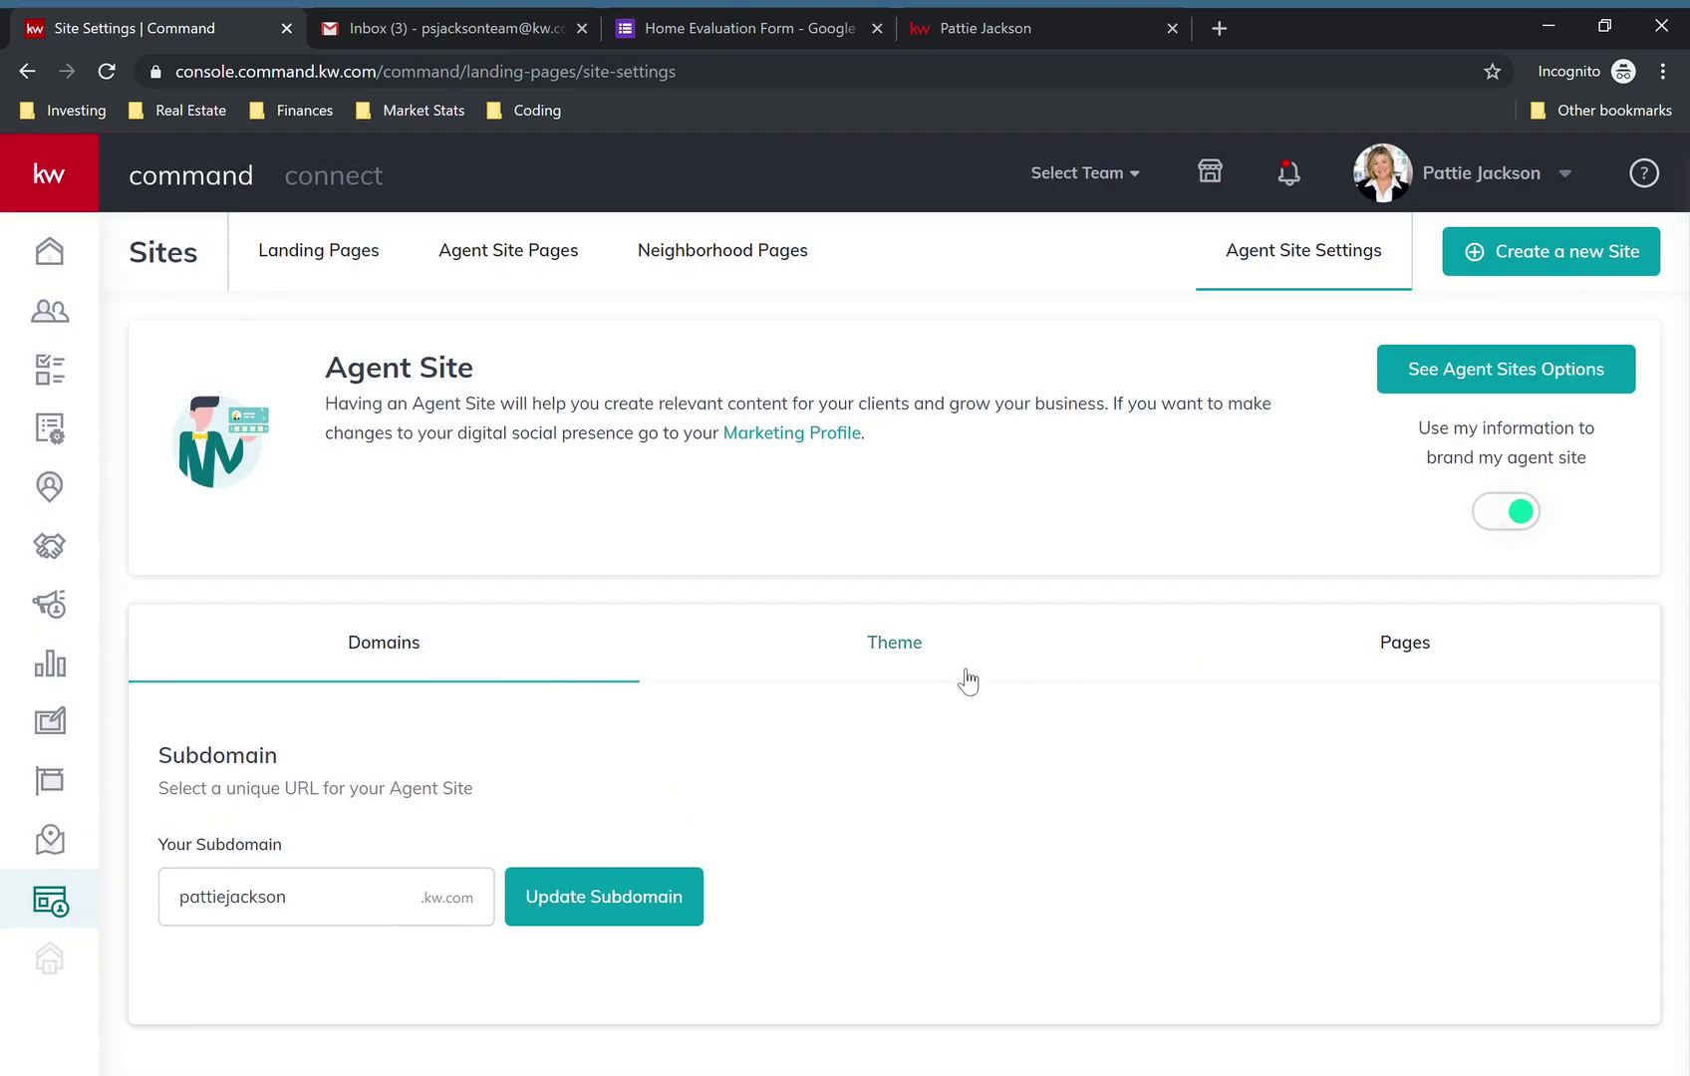
{"action": "left_click", "coordinate": [1432, 653]}
{"action": "scroll", "coordinate": [510, 604], "scroll_direction": "down", "scroll_amount": 6}
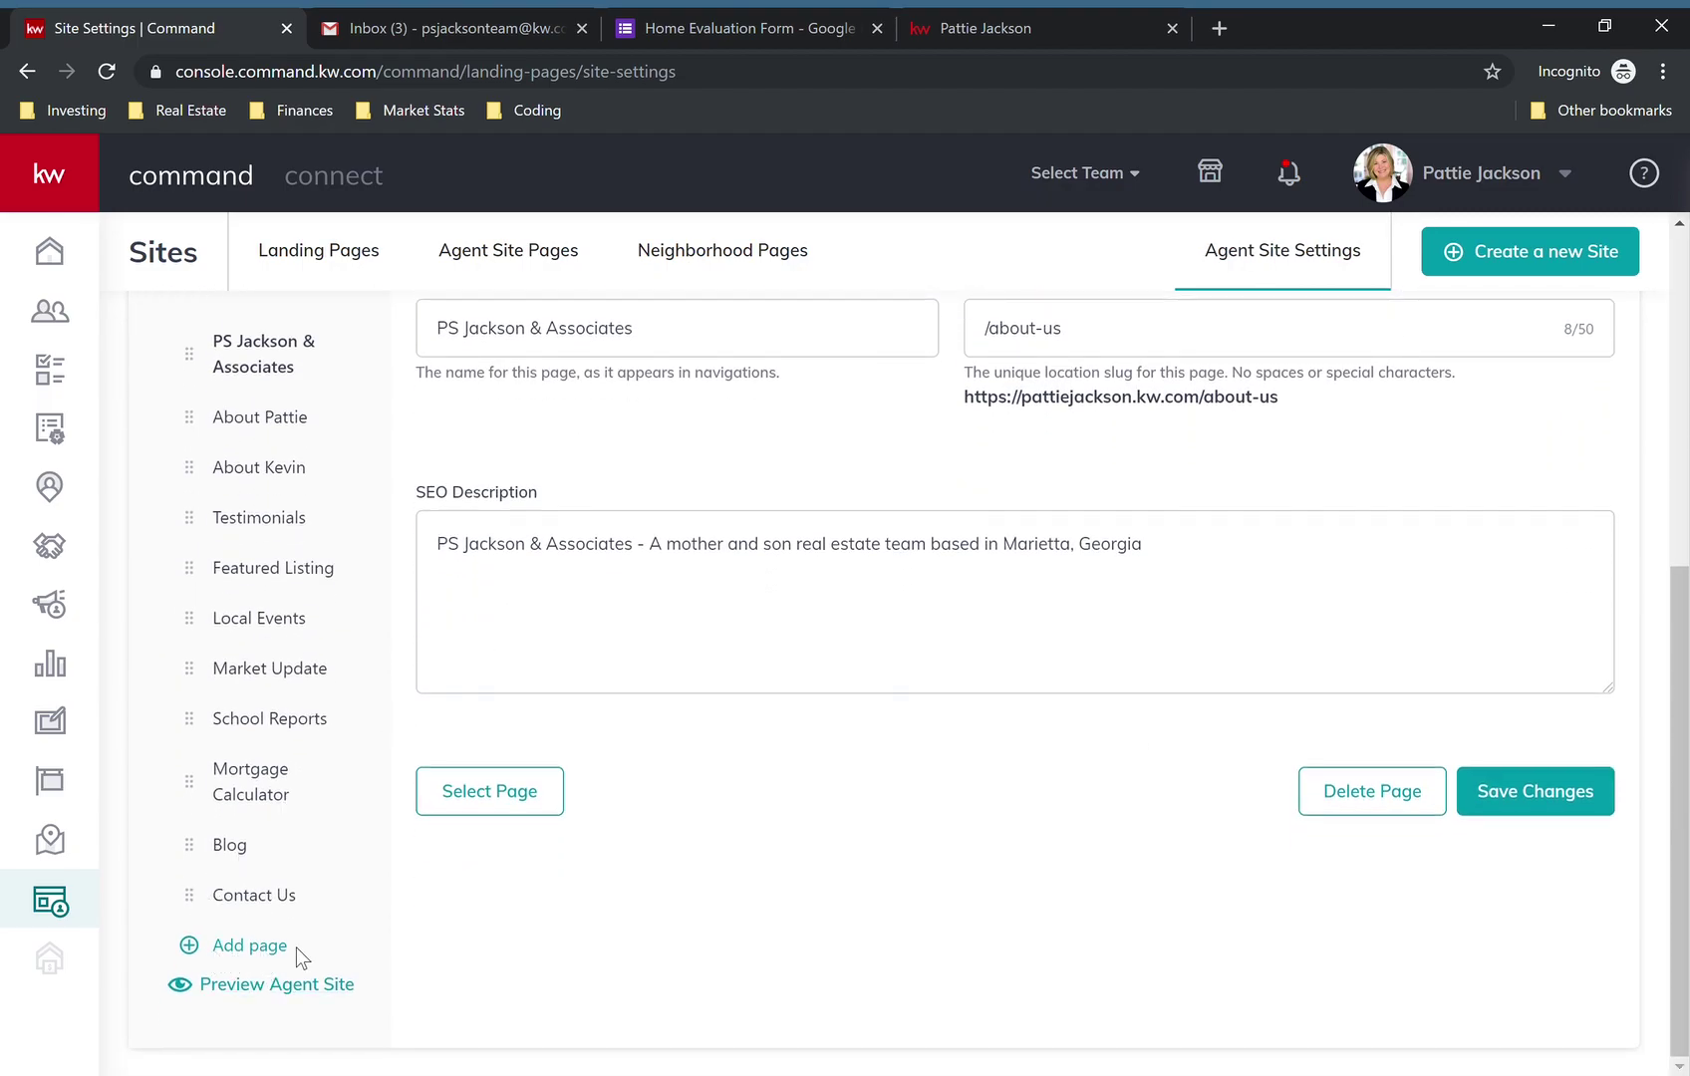
{"action": "left_click", "coordinate": [249, 947]}
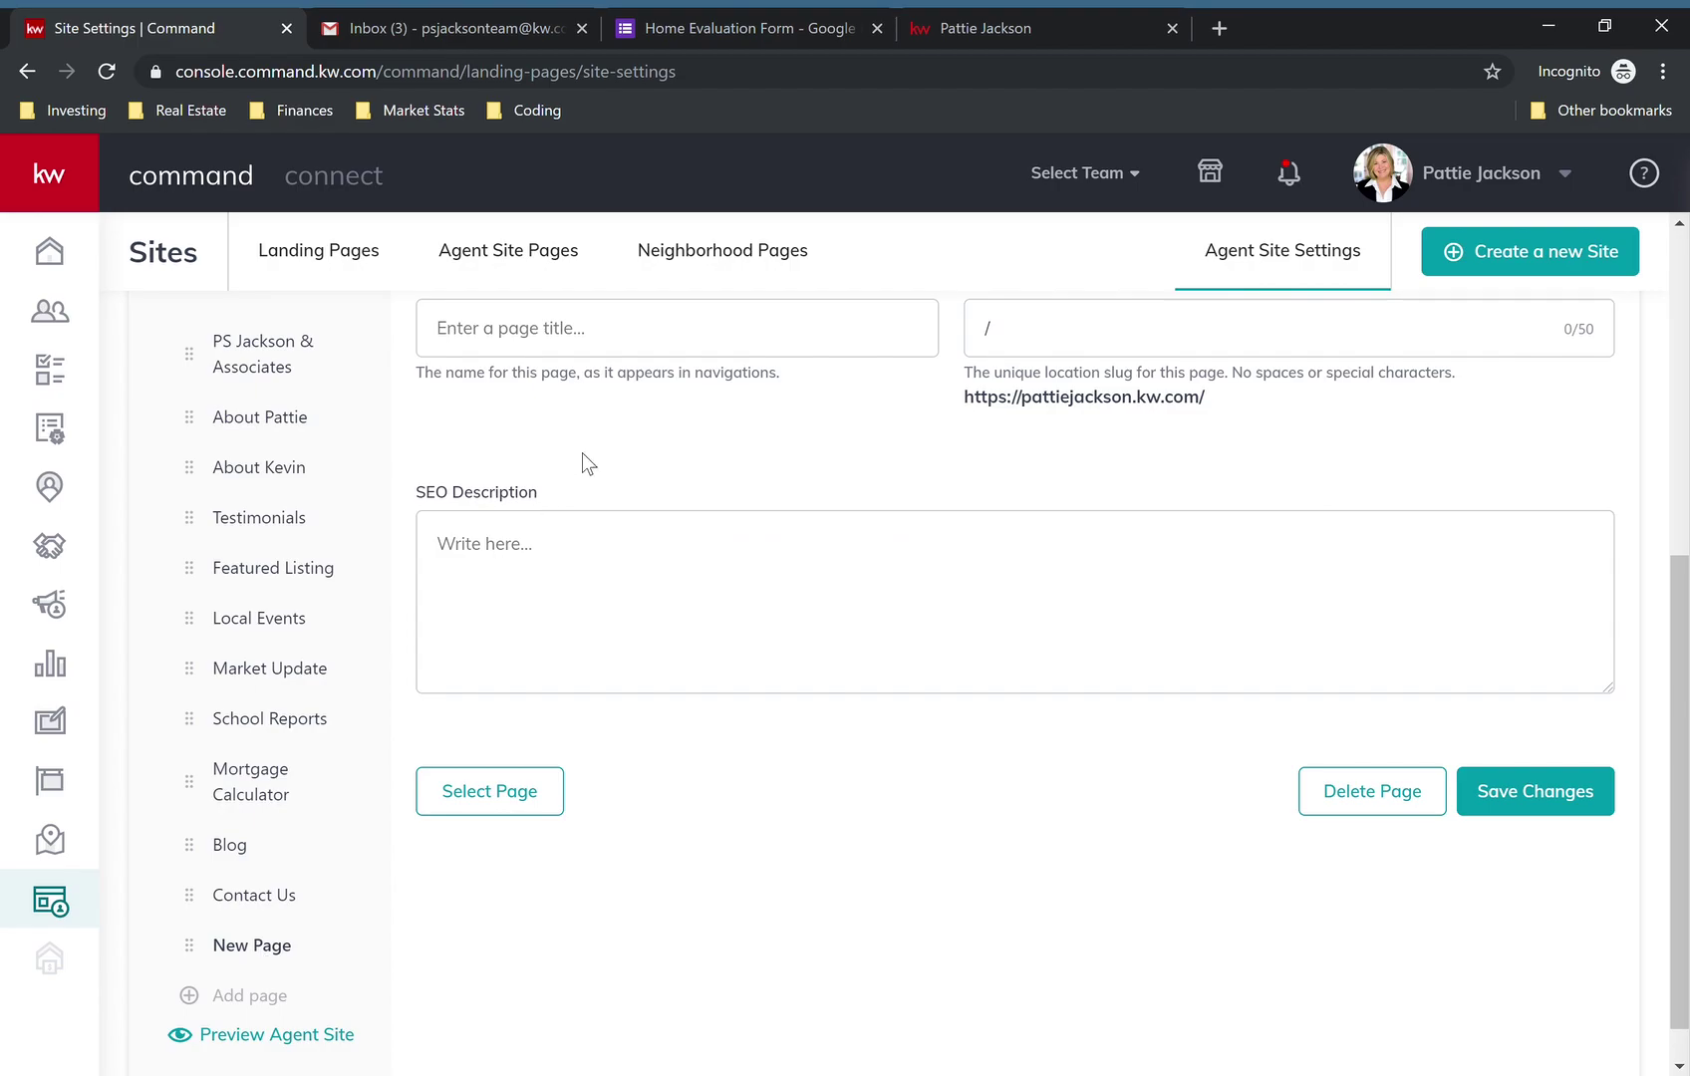
{"action": "scroll", "coordinate": [582, 453], "scroll_direction": "up", "scroll_amount": 2}
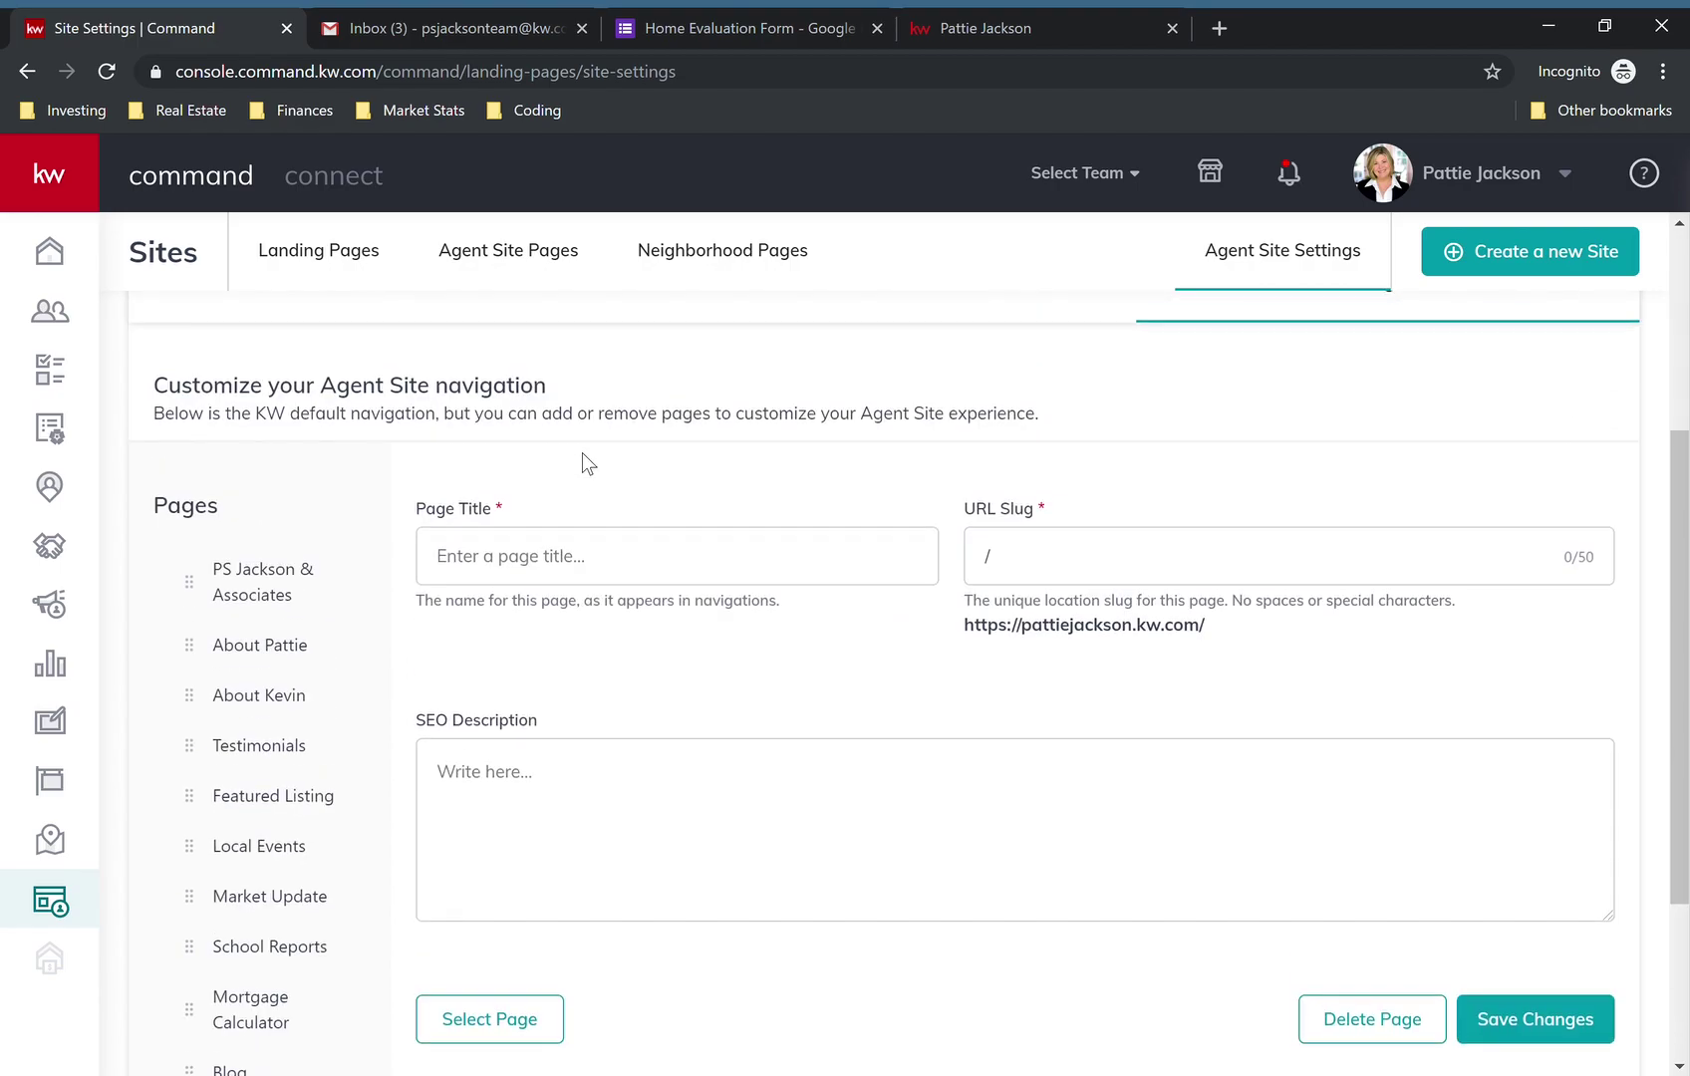
{"action": "left_click", "coordinate": [612, 576]}
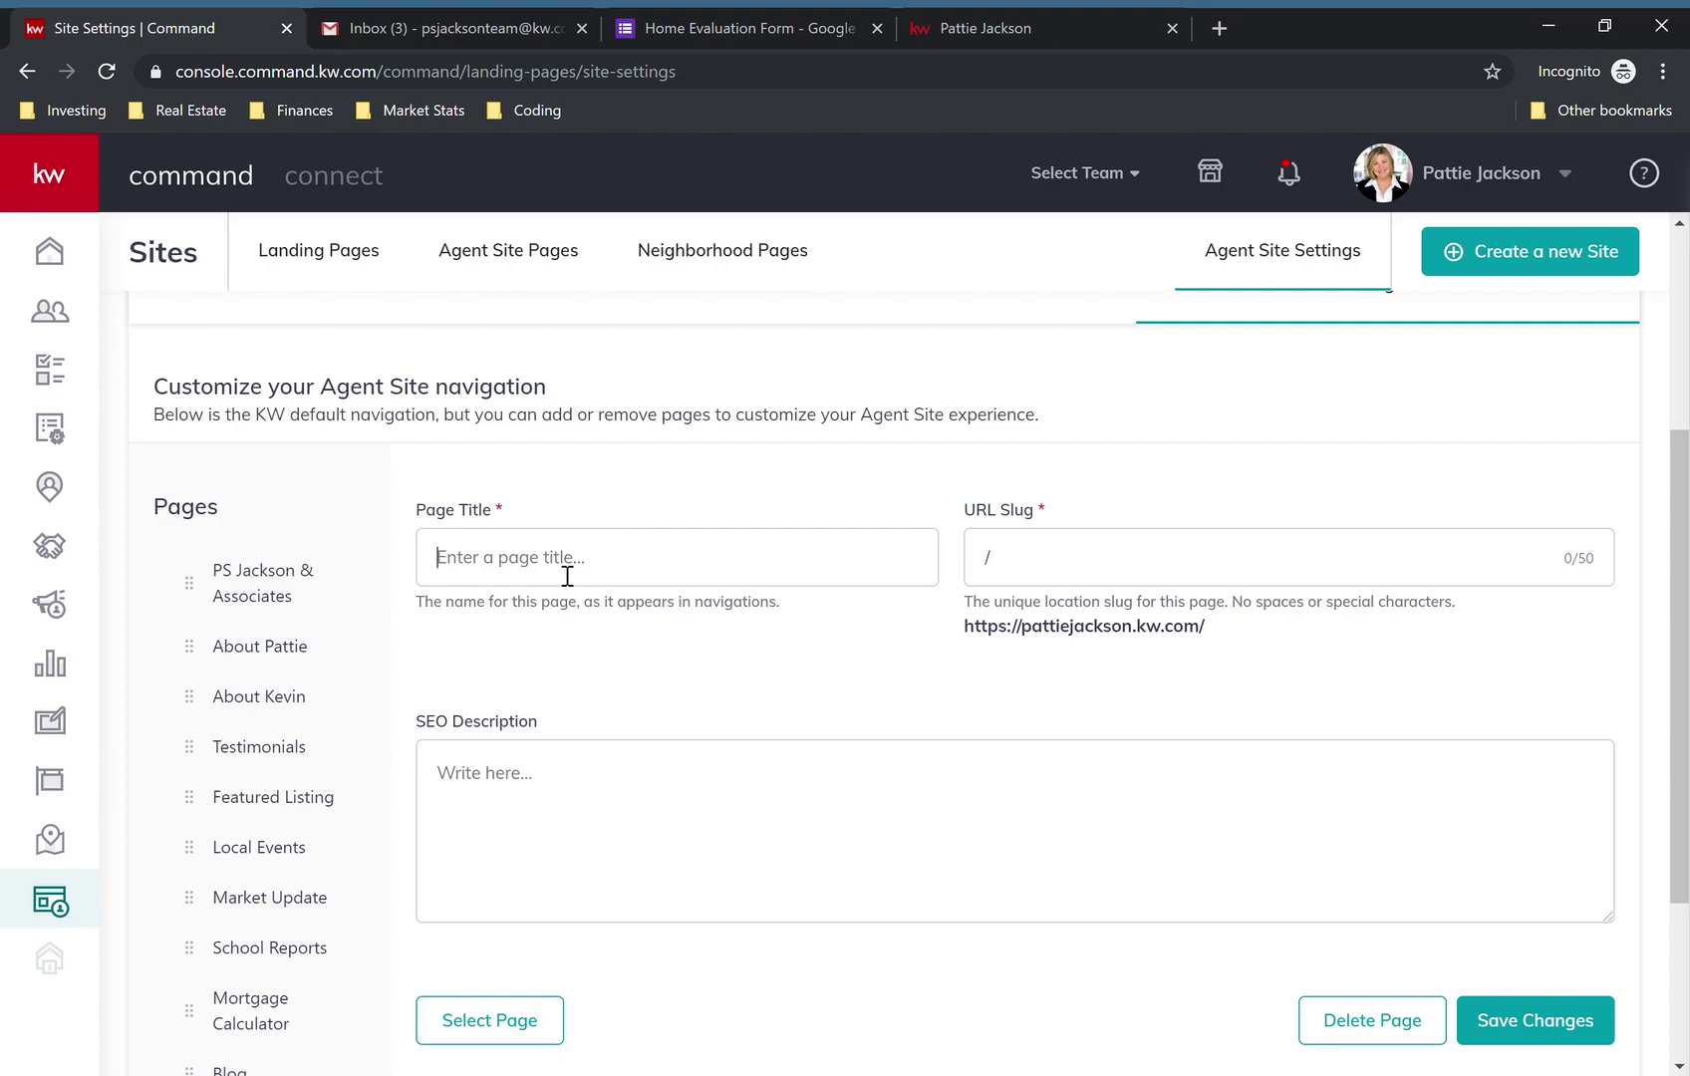
{"action": "type", "text": "Home Evaluation"}
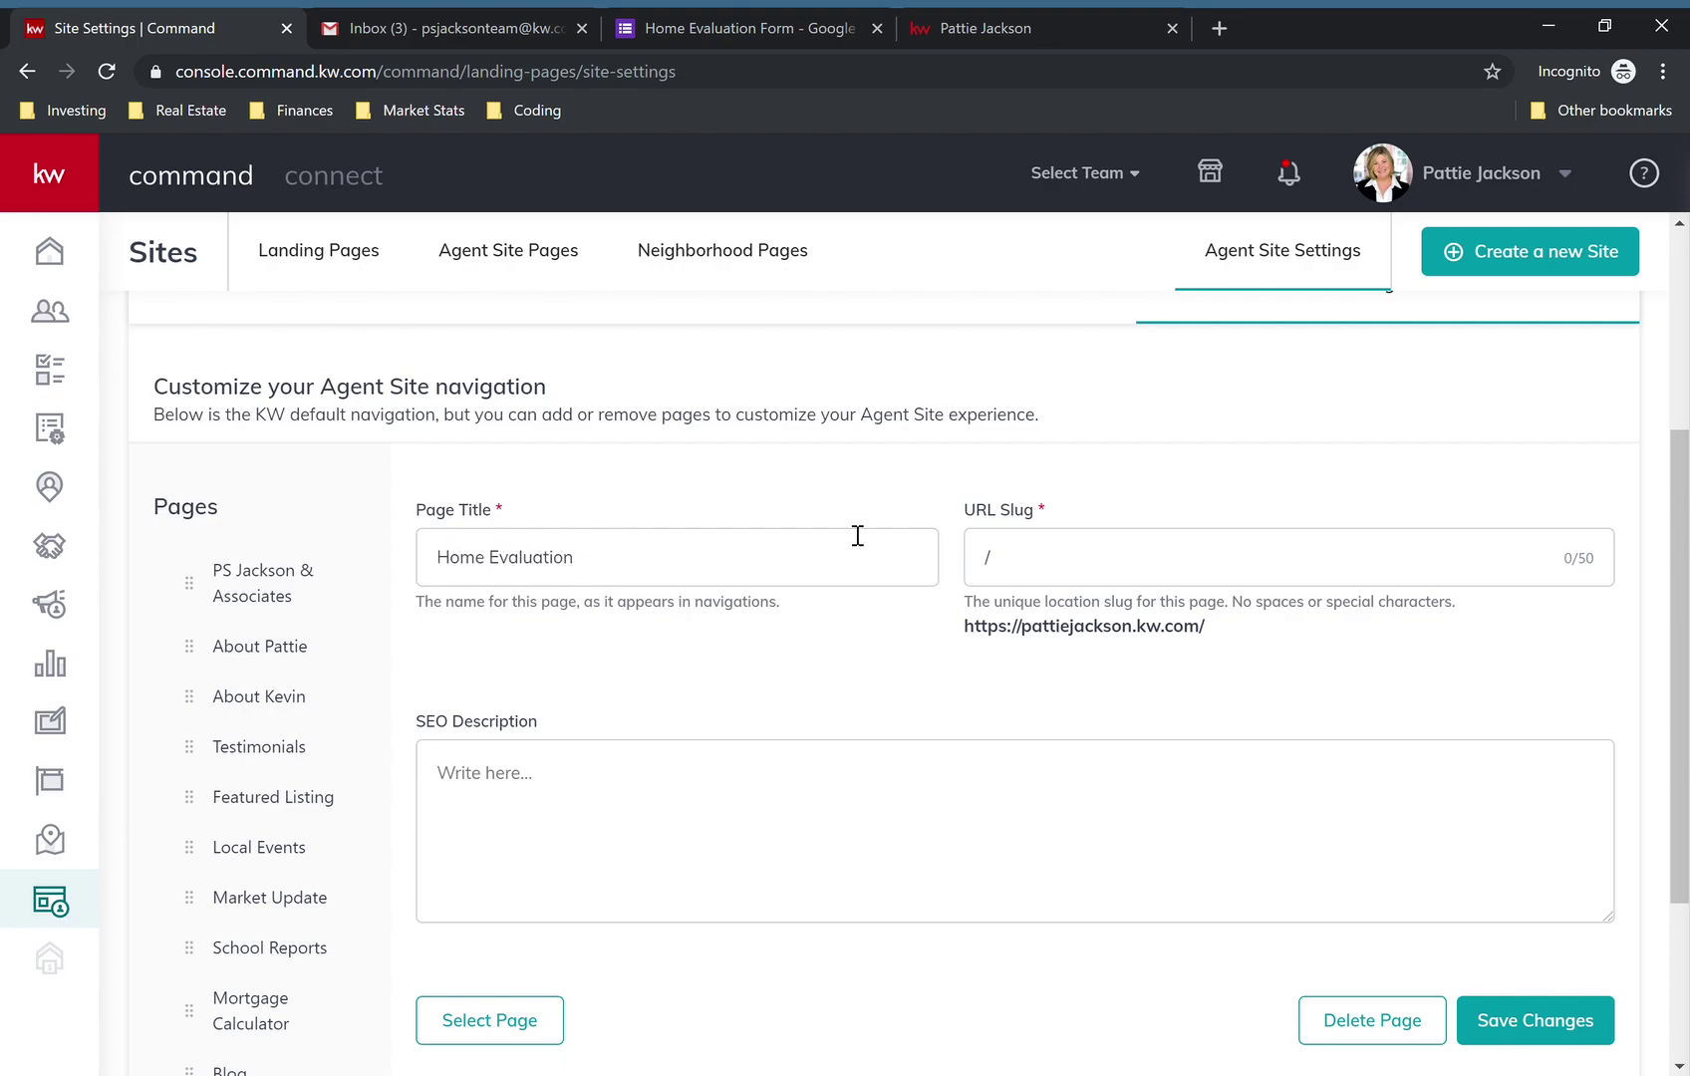
{"action": "left_click", "coordinate": [1146, 566]}
{"action": "type", "text": "form1"}
{"action": "left_click", "coordinate": [848, 707]}
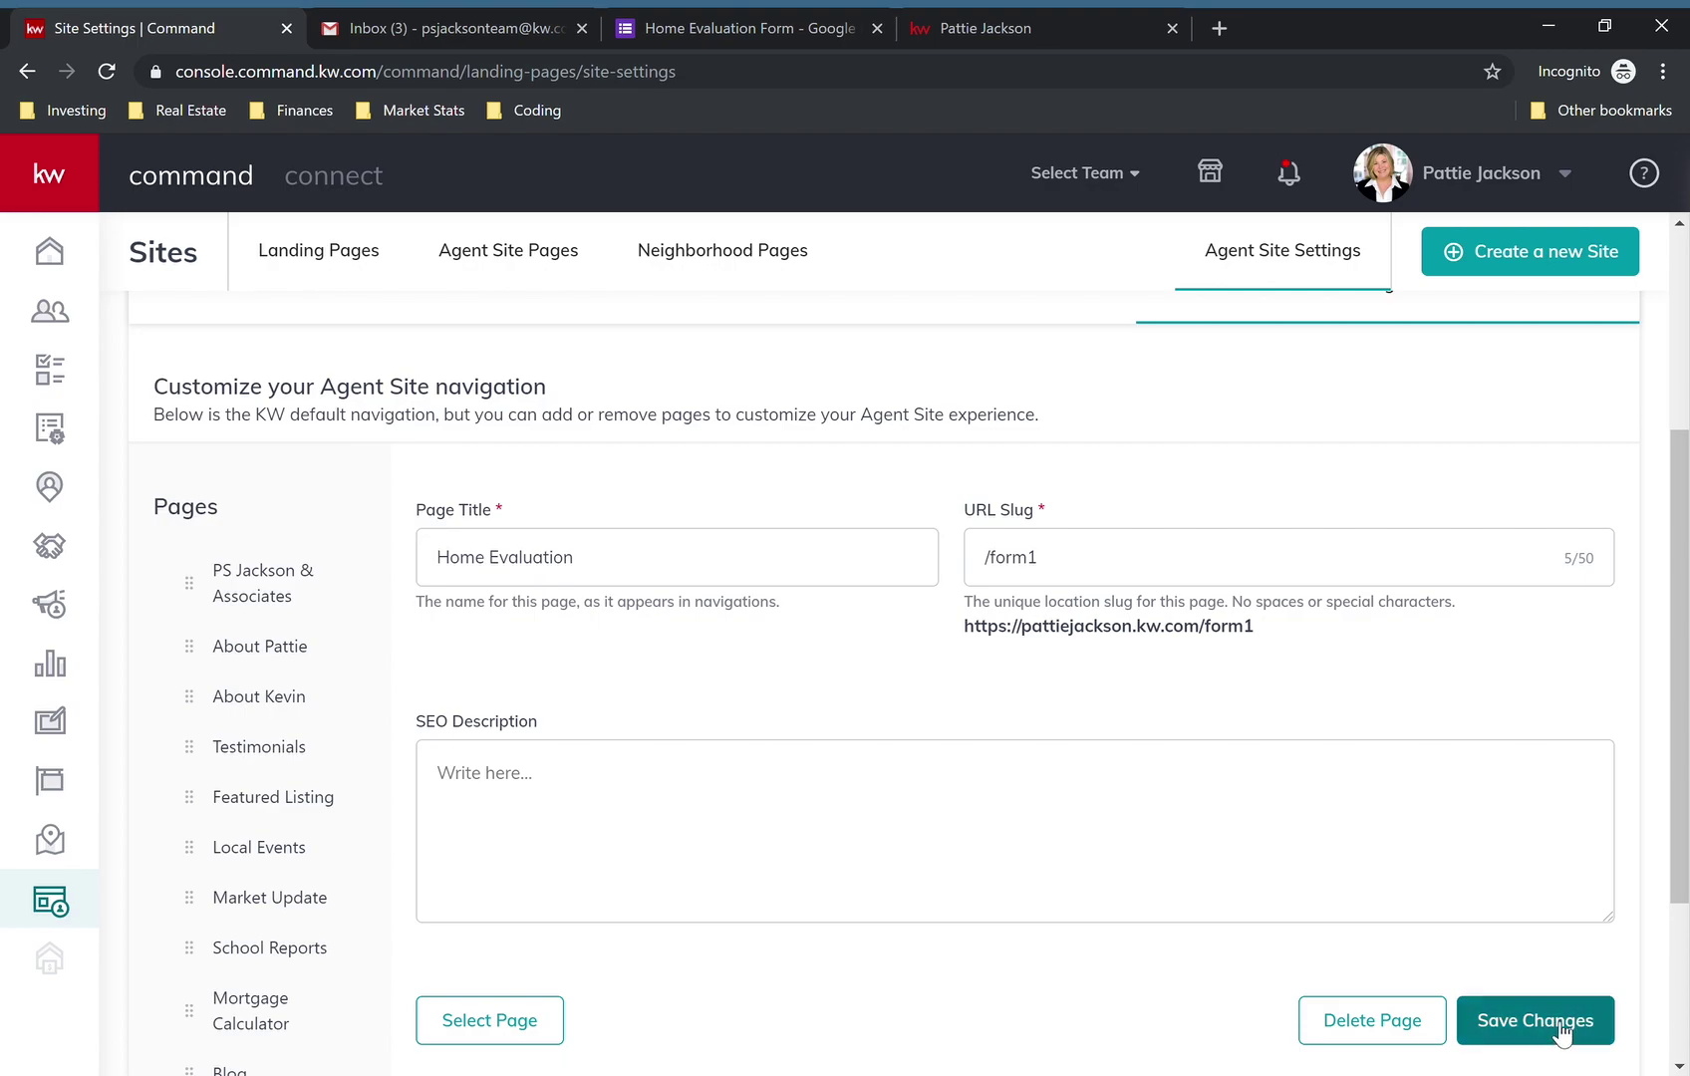
- Link the navigation entry to the Home Evaluation landing page and save the site settings
{"action": "left_click", "coordinate": [488, 1020]}
{"action": "scroll", "coordinate": [728, 735], "scroll_direction": "down", "scroll_amount": 4}
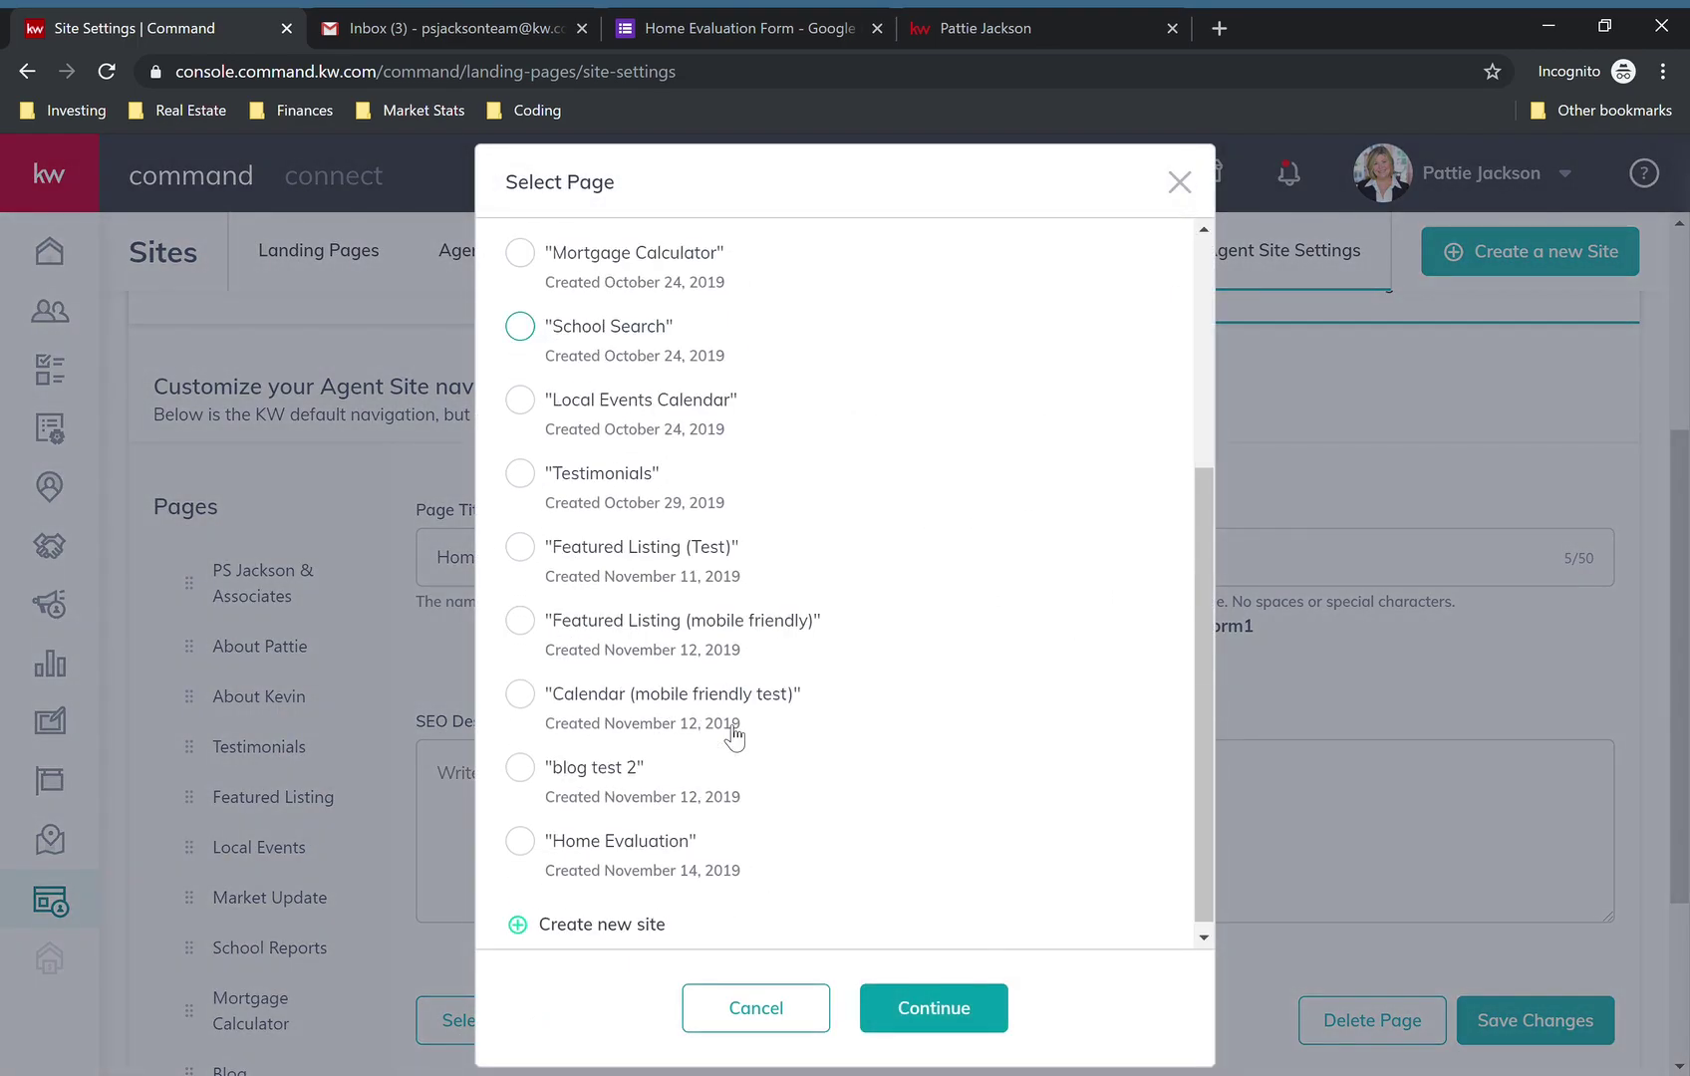
{"action": "left_click", "coordinate": [520, 835]}
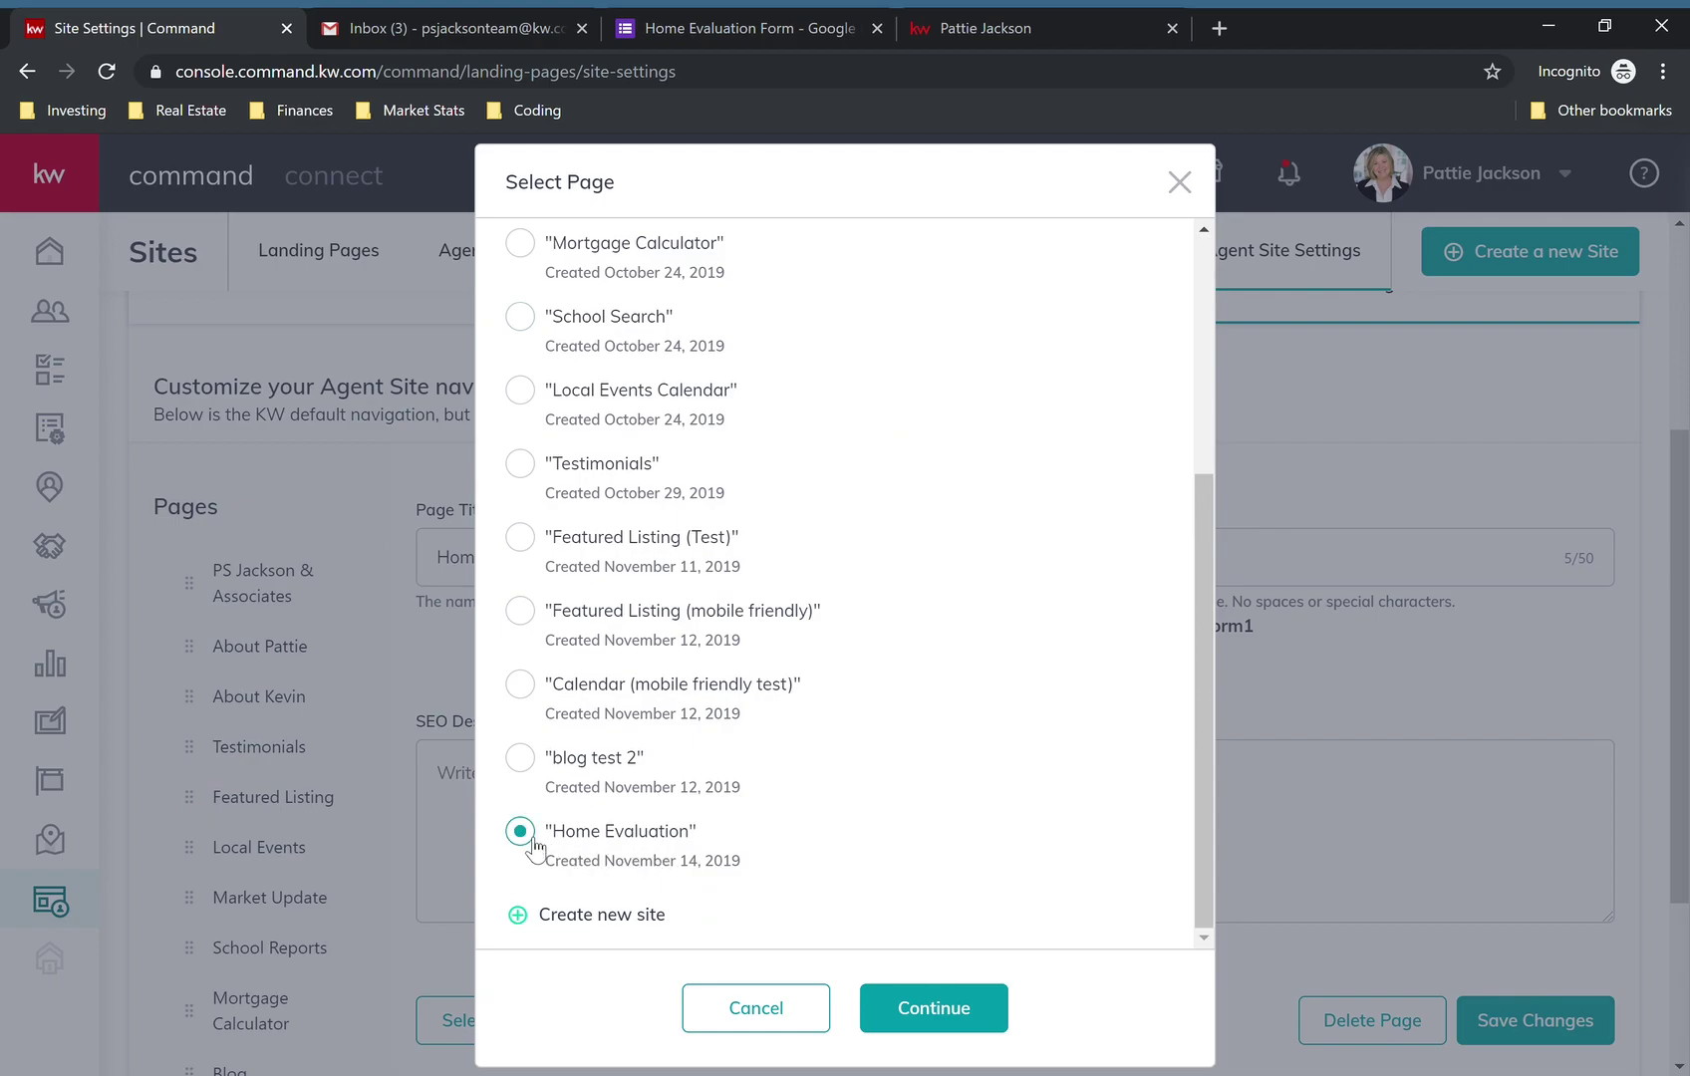
{"action": "left_click", "coordinate": [929, 1009]}
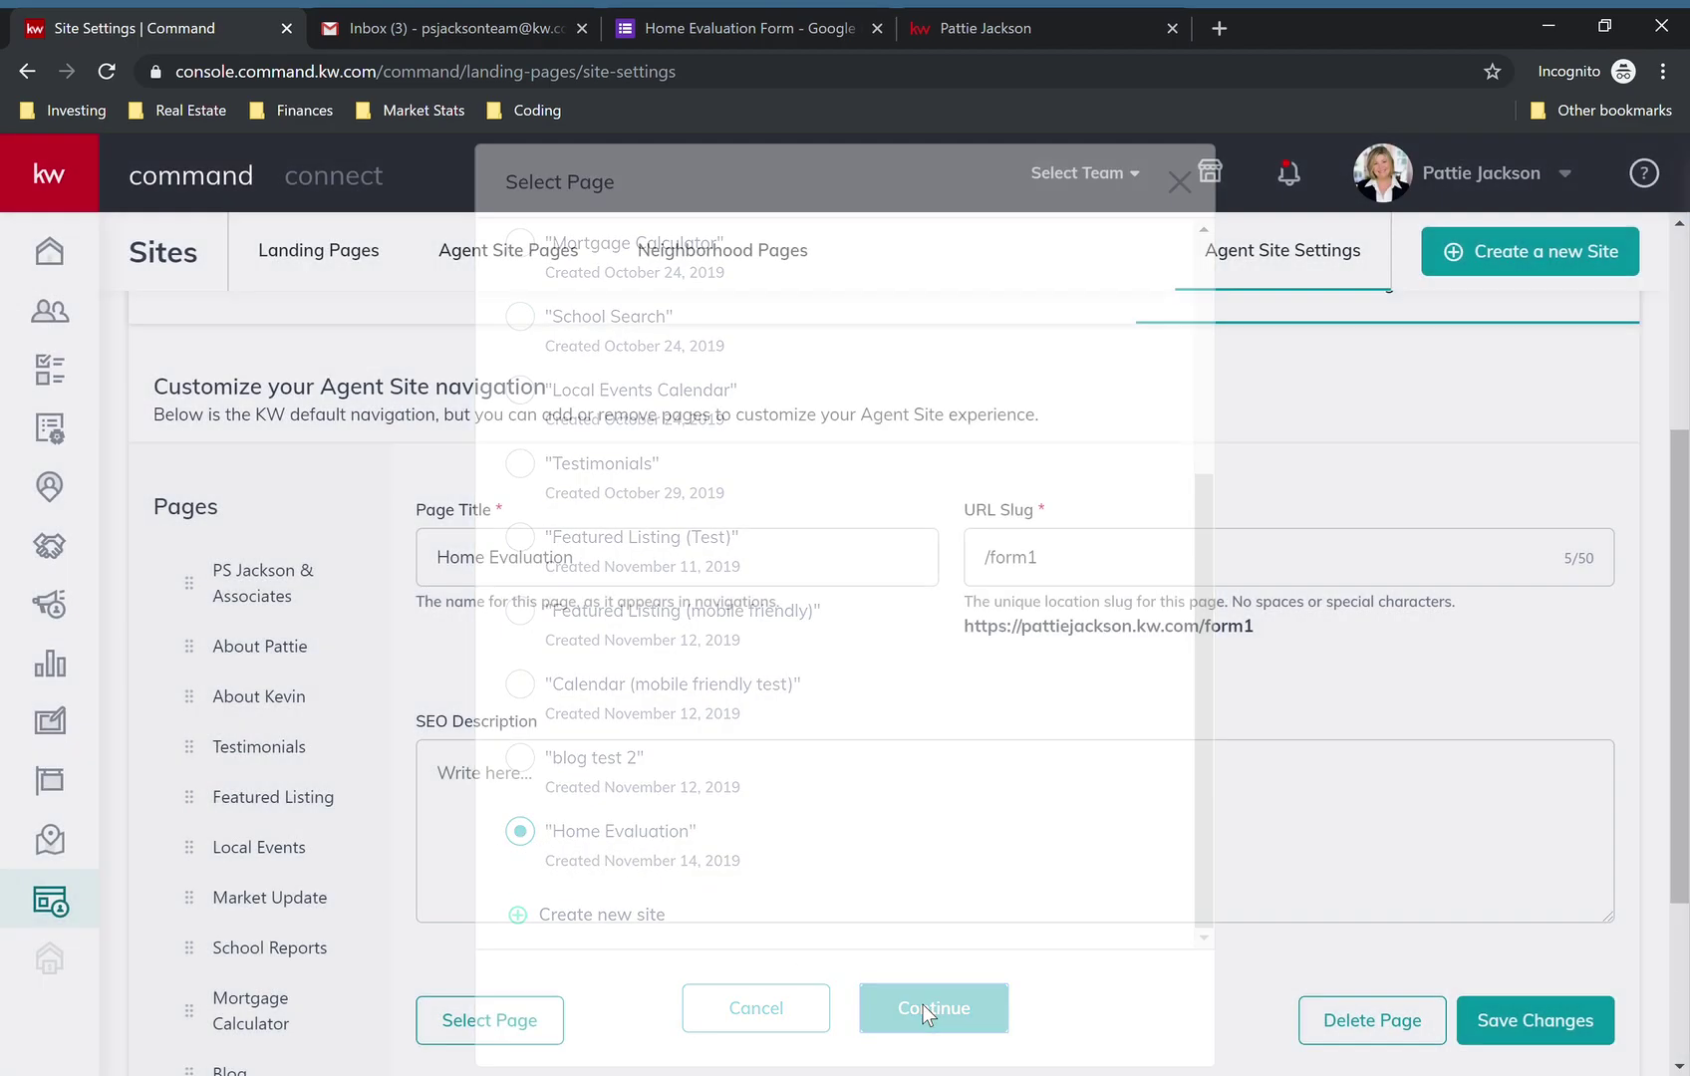
{"action": "left_click", "coordinate": [1465, 1016]}
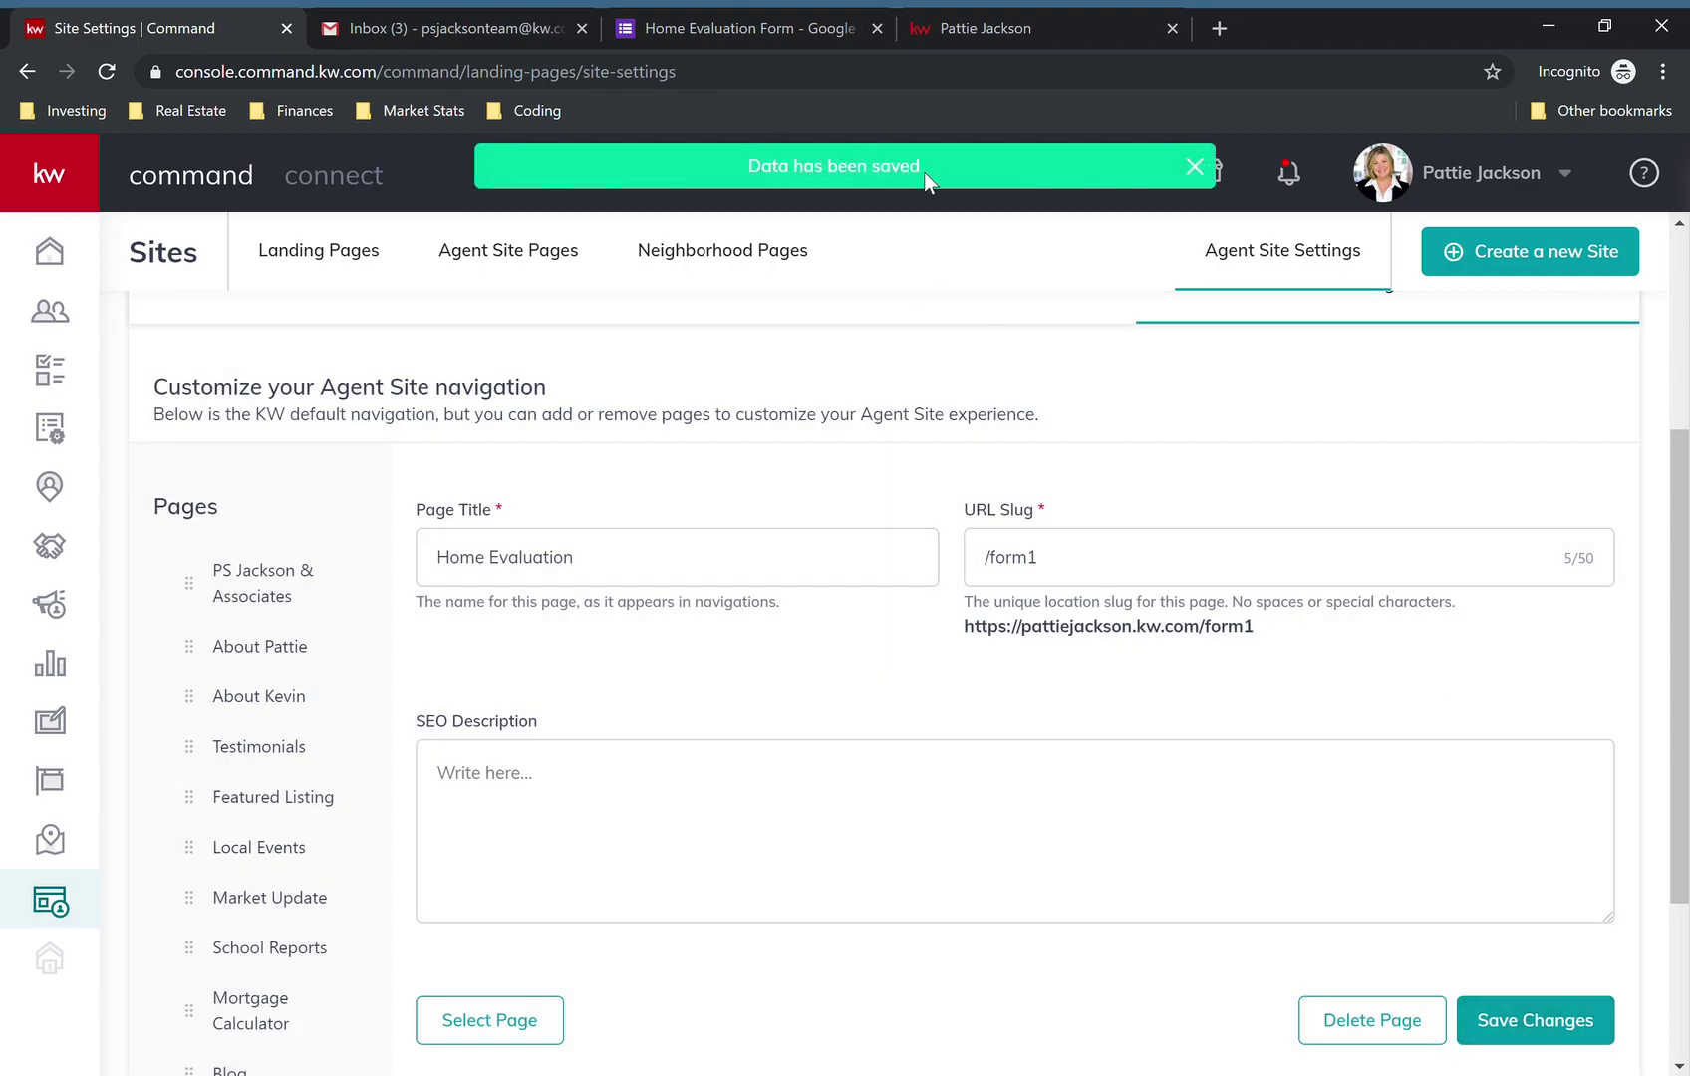
- Close the old agent site and form browser tabs and open a fresh tab
{"action": "left_click", "coordinate": [1171, 28]}
{"action": "left_click", "coordinate": [875, 28]}
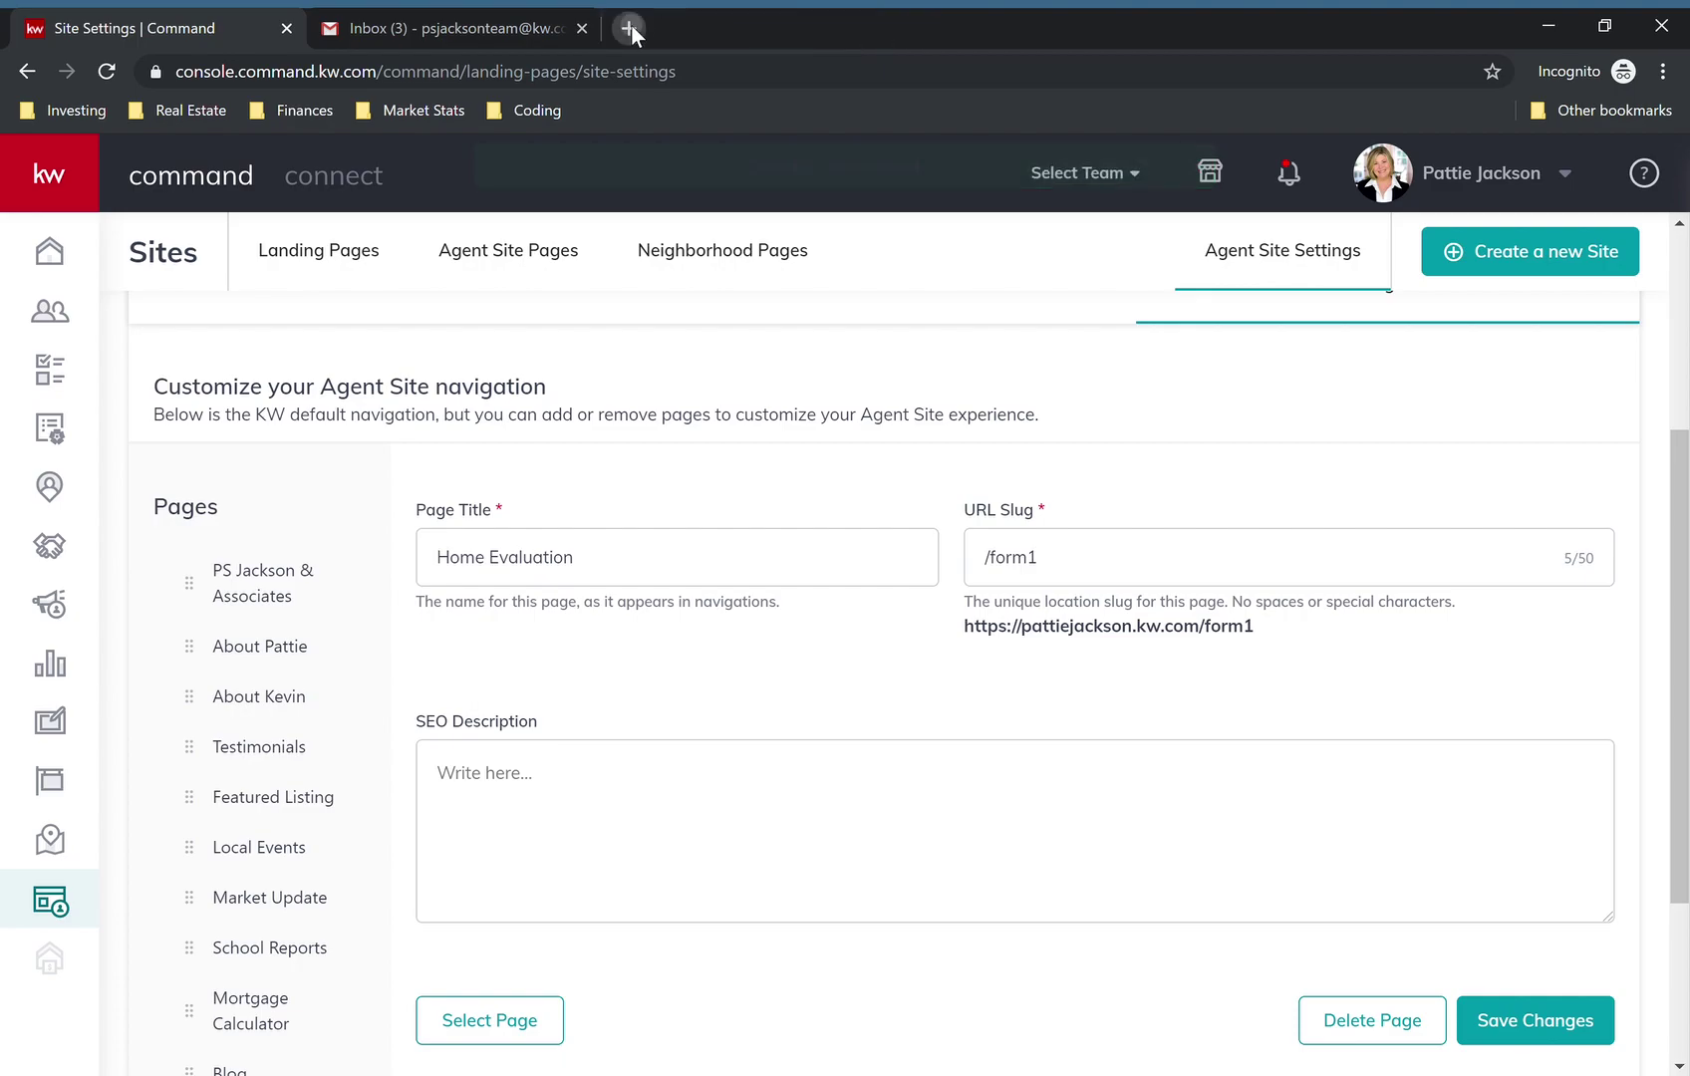
{"action": "left_click", "coordinate": [631, 24]}
- Load pattiejackson.kw.com and reach the Home Evaluation page through the PS Jackson & Associates menu, scrolling through the form
{"action": "type", "text": "pattiejackson.kw.com"}
{"action": "key", "text": "Return"}
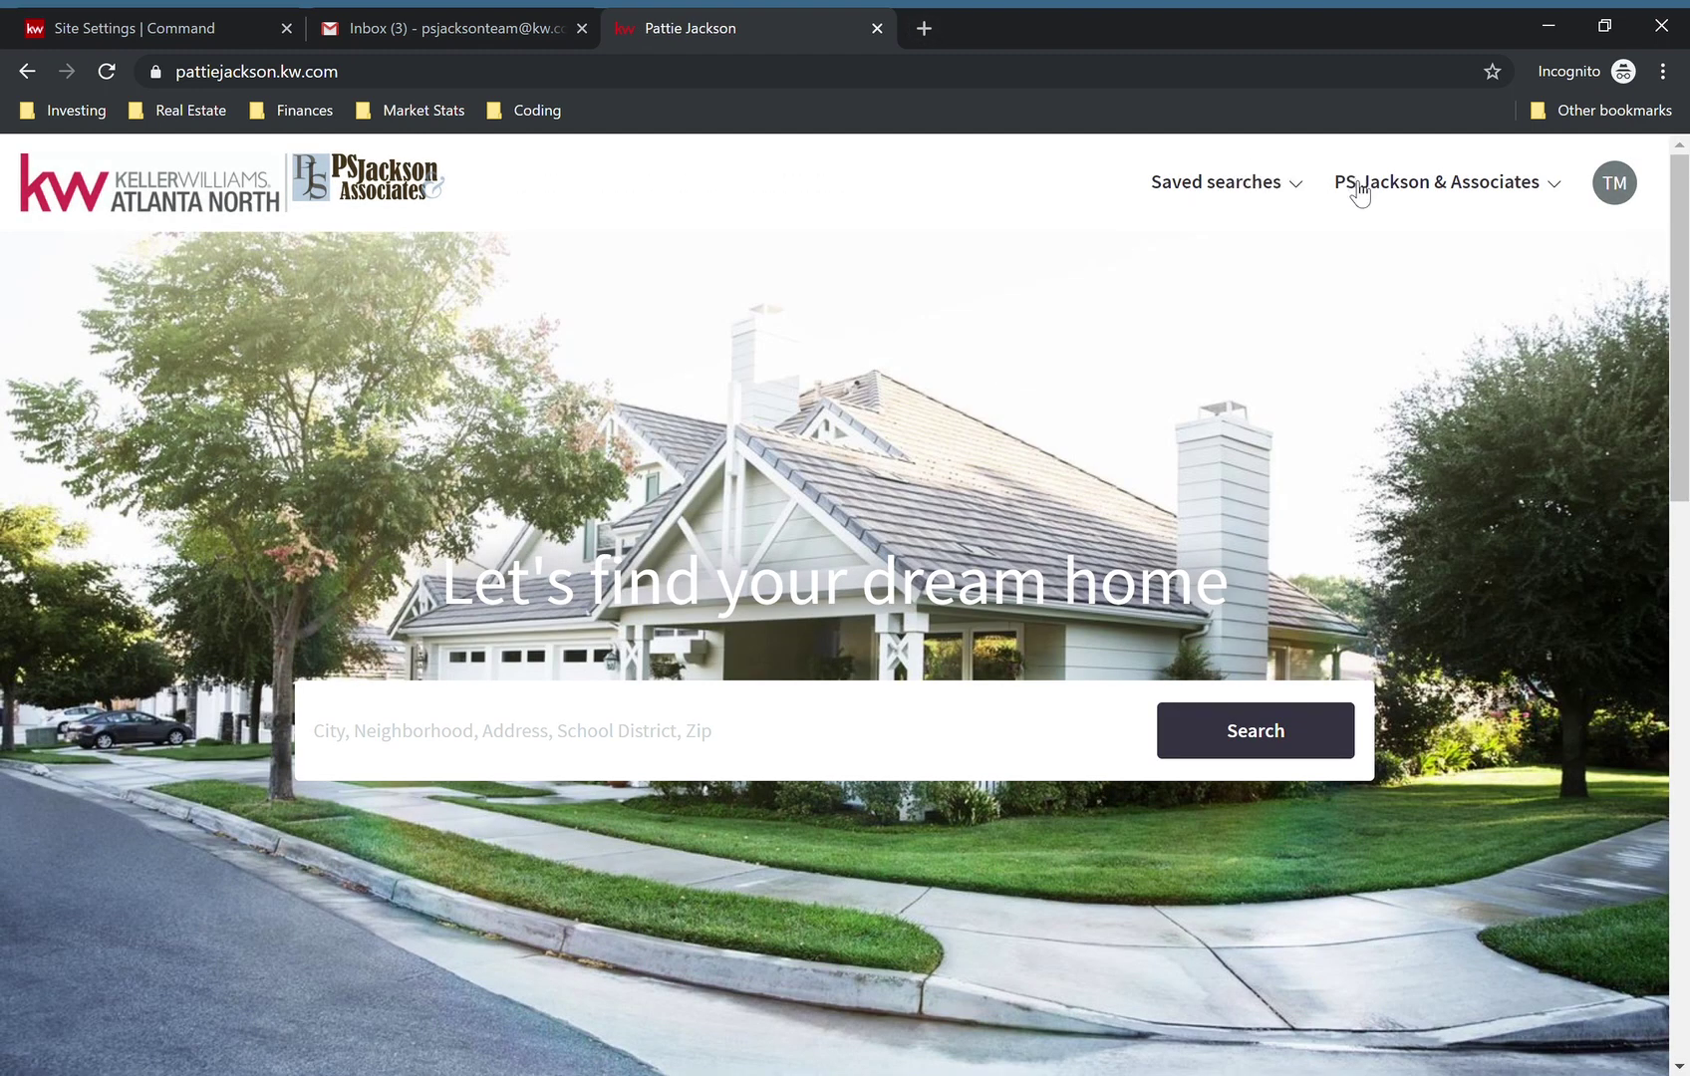
{"action": "left_click", "coordinate": [1357, 185]}
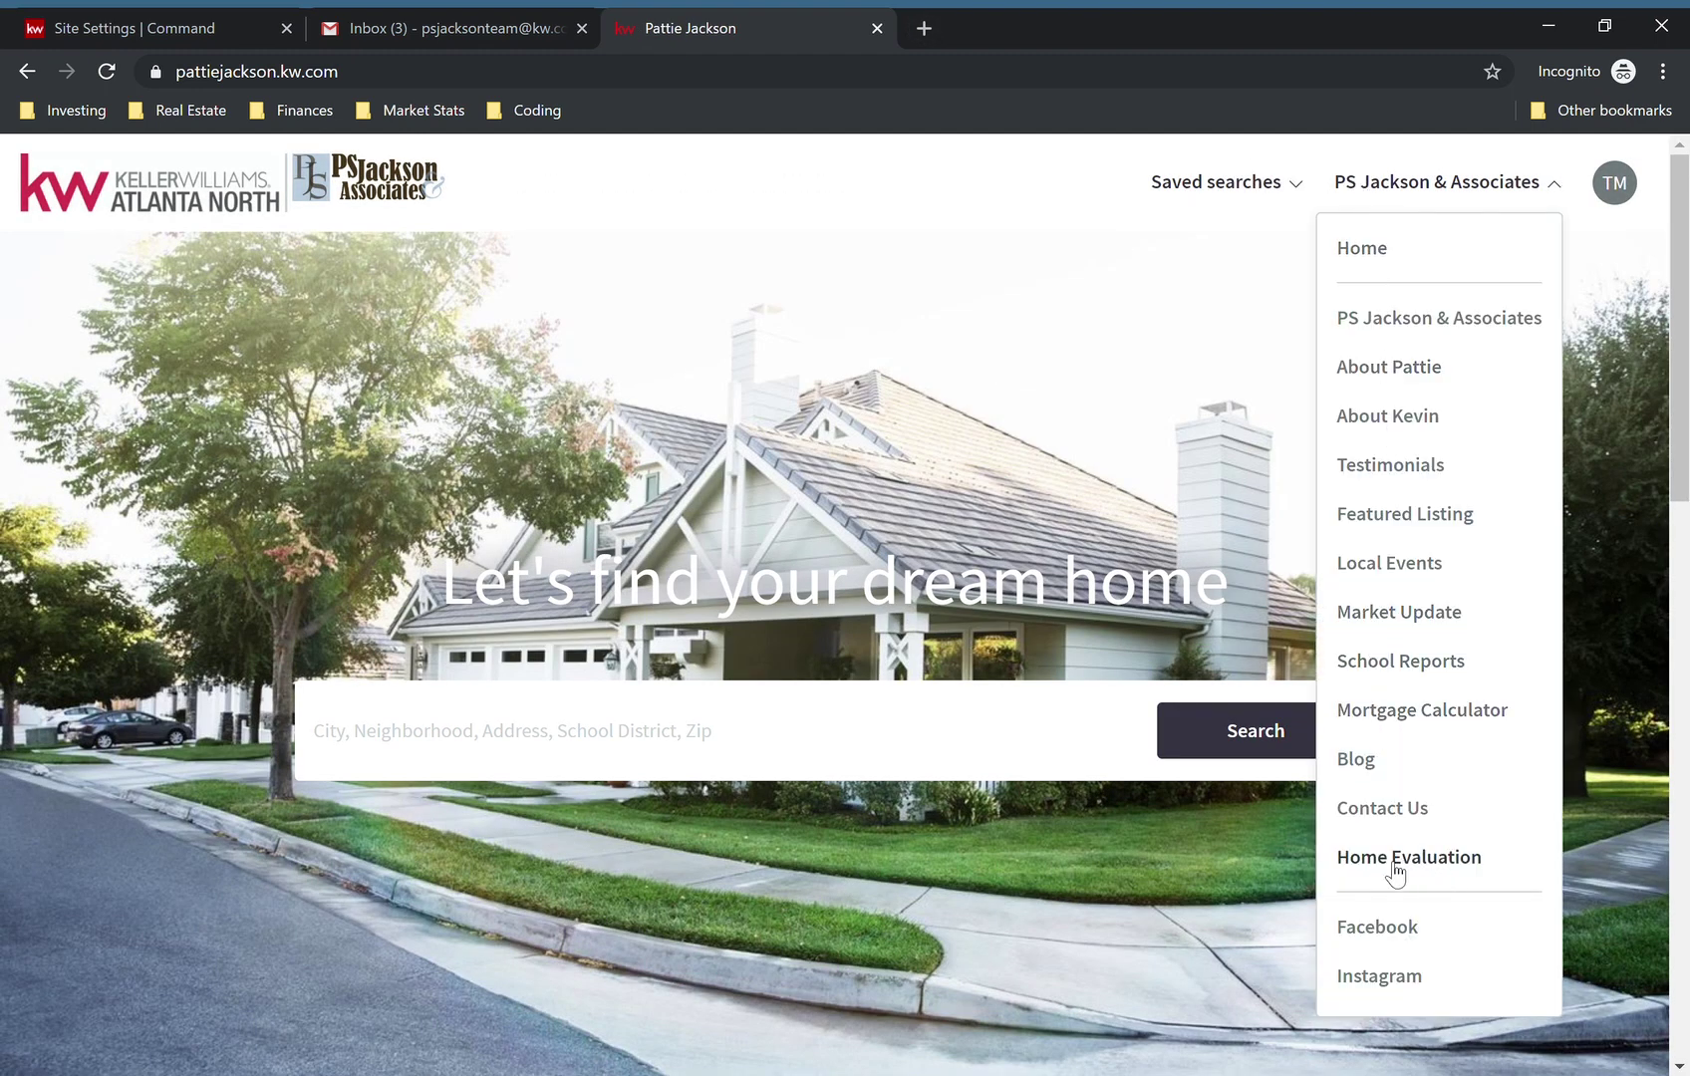
{"action": "left_click", "coordinate": [1445, 869]}
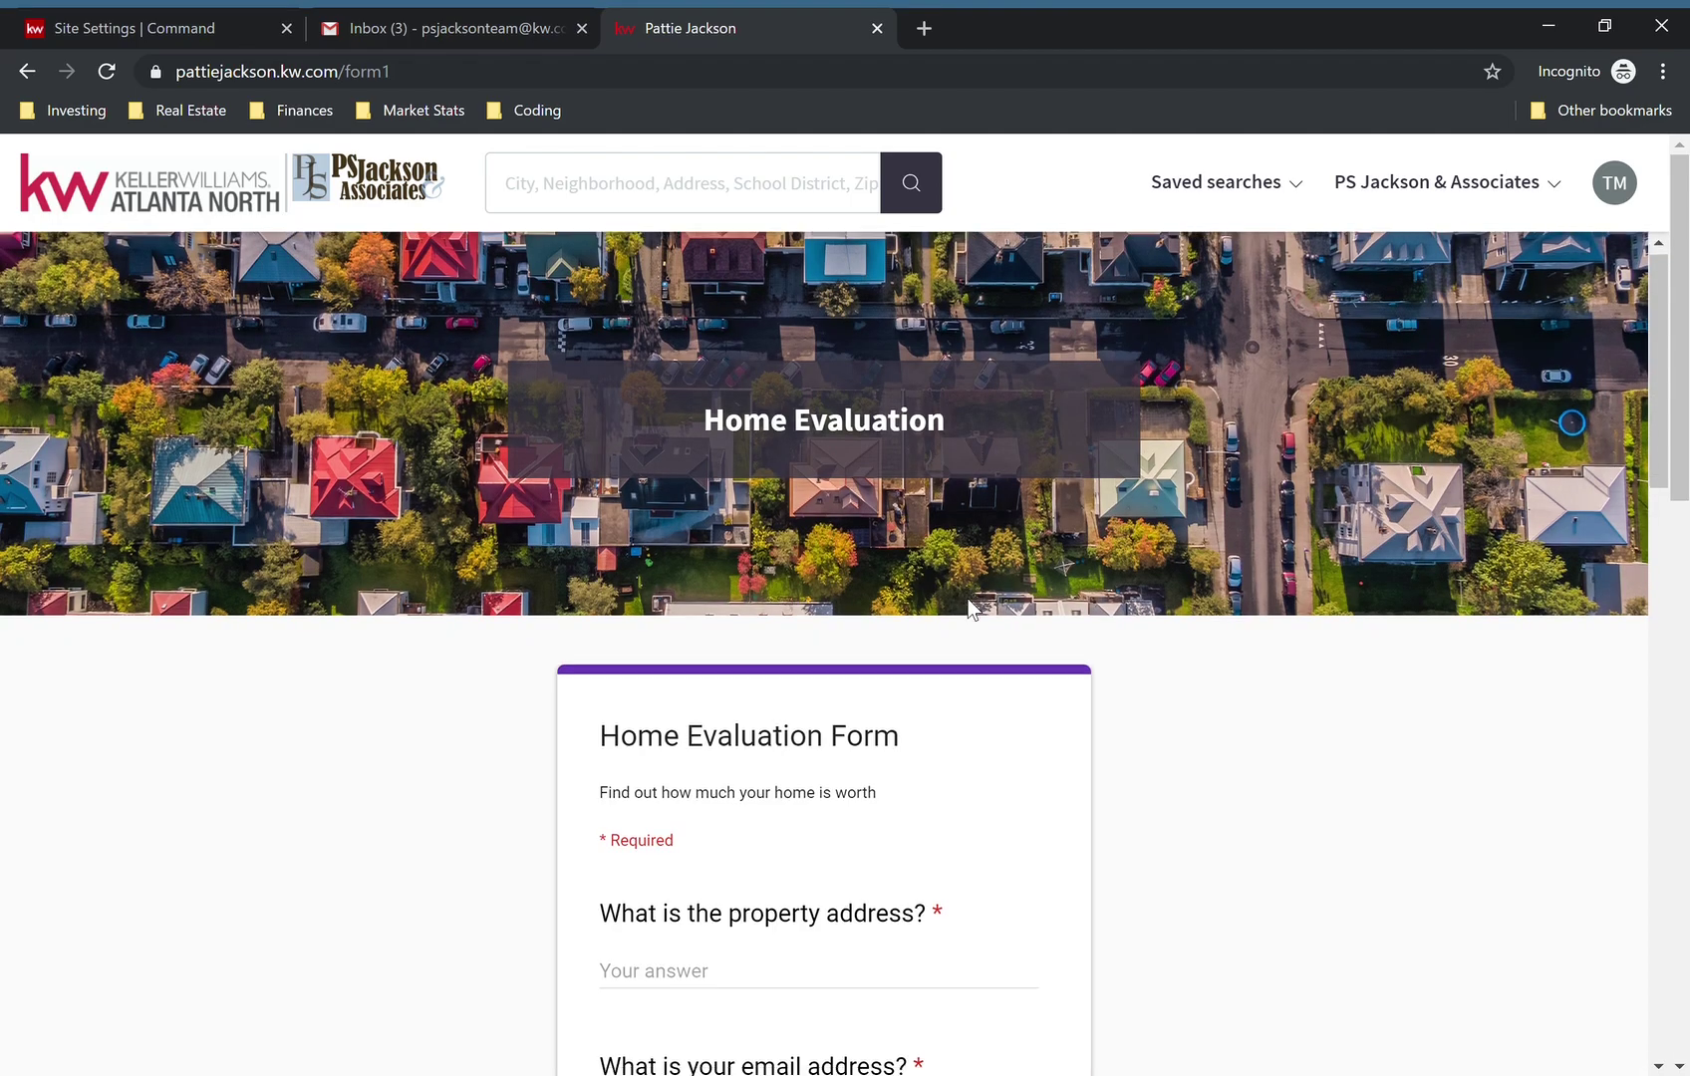
{"action": "scroll", "coordinate": [968, 599], "scroll_direction": "down", "scroll_amount": 8}
{"action": "scroll", "coordinate": [968, 600], "scroll_direction": "down", "scroll_amount": 1}
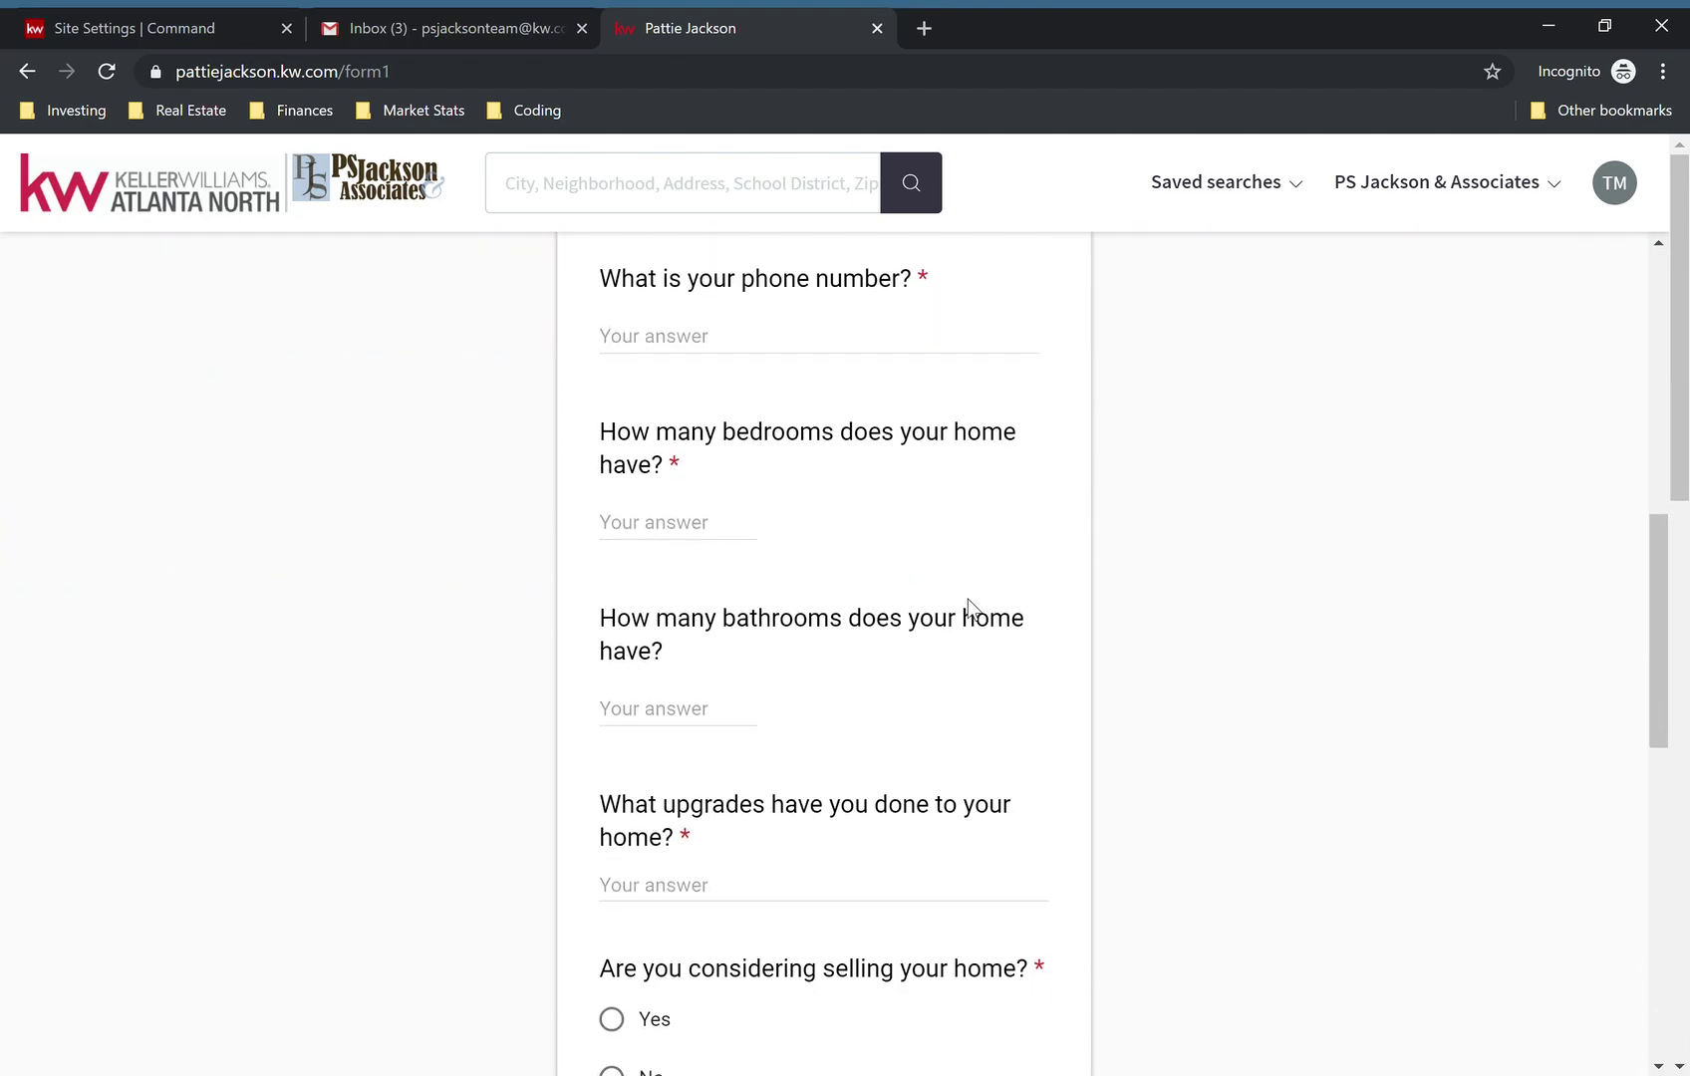
{"action": "scroll", "coordinate": [968, 604], "scroll_direction": "up", "scroll_amount": 6}
- Fill in the test property address, the email address and the phone number fields
{"action": "left_click", "coordinate": [816, 649]}
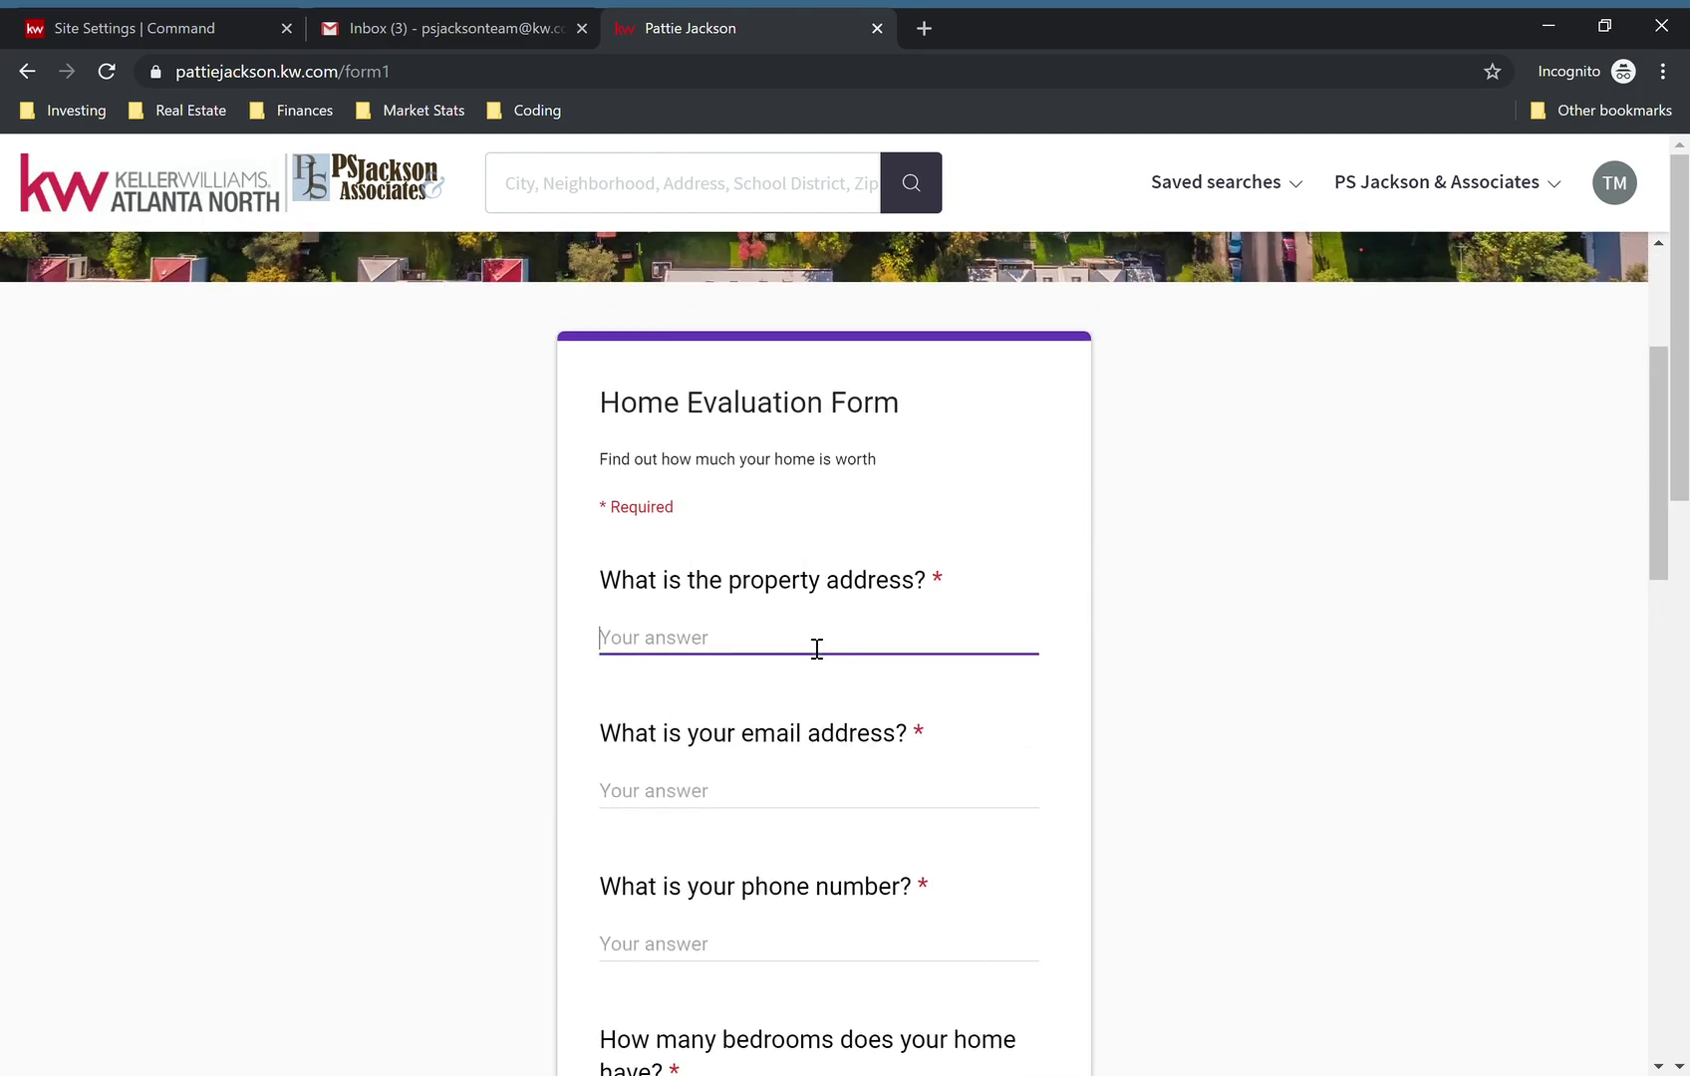
{"action": "type", "text": "1234 Home Street"}
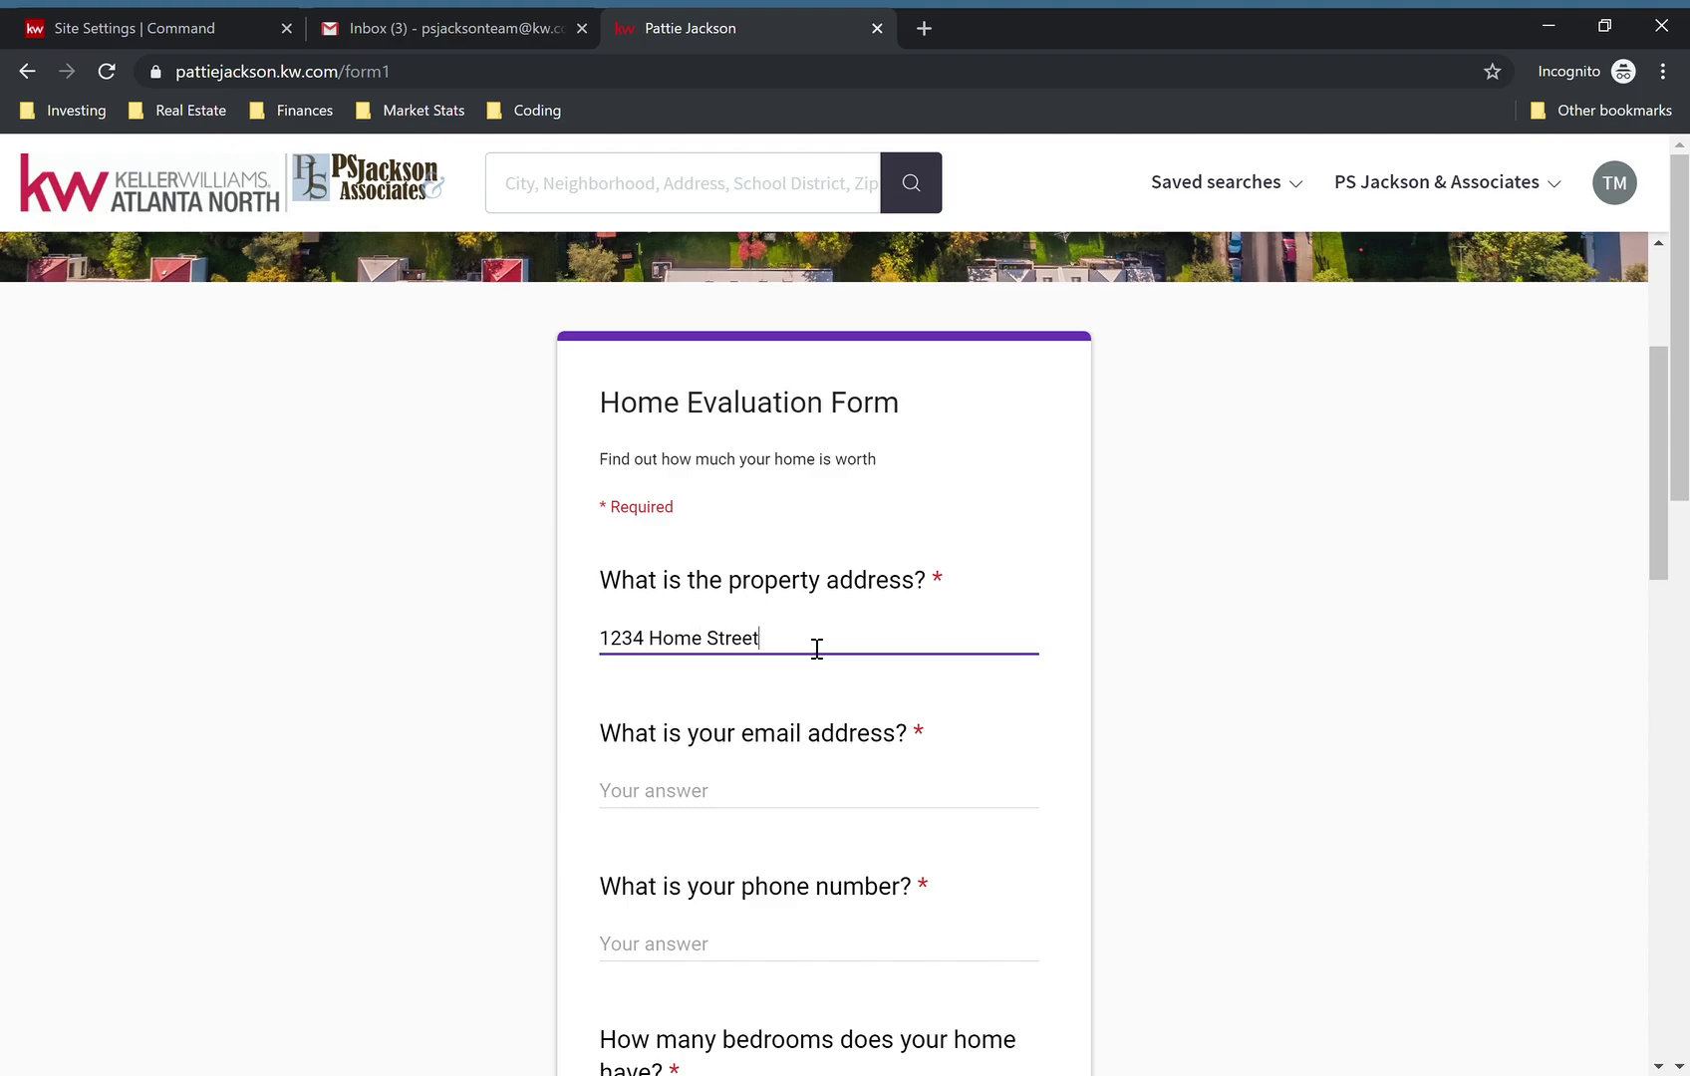
{"action": "left_click", "coordinate": [735, 794]}
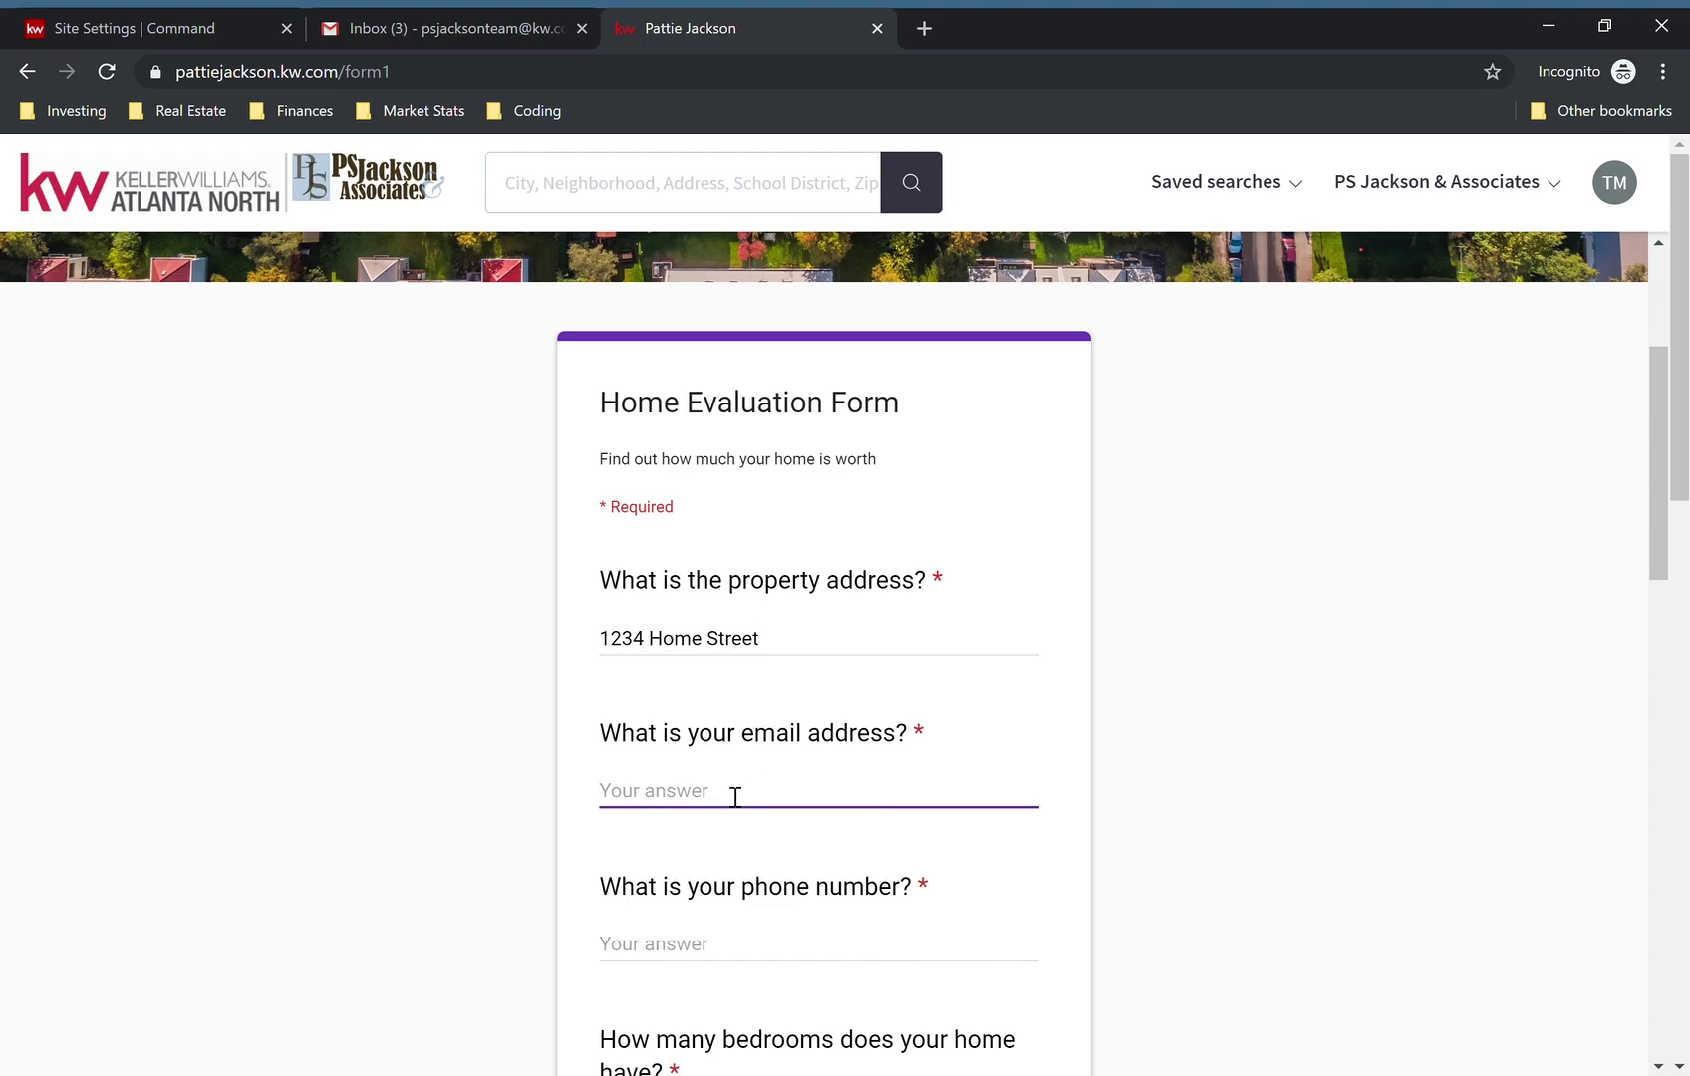
{"action": "scroll", "coordinate": [734, 797], "scroll_direction": "down", "scroll_amount": 3}
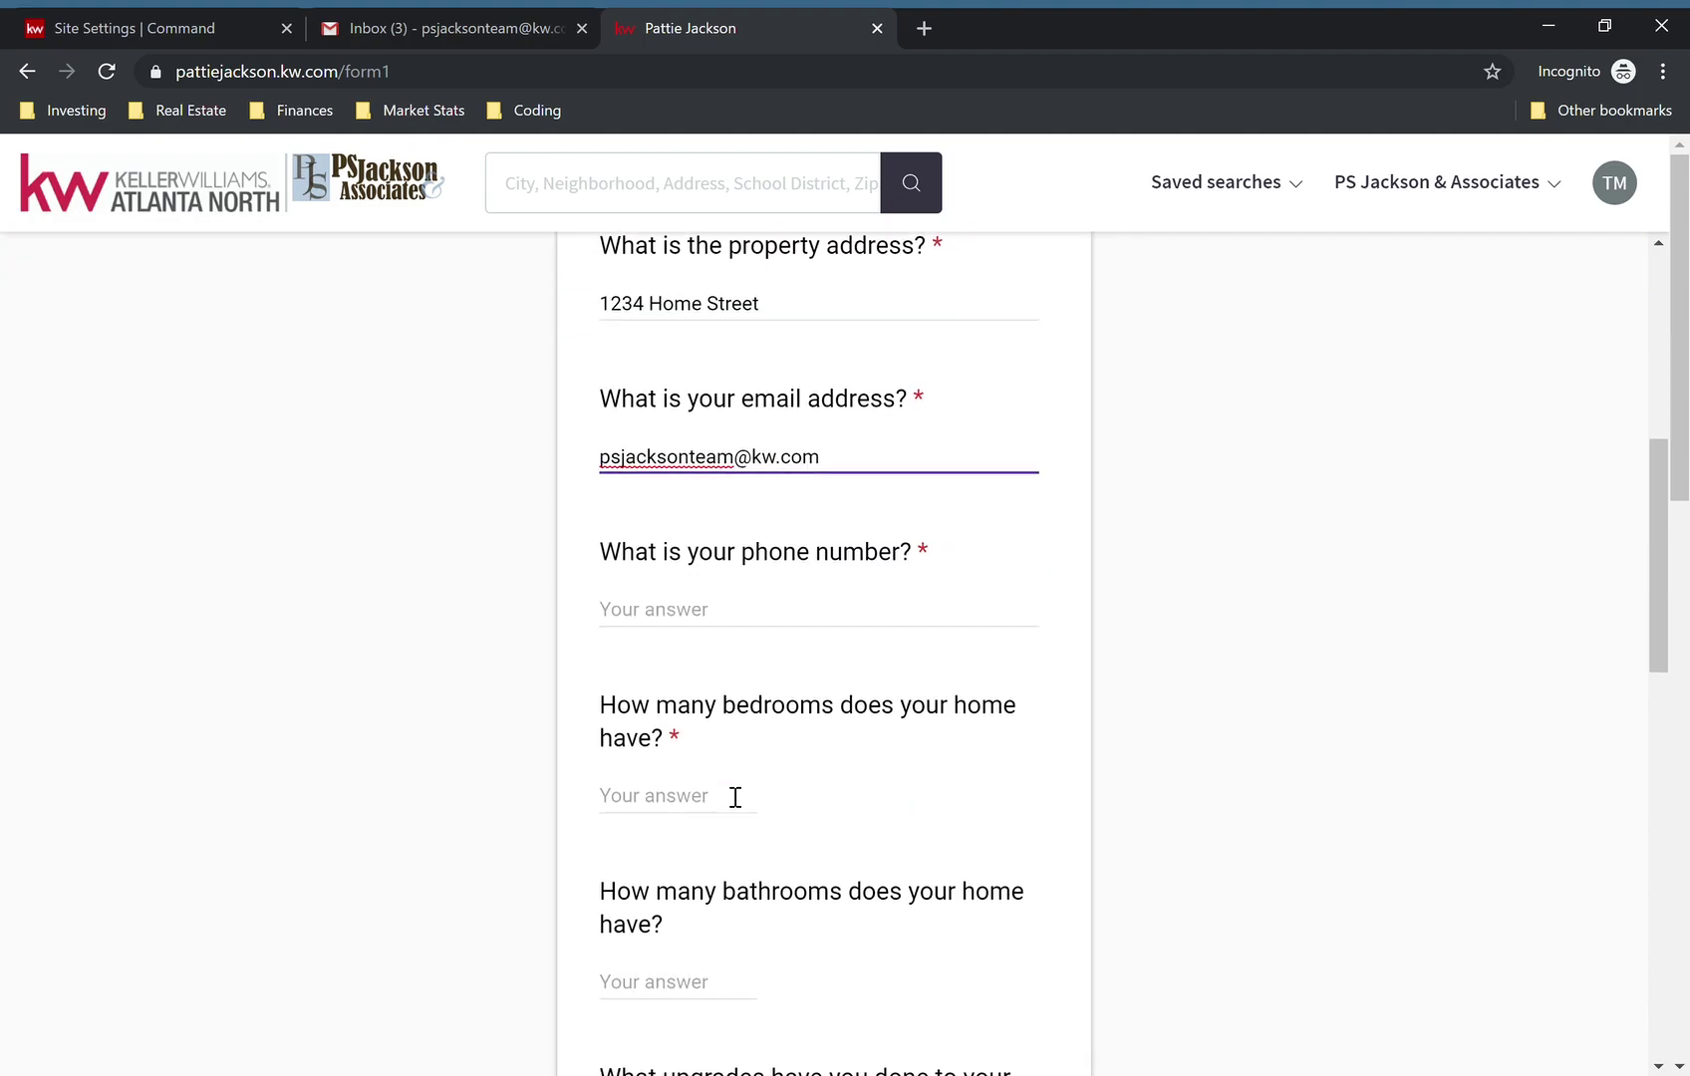
{"action": "left_click", "coordinate": [715, 623]}
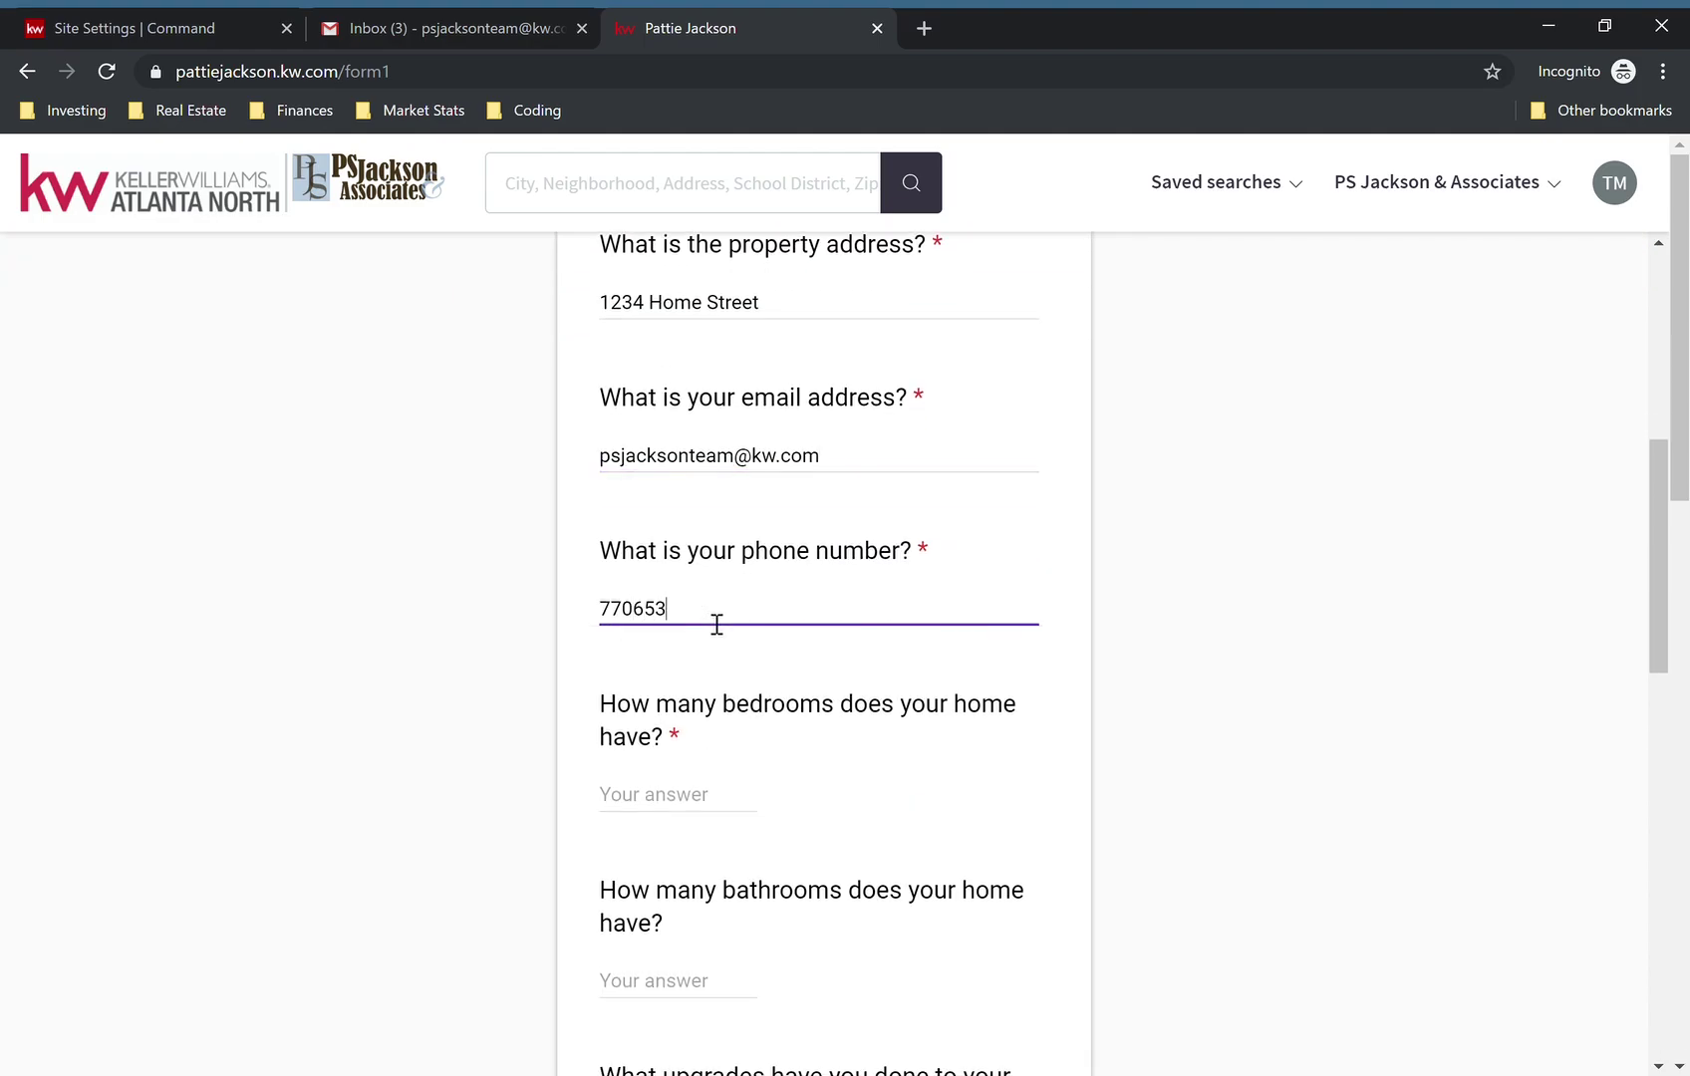
- Answer 4 bedrooms, 3 bathrooms and 'Renovated Bath' for upgrades
{"action": "left_click", "coordinate": [687, 812]}
{"action": "type", "text": "4"}
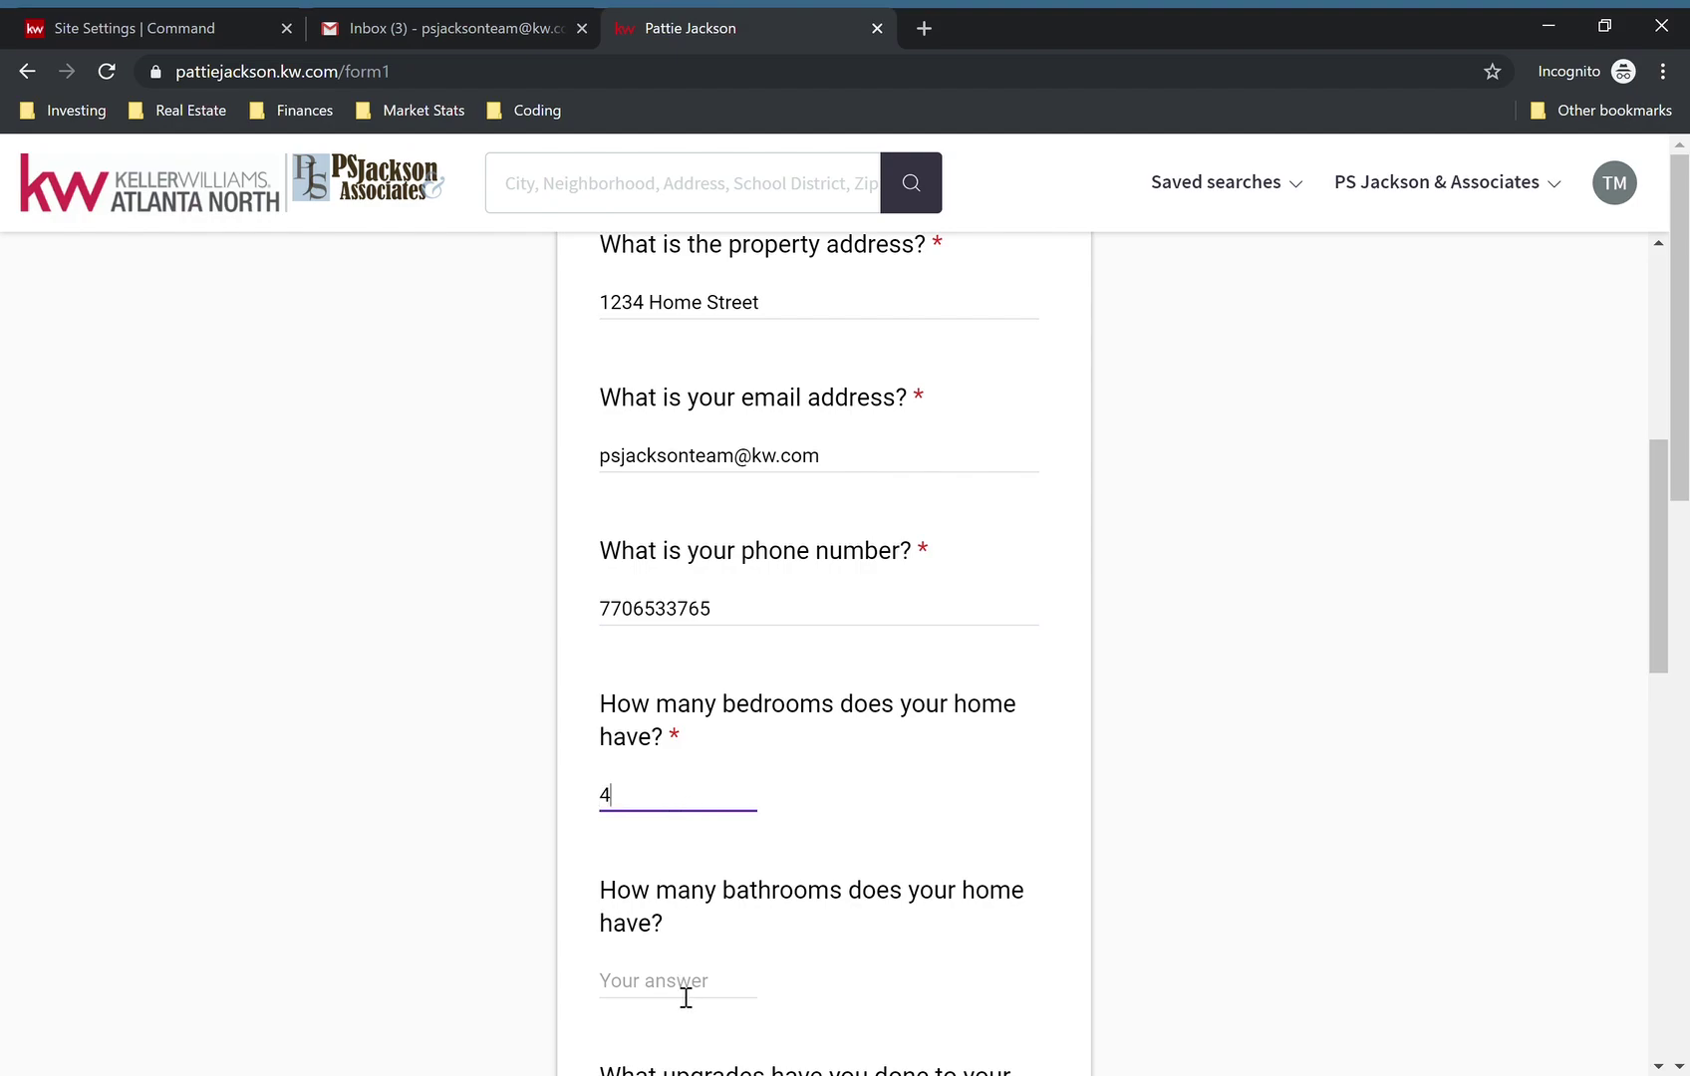
{"action": "left_click", "coordinate": [686, 997]}
{"action": "scroll", "coordinate": [686, 997], "scroll_direction": "down", "scroll_amount": 3}
{"action": "type", "text": "3"}
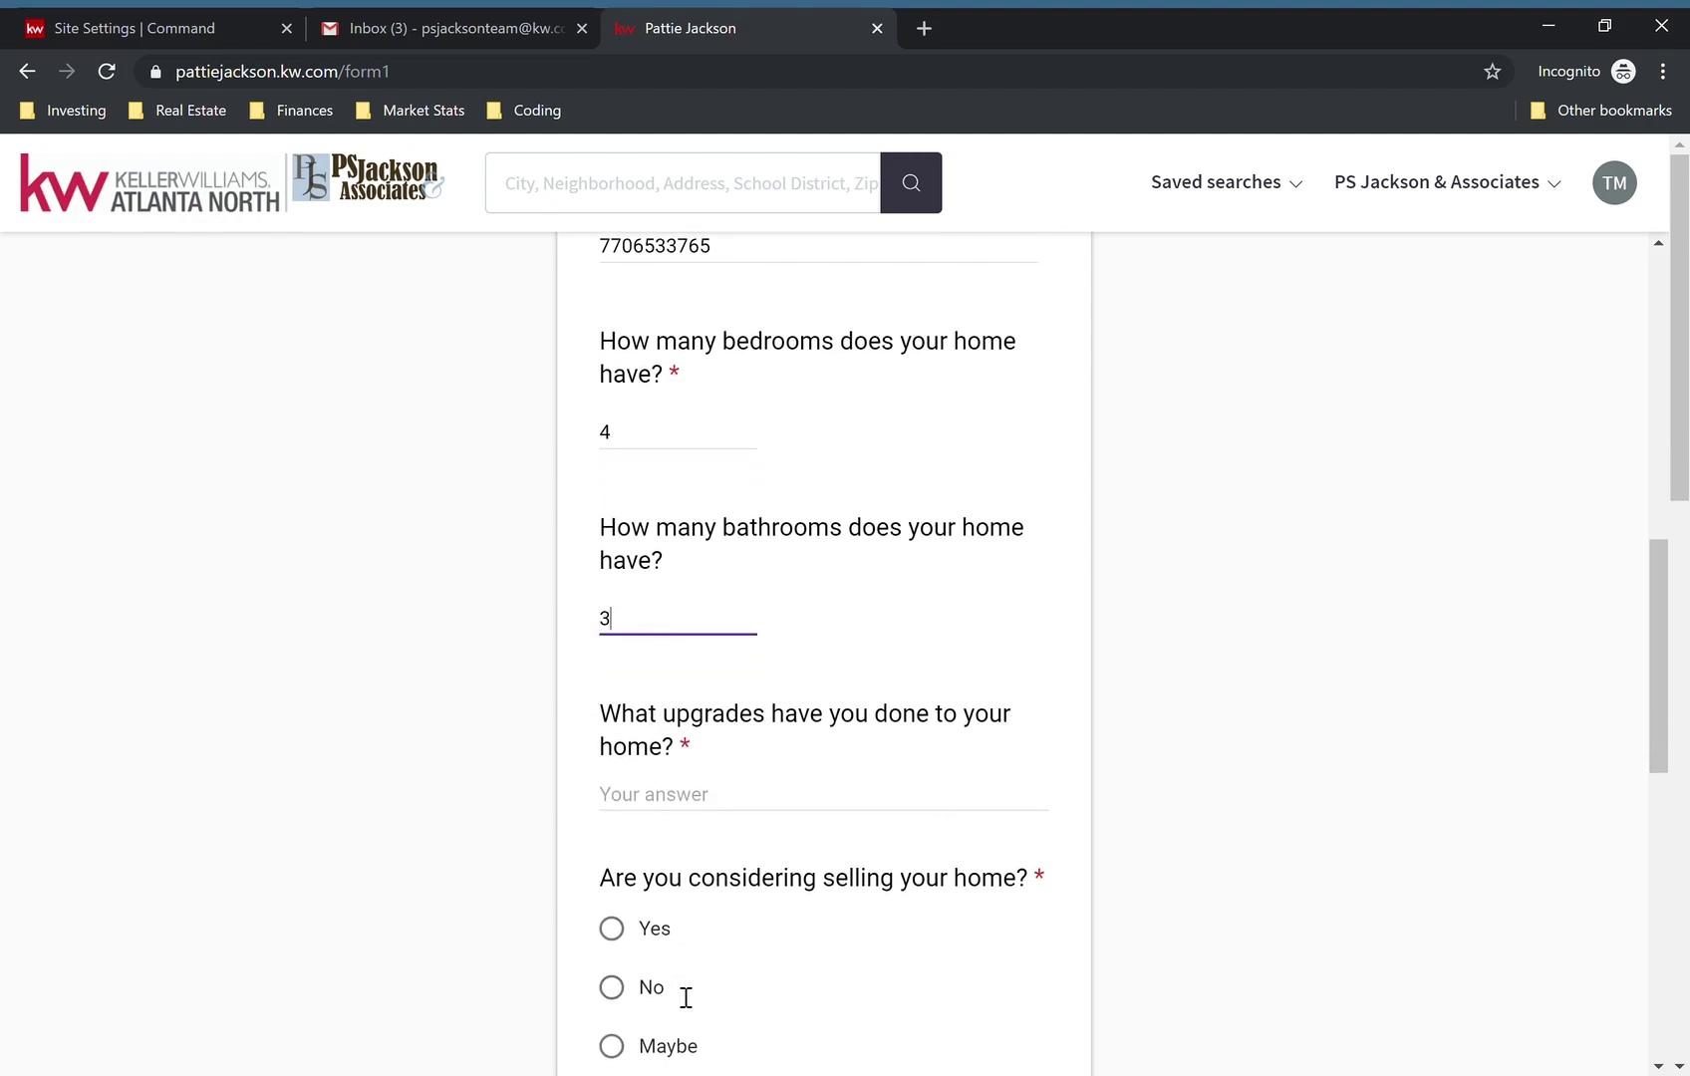
{"action": "left_click", "coordinate": [718, 805]}
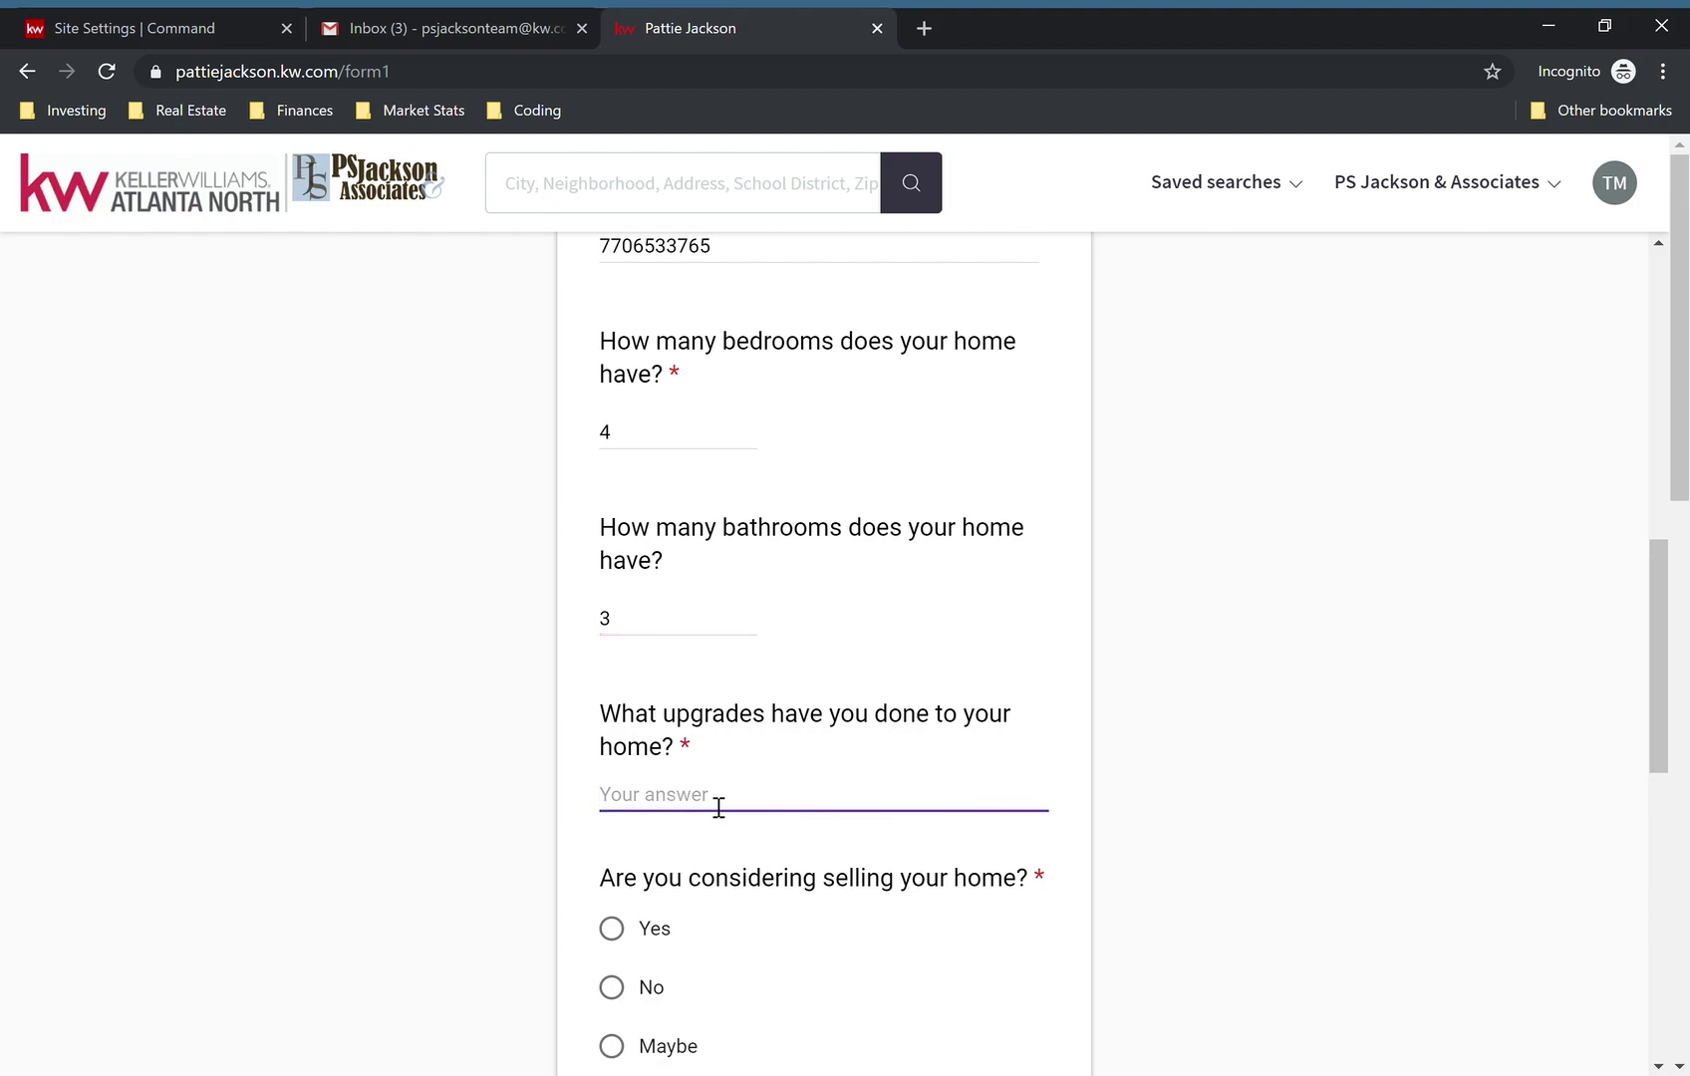
{"action": "type", "text": "Renovated Bathroom"}
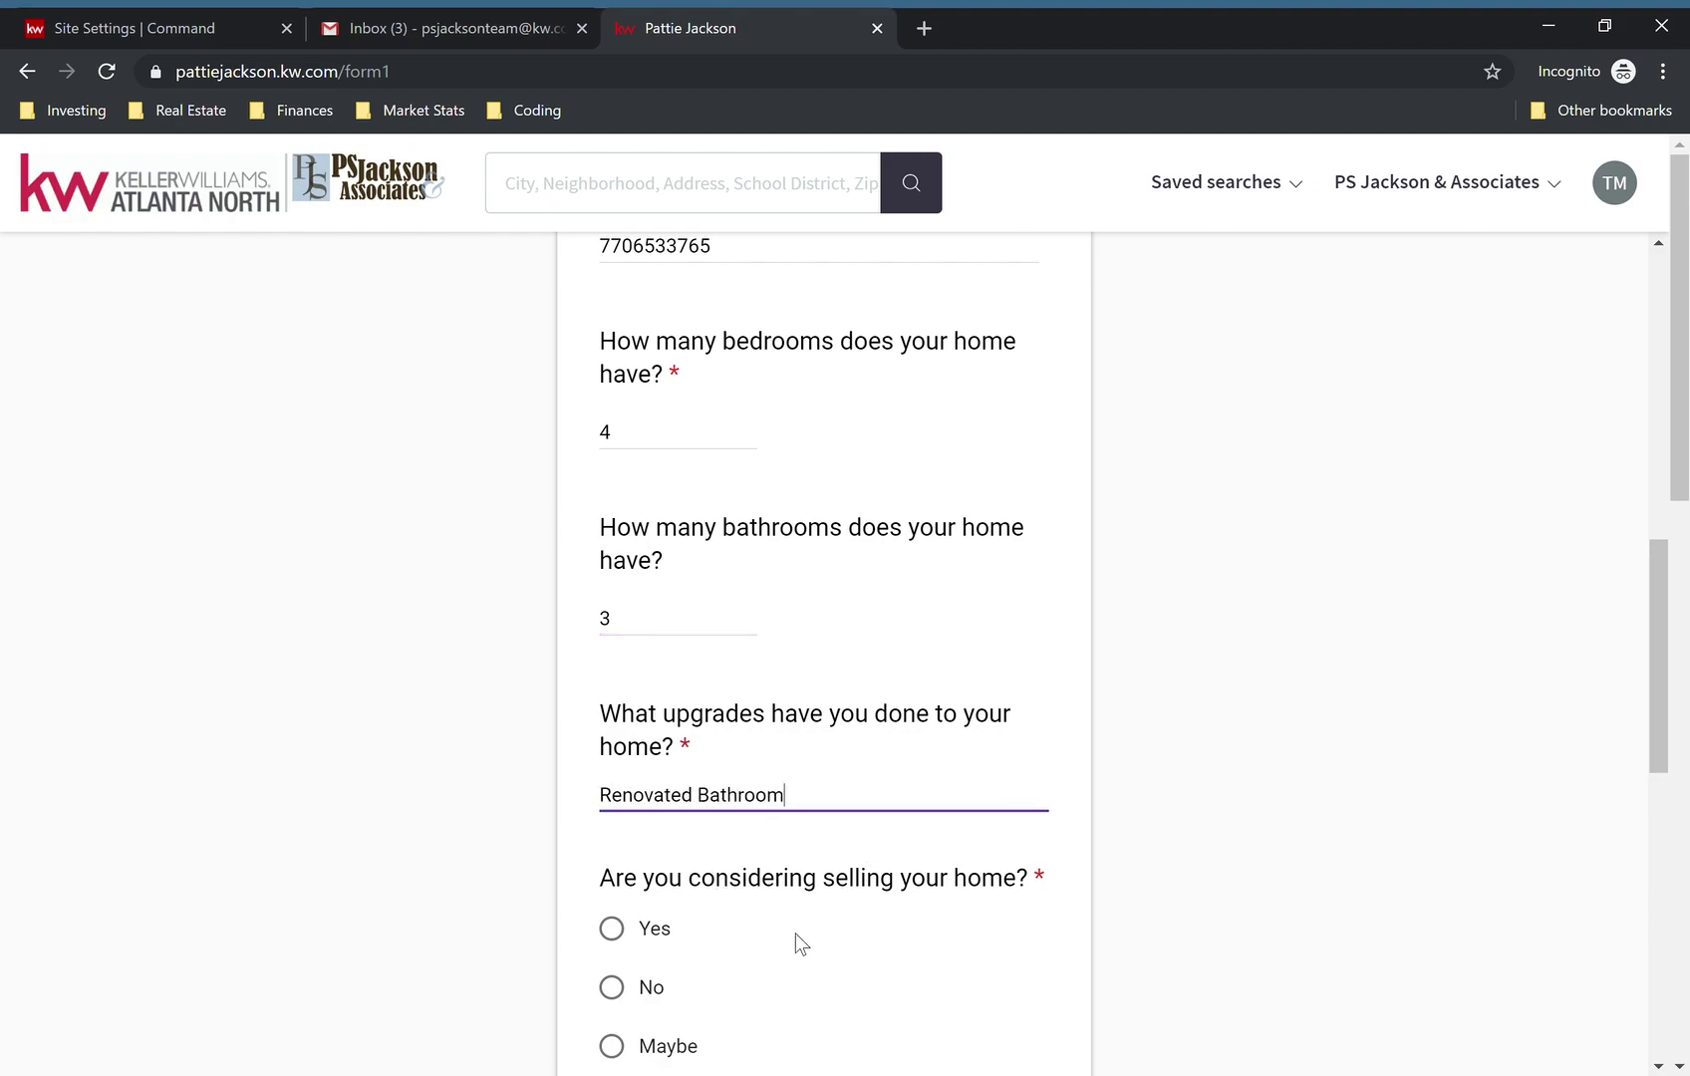
- Answer Yes to considering selling and enter 11/15/2019 as the sell-by date
{"action": "scroll", "coordinate": [915, 595], "scroll_direction": "down", "scroll_amount": 2}
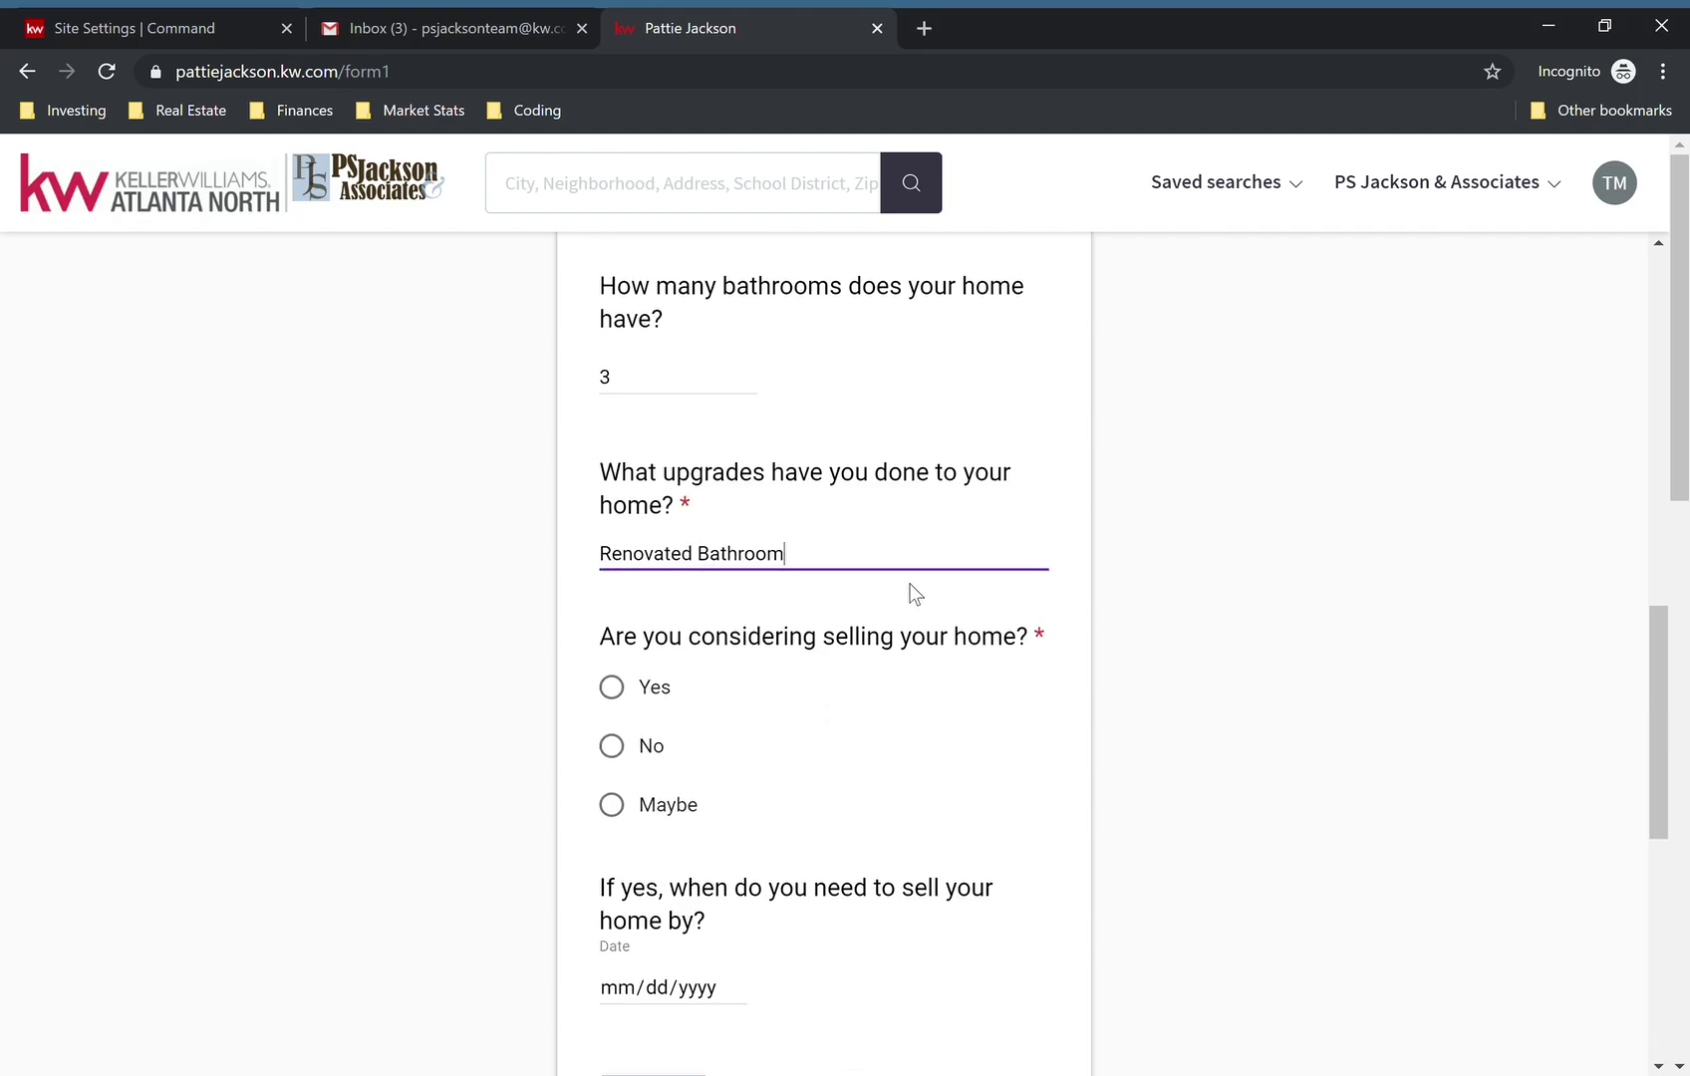
{"action": "scroll", "coordinate": [915, 595], "scroll_direction": "down", "scroll_amount": 1}
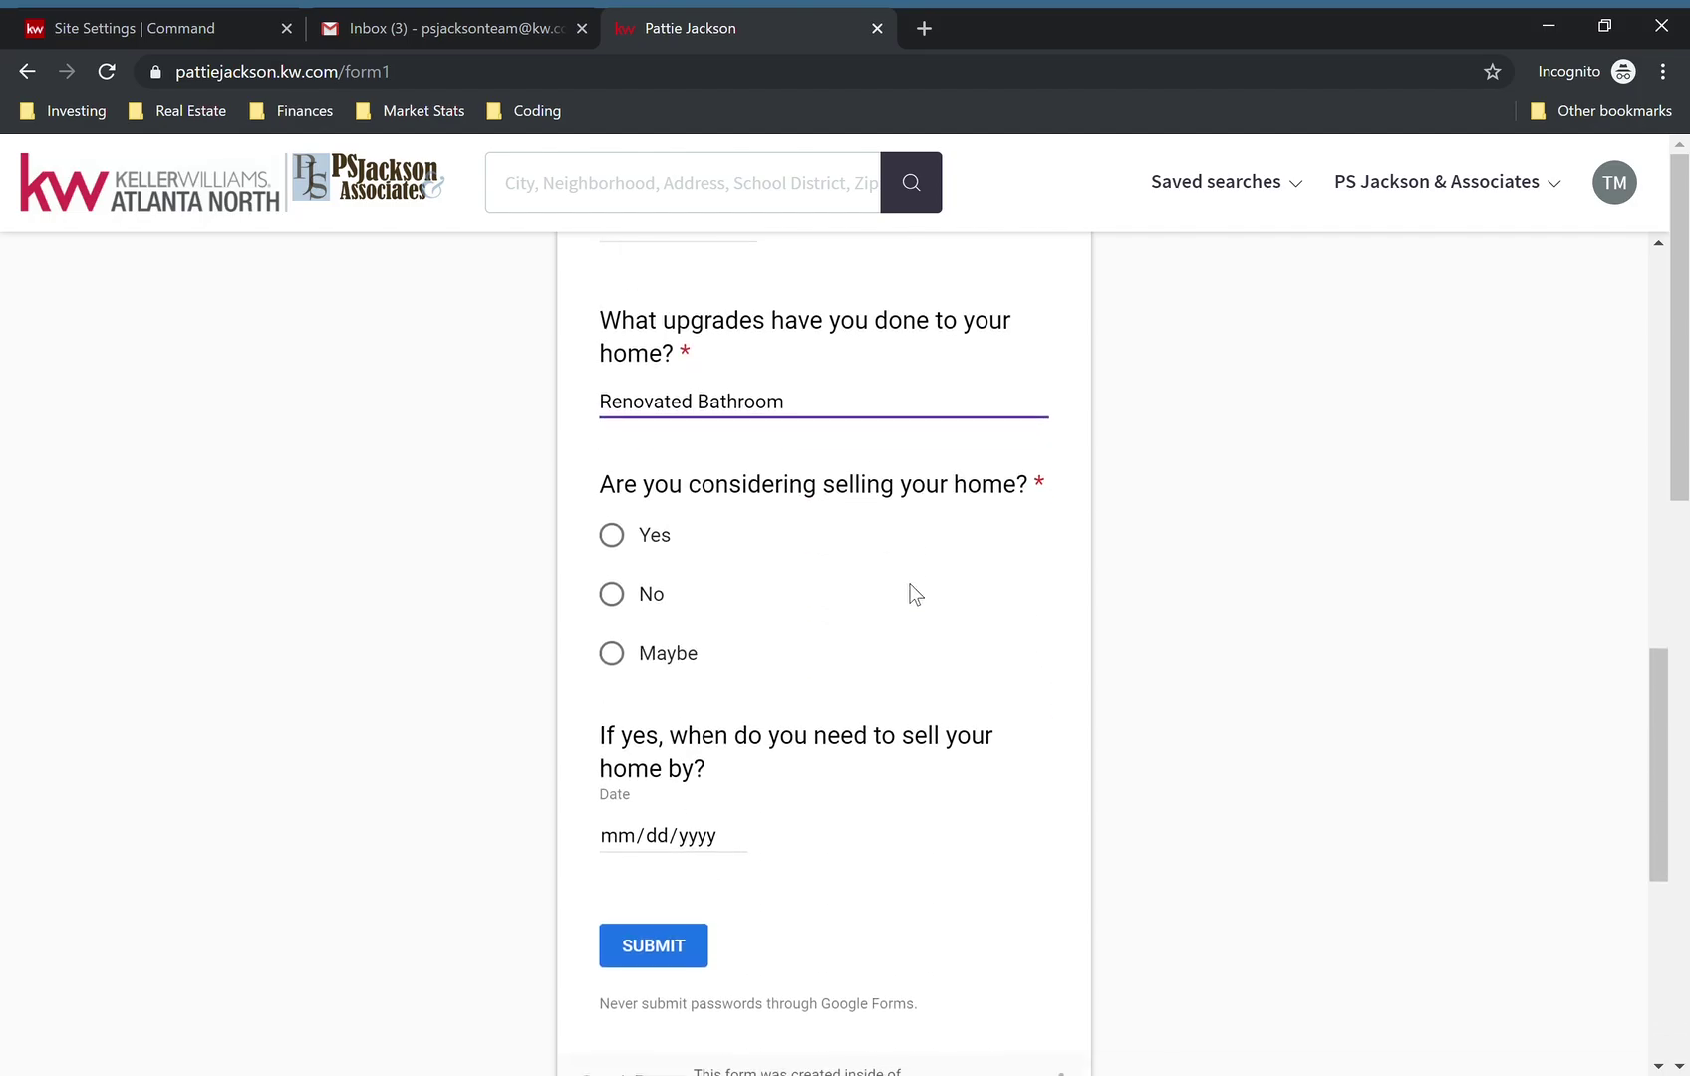
{"action": "left_click", "coordinate": [620, 543]}
{"action": "left_click", "coordinate": [619, 837]}
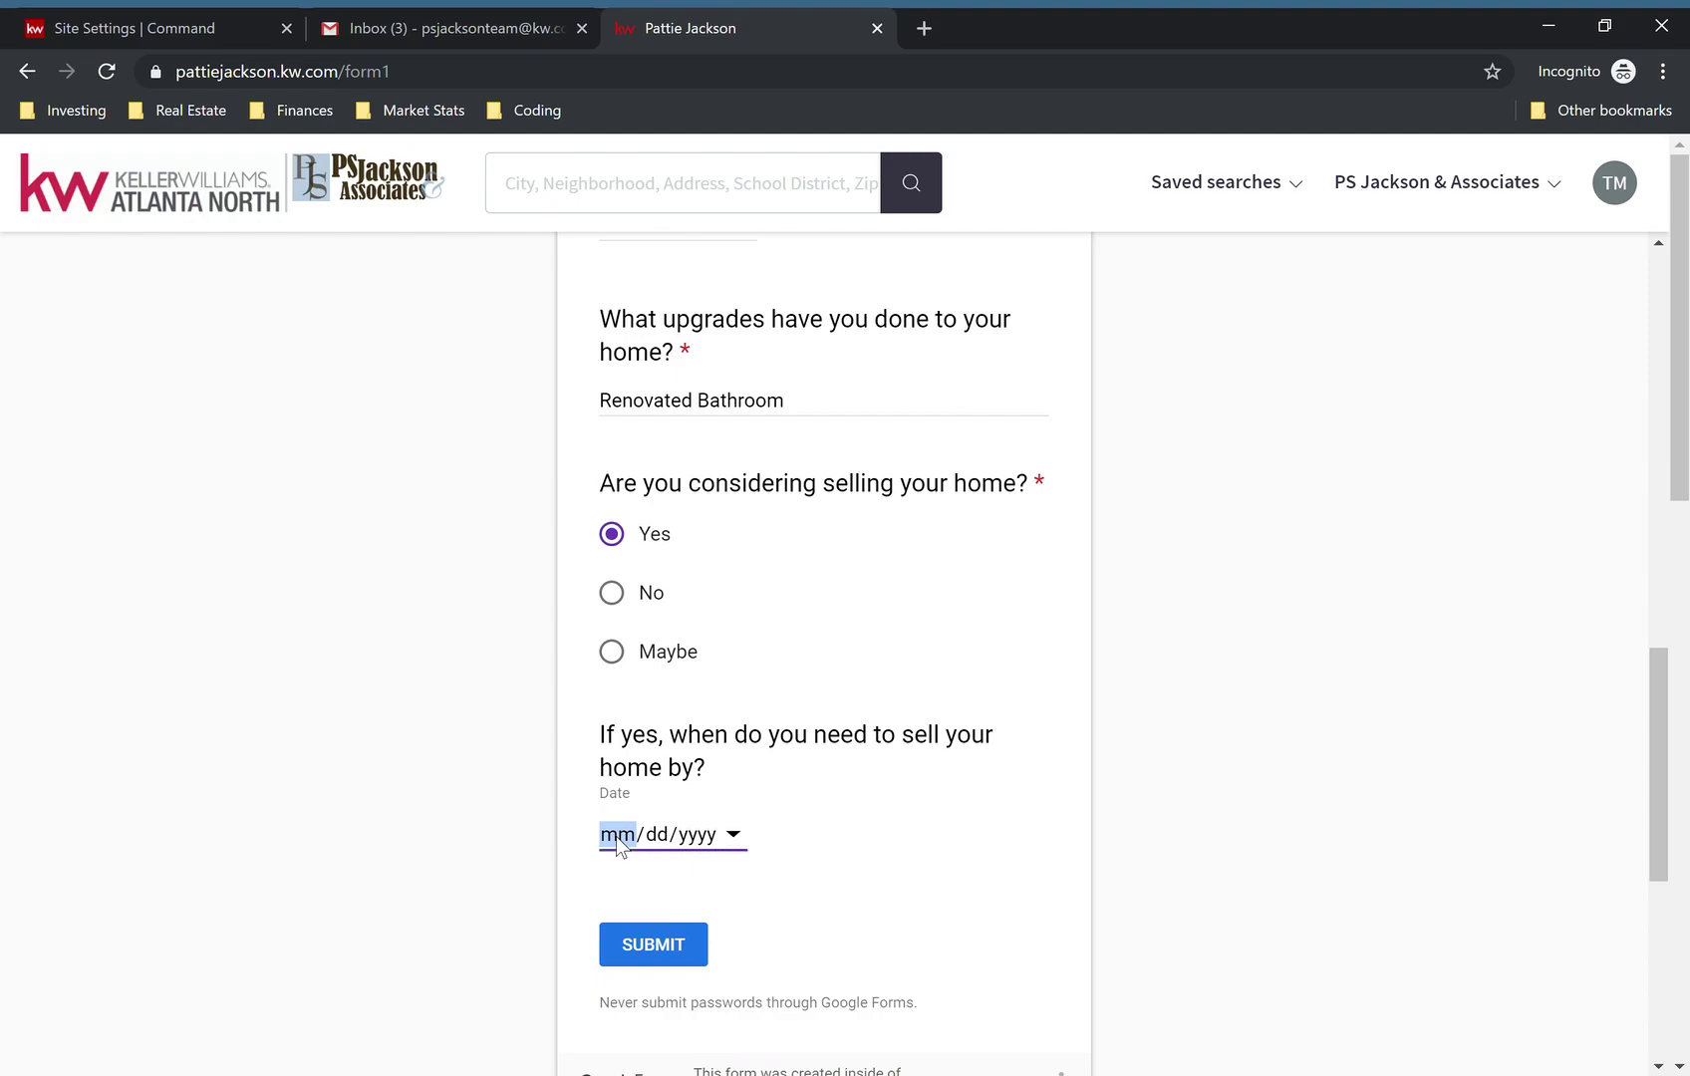
{"action": "type", "text": "11/15/2"}
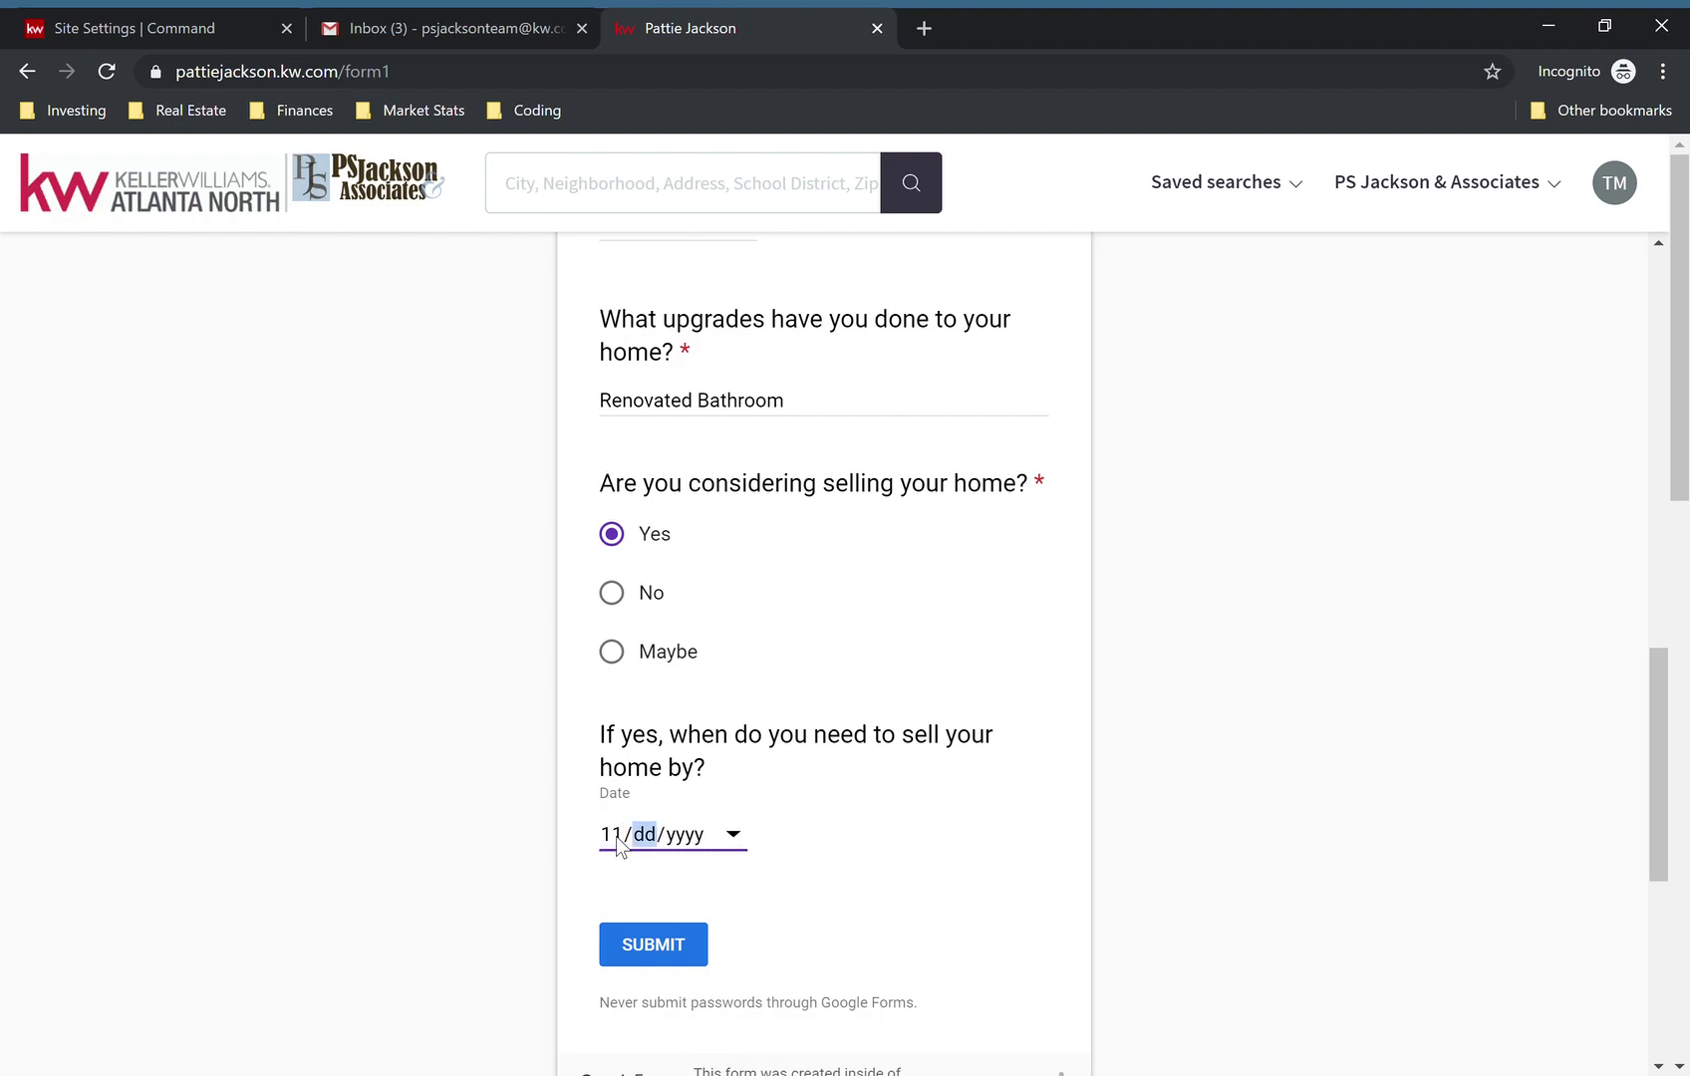
{"action": "type", "text": "019"}
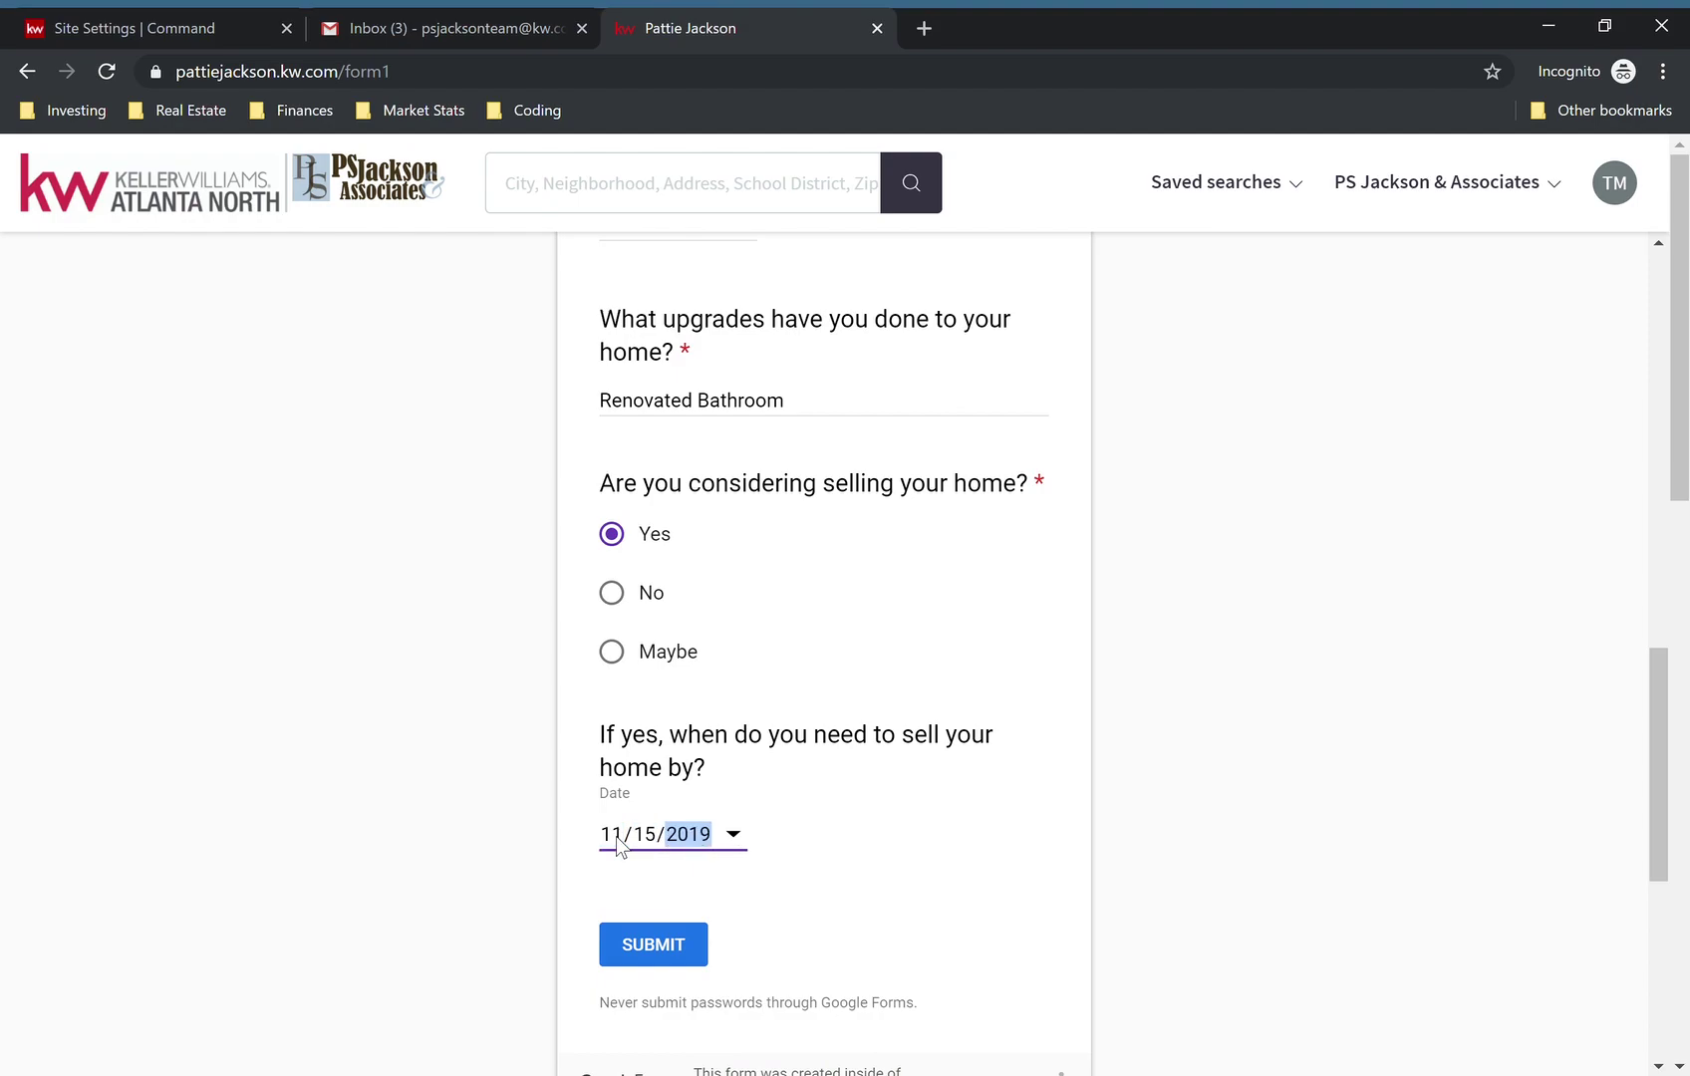
{"action": "scroll", "coordinate": [887, 889], "scroll_direction": "down", "scroll_amount": 3}
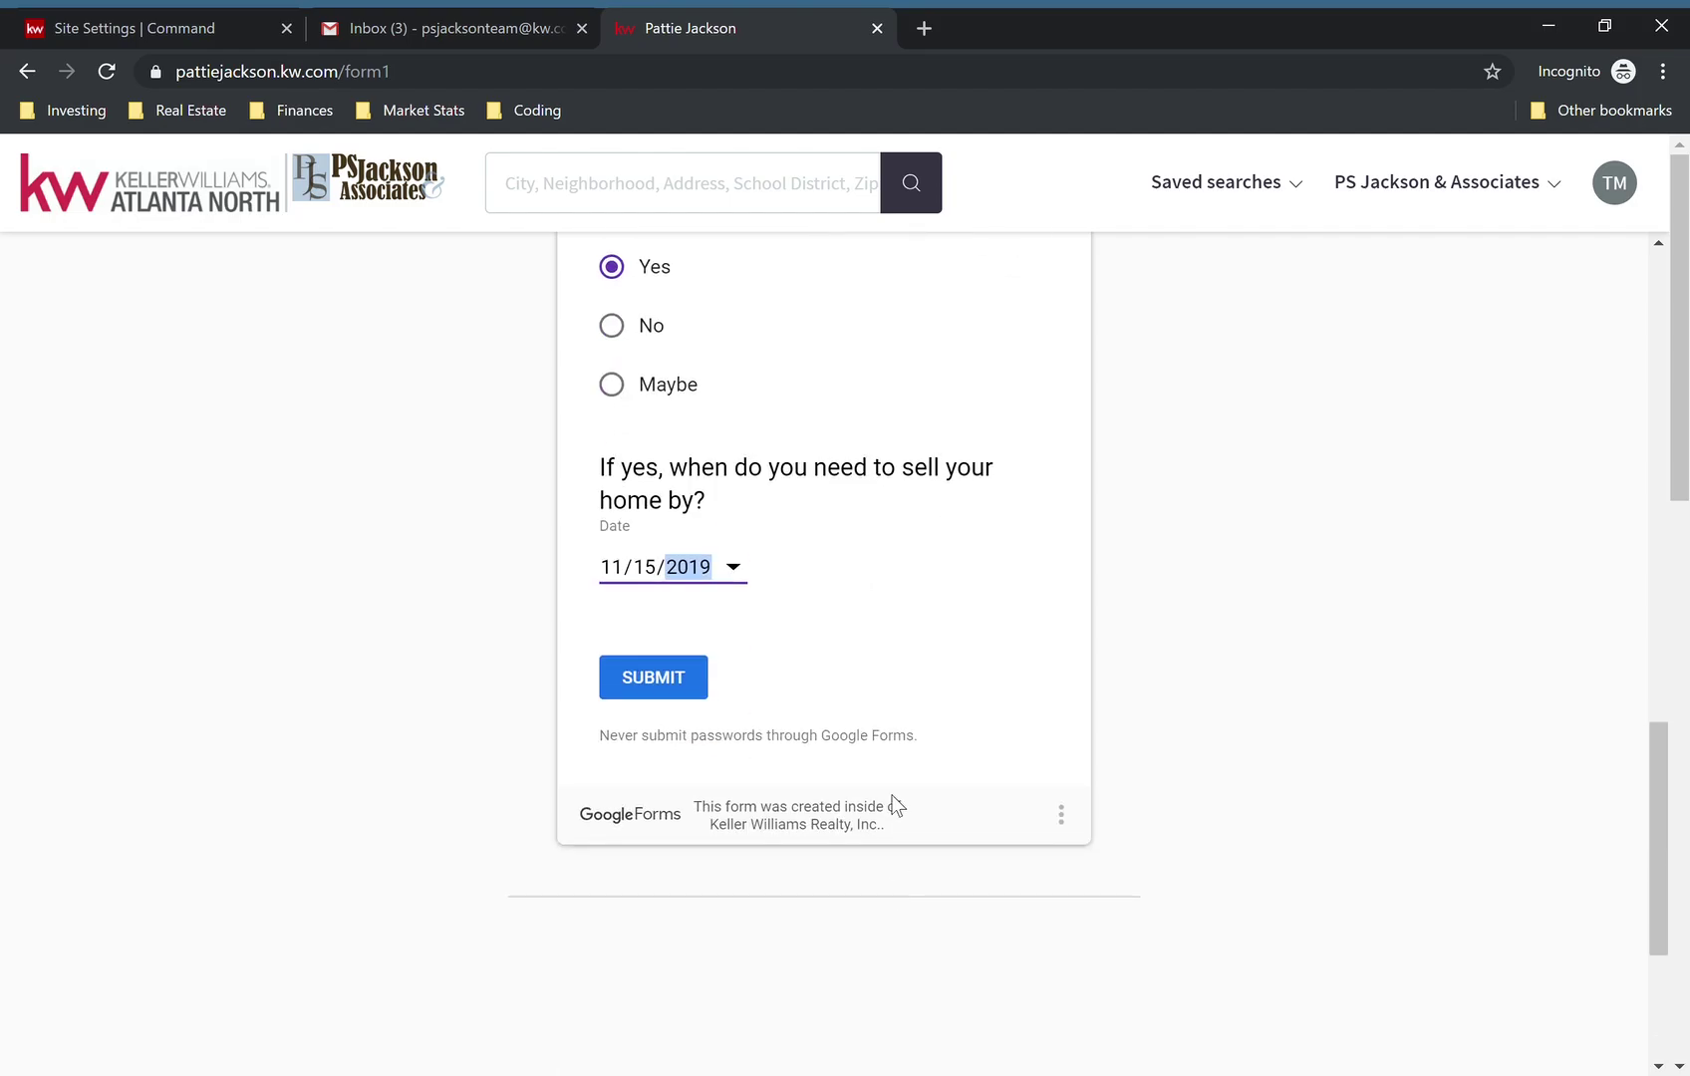
{"action": "left_click", "coordinate": [648, 682]}
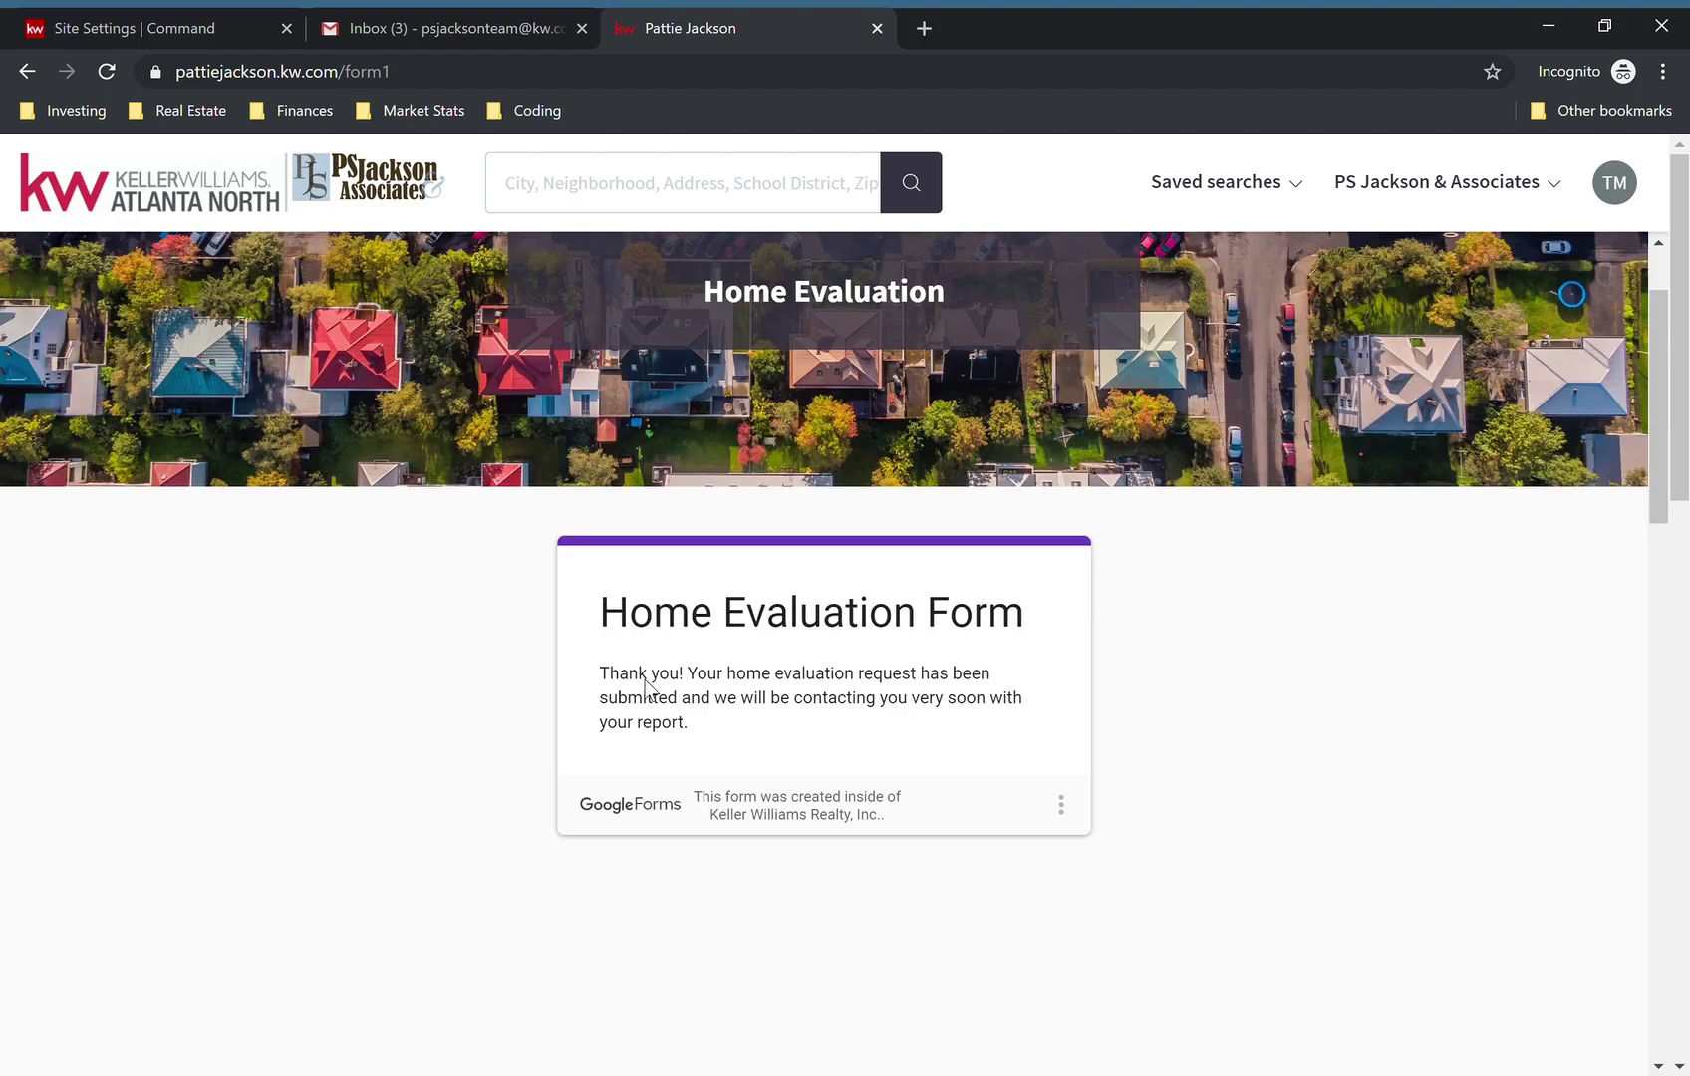
{"action": "scroll", "coordinate": [650, 688], "scroll_direction": "down", "scroll_amount": 3}
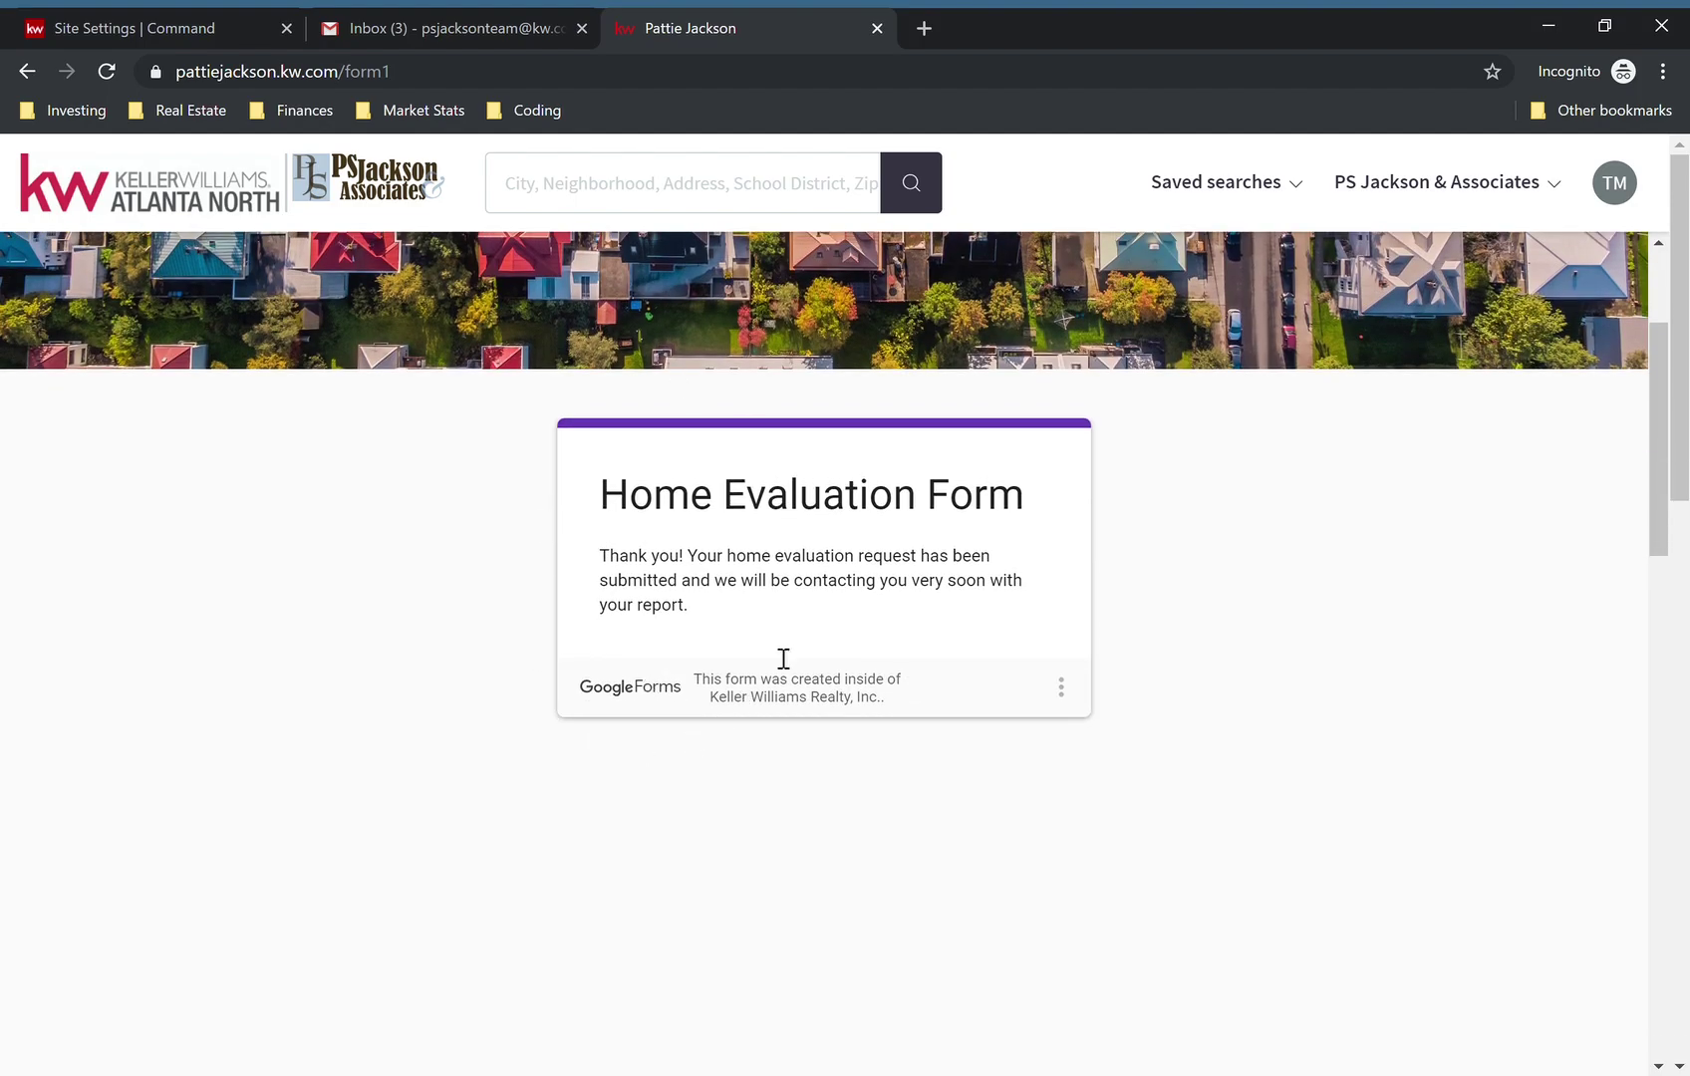
{"action": "left_click_drag", "start_coordinate": [600, 556], "coordinate": [737, 610]}
{"action": "left_click", "coordinate": [739, 612]}
{"action": "scroll", "coordinate": [954, 645], "scroll_direction": "up", "scroll_amount": 3}
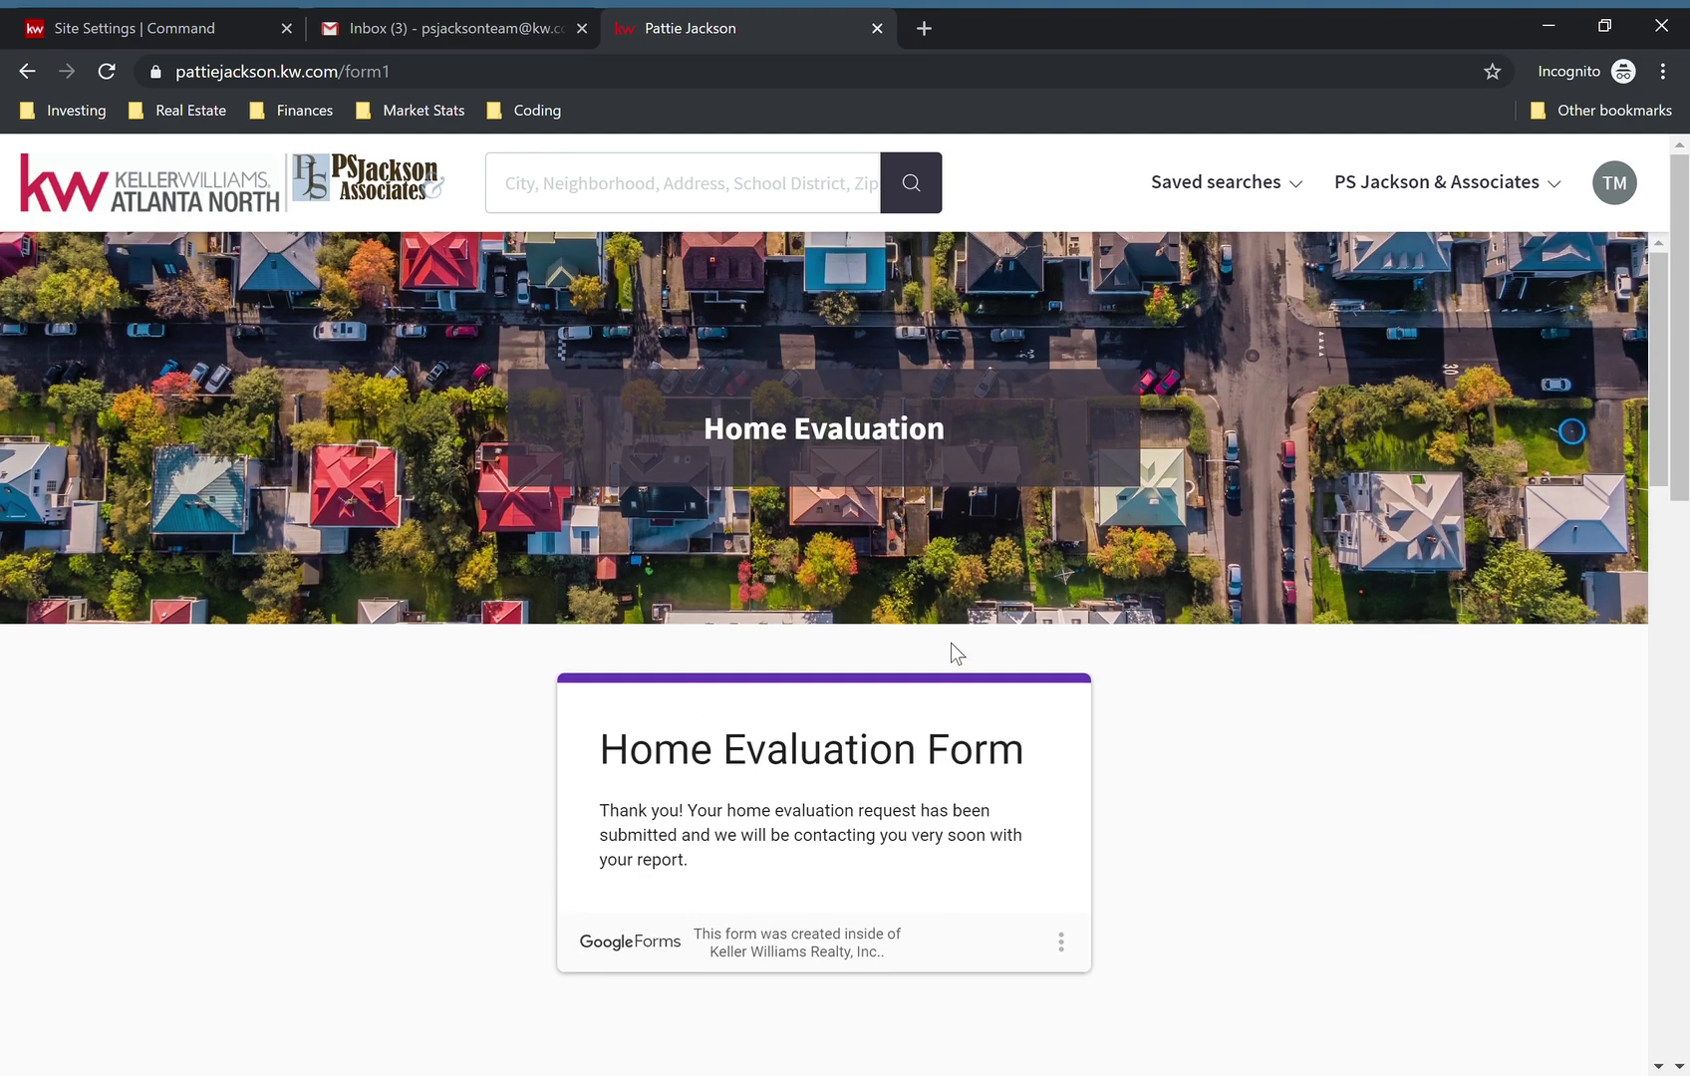
{"action": "scroll", "coordinate": [950, 643], "scroll_direction": "down", "scroll_amount": 1}
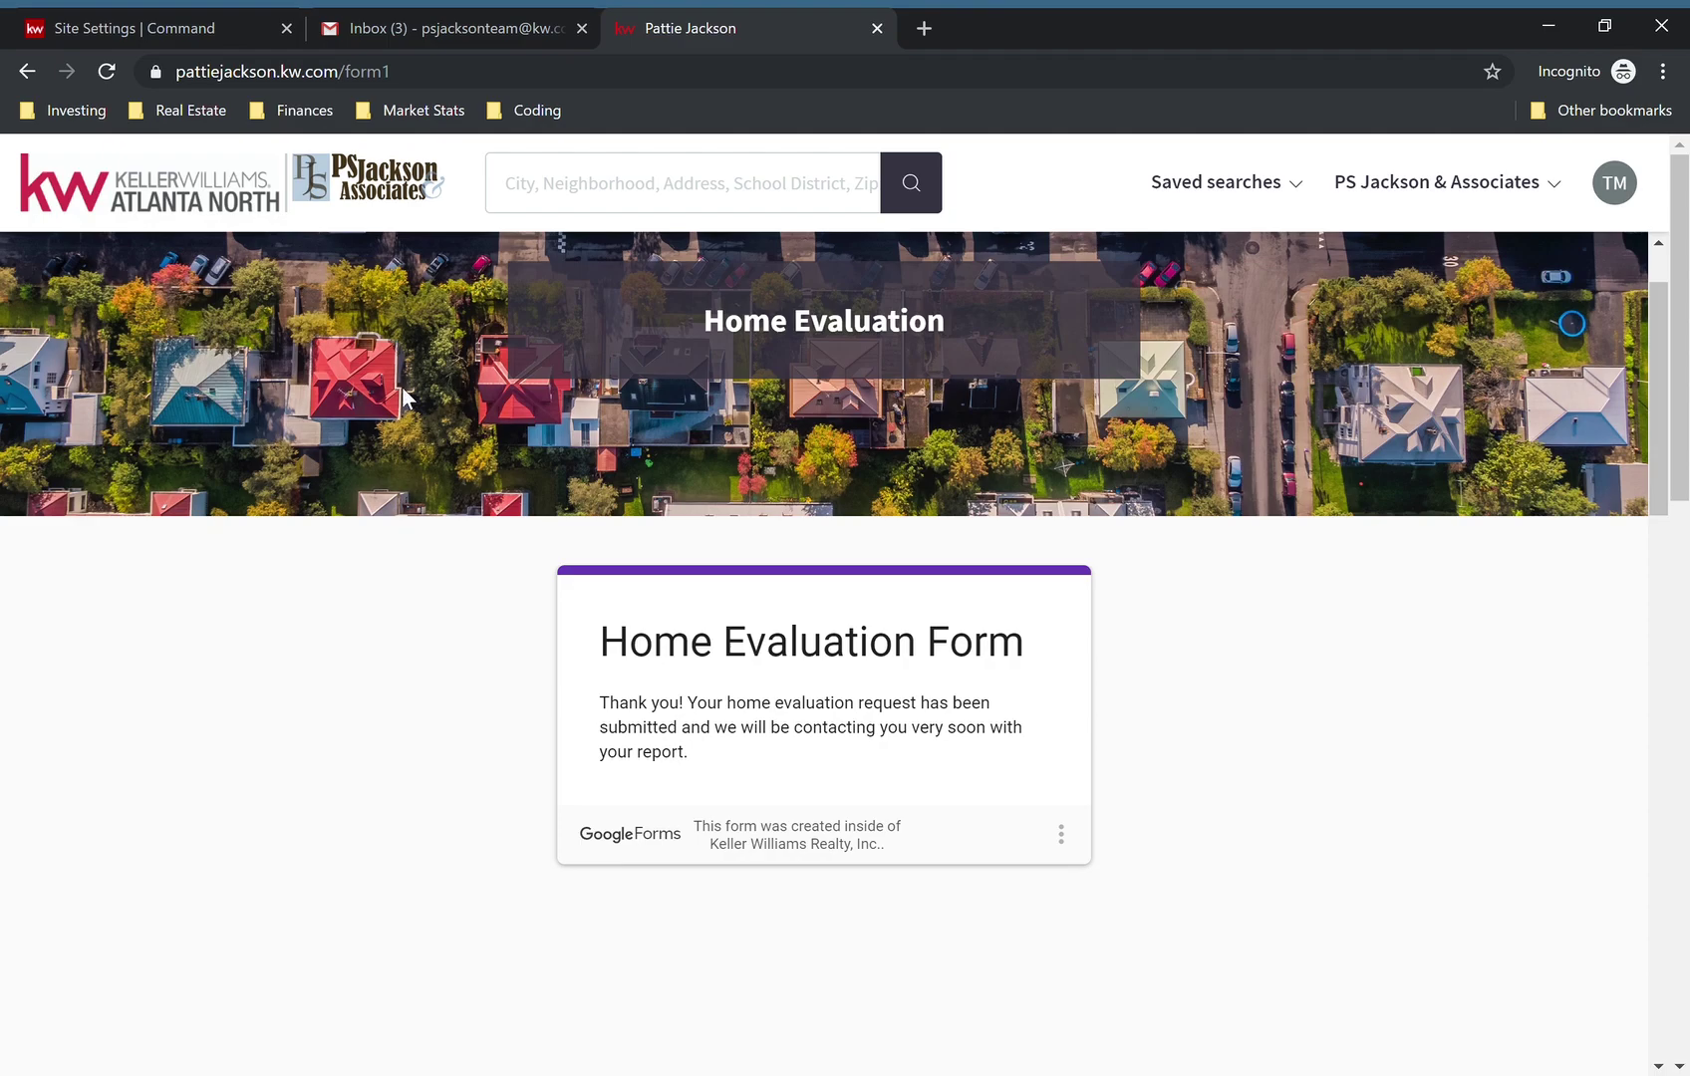
- Reload the Gmail inbox until the Google Forms notification arrives, then open its response summary
{"action": "left_click", "coordinate": [486, 25]}
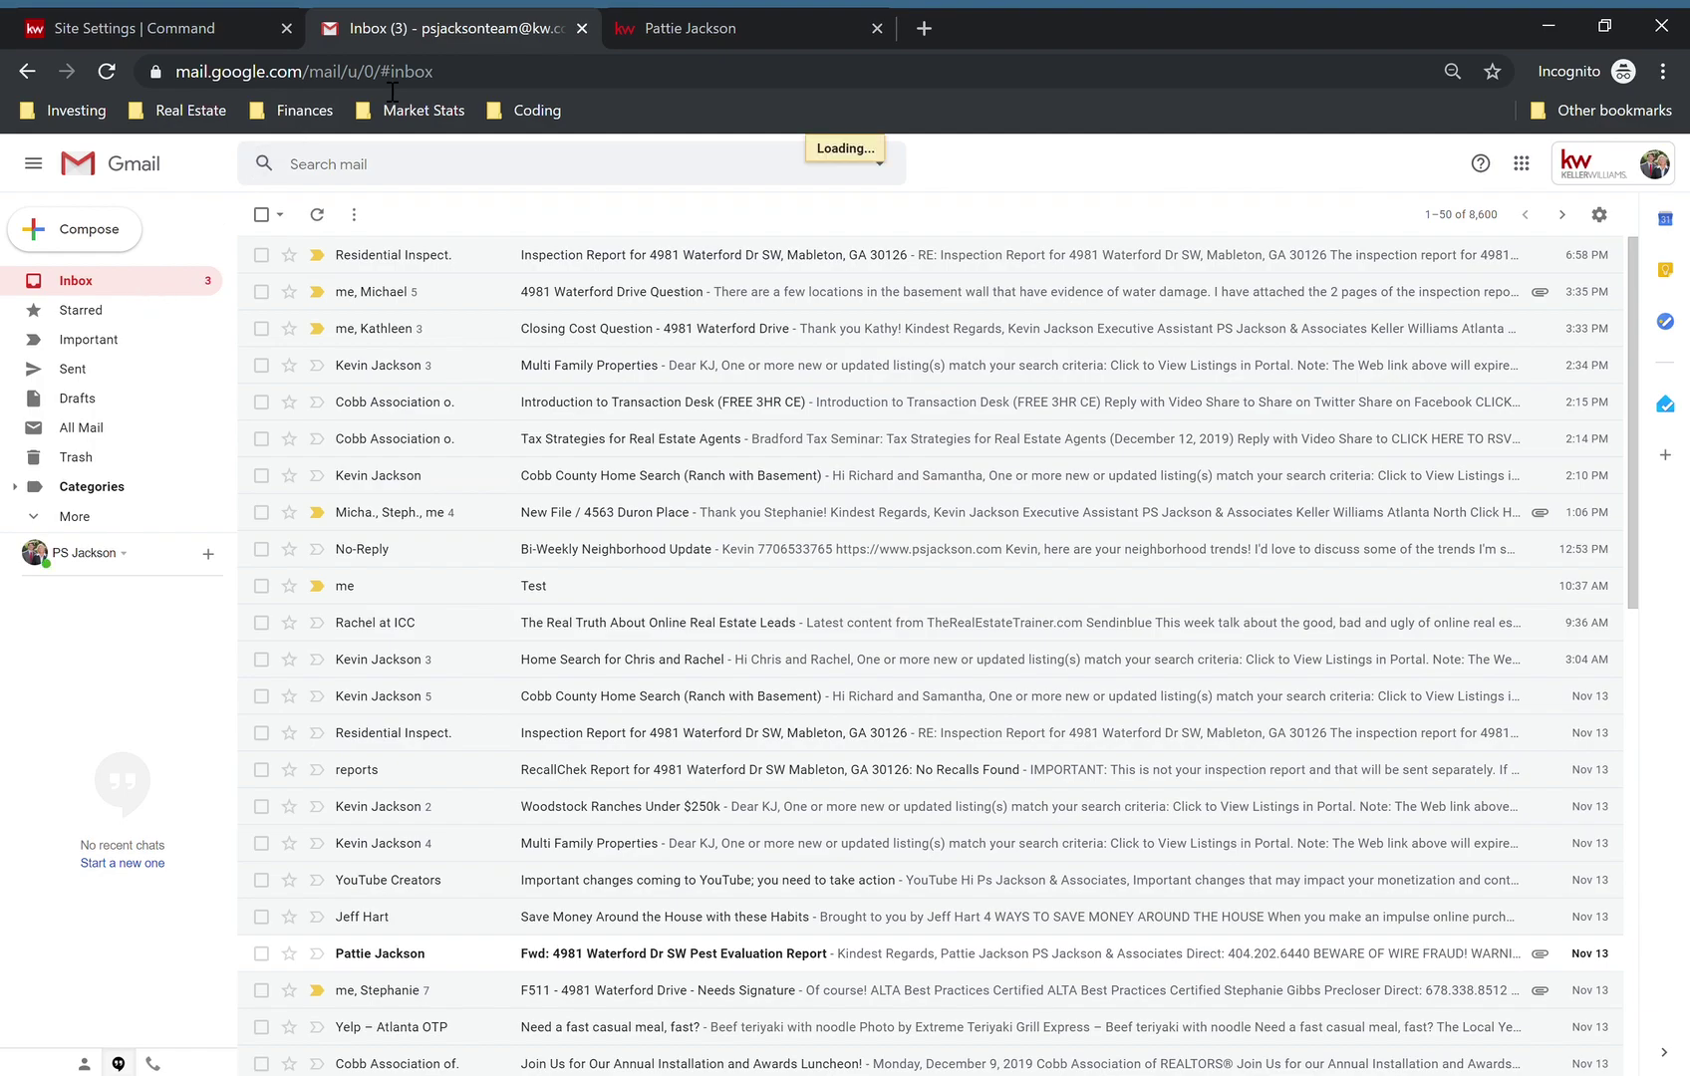
{"action": "left_click", "coordinate": [533, 86]}
{"action": "key", "text": "Return"}
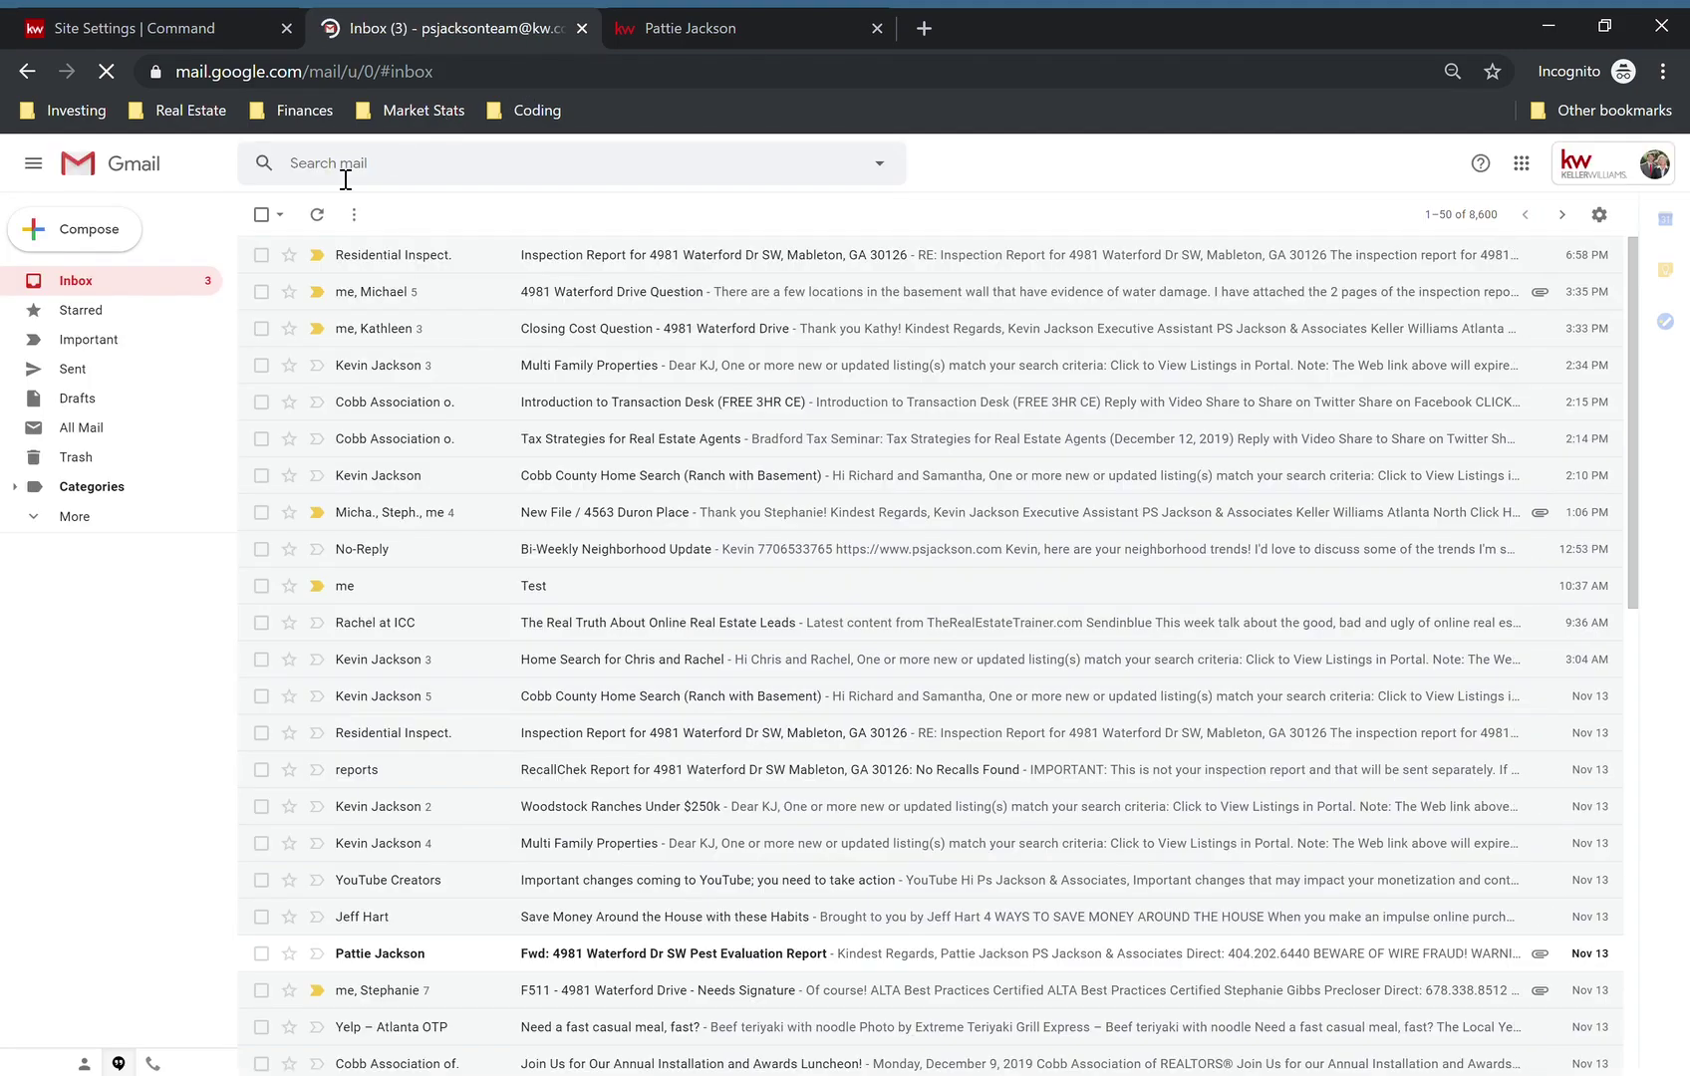
{"action": "left_click", "coordinate": [325, 213]}
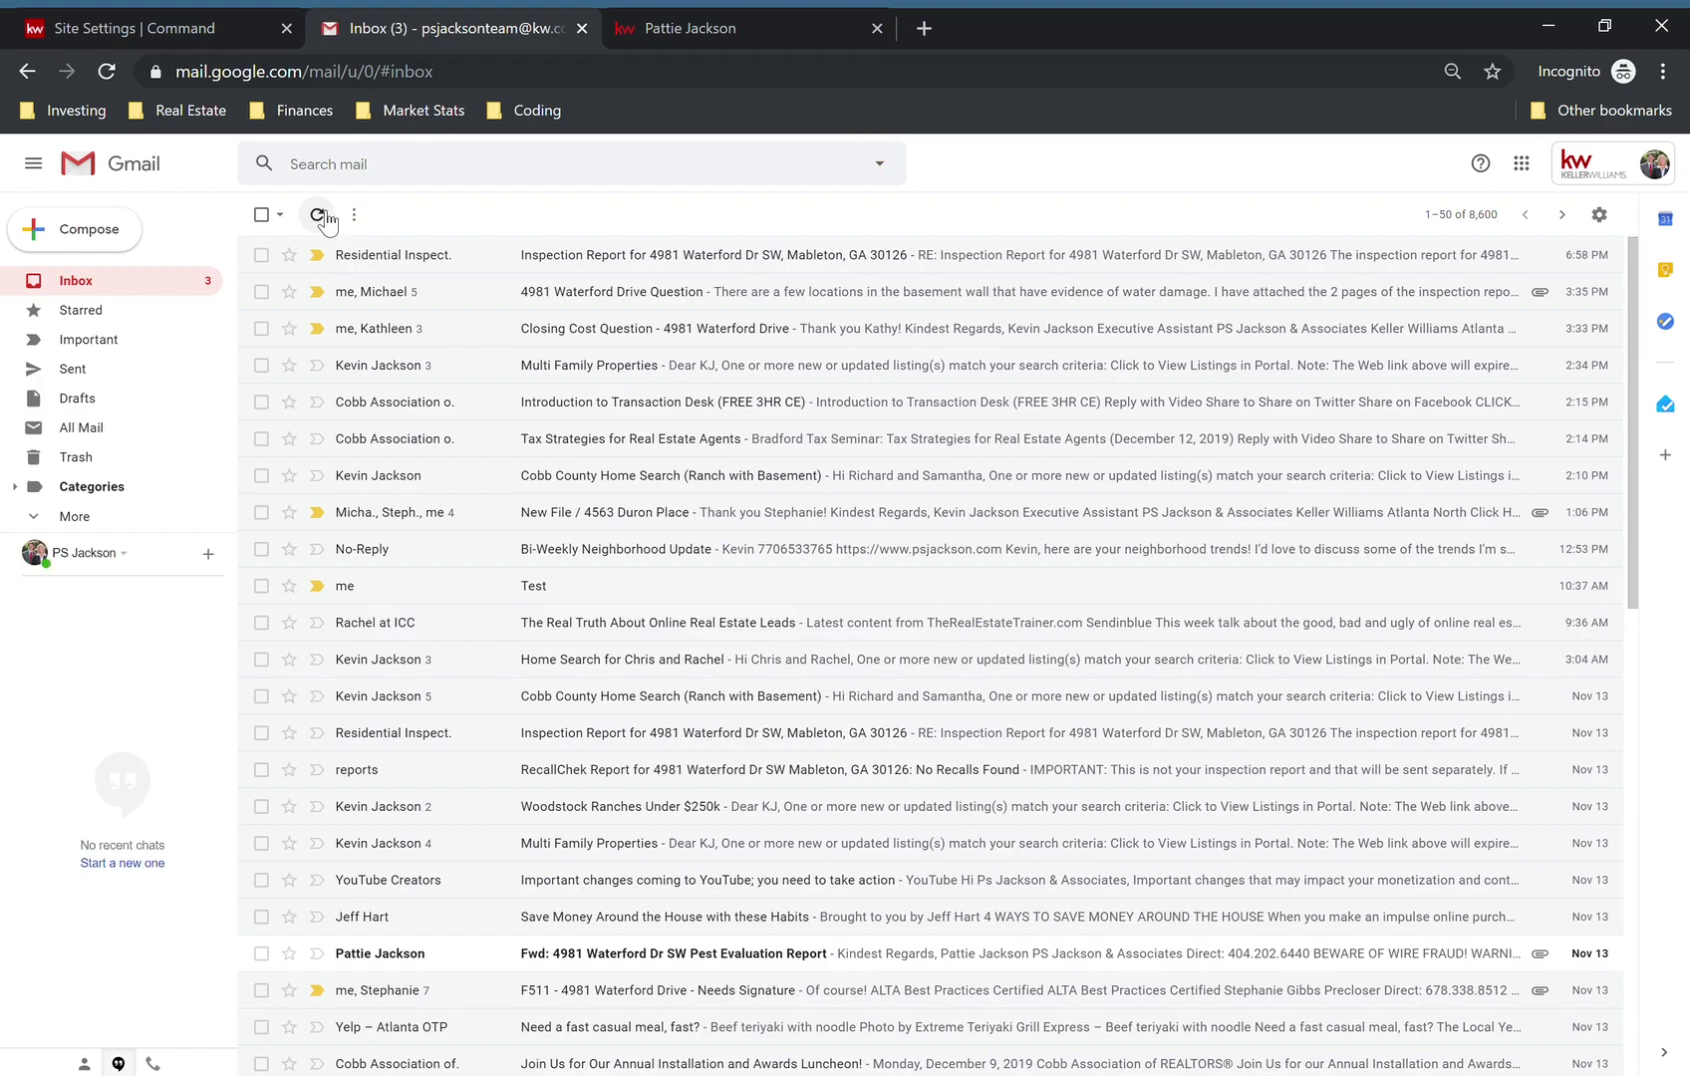
{"action": "left_click", "coordinate": [318, 215]}
{"action": "left_click", "coordinate": [318, 216]}
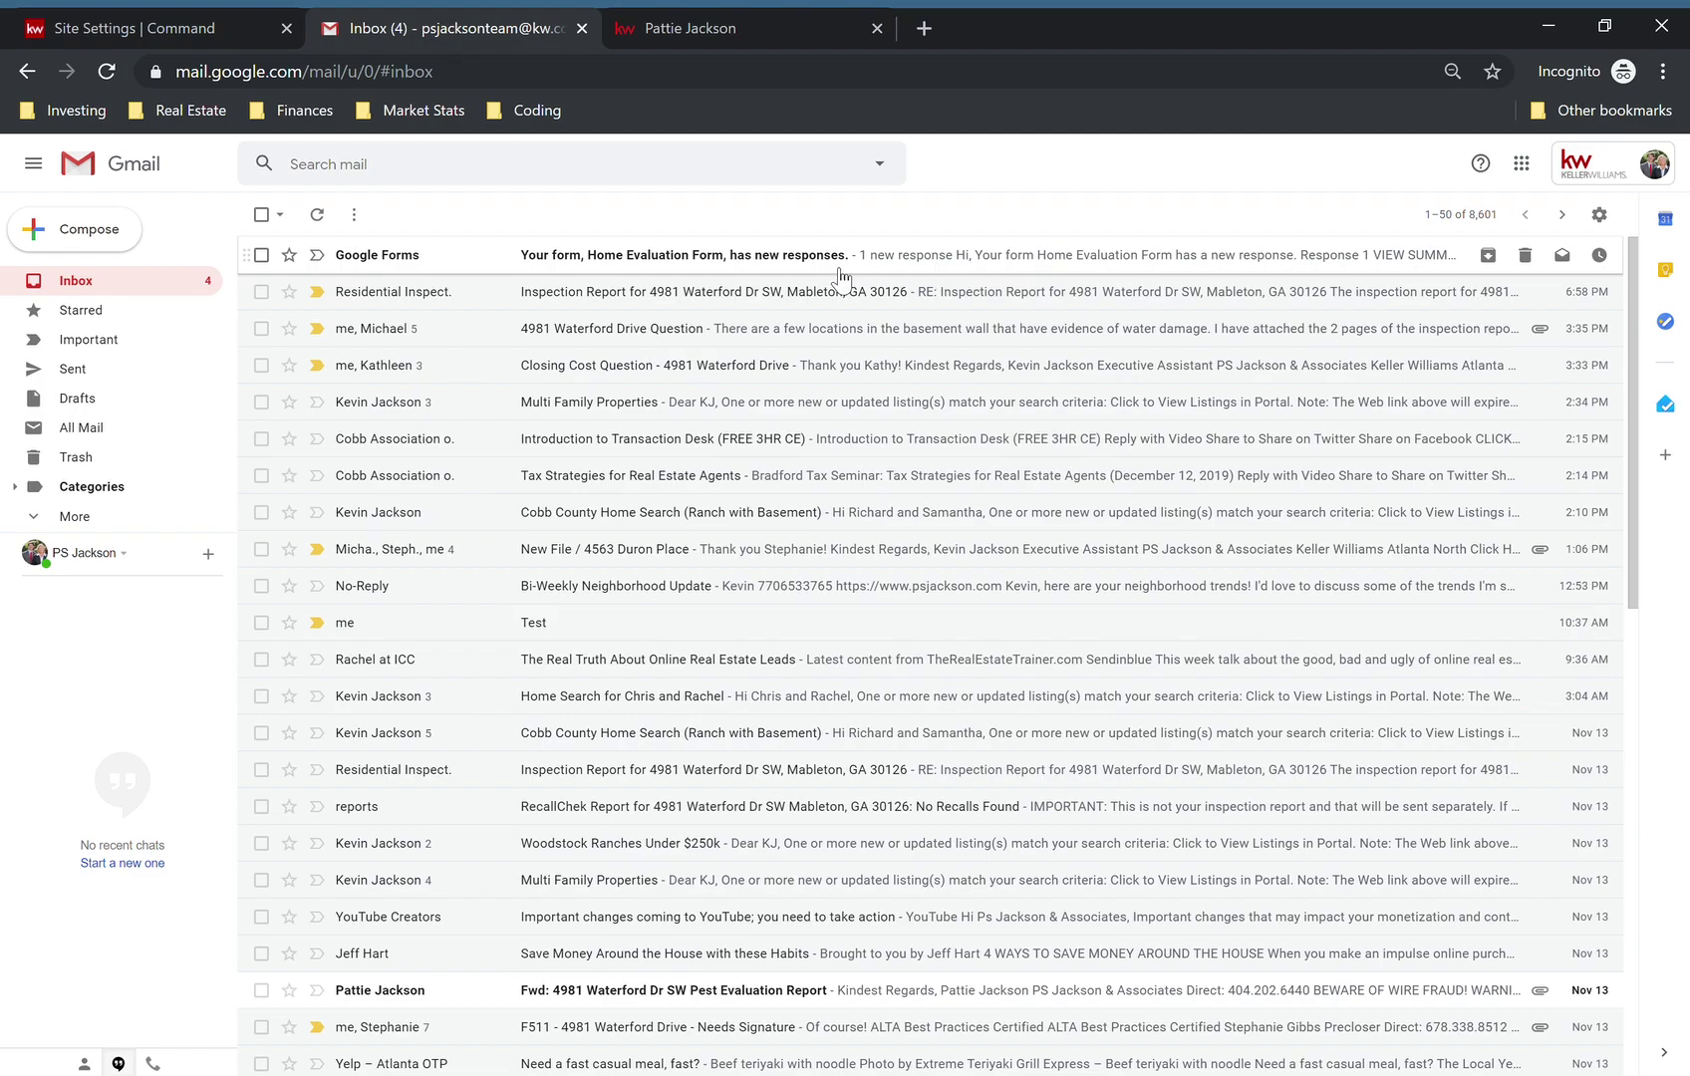
{"action": "left_click", "coordinate": [737, 257]}
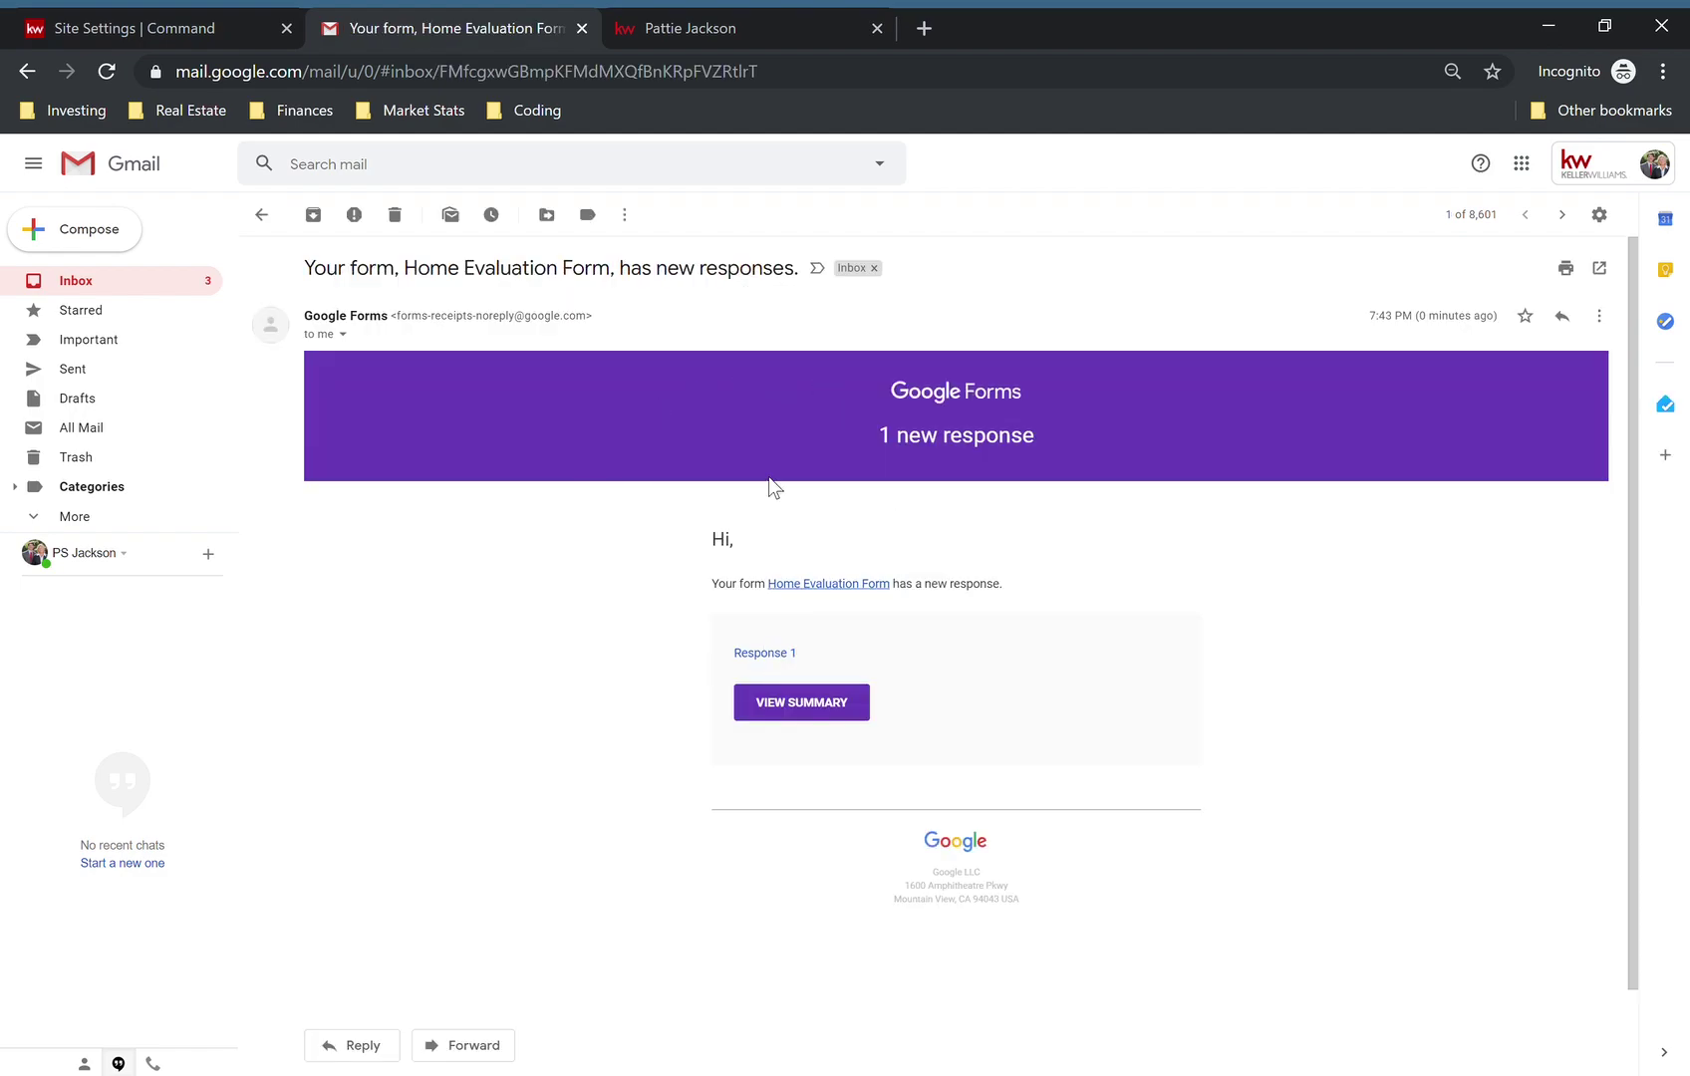
{"action": "left_click", "coordinate": [813, 707]}
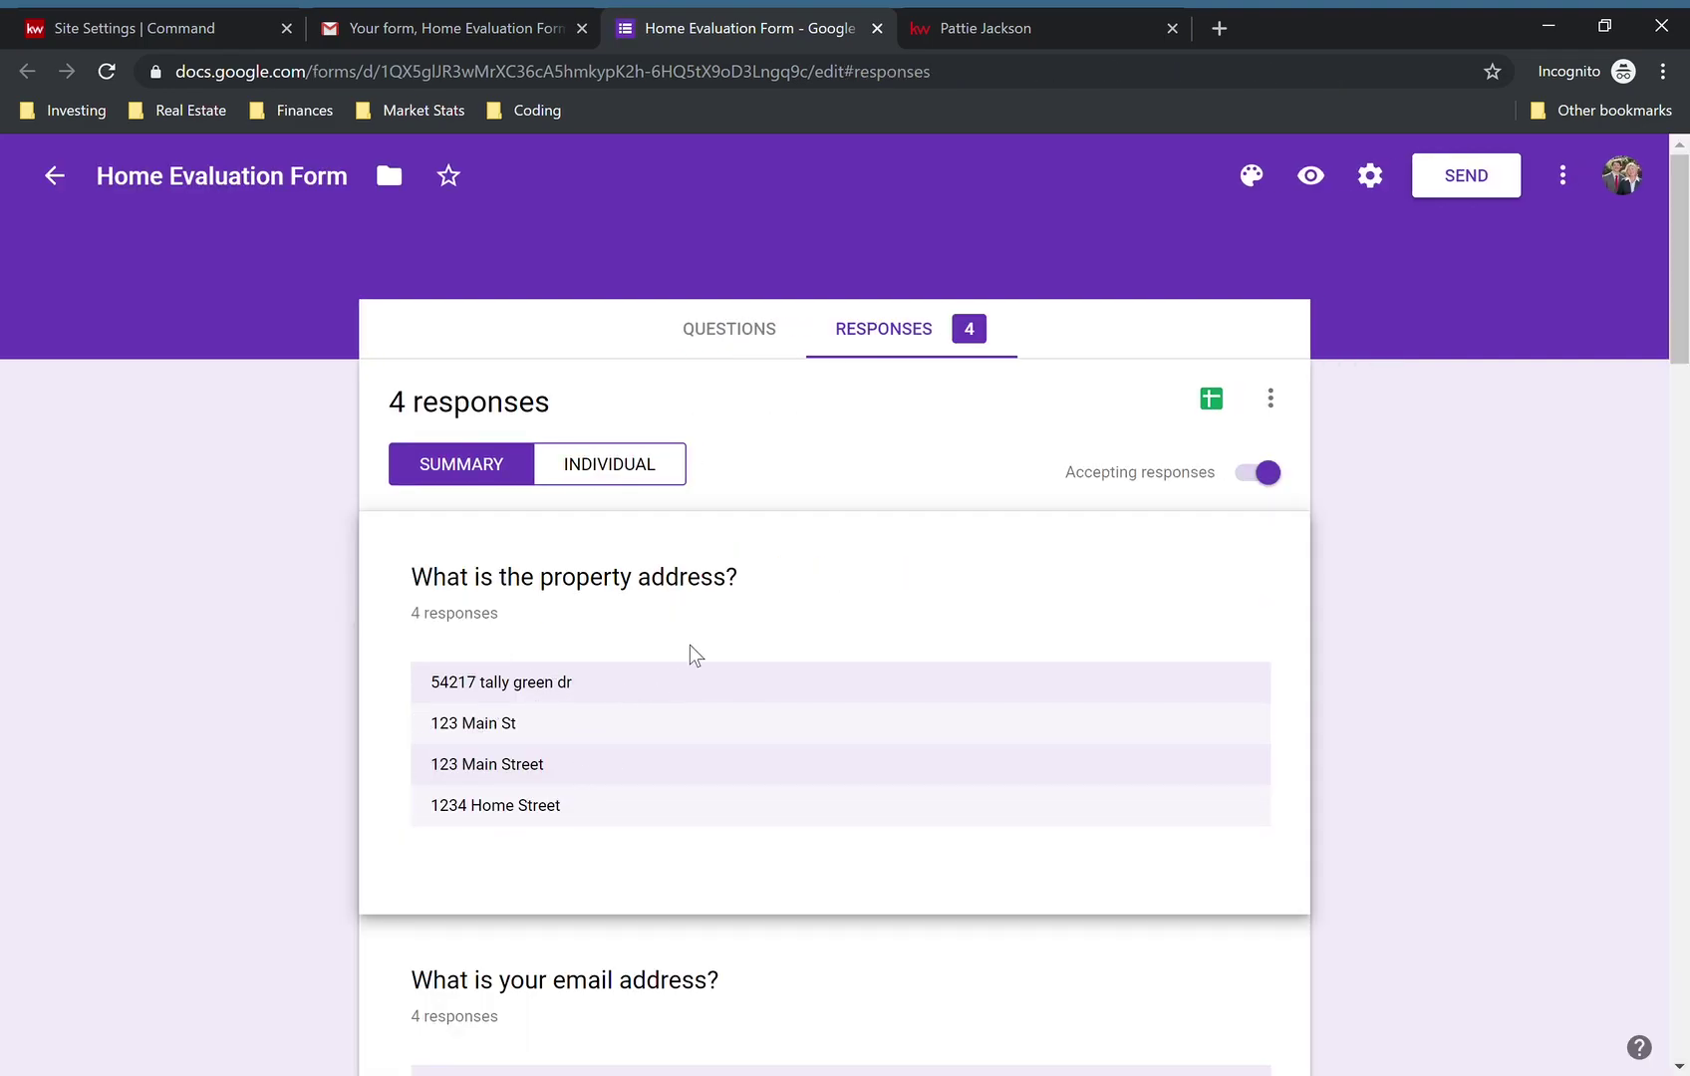
{"action": "scroll", "coordinate": [689, 645], "scroll_direction": "down", "scroll_amount": 3}
{"action": "scroll", "coordinate": [690, 645], "scroll_direction": "down", "scroll_amount": 5}
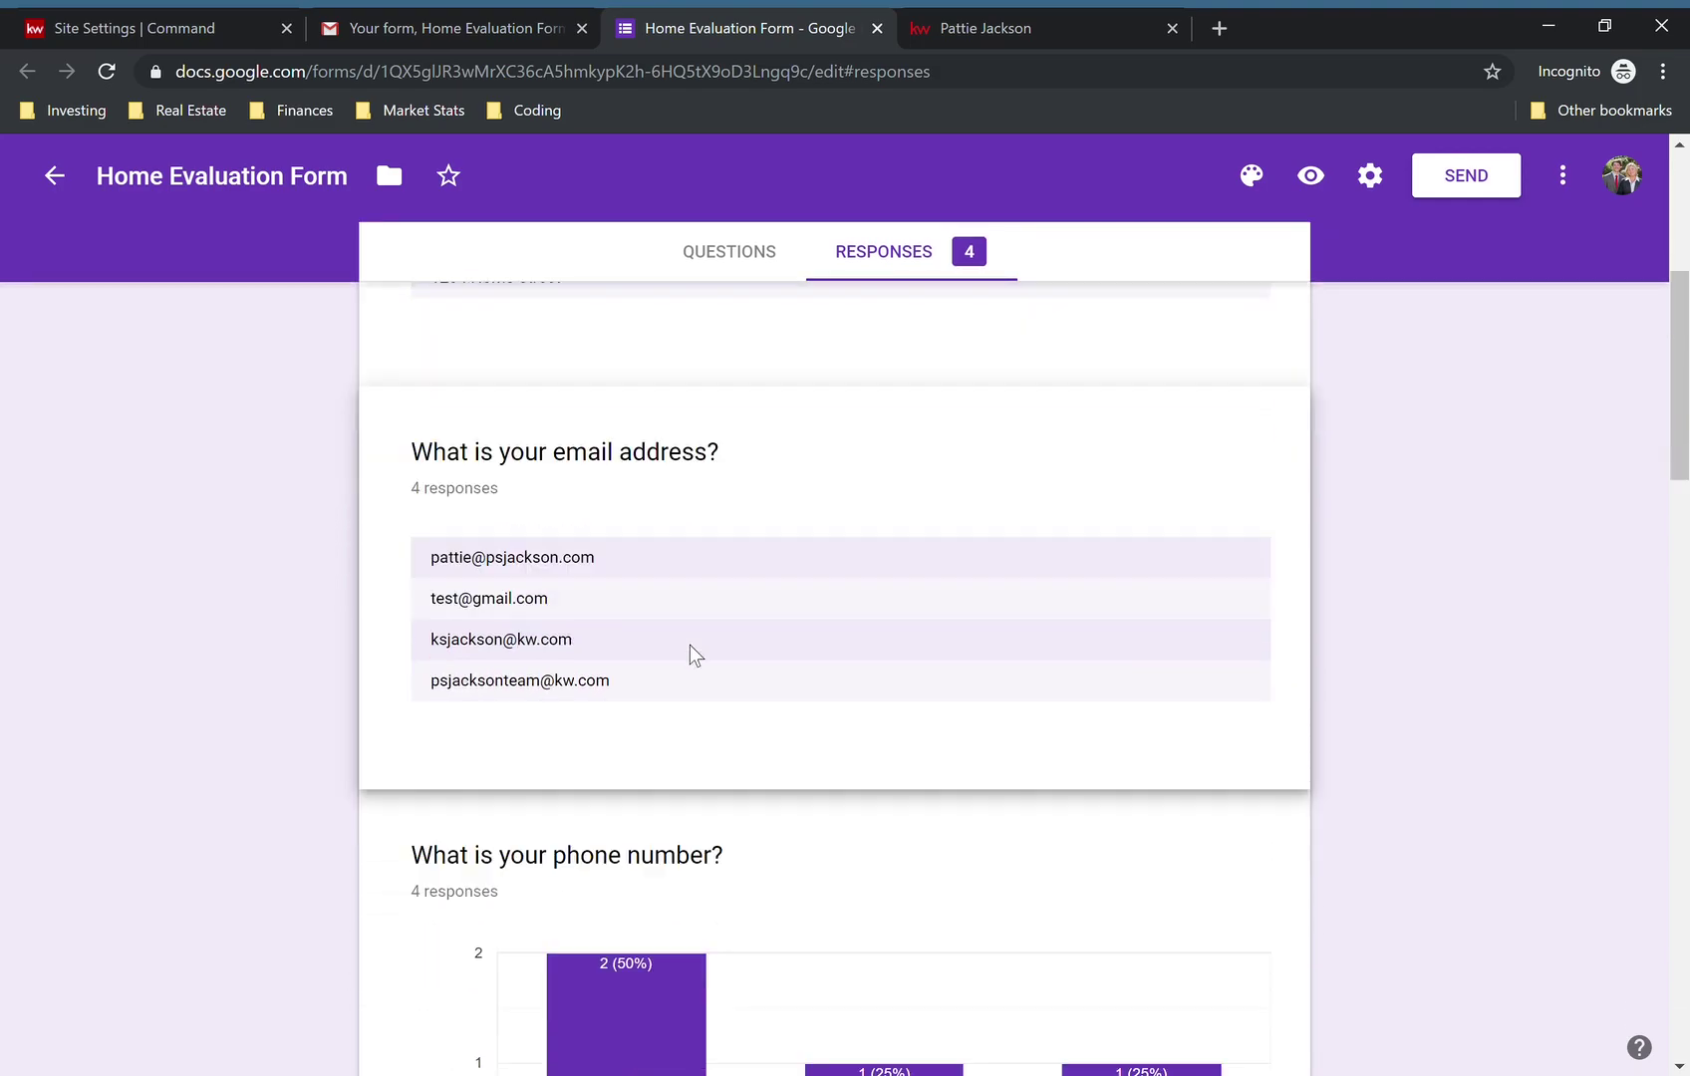
{"action": "scroll", "coordinate": [690, 645], "scroll_direction": "up", "scroll_amount": 8}
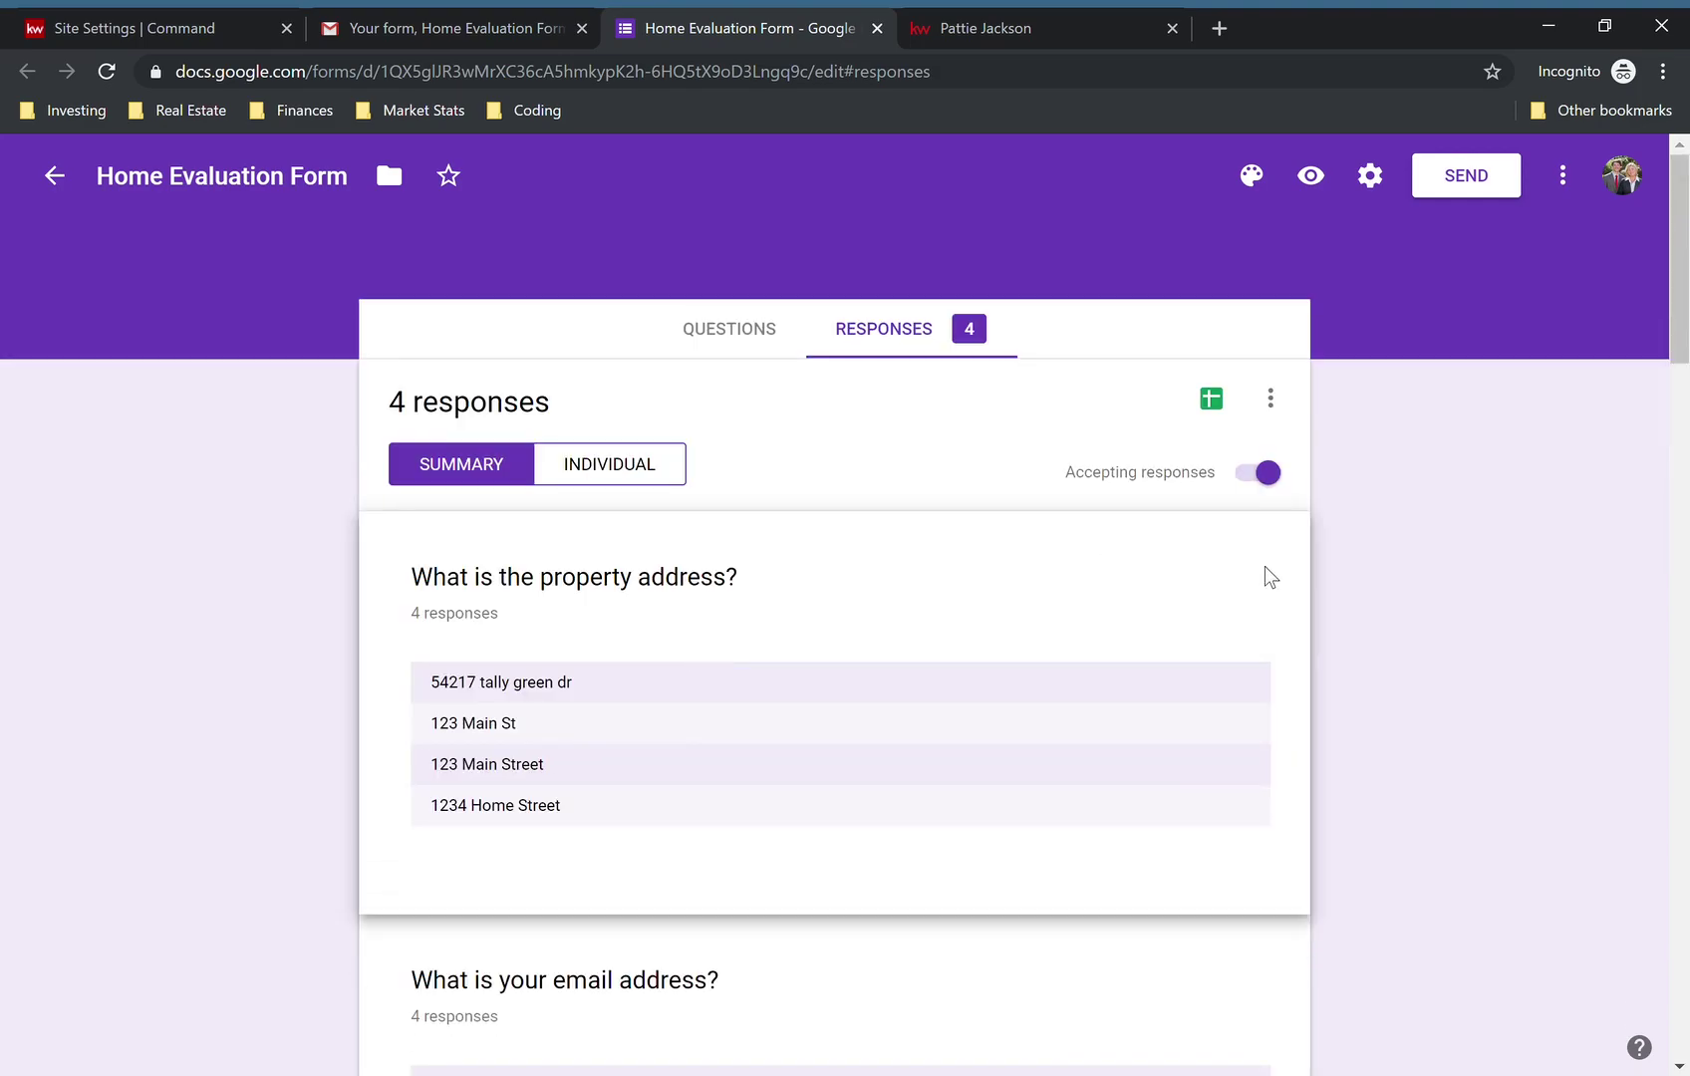
{"action": "left_click", "coordinate": [1274, 398]}
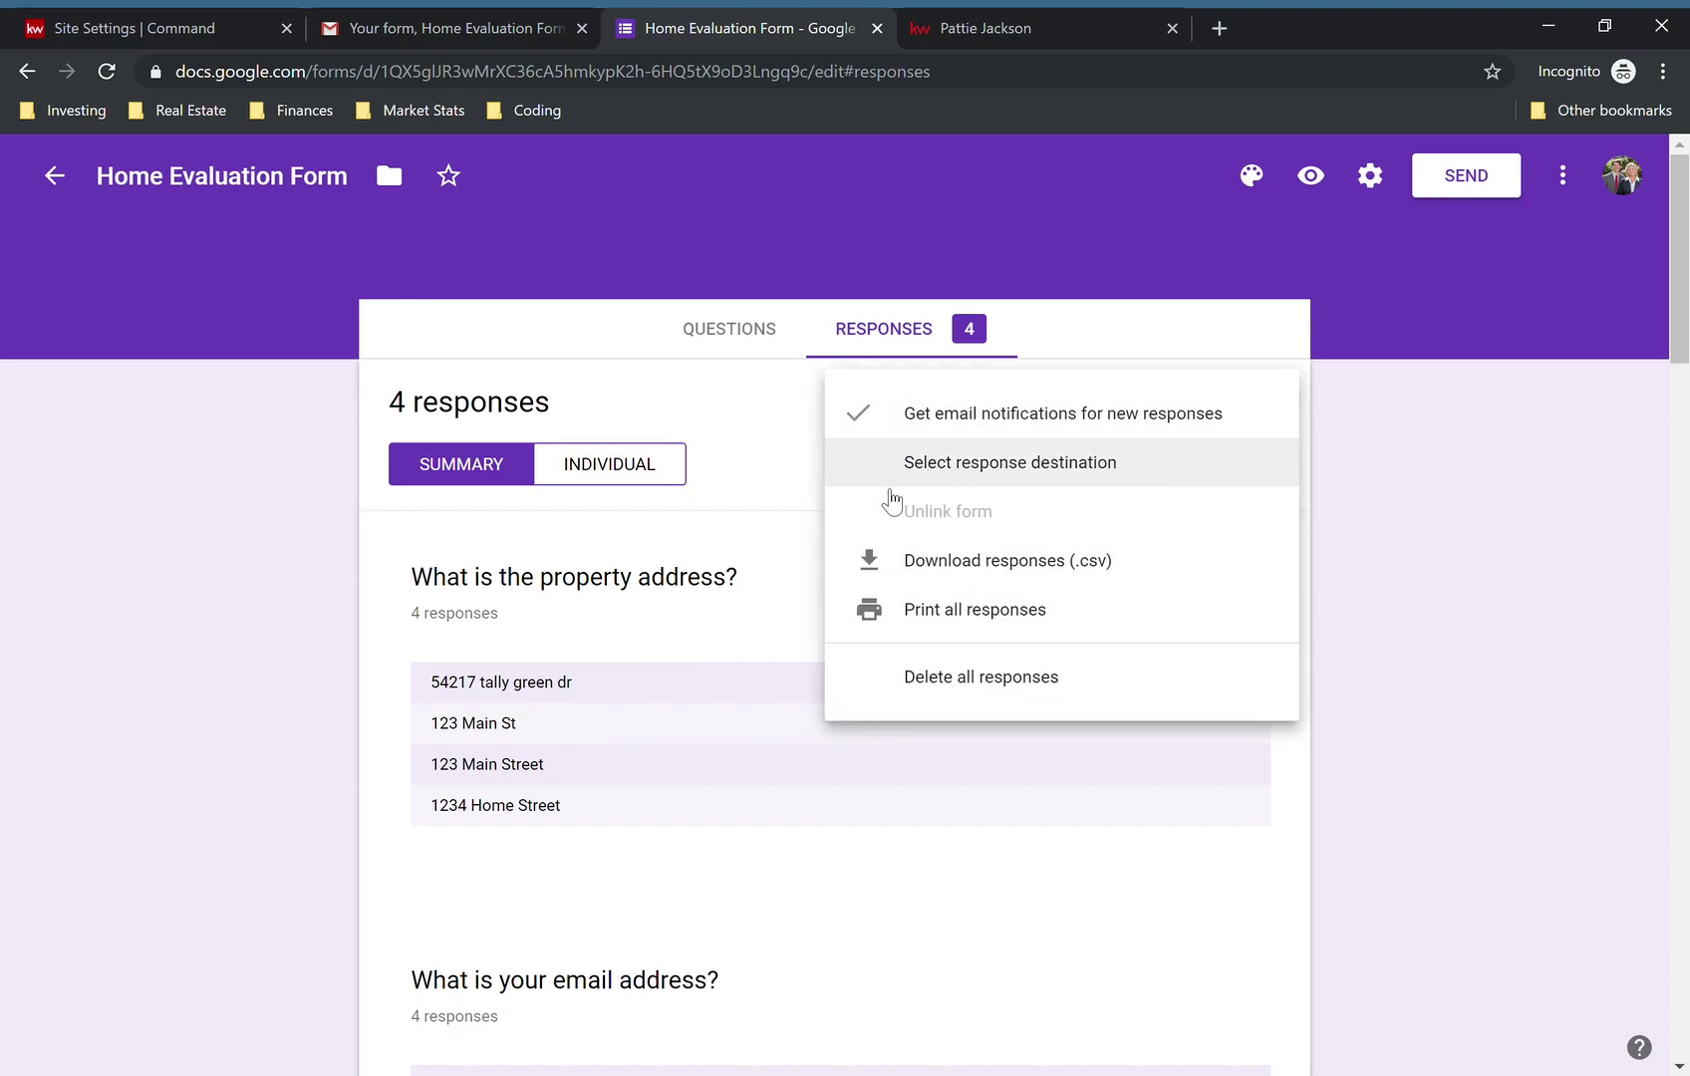
{"action": "key", "text": "alt+Left"}
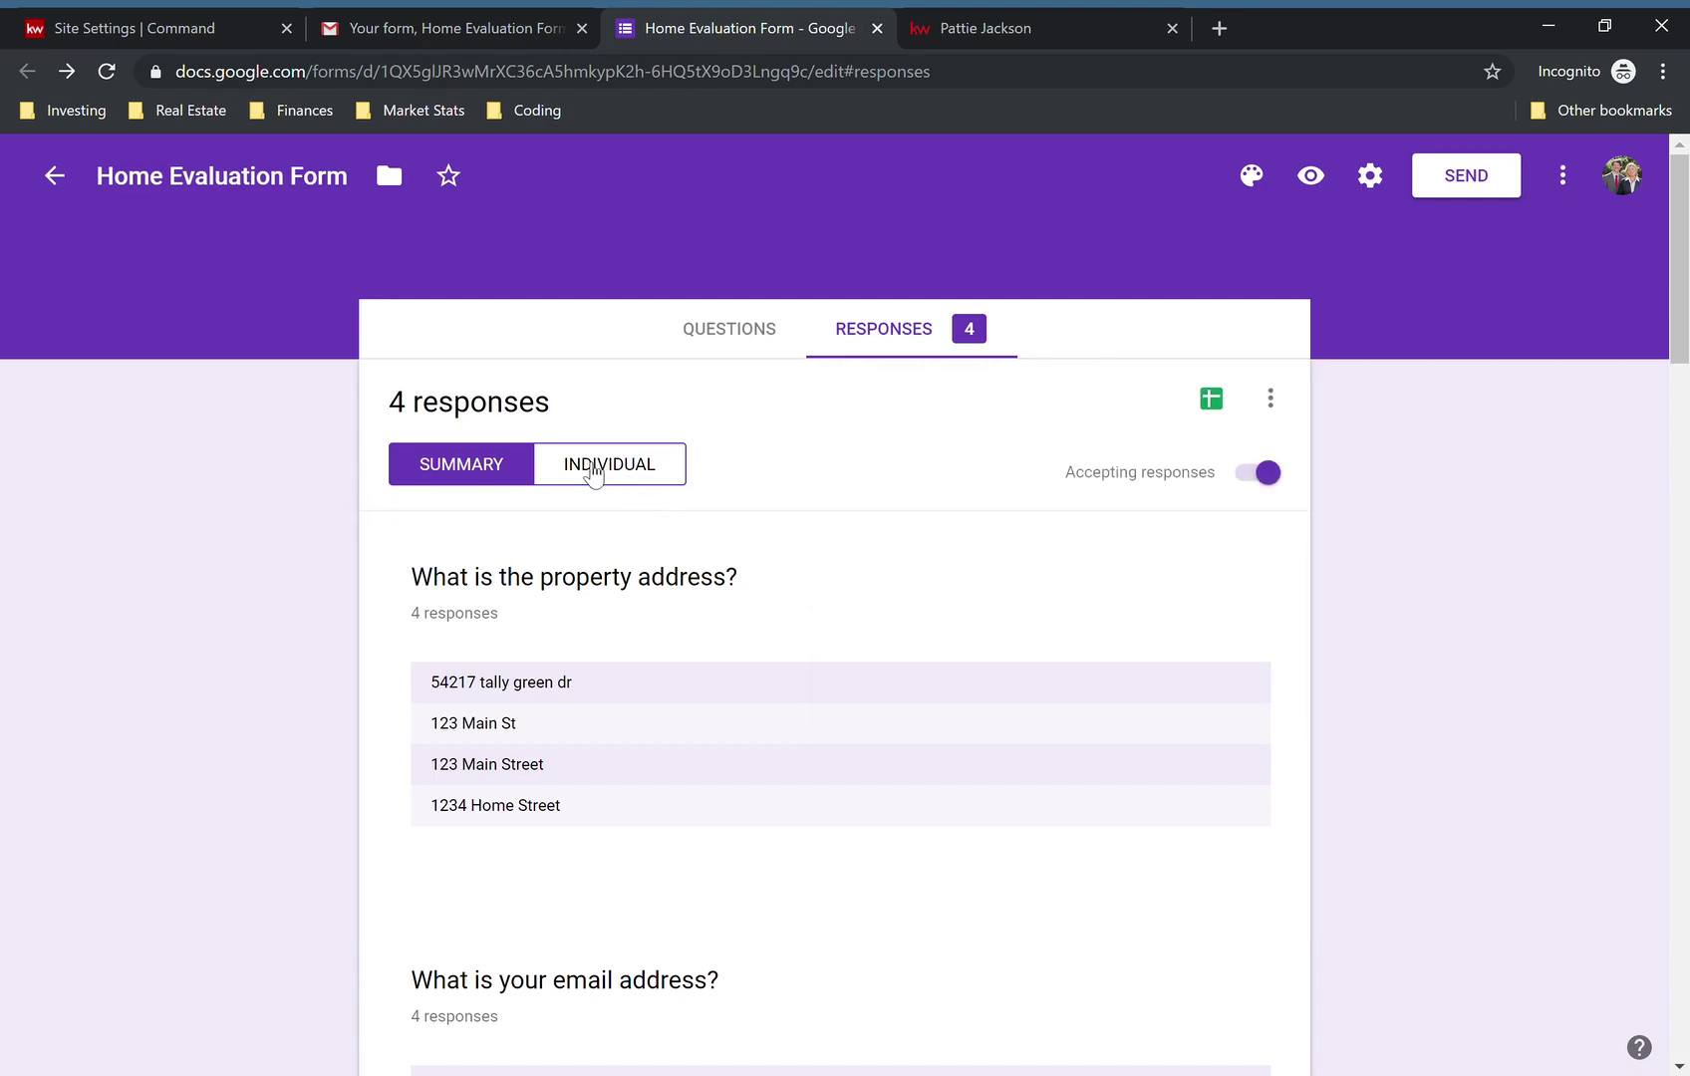
{"action": "left_click", "coordinate": [592, 472]}
{"action": "left_click", "coordinate": [1143, 563]}
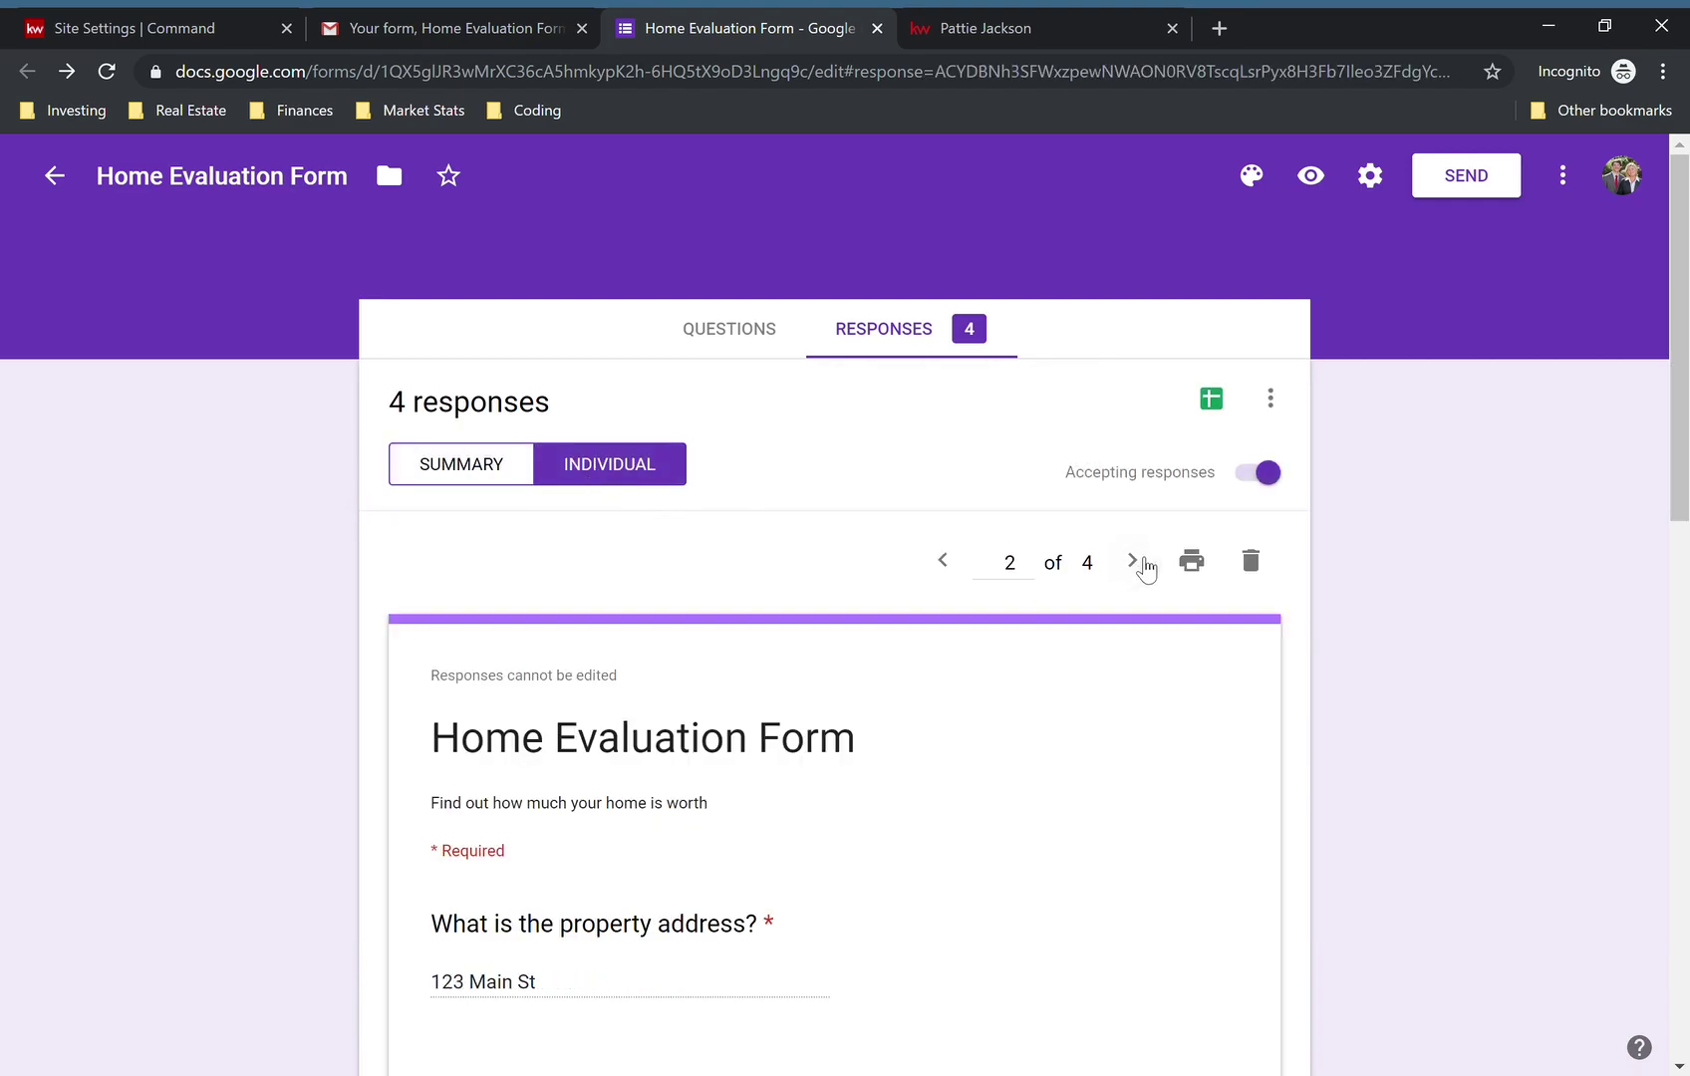
{"action": "left_click", "coordinate": [1143, 563]}
{"action": "left_click", "coordinate": [1136, 561]}
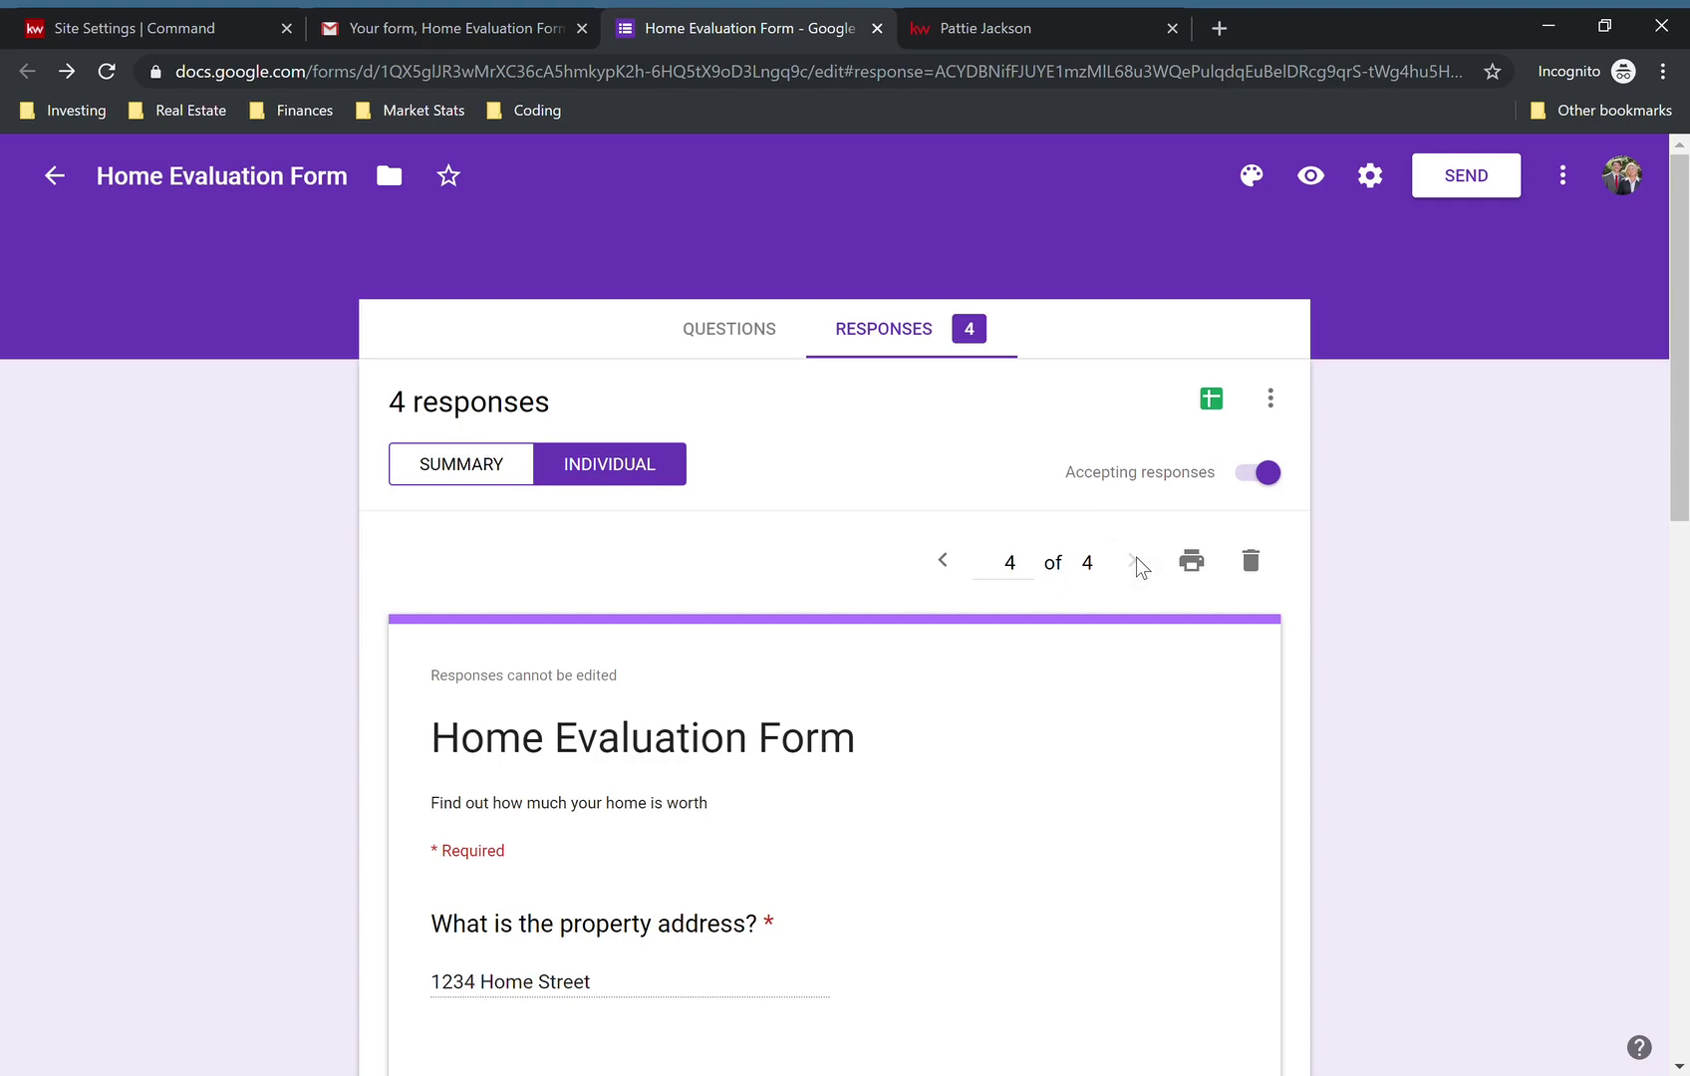
{"action": "left_click", "coordinate": [947, 563]}
{"action": "left_click", "coordinate": [484, 481]}
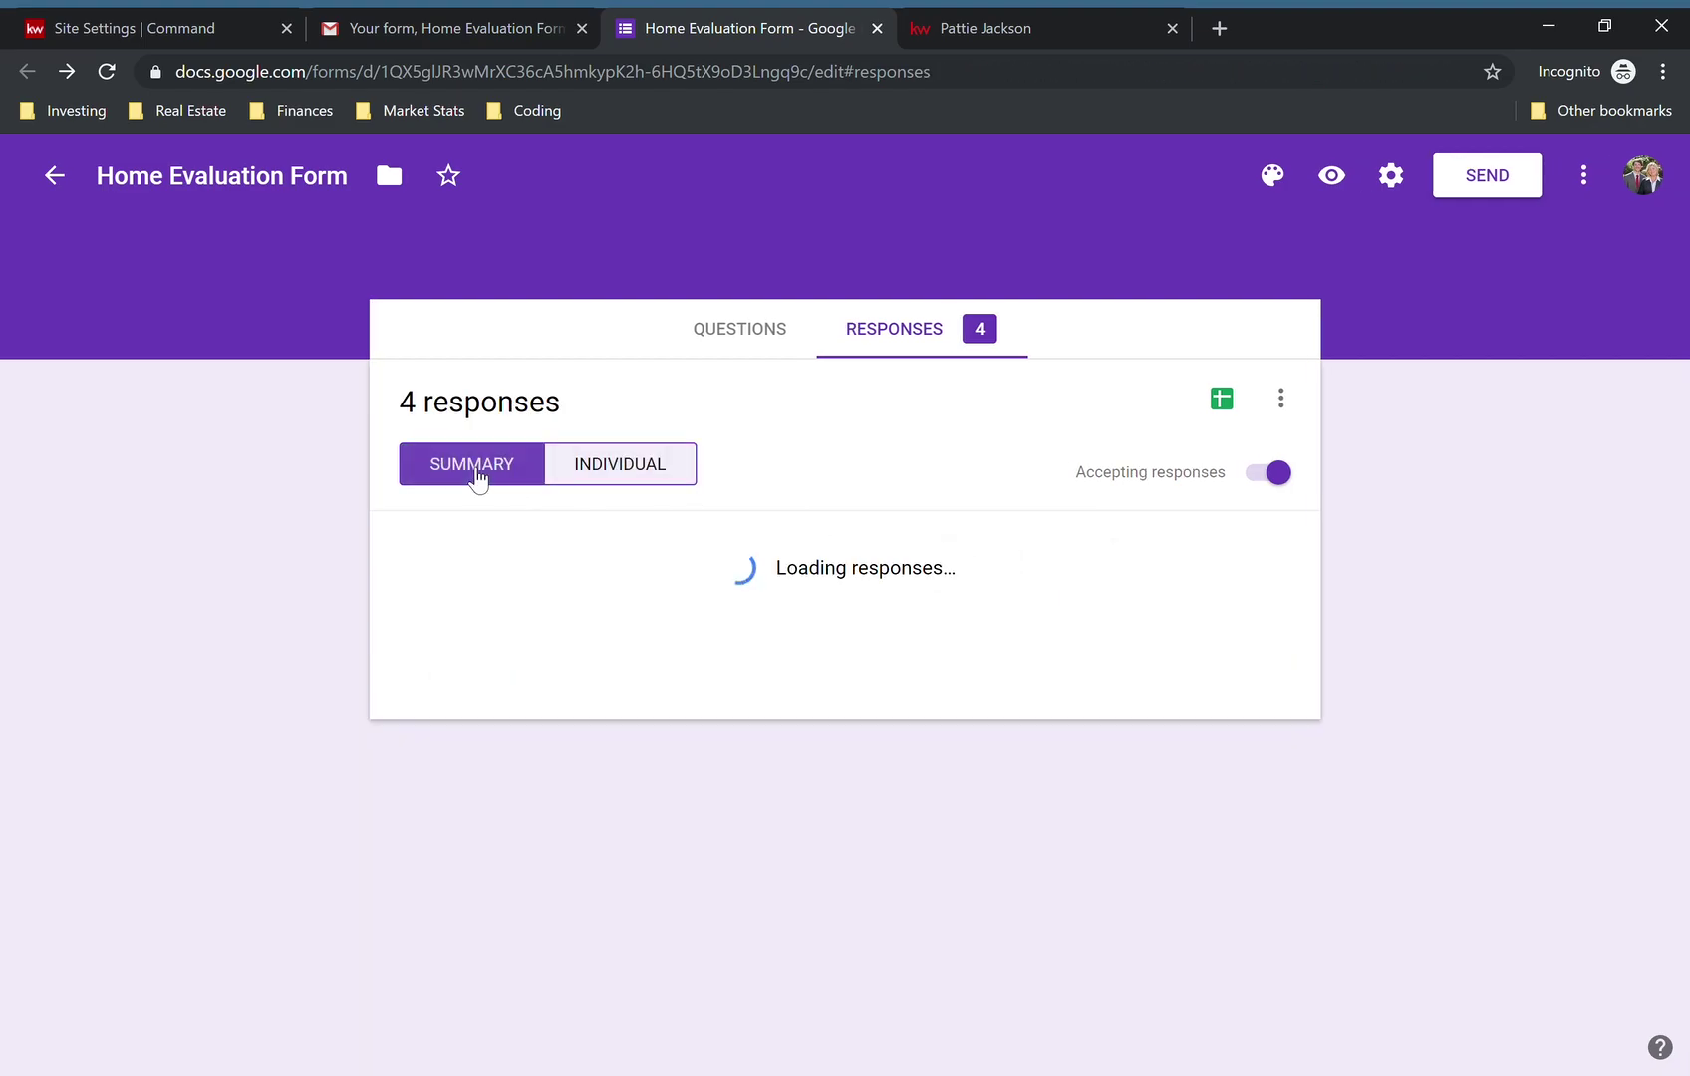
{"action": "scroll", "coordinate": [1372, 738], "scroll_direction": "down", "scroll_amount": 12}
{"action": "scroll", "coordinate": [1372, 743], "scroll_direction": "down", "scroll_amount": 10}
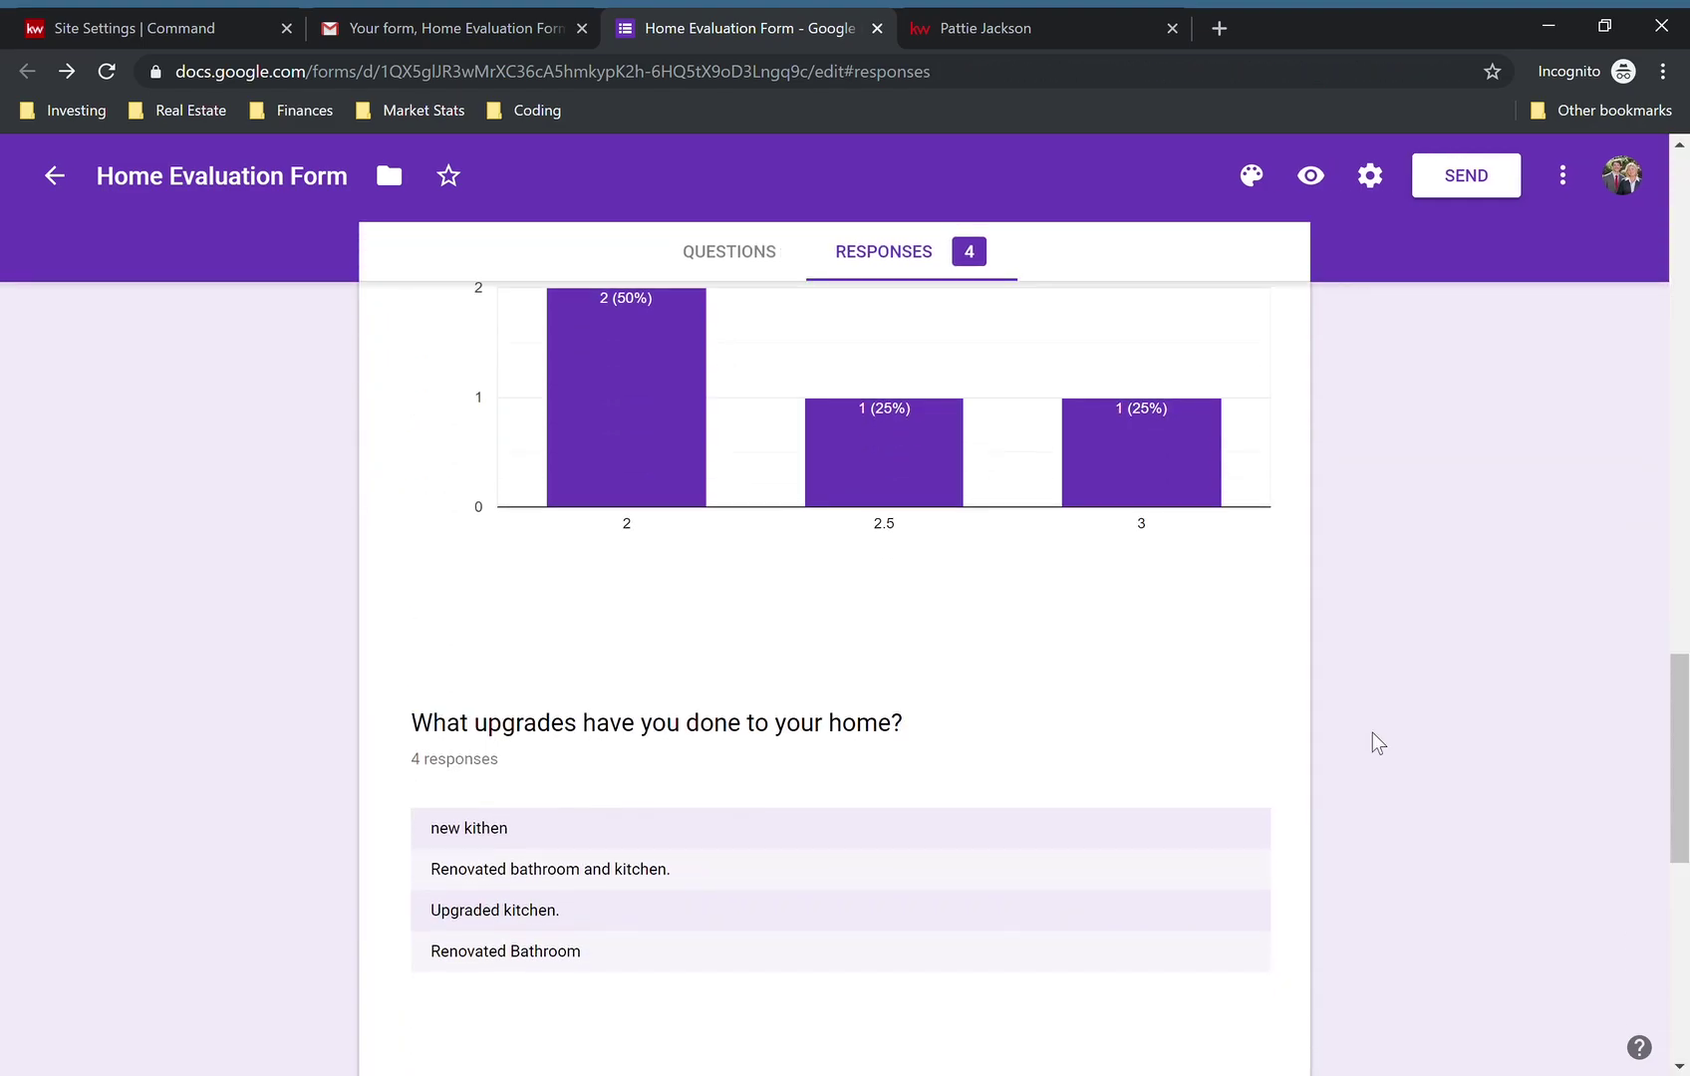
{"action": "scroll", "coordinate": [1372, 743], "scroll_direction": "up", "scroll_amount": 14}
{"action": "scroll", "coordinate": [1372, 744], "scroll_direction": "up", "scroll_amount": 8}
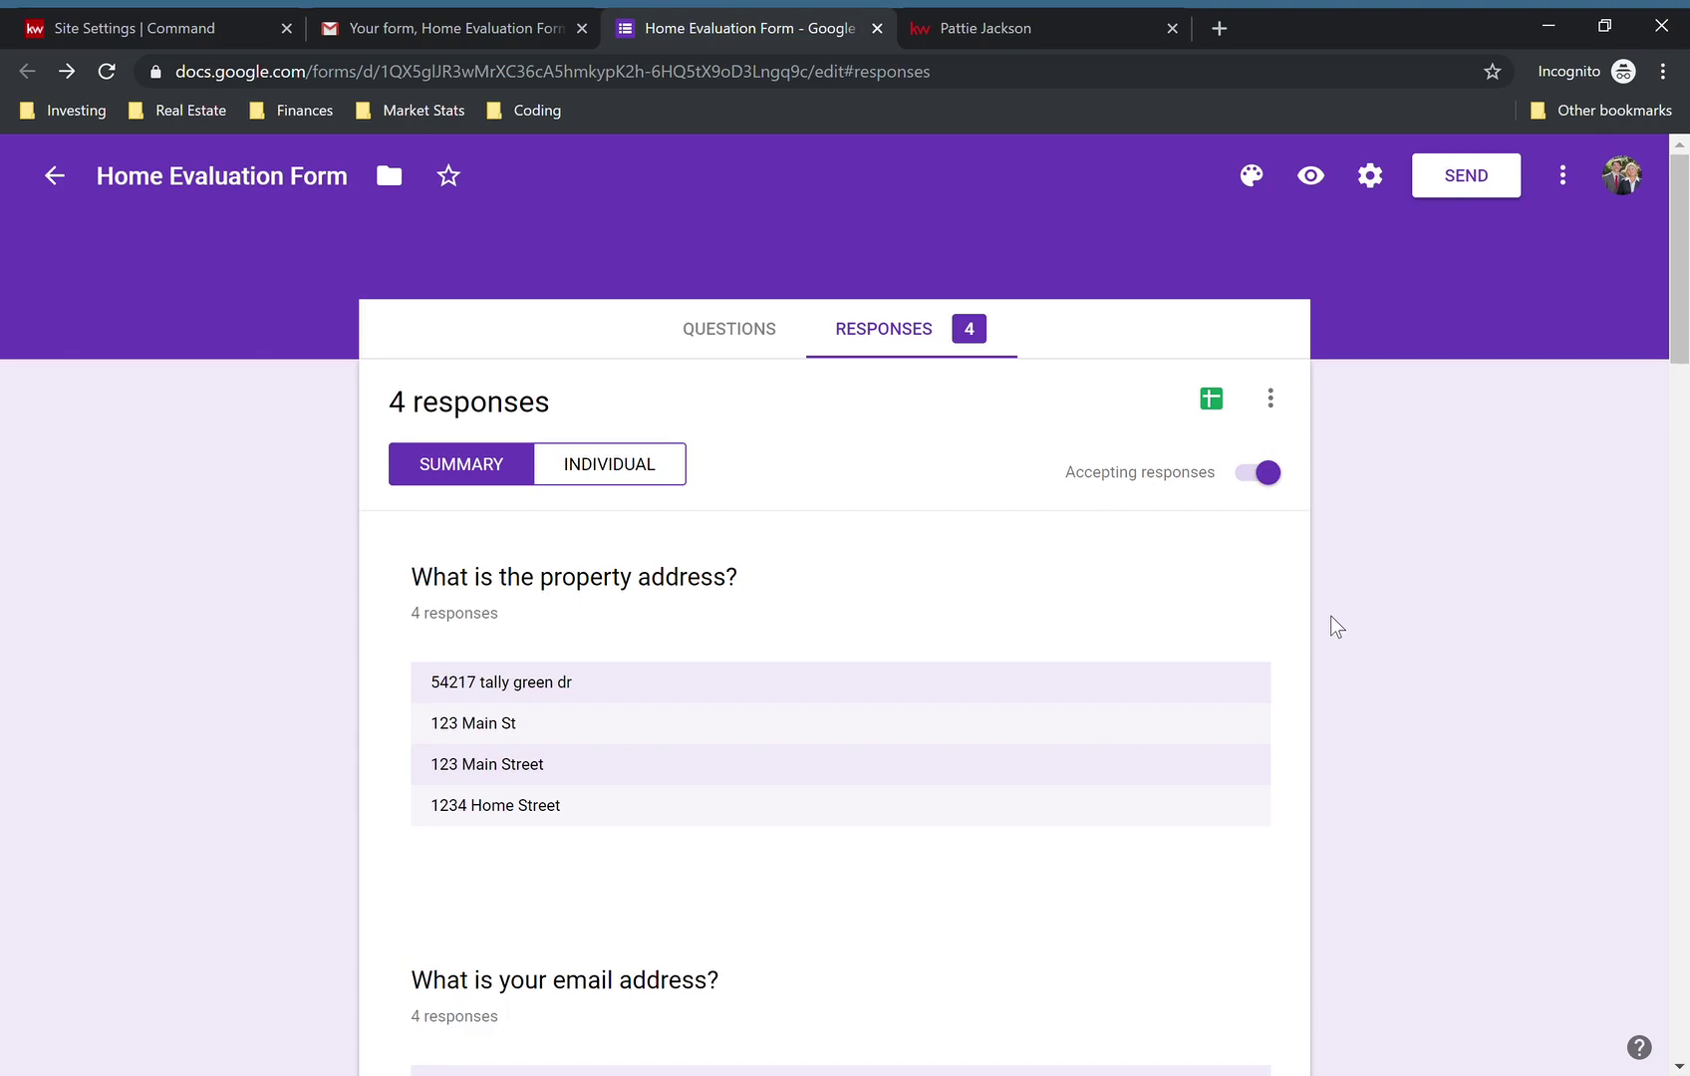
{"action": "scroll", "coordinate": [1336, 626], "scroll_direction": "down", "scroll_amount": 1}
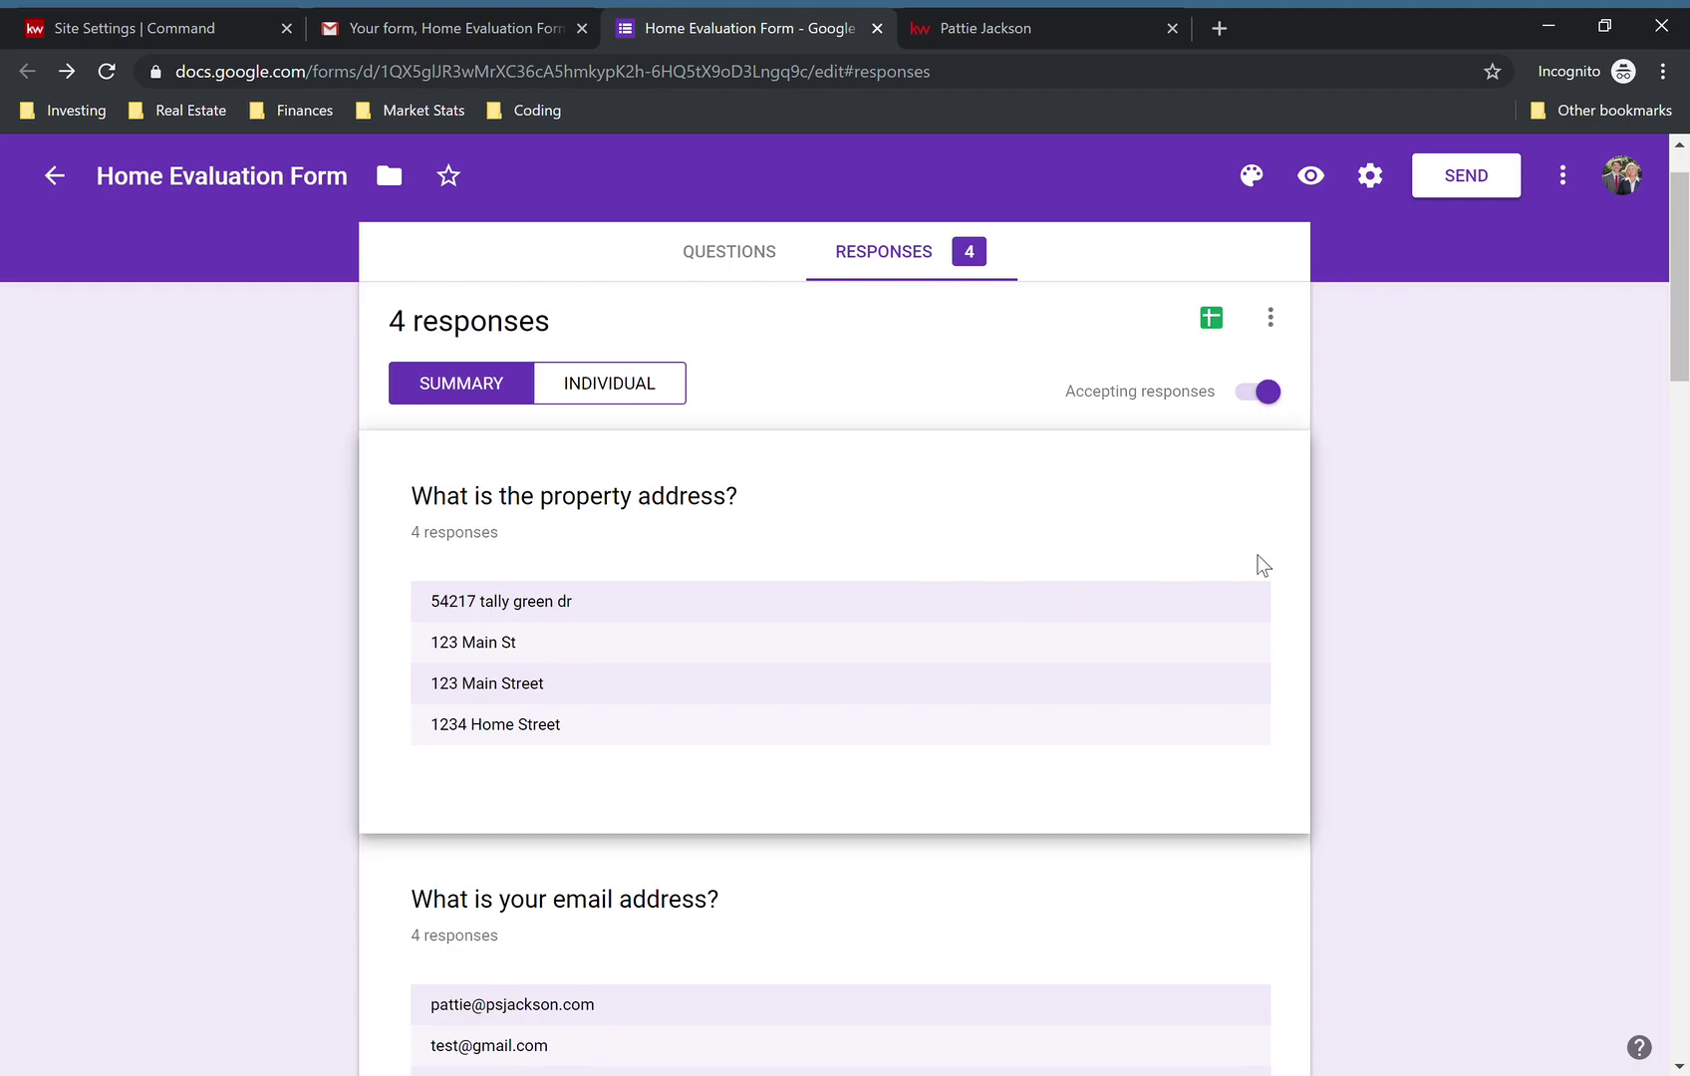
{"action": "scroll", "coordinate": [1387, 589], "scroll_direction": "down", "scroll_amount": 5}
{"action": "scroll", "coordinate": [1388, 589], "scroll_direction": "up", "scroll_amount": 6}
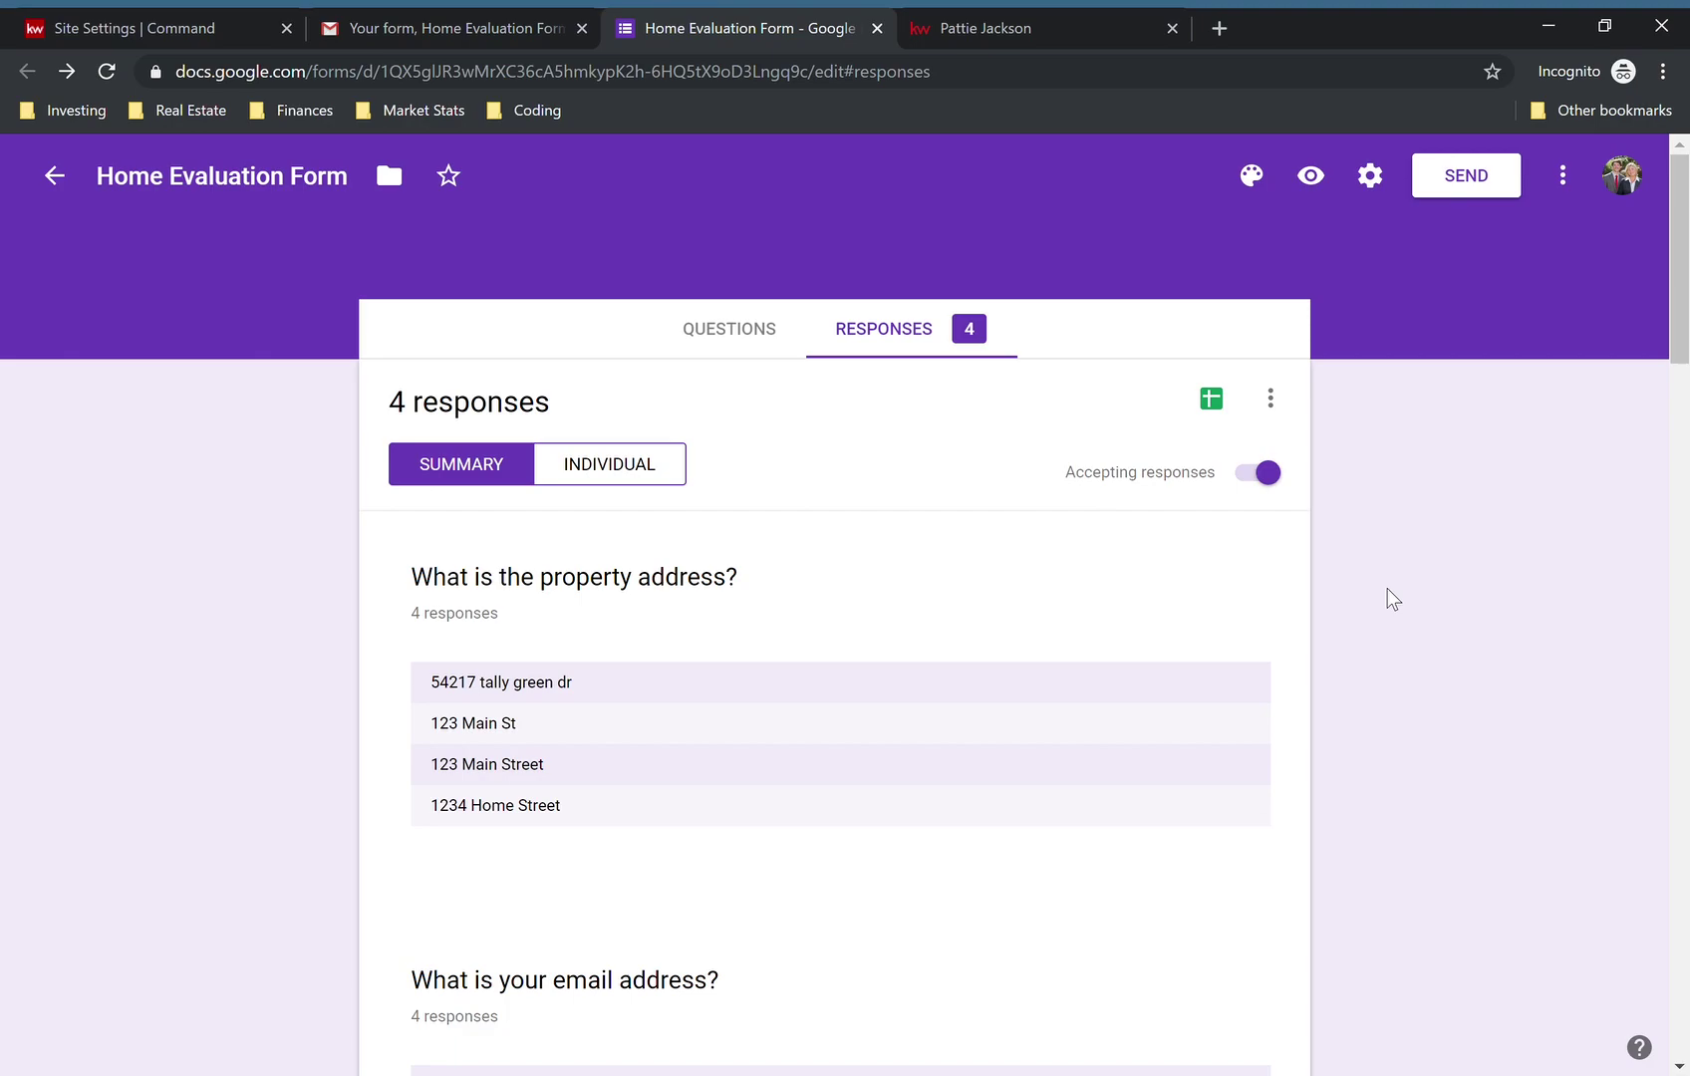
{"action": "left_click", "coordinate": [750, 327]}
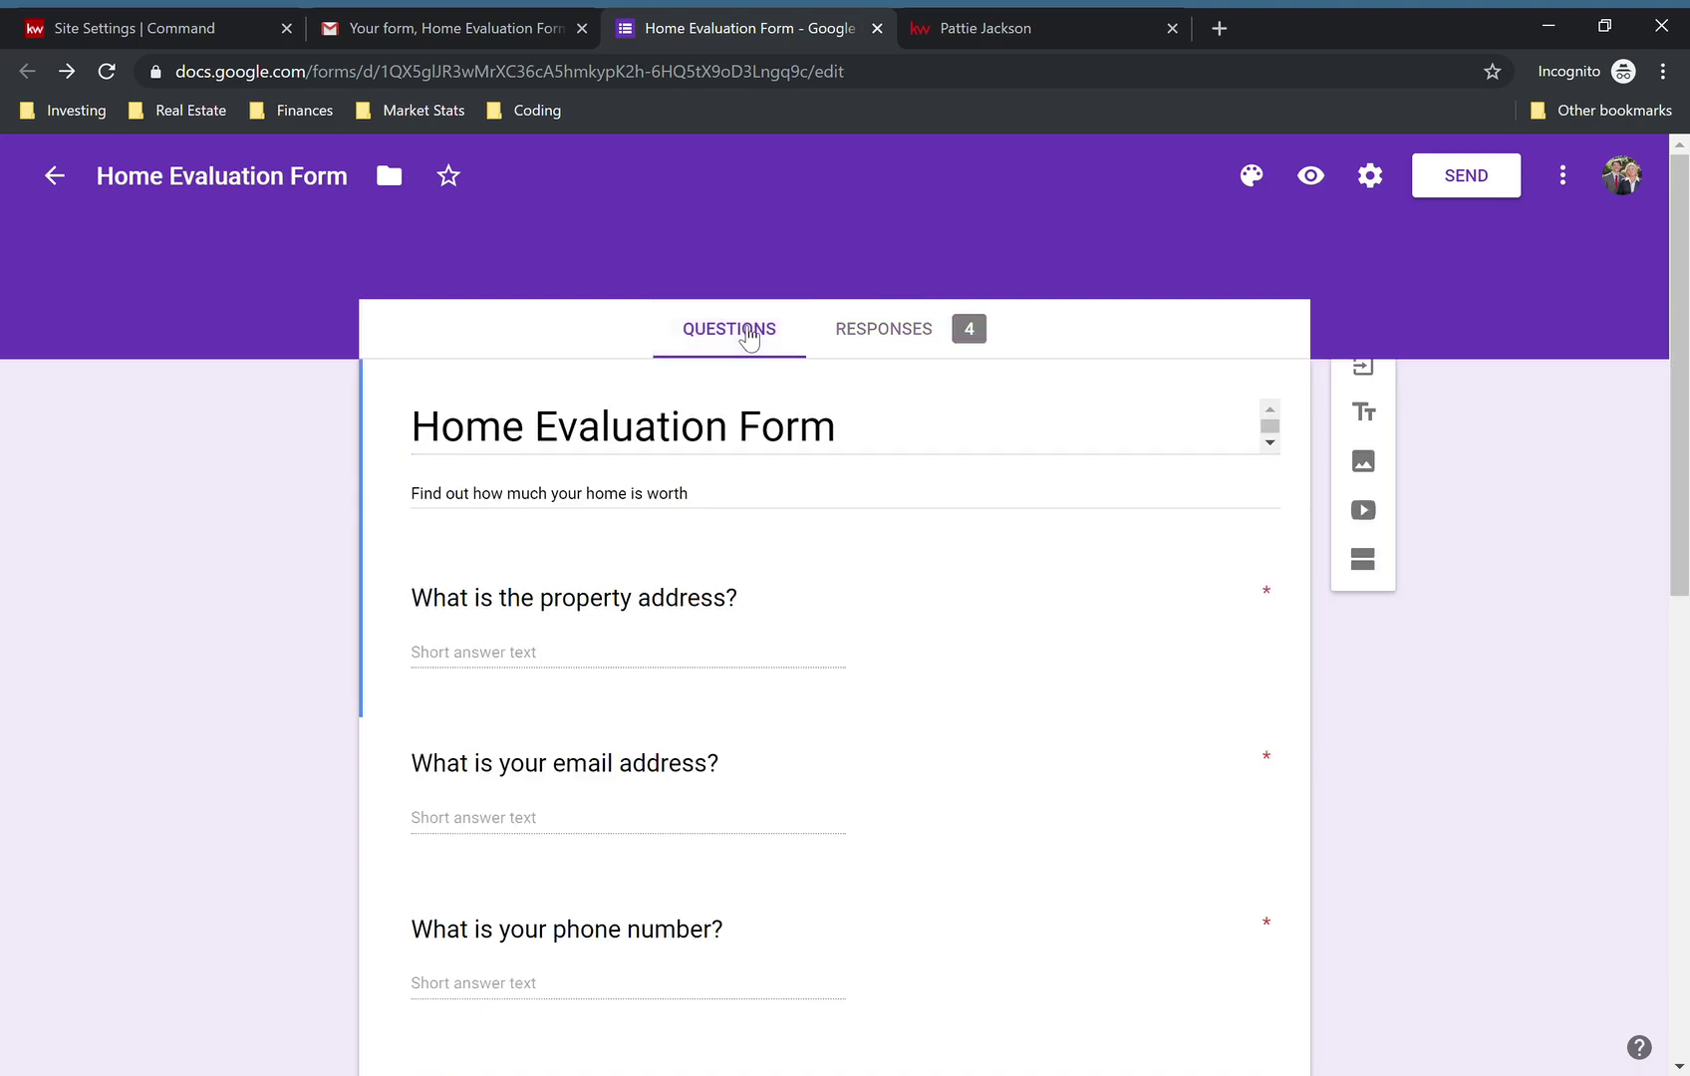
{"action": "scroll", "coordinate": [1529, 516], "scroll_direction": "down", "scroll_amount": 10}
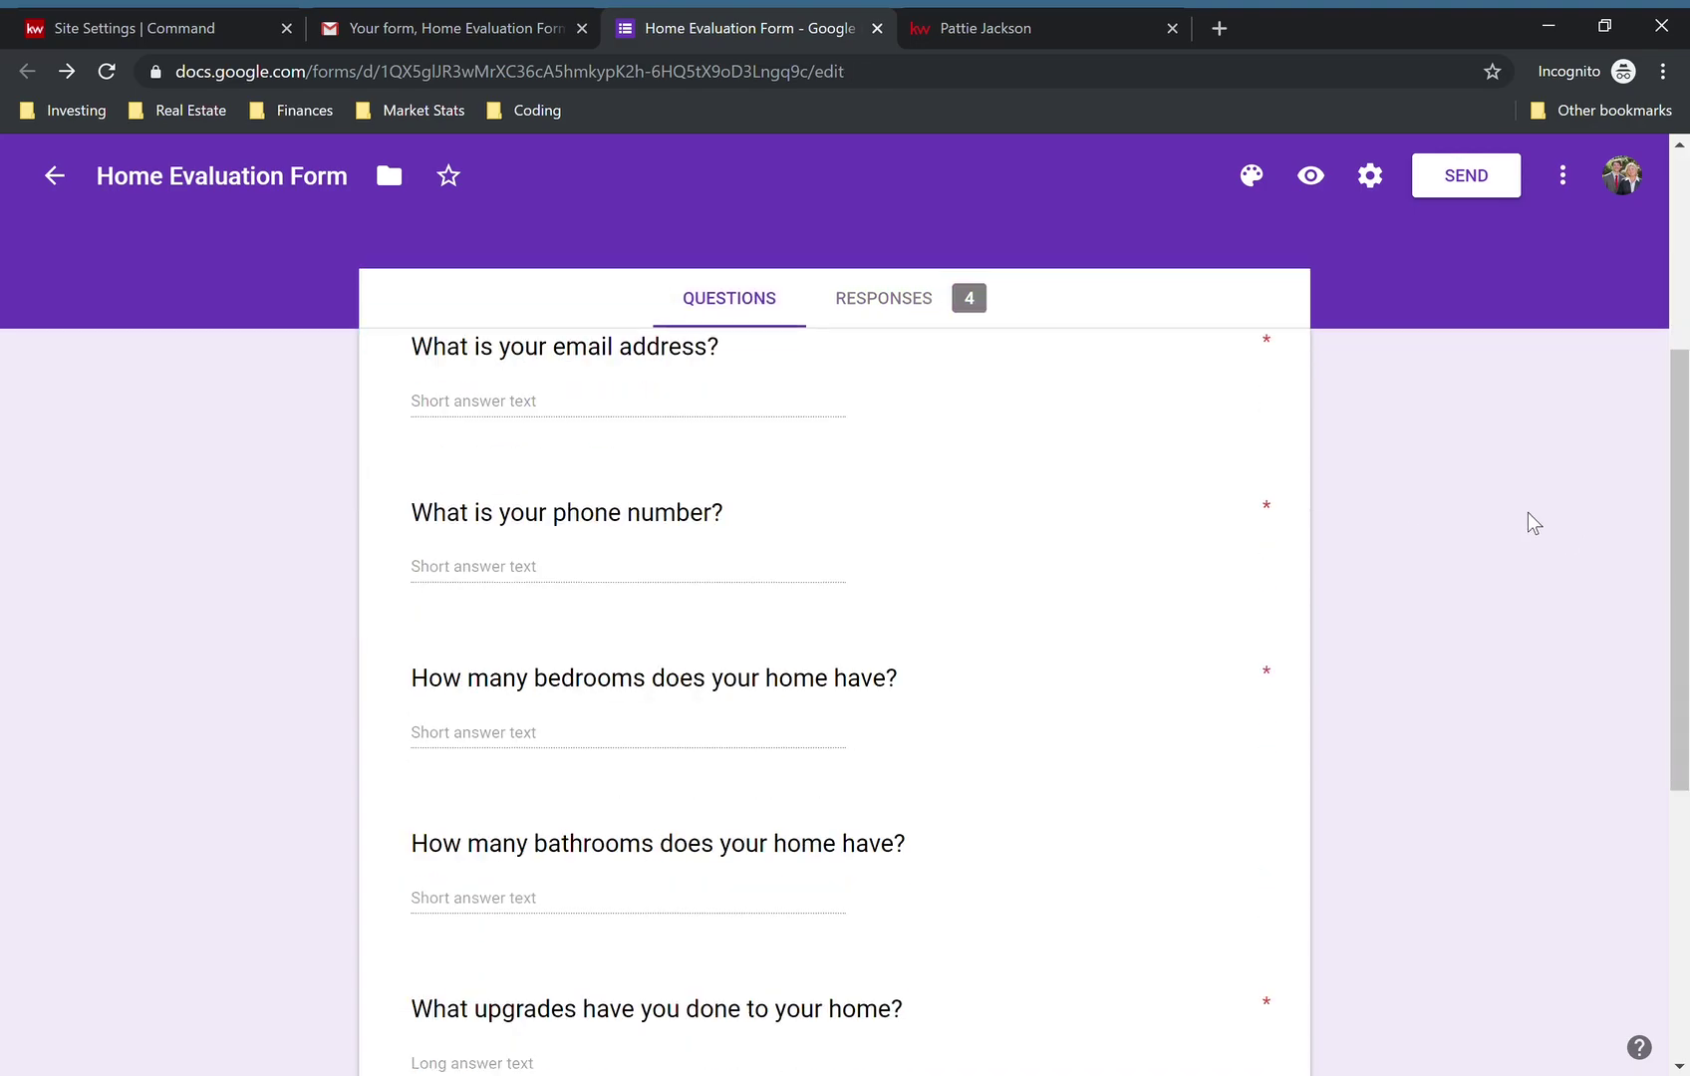
{"action": "scroll", "coordinate": [1528, 512], "scroll_direction": "up", "scroll_amount": 10}
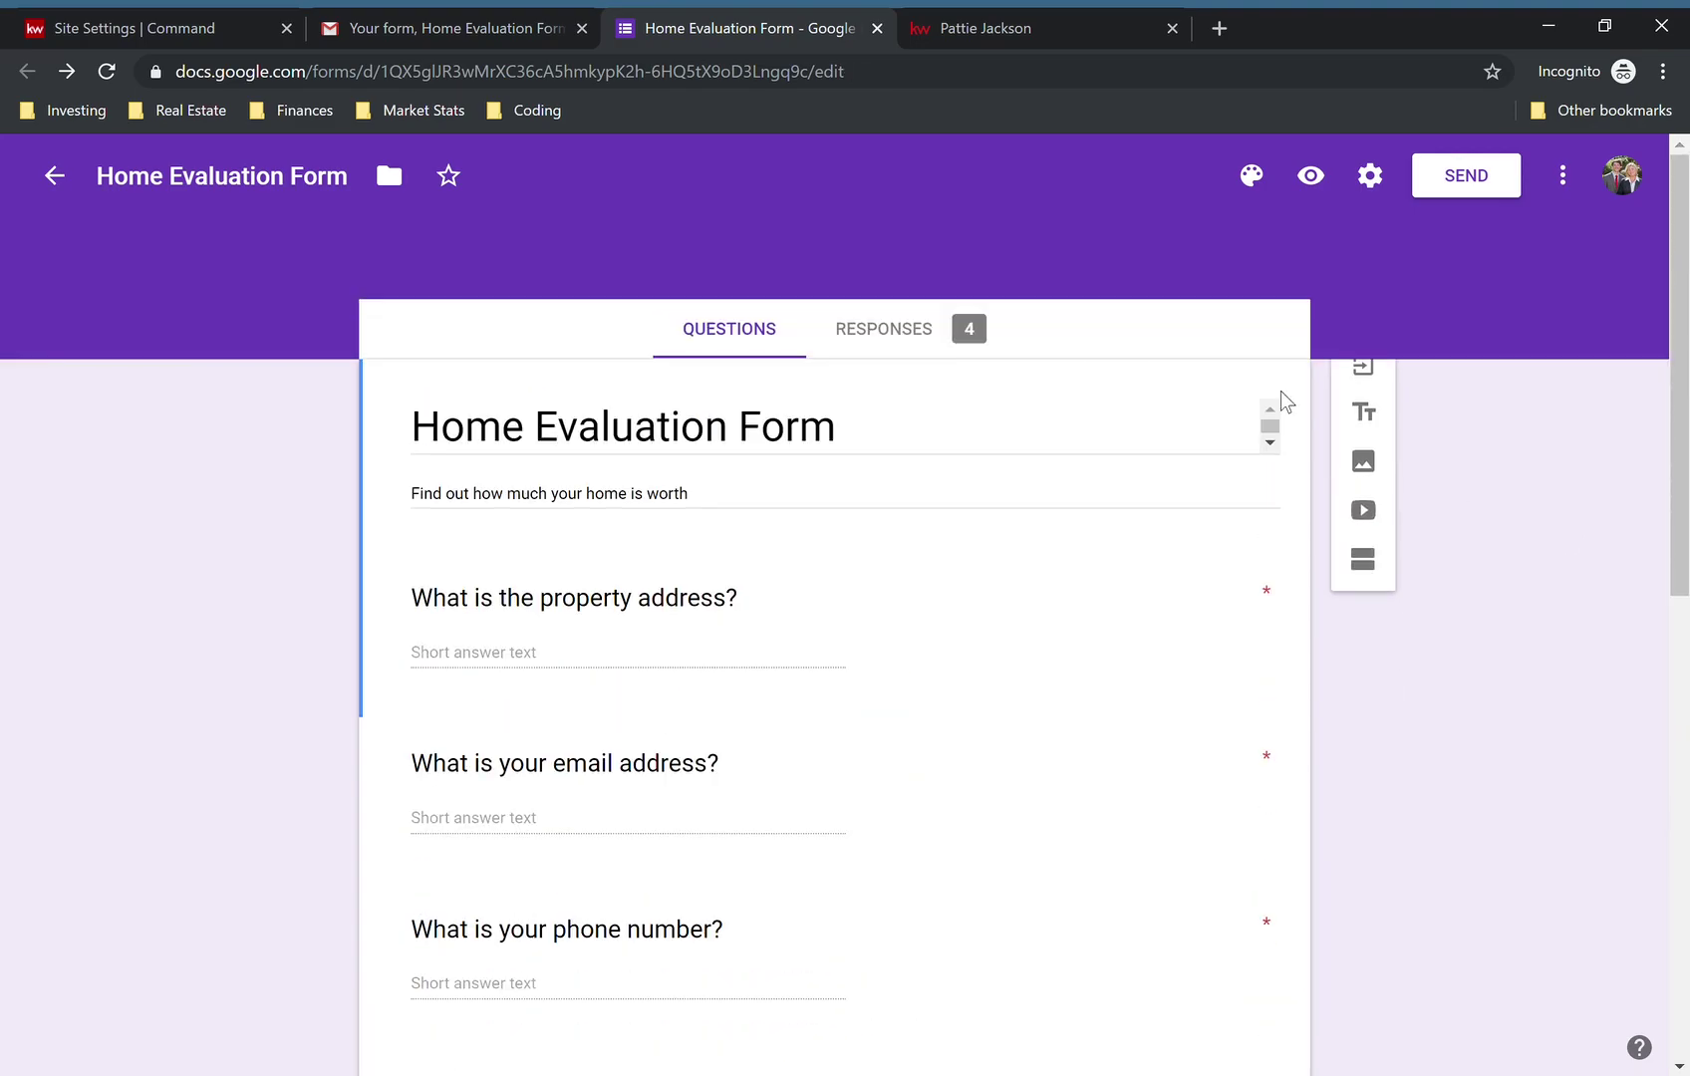
{"action": "left_click", "coordinate": [890, 330]}
{"action": "left_click", "coordinate": [1037, 25]}
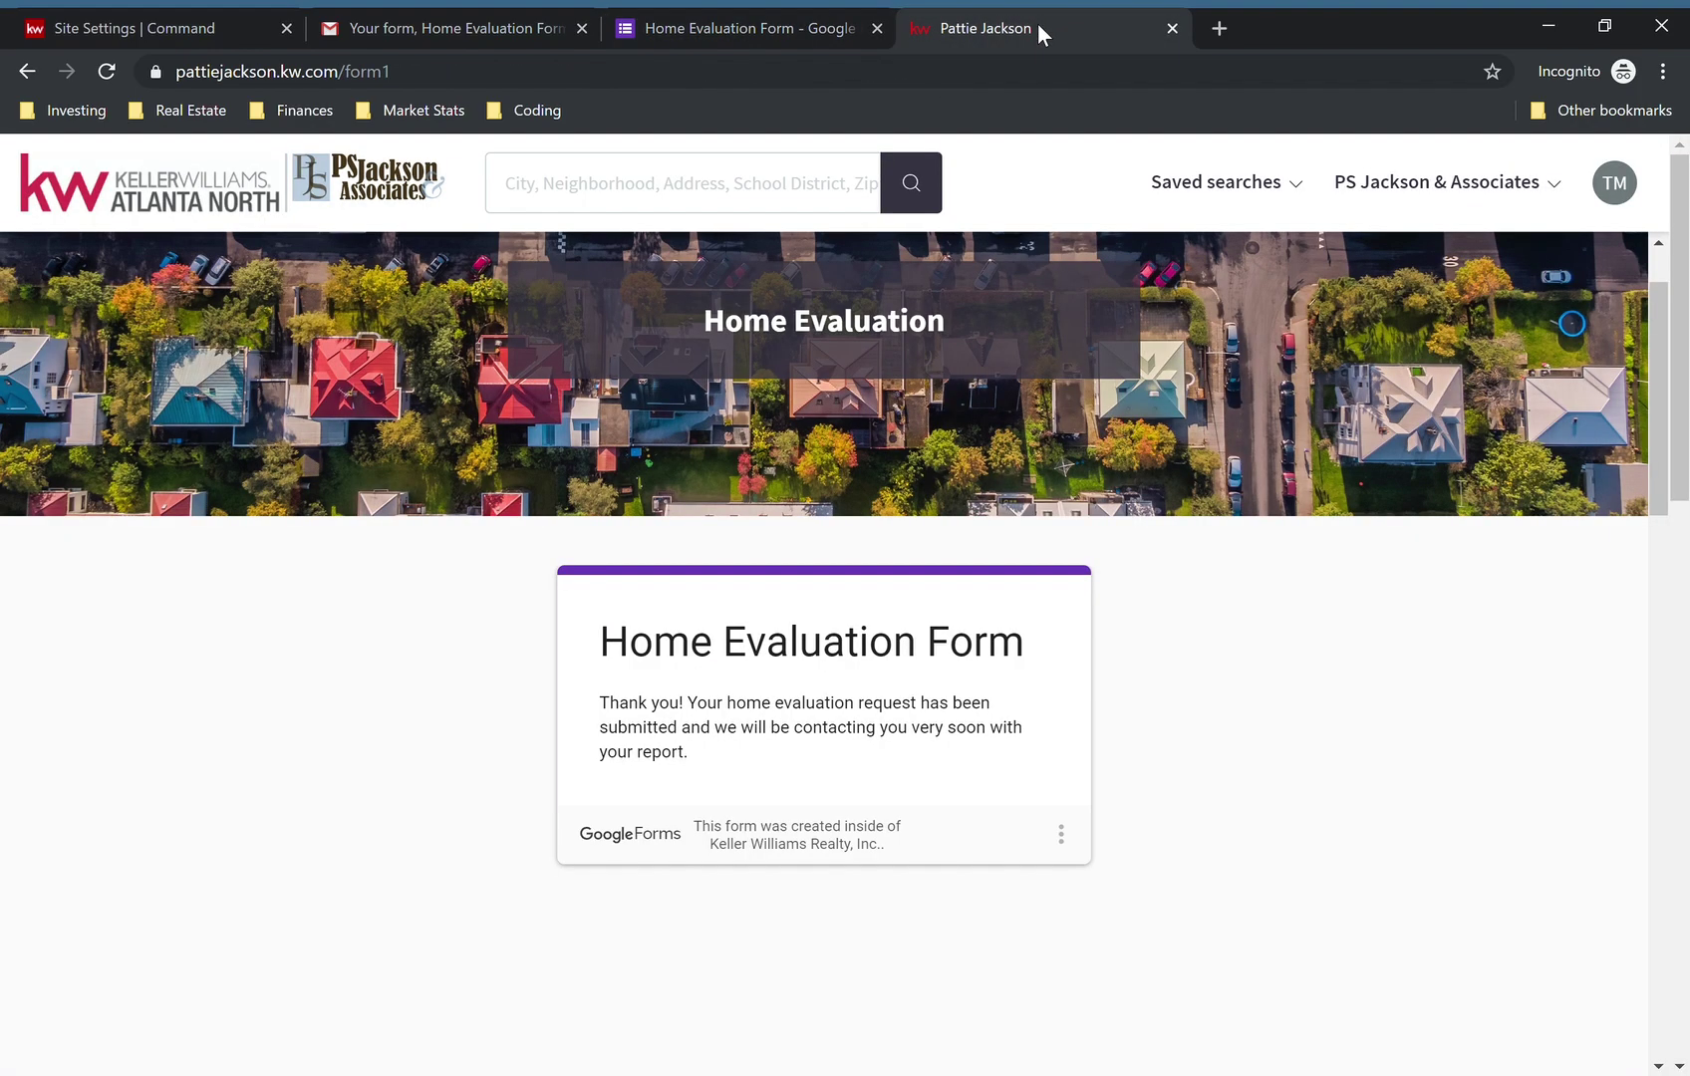
{"action": "left_click", "coordinate": [936, 76]}
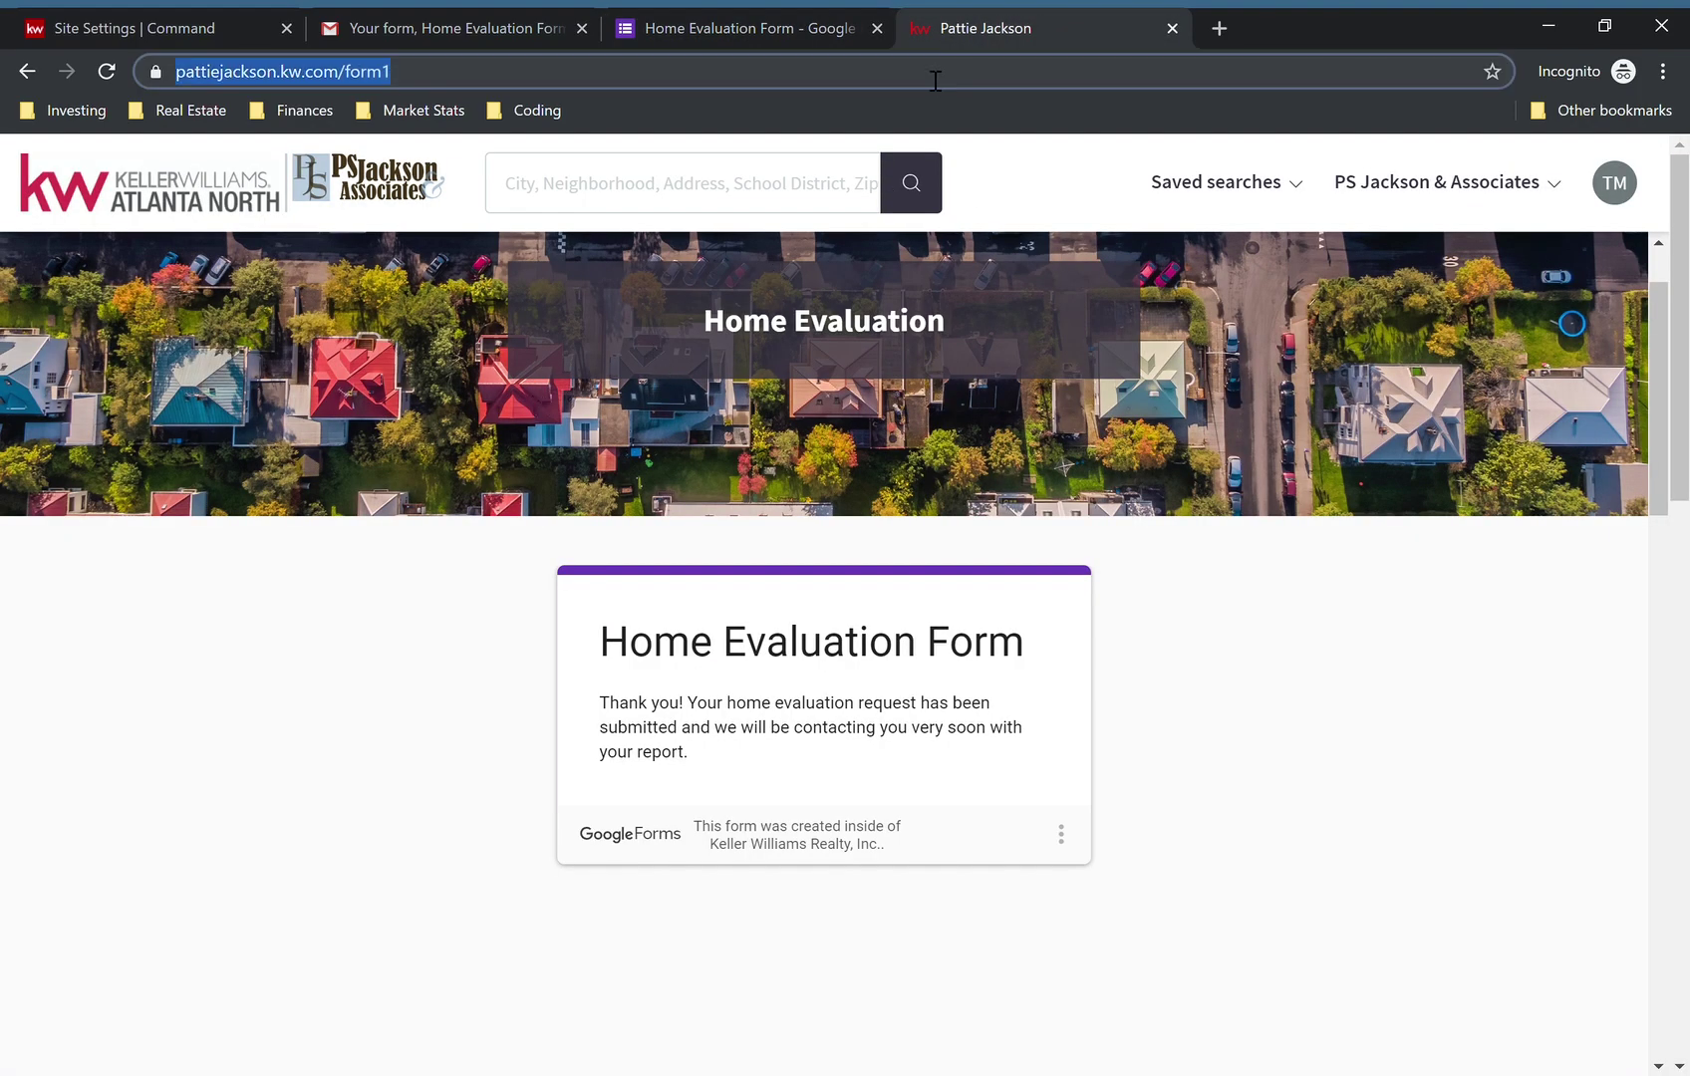
{"action": "key", "text": "Return"}
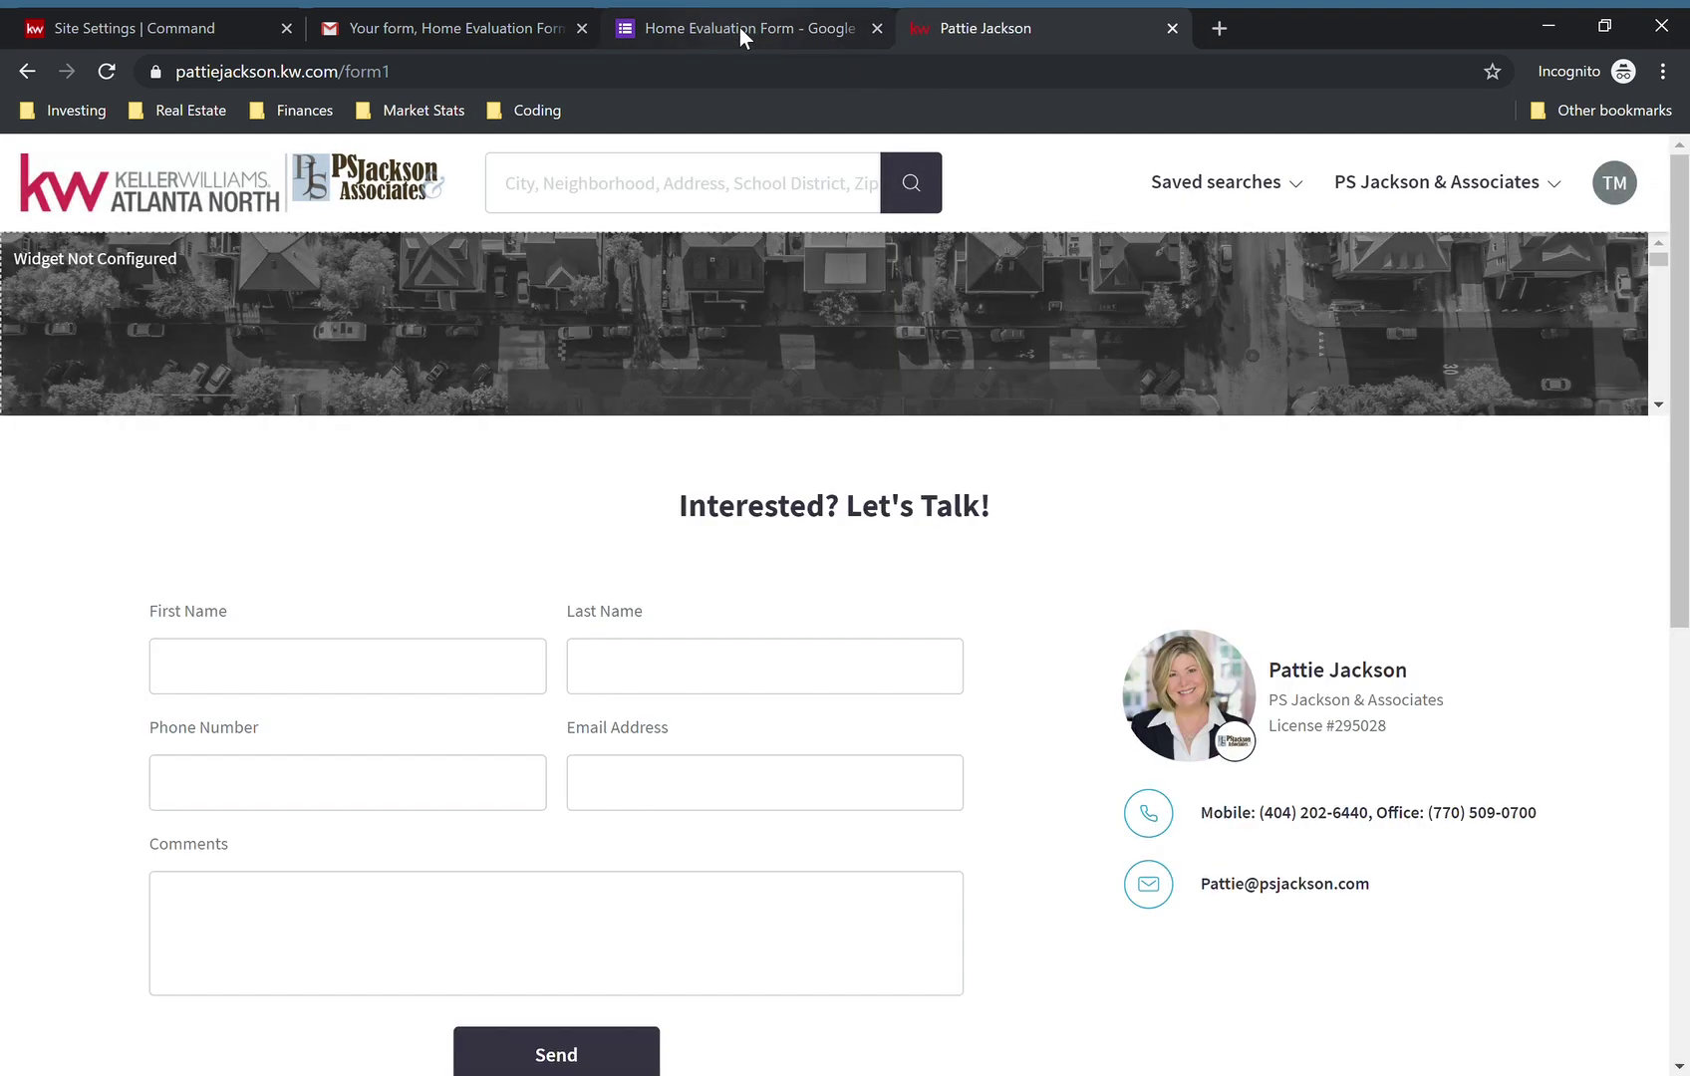
{"action": "left_click", "coordinate": [739, 30]}
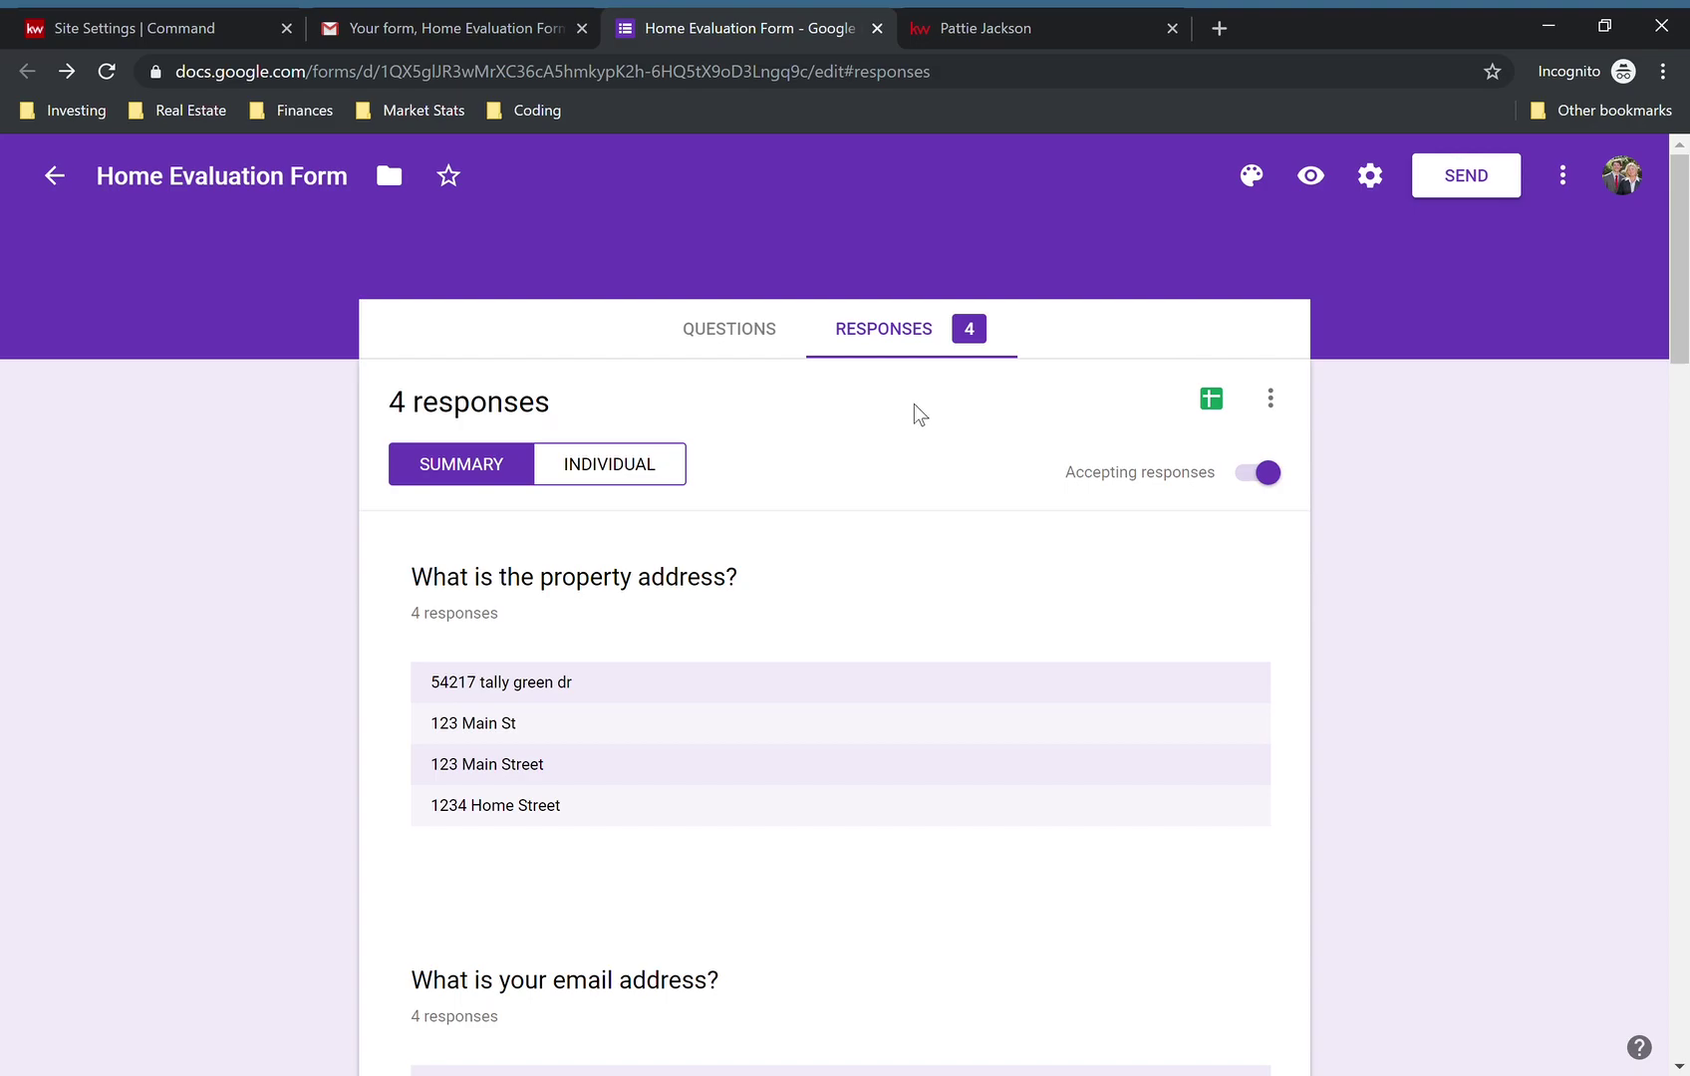
{"action": "scroll", "coordinate": [1415, 533], "scroll_direction": "down", "scroll_amount": 15}
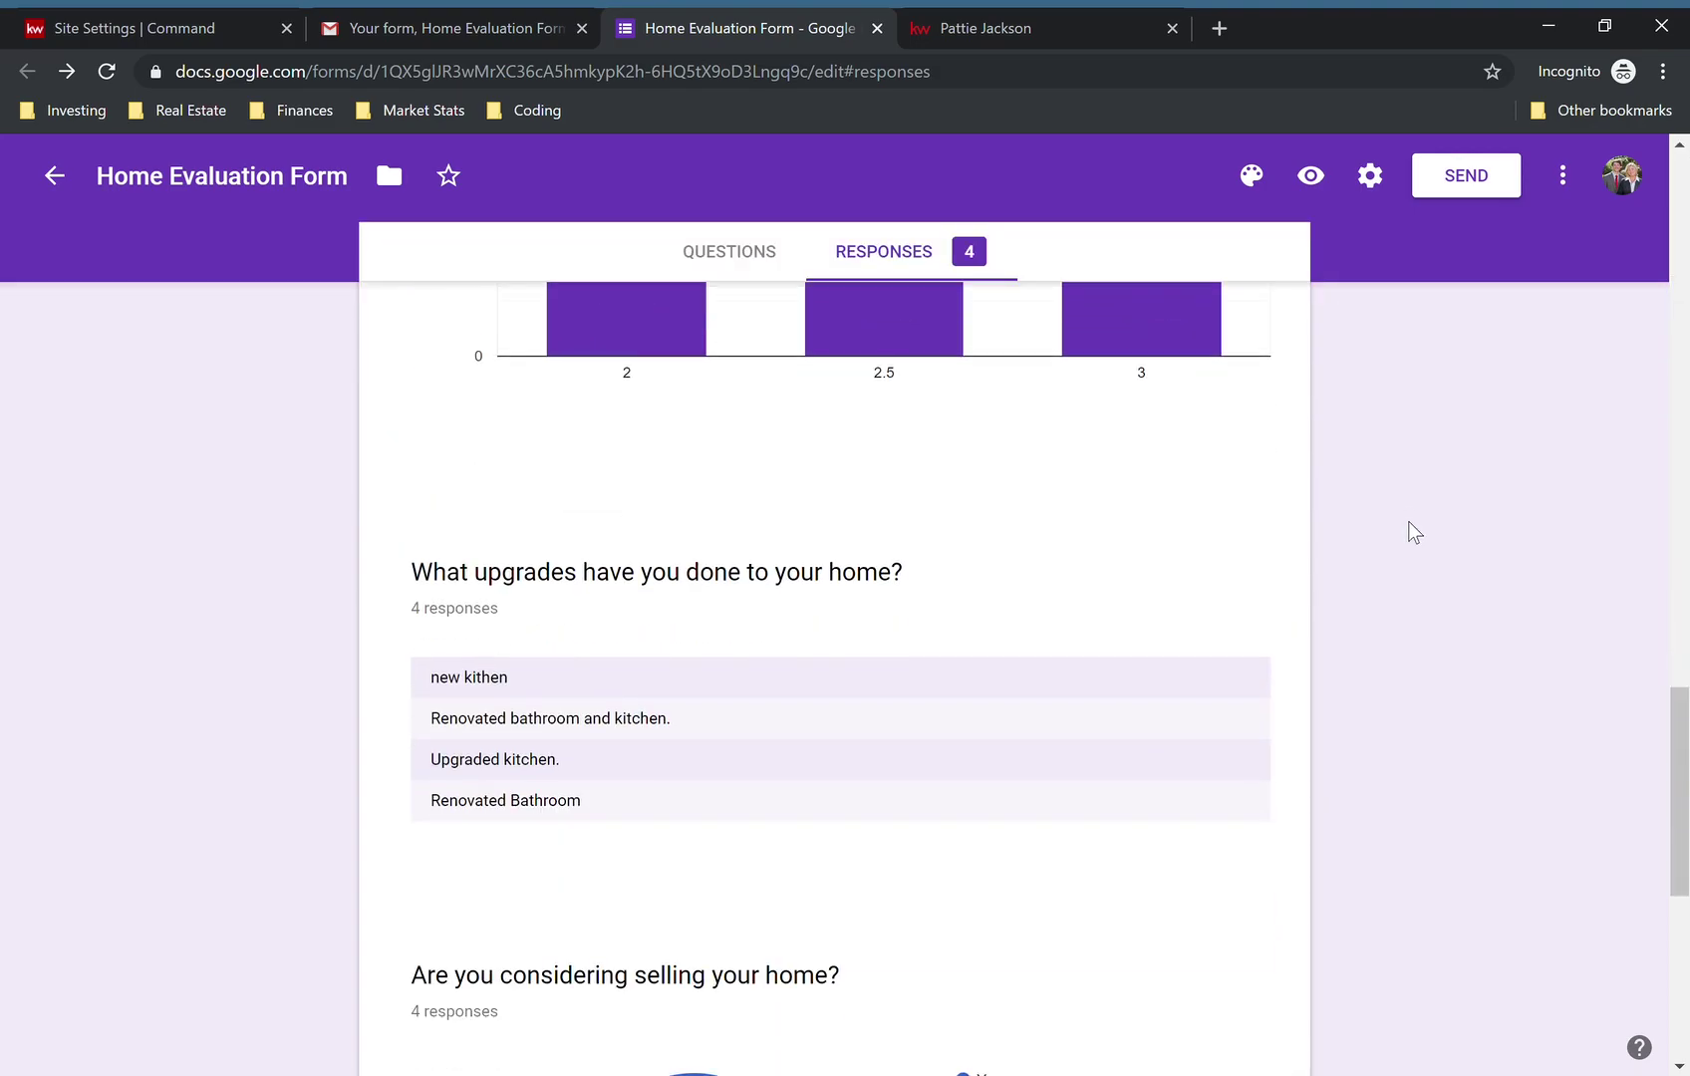
{"action": "scroll", "coordinate": [1415, 533], "scroll_direction": "up", "scroll_amount": 12}
{"action": "scroll", "coordinate": [1415, 533], "scroll_direction": "up", "scroll_amount": 3}
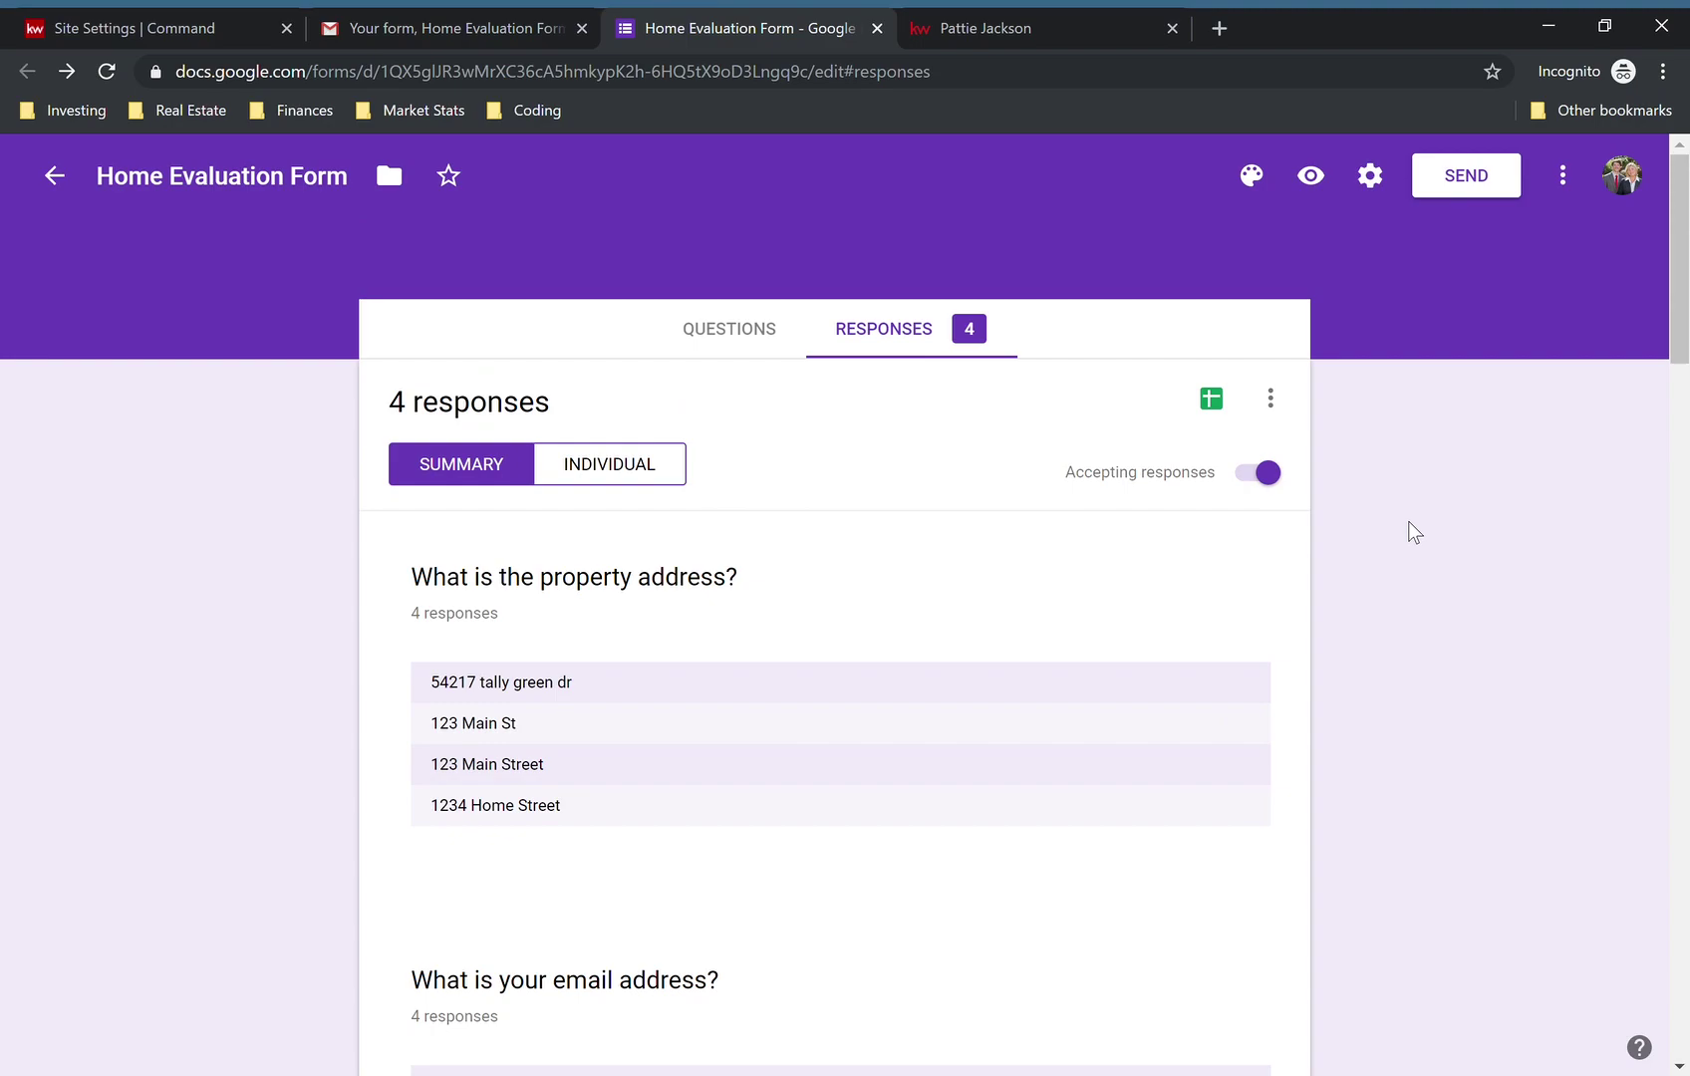